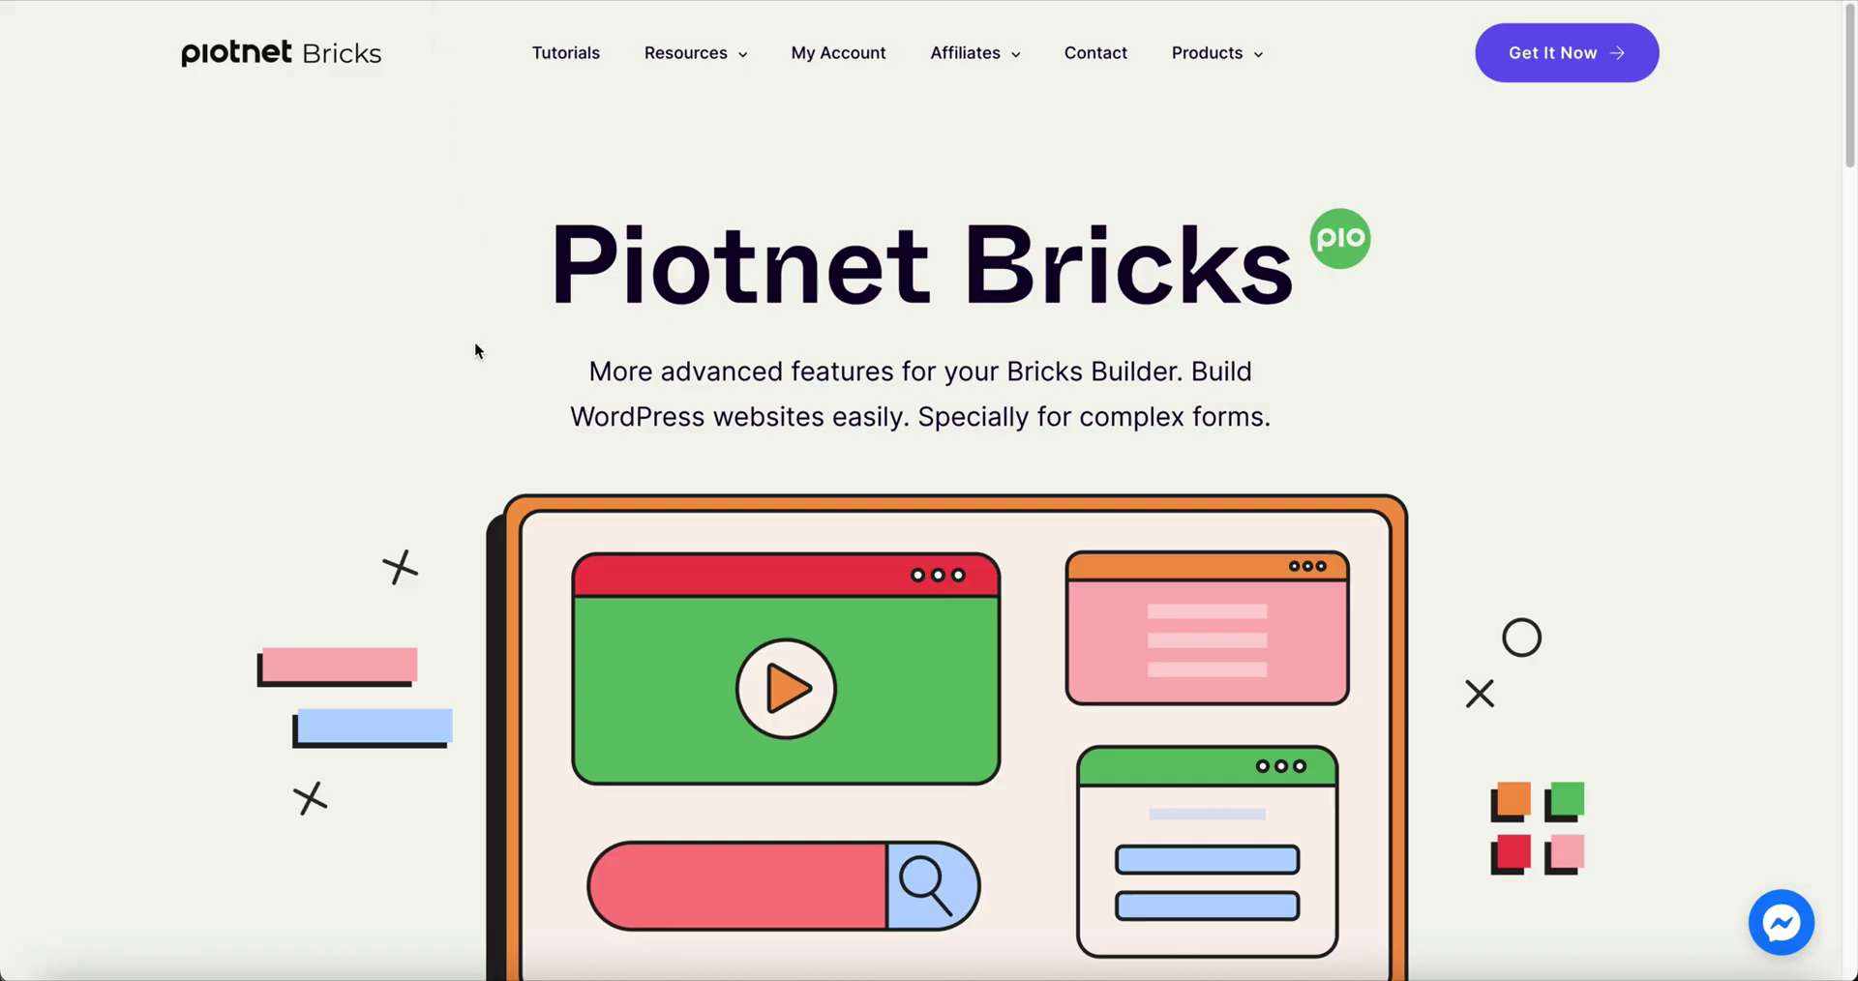
Step: Try out the Flex Slider demo by expanding its different artist slides and returning to the Crooked Colours slide
scroll(475, 344, "down", 10)
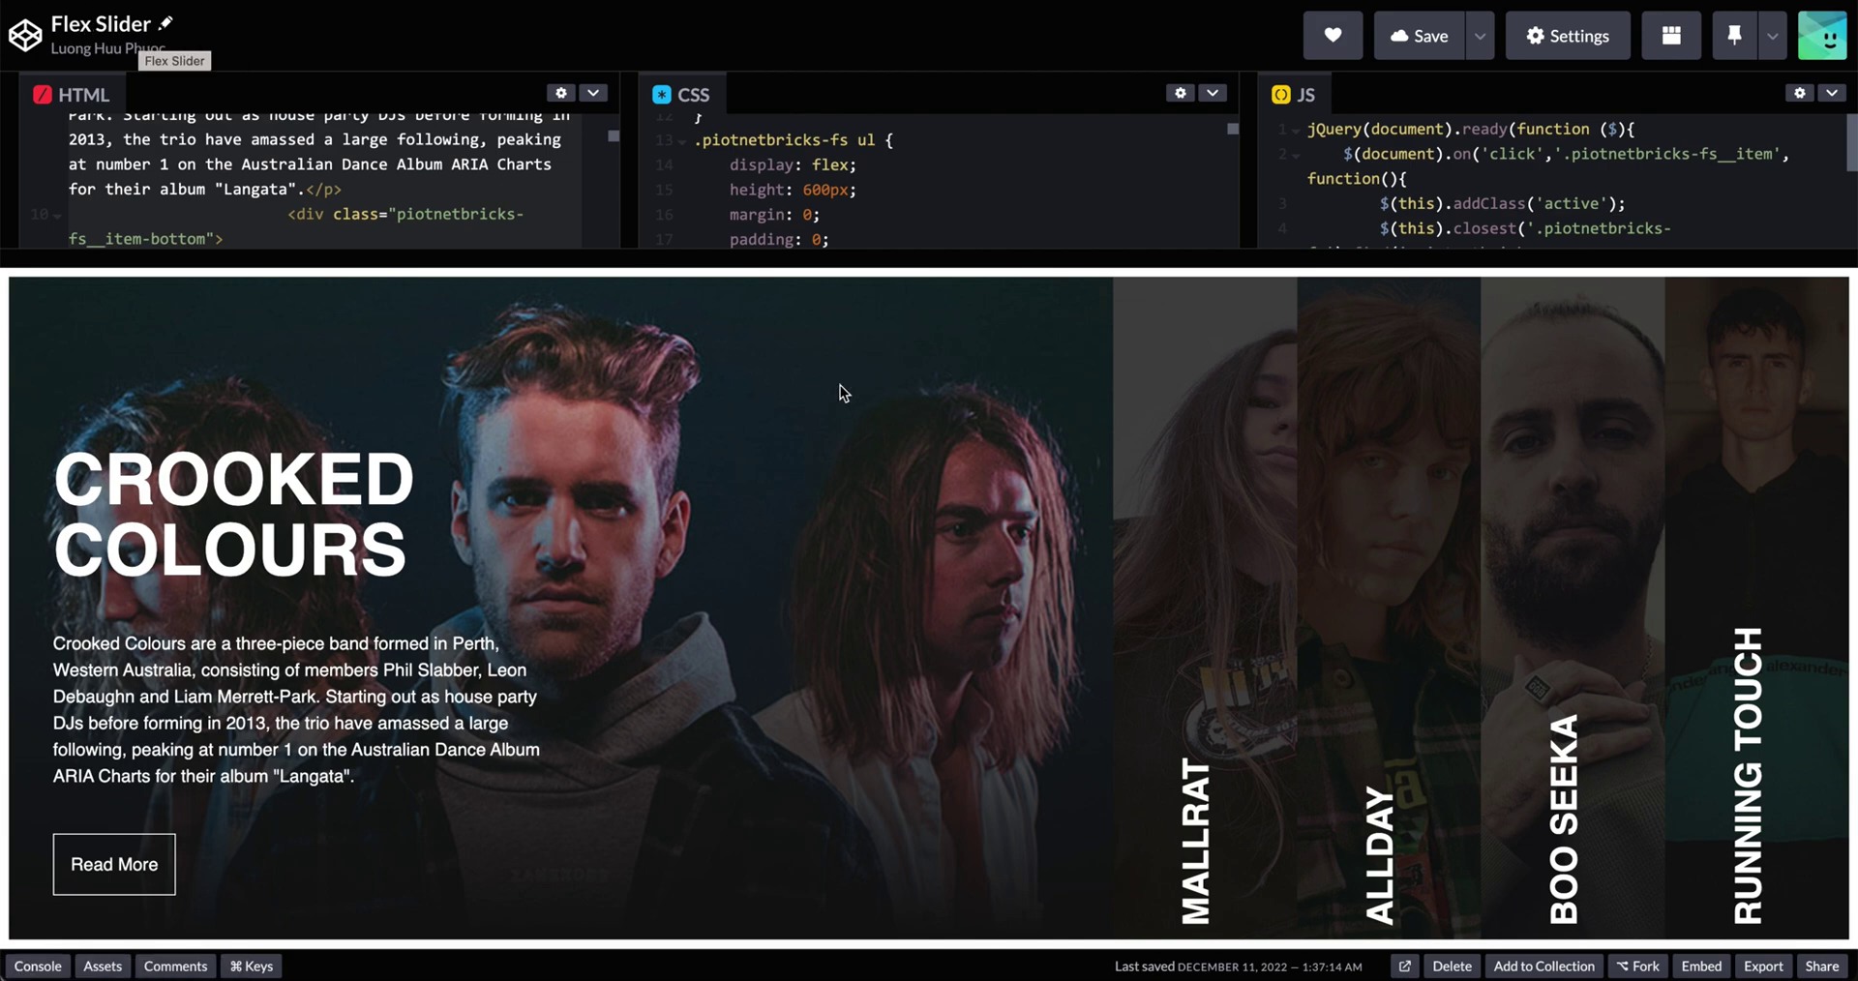
left_click(1198, 515)
left_click(1358, 535)
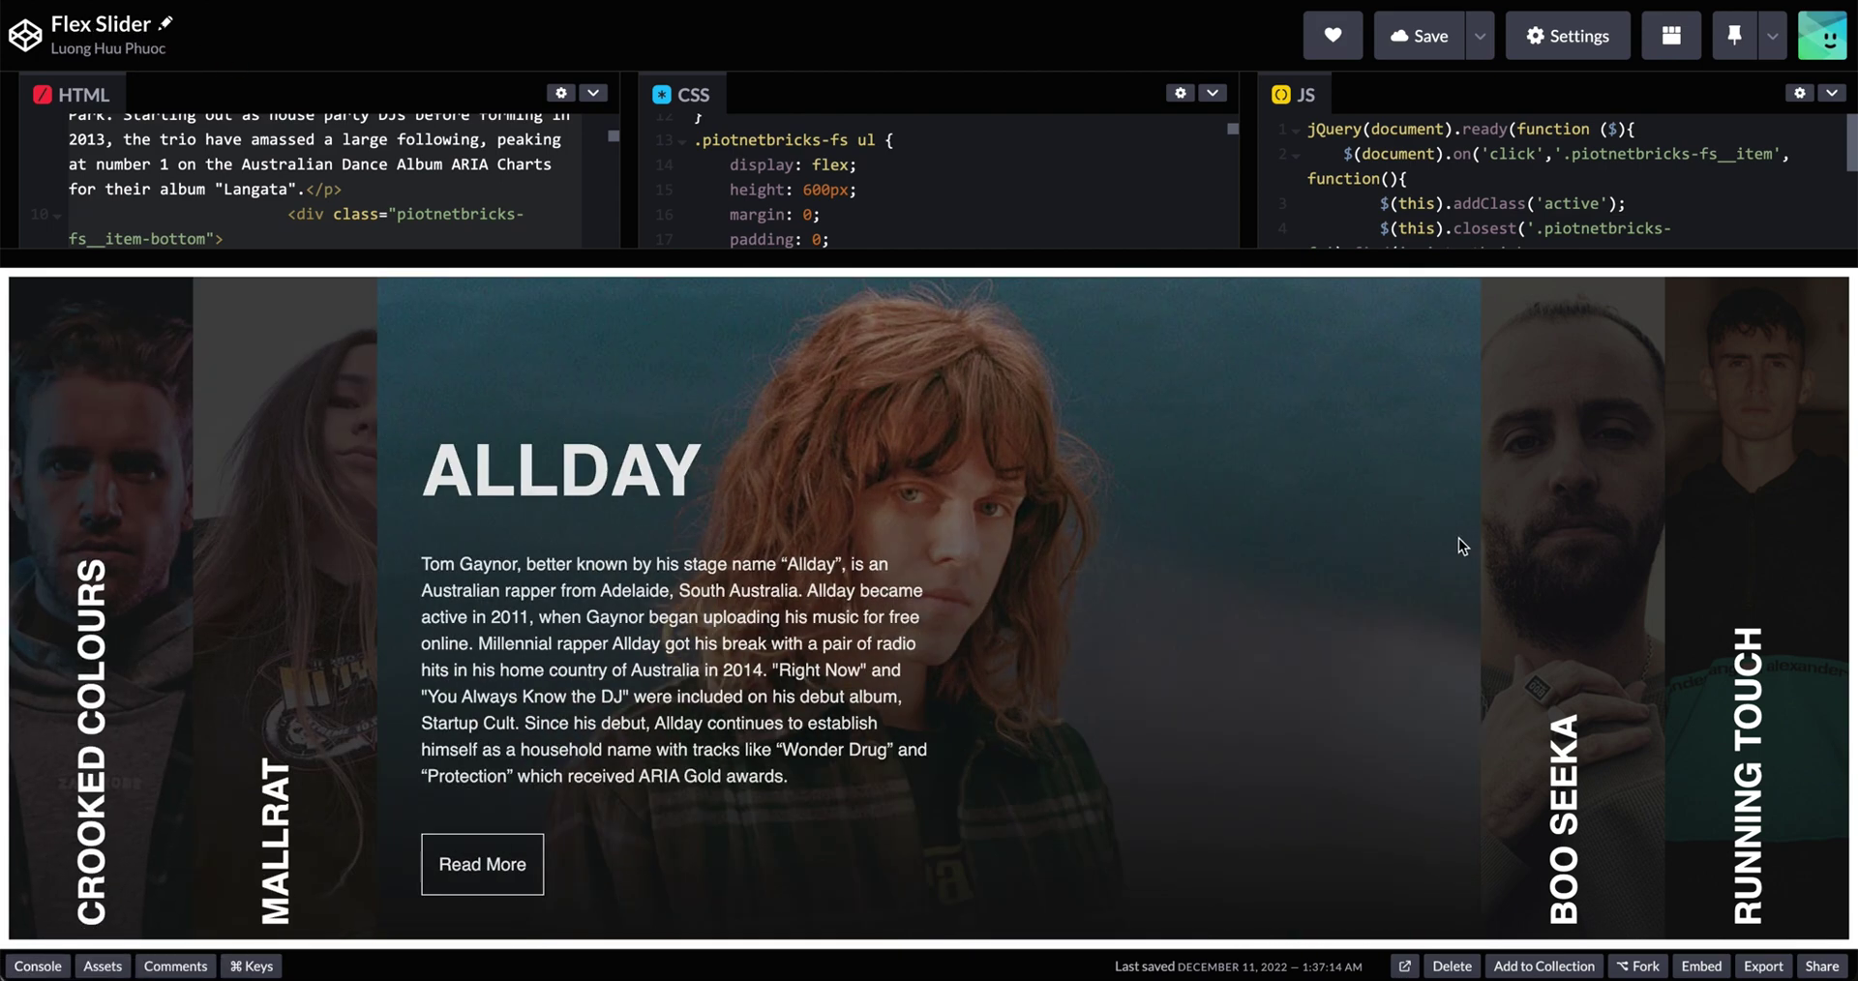
left_click(1527, 549)
left_click(1684, 550)
left_click(629, 487)
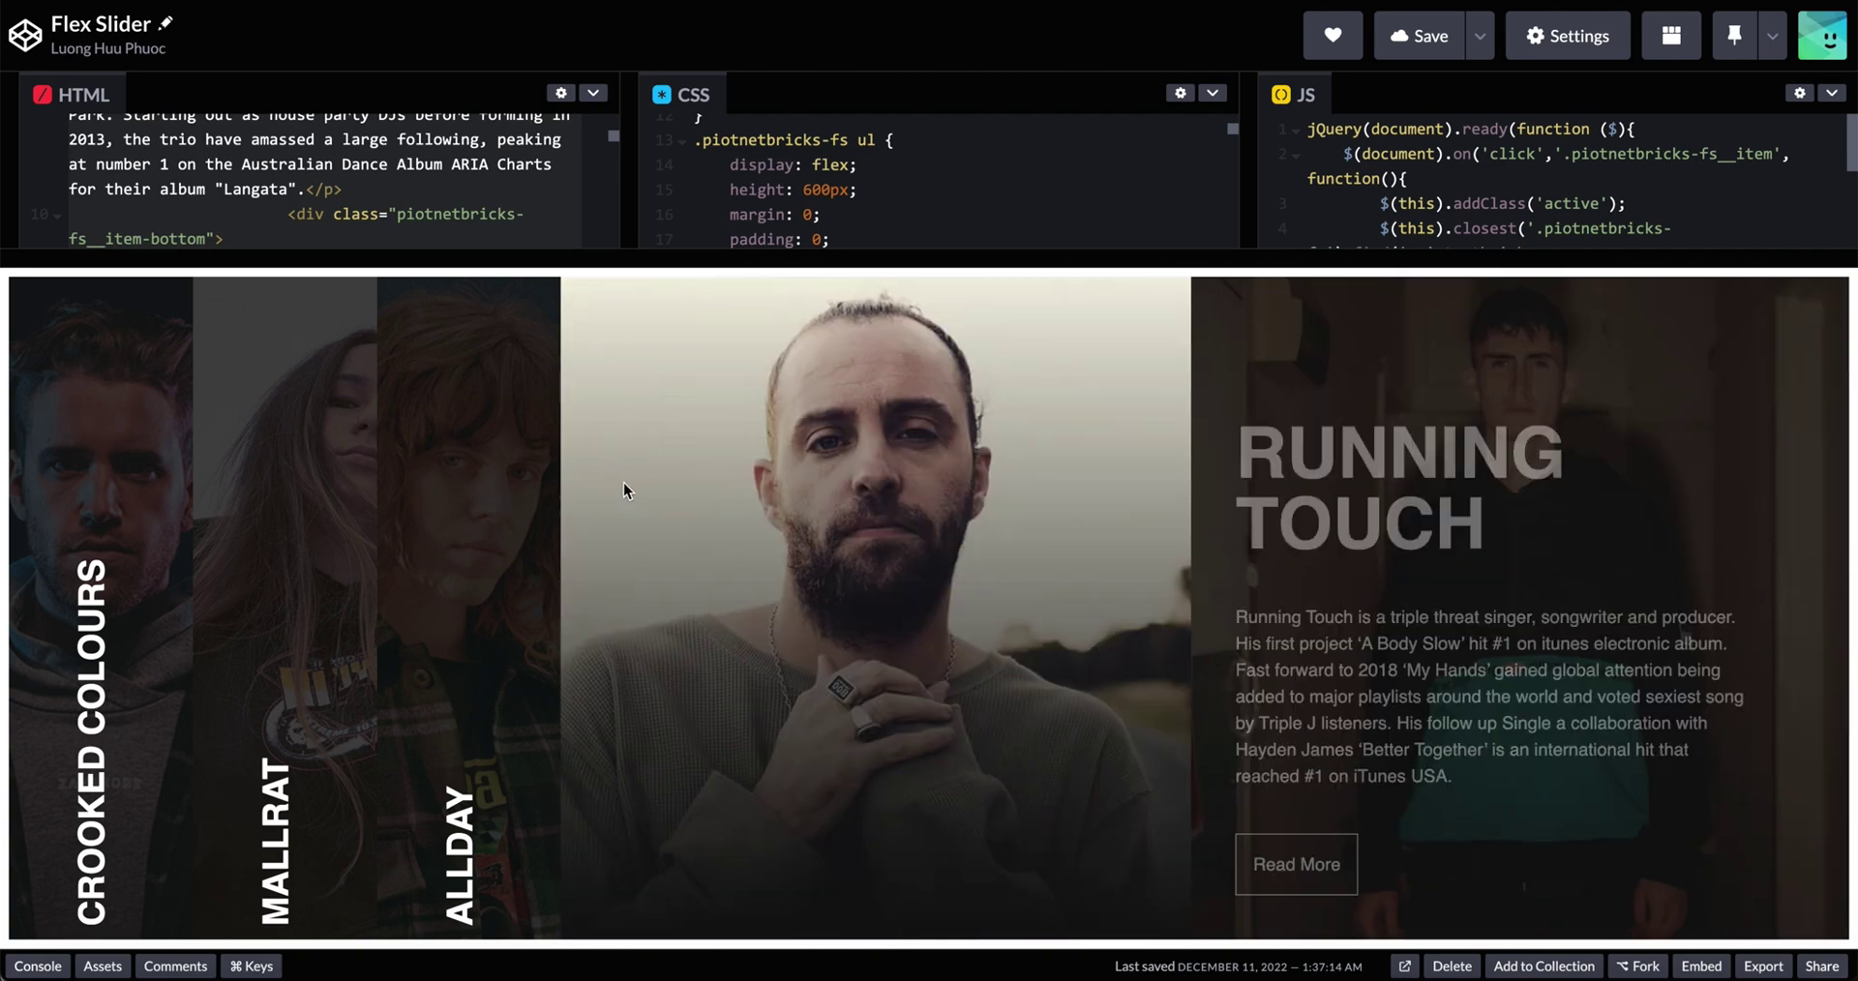
left_click(281, 542)
left_click(106, 414)
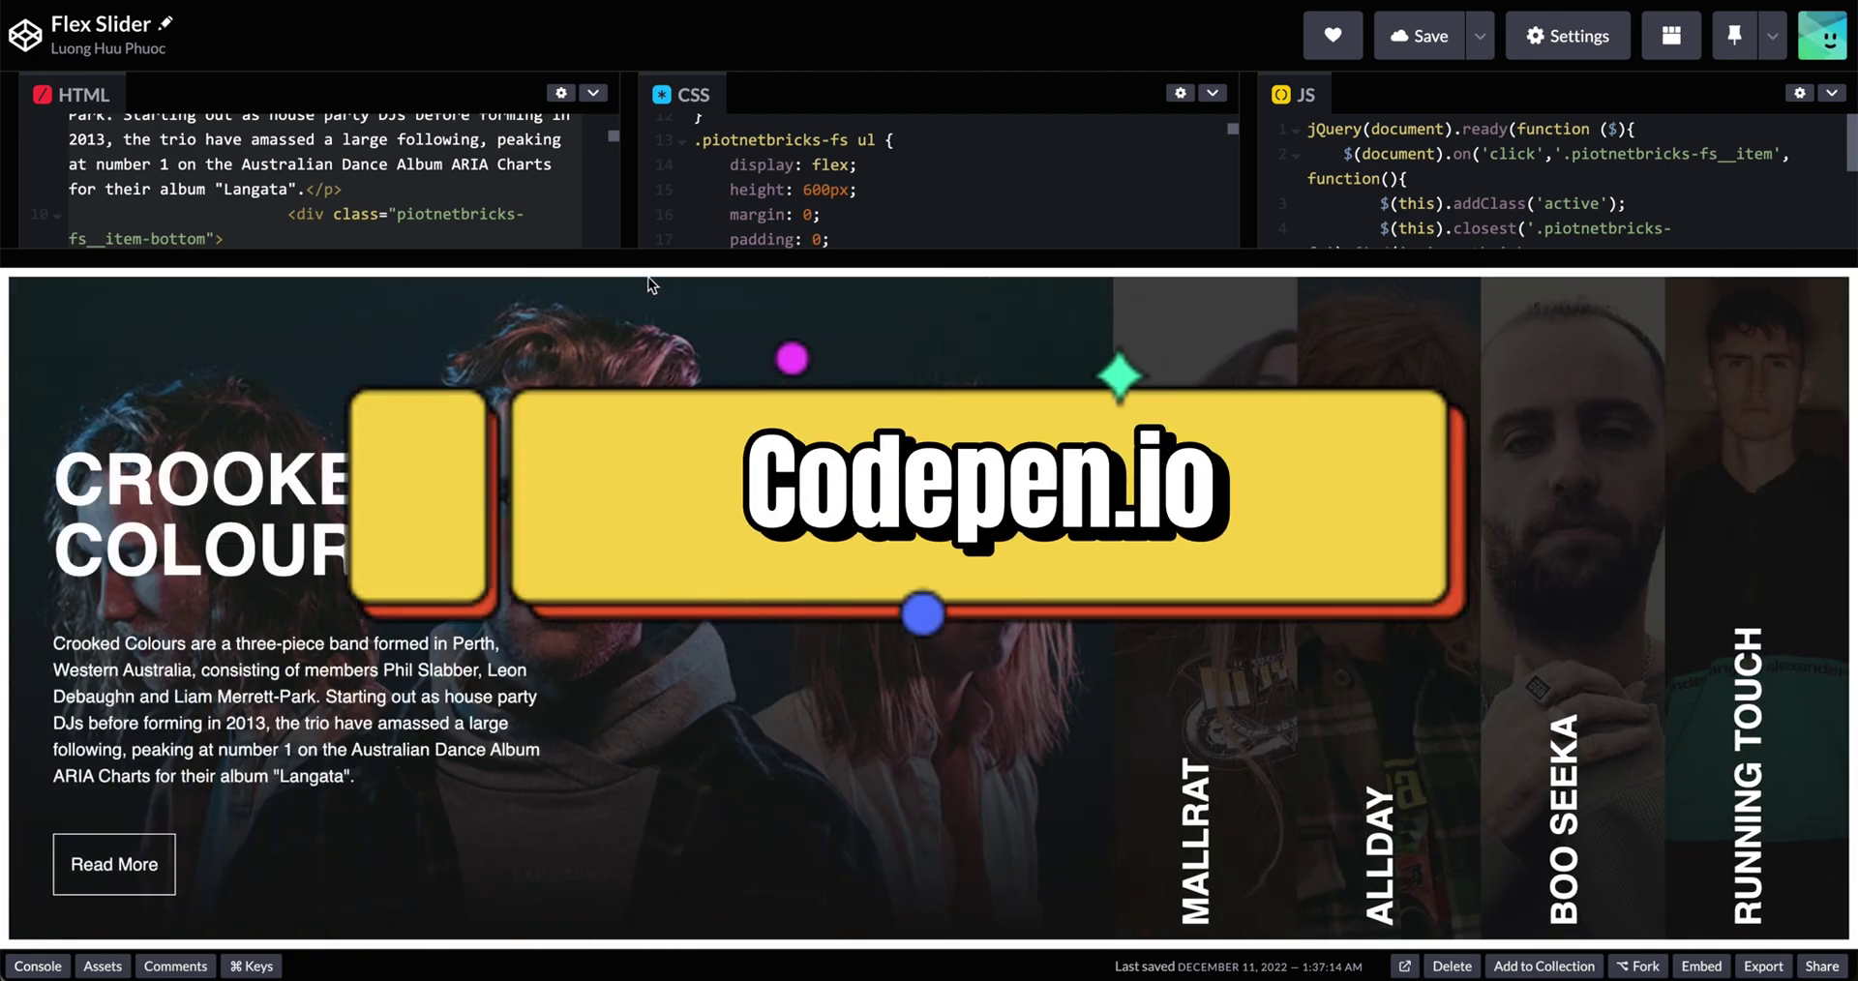
Step: Enlarge the code editors above the slider preview and examine the HTML from its first line
left_click_drag(655, 266, 605, 650)
scroll(489, 457, "up", 5)
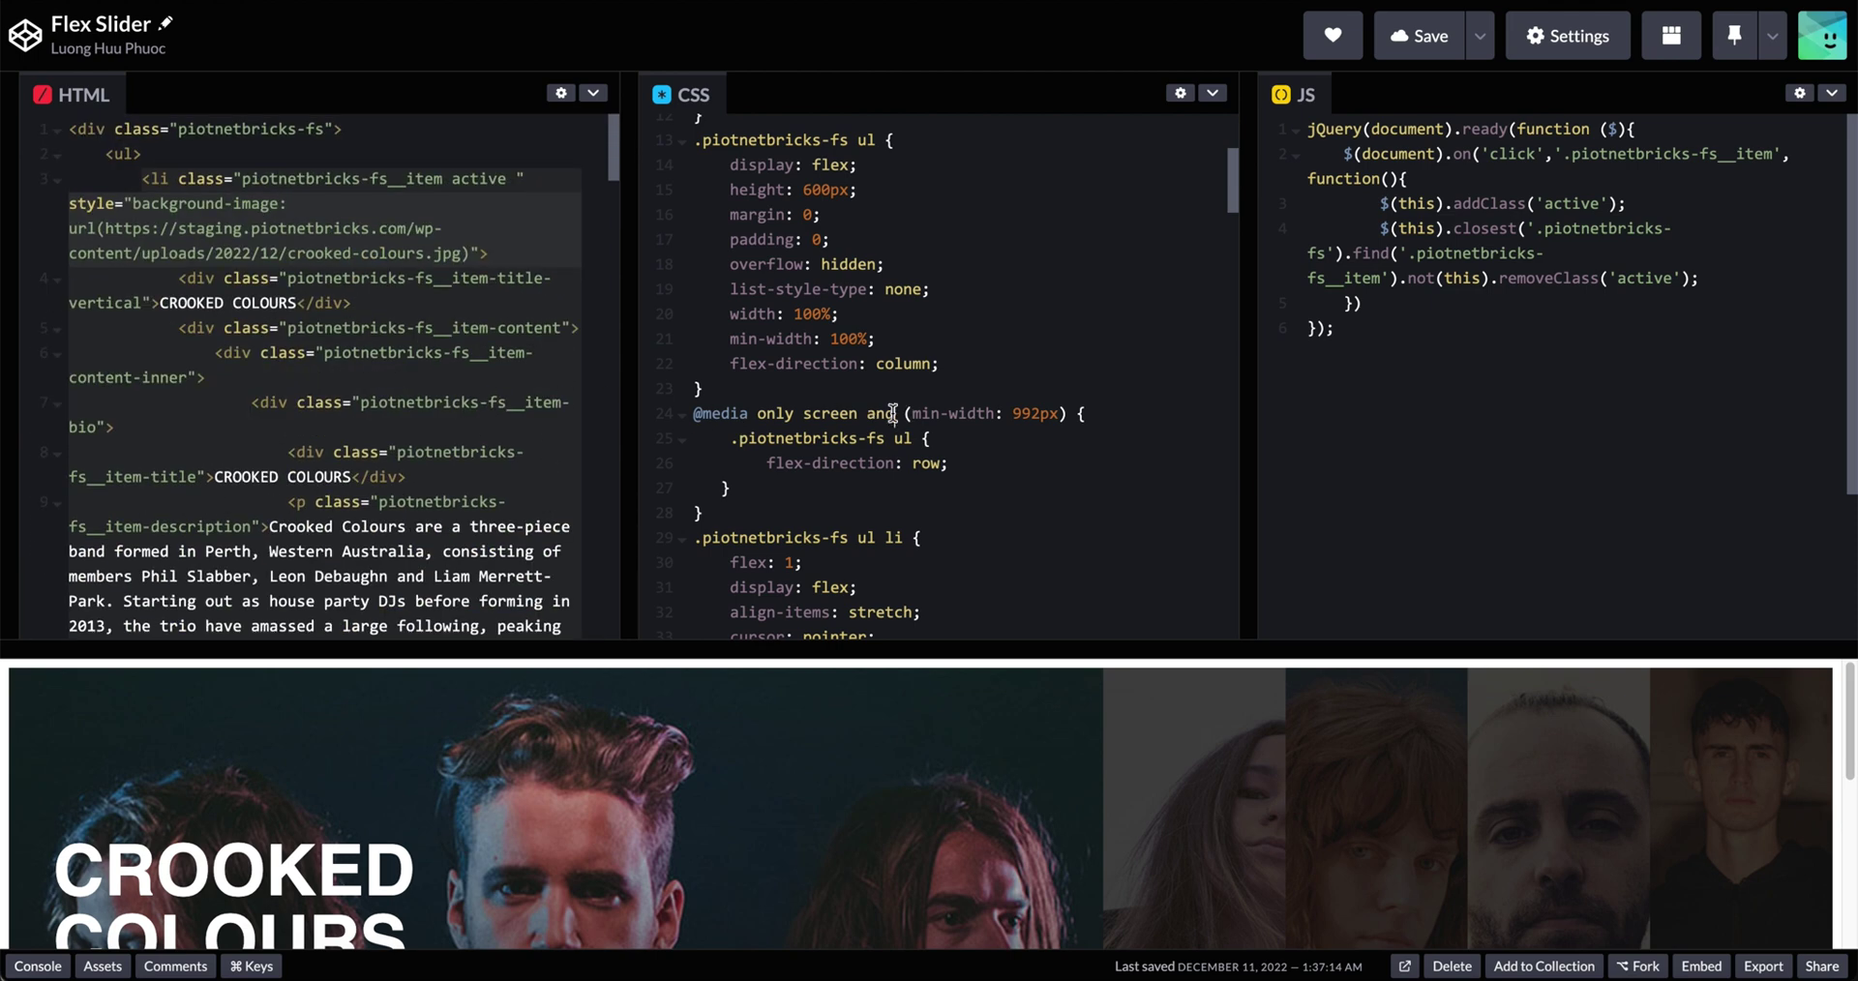
left_click(465, 312)
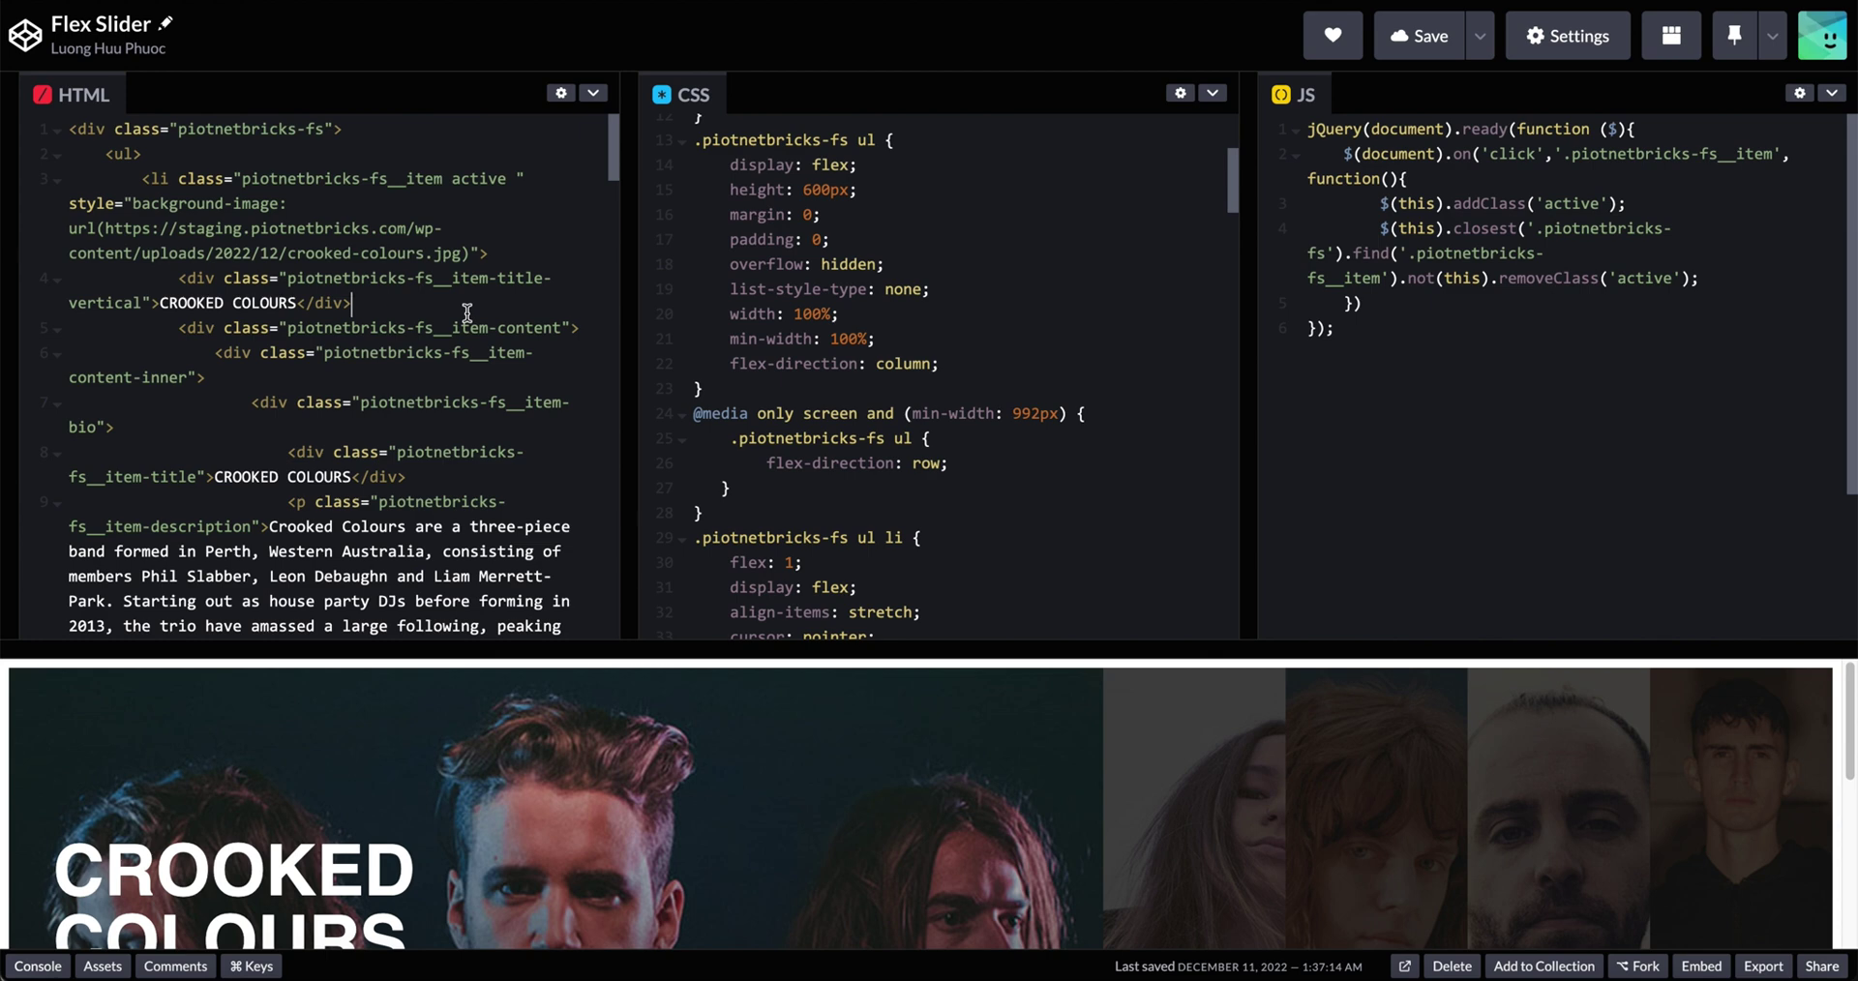
left_click(518, 179)
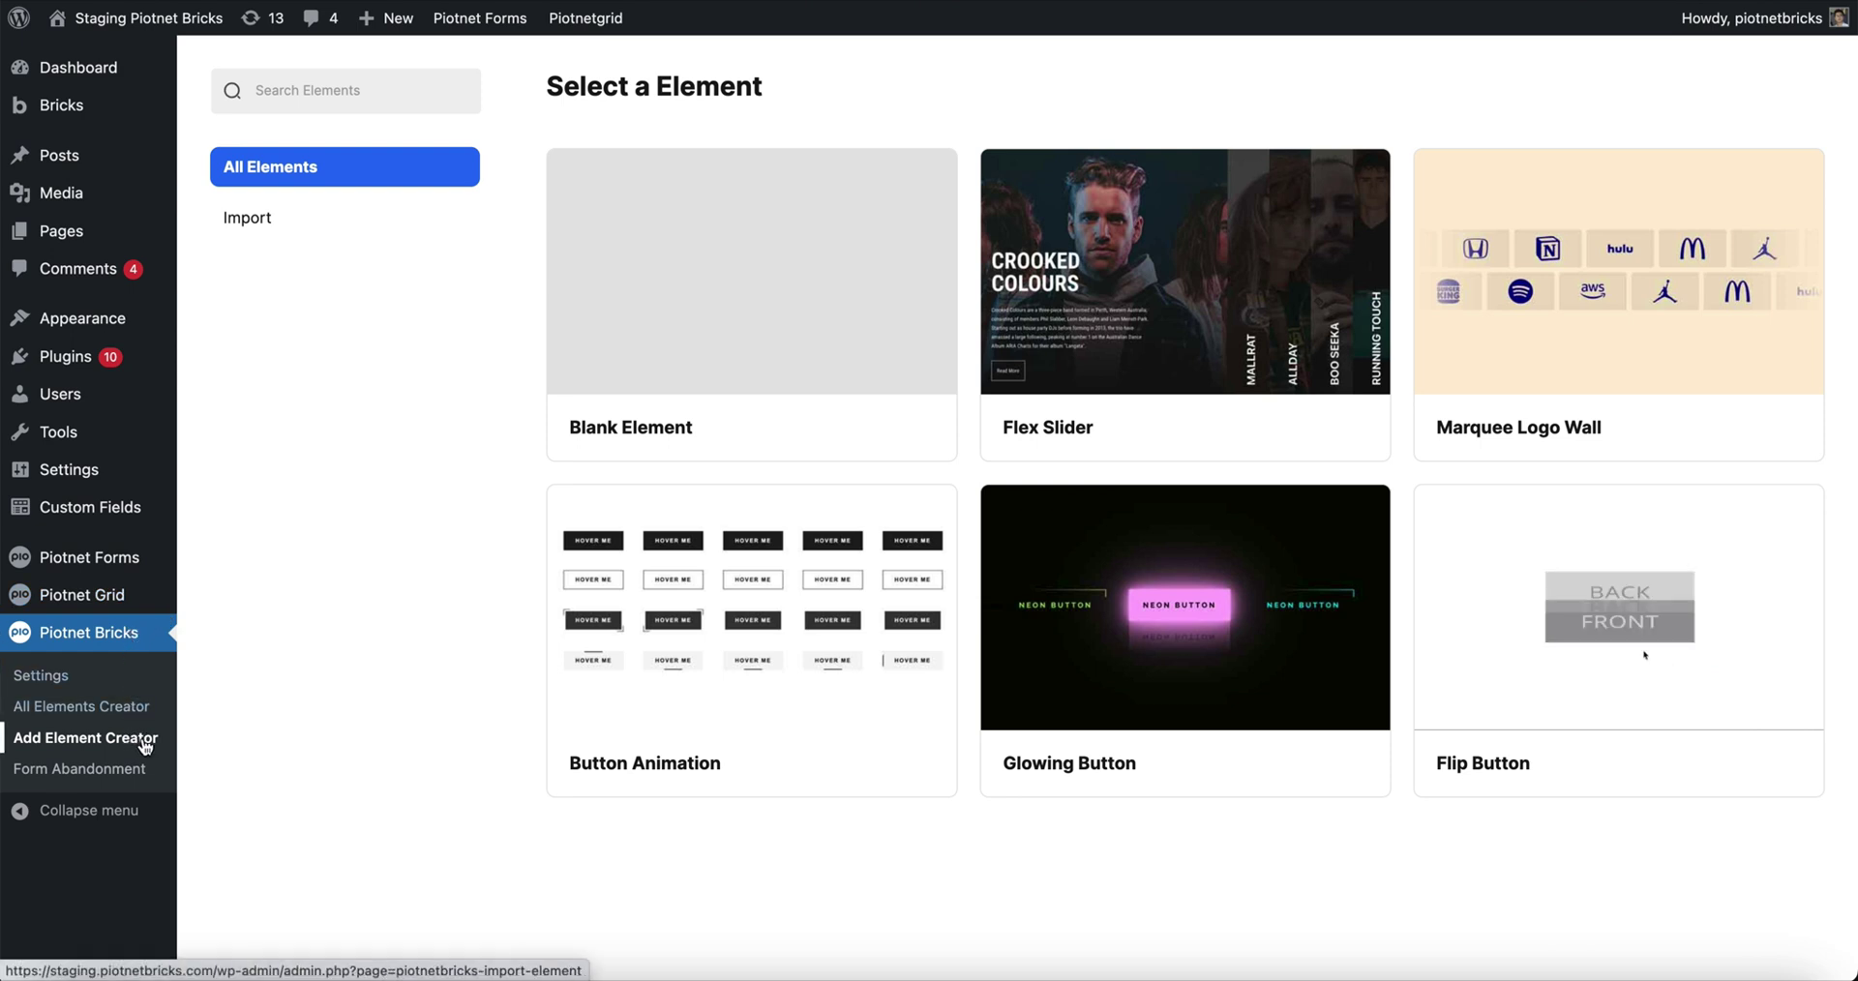
Step: Create a blank element named Piotnetbricks Flex Slider
mouse_move(1229, 281)
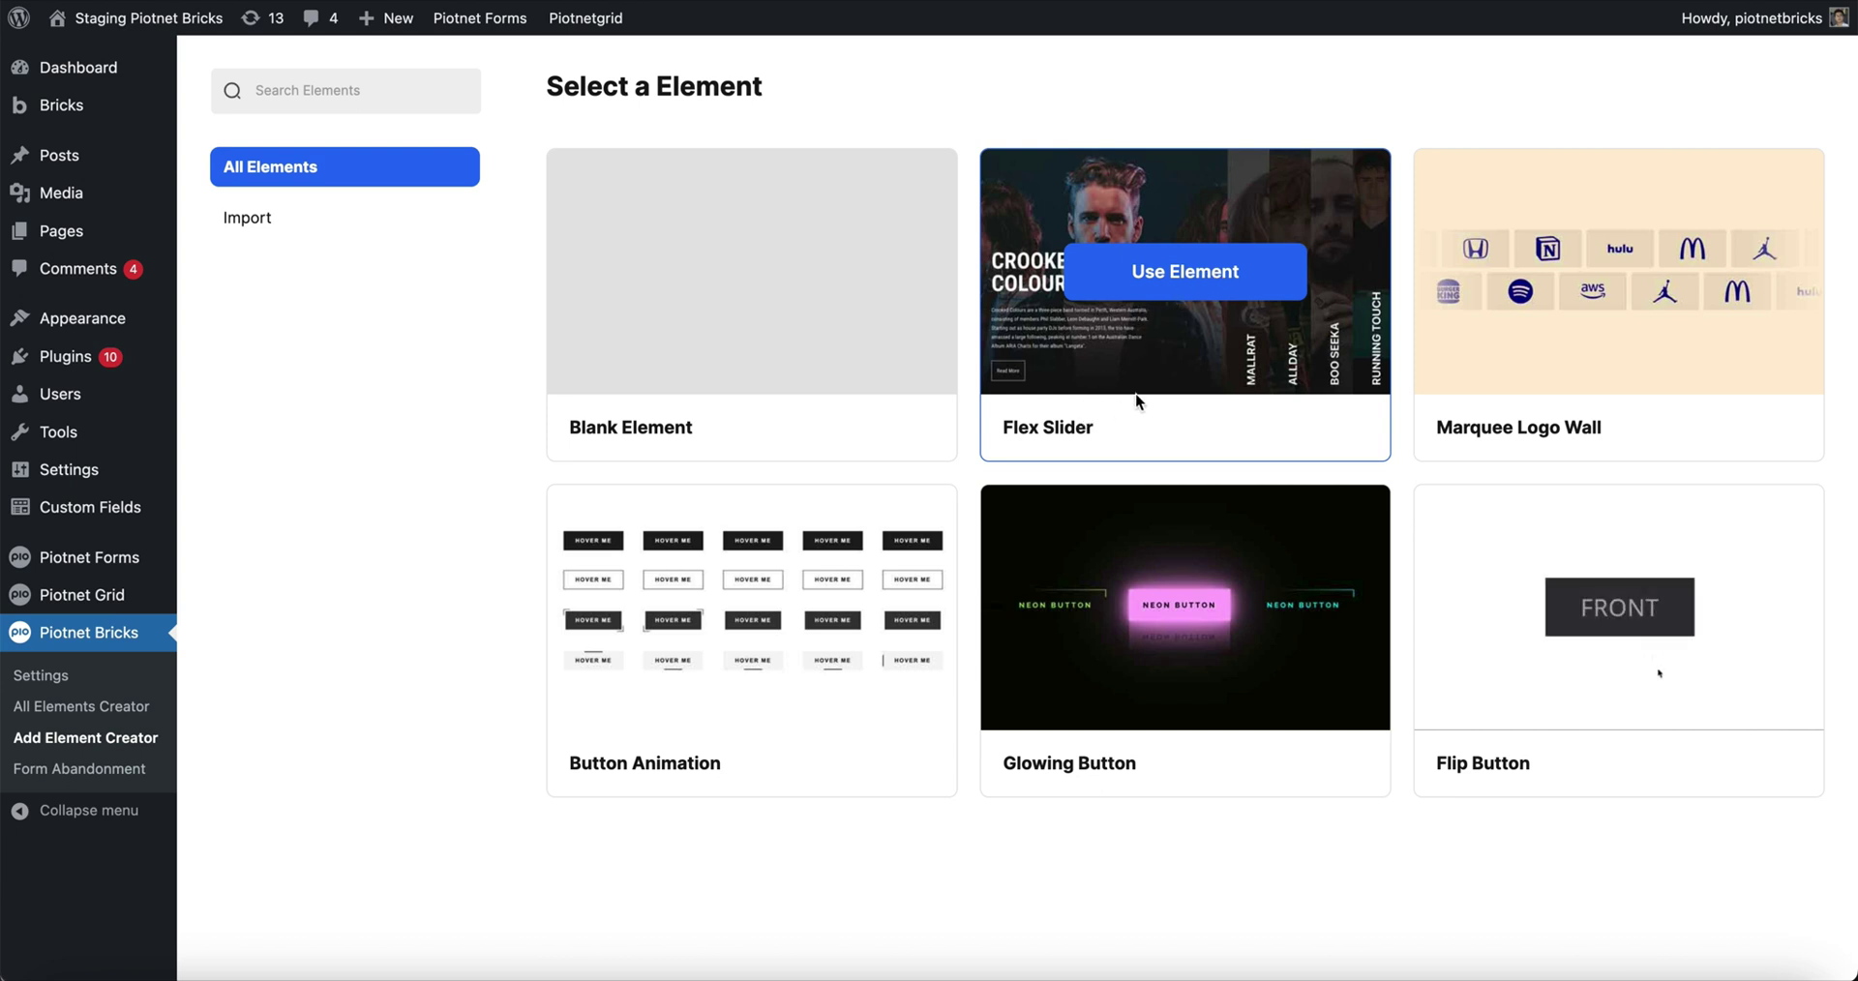
mouse_move(826, 299)
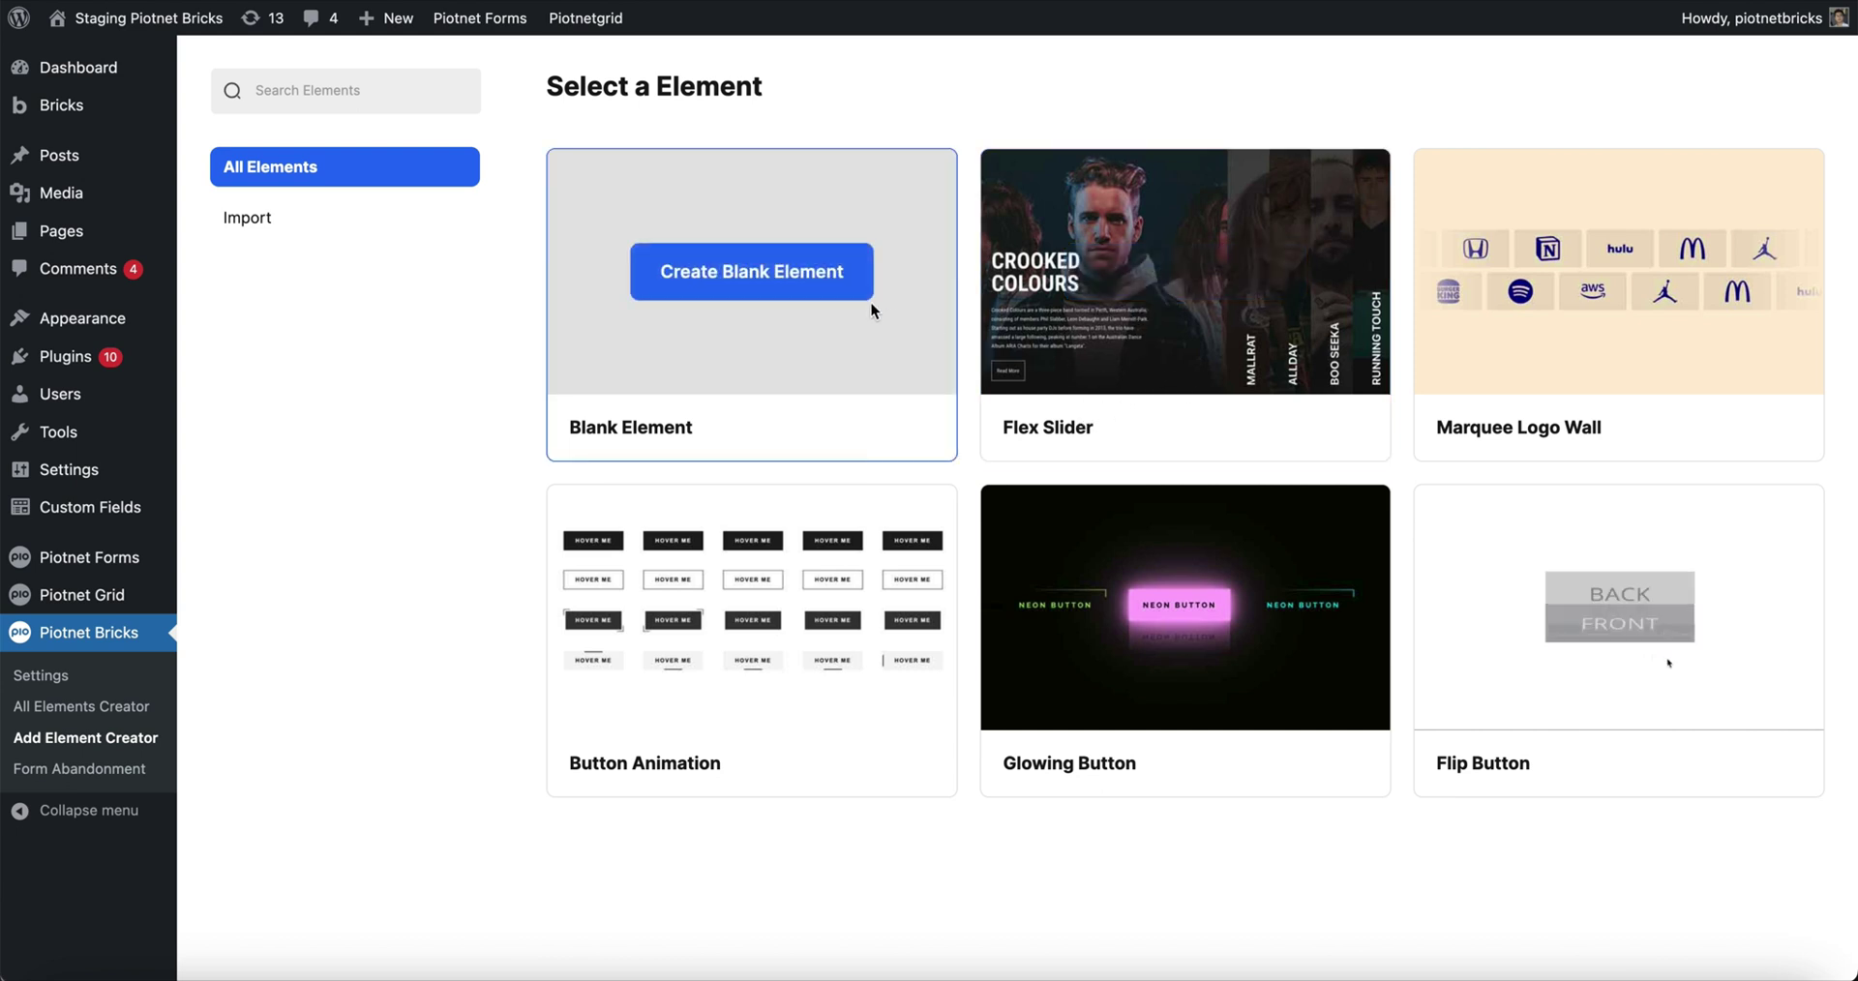
left_click(785, 281)
left_click(866, 430)
type("Piotnet ")
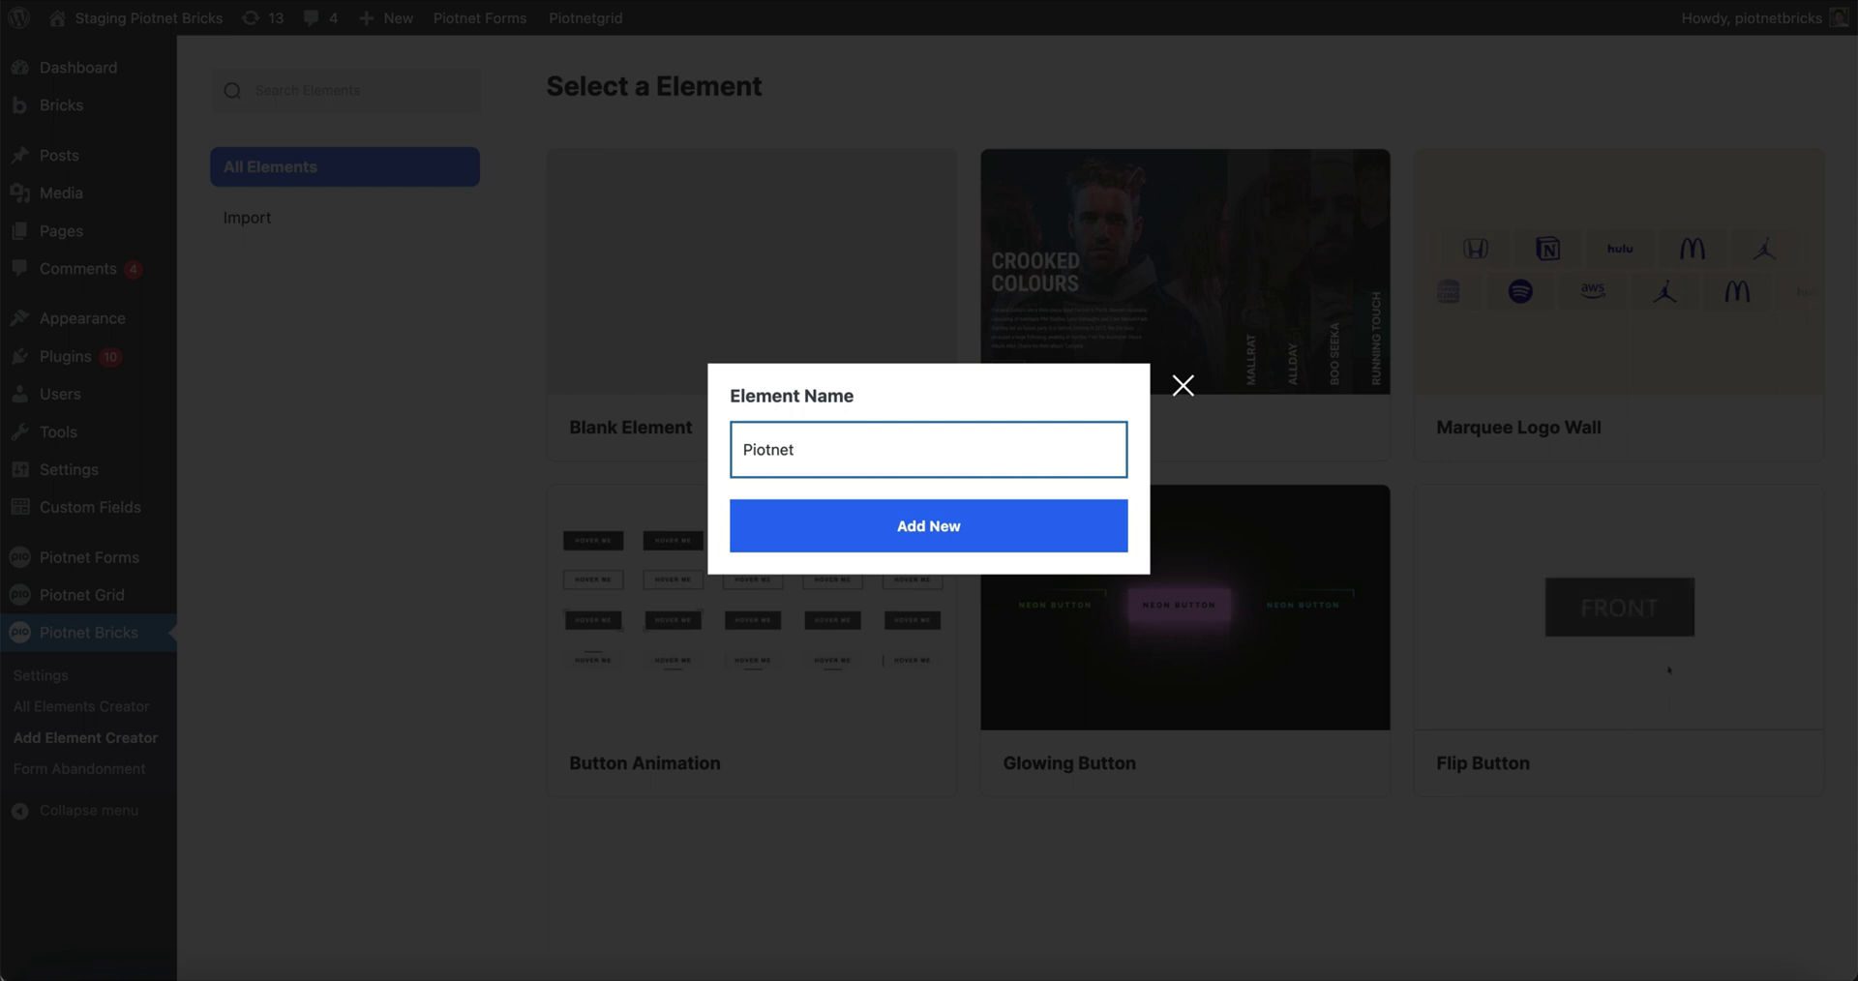
type("bricks Flex Slider")
left_click(849, 524)
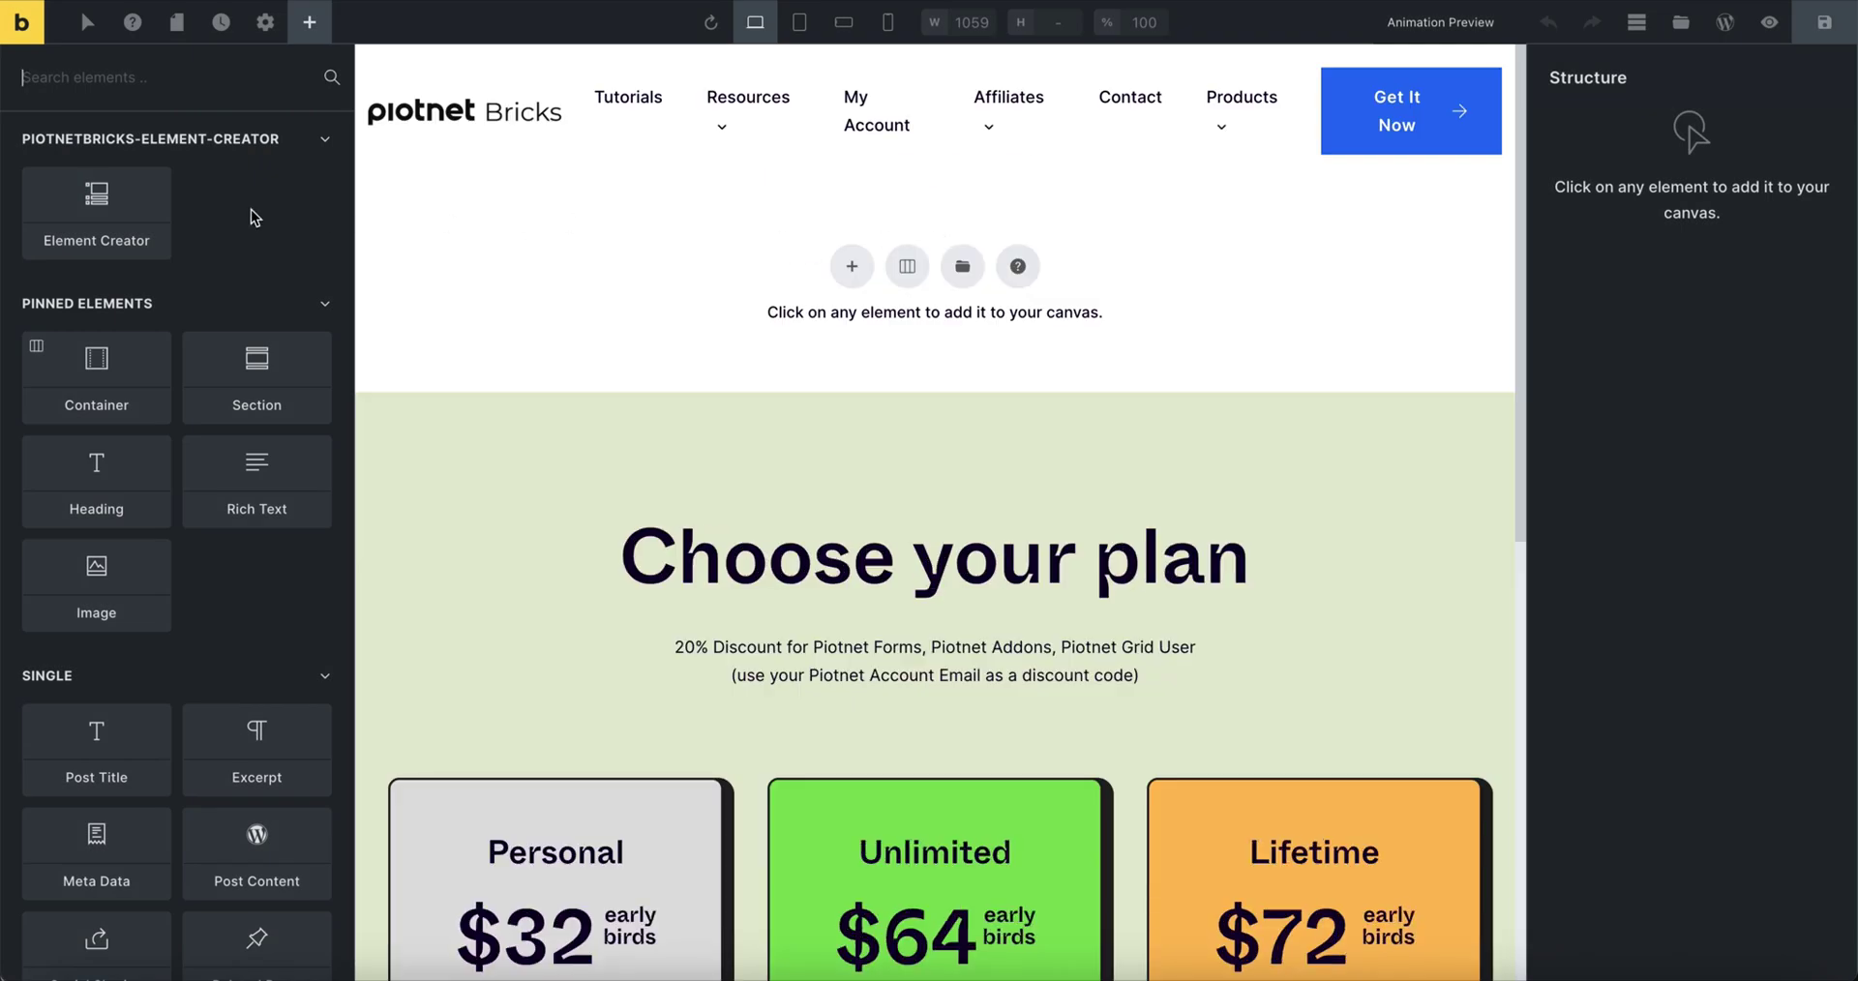
Step: Add the Element Creator element to the empty canvas and look over its general settings
left_click(115, 214)
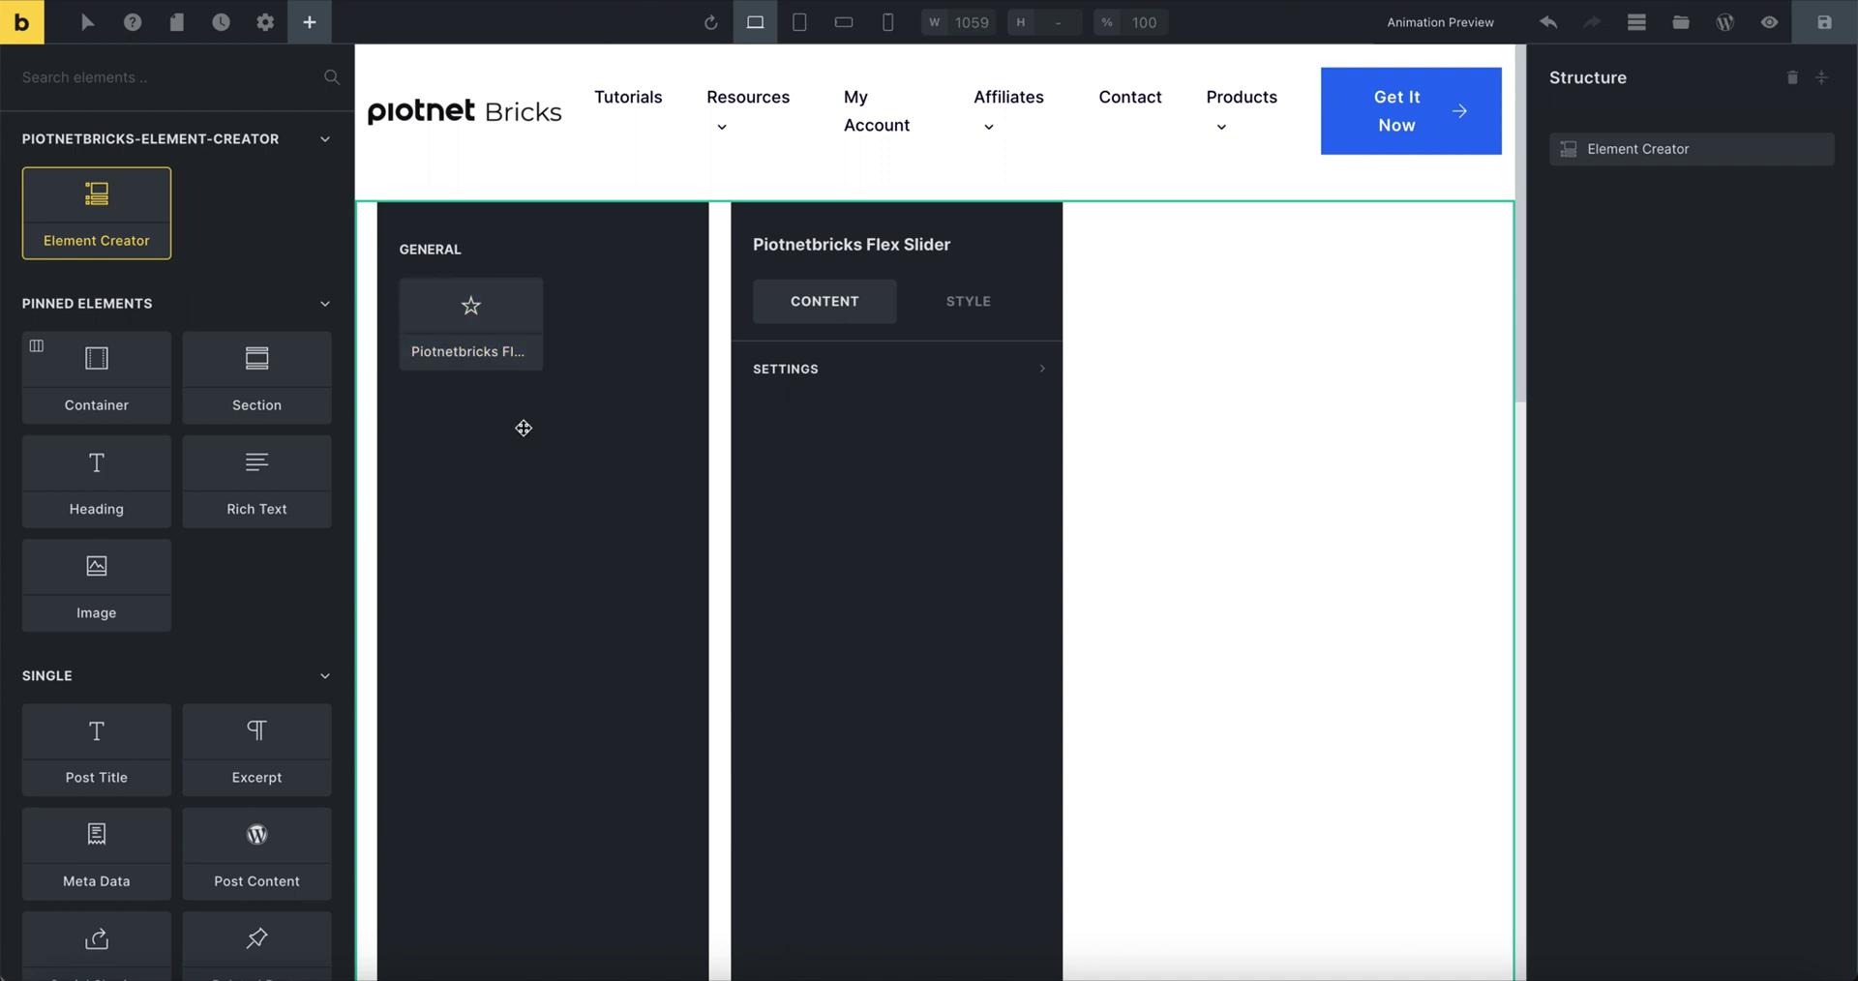
left_click(523, 428)
left_click(244, 286)
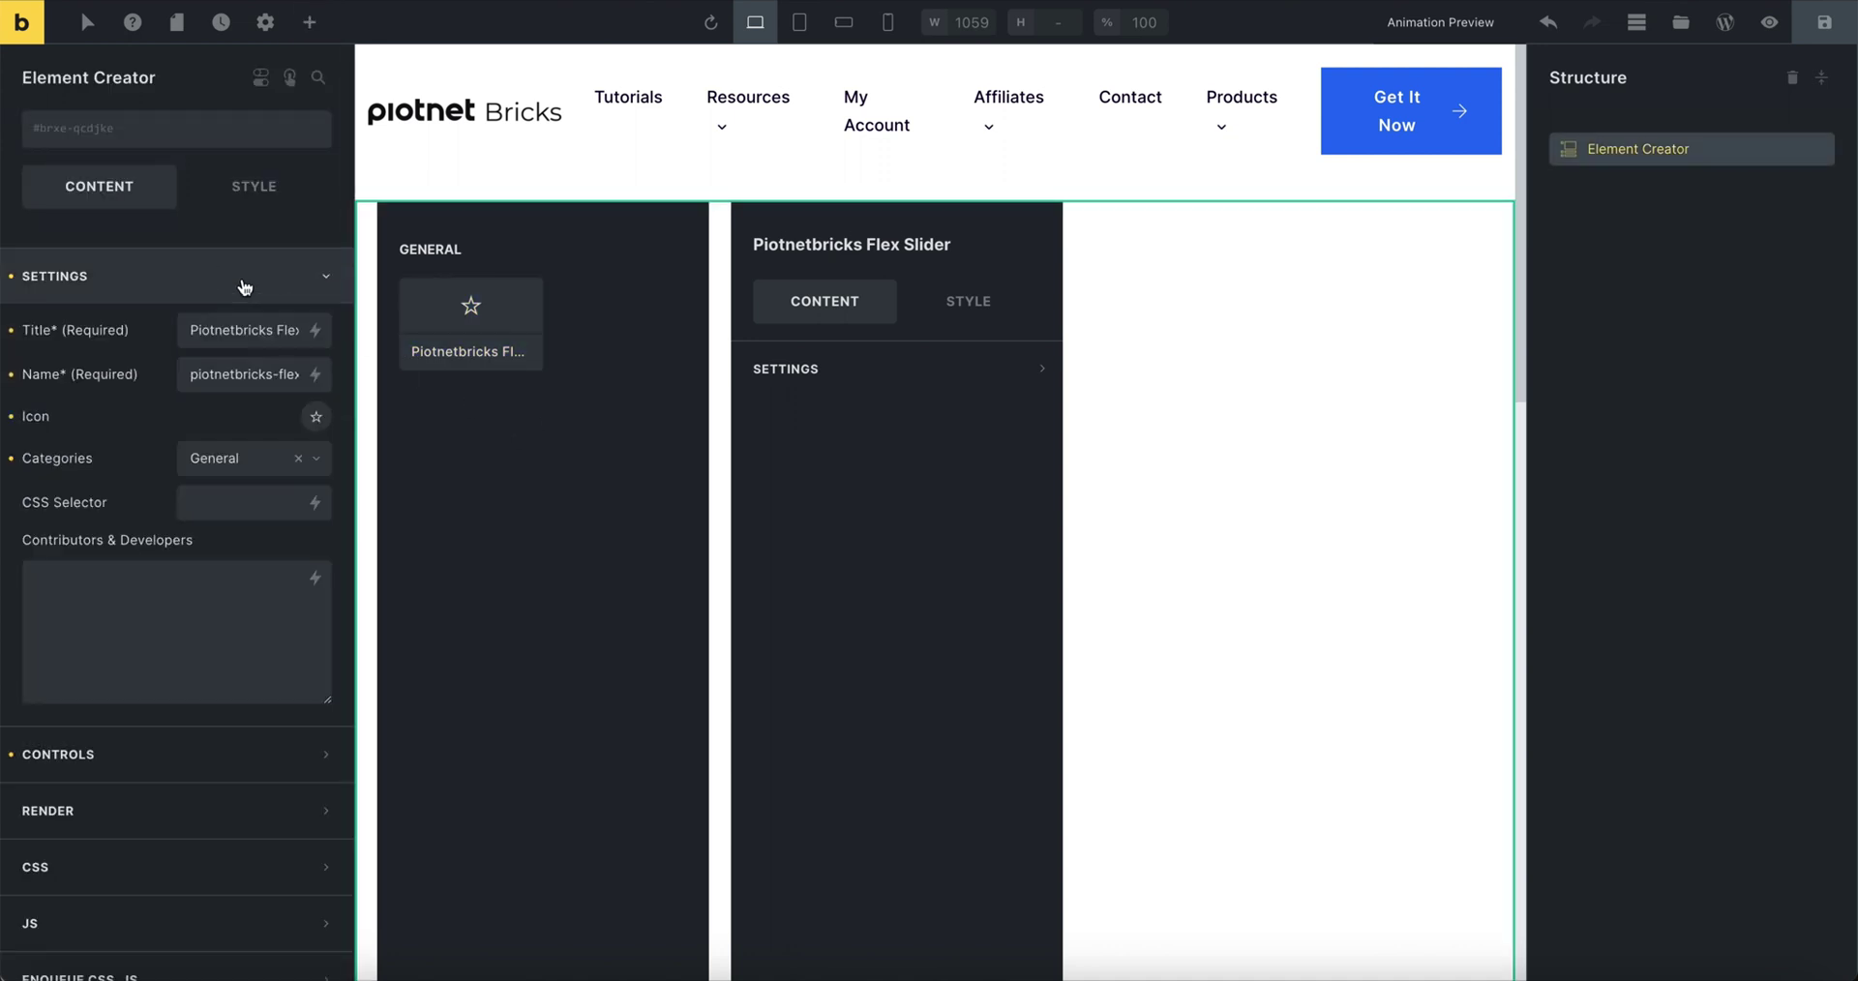
Step: Copy the complete Flex Slider HTML from CodePen into the Element Creator's Render code
scroll(203, 629, "down", 1)
left_click(187, 779)
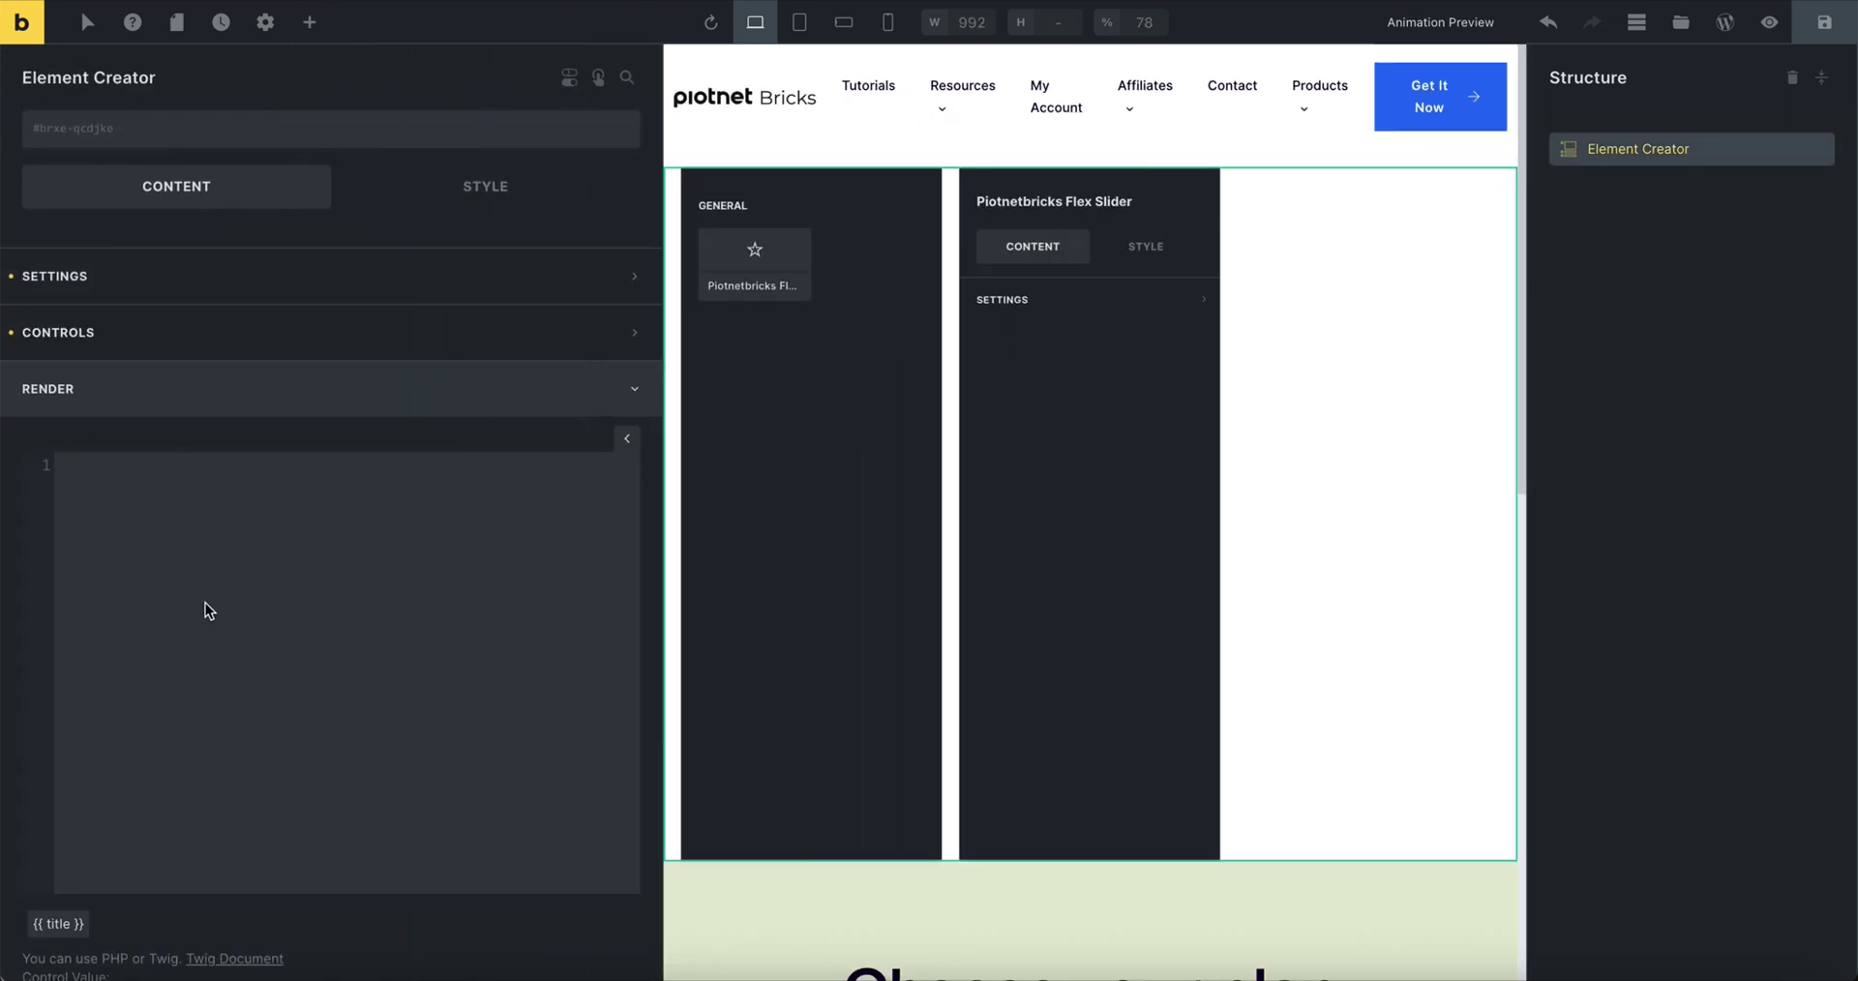
scroll(212, 565, "down", 1)
left_click(228, 527)
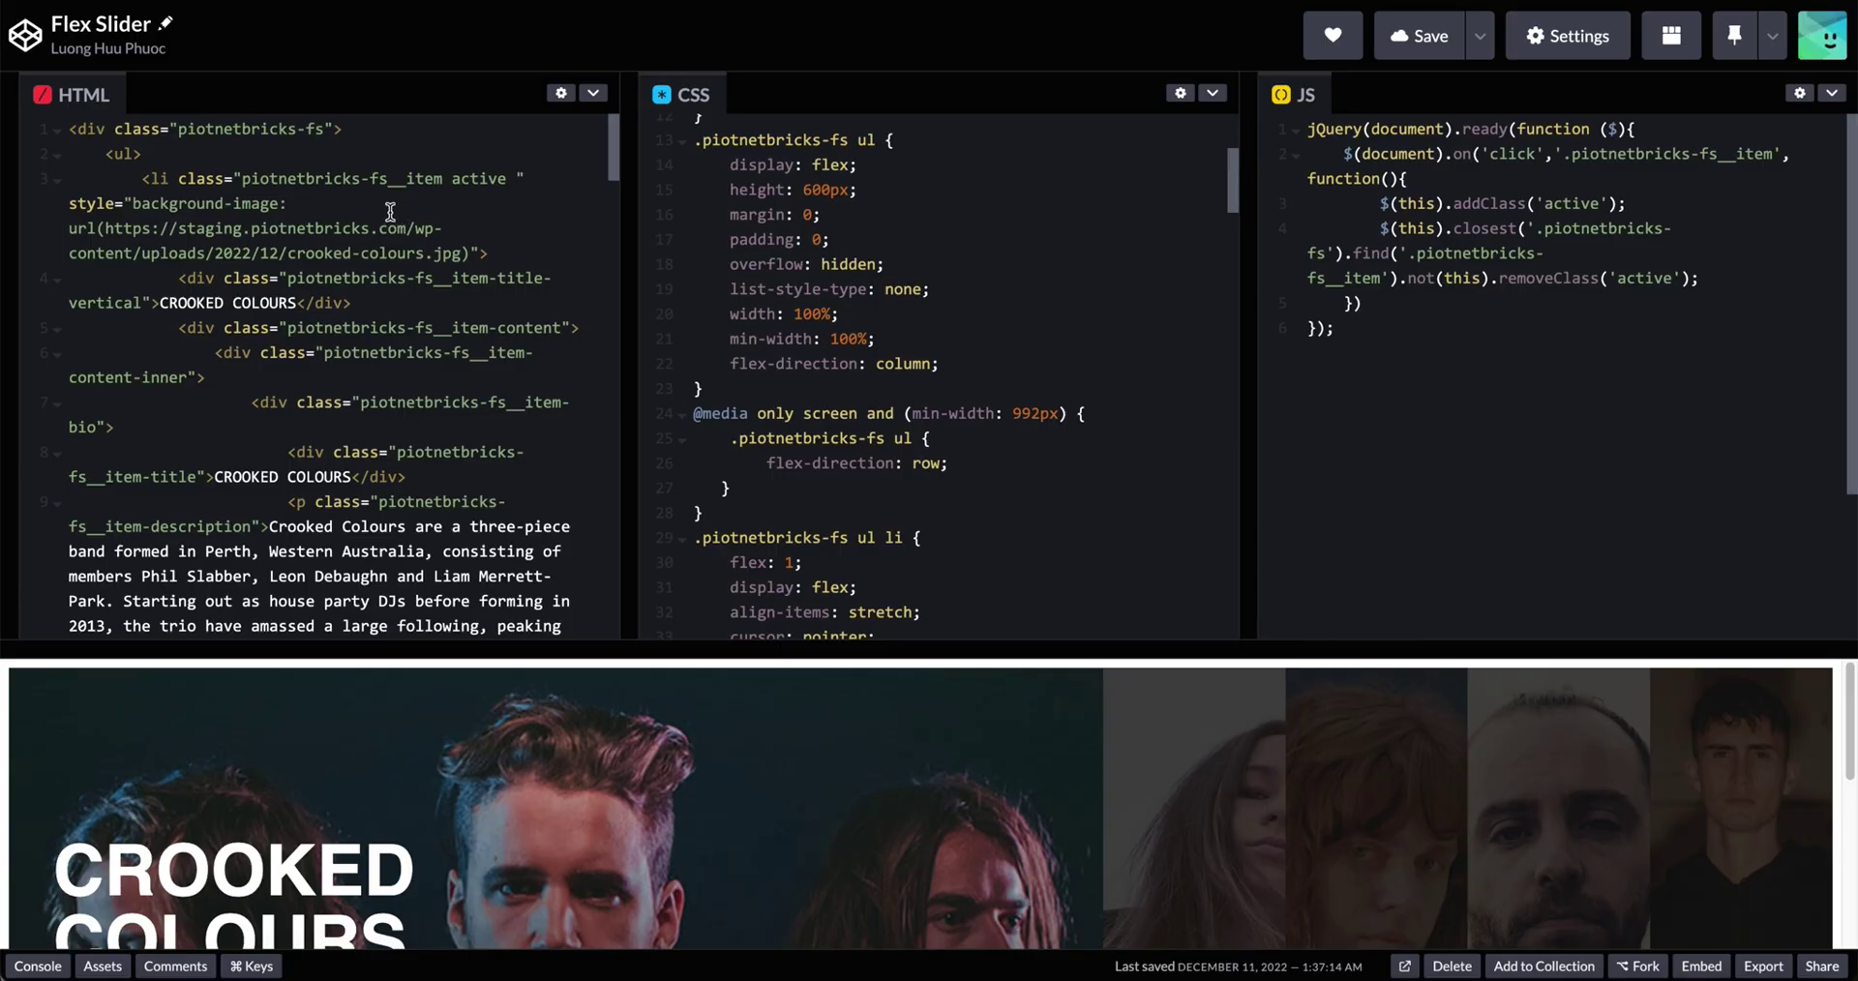
key("ctrl+a")
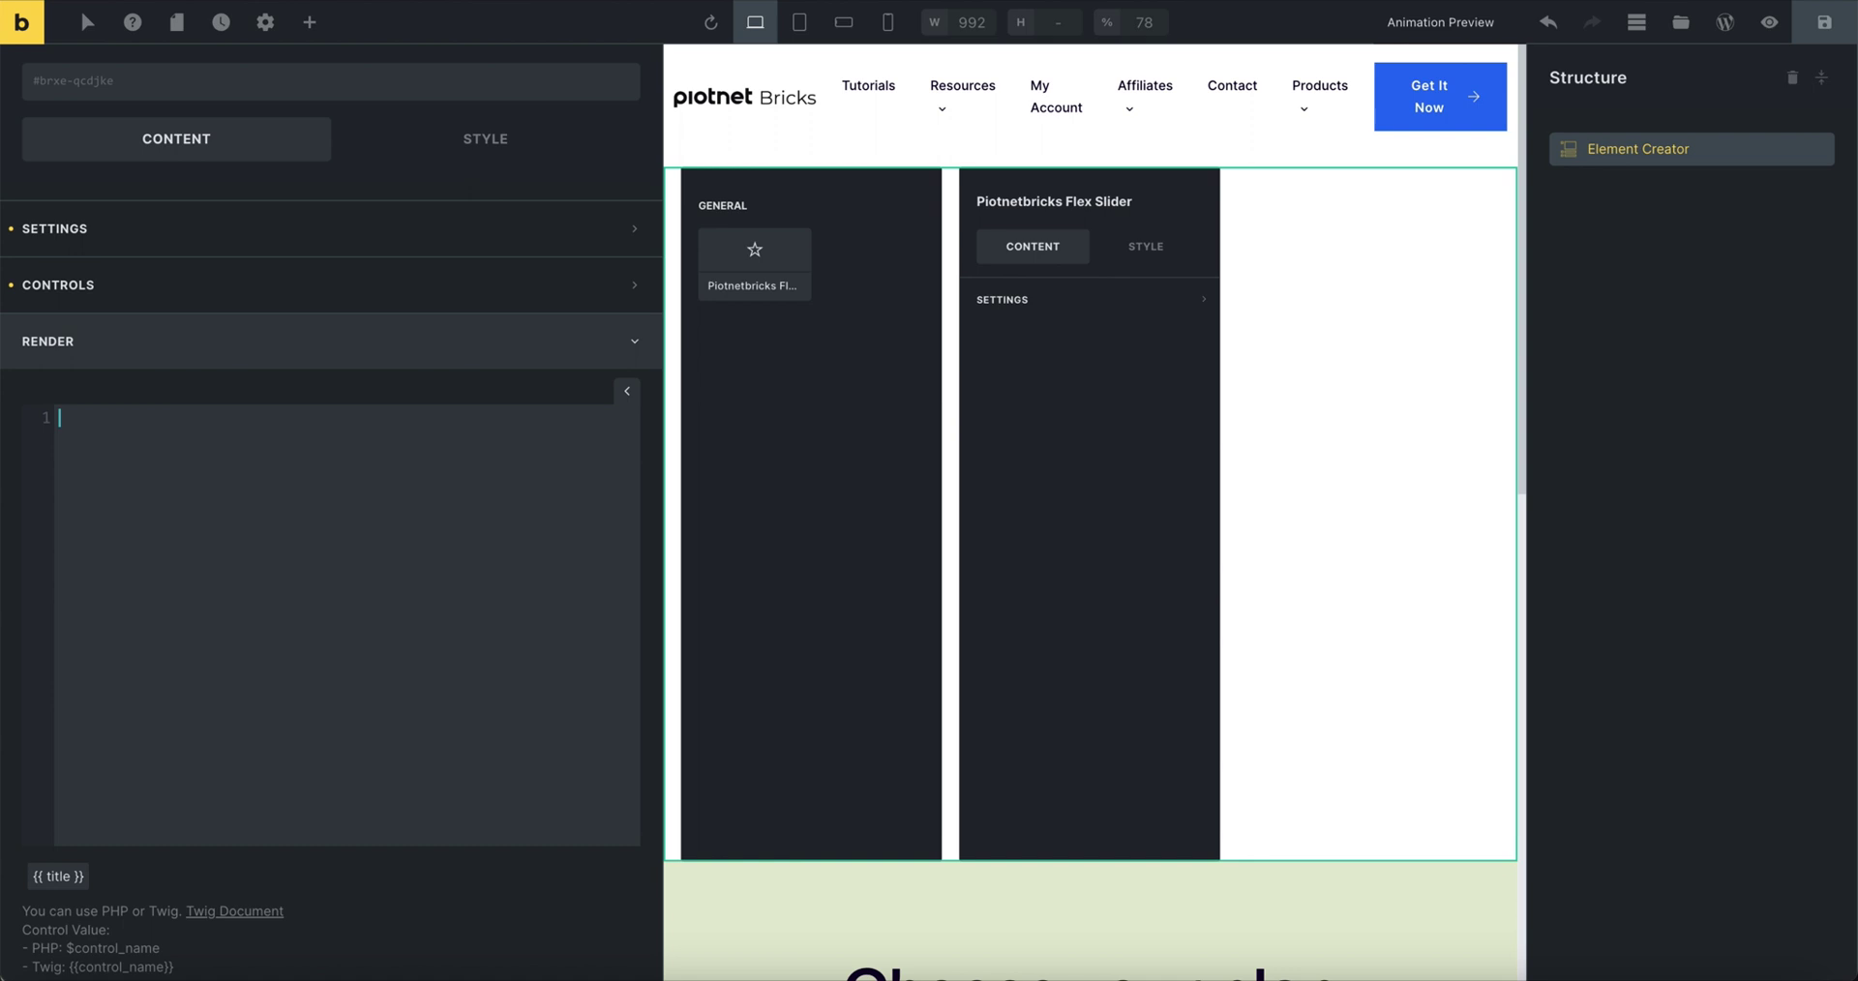
key("ctrl+v")
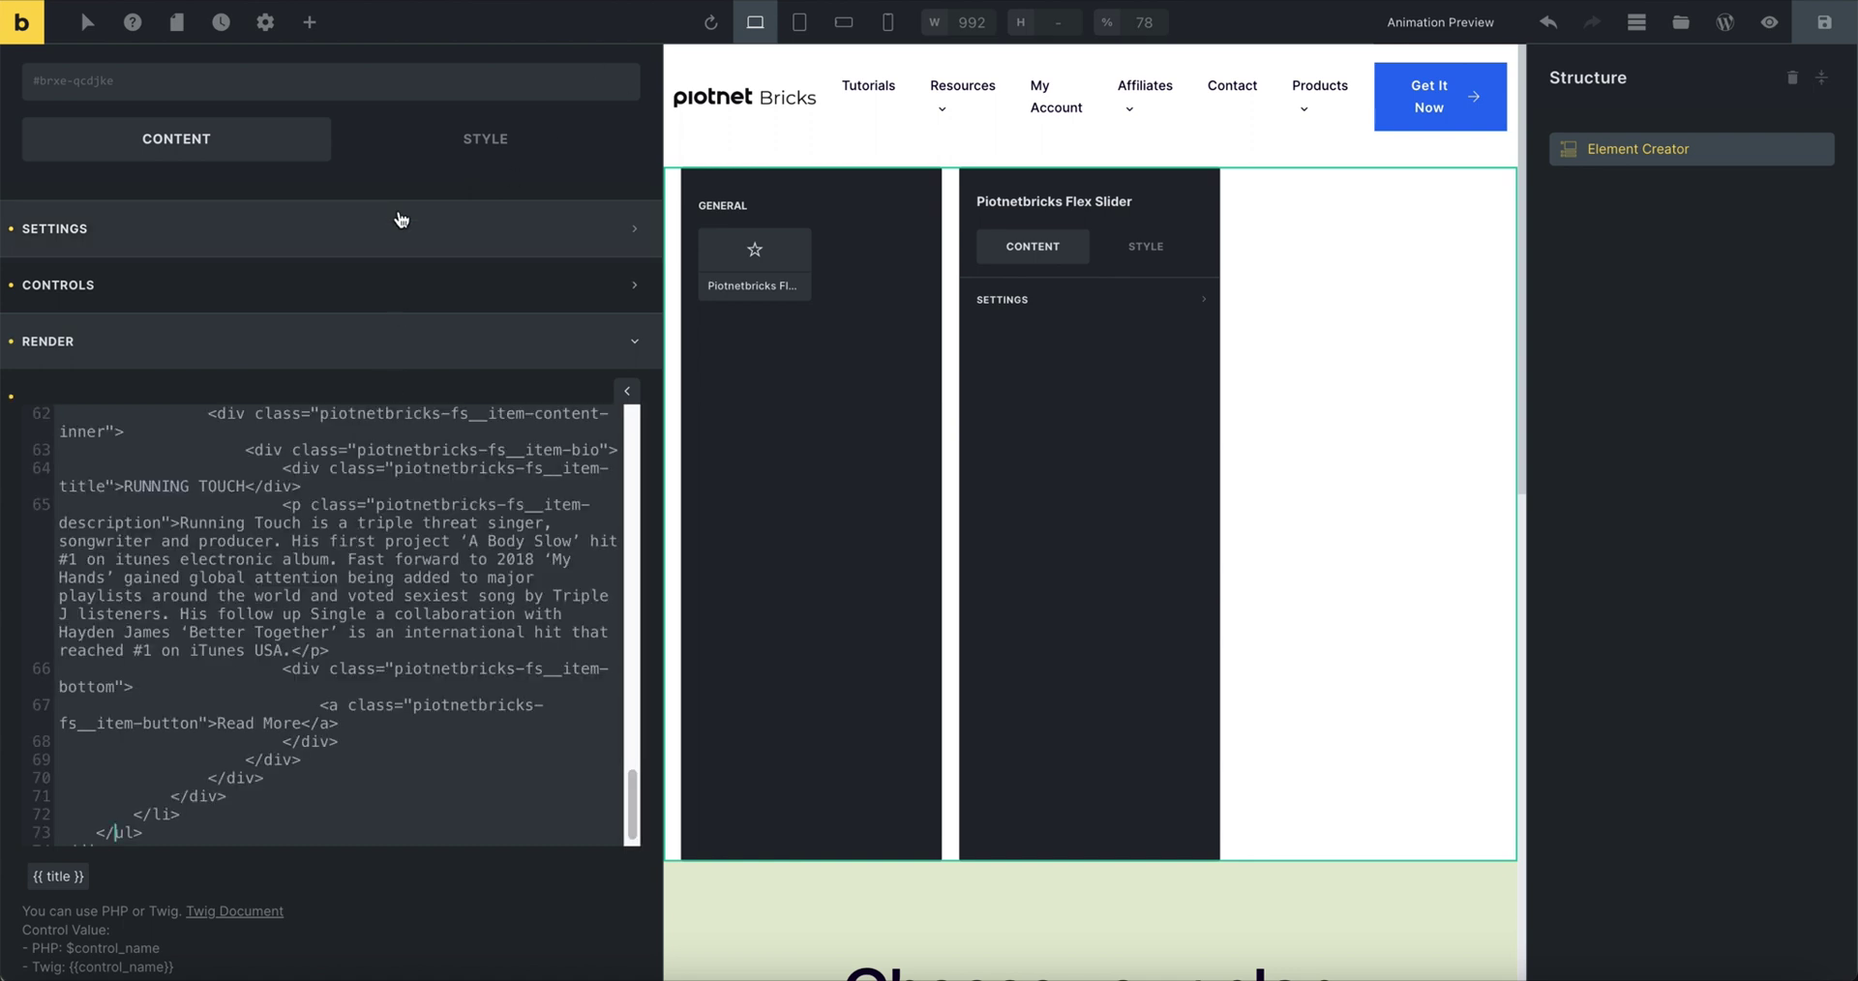
Step: Copy the CodePen slider's CSS rules, leaving out the body rule, into the Element Creator's CSS code
left_click(319, 348)
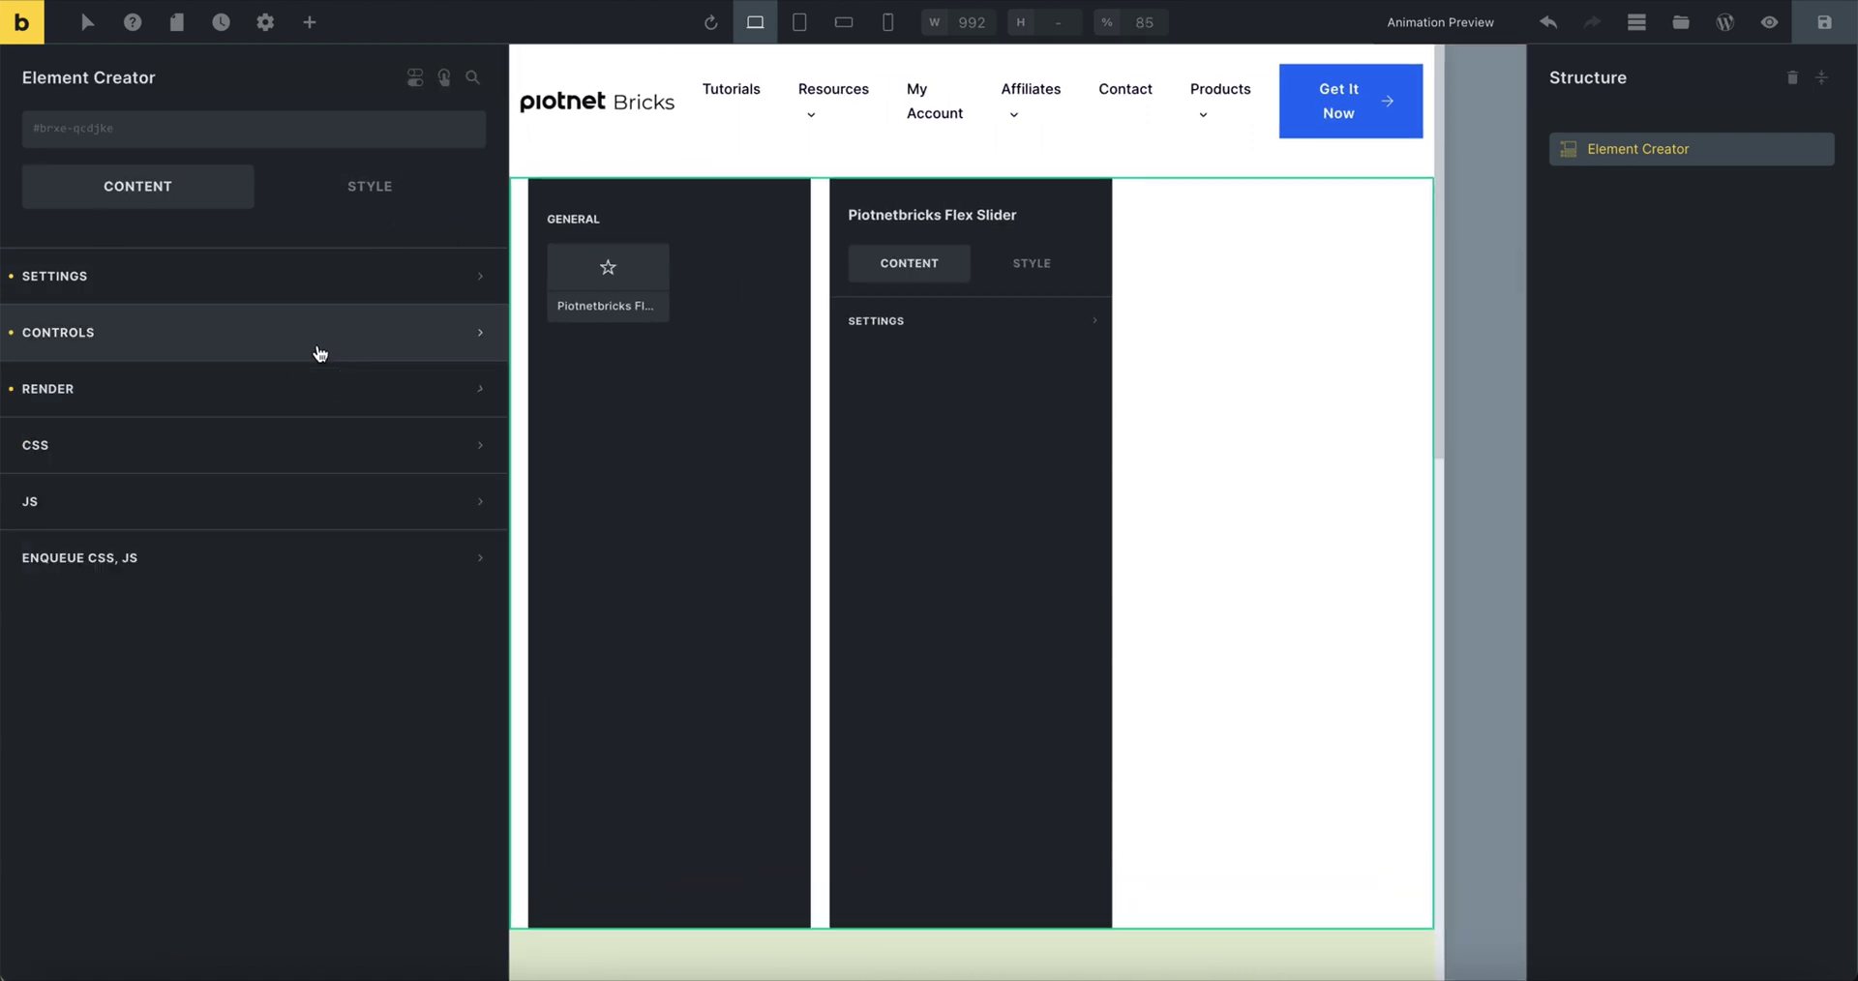
left_click(268, 456)
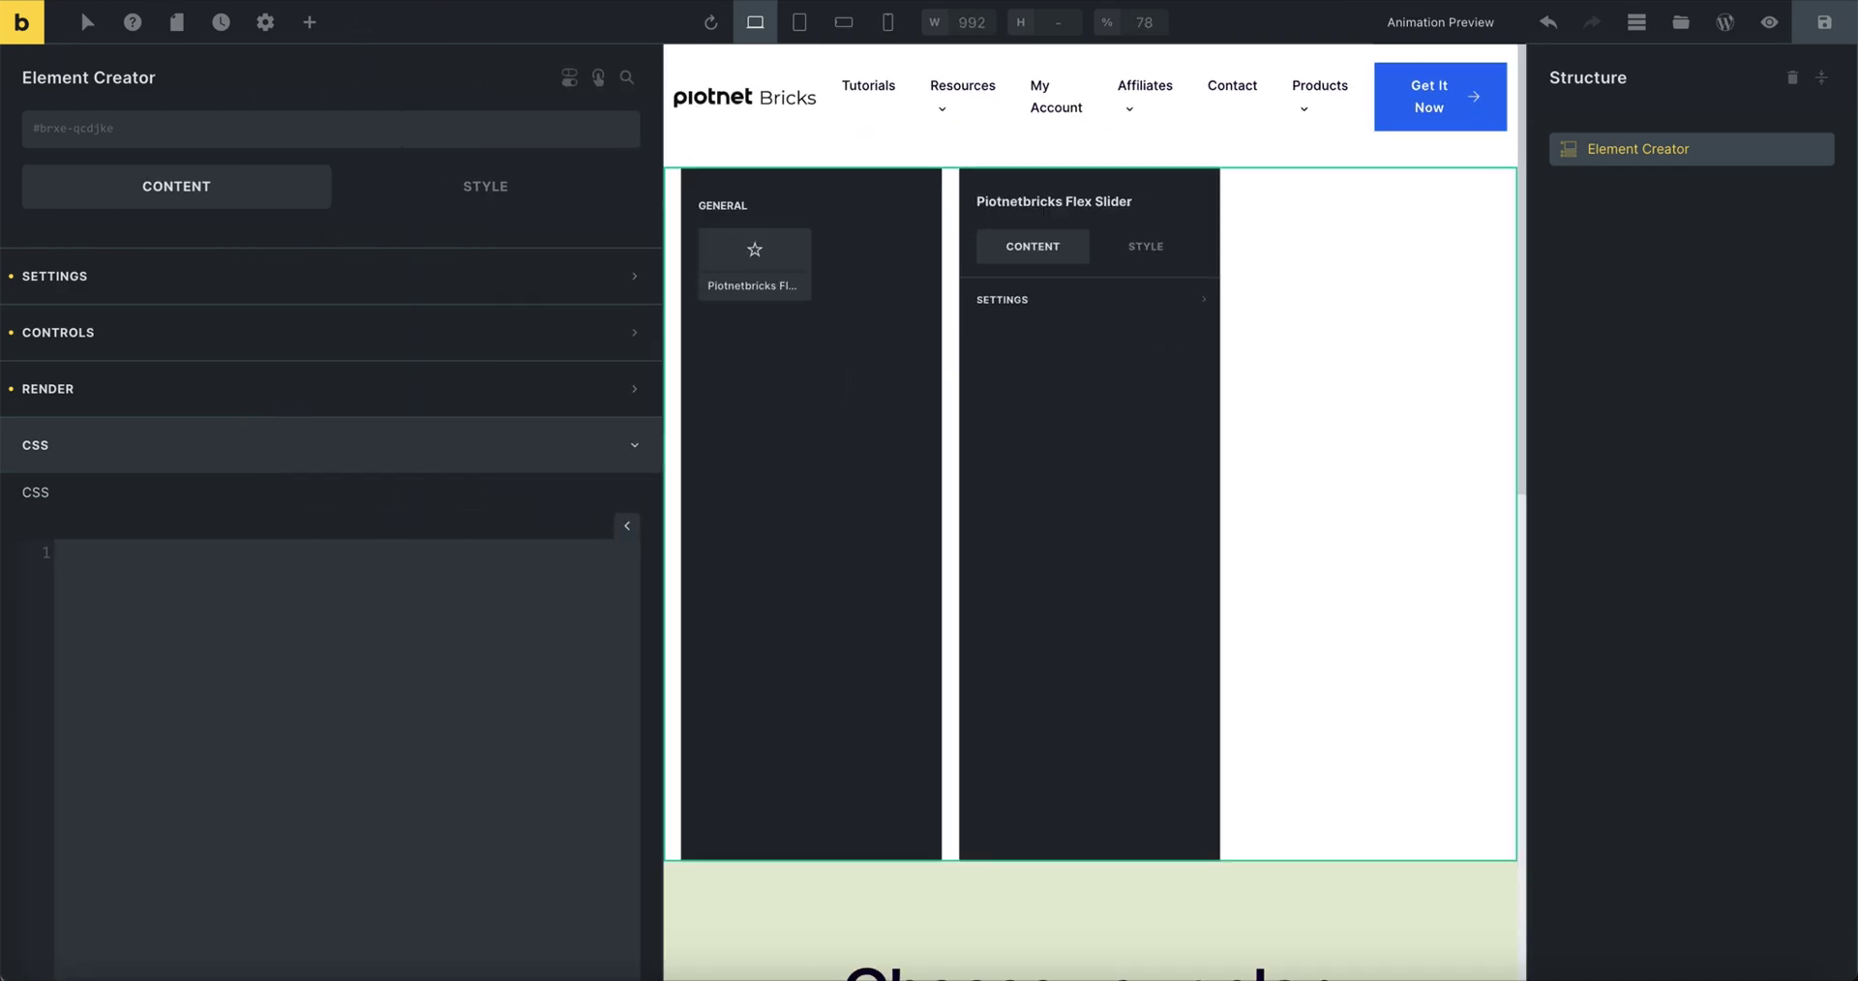
key("alt+Tab")
scroll(708, 262, "up", 5)
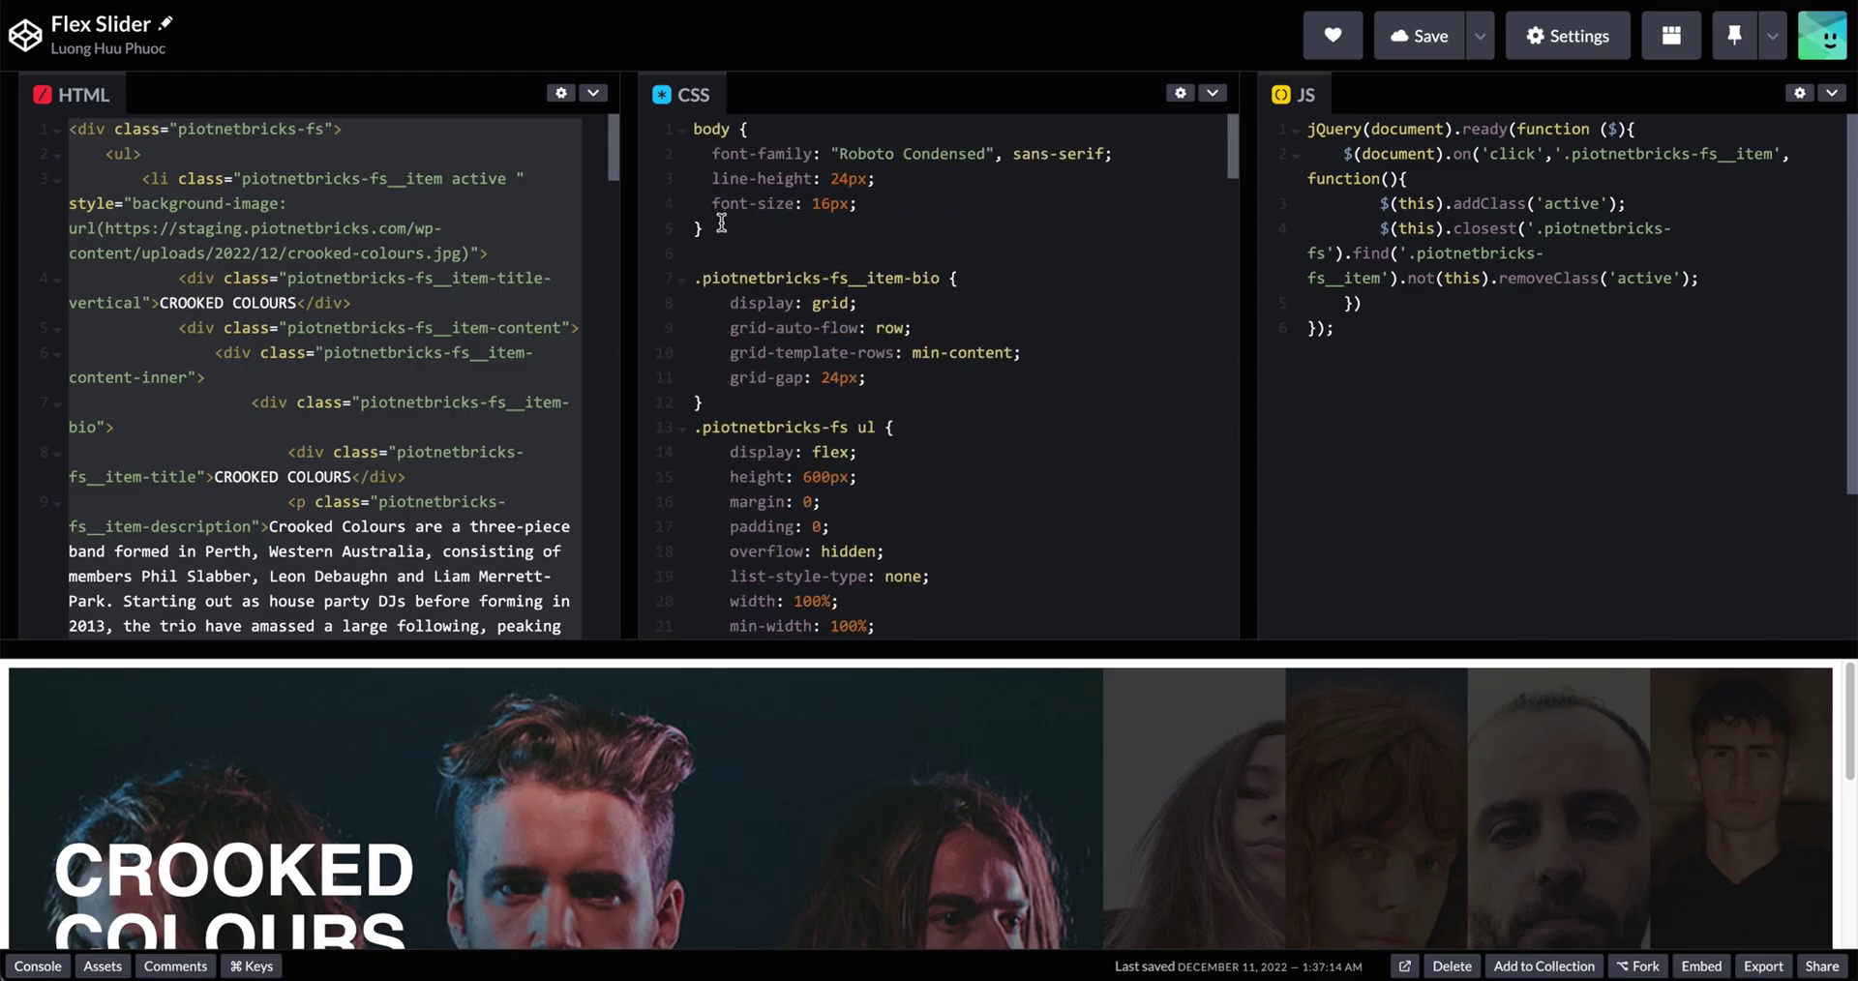
scroll(799, 343, "down", 20)
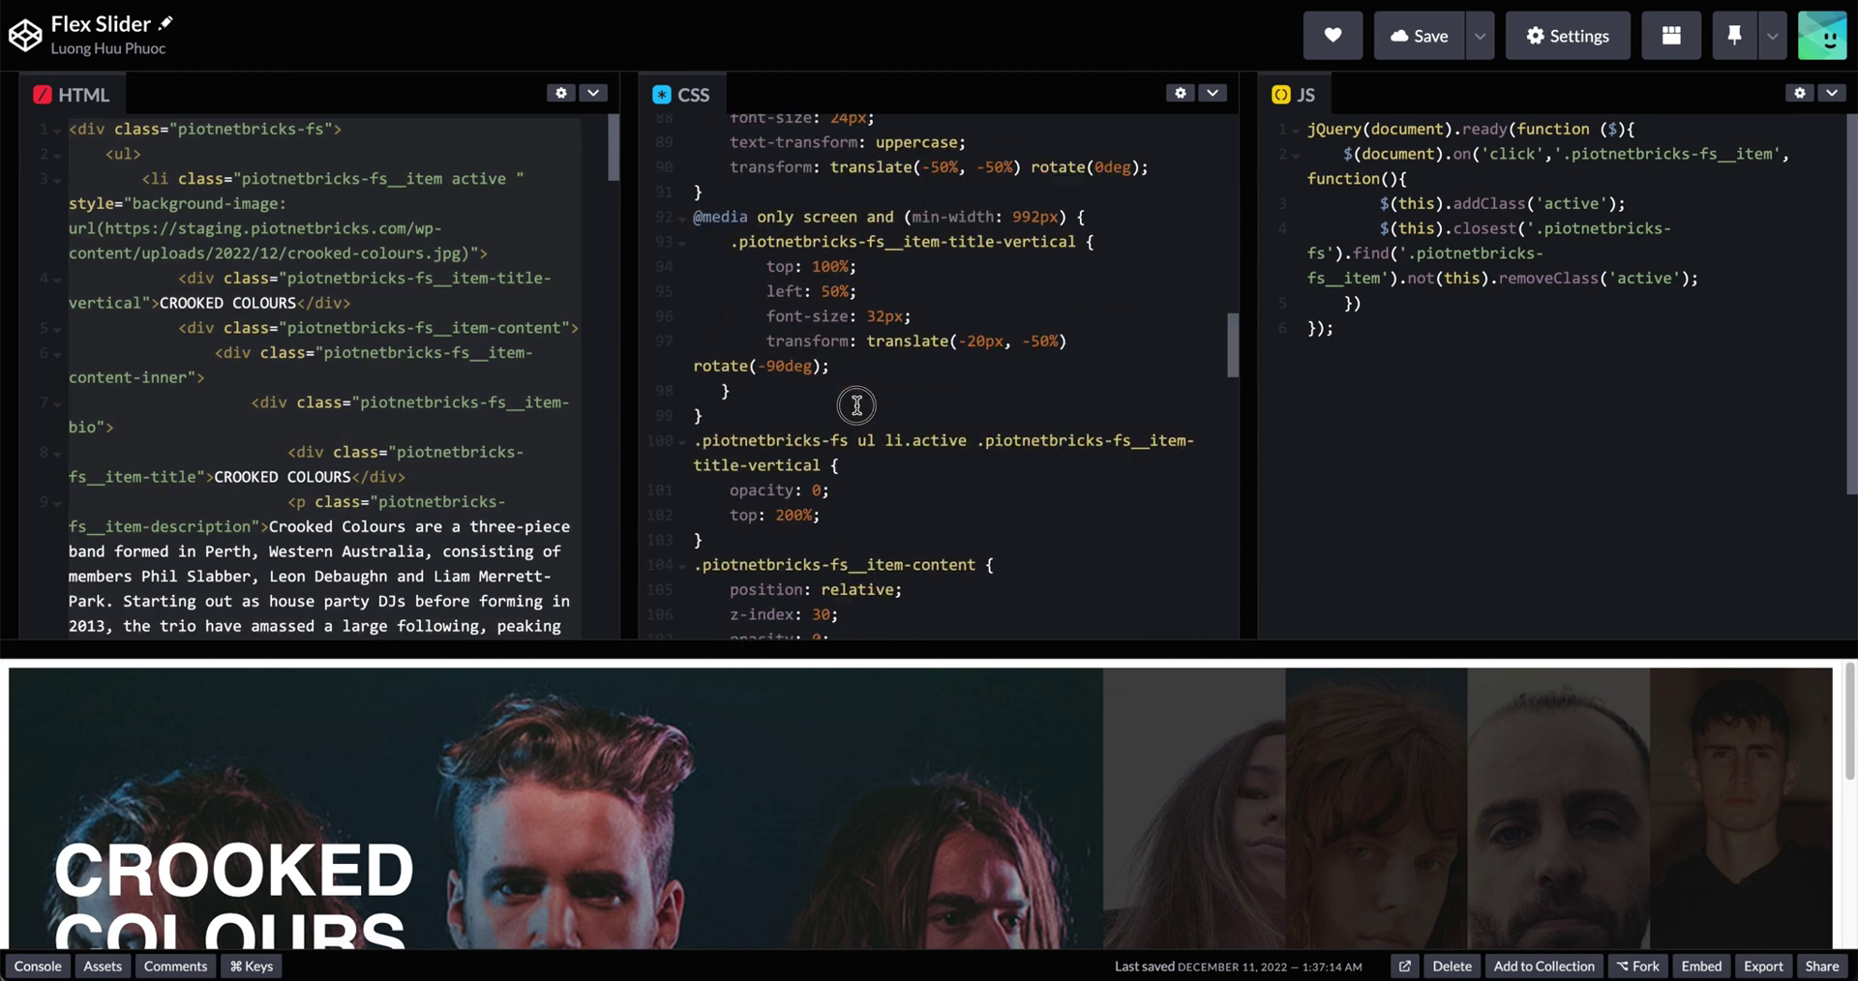
left_click(859, 407)
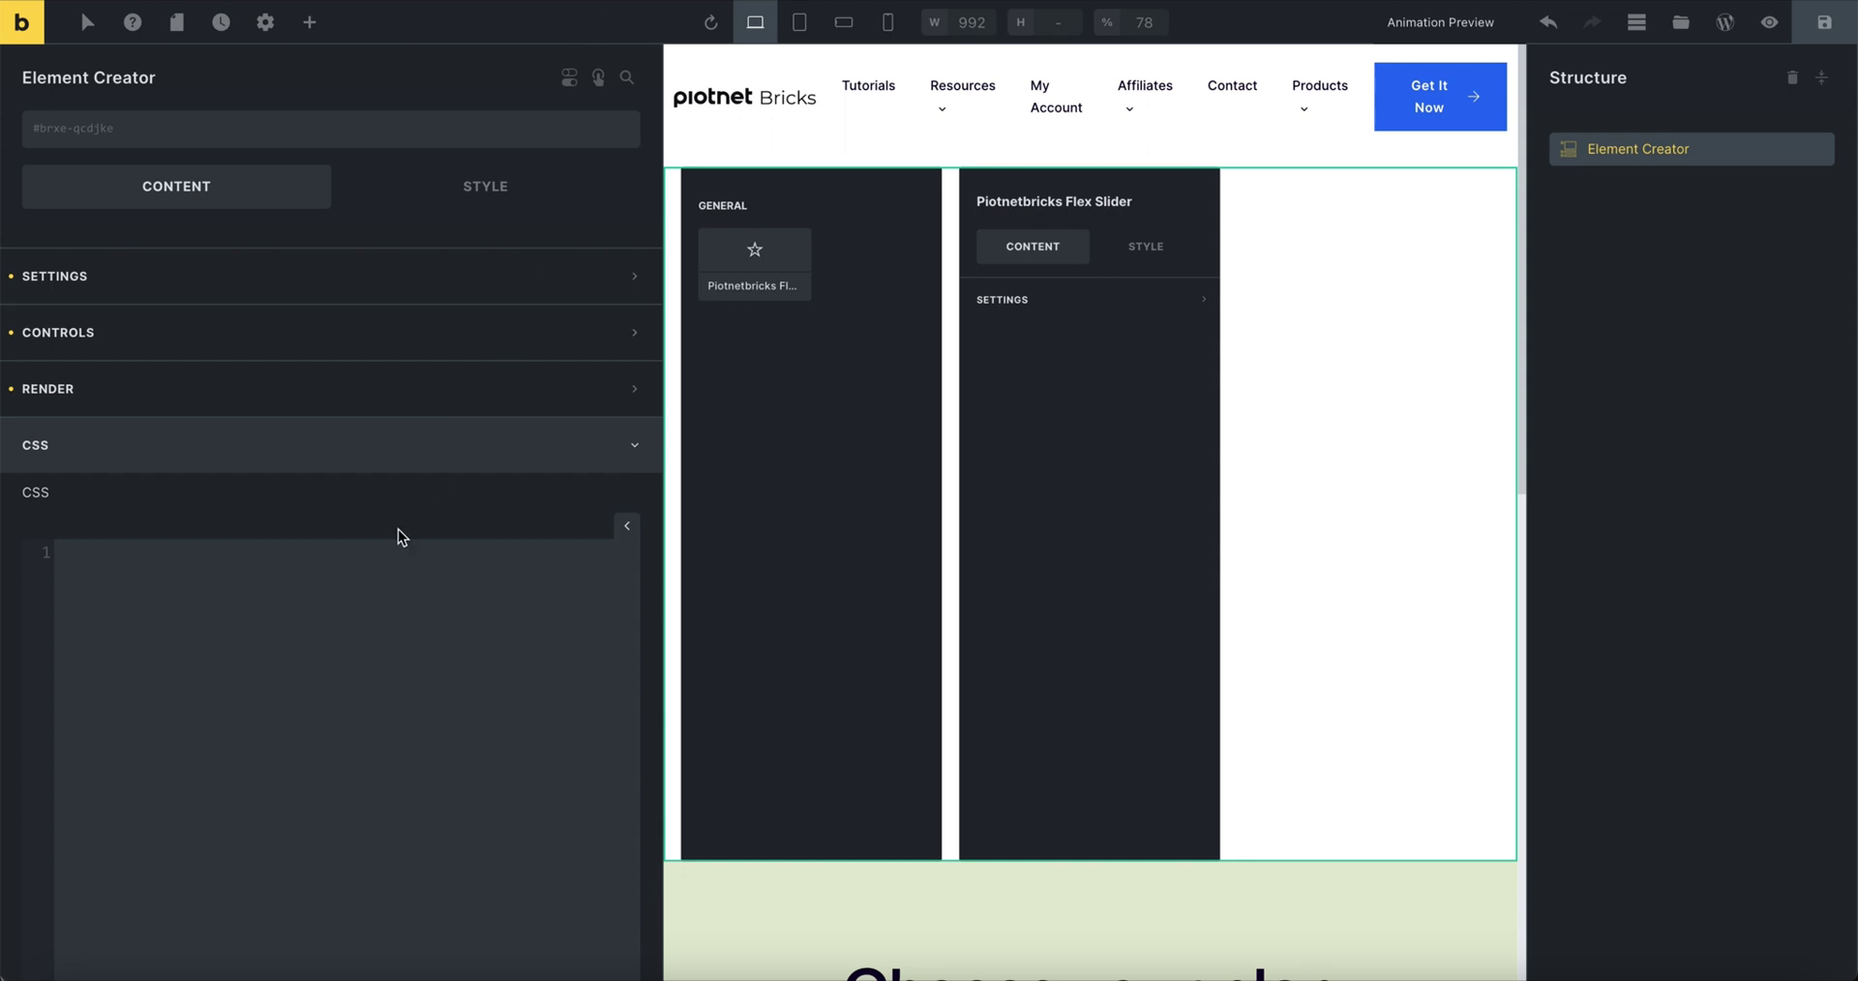
left_click(343, 607)
key("ctrl+v")
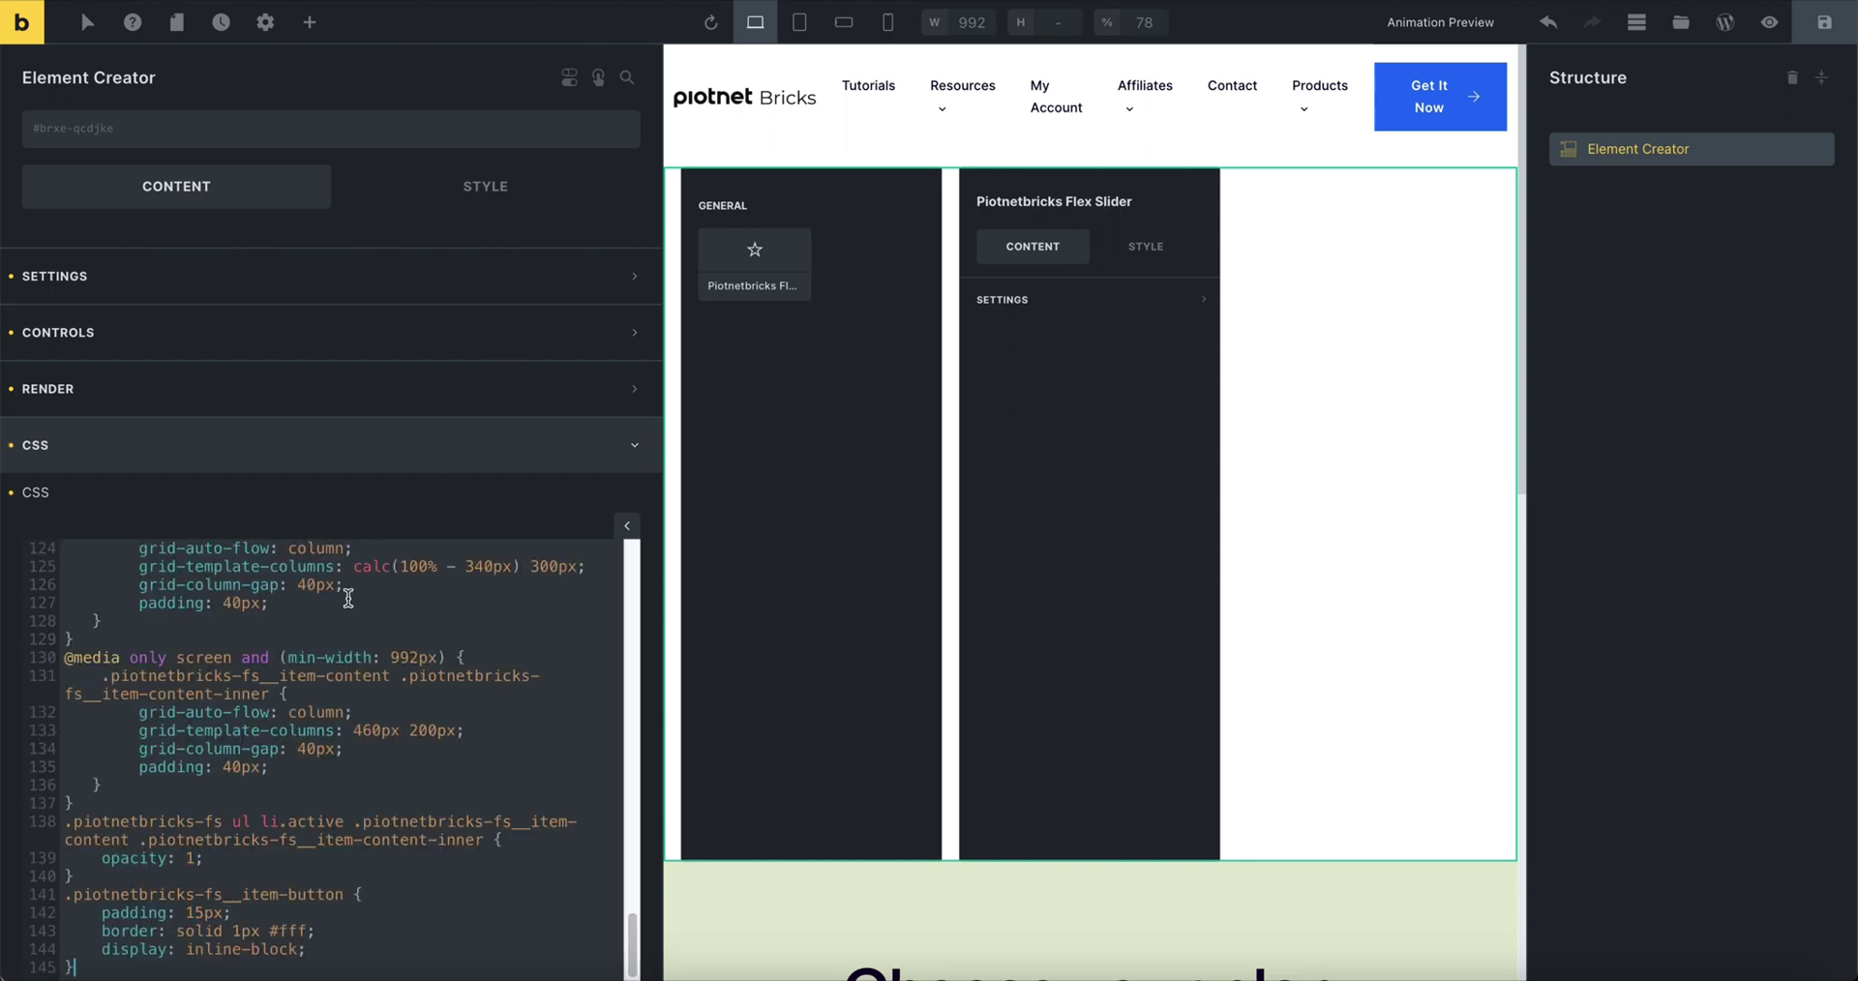
Step: Copy the complete slider script from CodePen into the Element Creator's JS code
left_click(351, 457)
left_click(280, 506)
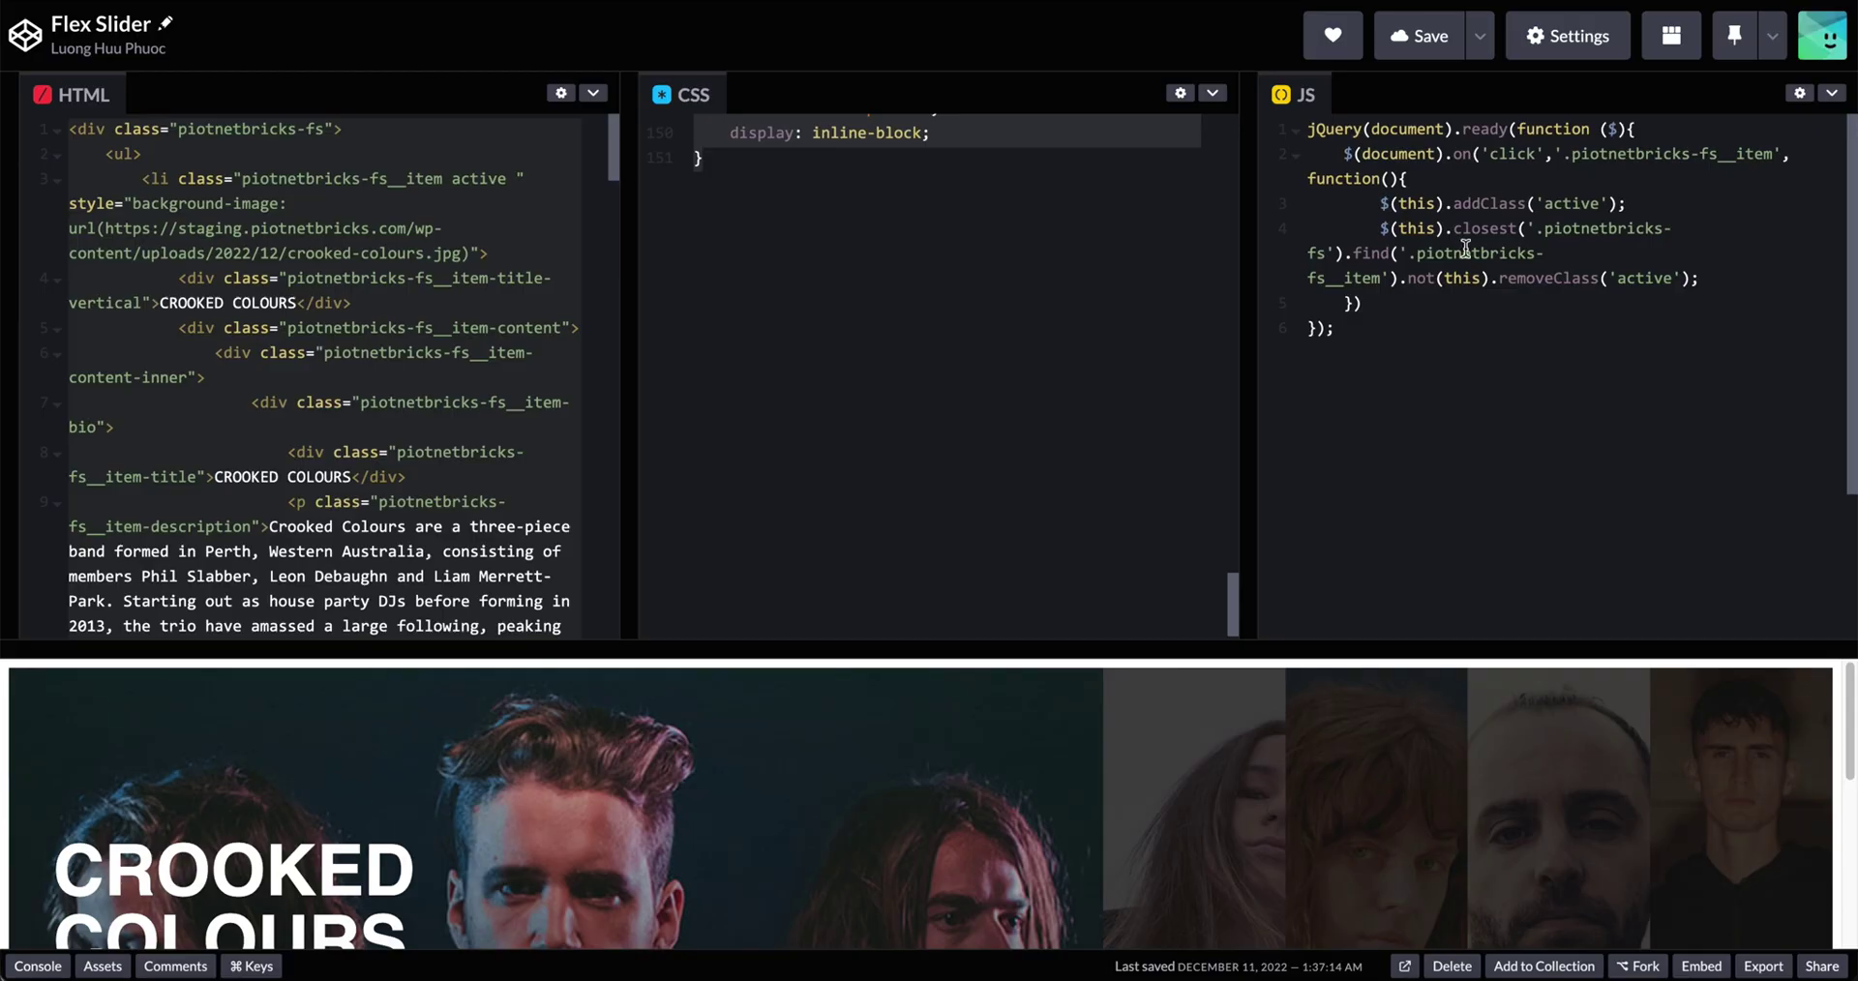
left_click(1466, 248)
key("ctrl+a")
key("ctrl+c")
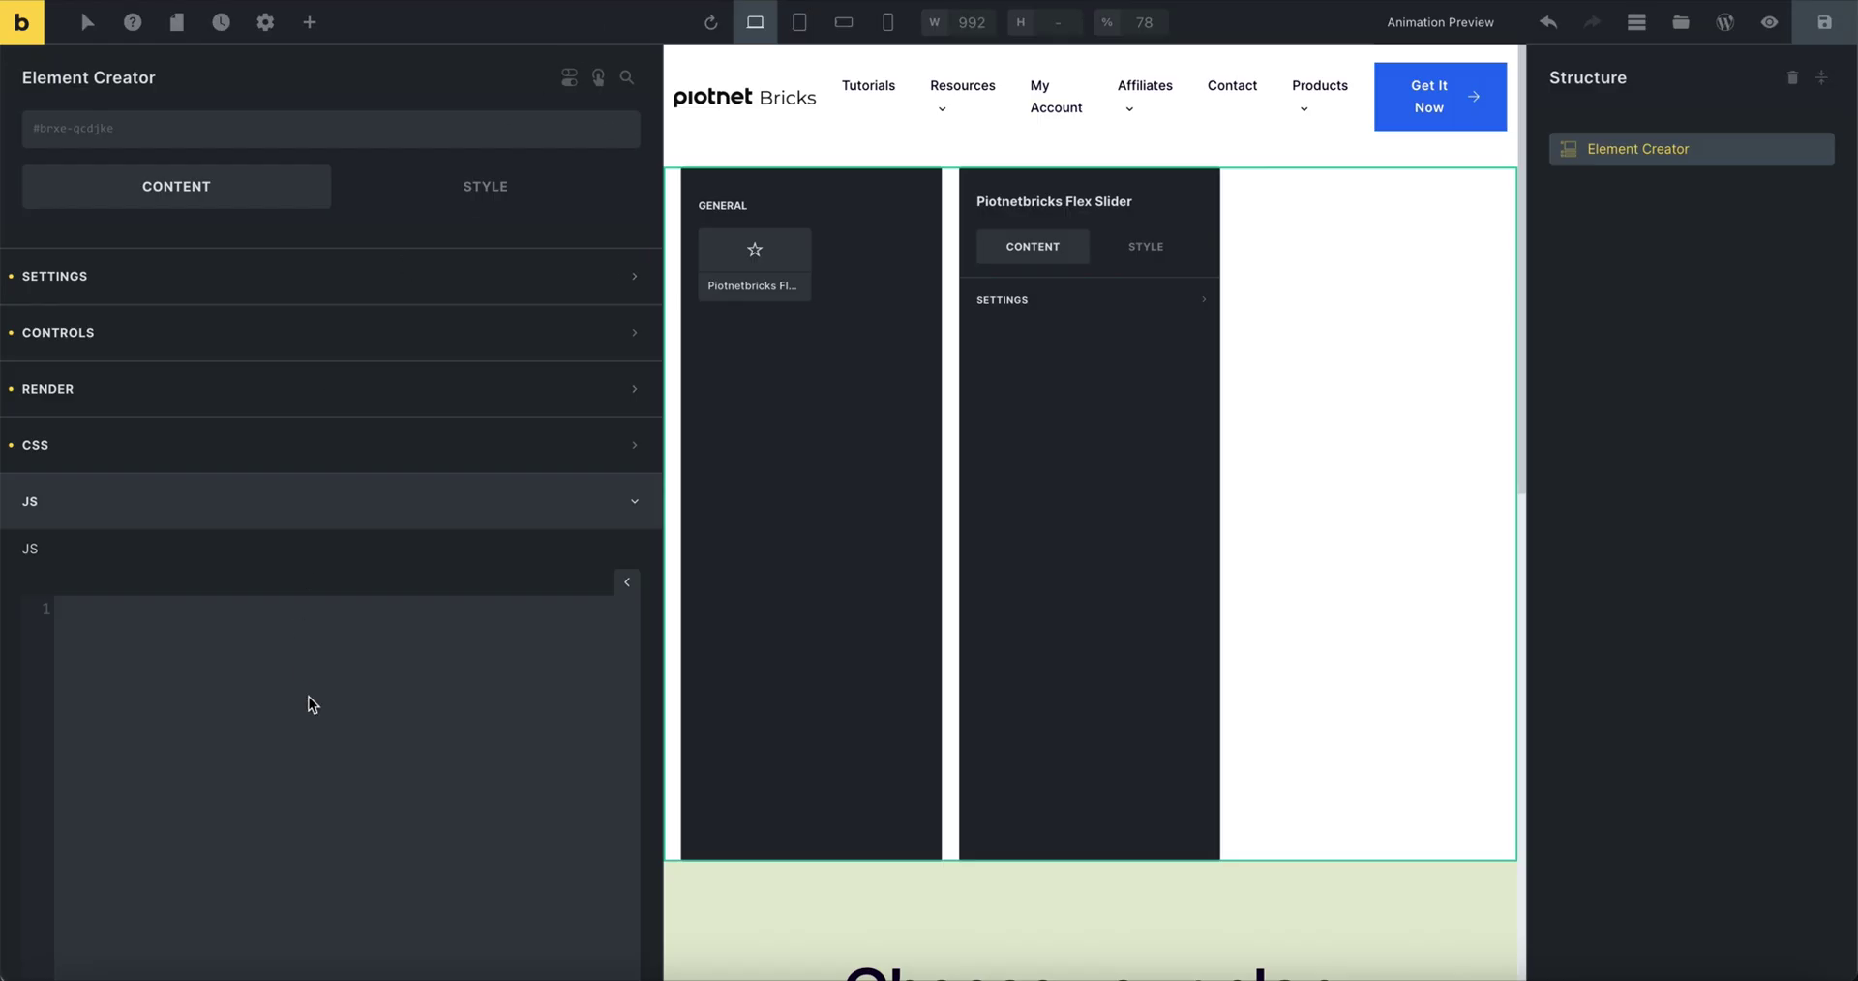
left_click(309, 697)
key("ctrl+v")
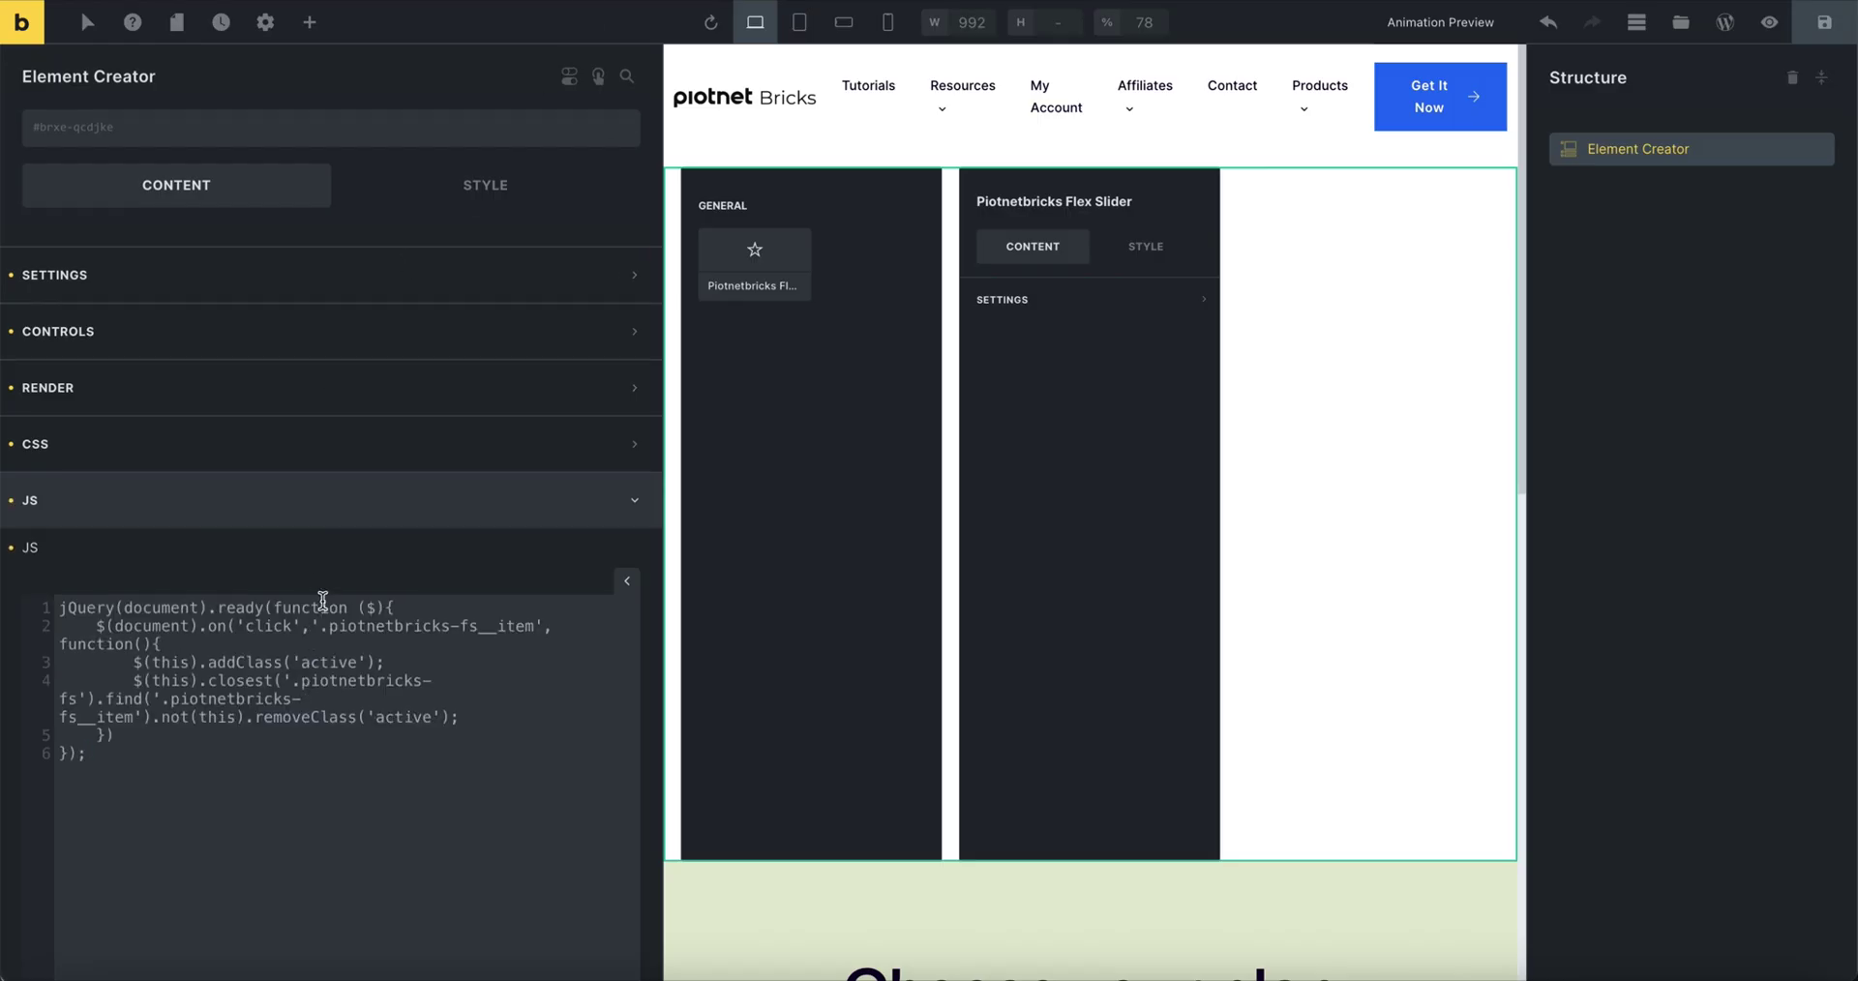
Step: Enqueue the jquery script for the element, recheck its Render code and save the element
scroll(322, 600, "down", 2)
left_click_drag(117, 480, 54, 489)
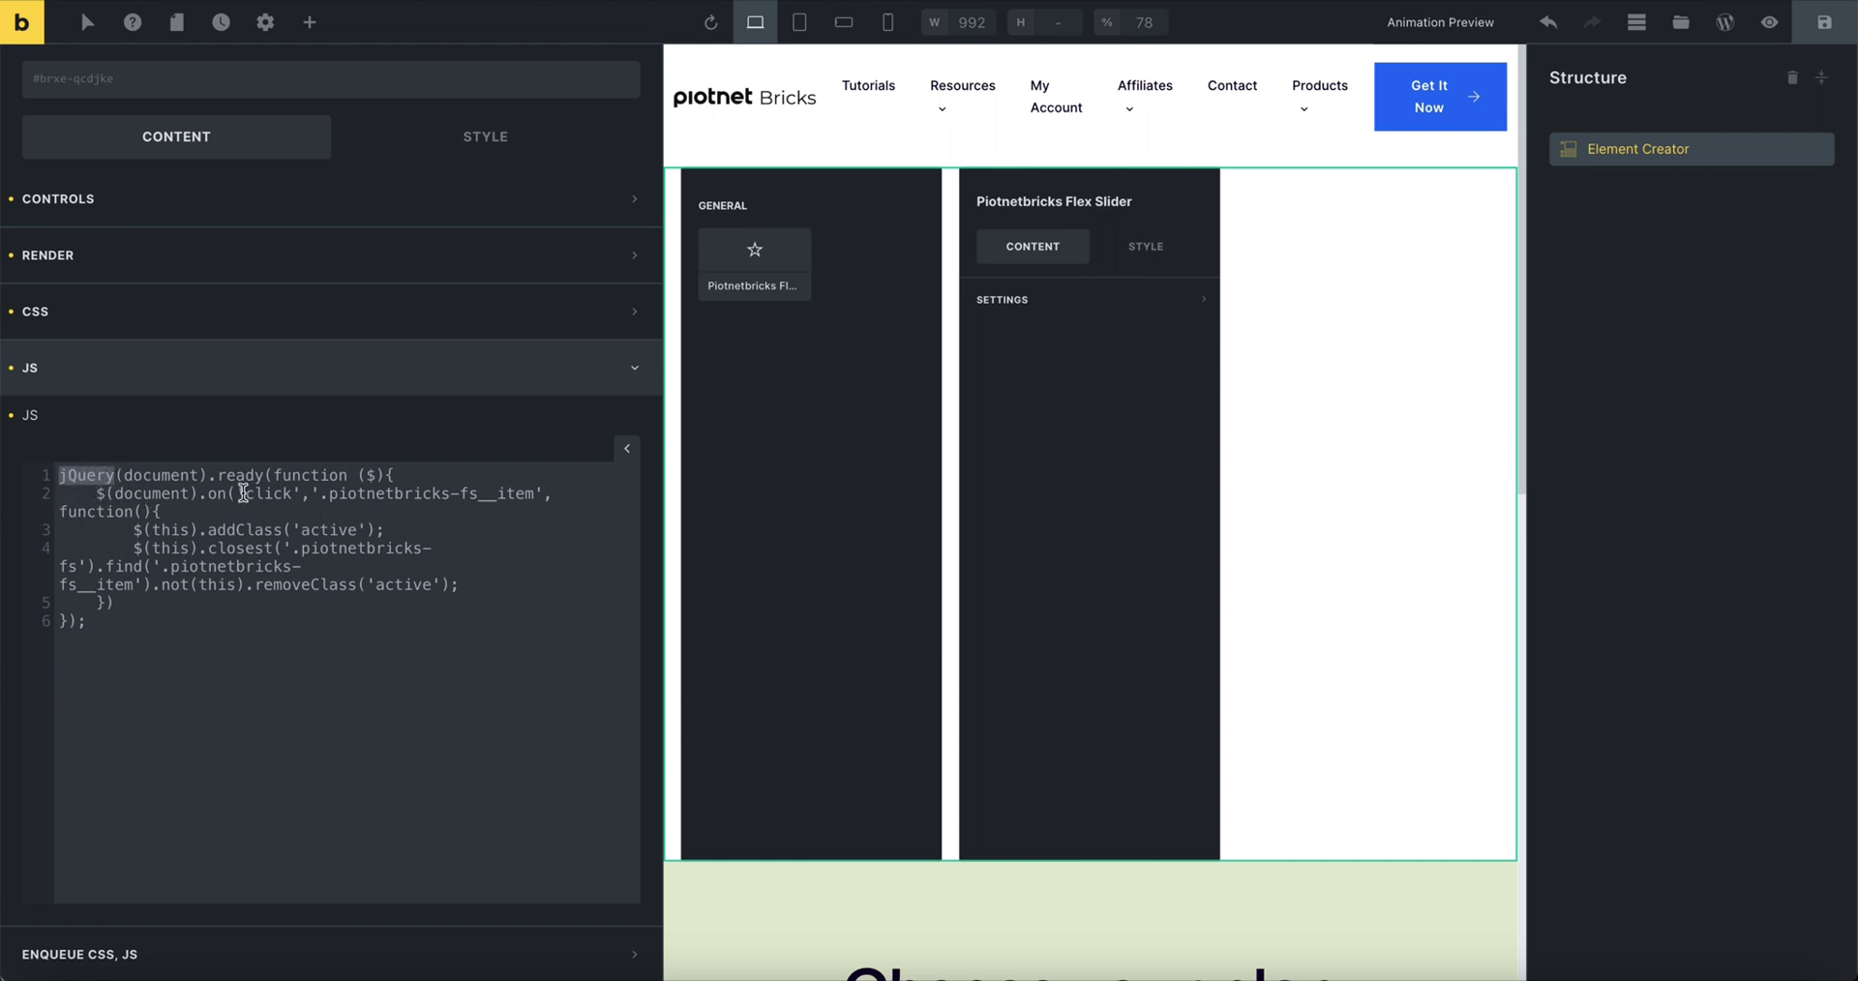
left_click(142, 958)
scroll(180, 674, "down", 2)
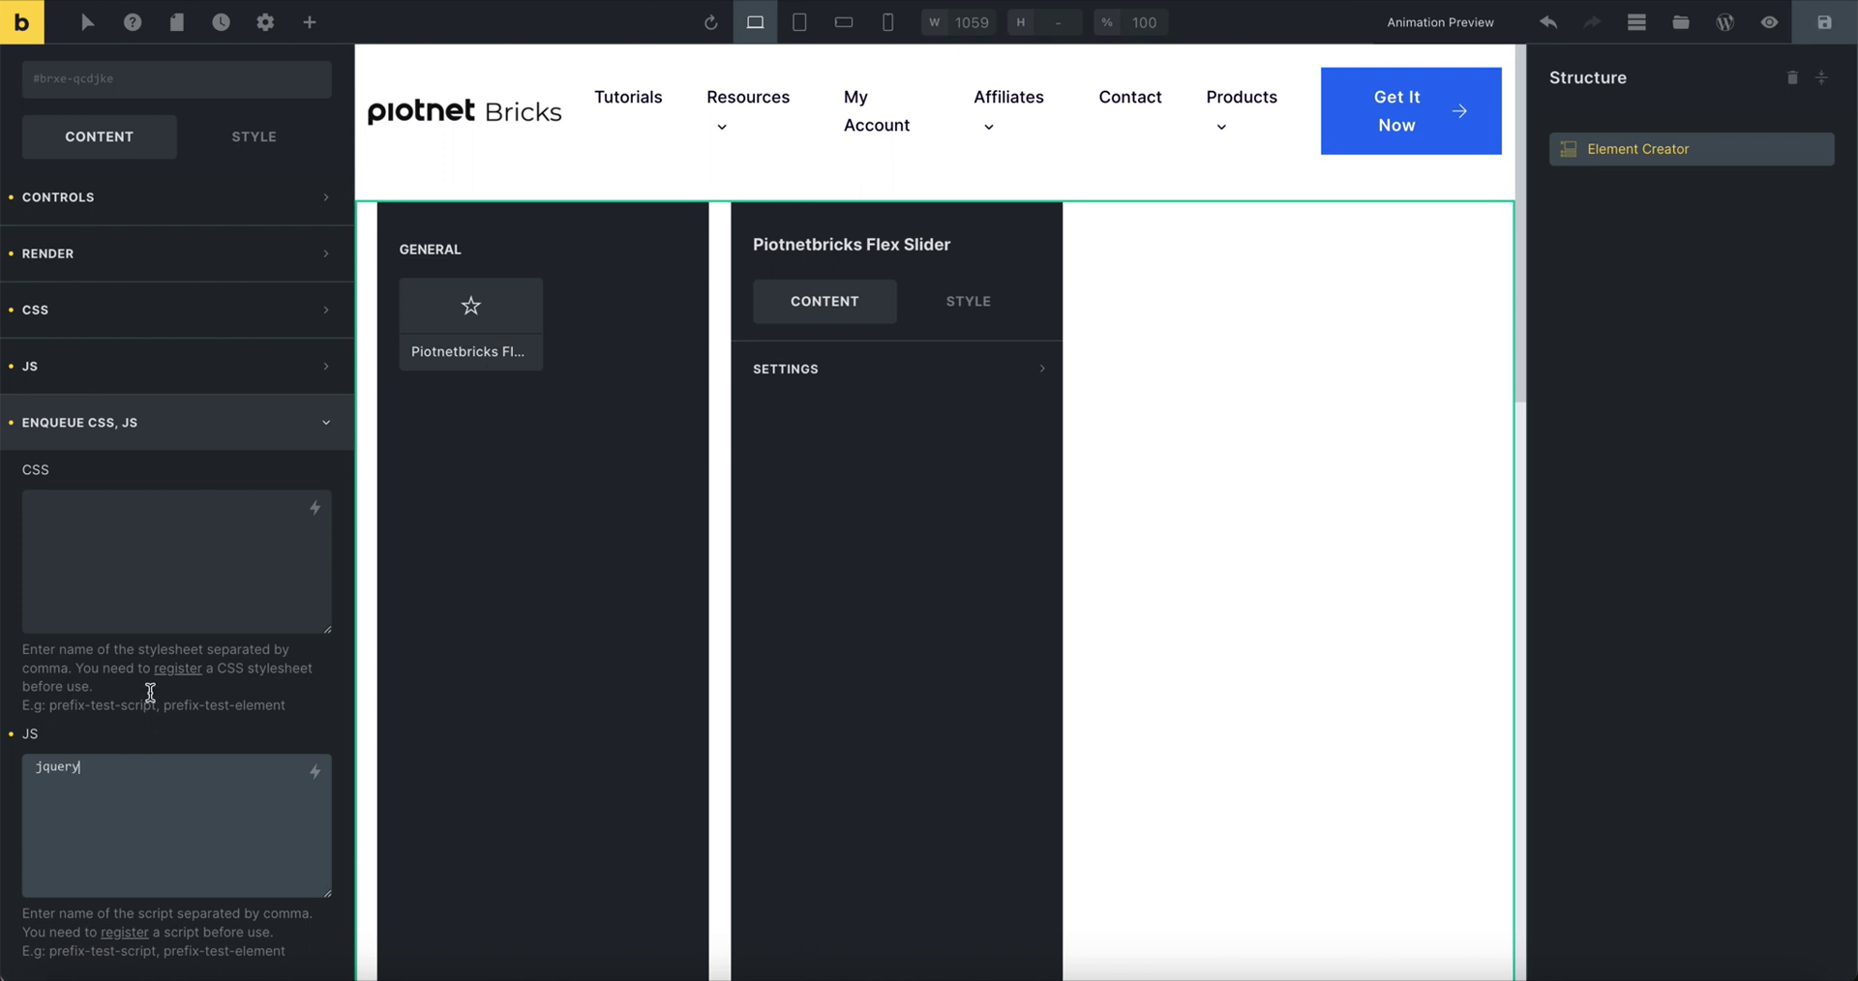
left_click(208, 256)
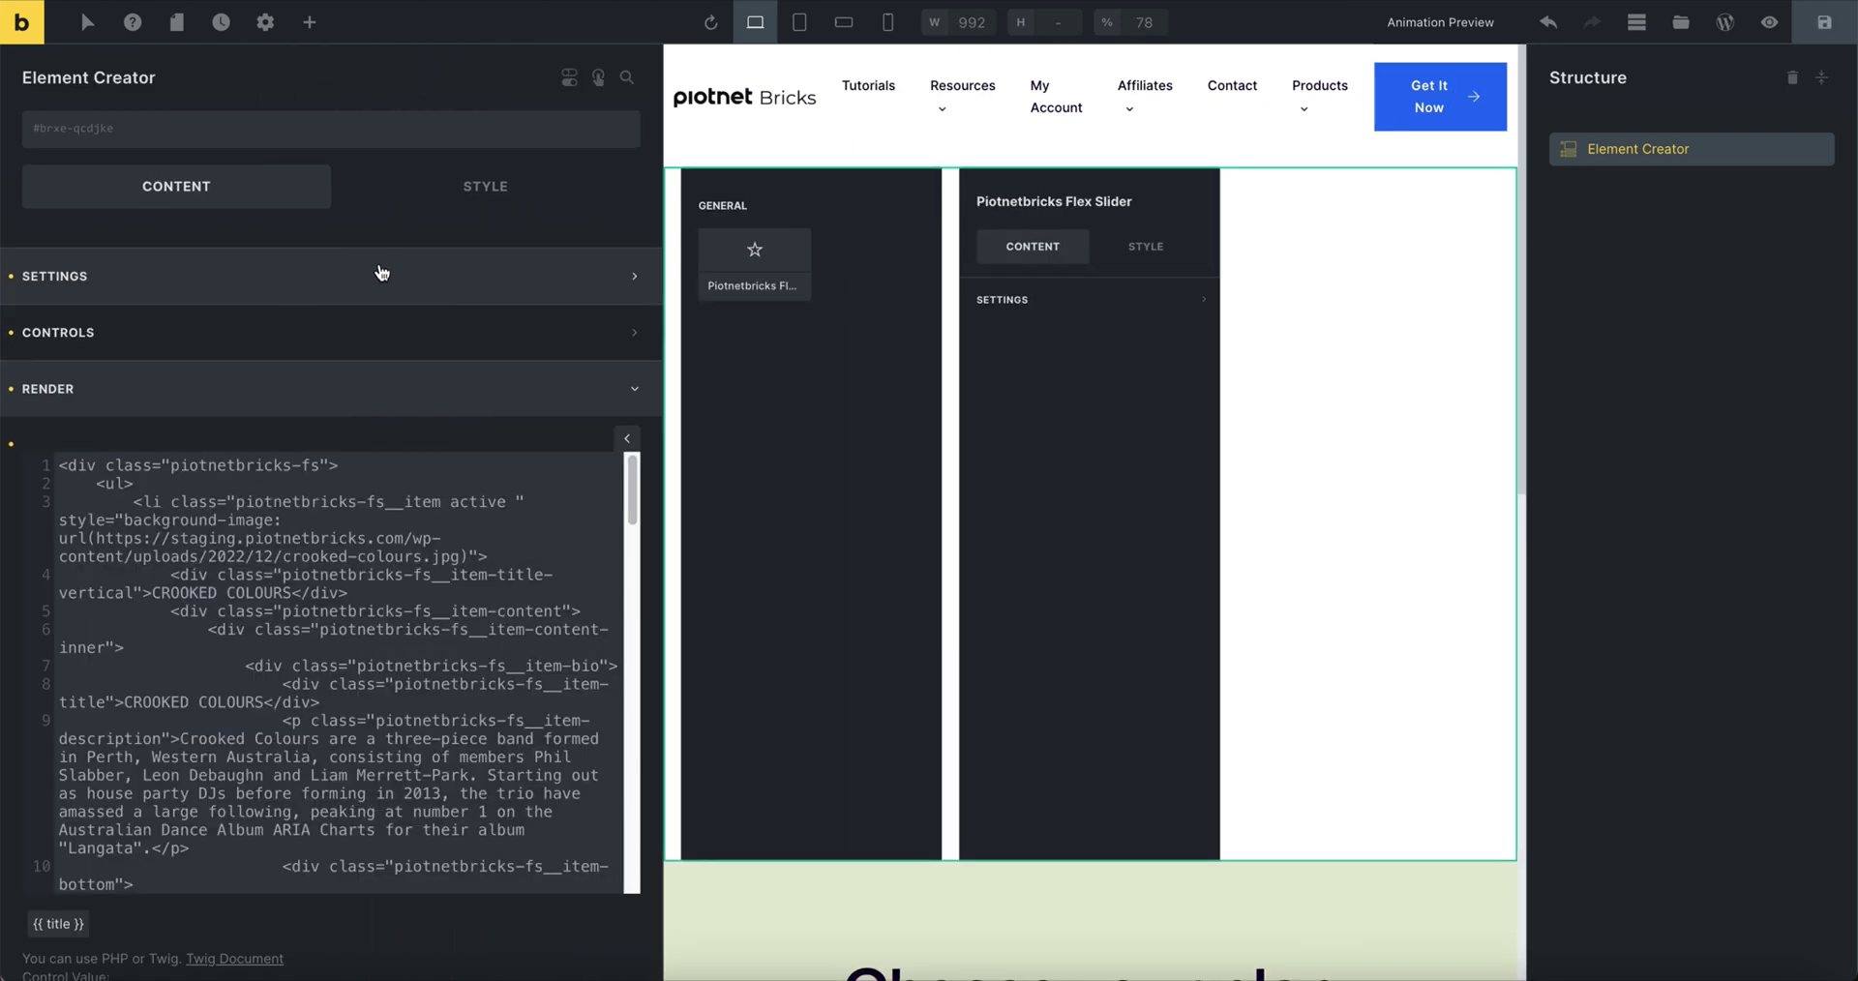
left_click(1791, 29)
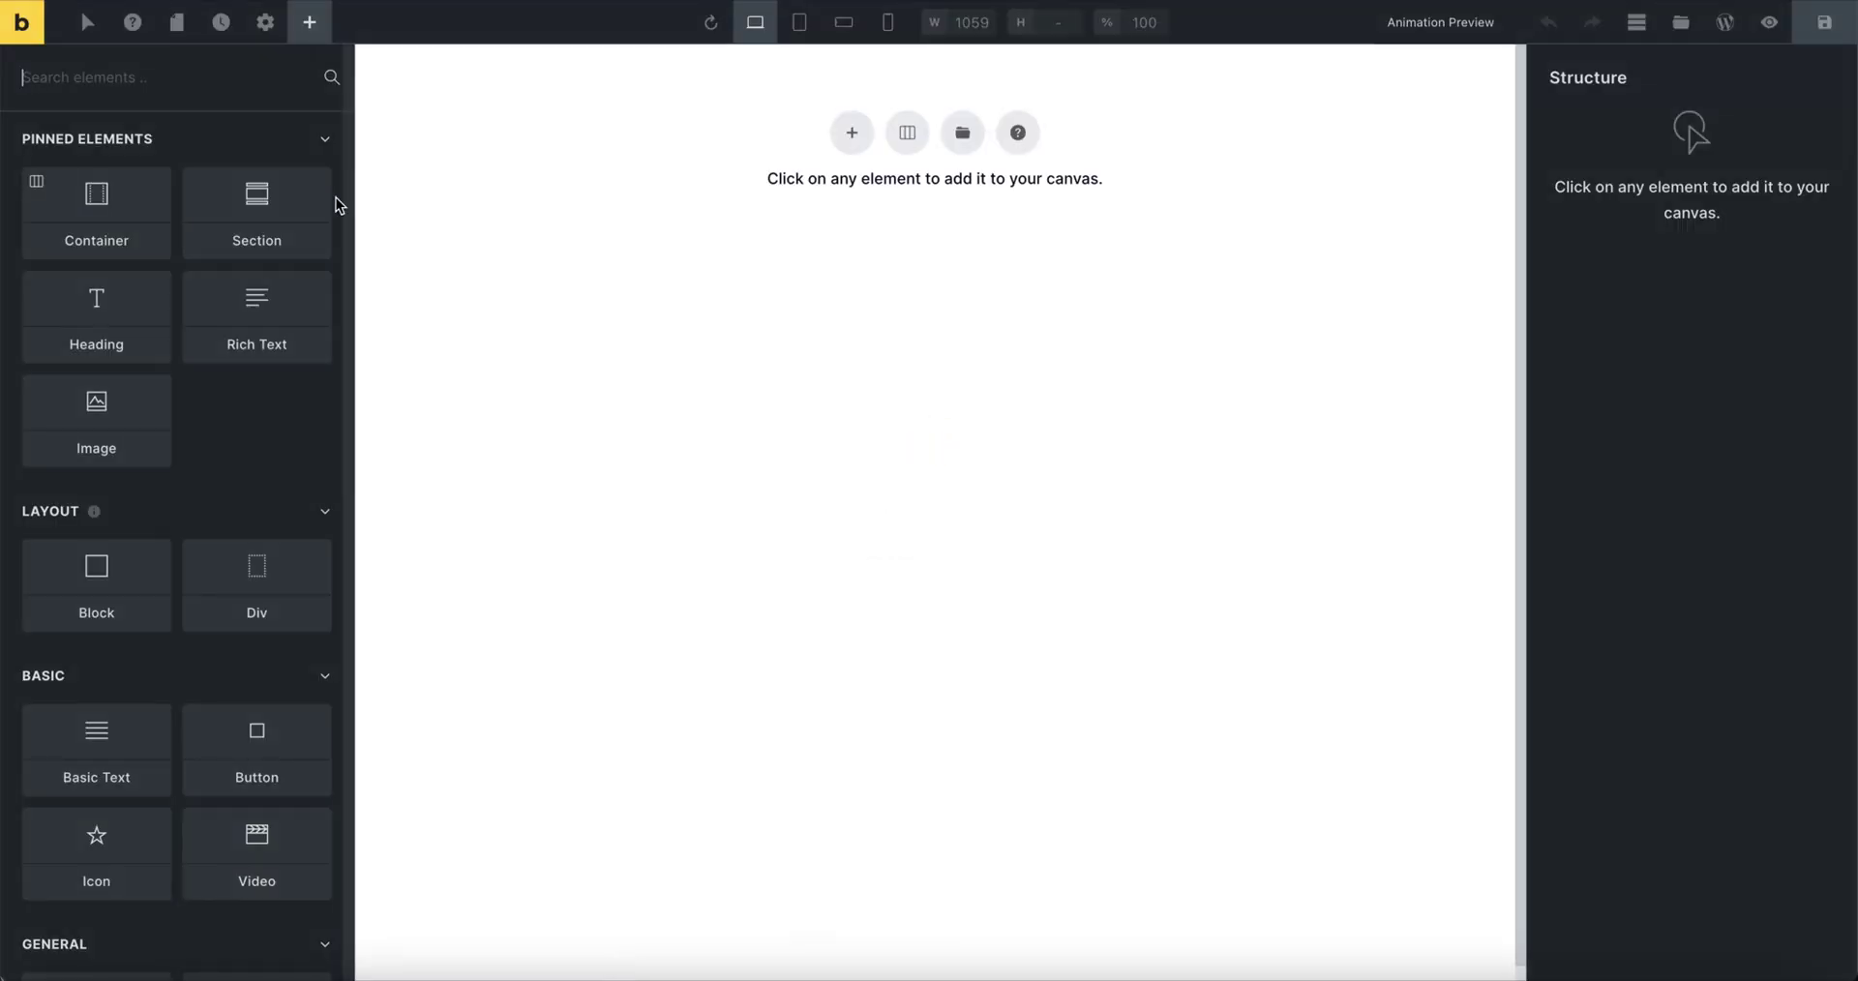
Step: Place the Piotnetbricks Flex Slider element on the empty page canvas and select it
scroll(271, 290, "down", 5)
scroll(285, 281, "down", 10)
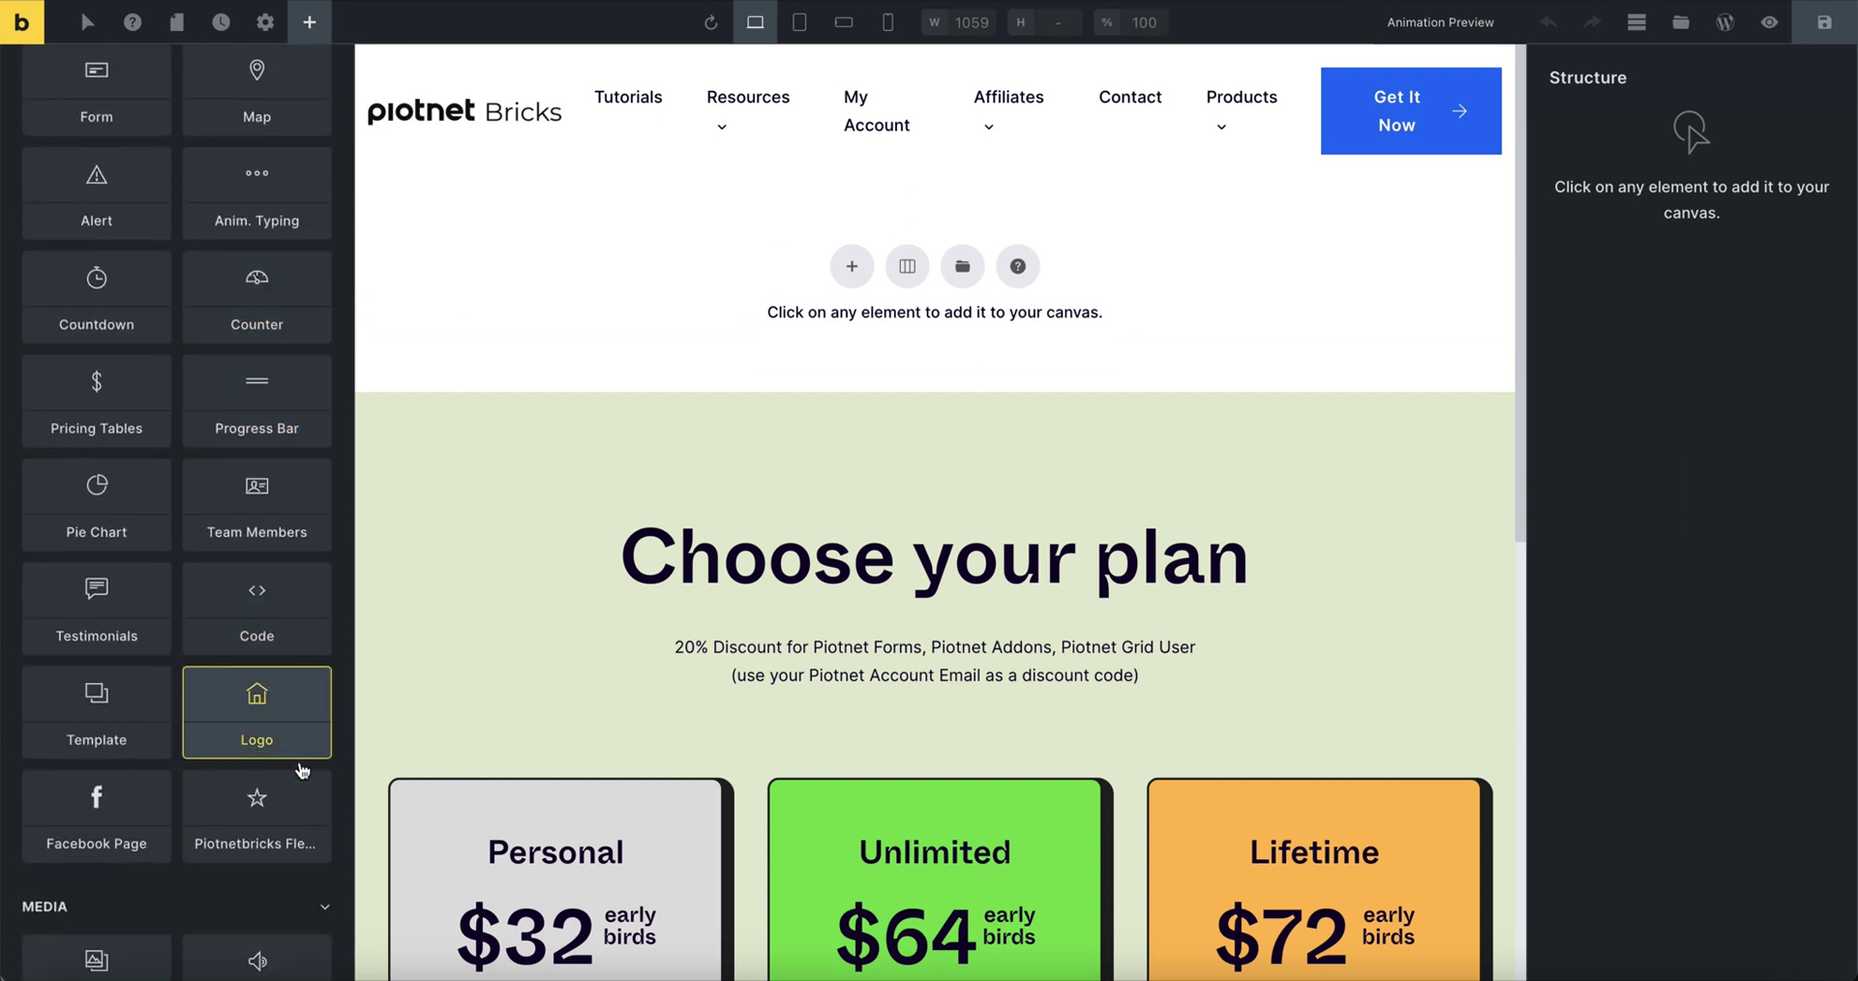
left_click_drag(268, 803, 592, 575)
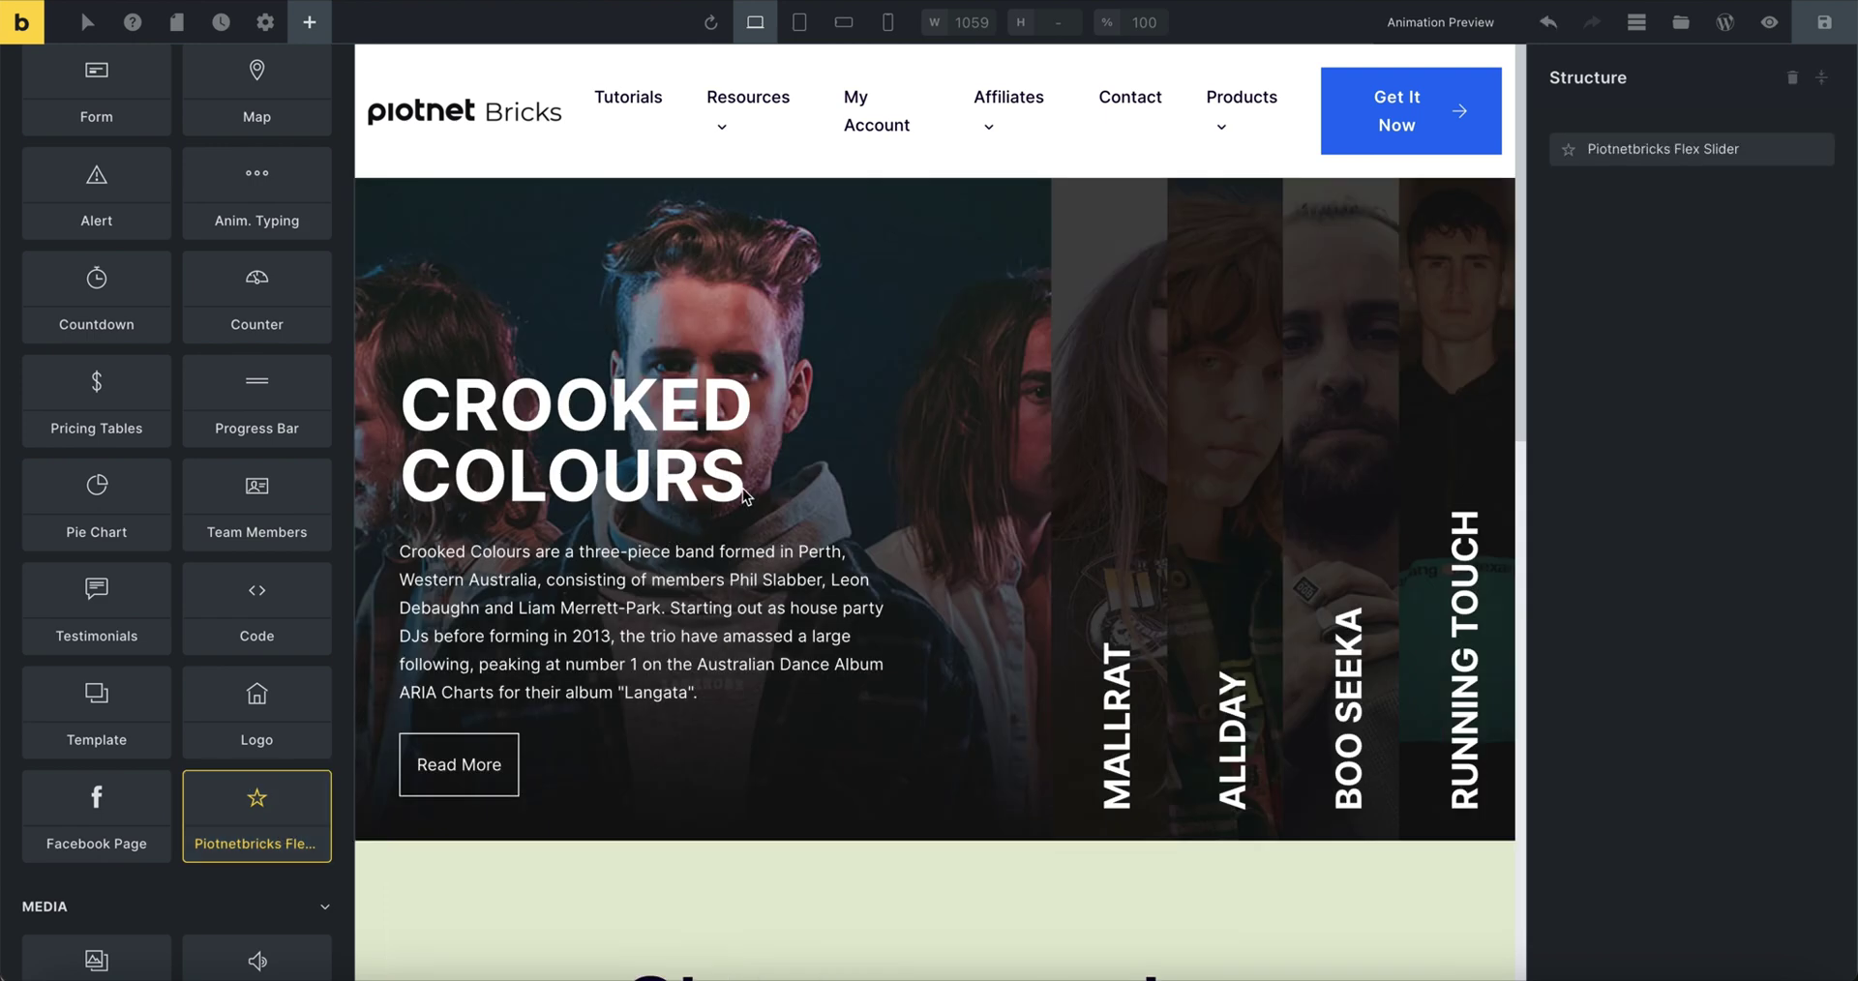
left_click(1083, 437)
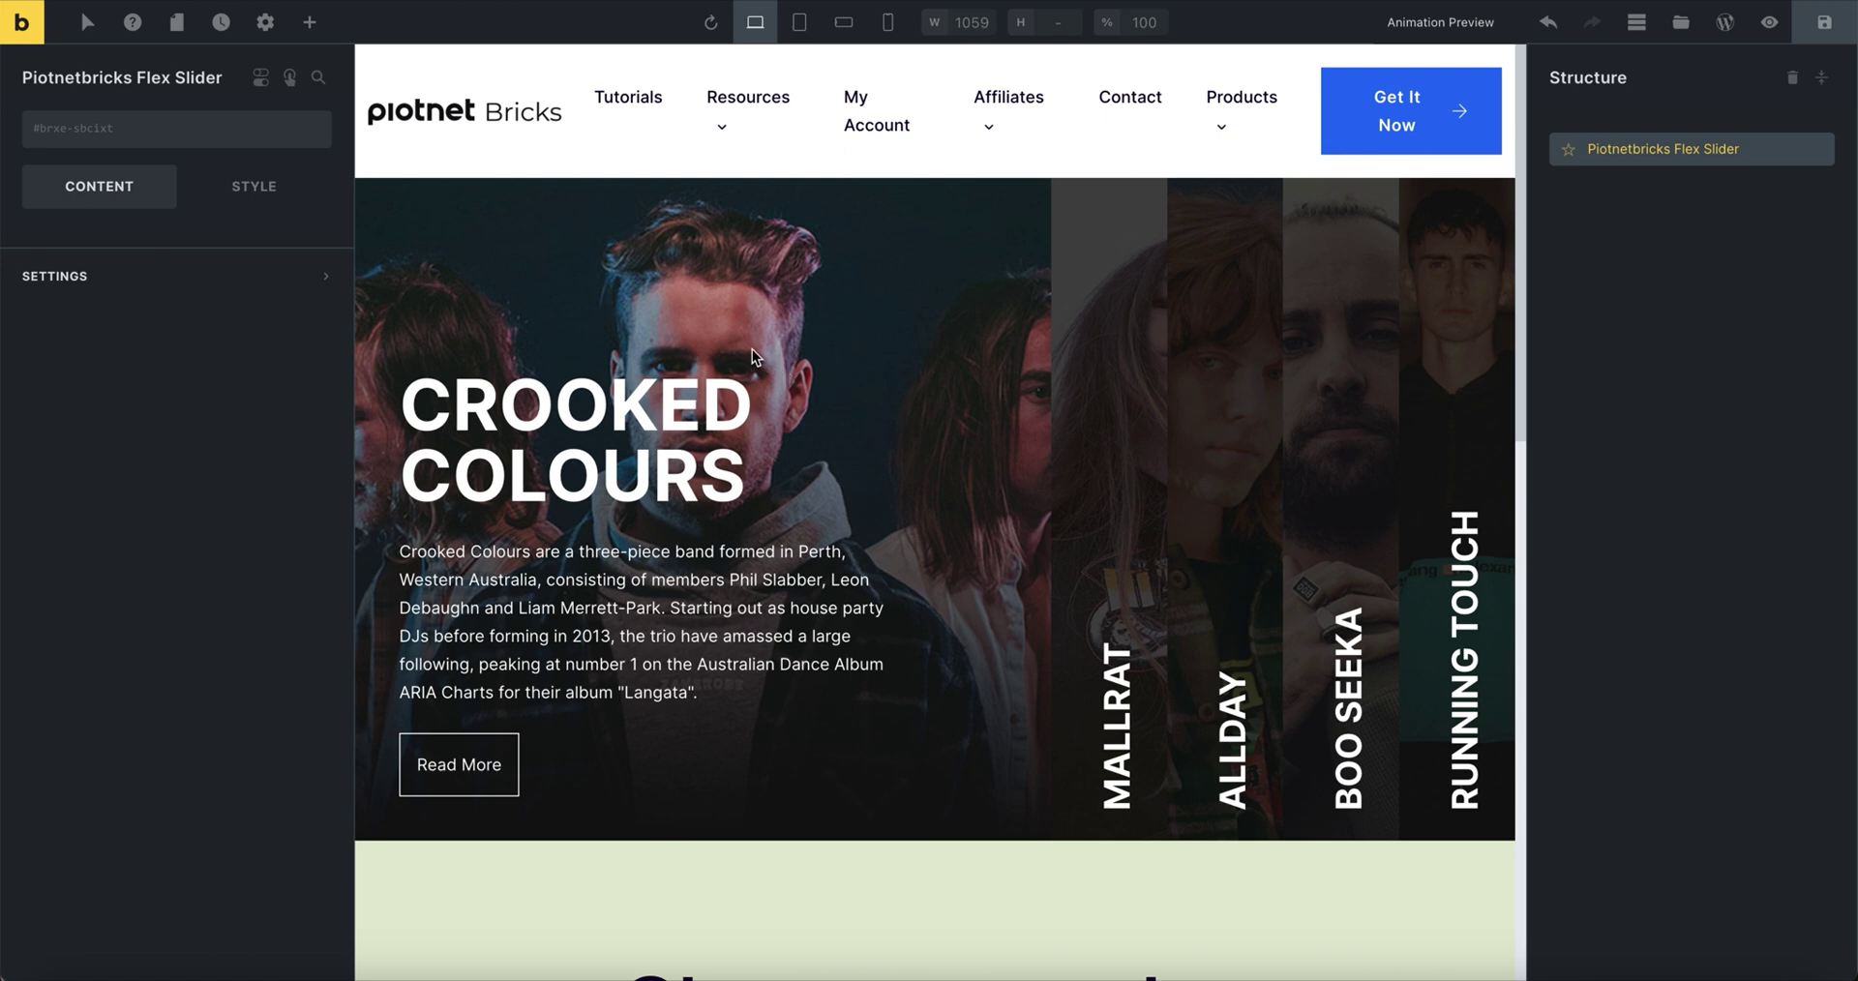
left_click(626, 419)
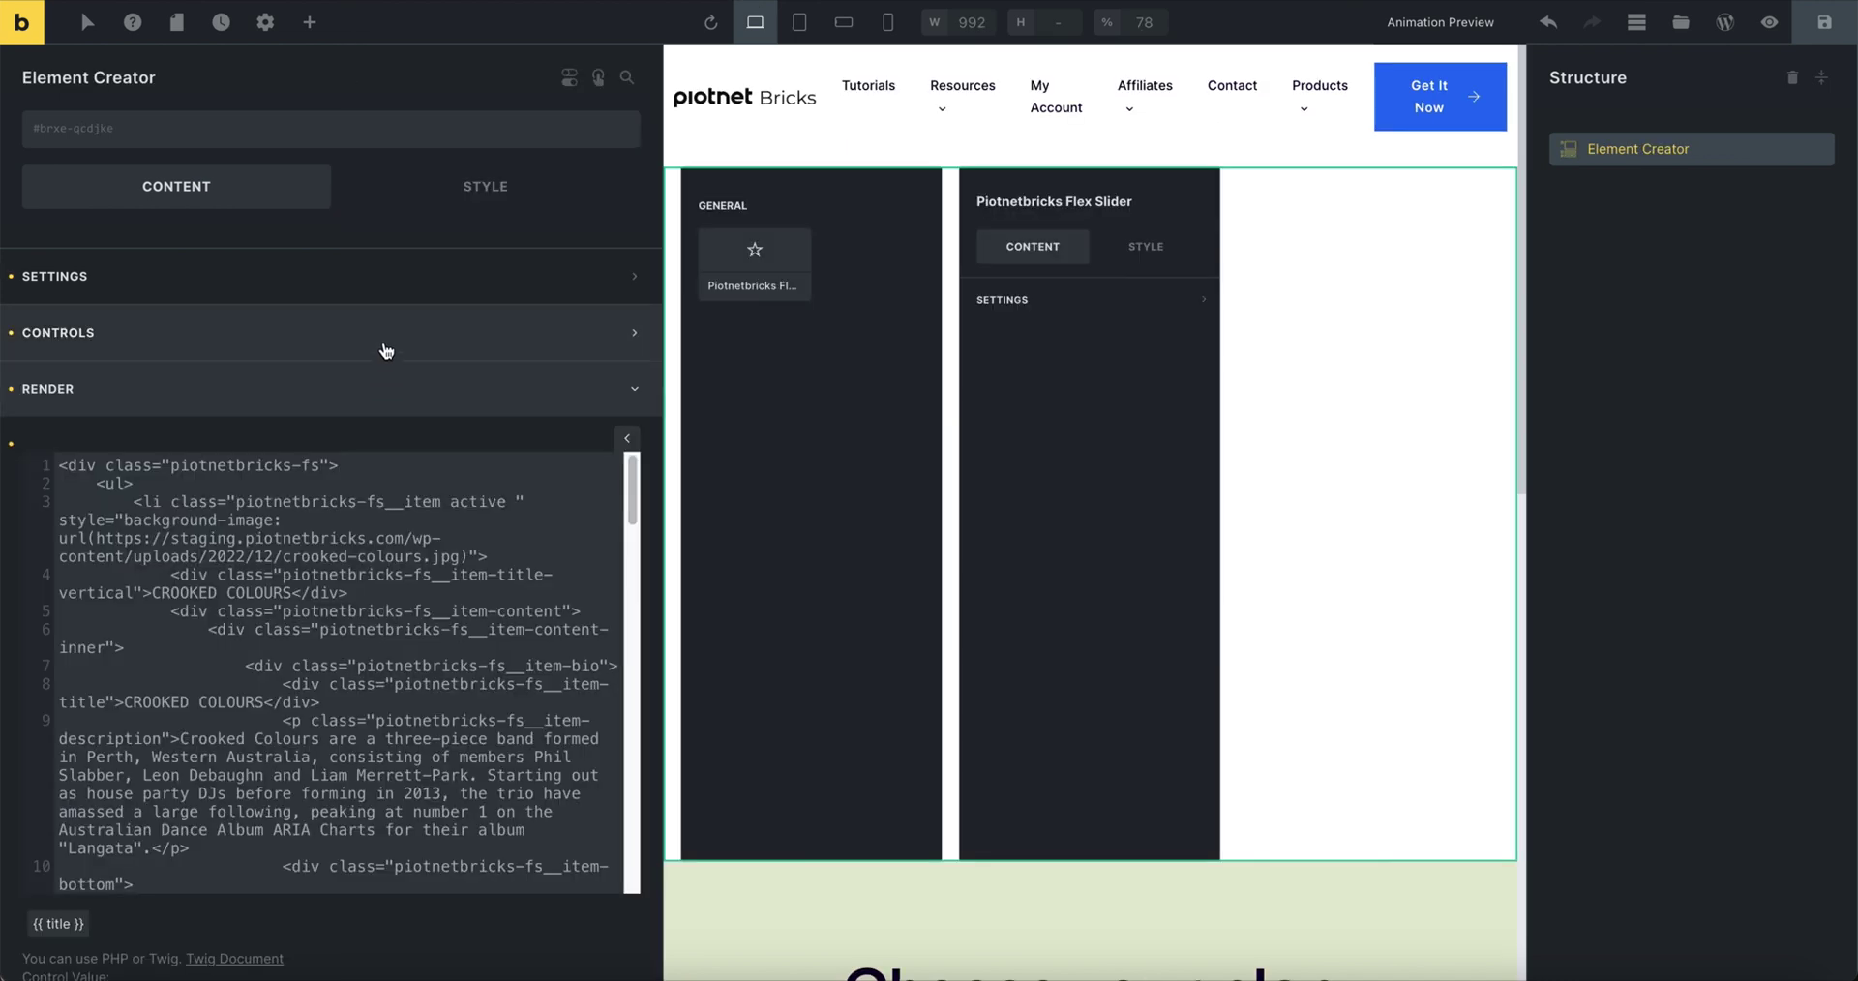
Step: Delete the default Title control and add a new control of type Repeater Start below Settings
left_click(388, 344)
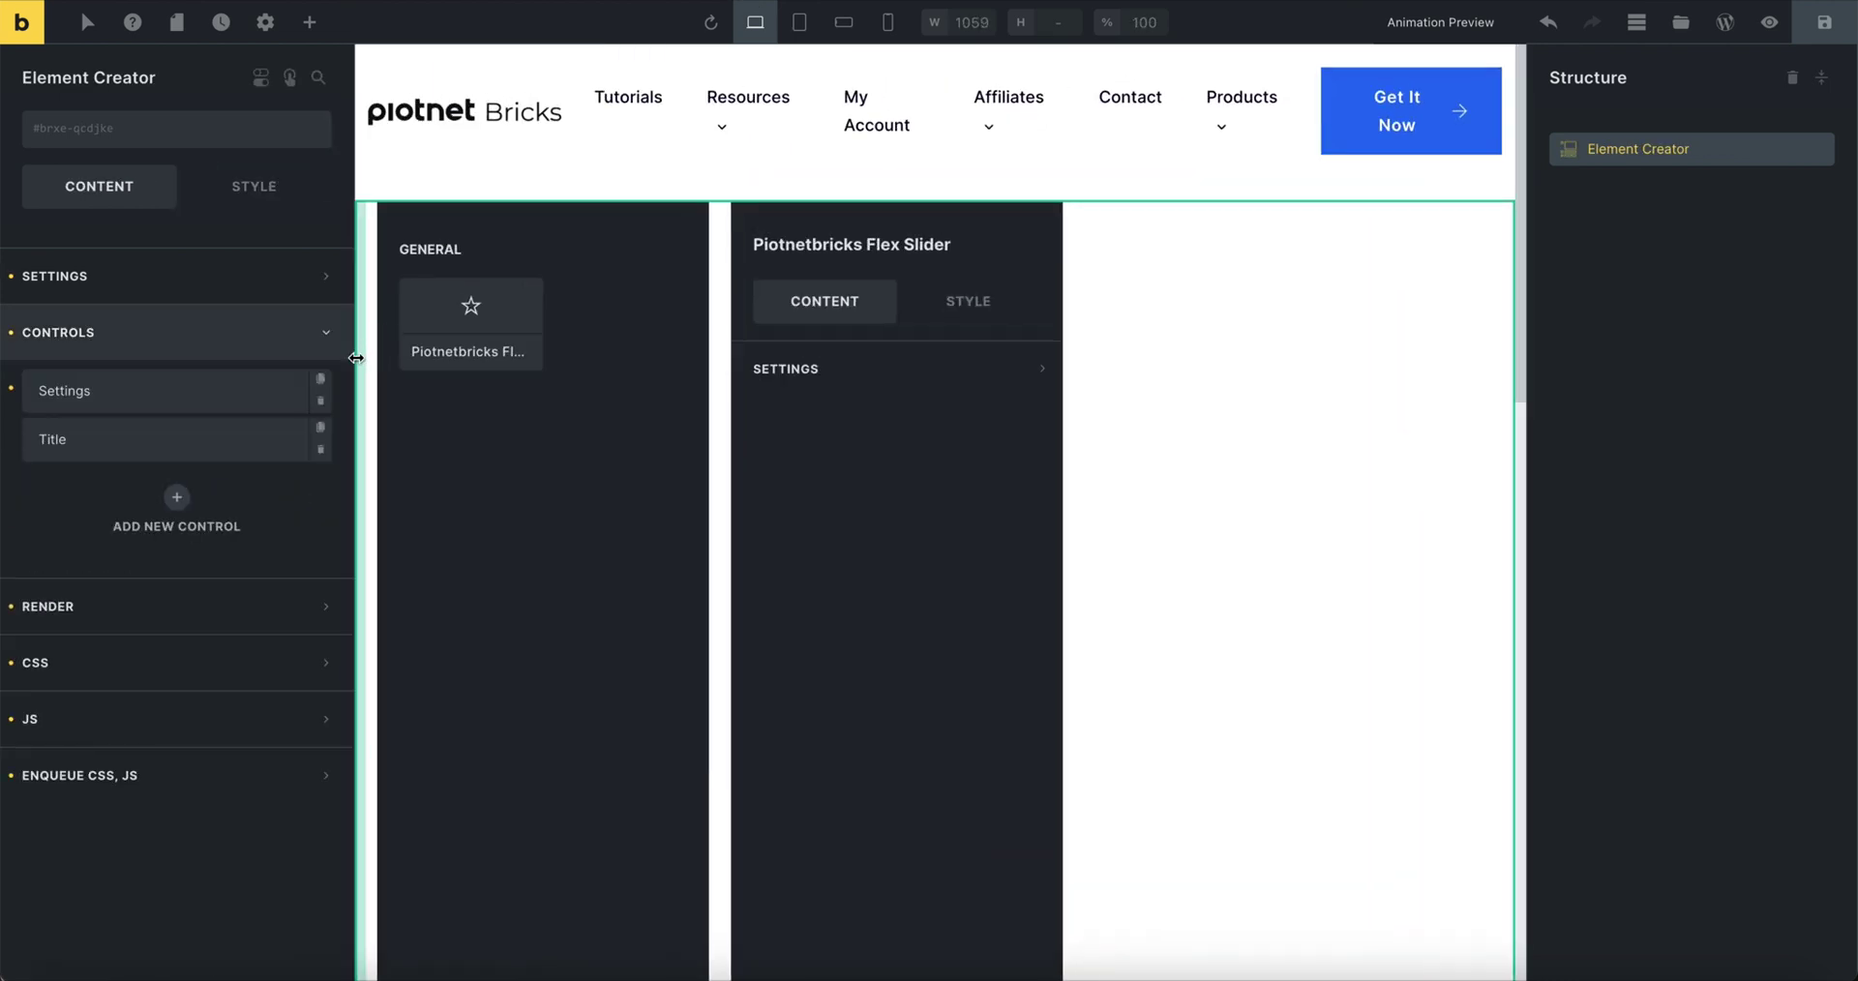
left_click(320, 451)
left_click(176, 447)
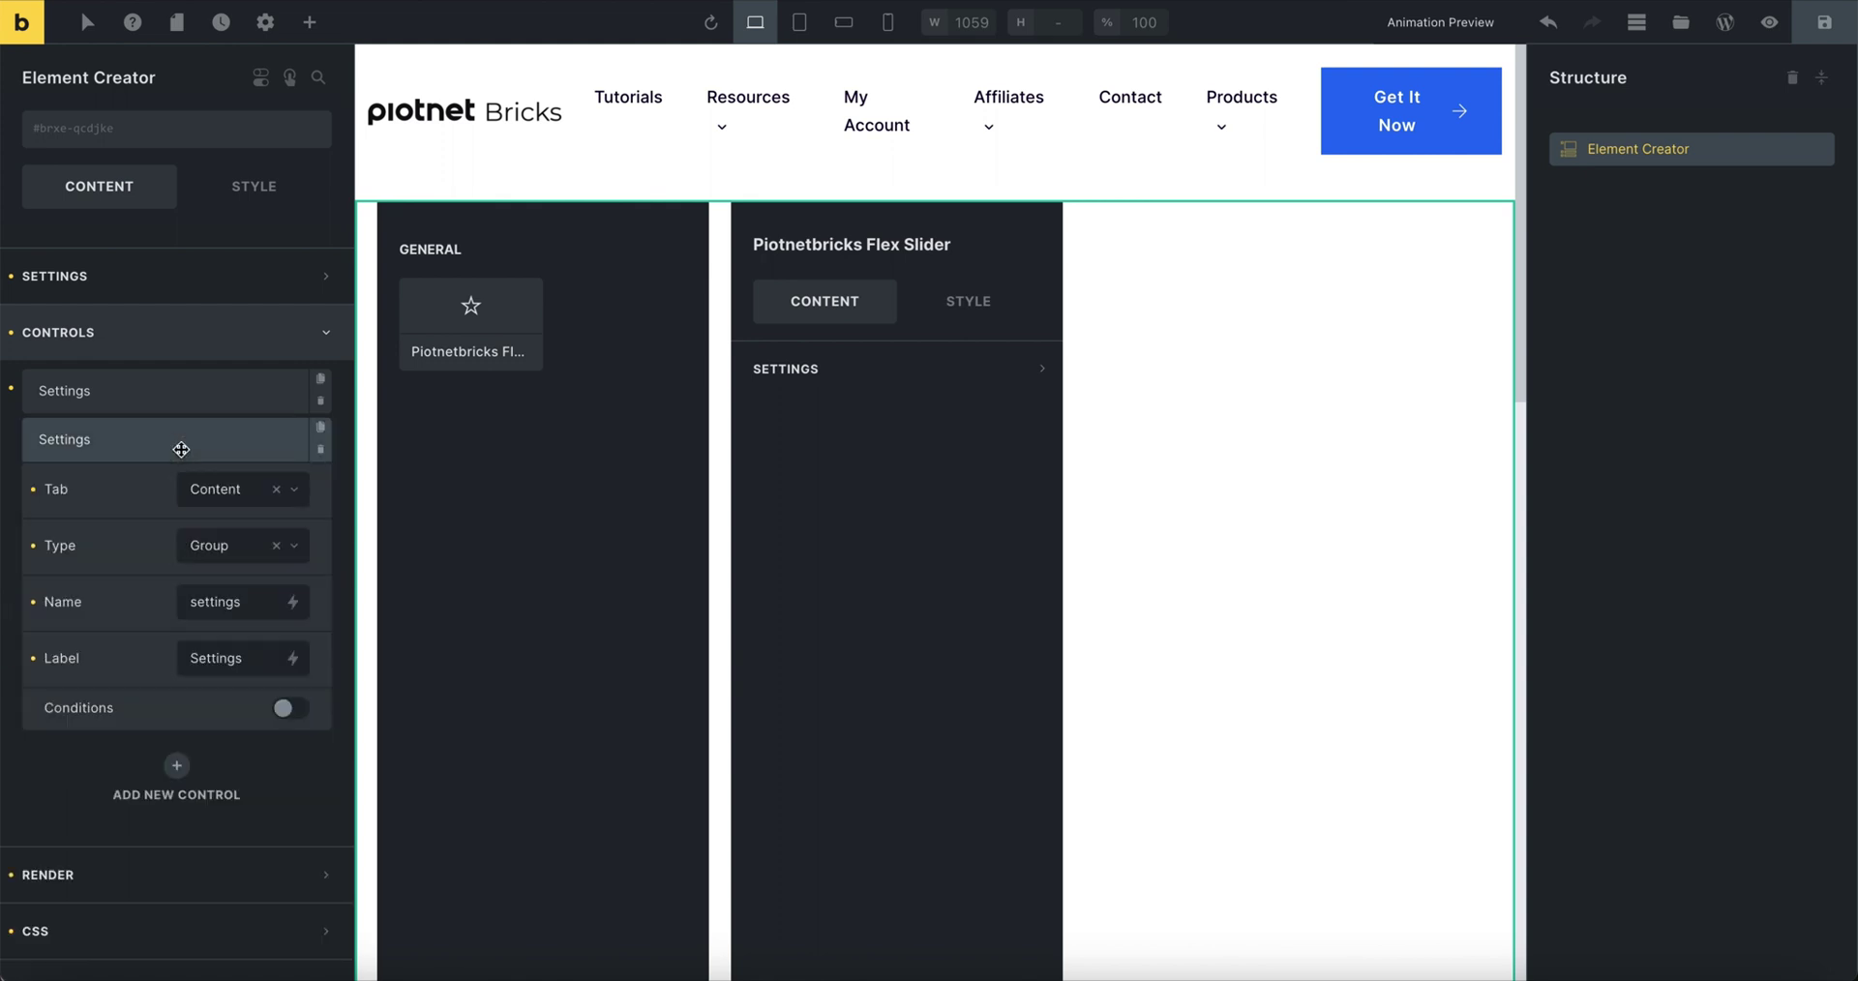
left_click(233, 545)
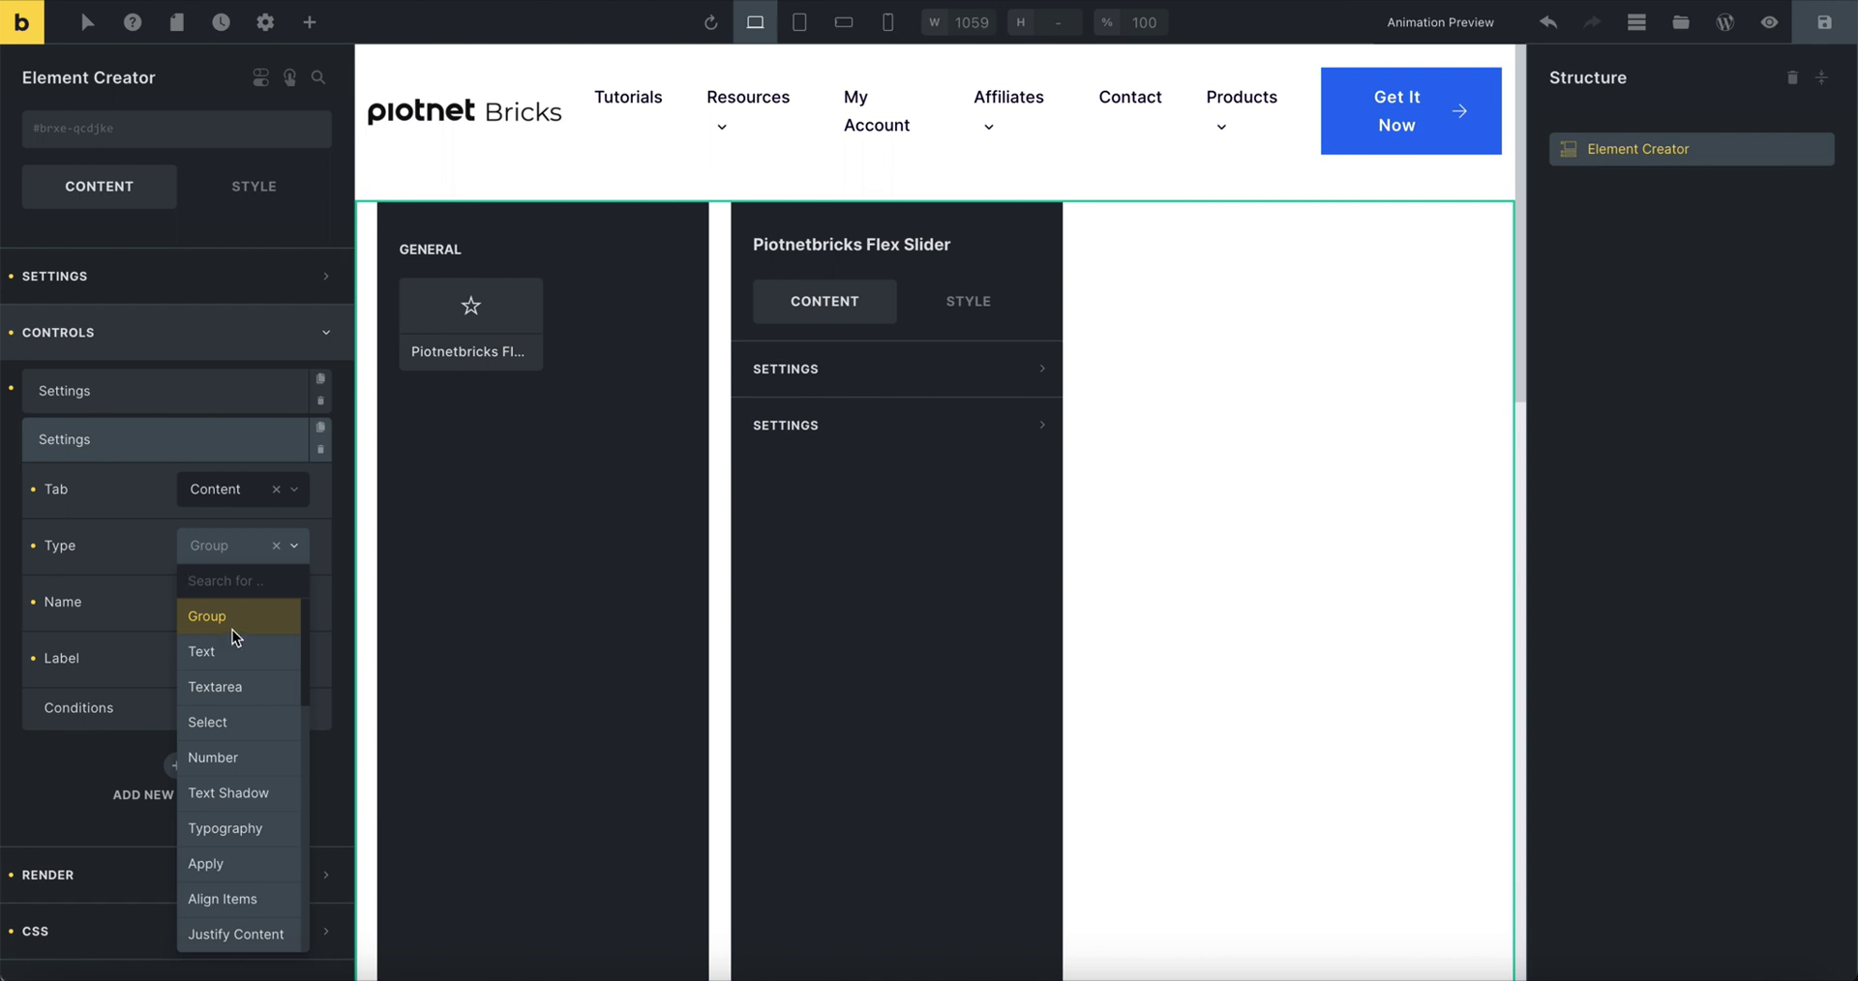
type("repe")
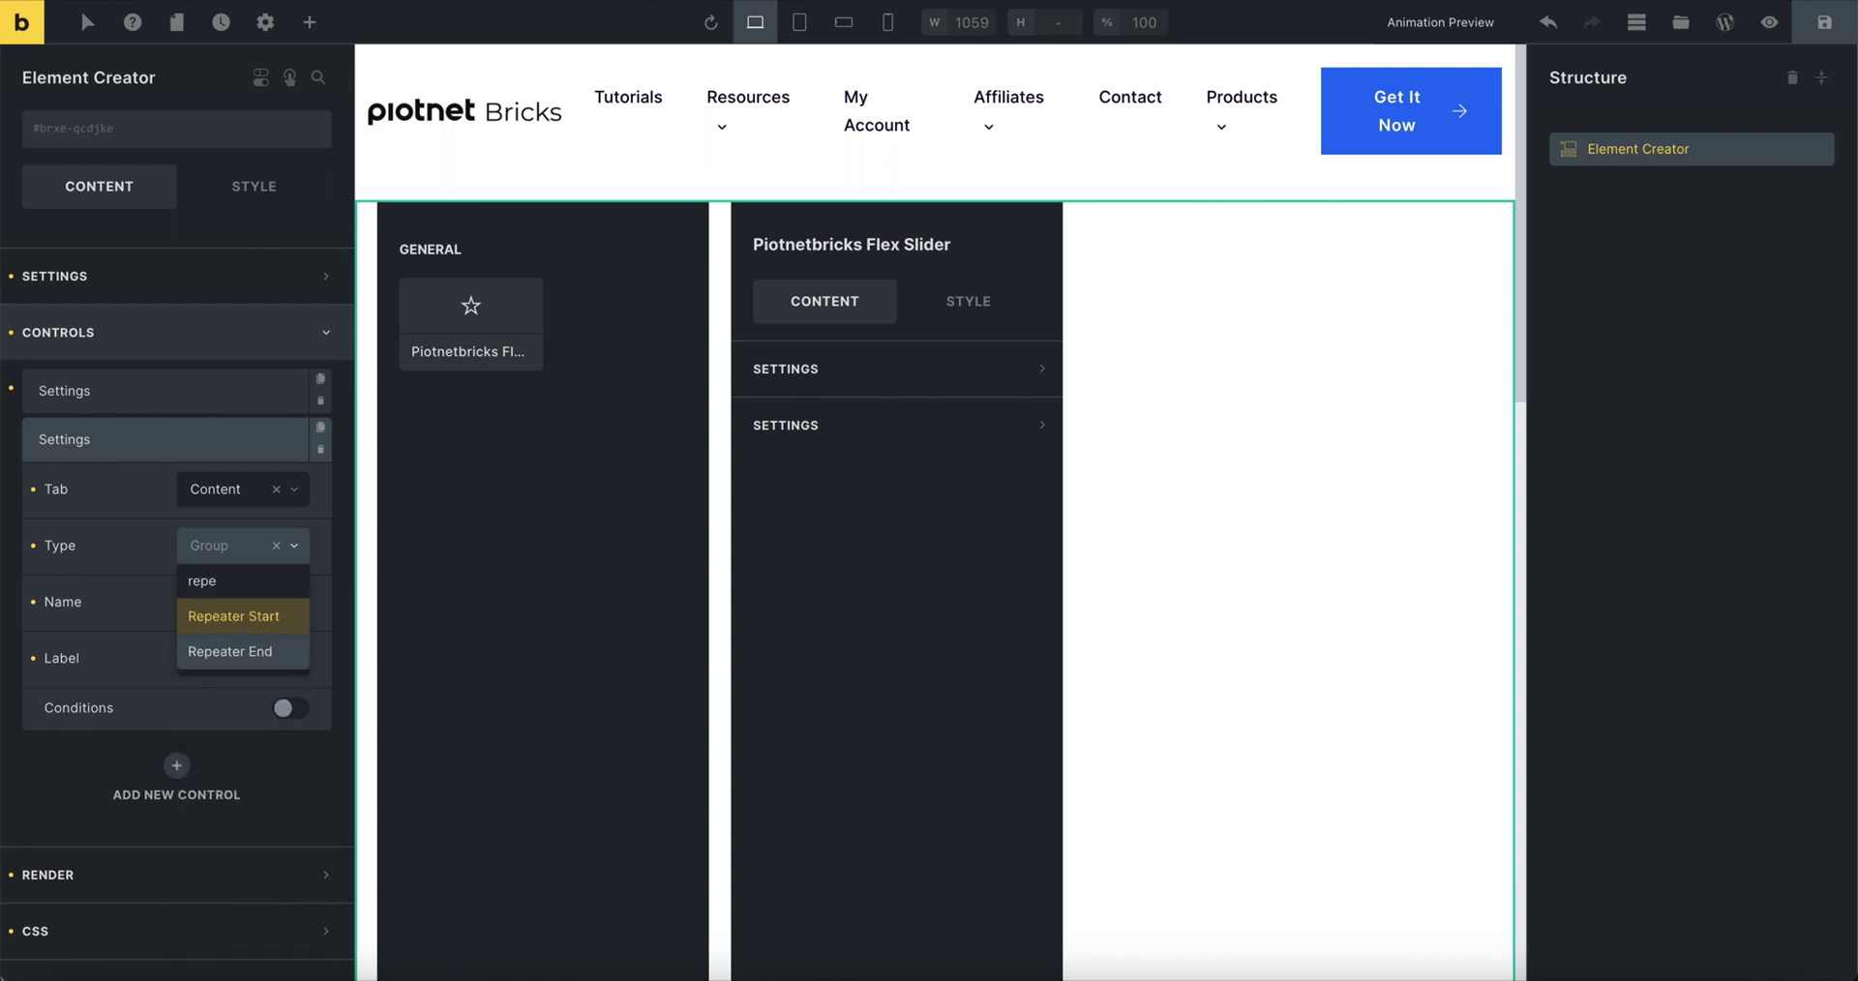
left_click(248, 617)
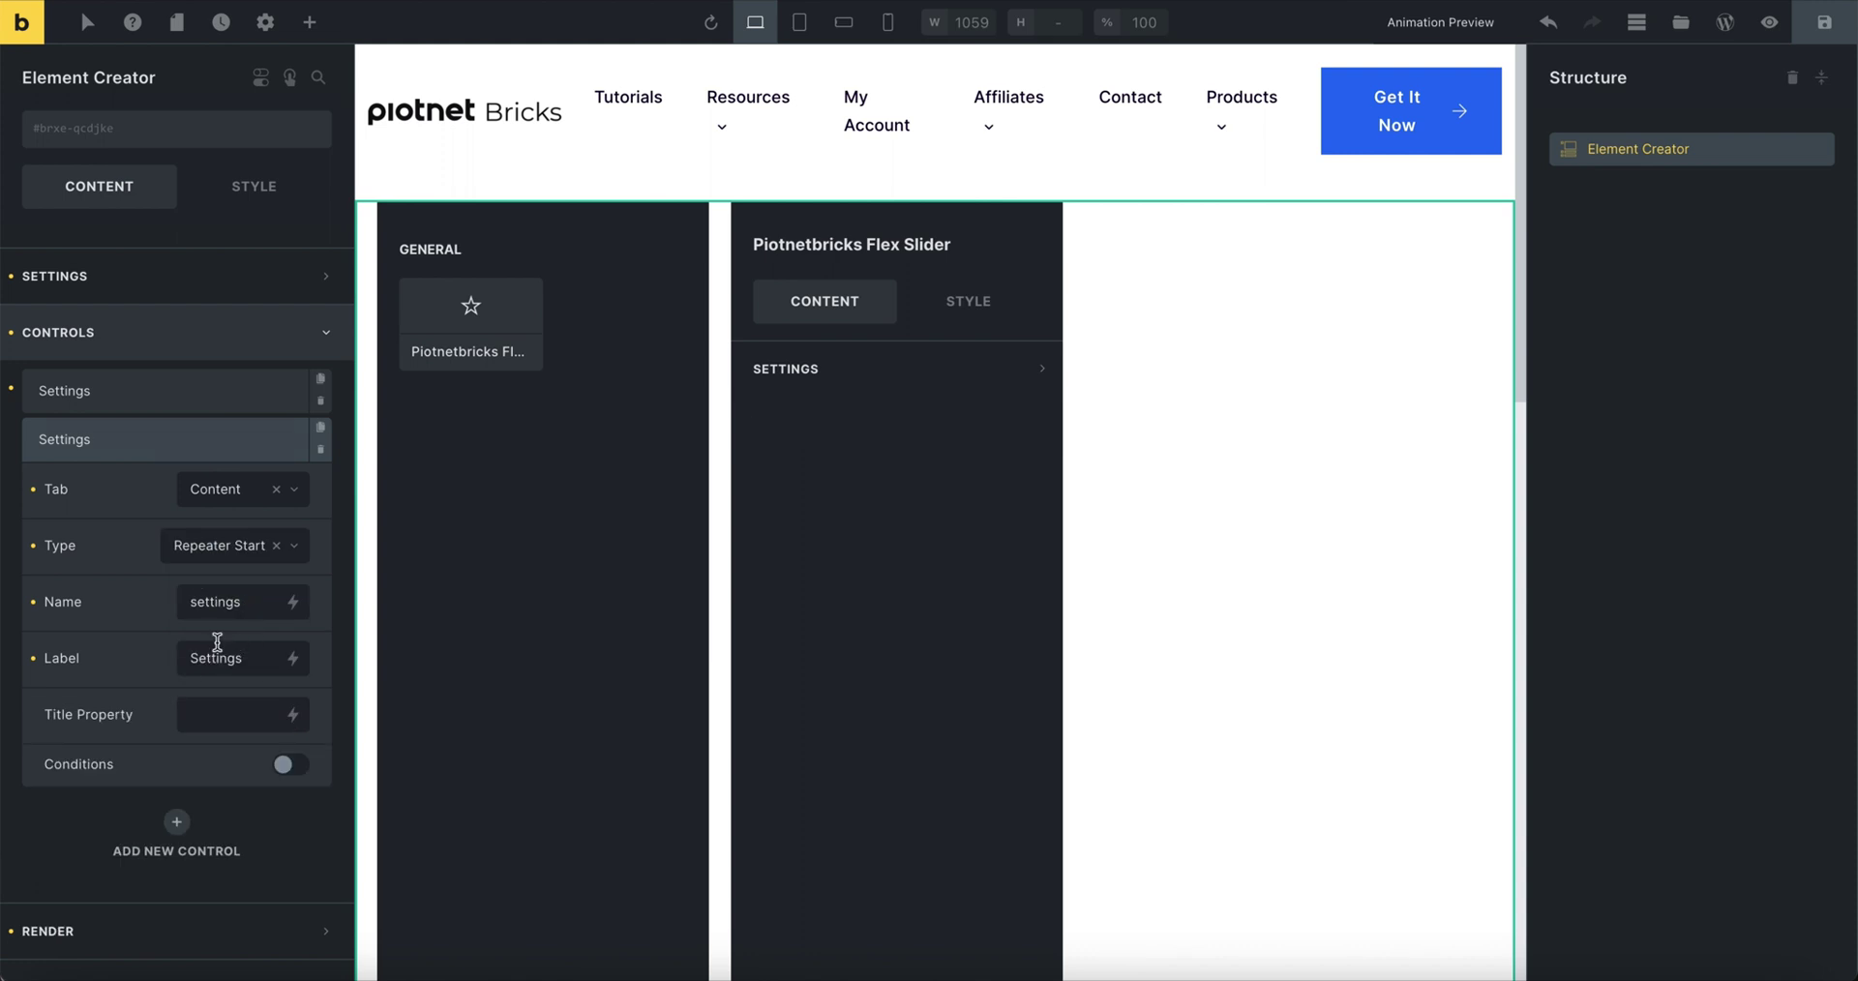
Step: Name the repeater control sliders and label it Sliders, then check the Settings group control
double_click(225, 607)
type("sliders")
key("Tab")
type("S")
left_click(166, 391)
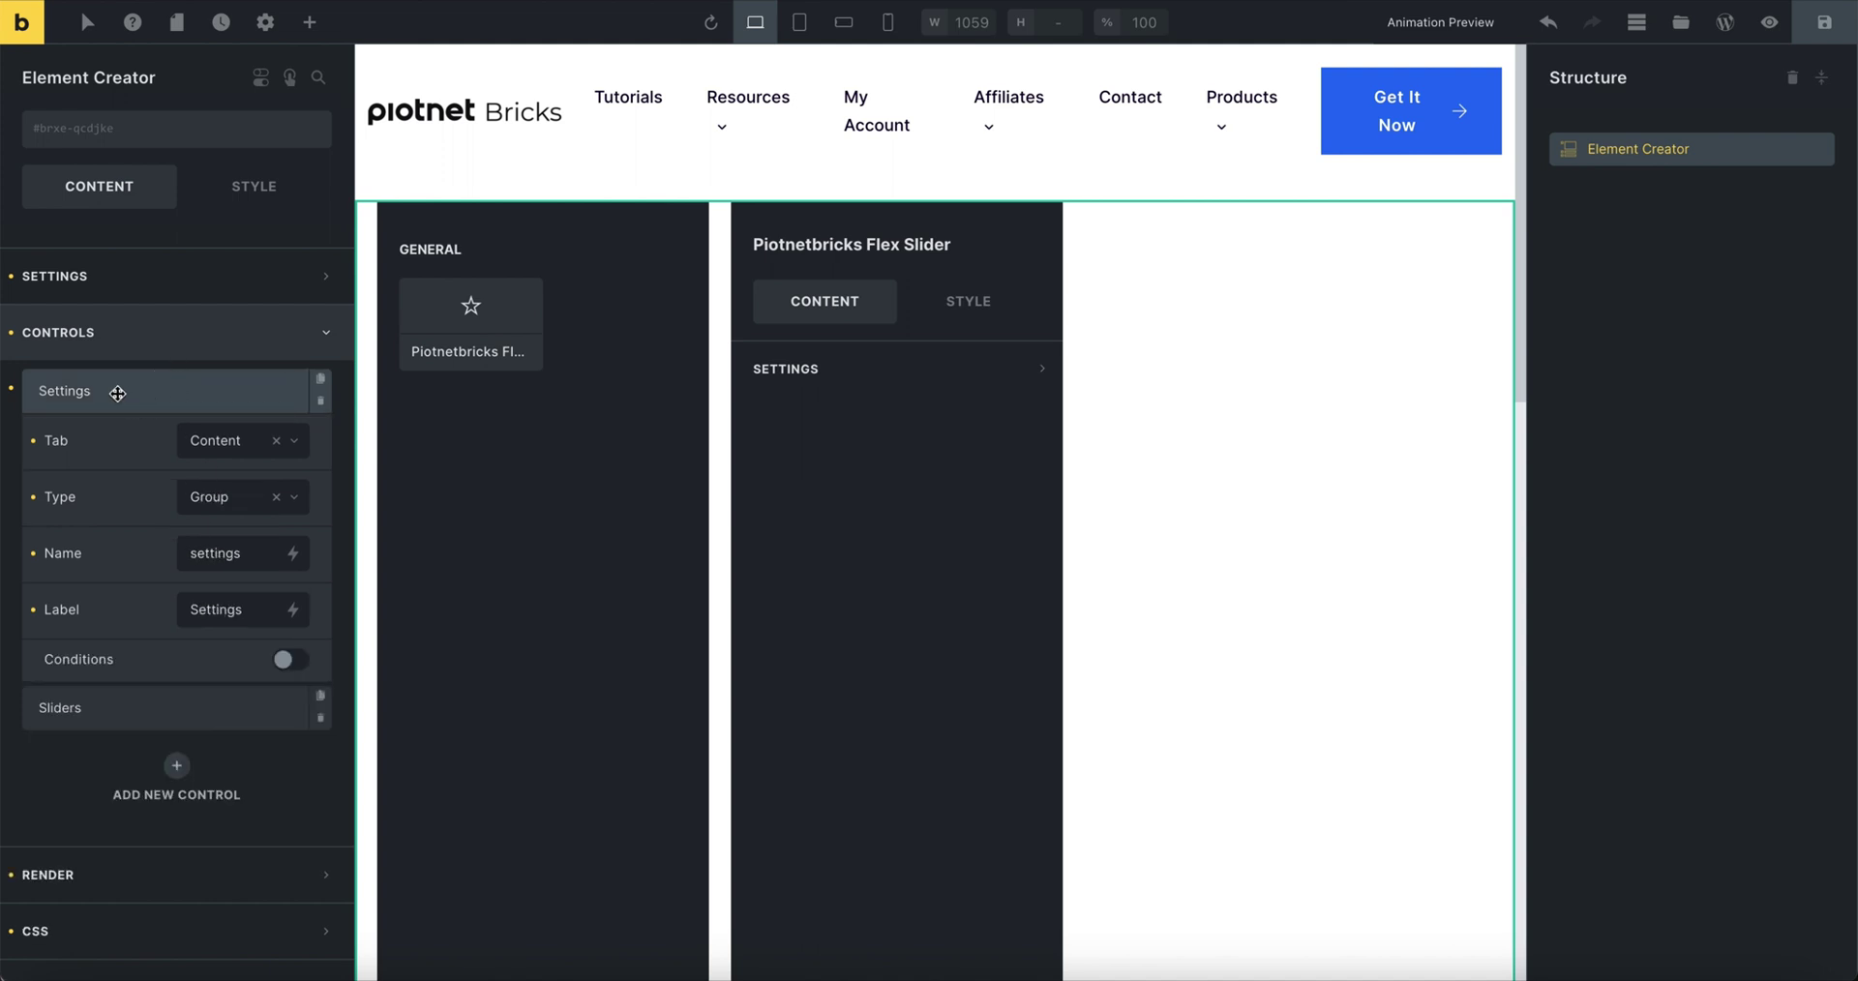
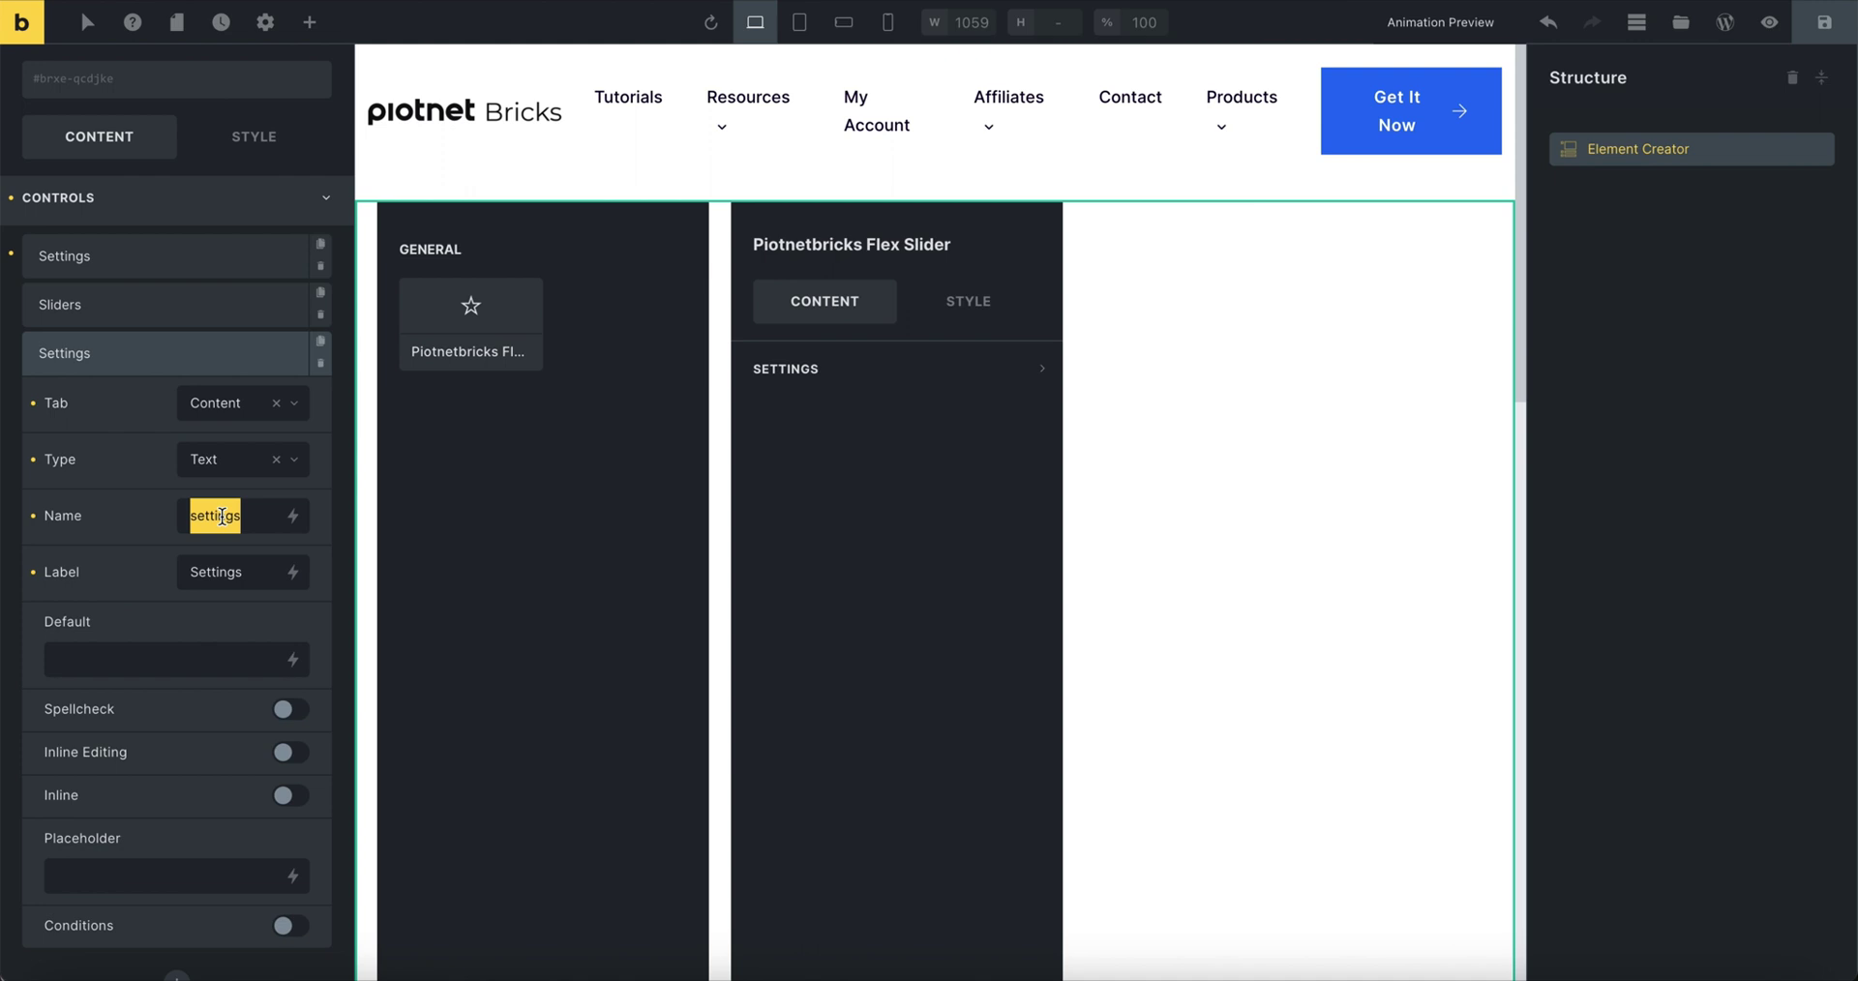
Step: Name the new Text control title, label it Title and set its default text to Title
type("title")
key("Tab")
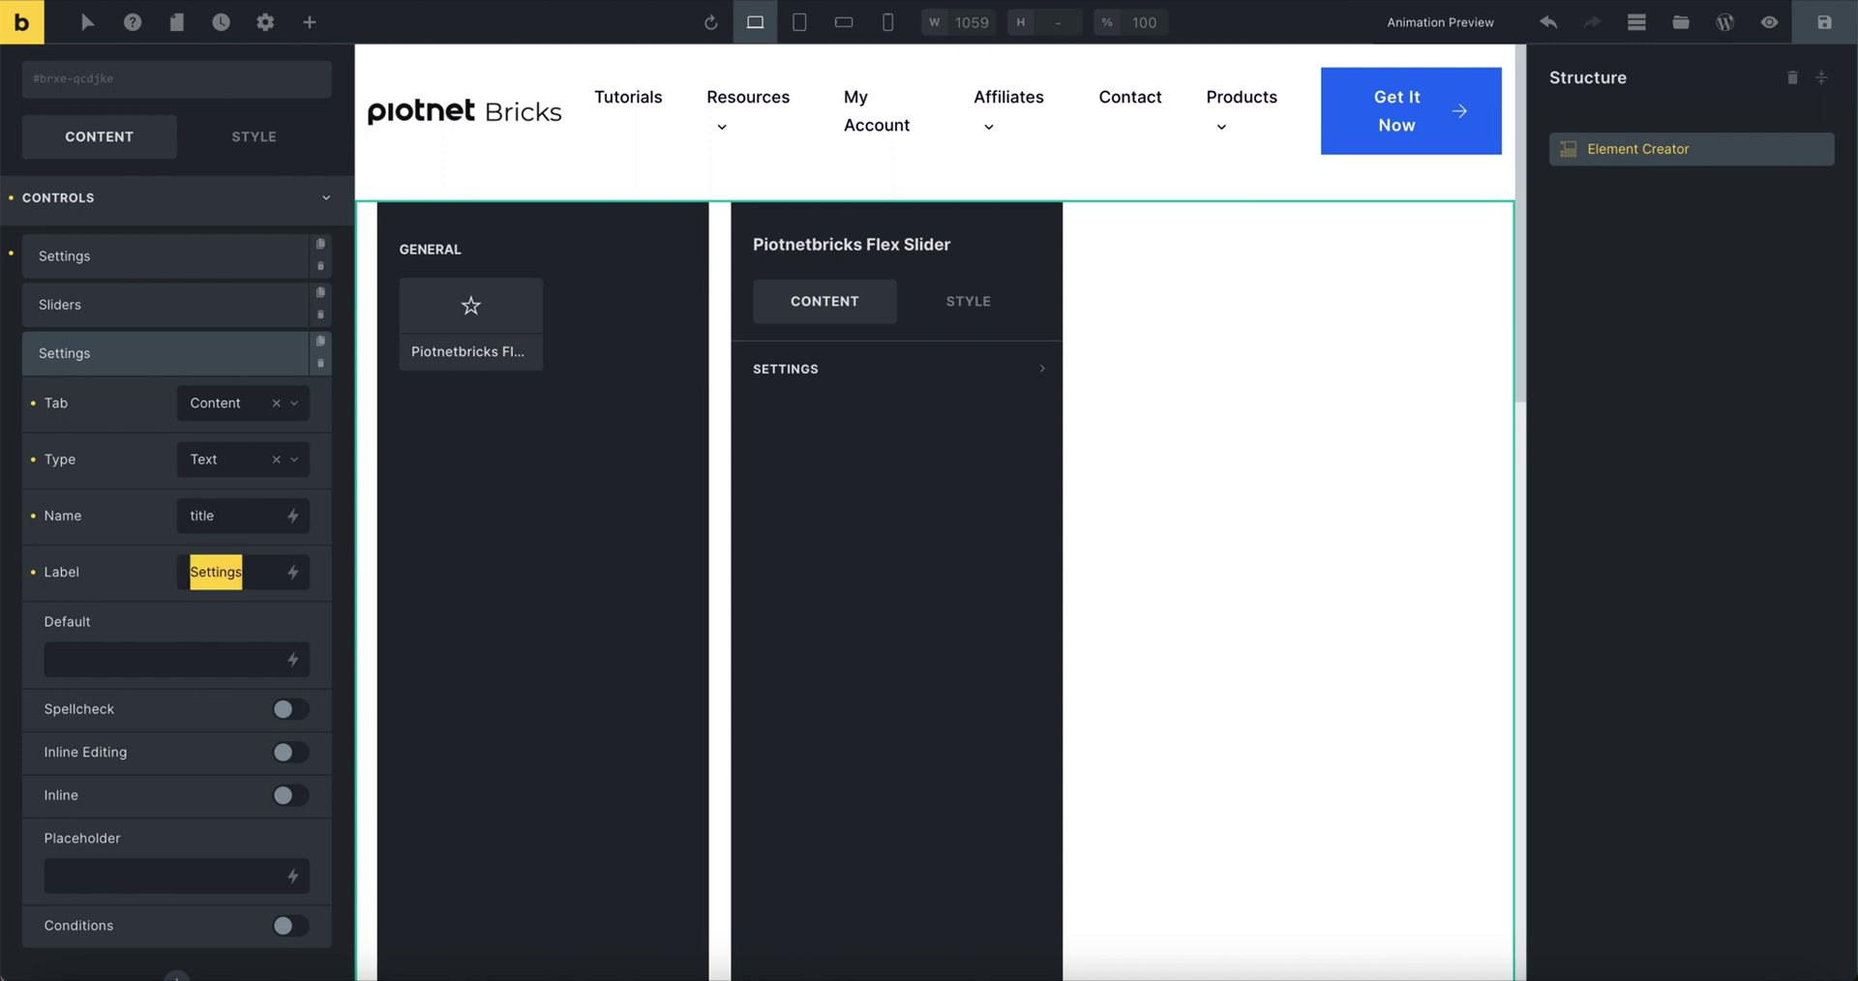
type("Title")
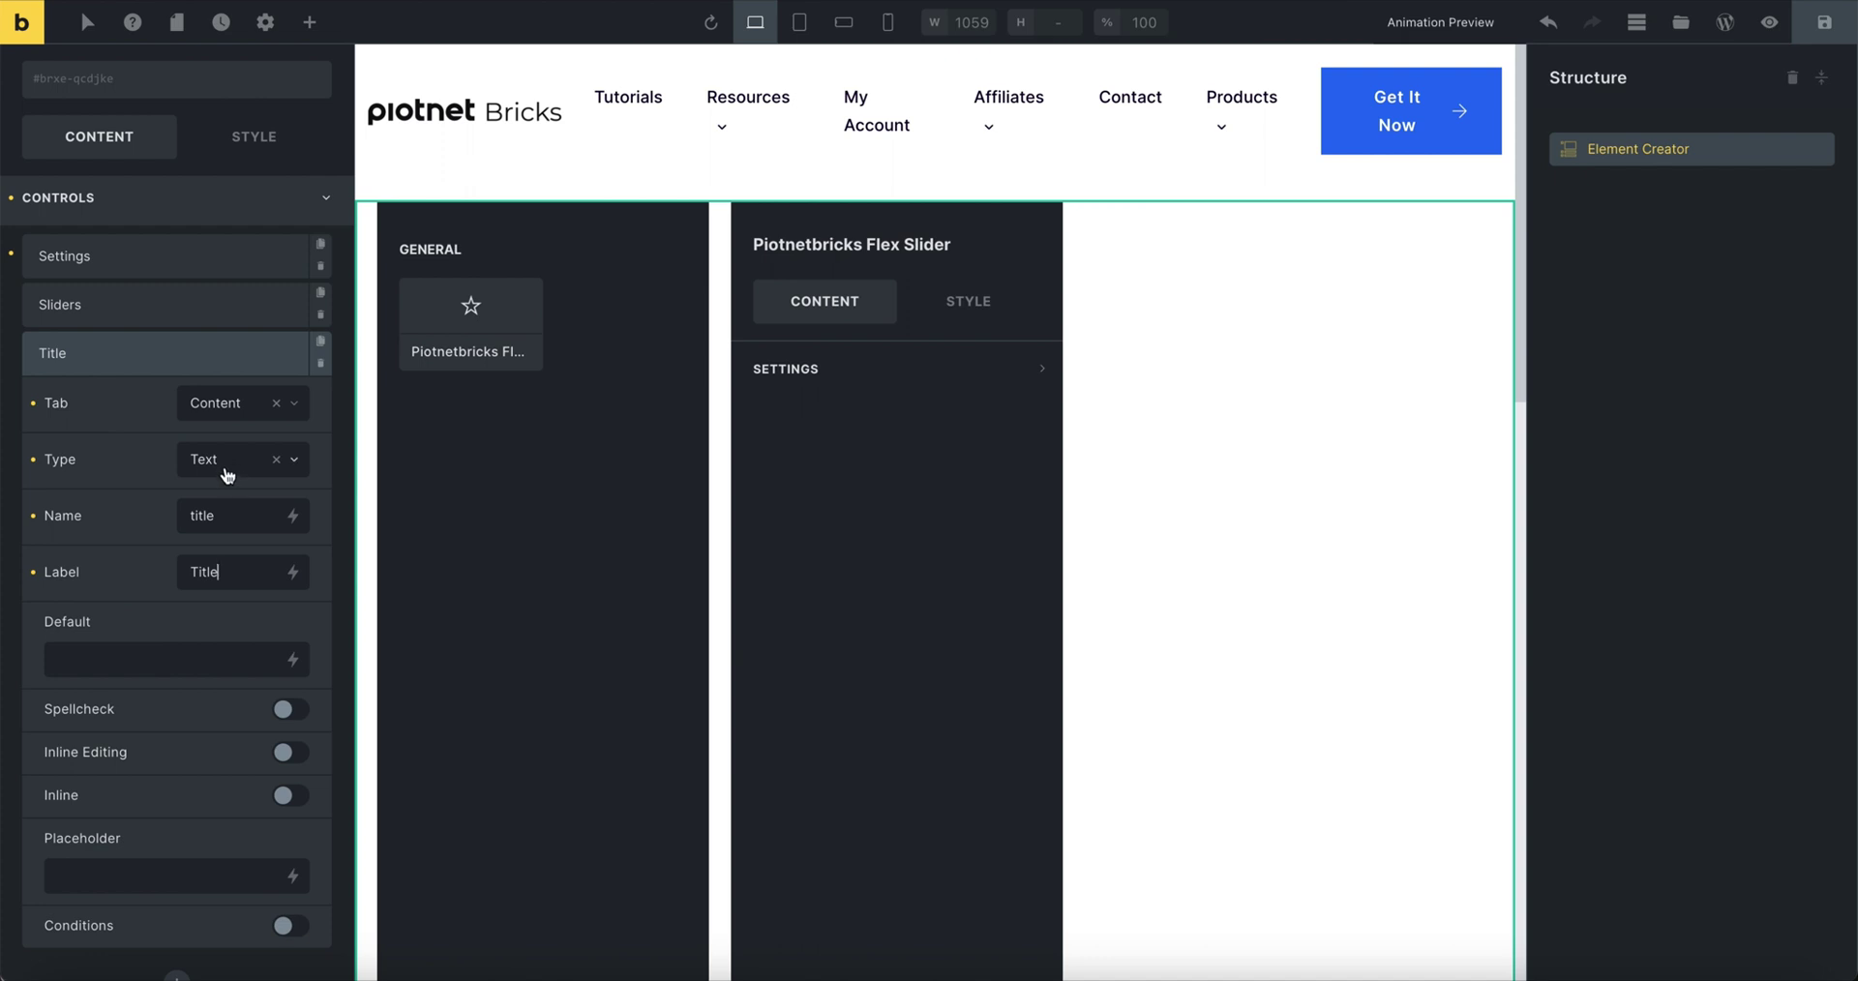
scroll(222, 483, "down", 1)
left_click(175, 590)
type("Title")
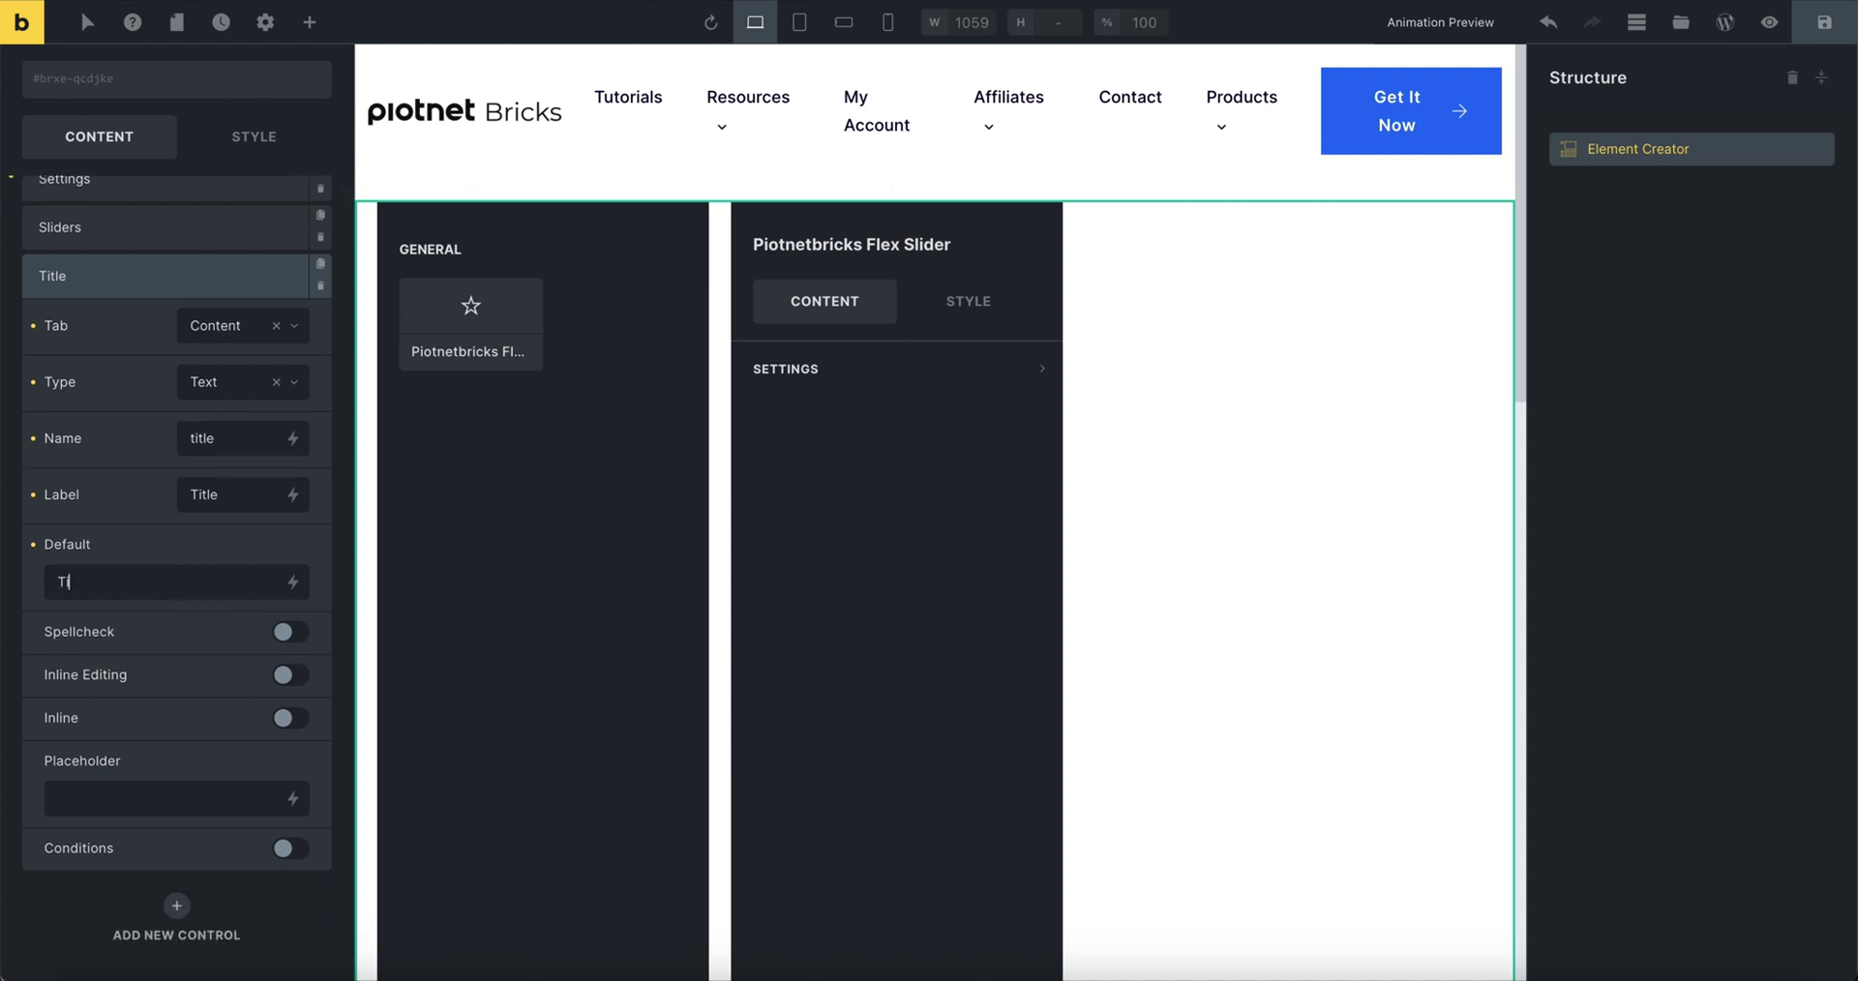
left_click(220, 290)
Step: Add a Textarea control after Title, named description and labelled Description
left_click(184, 530)
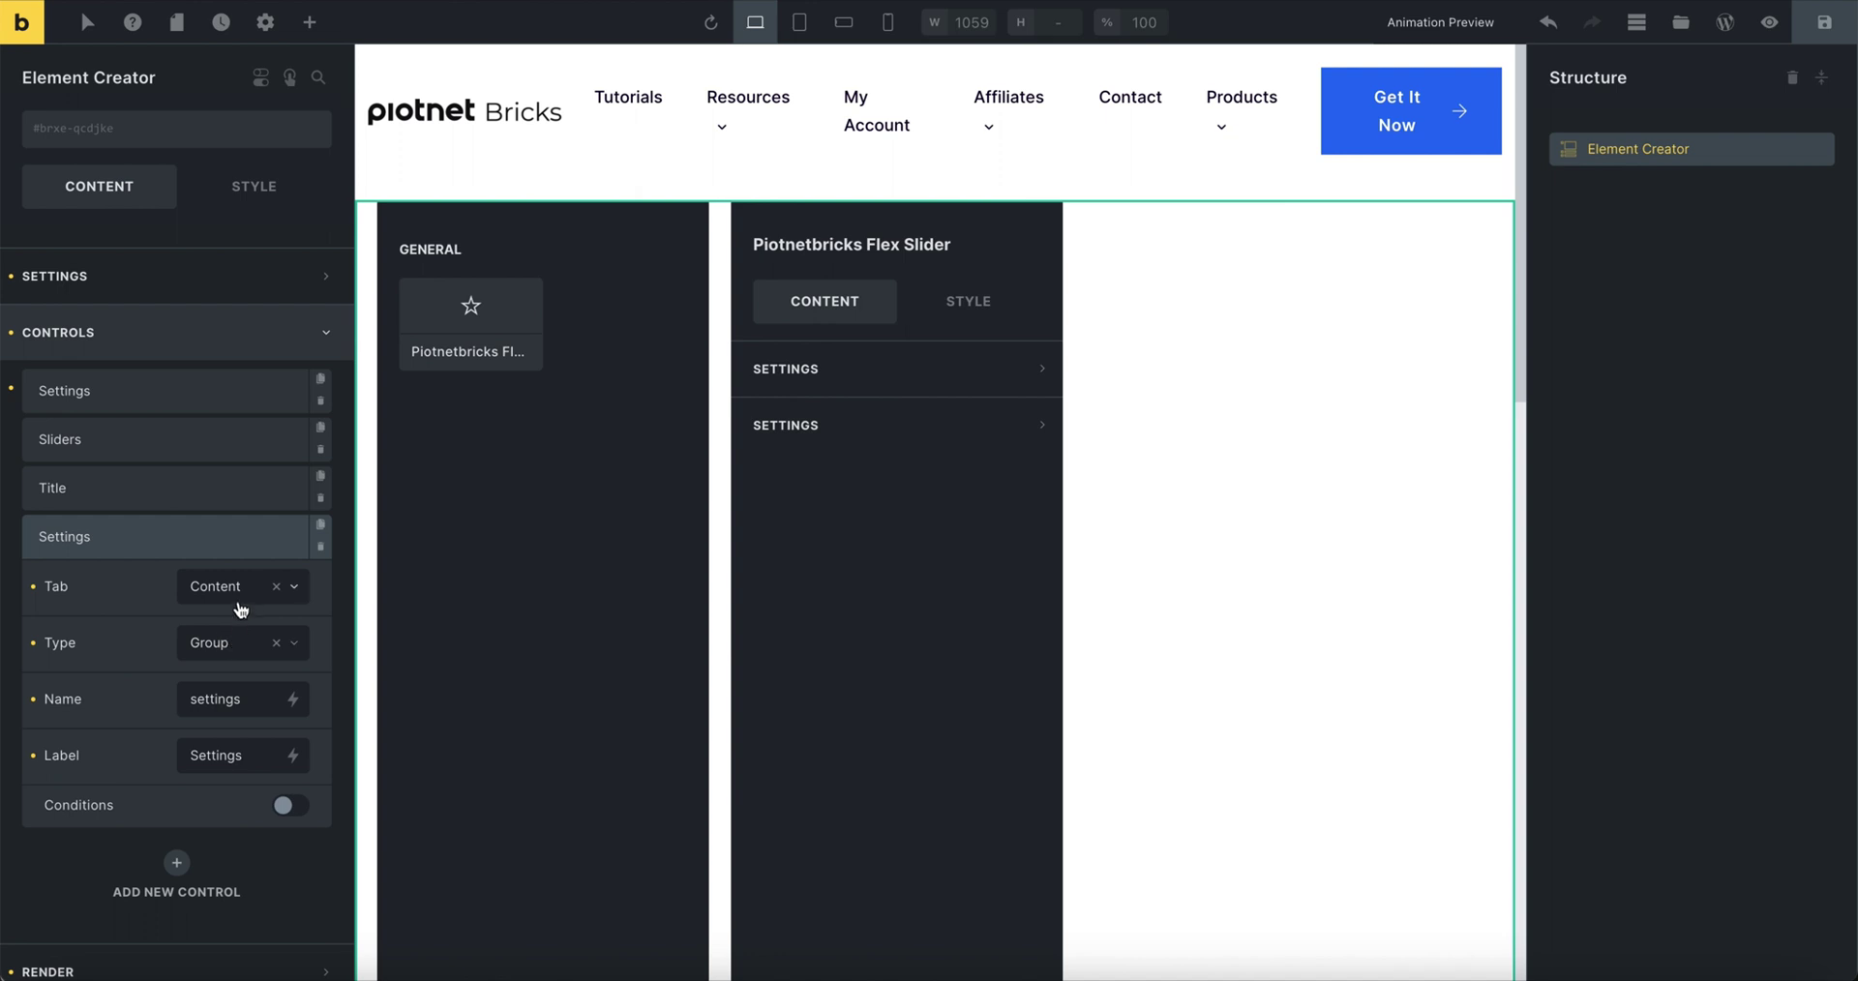
left_click(242, 644)
left_click(241, 750)
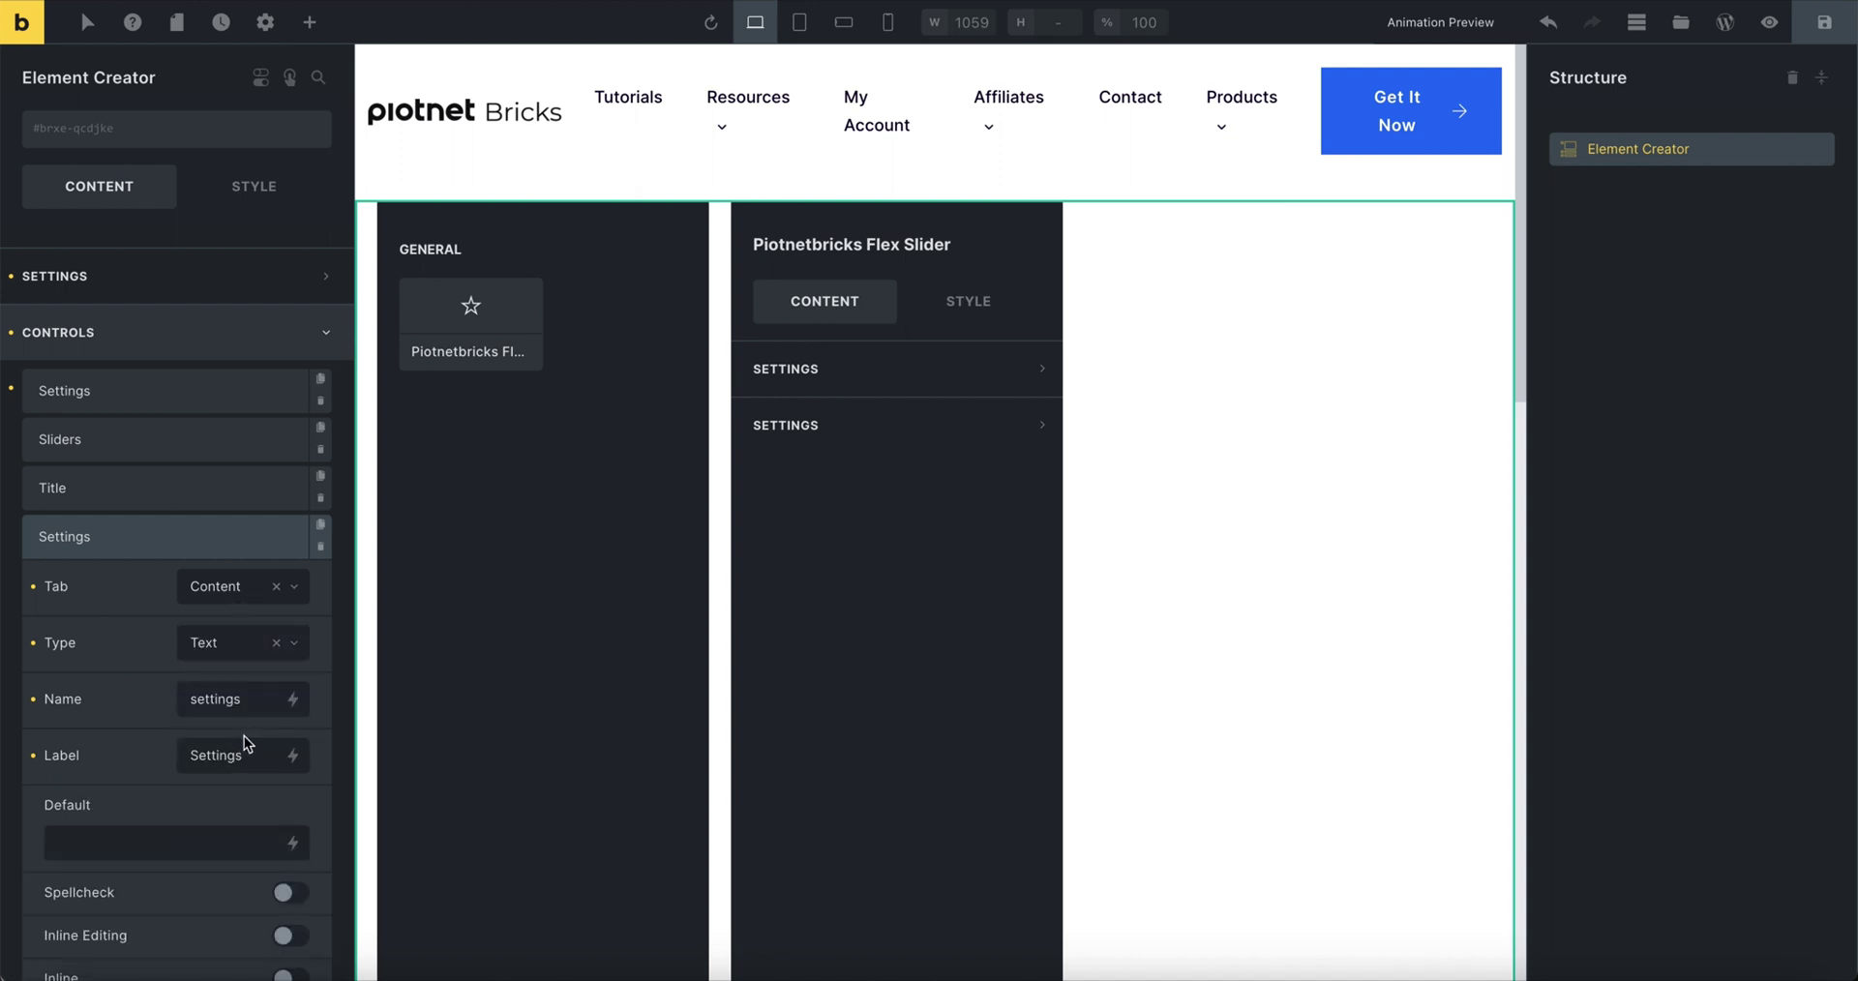
left_click(240, 656)
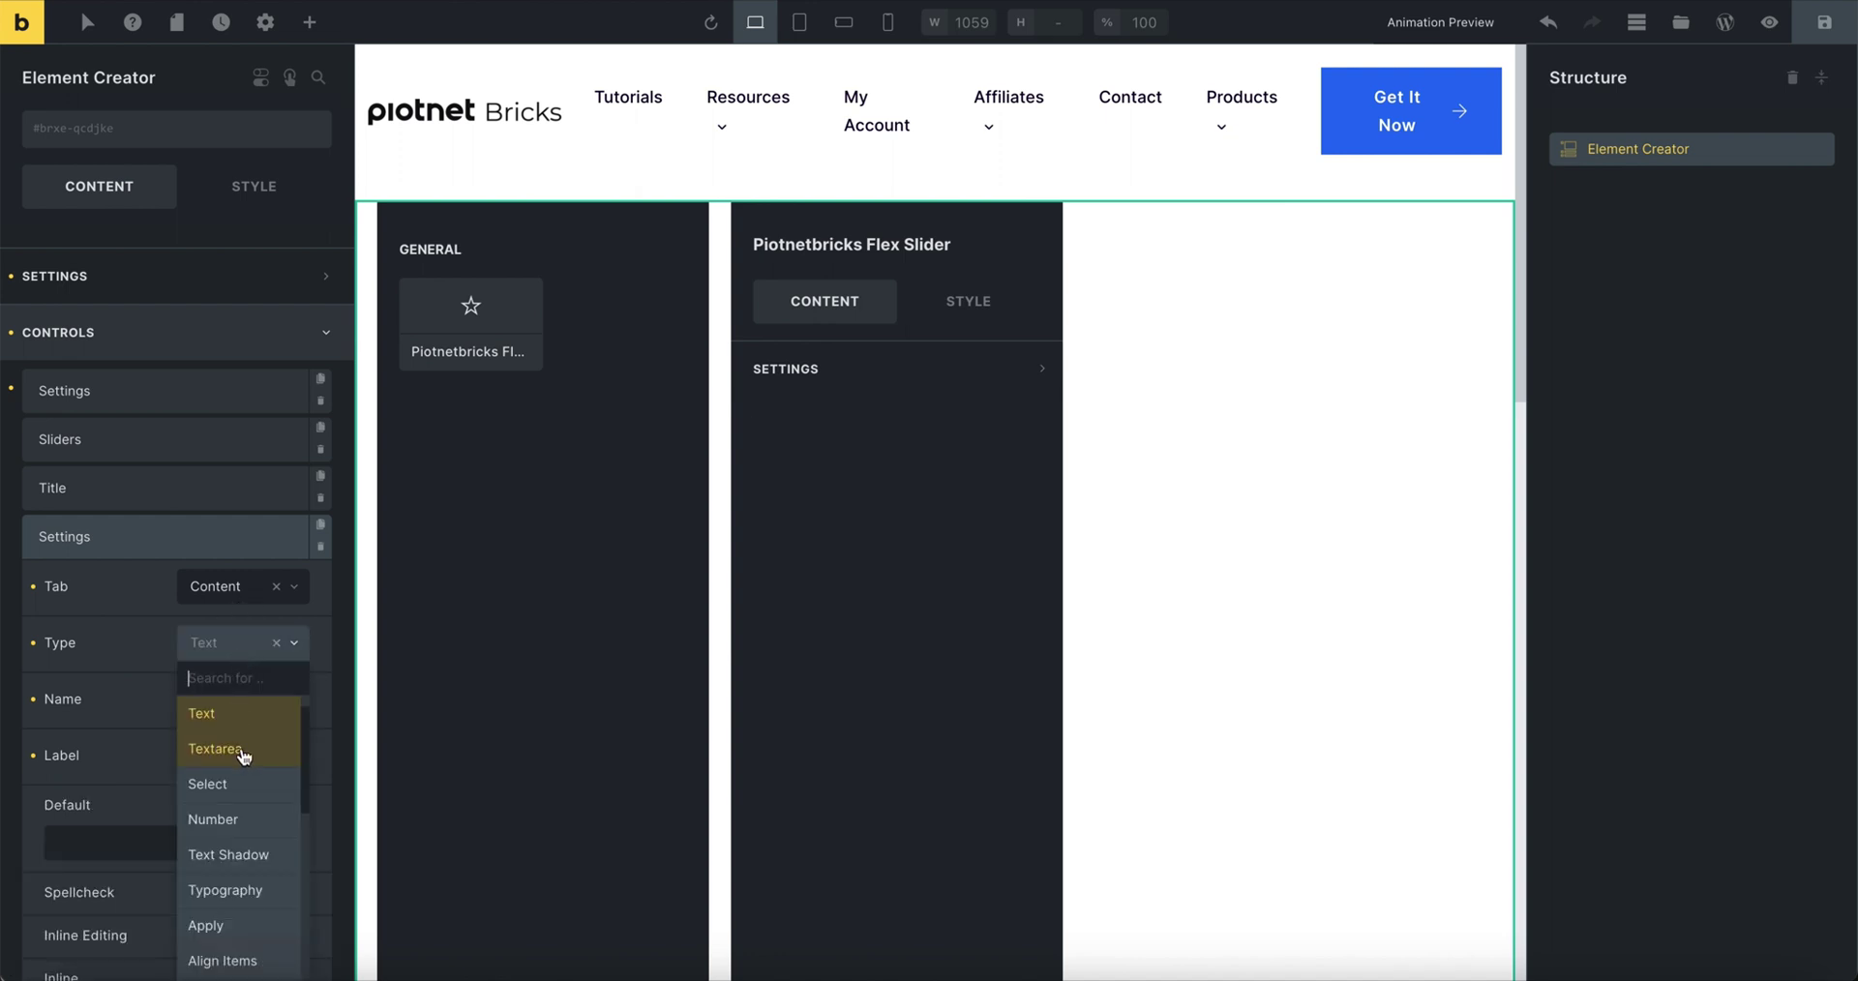
left_click(242, 750)
double_click(233, 701)
type("description")
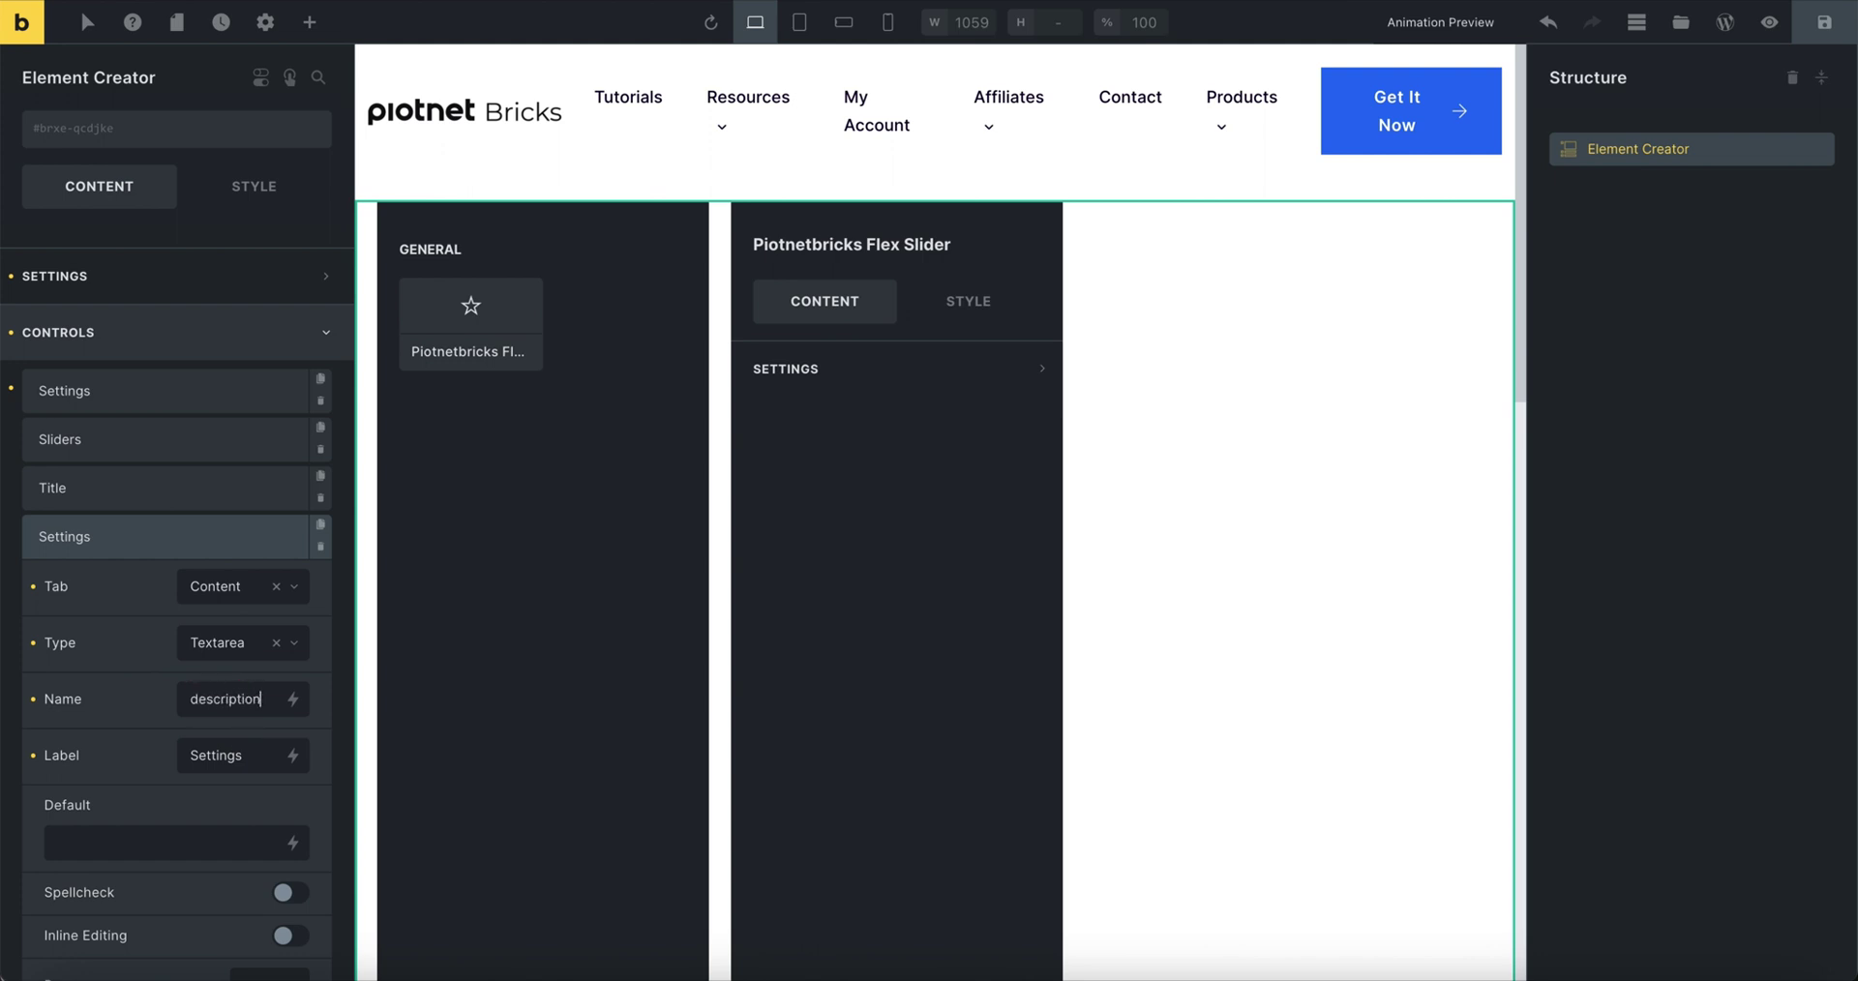
scroll(232, 704, "down", 3)
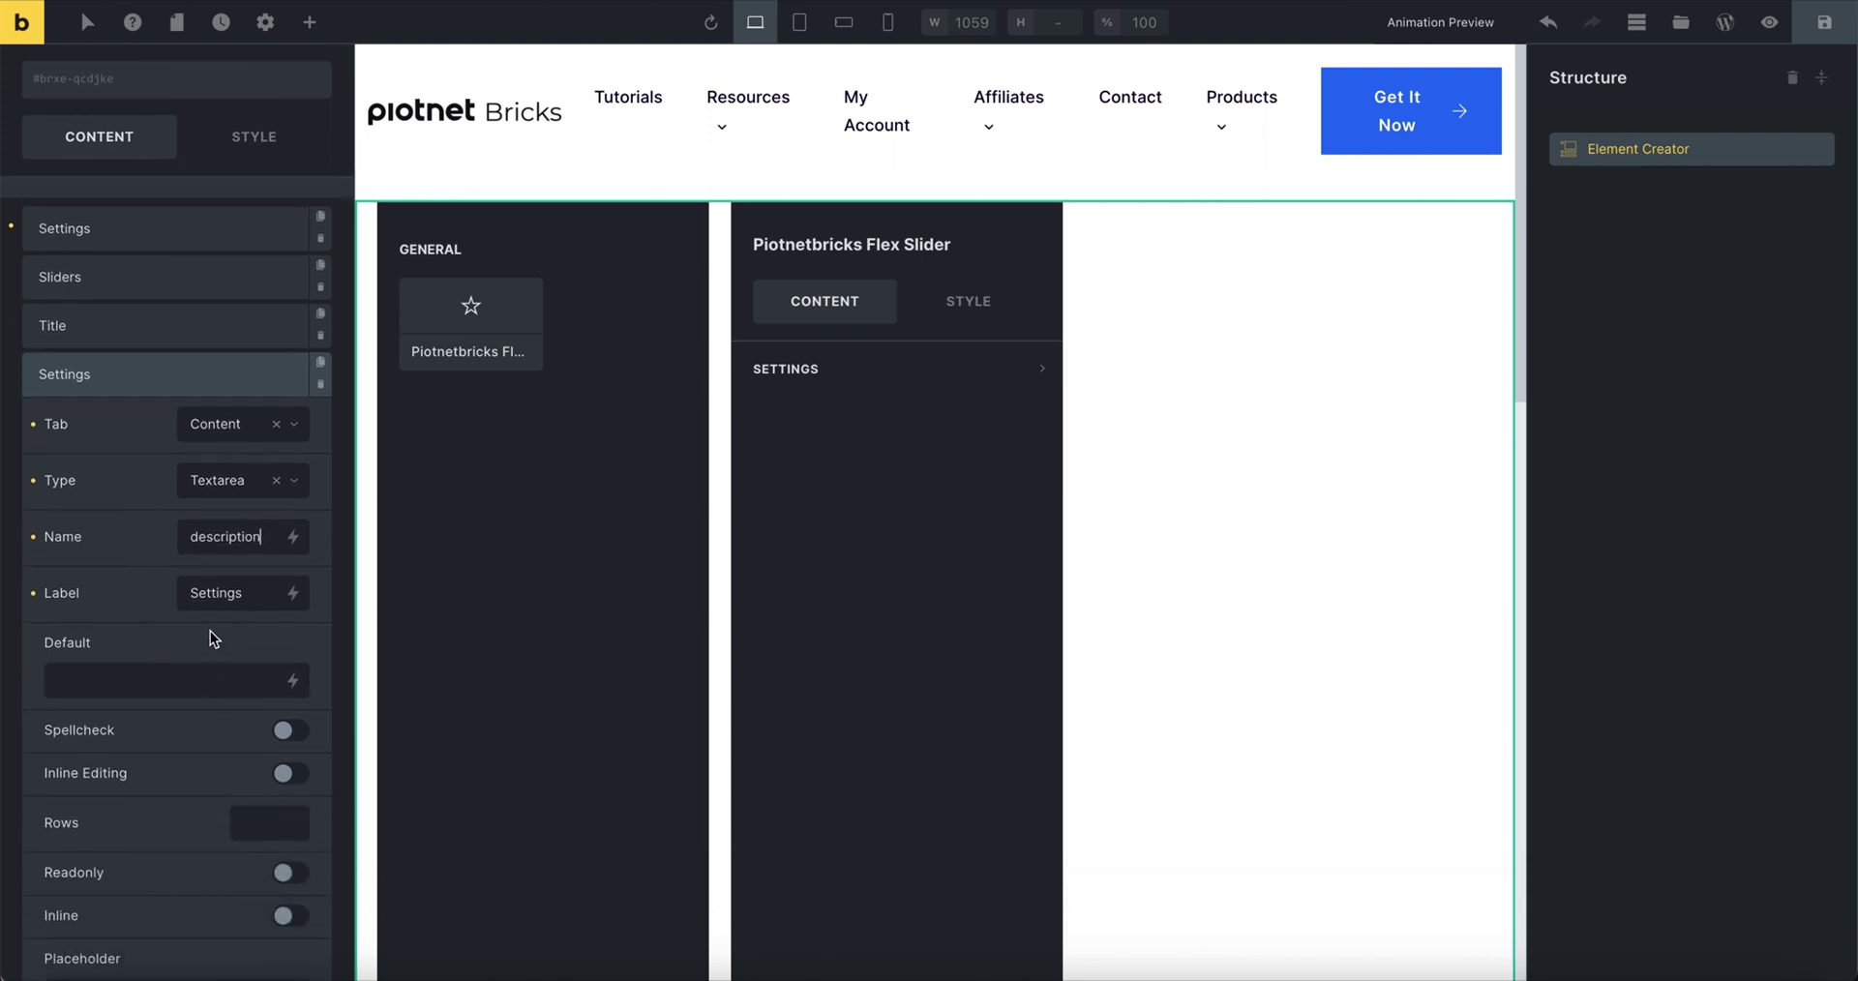
double_click(215, 594)
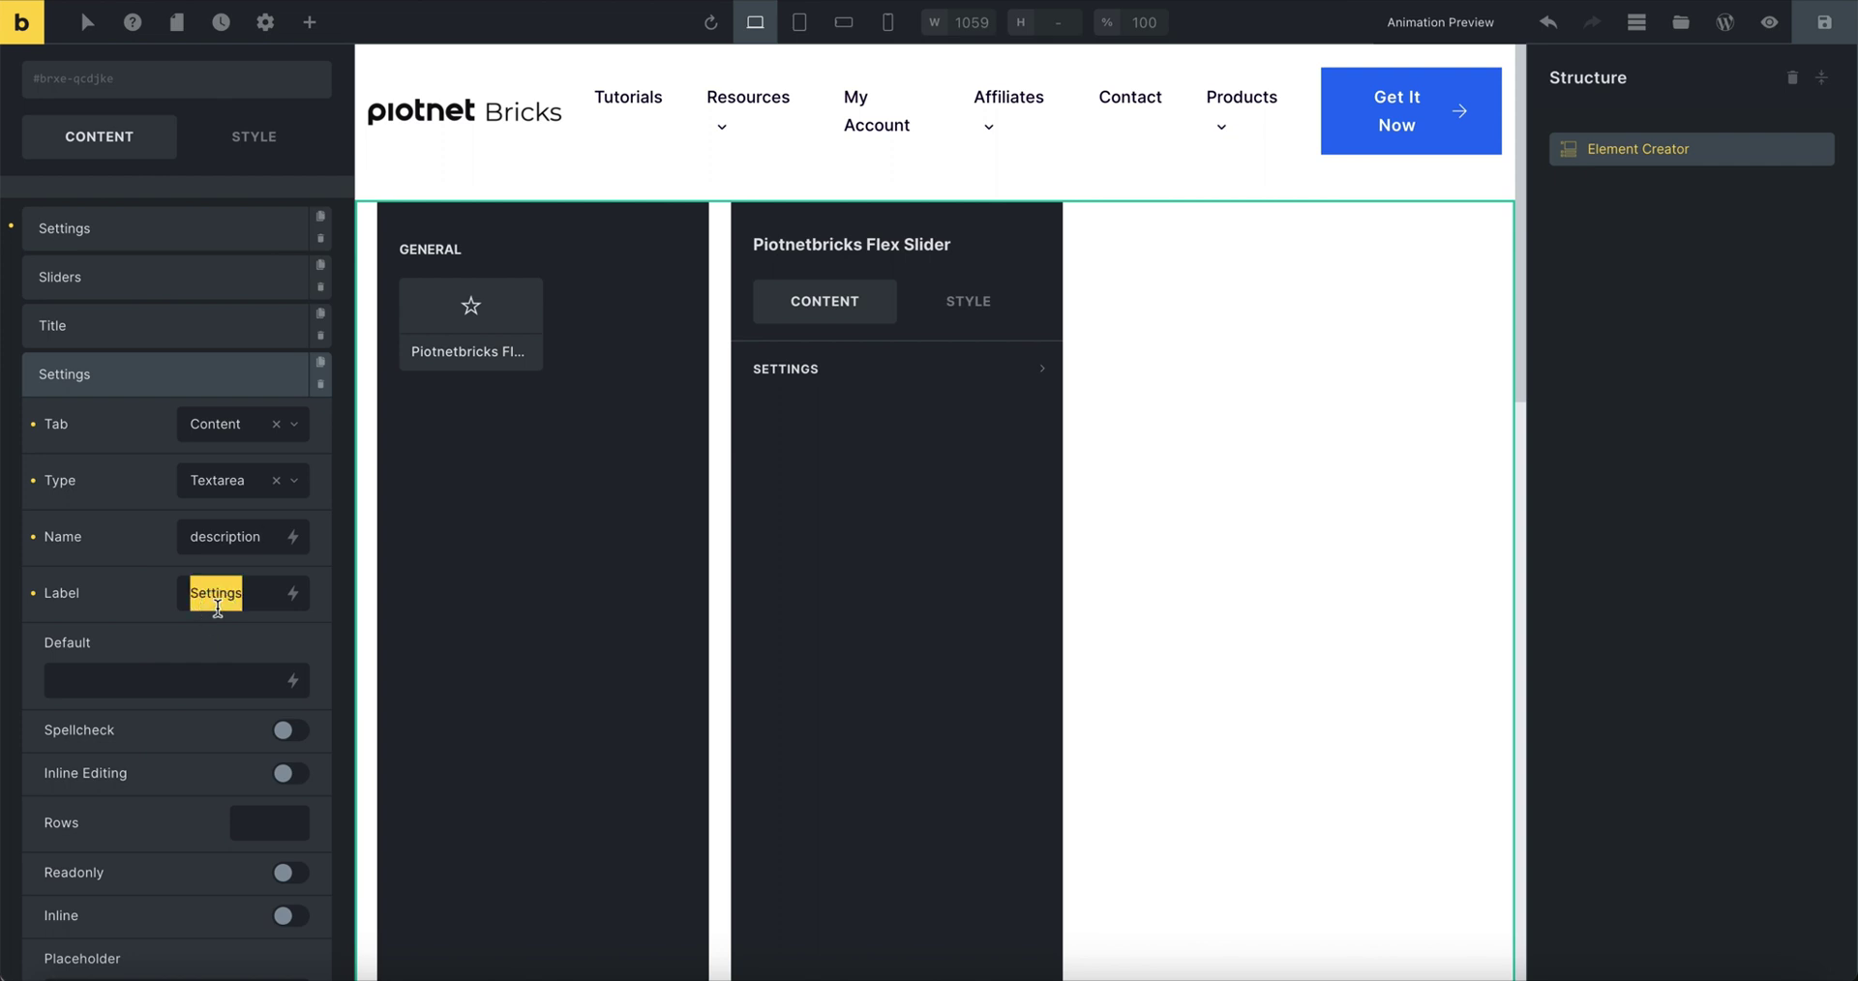
type("Description")
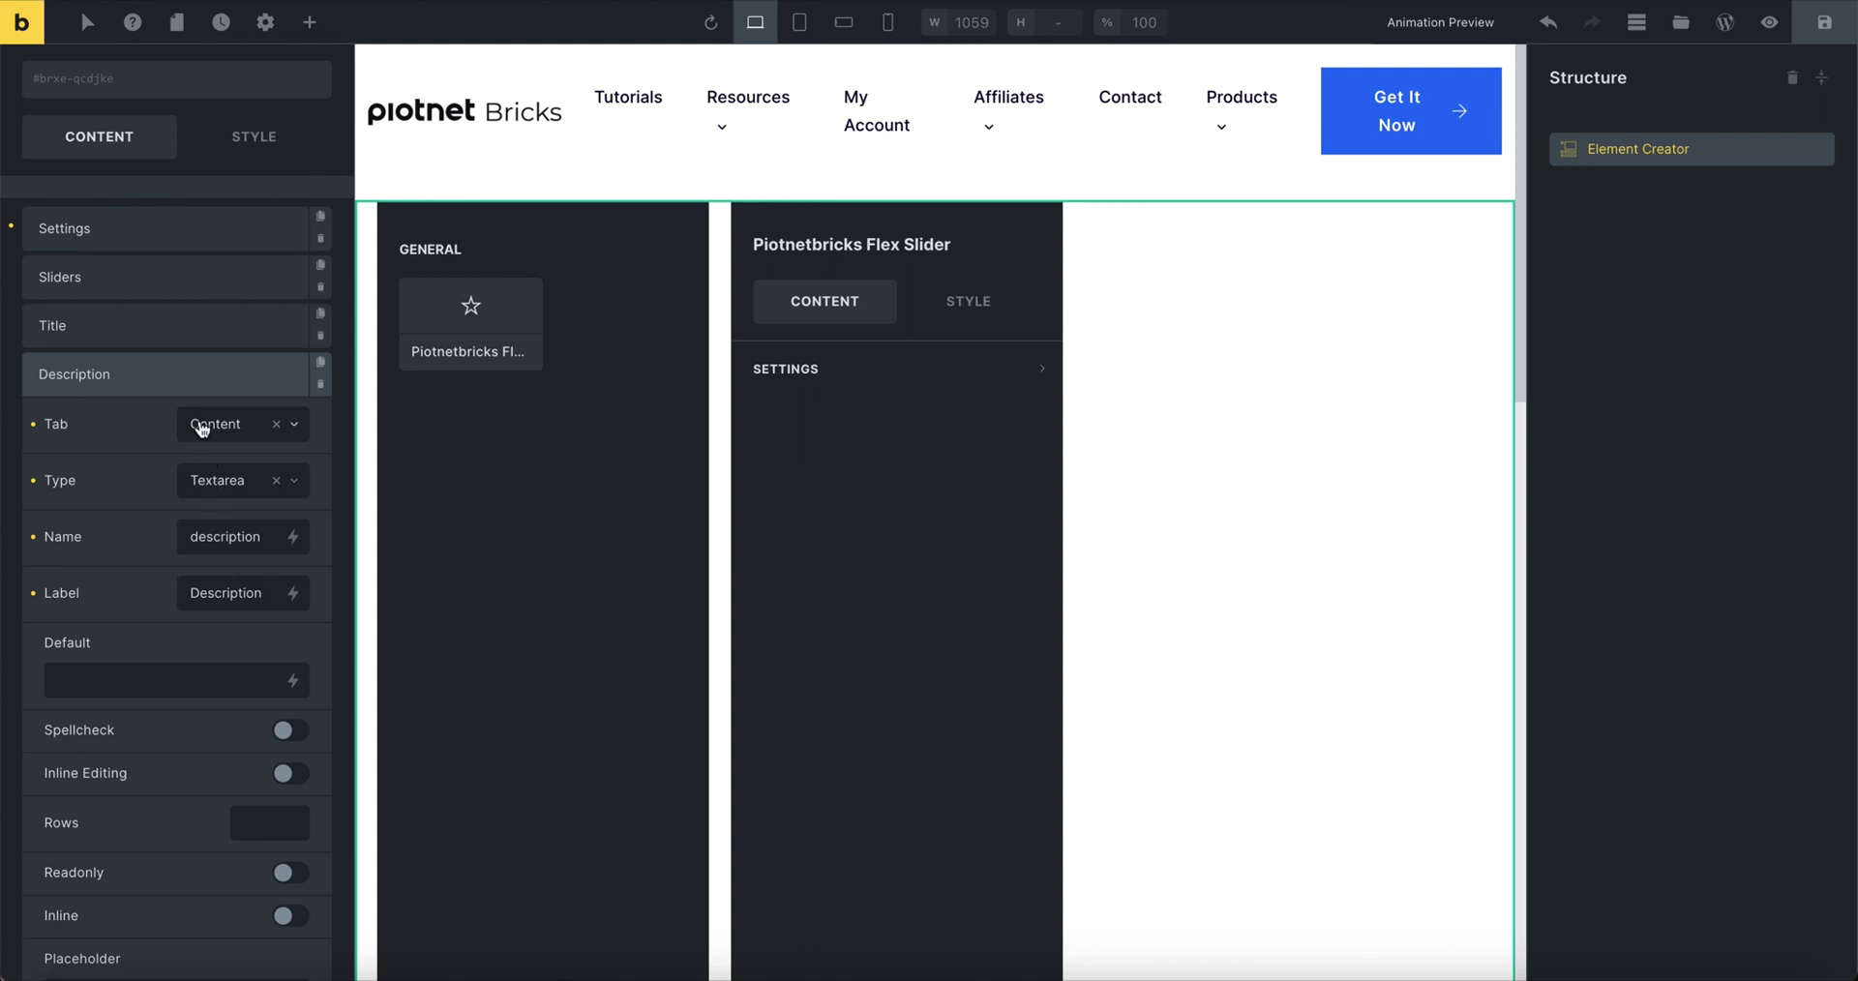
left_click(200, 387)
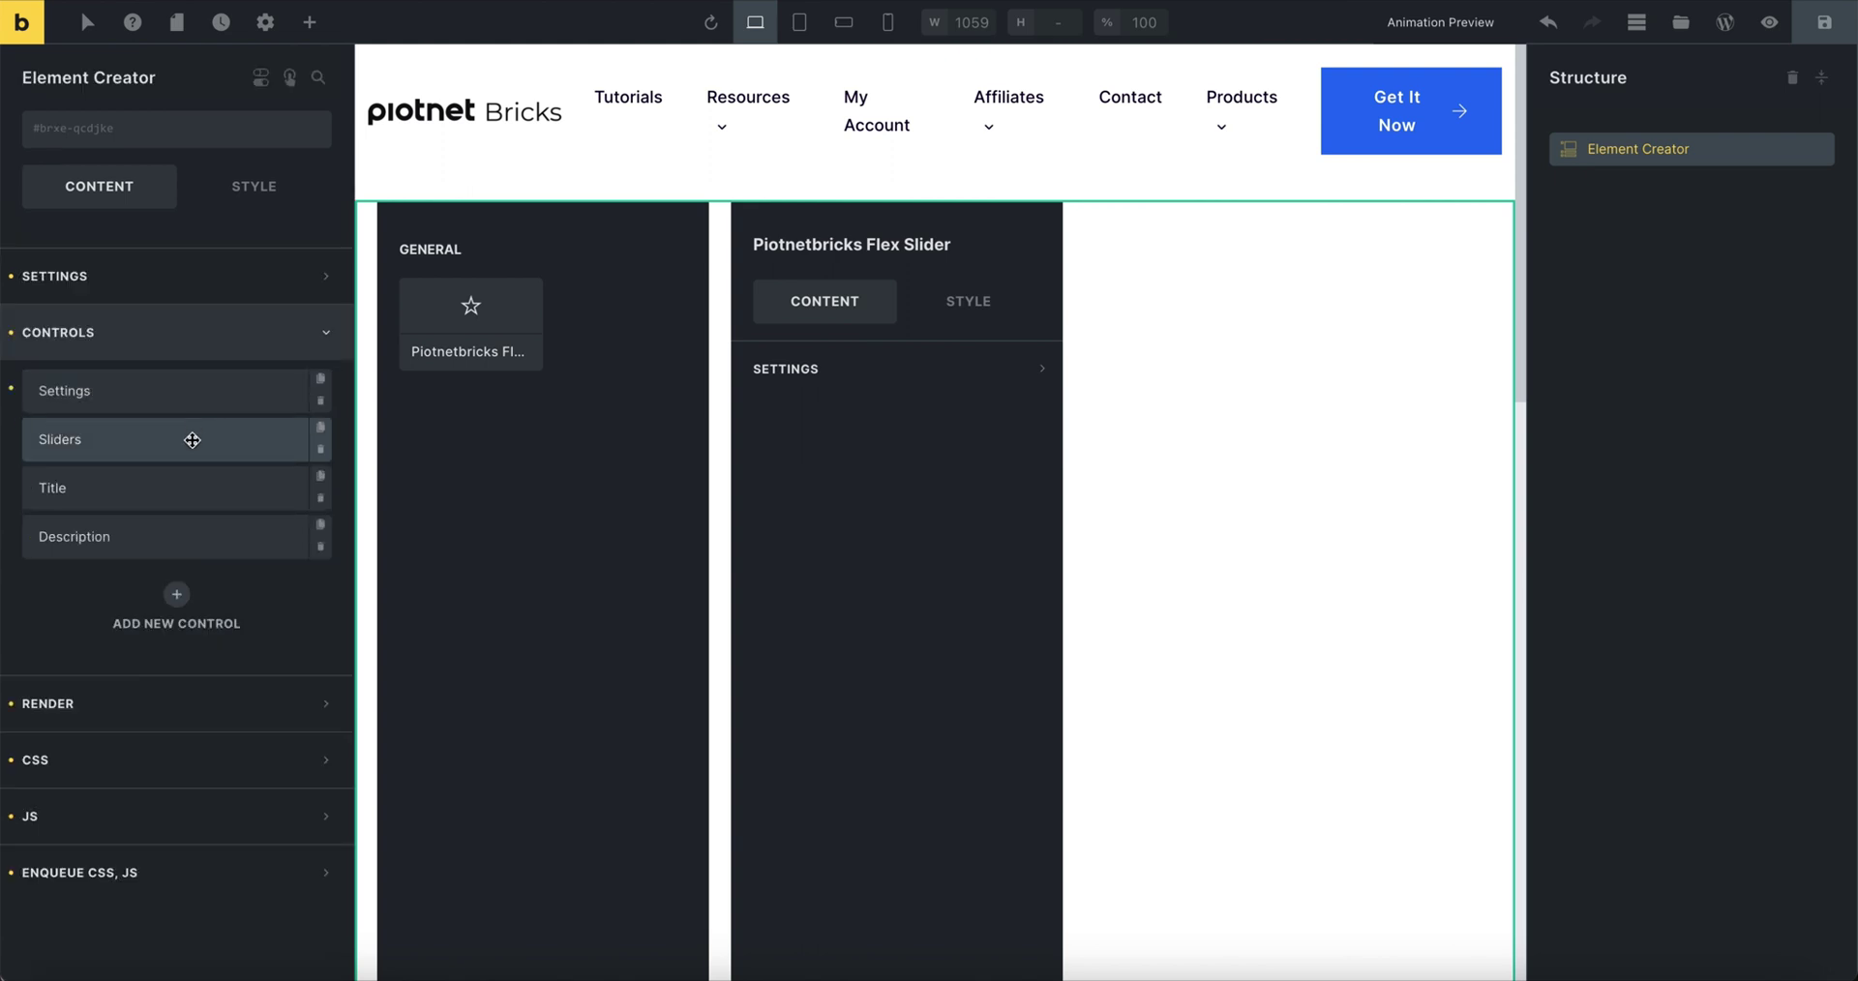
Step: Add an Image control after Description, named image and labelled Image
left_click(178, 595)
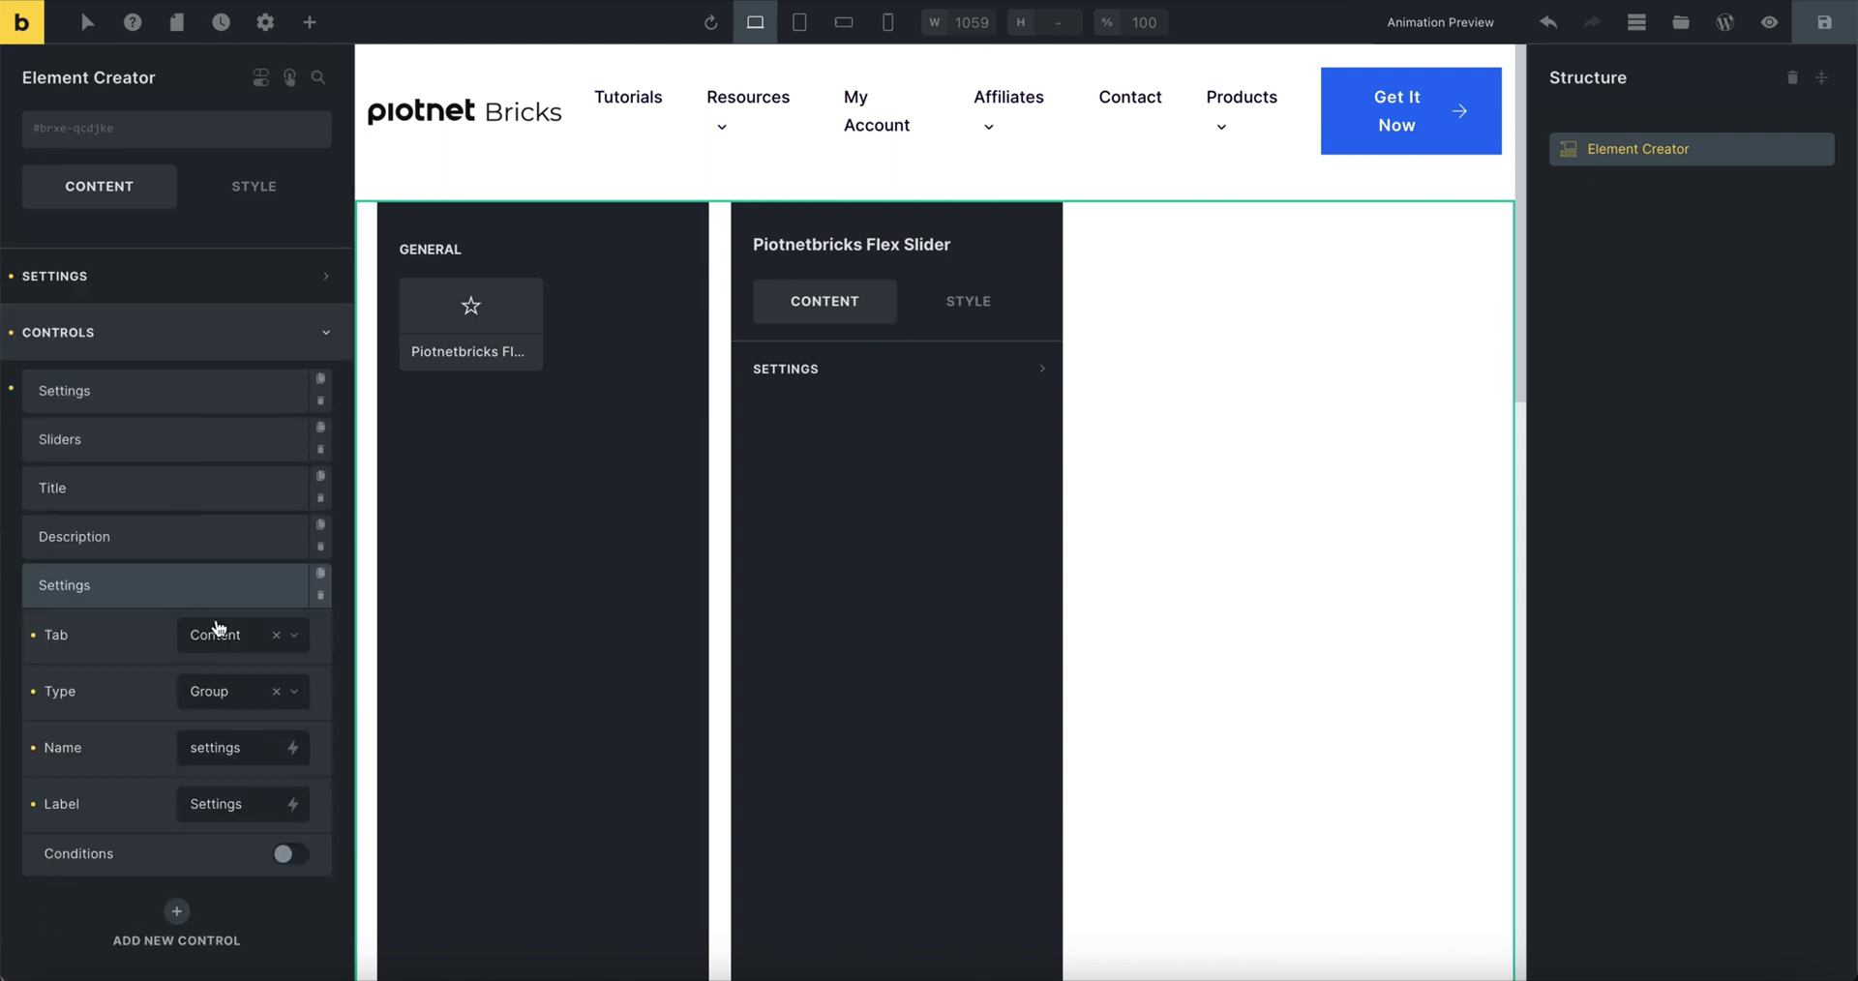
left_click(242, 703)
type("image")
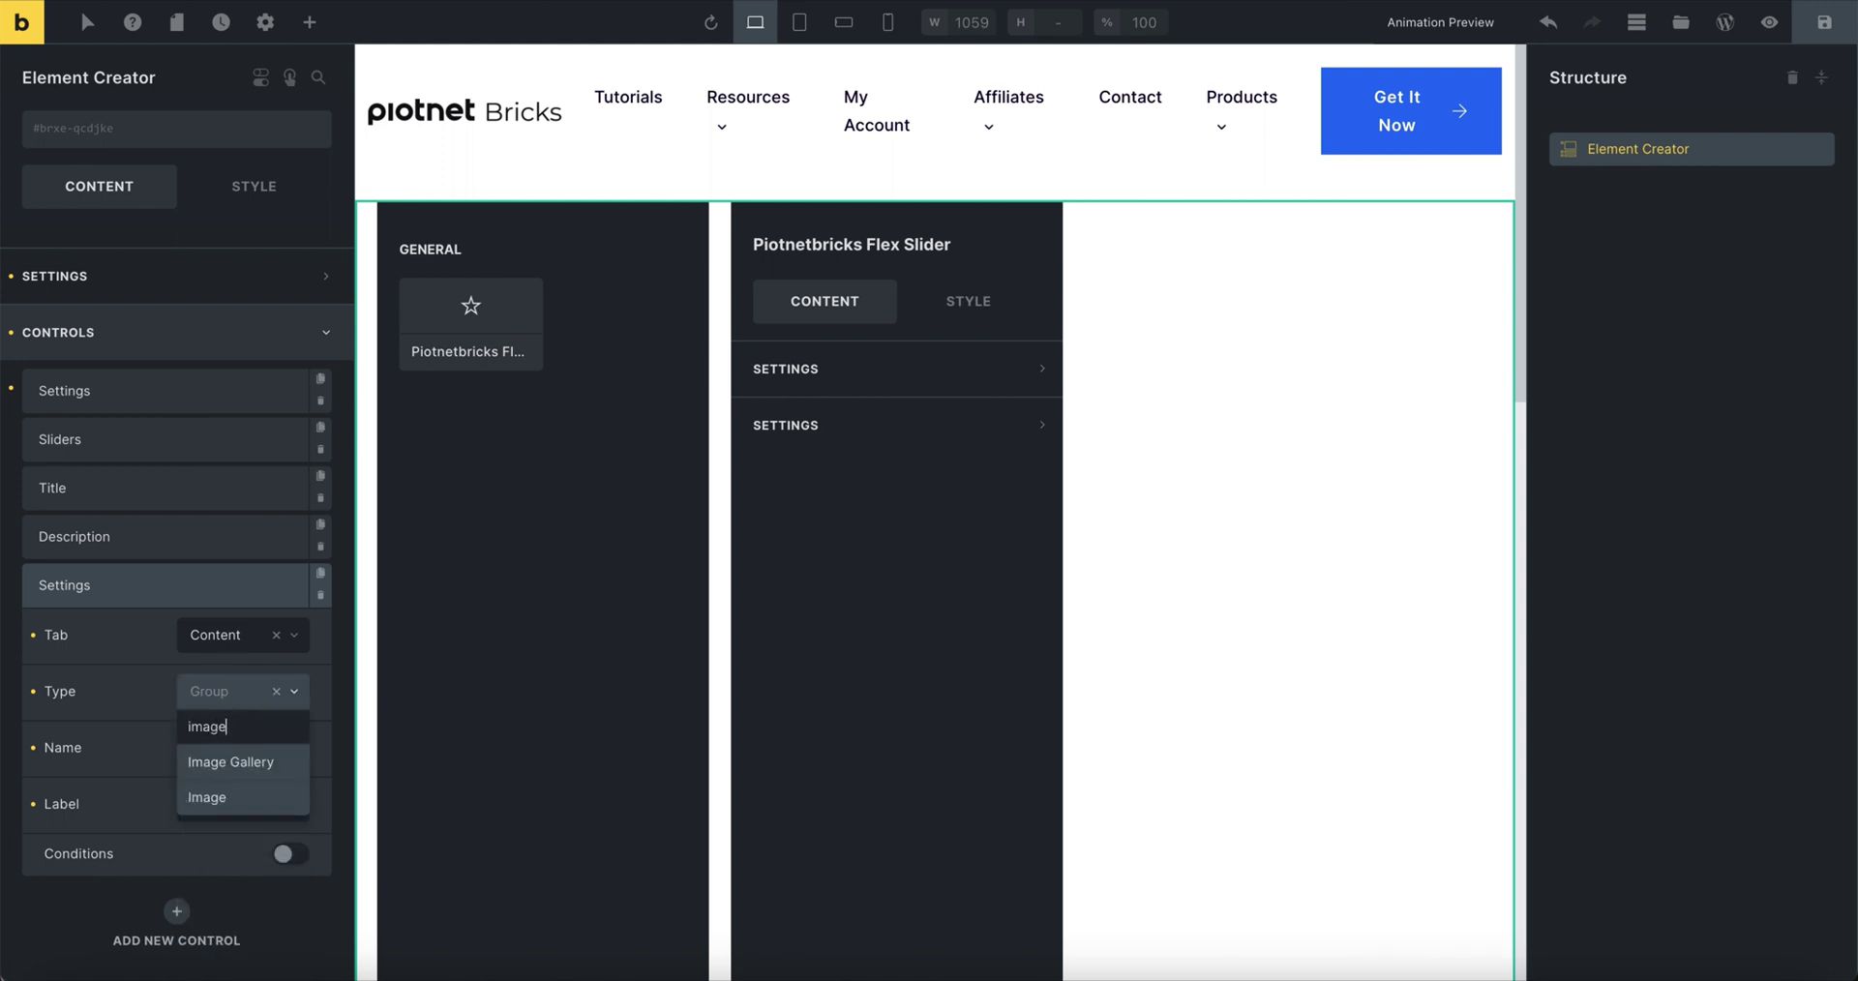
left_click(208, 797)
scroll(217, 729, "down", 3)
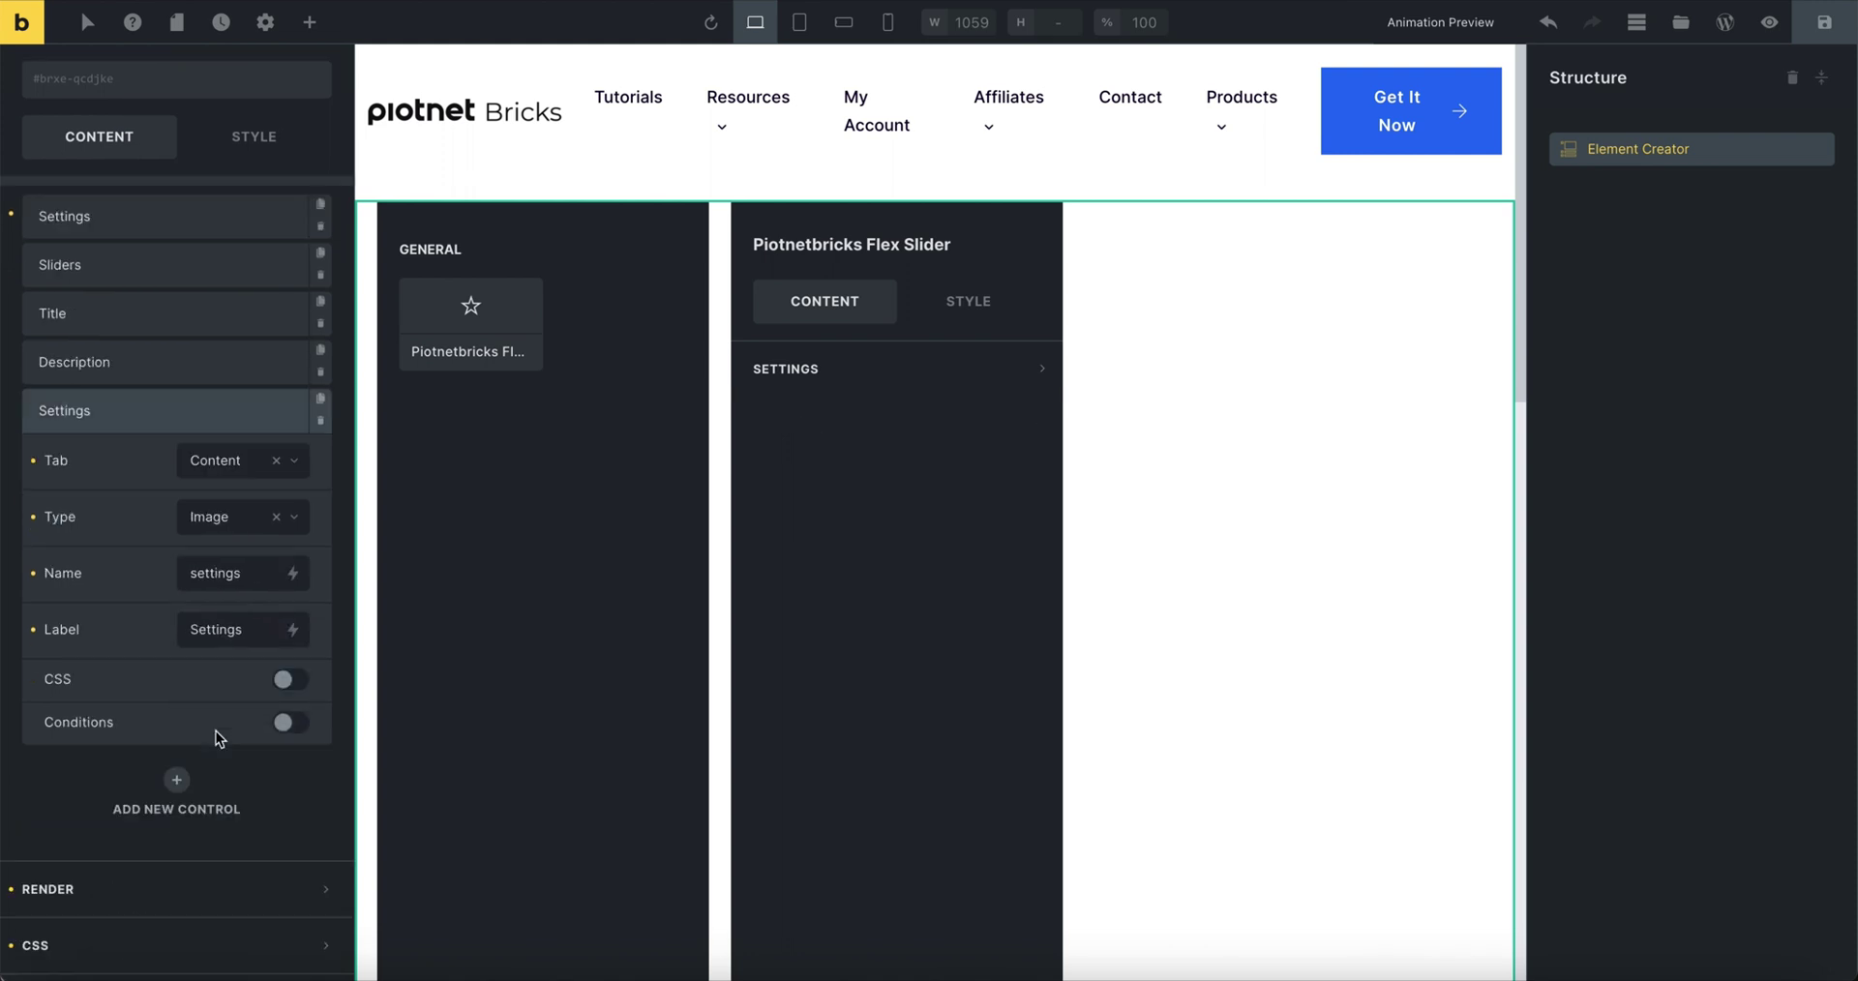
double_click(251, 475)
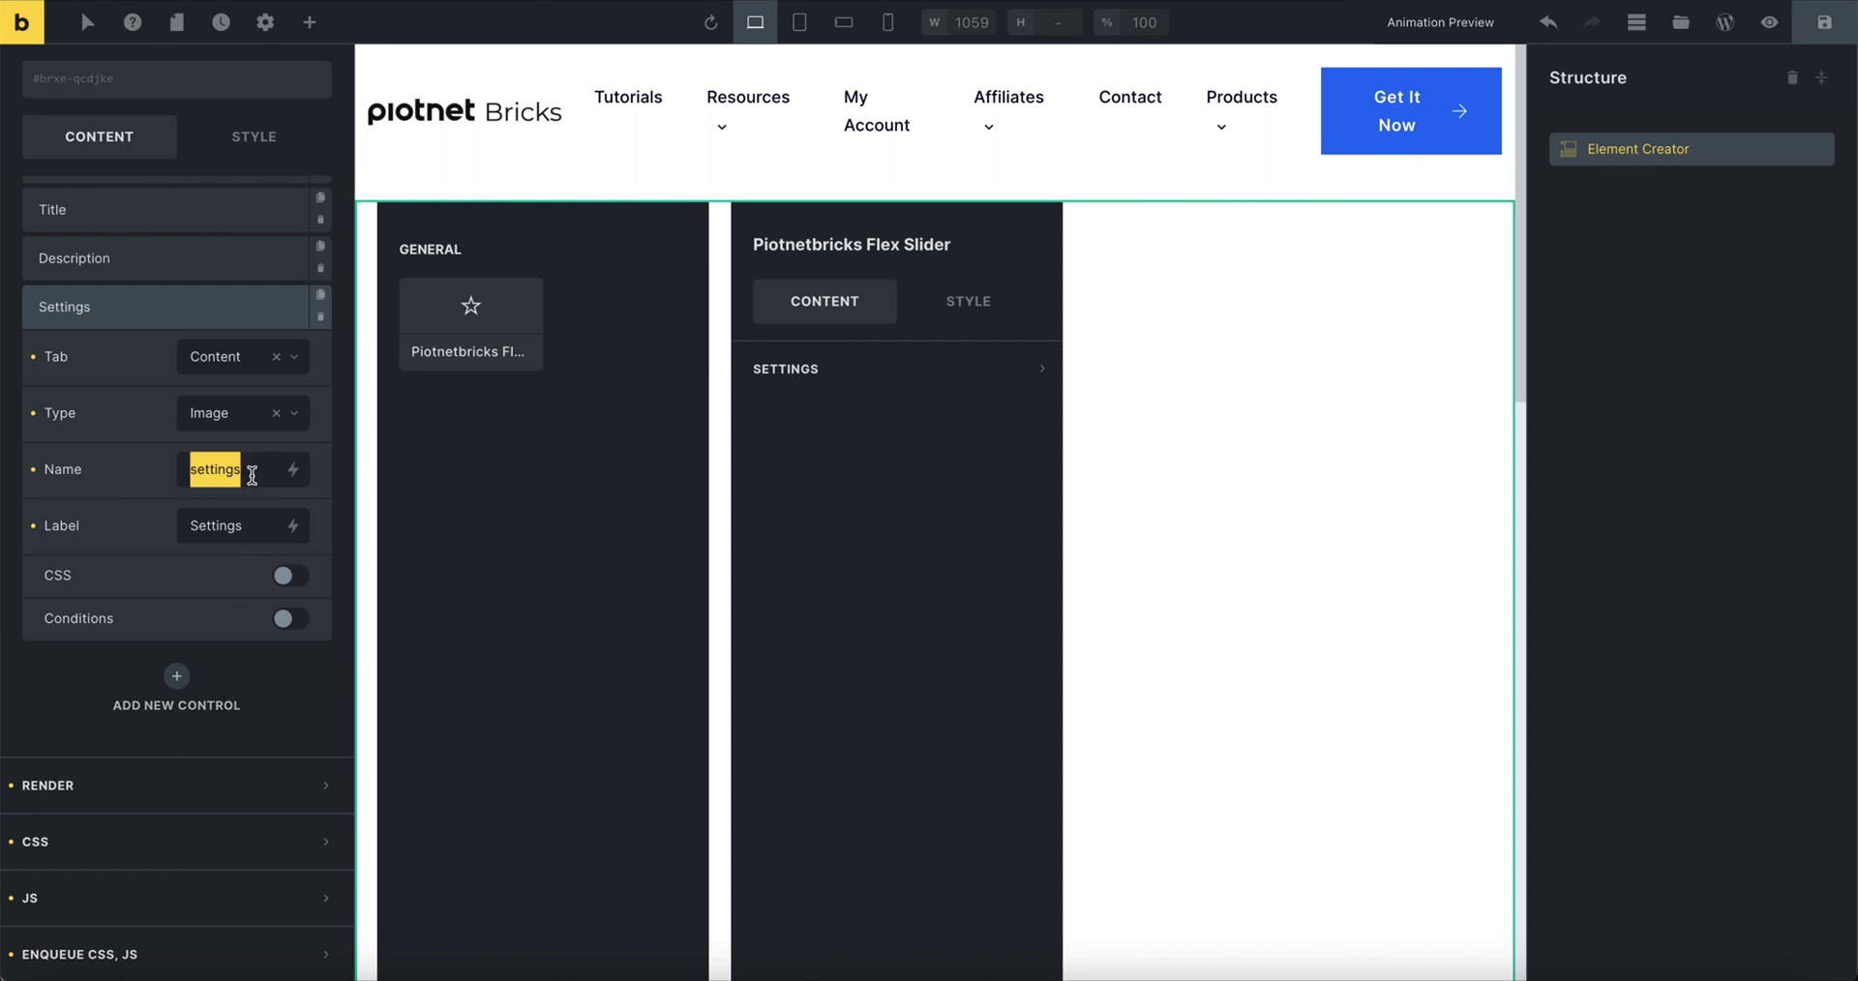
type("image")
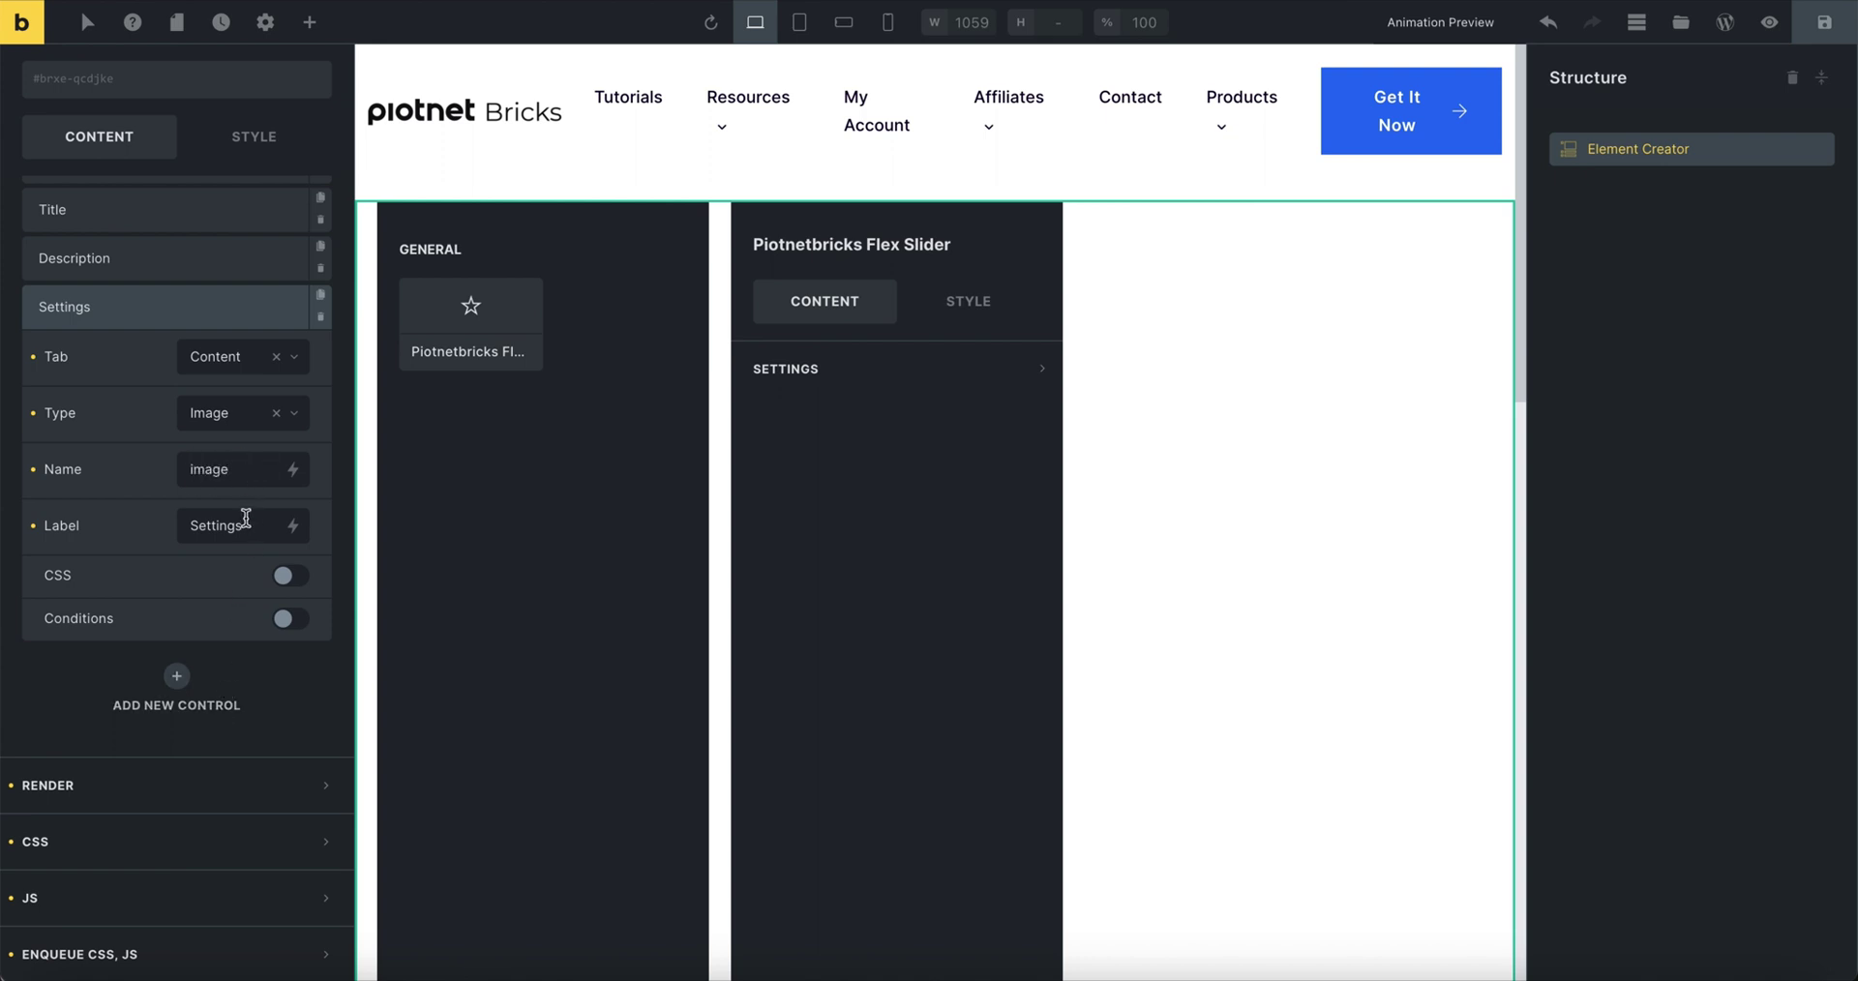
double_click(245, 519)
type("Image")
Step: Add a Text control named button_text and labelled Button Text, with the default text Read More
left_click(177, 679)
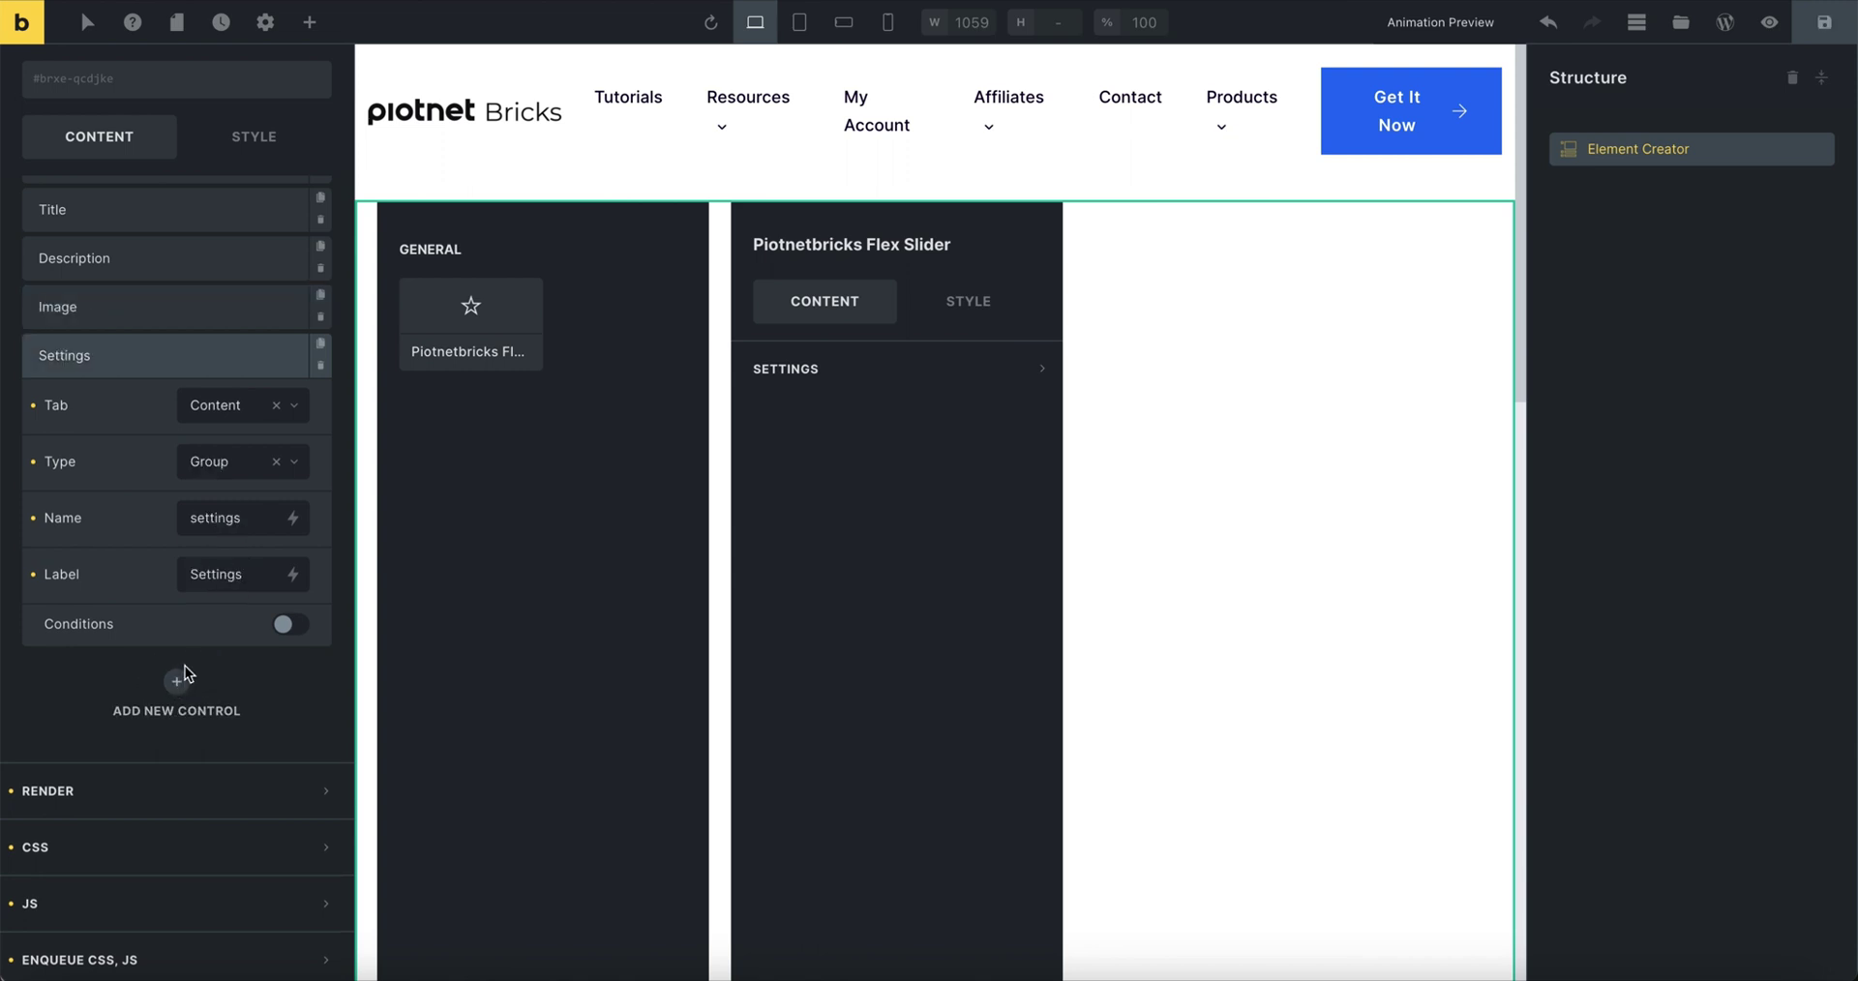
left_click(237, 473)
left_click(239, 544)
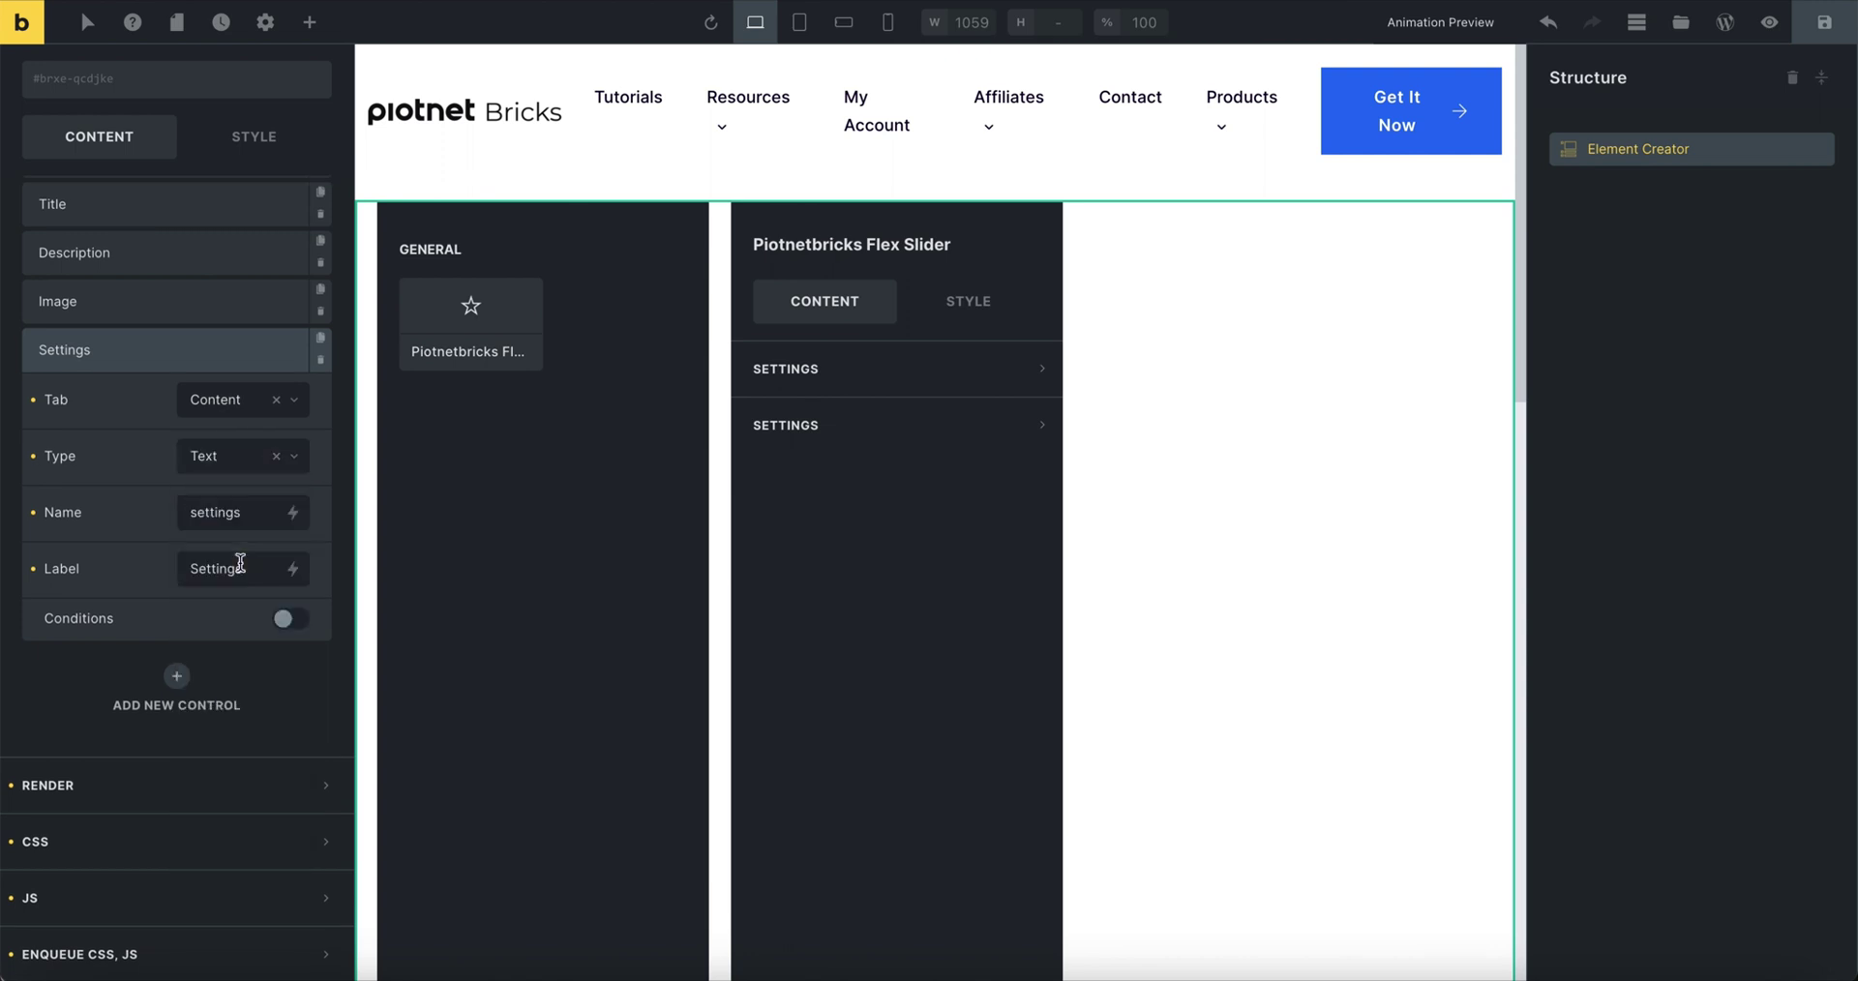
double_click(237, 521)
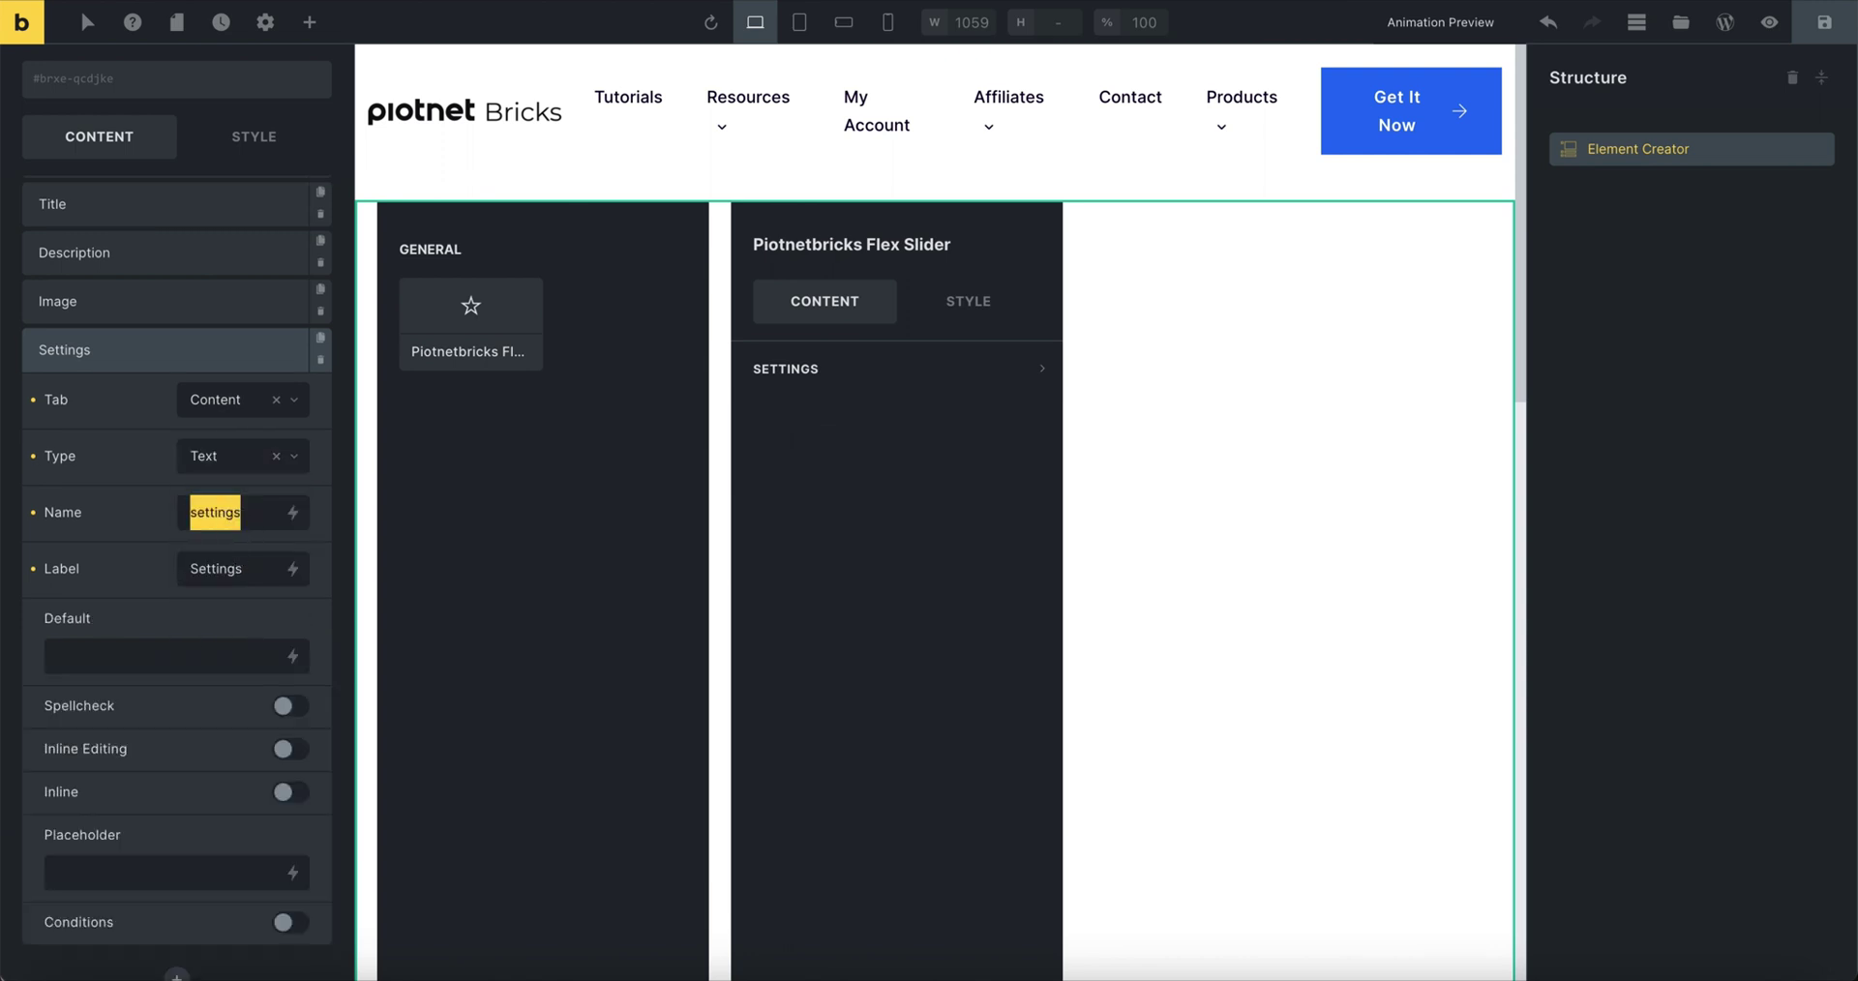
type("button_text")
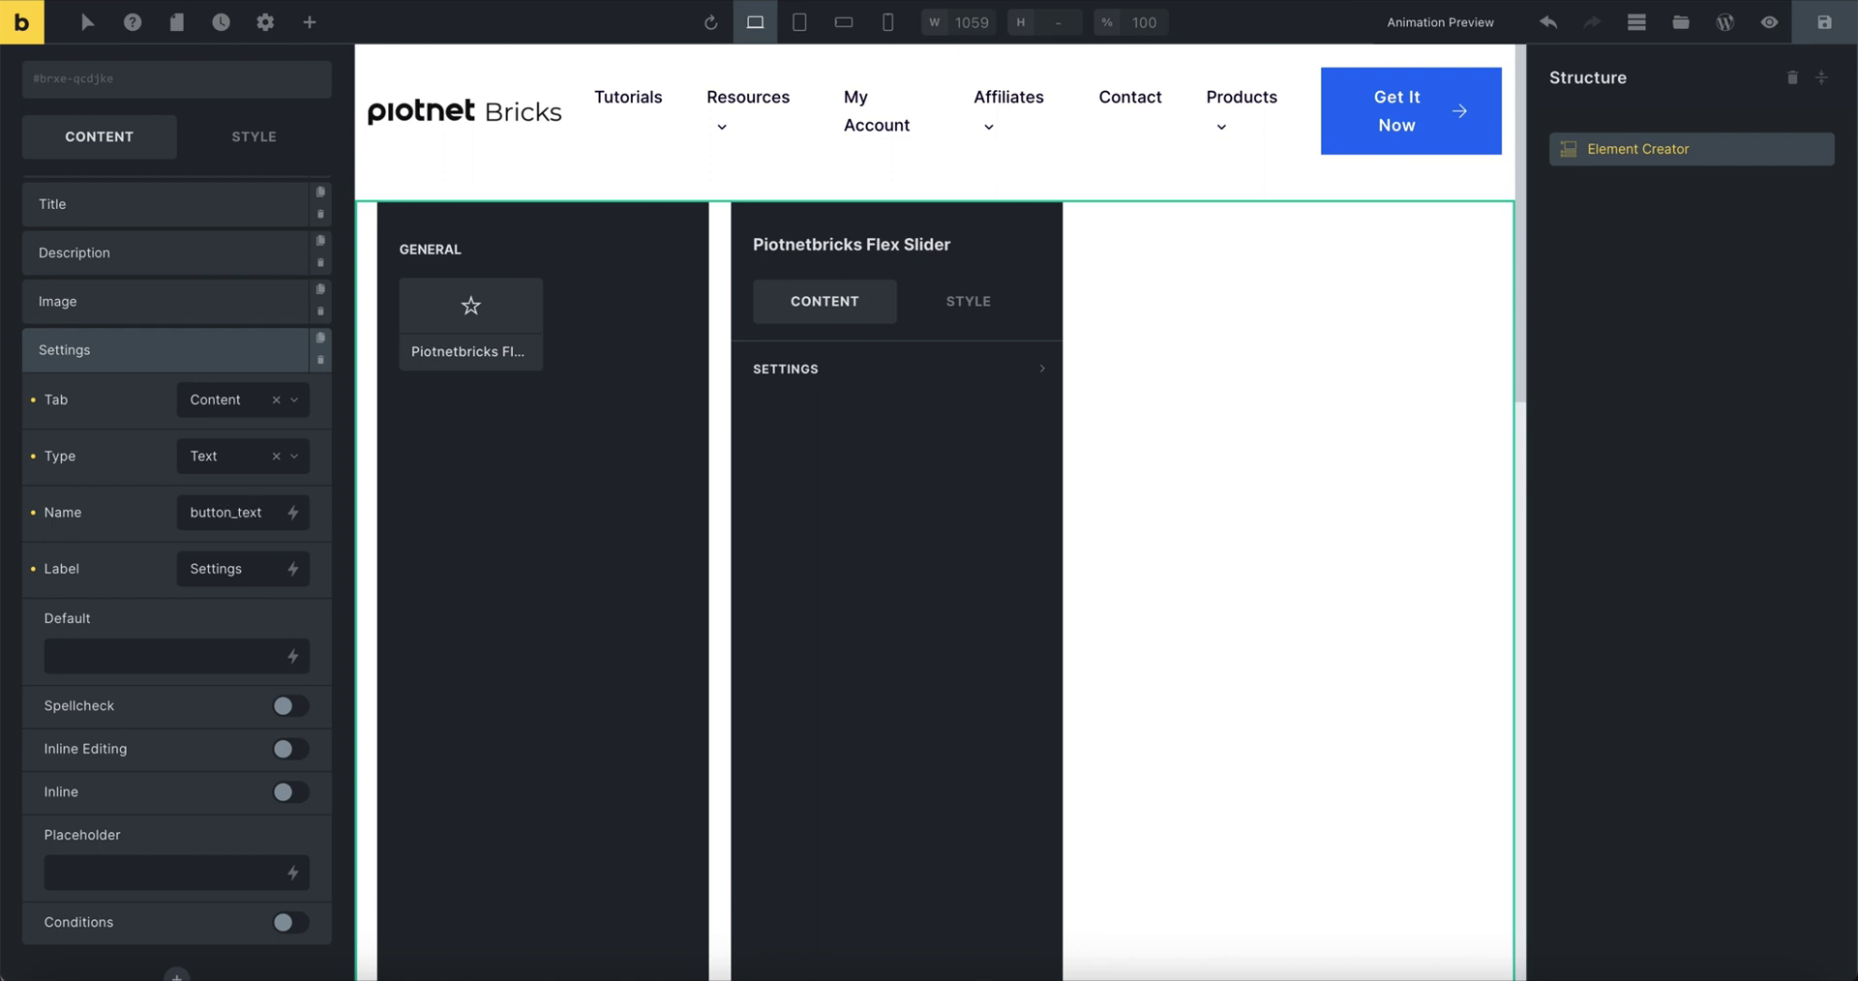
key("Tab")
type("Button Text")
left_click(166, 649)
type("Read More")
left_click(186, 366)
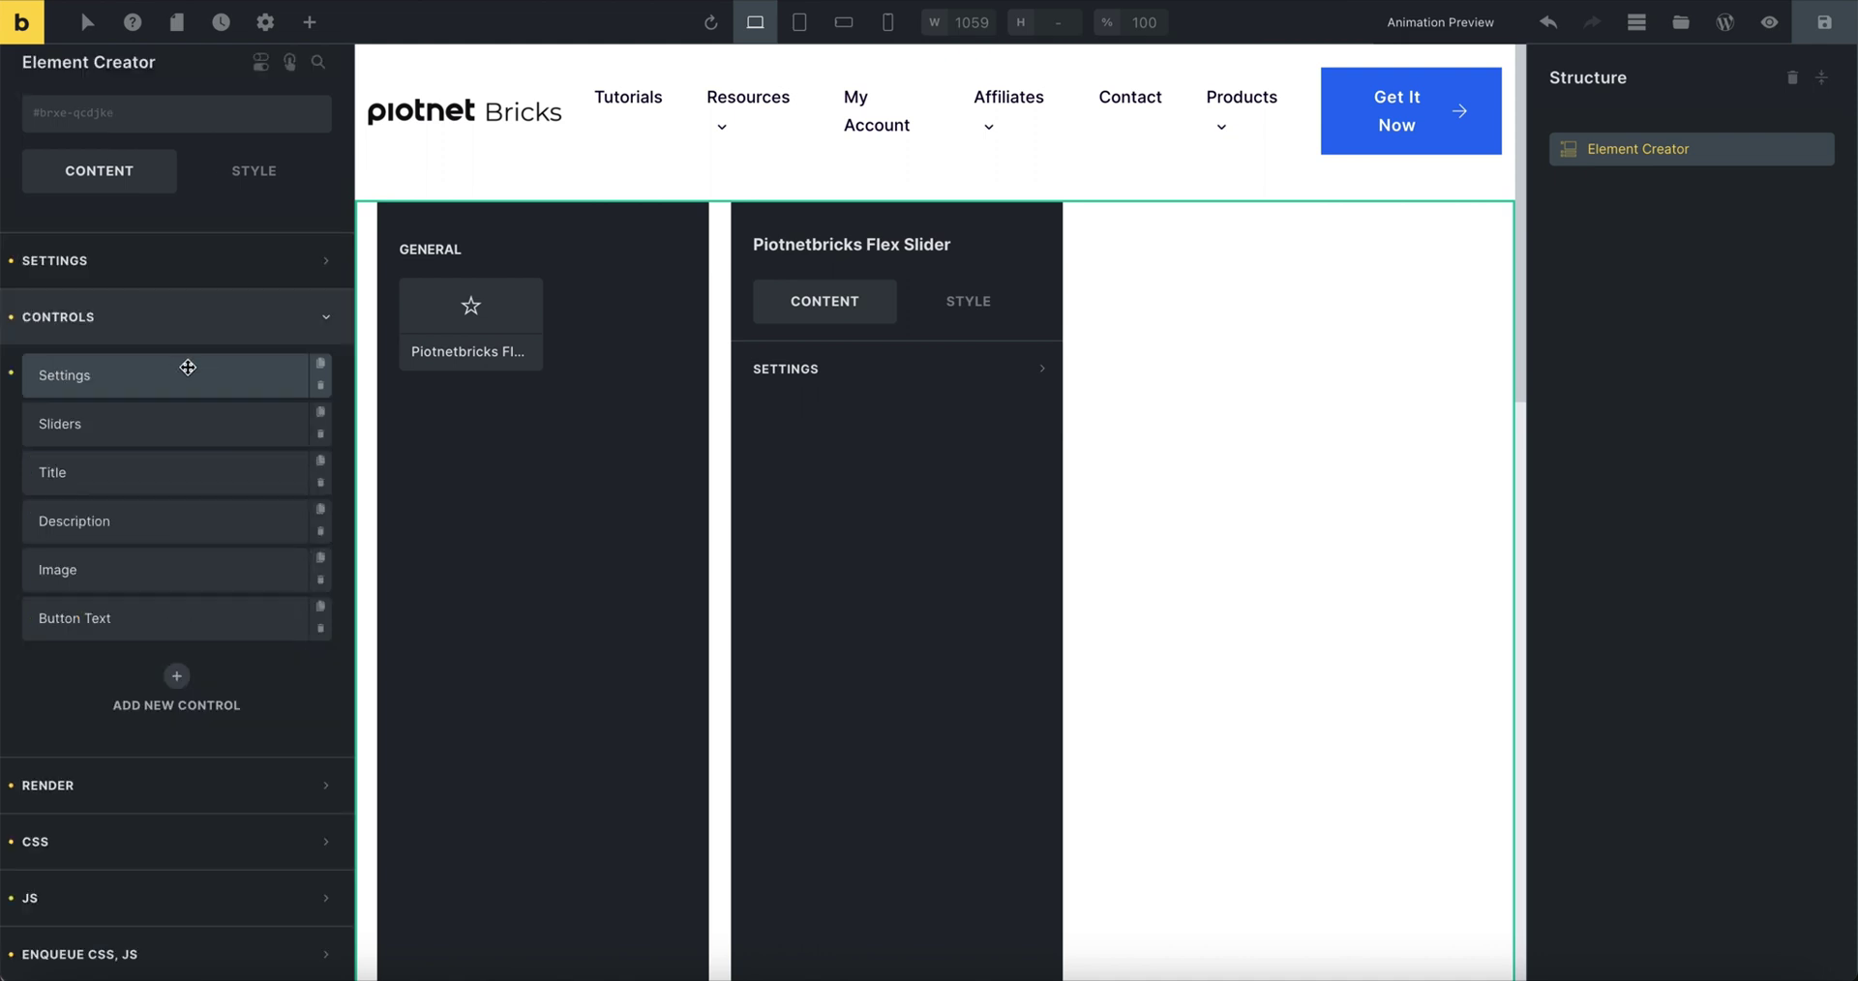
Step: Add a Link control after Button Text, named button_link and labelled Button Link
left_click(167, 682)
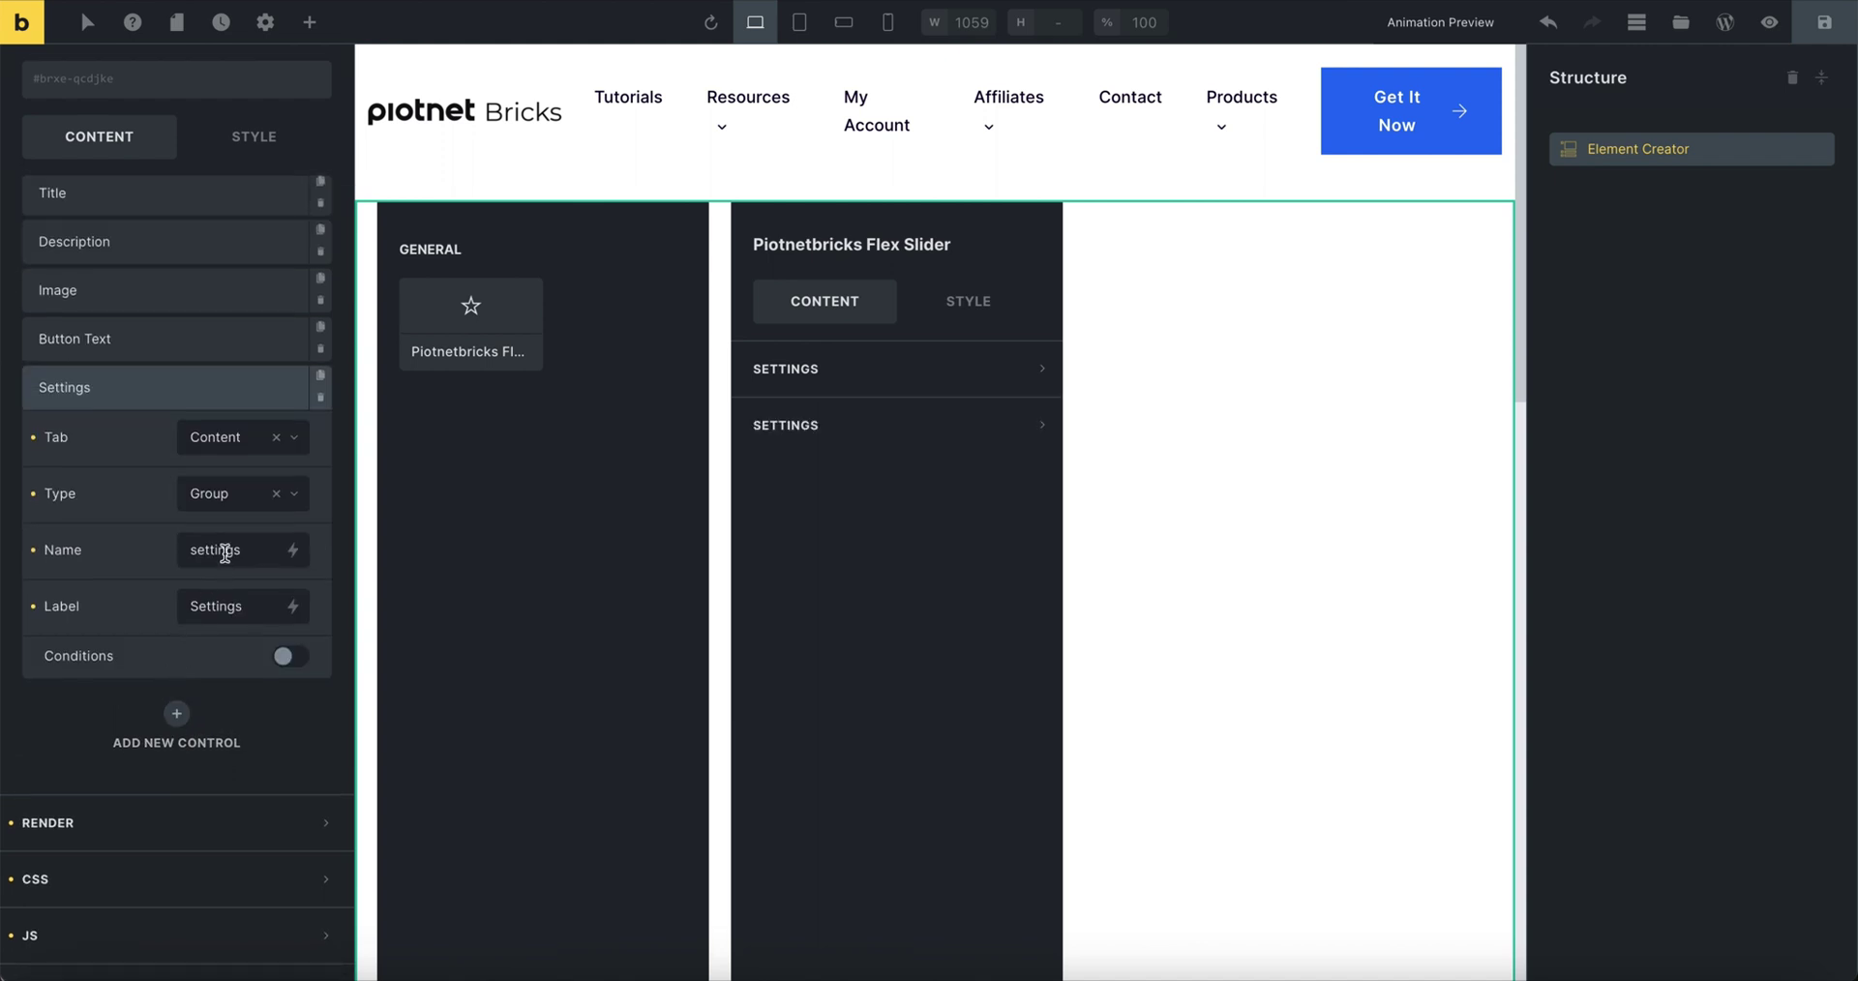
left_click(245, 501)
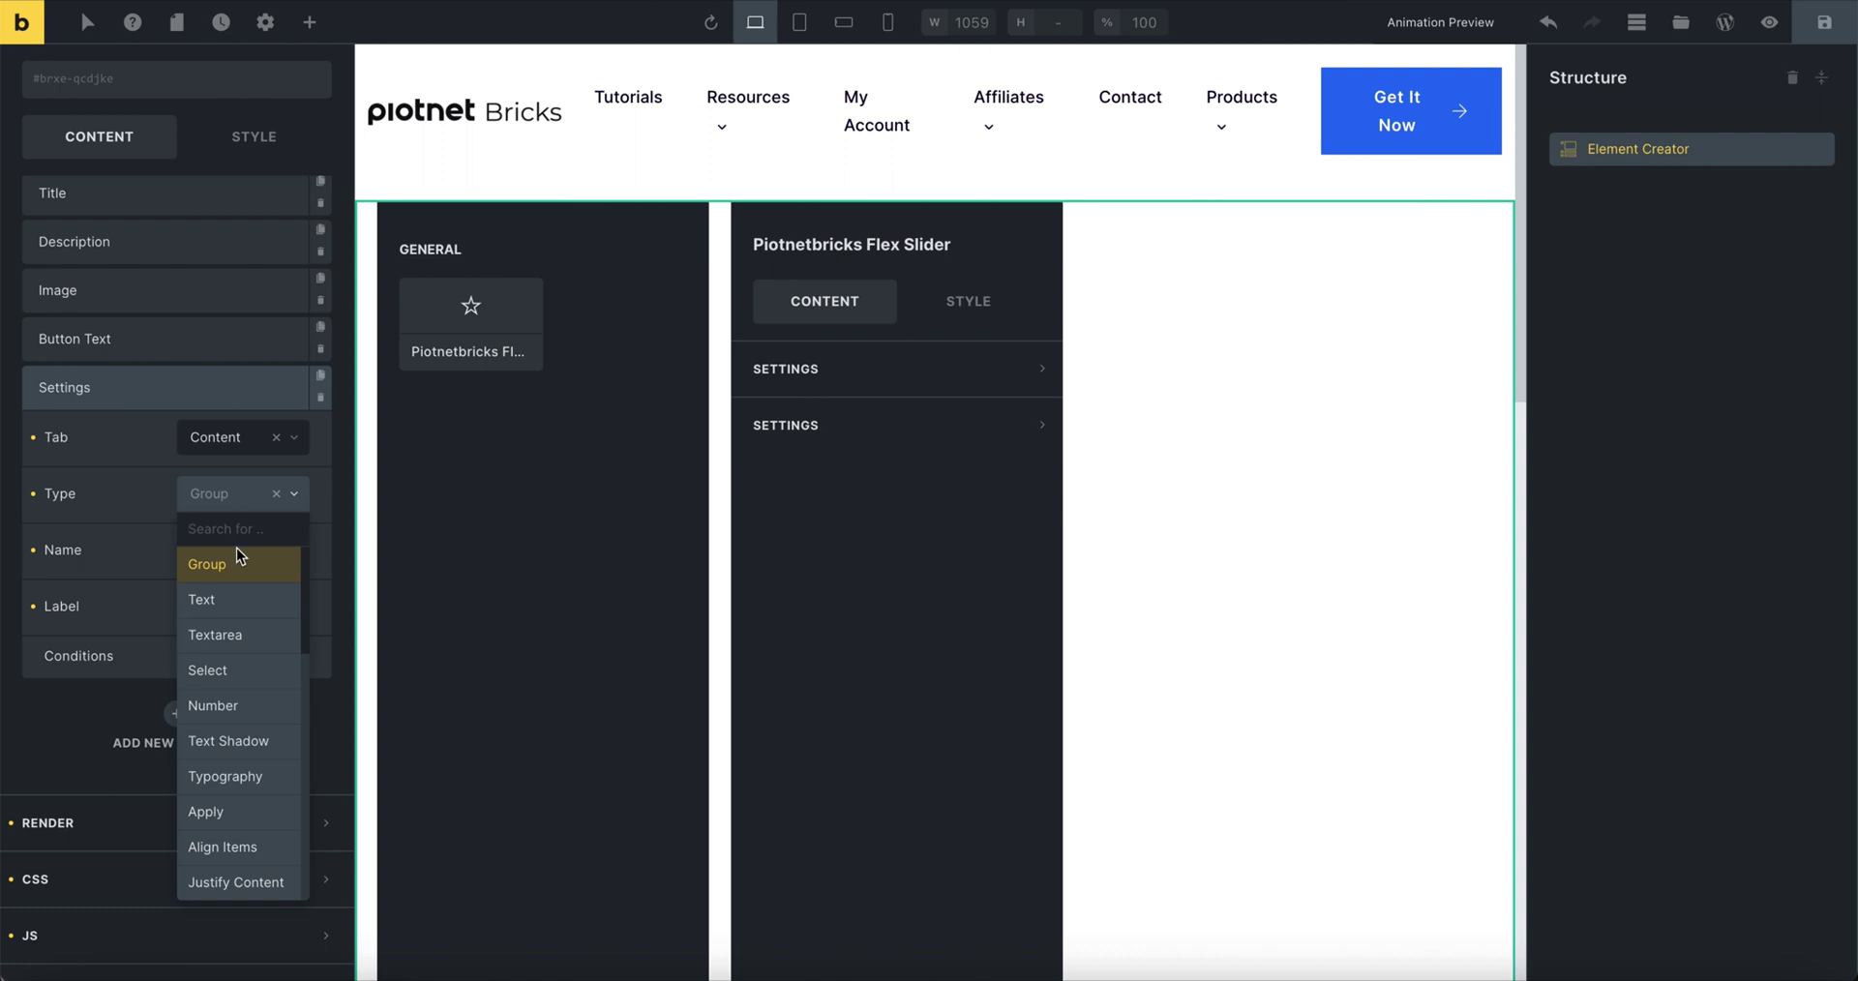
type("link")
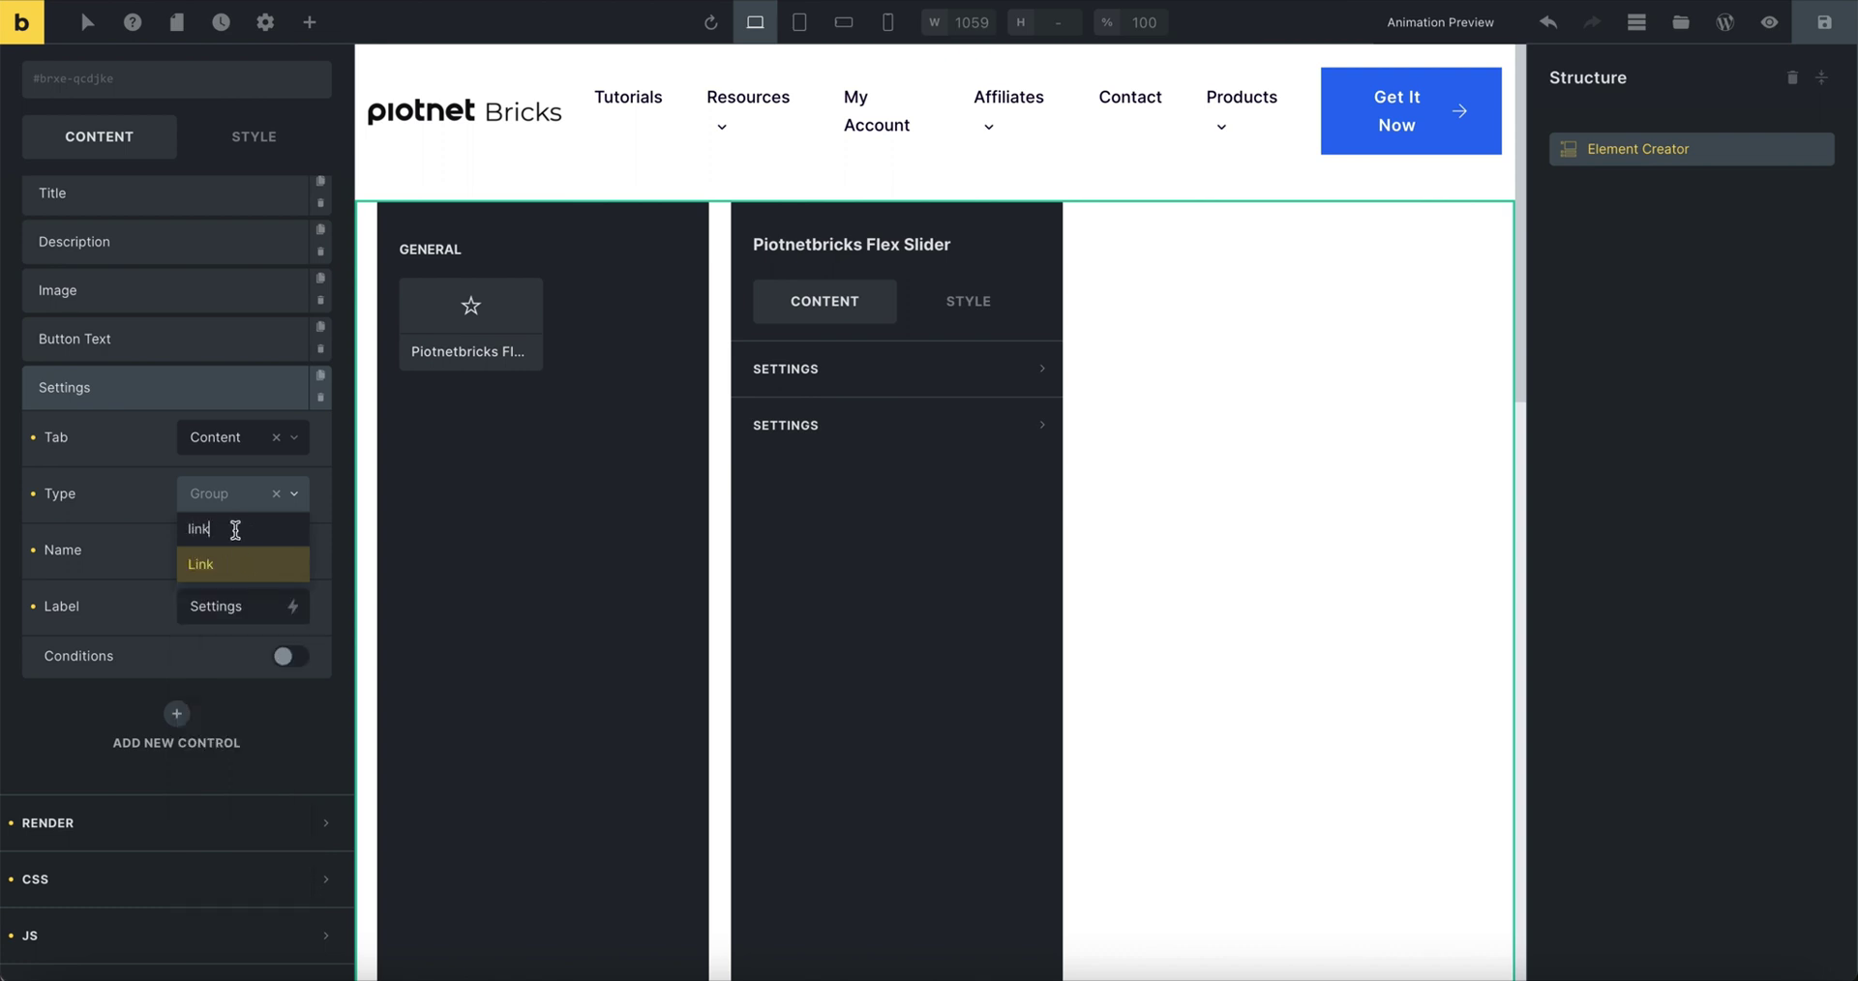
left_click(225, 567)
double_click(231, 553)
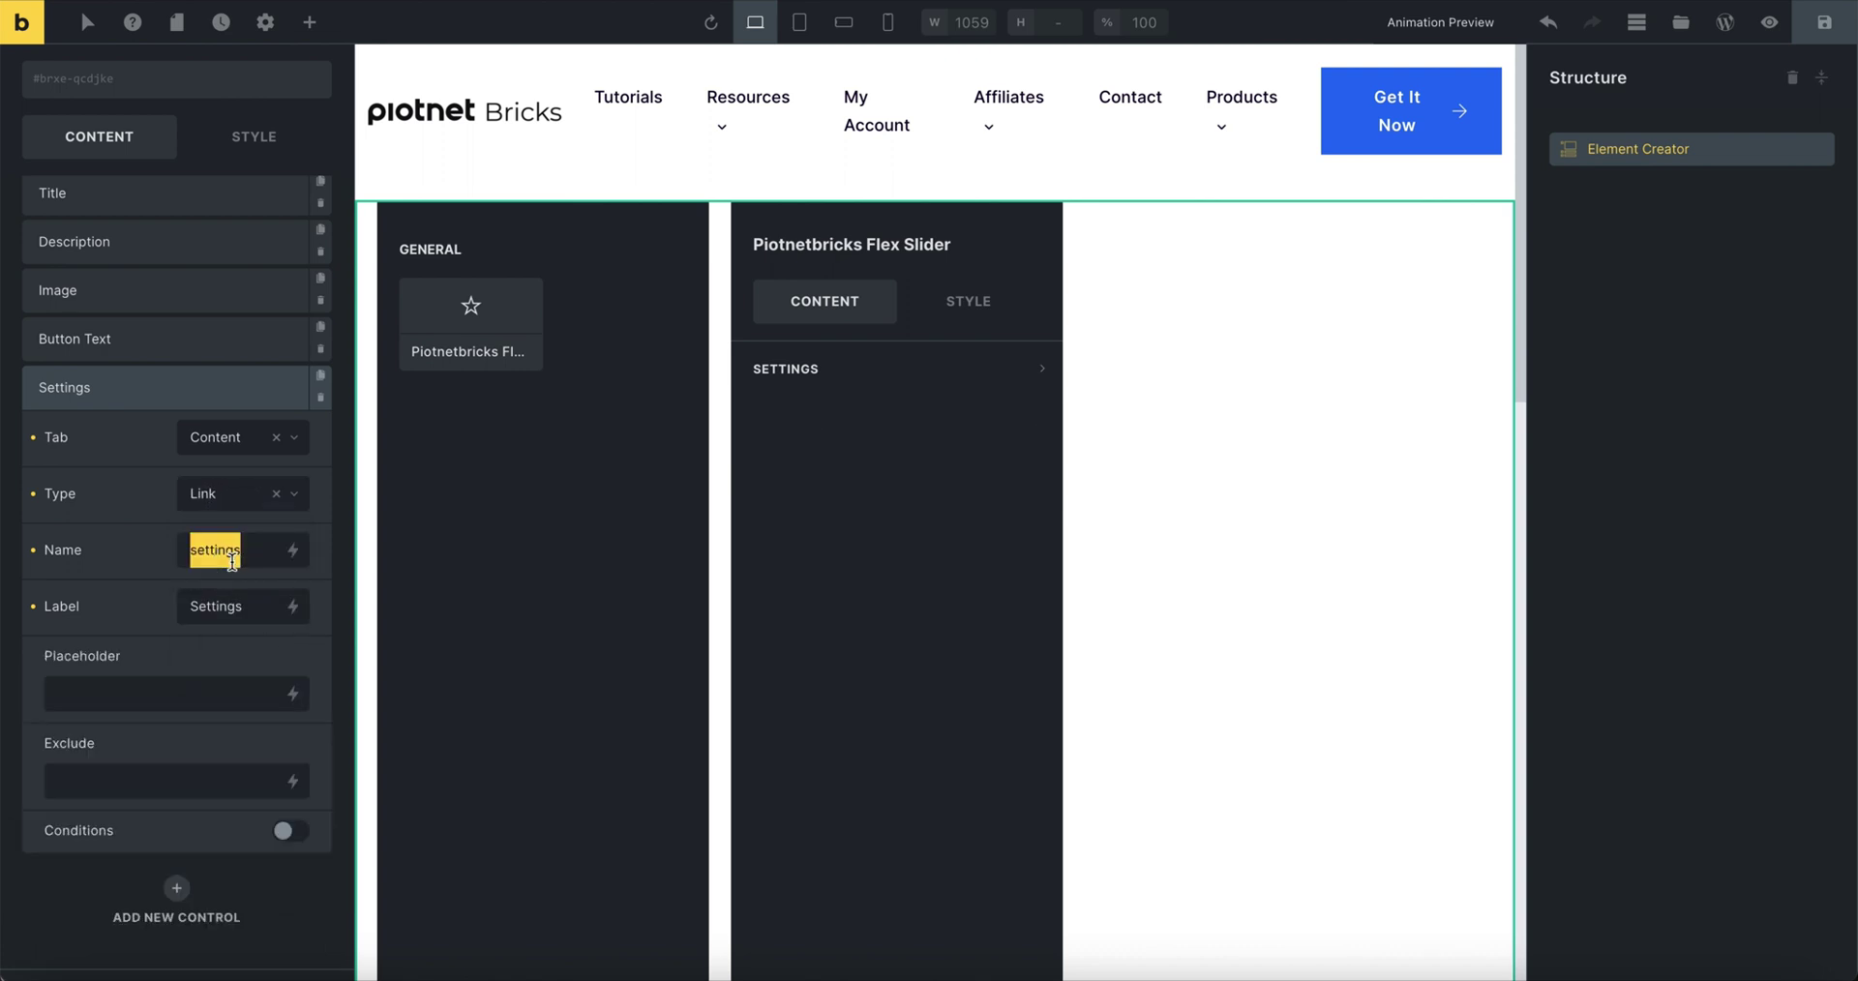
type("button_link")
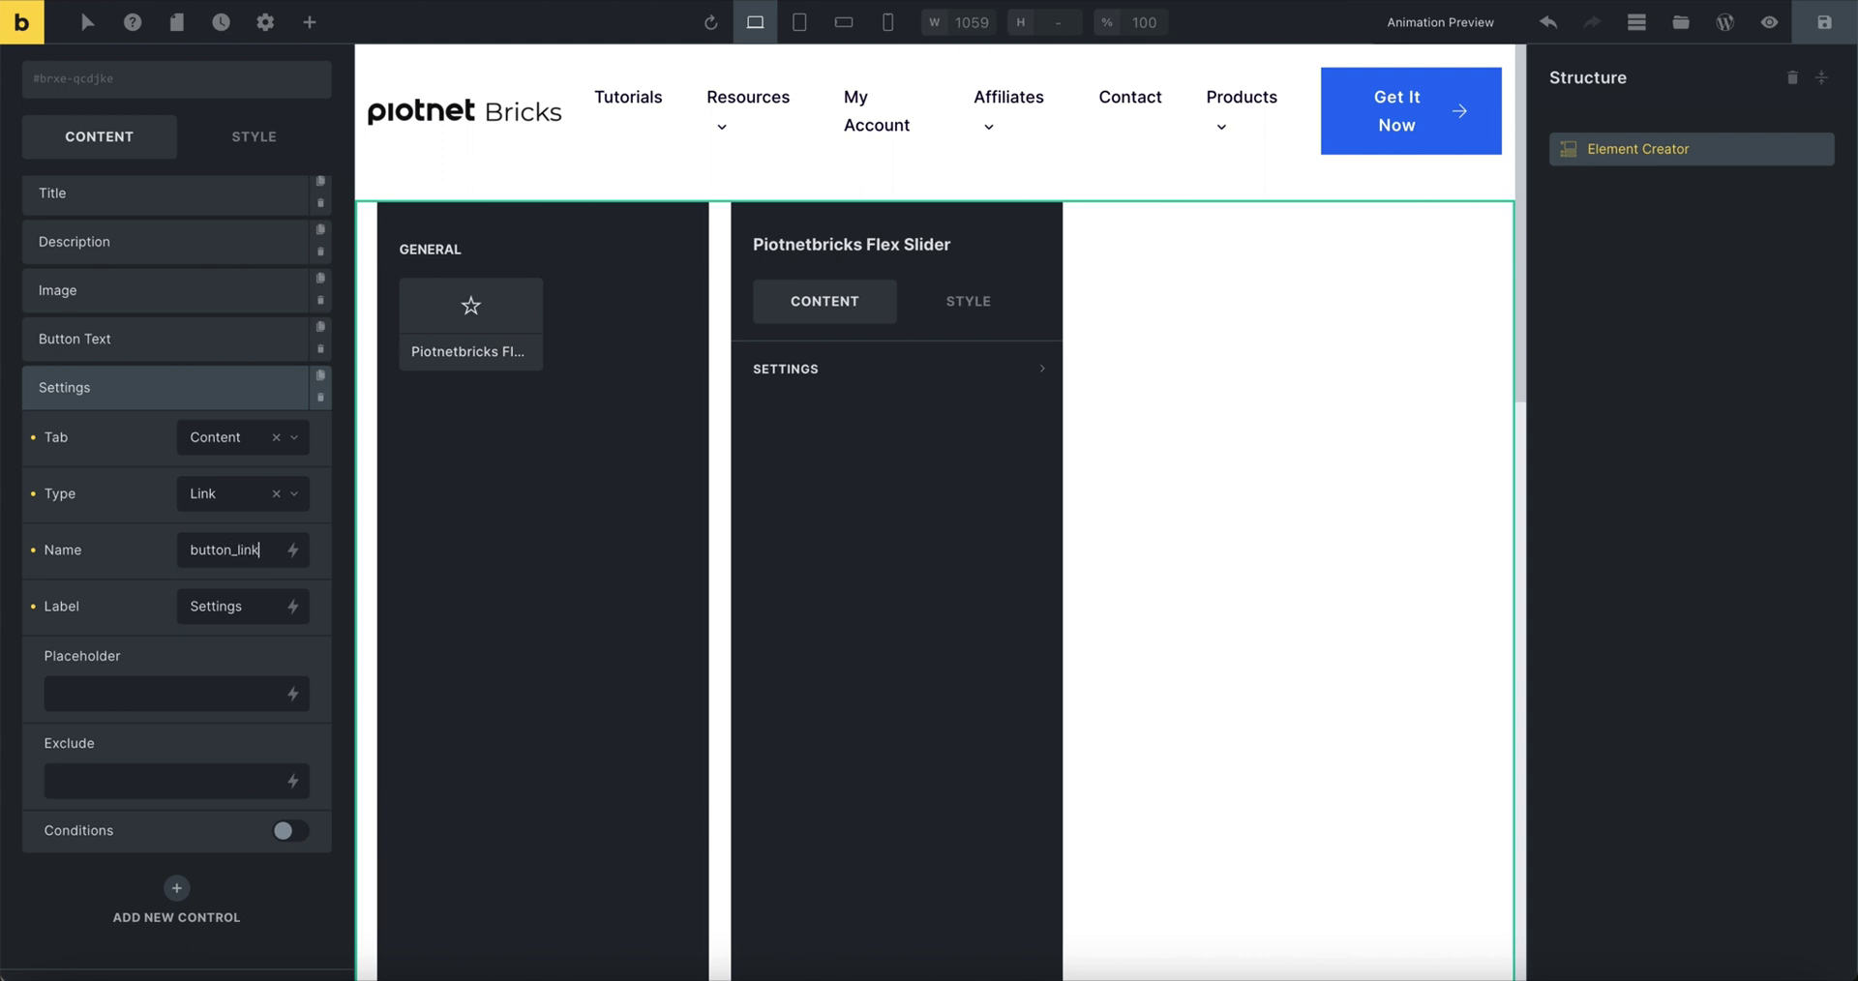
key("Tab")
type("But")
left_click(219, 397)
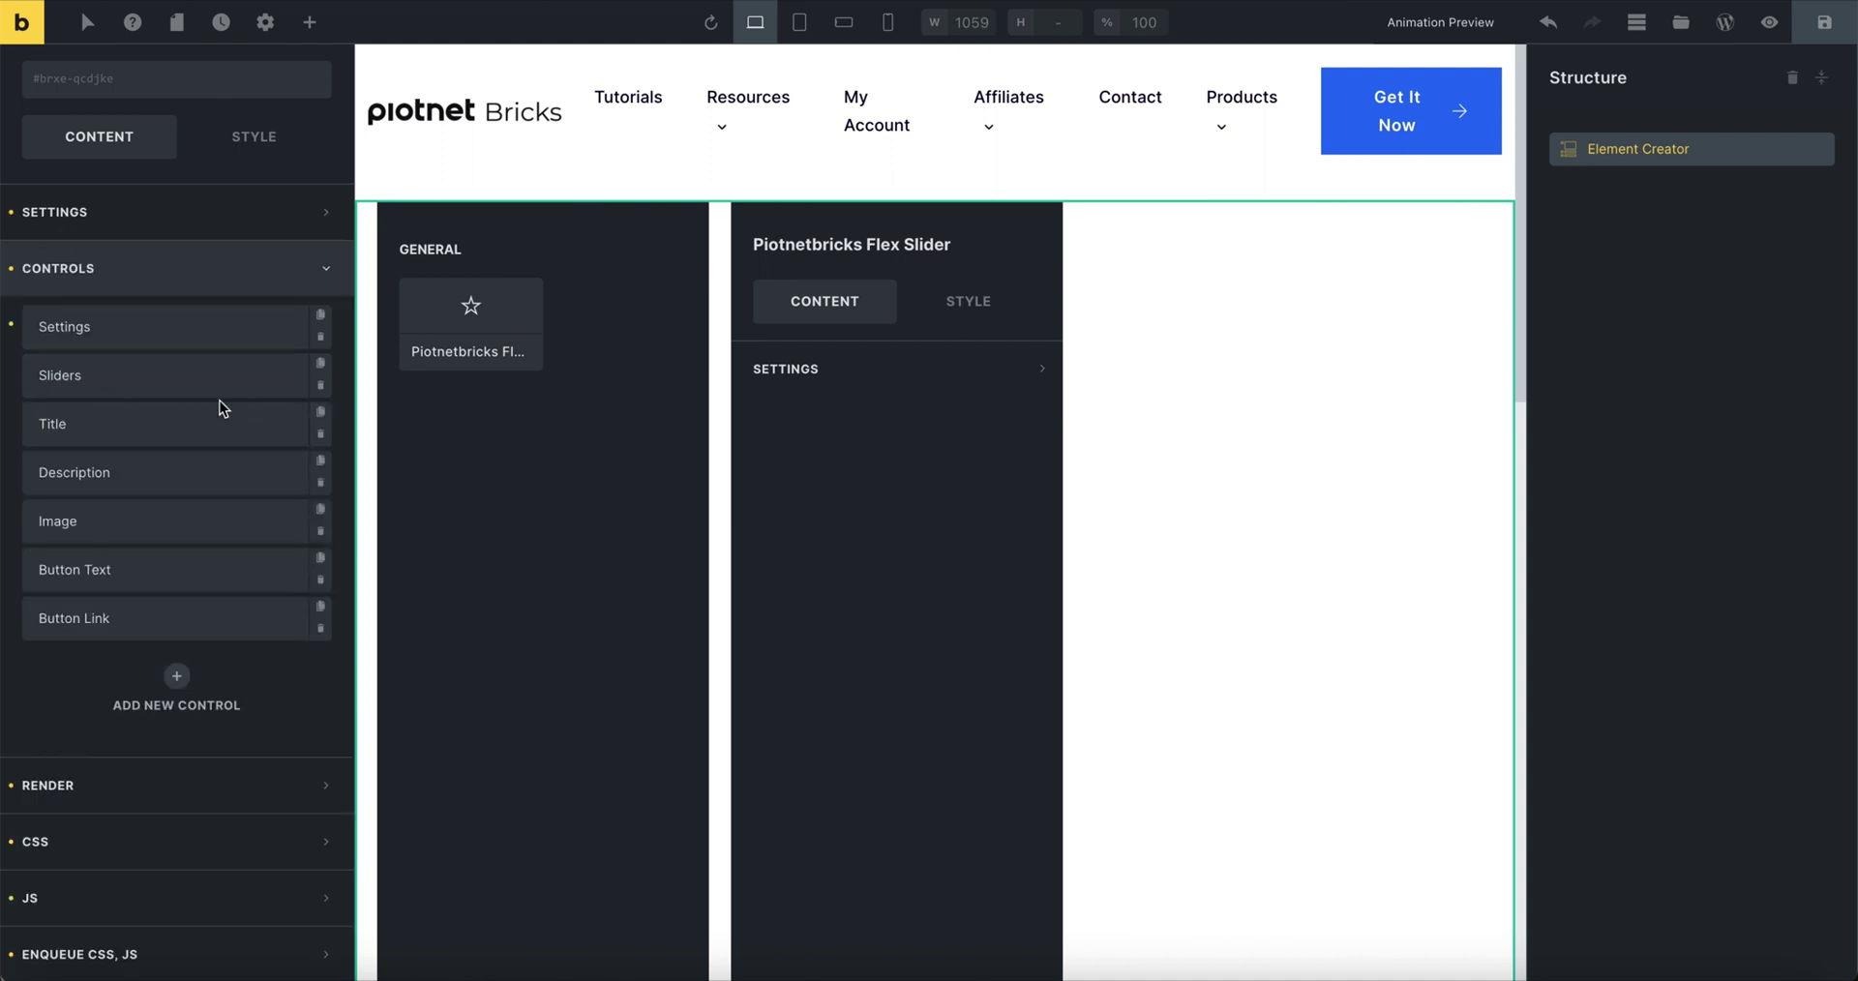
Step: Add a new control after Button Link and set its type to Repeater End
left_click(195, 674)
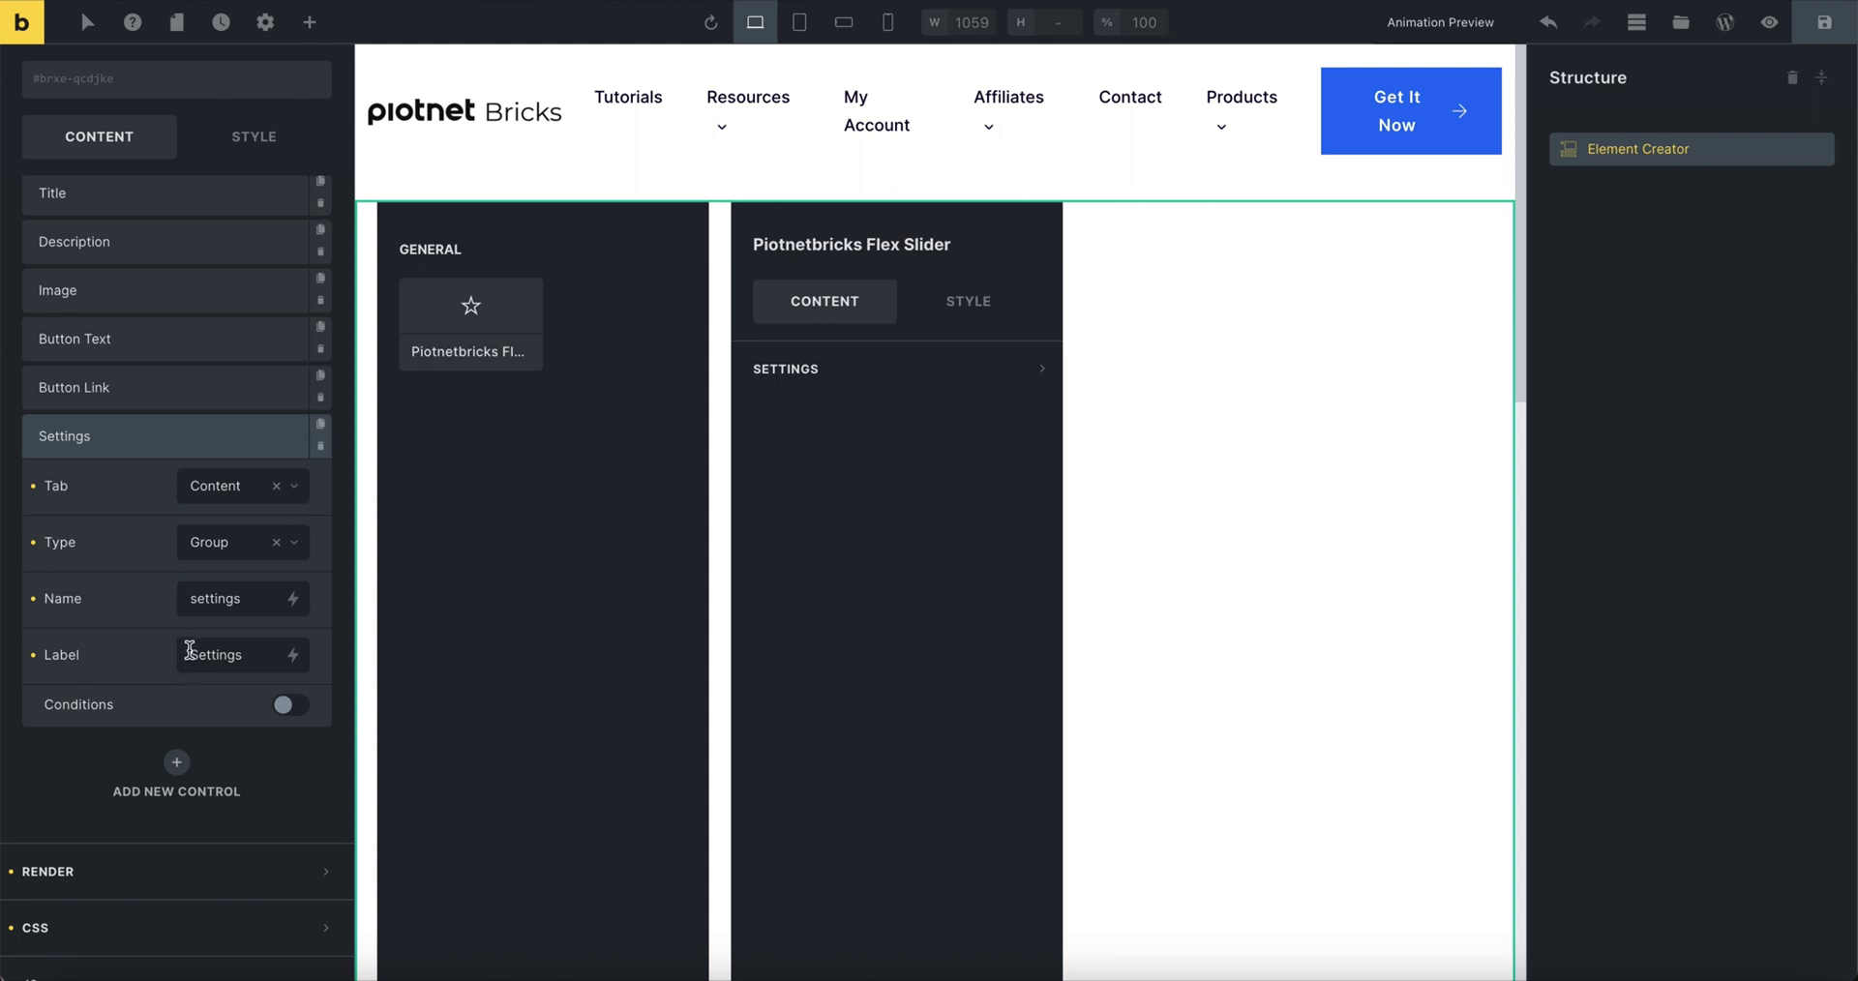
scroll(97, 281, "up", 3)
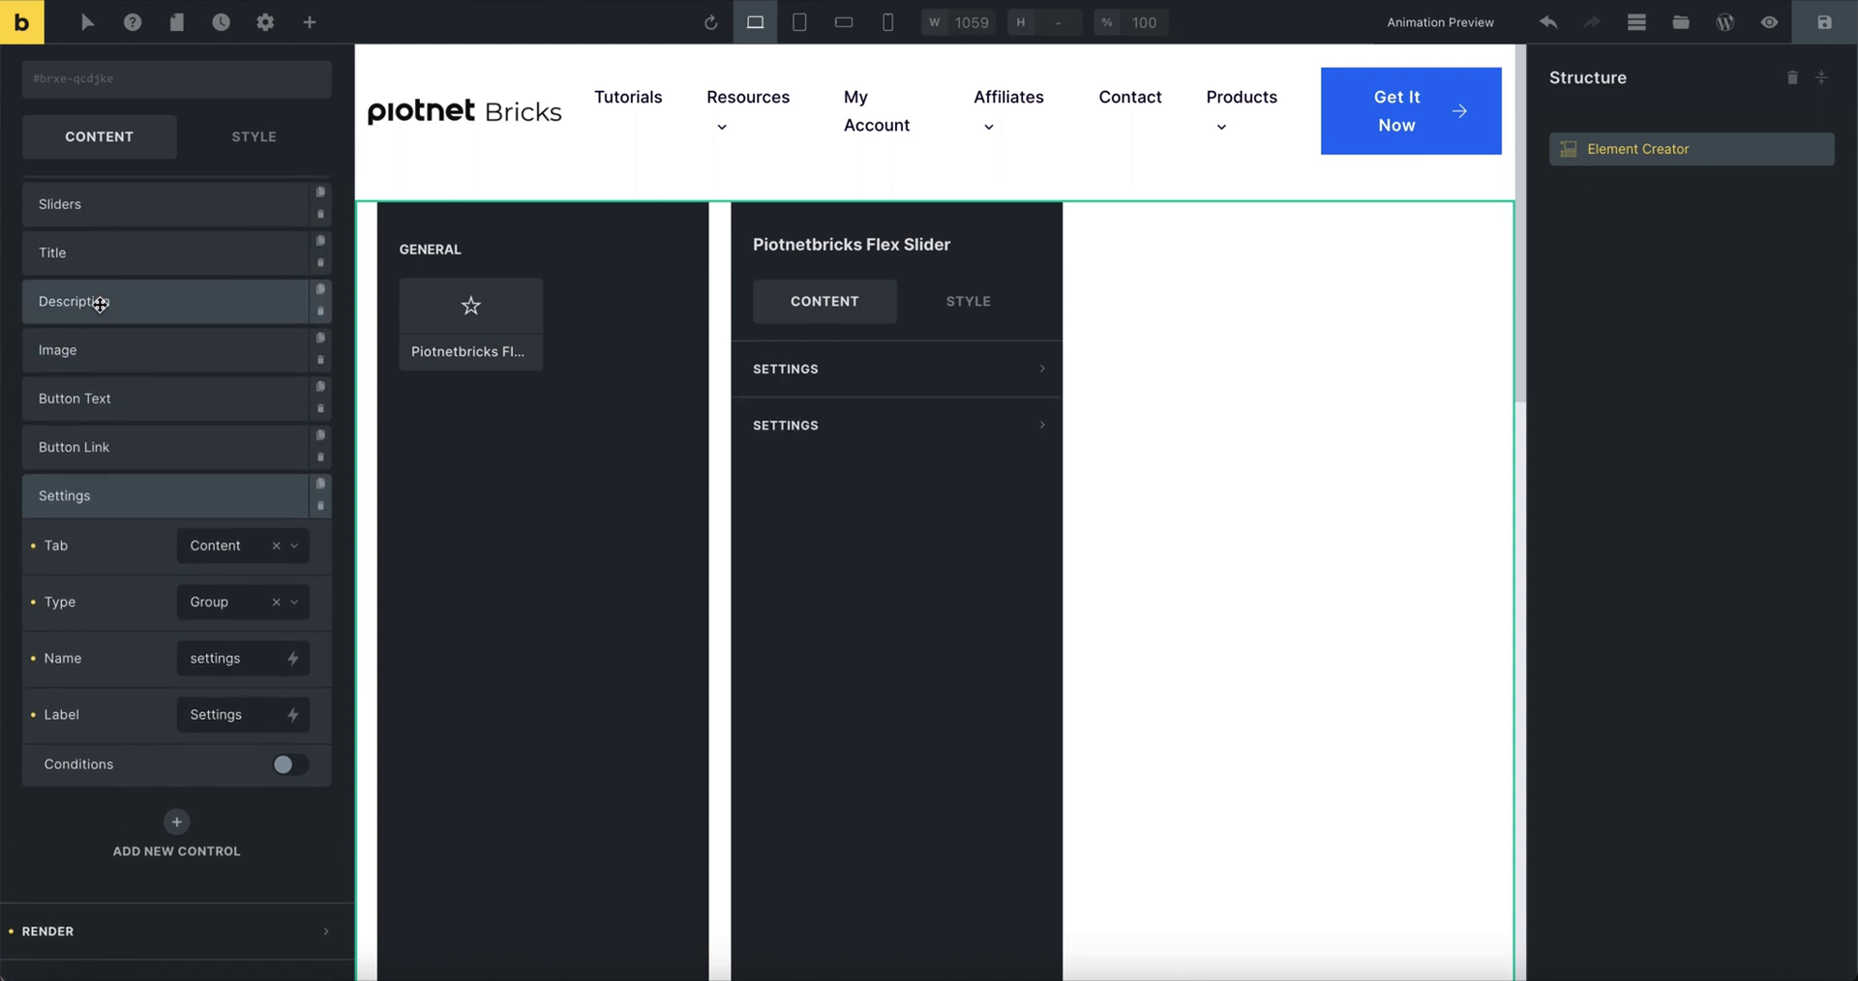
left_click(110, 277)
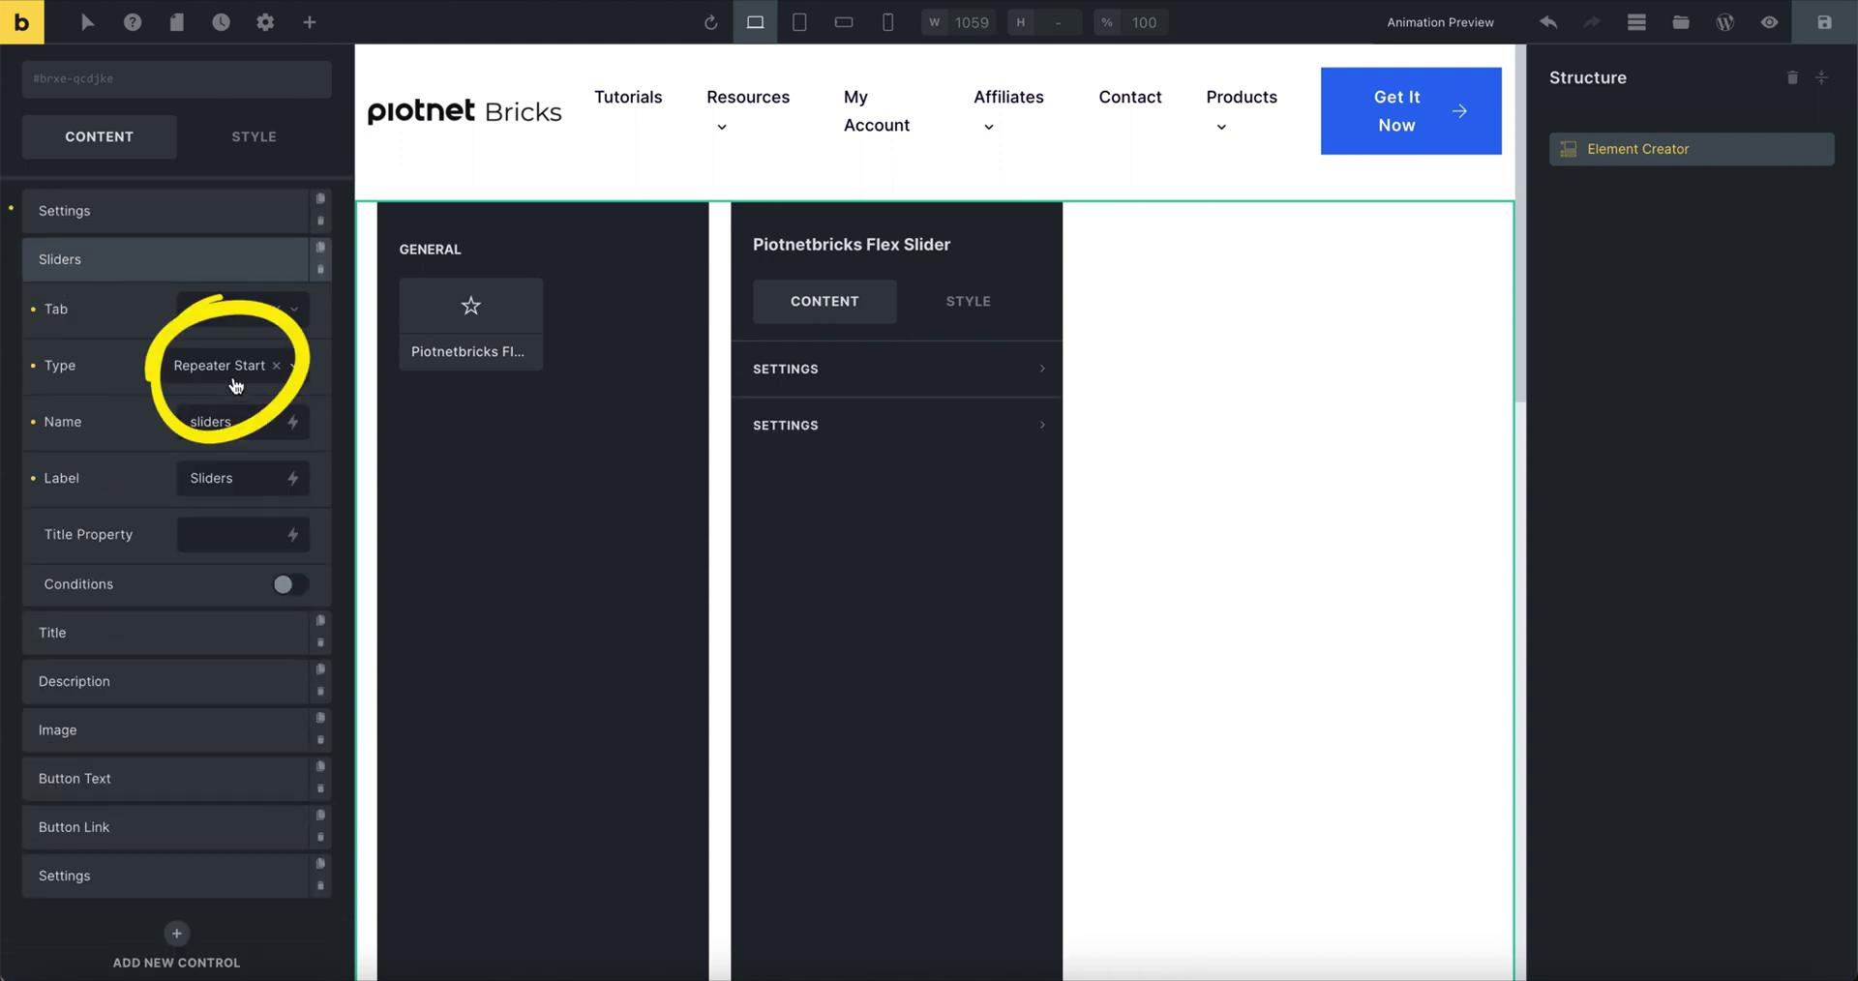
left_click(136, 876)
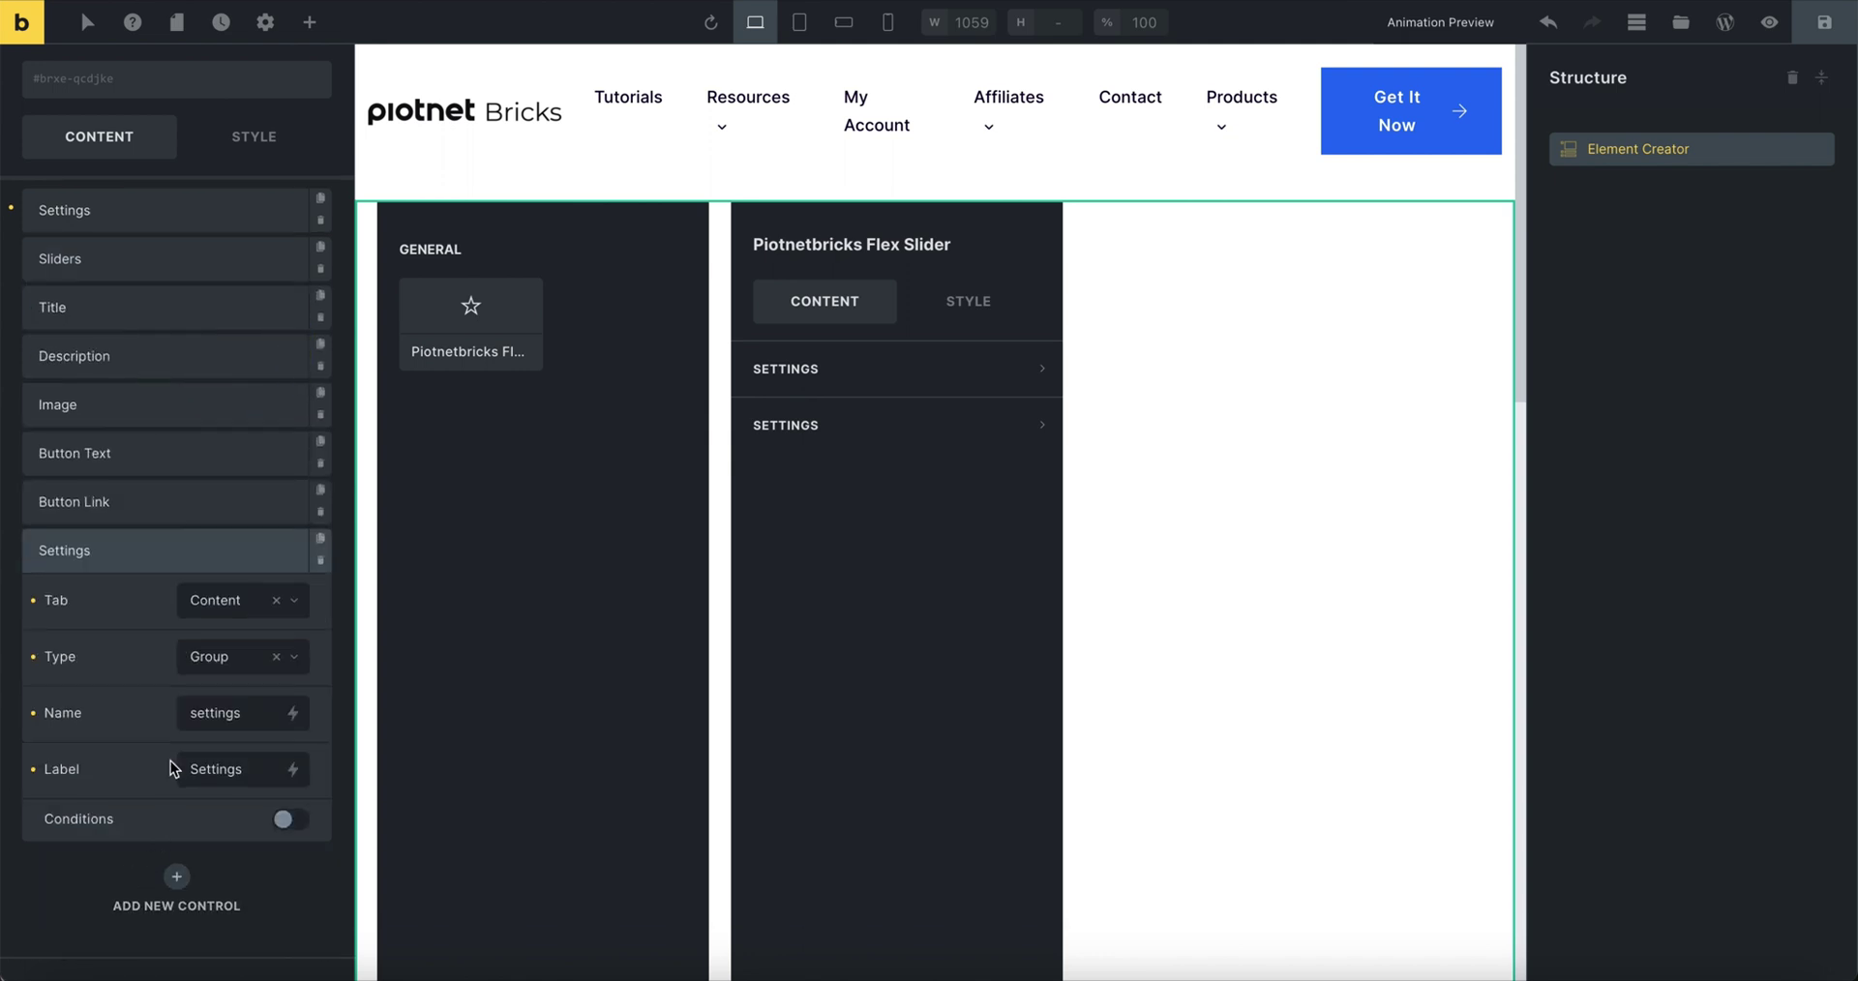
scroll(170, 760, "down", 1)
left_click(237, 621)
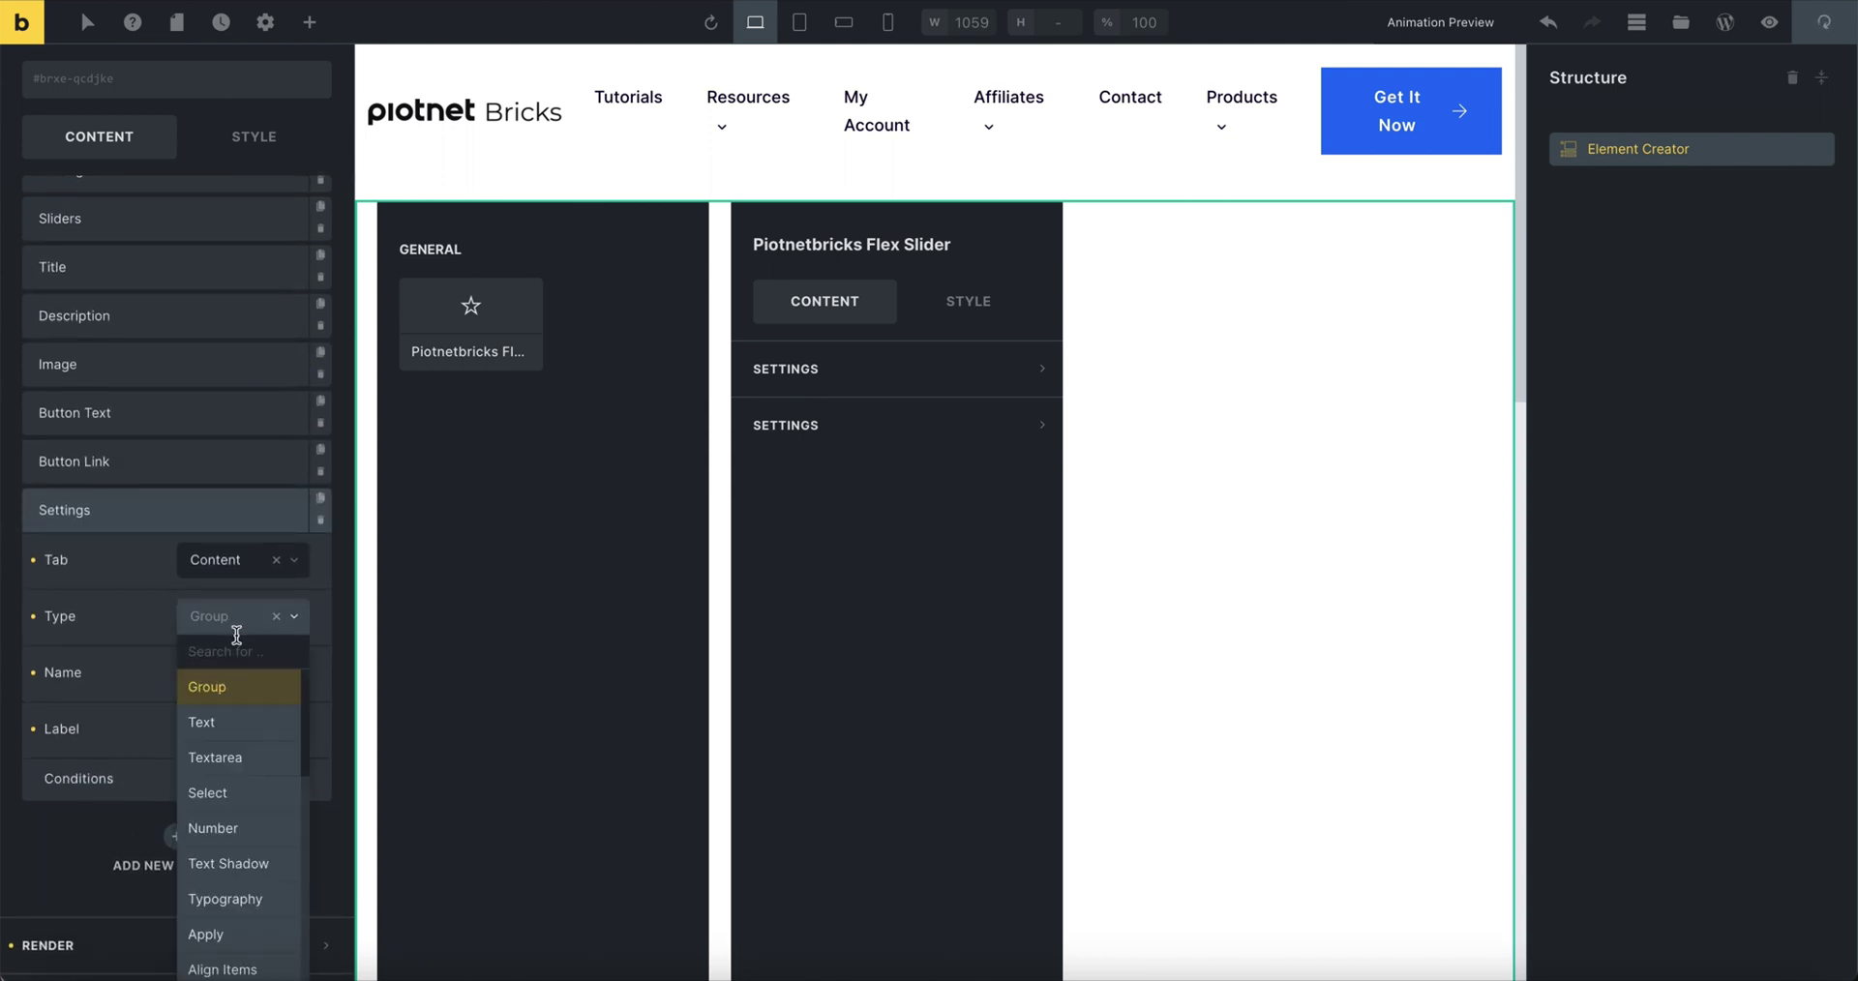
type("re")
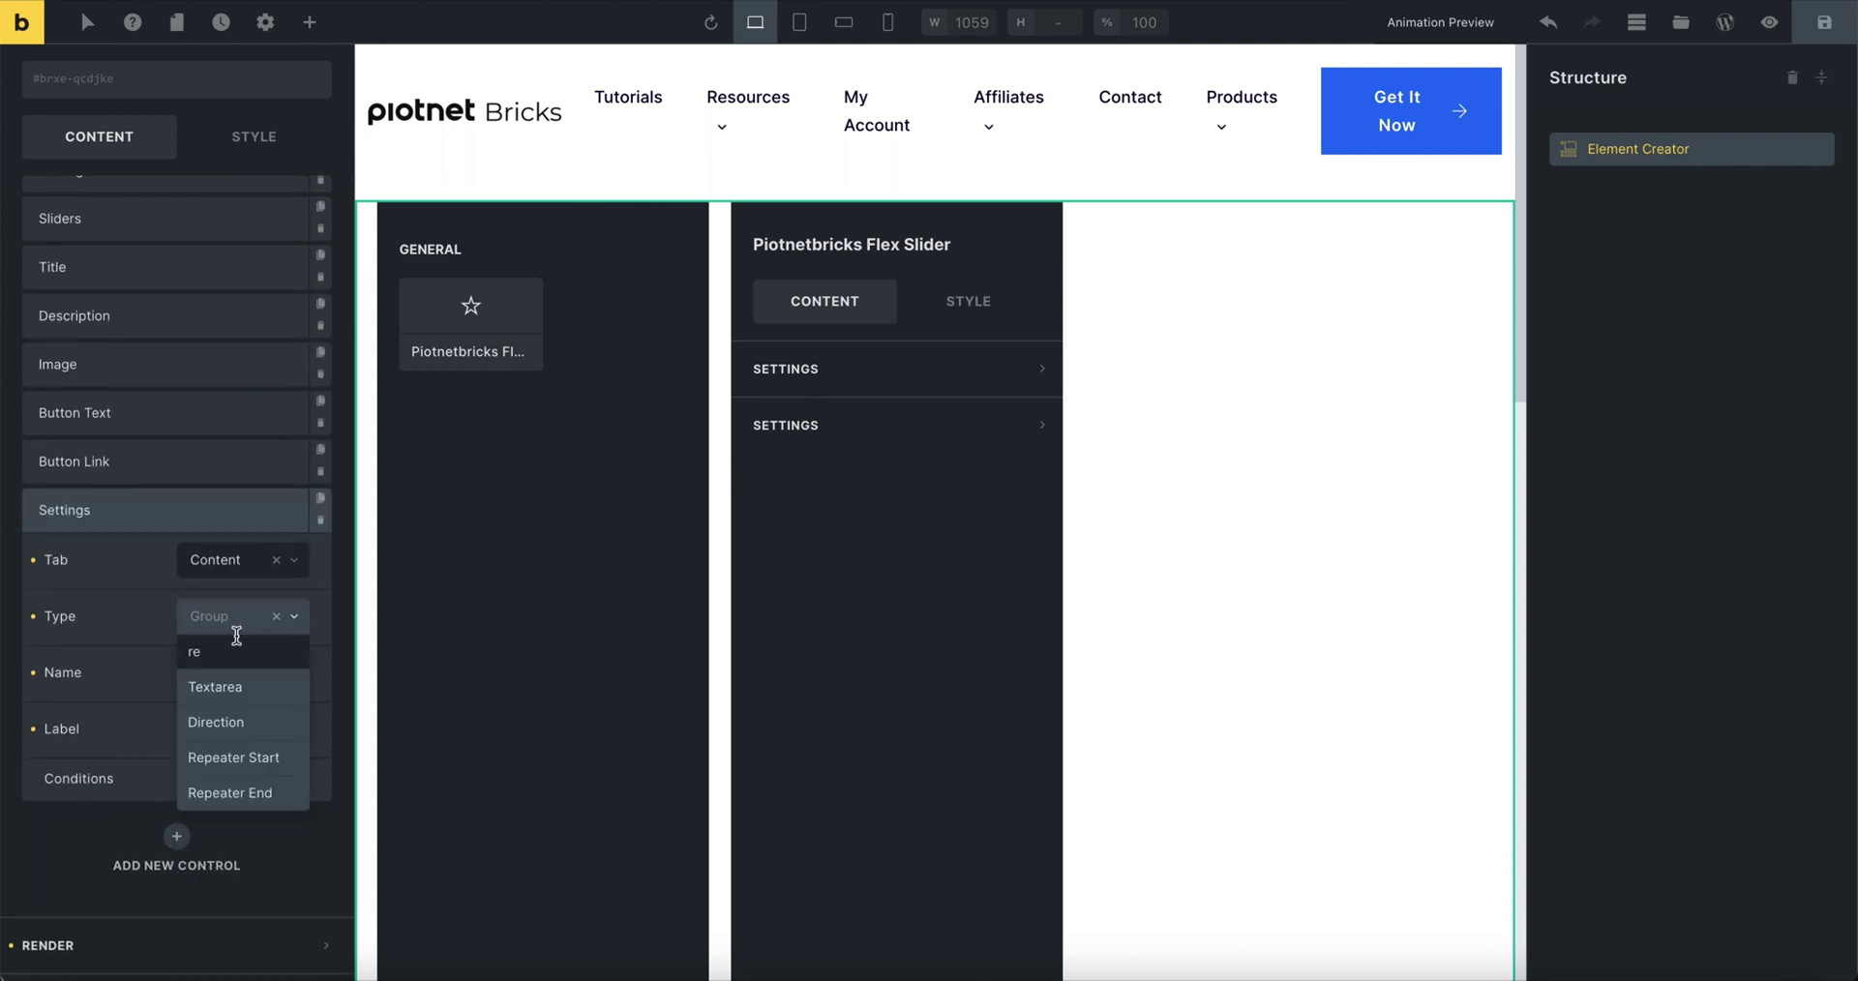
left_click(270, 794)
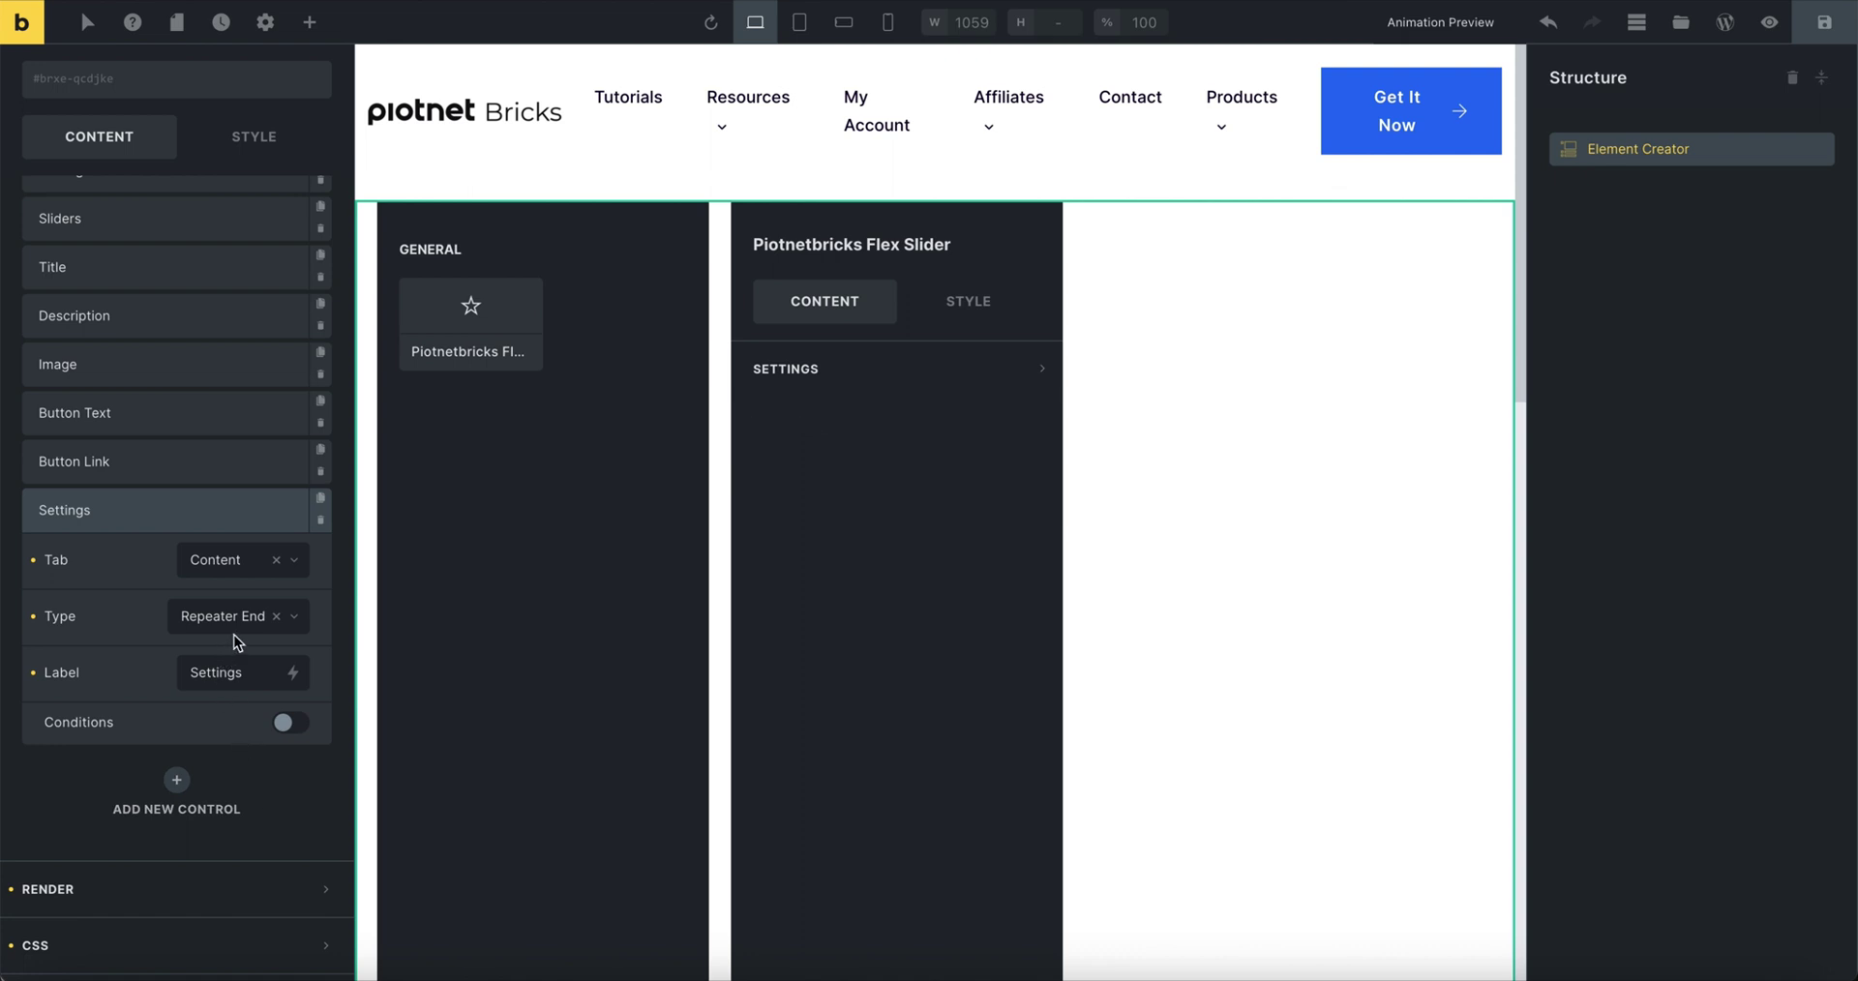
Step: Label the Repeater End control End Sliders and save the page
double_click(229, 675)
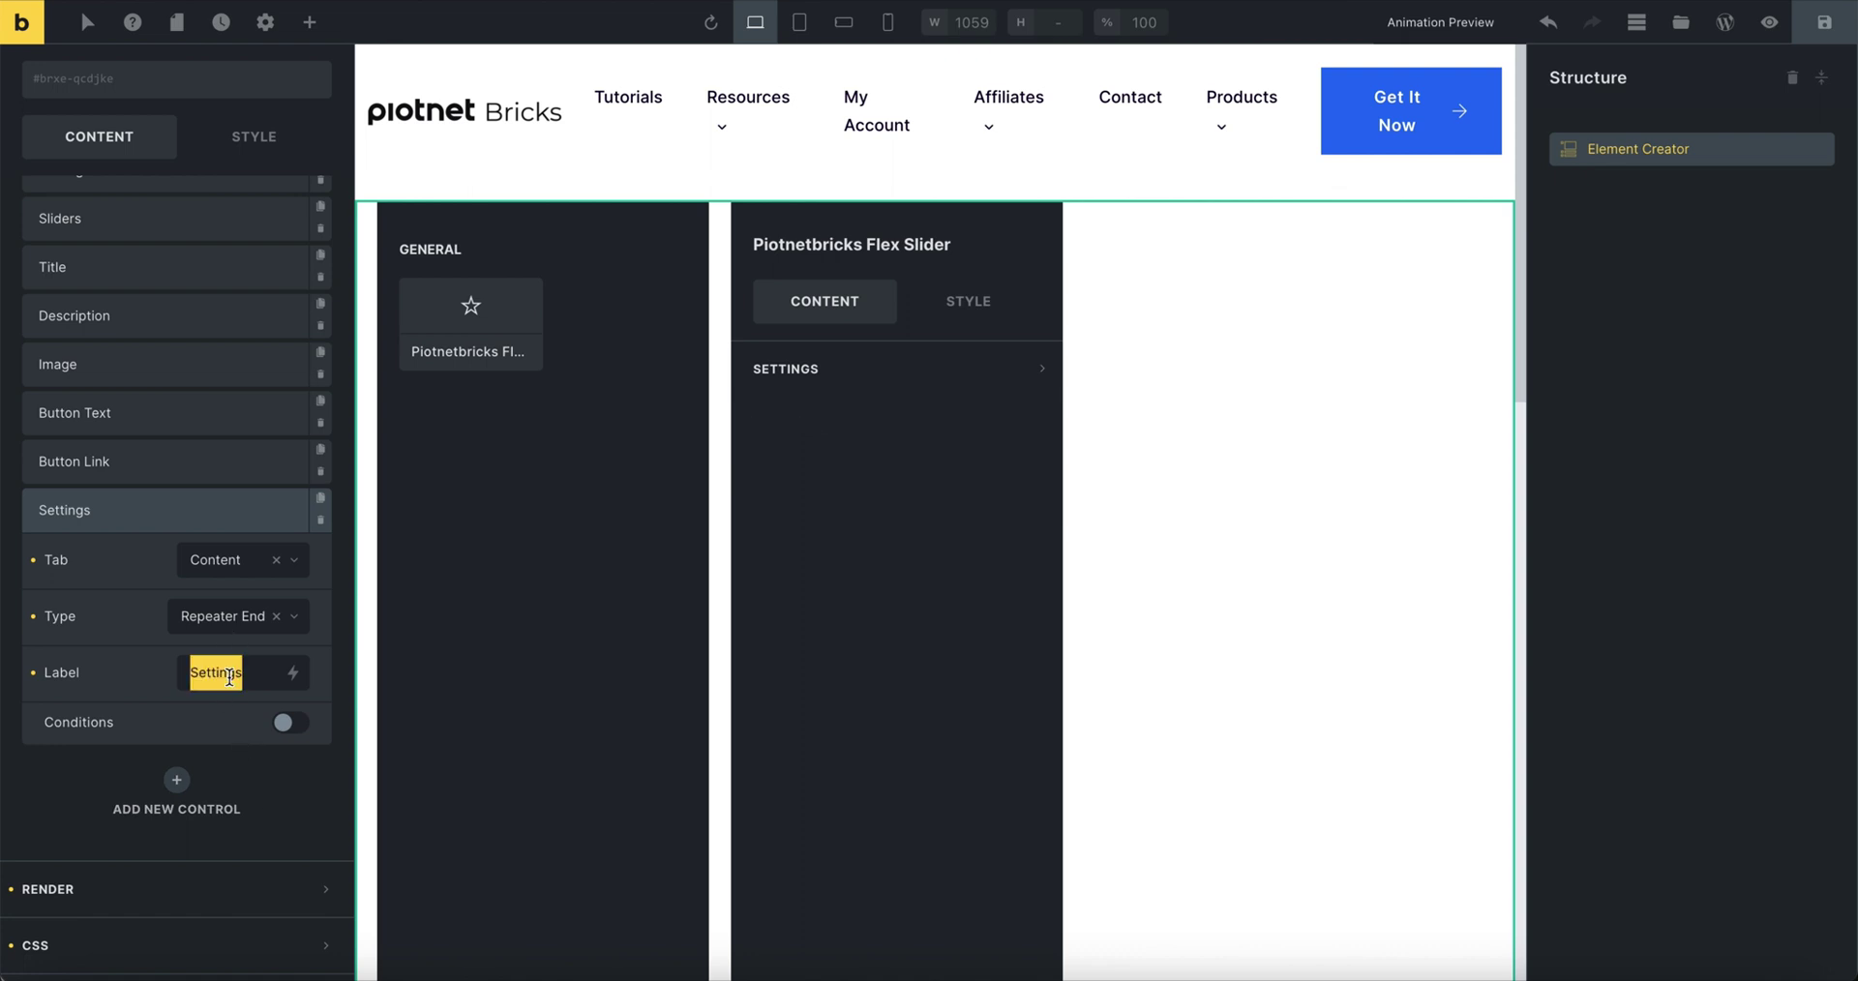
type("End S")
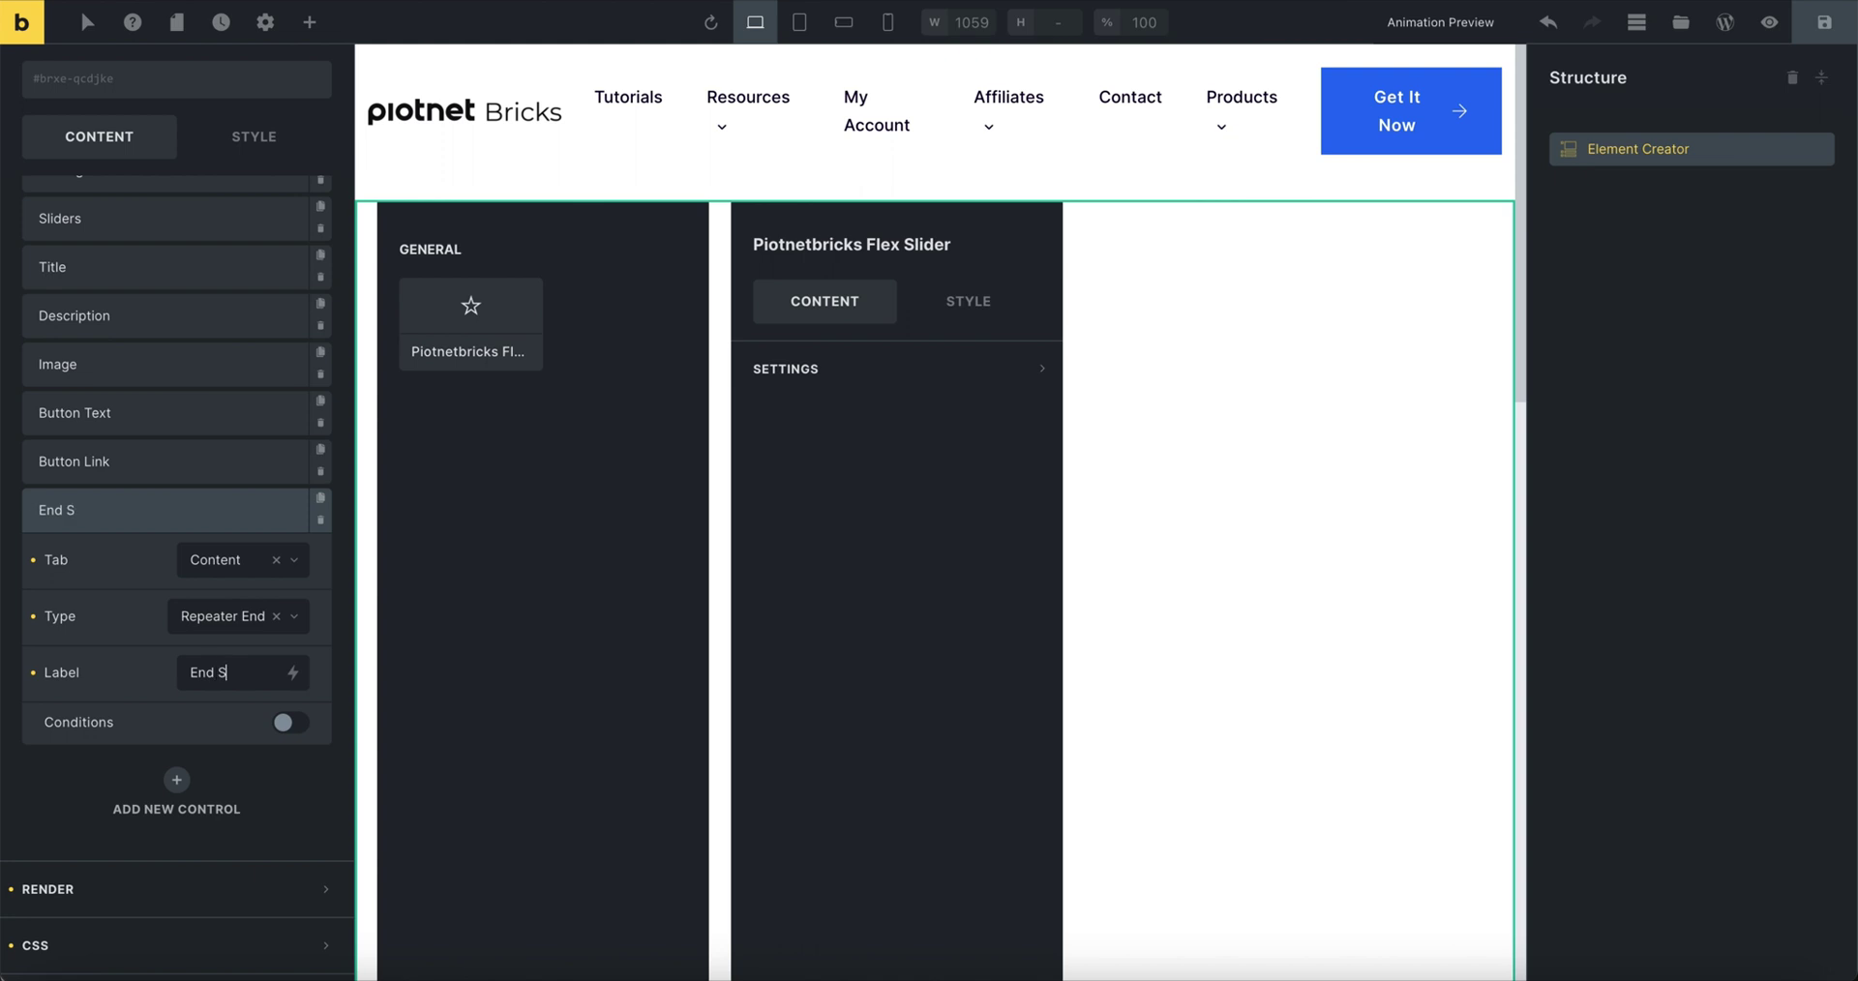
type("liders")
left_click(189, 515)
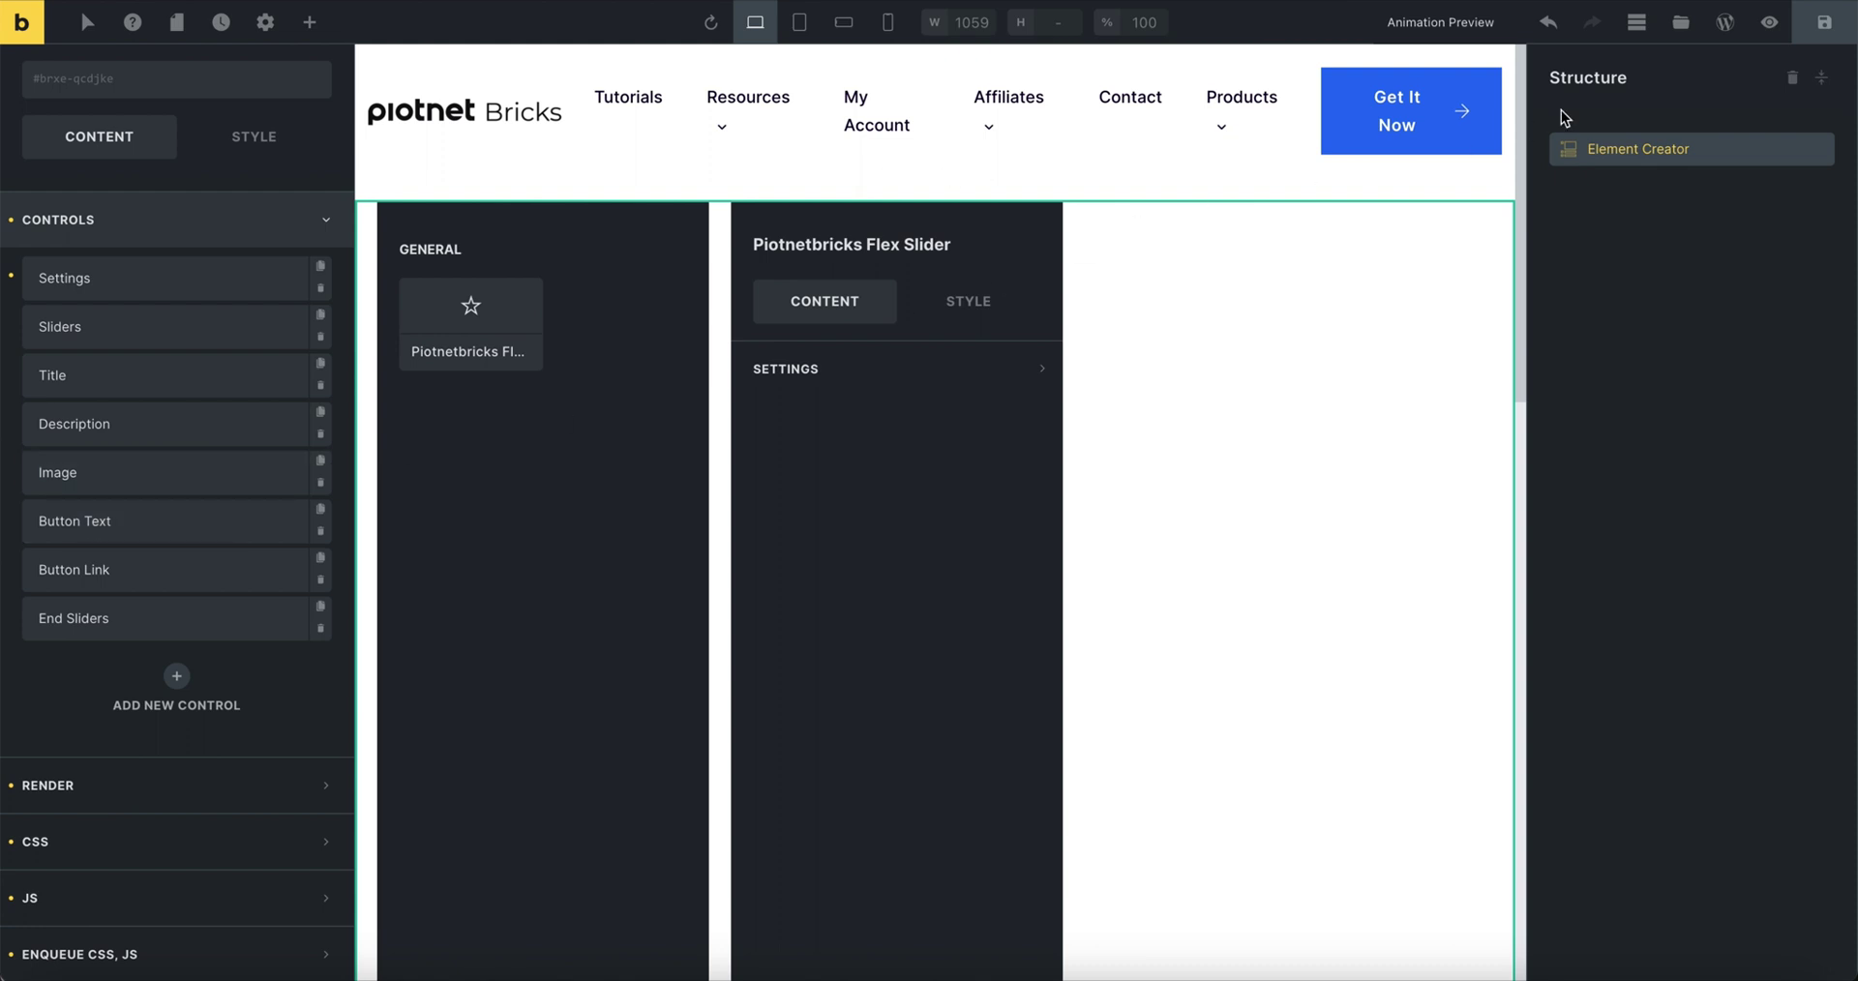
left_click(1825, 23)
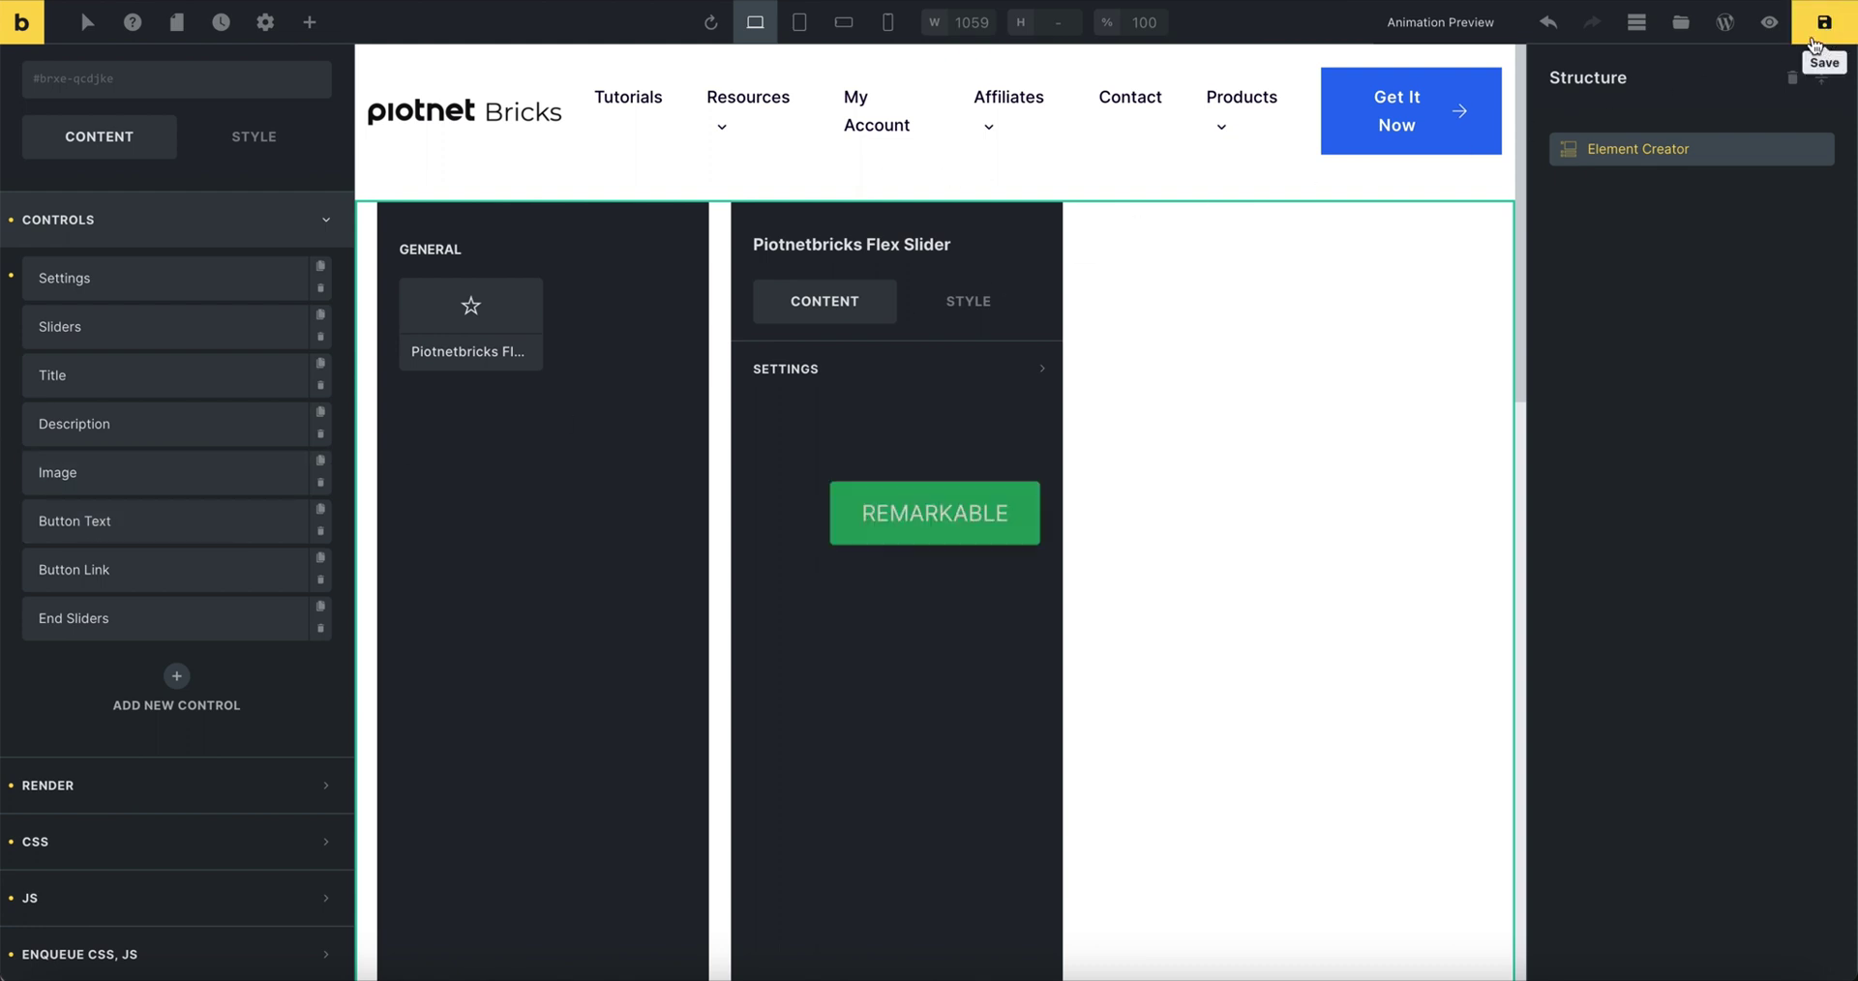
Step: Delete every slide list item except the first from the element's Render code
left_click(174, 785)
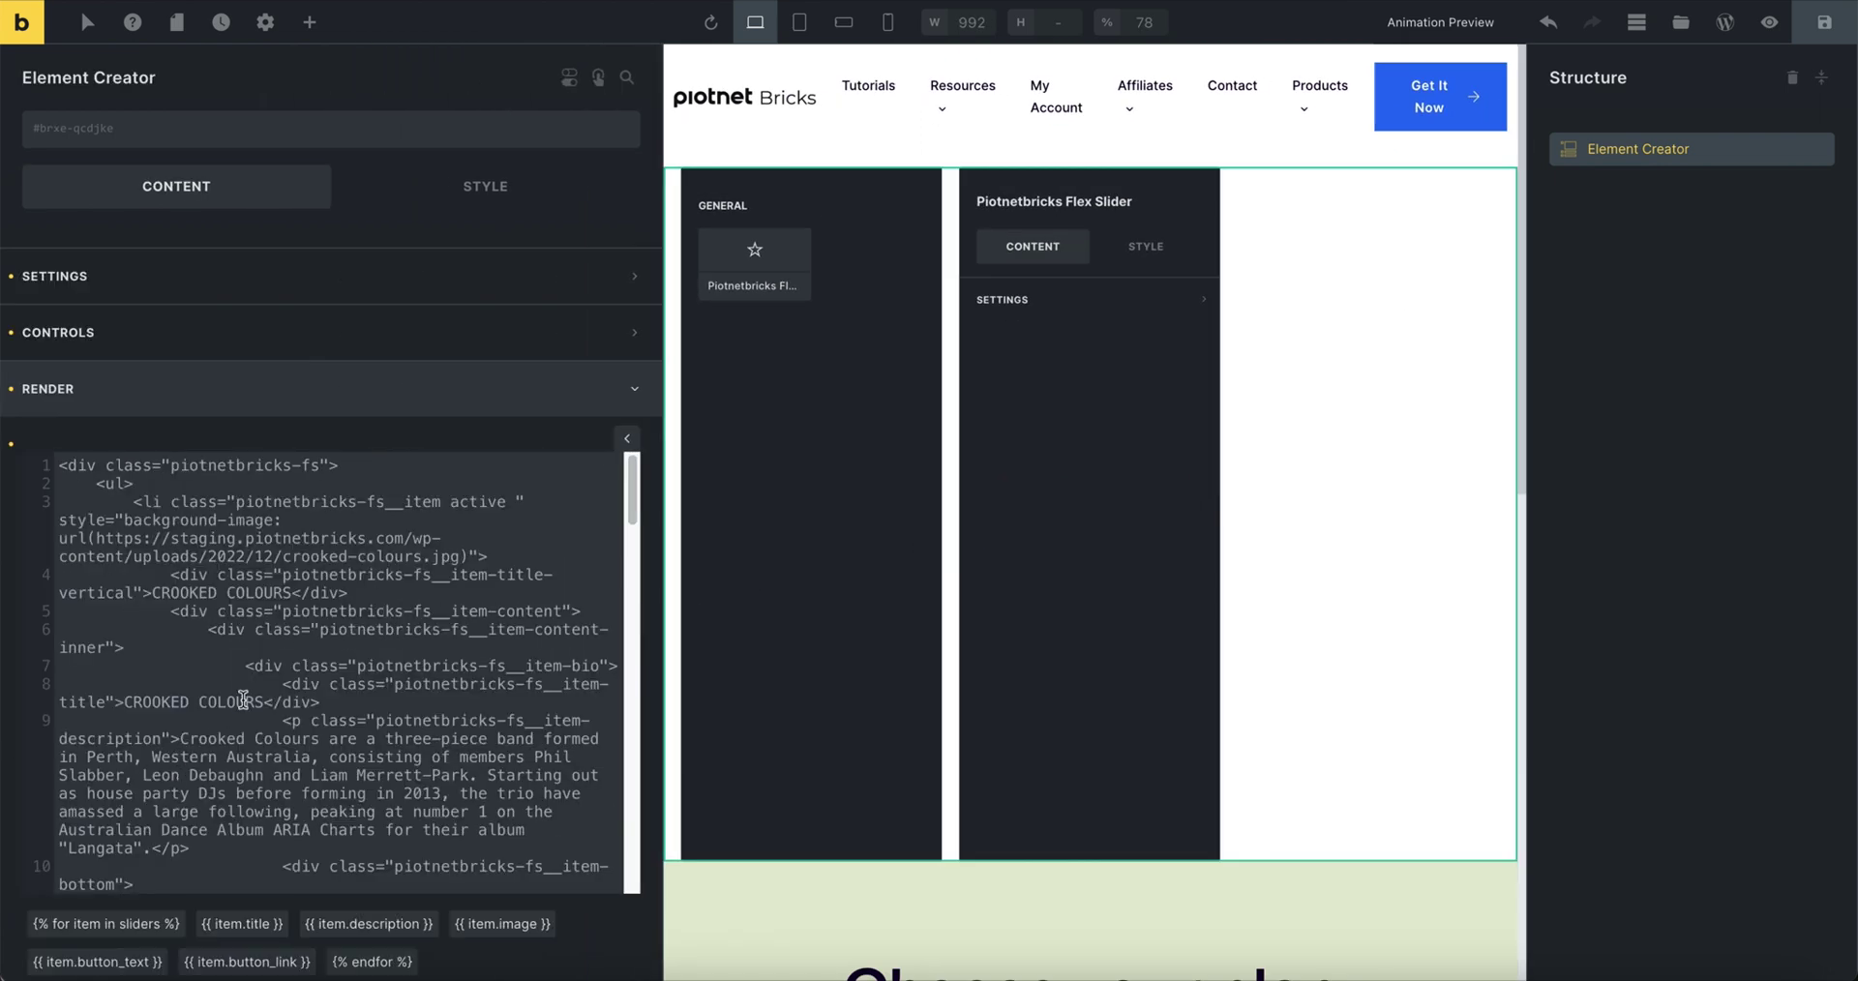
scroll(266, 681, "down", 3)
scroll(232, 619, "up", 3)
left_click_drag(145, 500, 202, 718)
mouse_move(136, 500)
left_mouse_down()
mouse_move(174, 595)
mouse_move(203, 581)
mouse_move(140, 596)
mouse_move(154, 639)
mouse_move(212, 687)
mouse_move(270, 848)
left_mouse_up()
scroll(194, 595, "down", 5)
left_click(201, 597)
scroll(142, 595, "down", 3)
scroll(155, 639, "down", 15)
key("BackSpace")
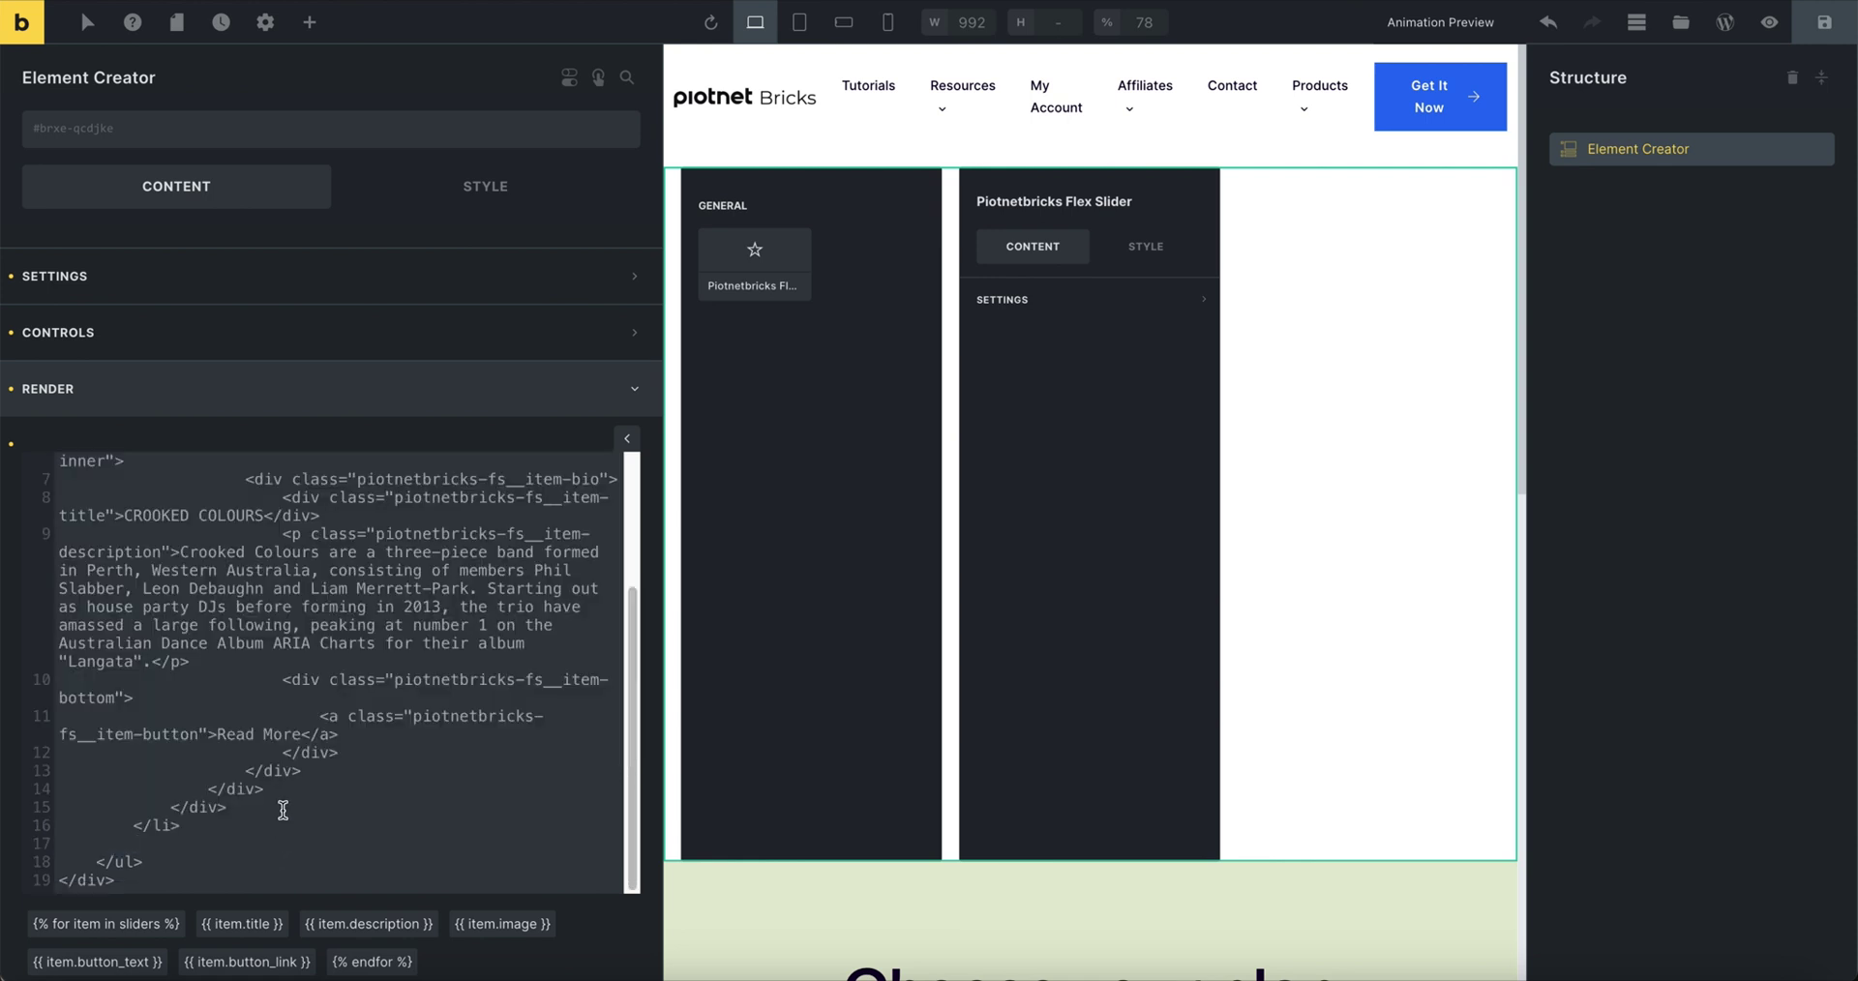
Step: Insert {% for item in sliders %} on a new line between the opening ul and li tags of the Render code
scroll(283, 810, "up", 4)
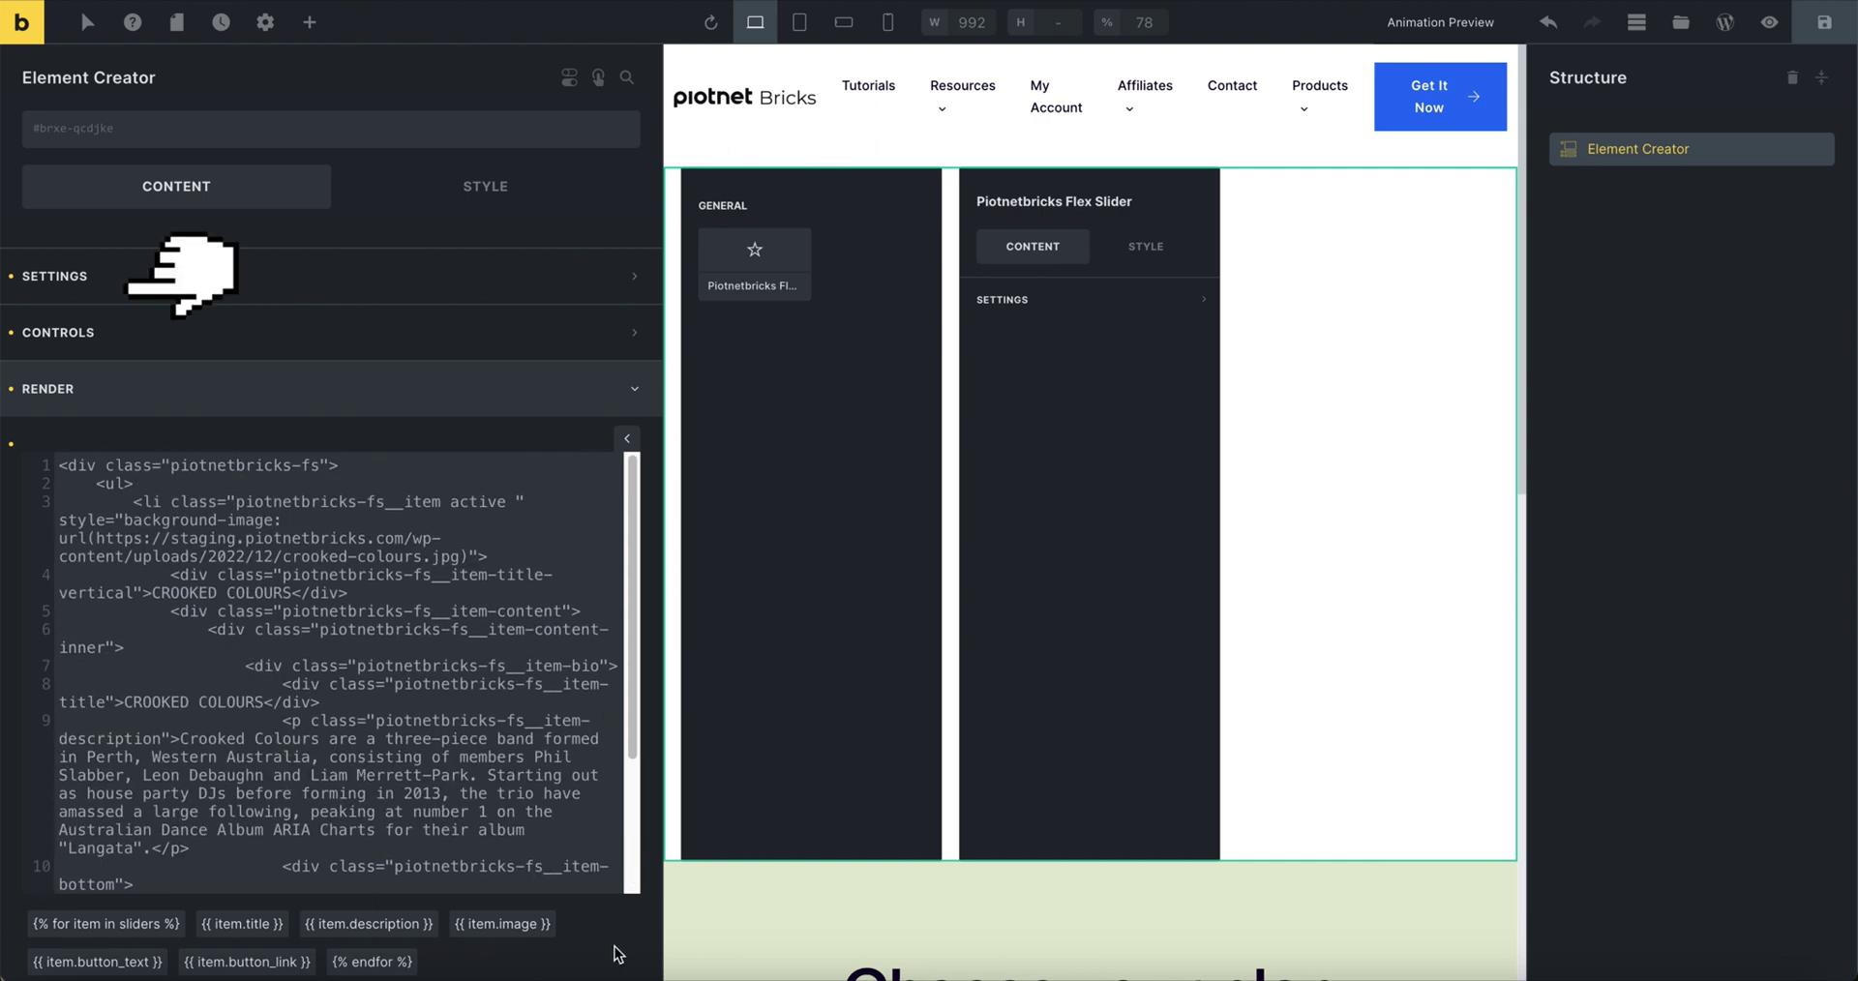
scroll(600, 929, "down", 1)
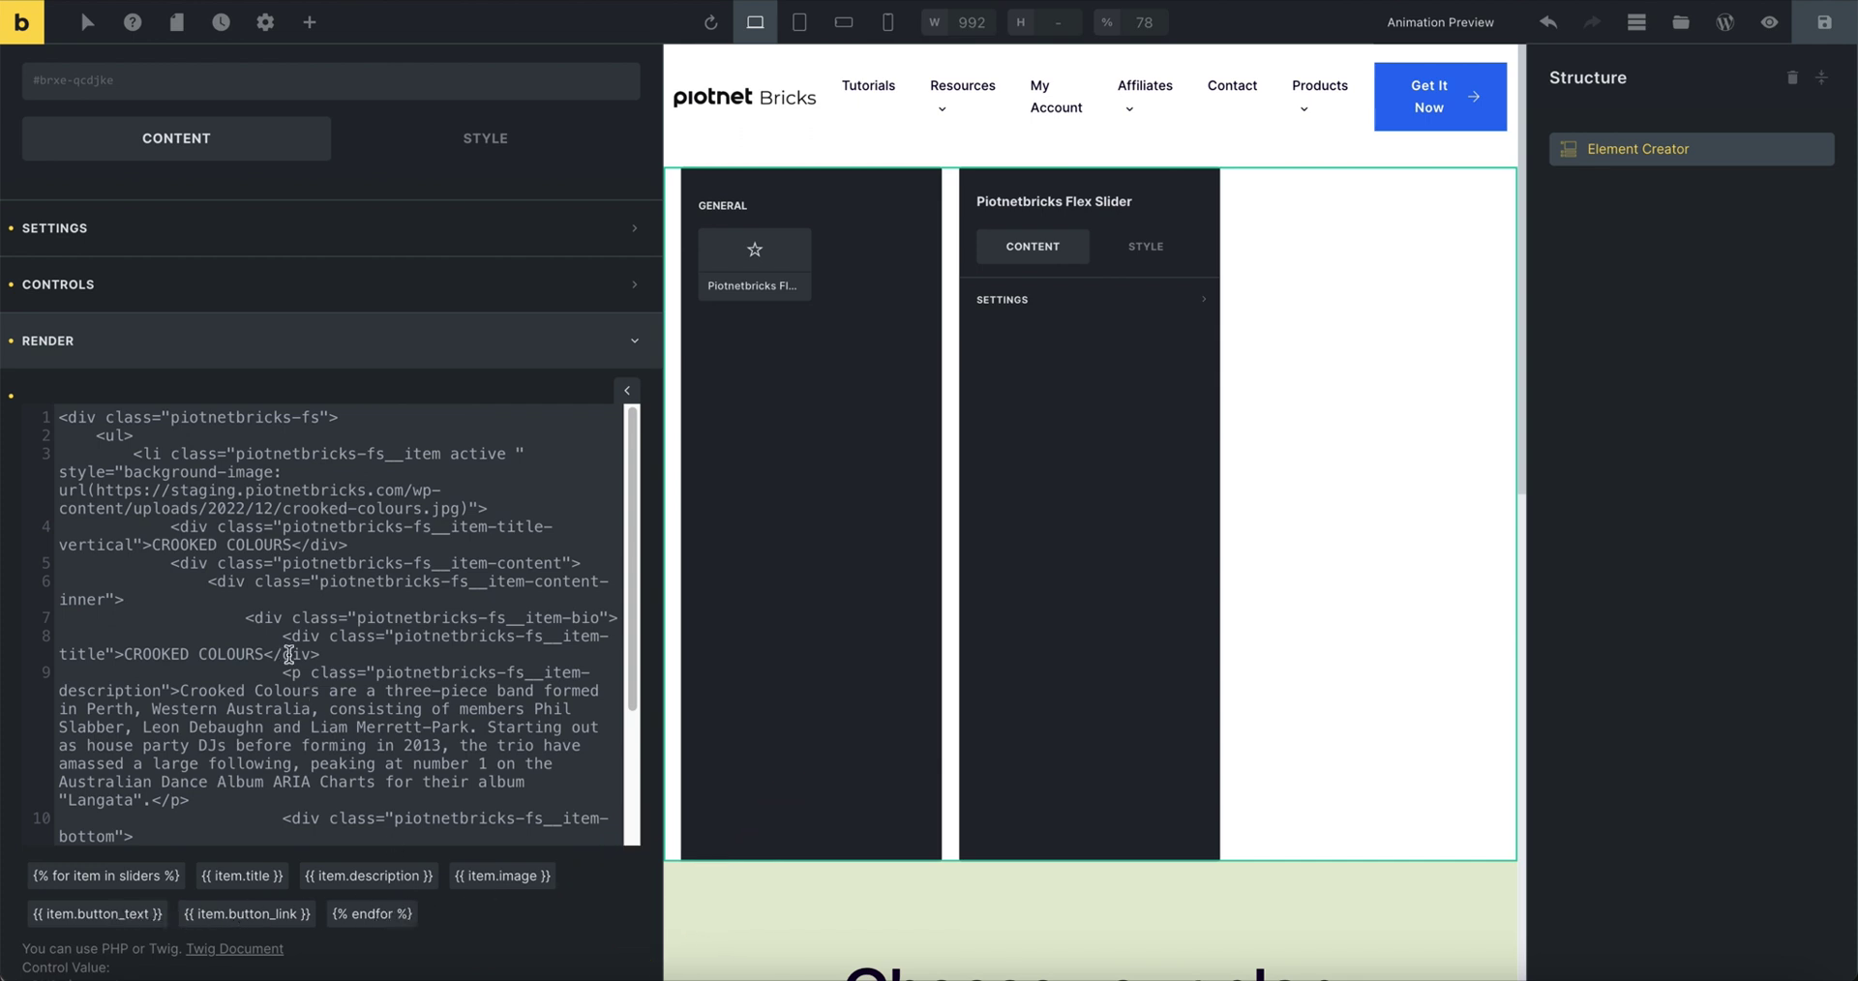
left_click(228, 437)
key("Return")
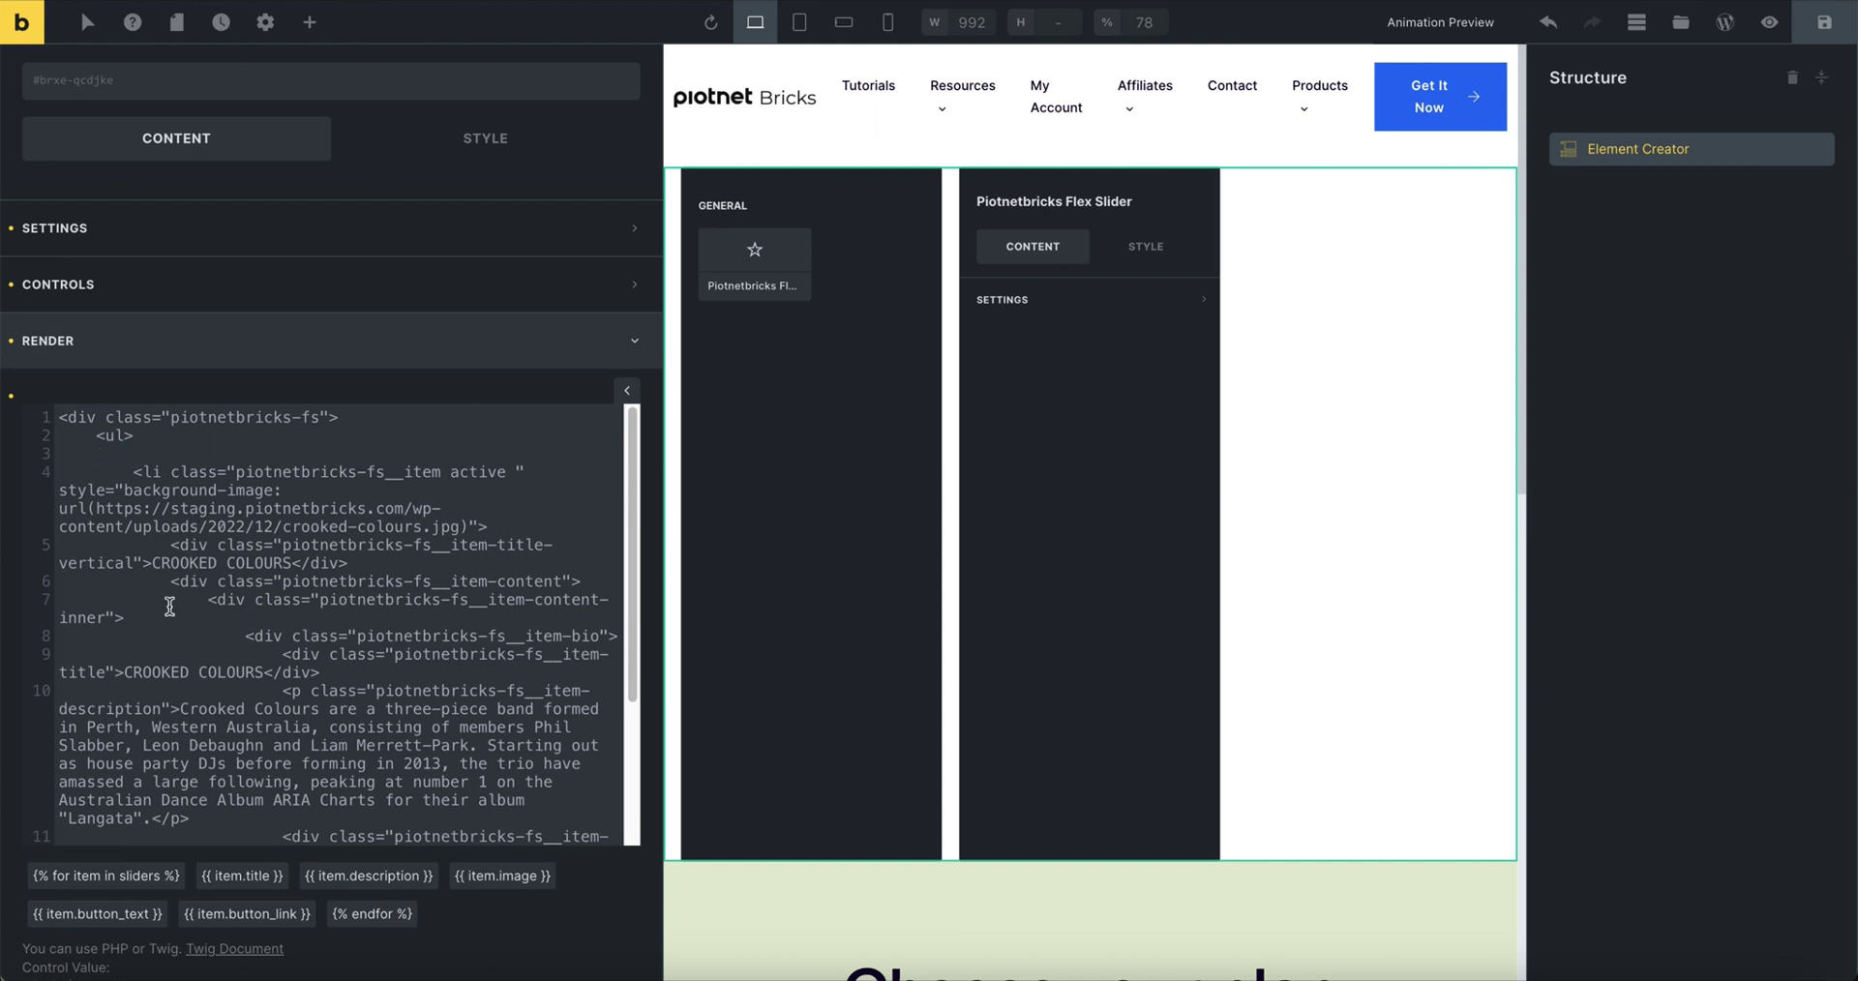
left_click(146, 883)
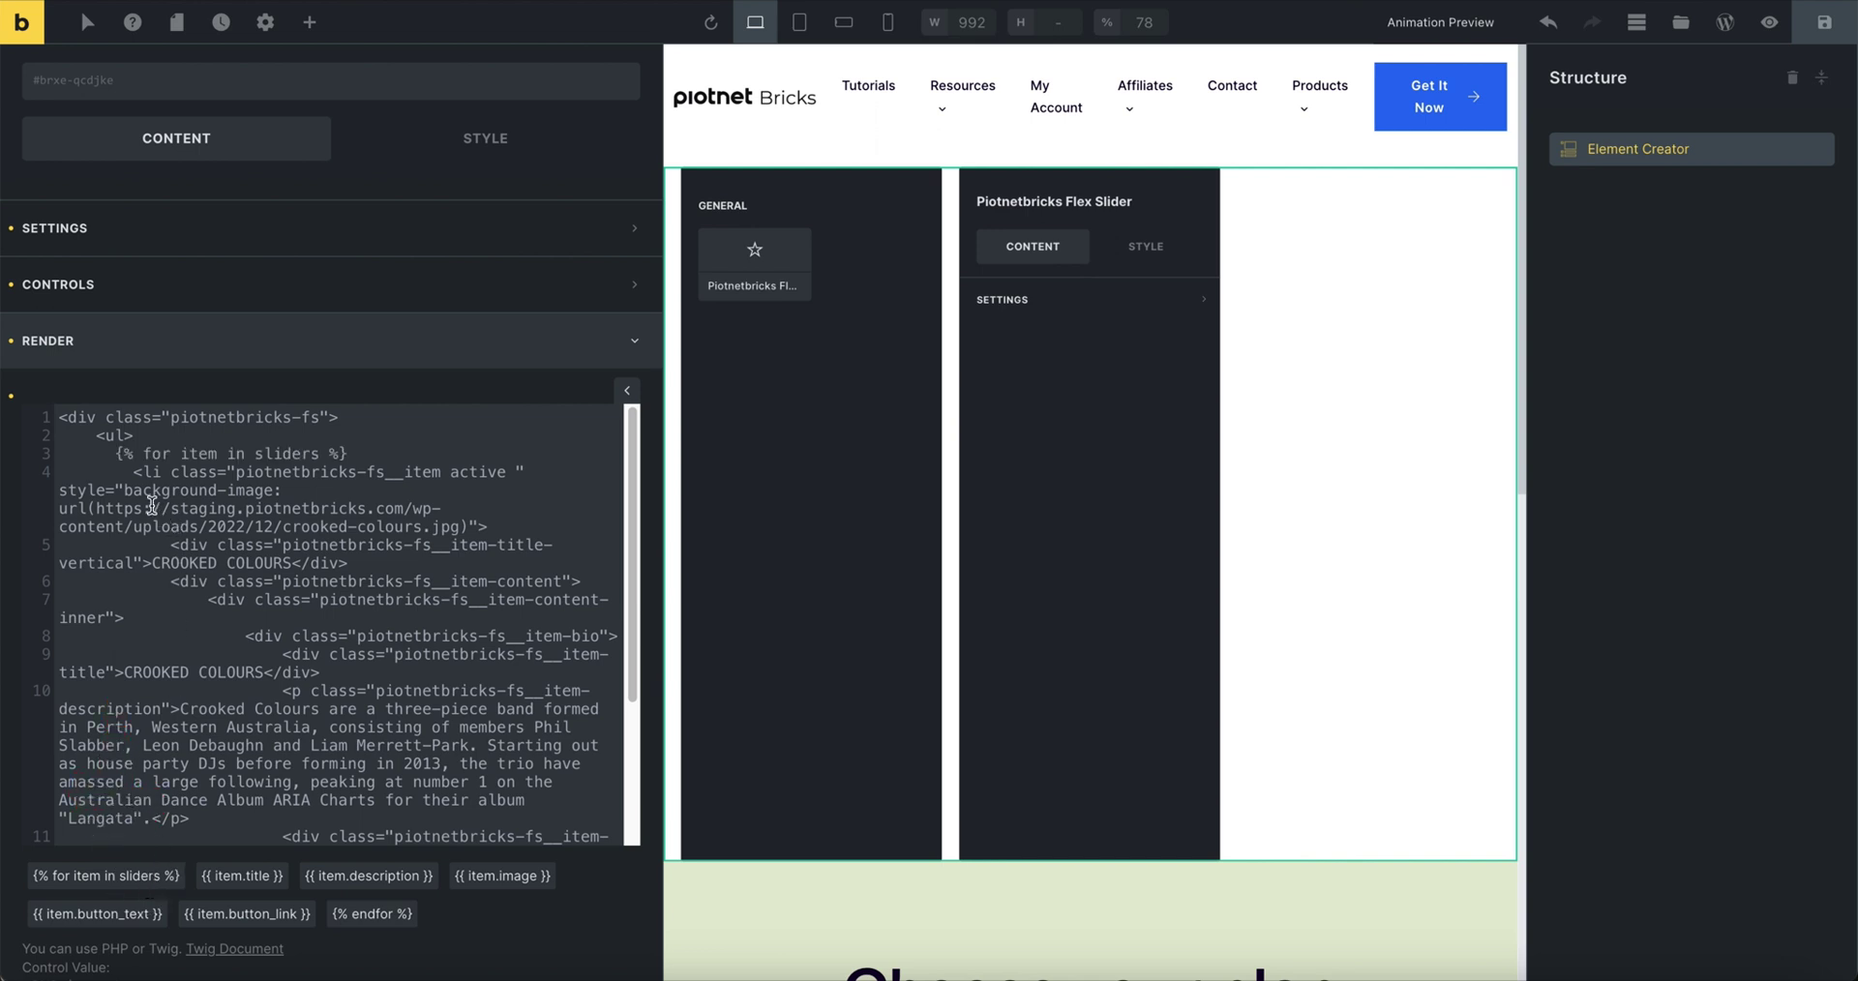
Step: Insert {% endfor %} on the empty line after the closing li tag and indent the loop's opening line to match
scroll(135, 533, "down", 5)
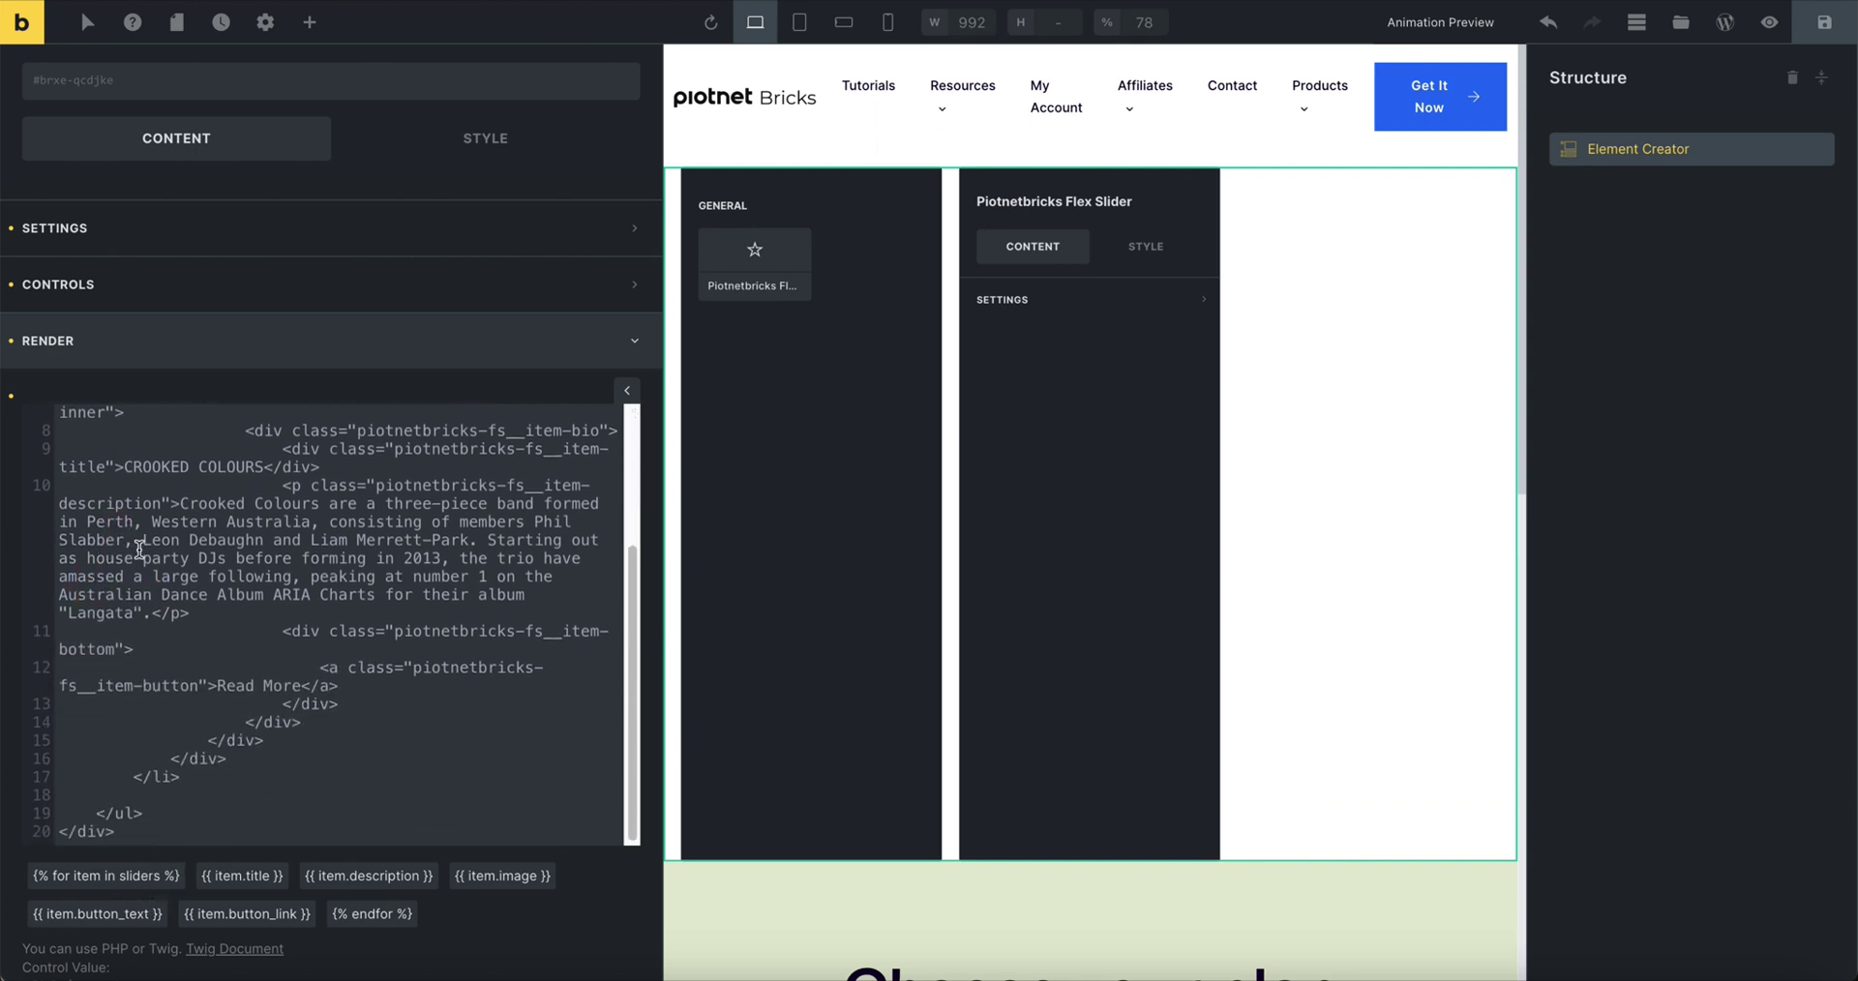
left_click(157, 795)
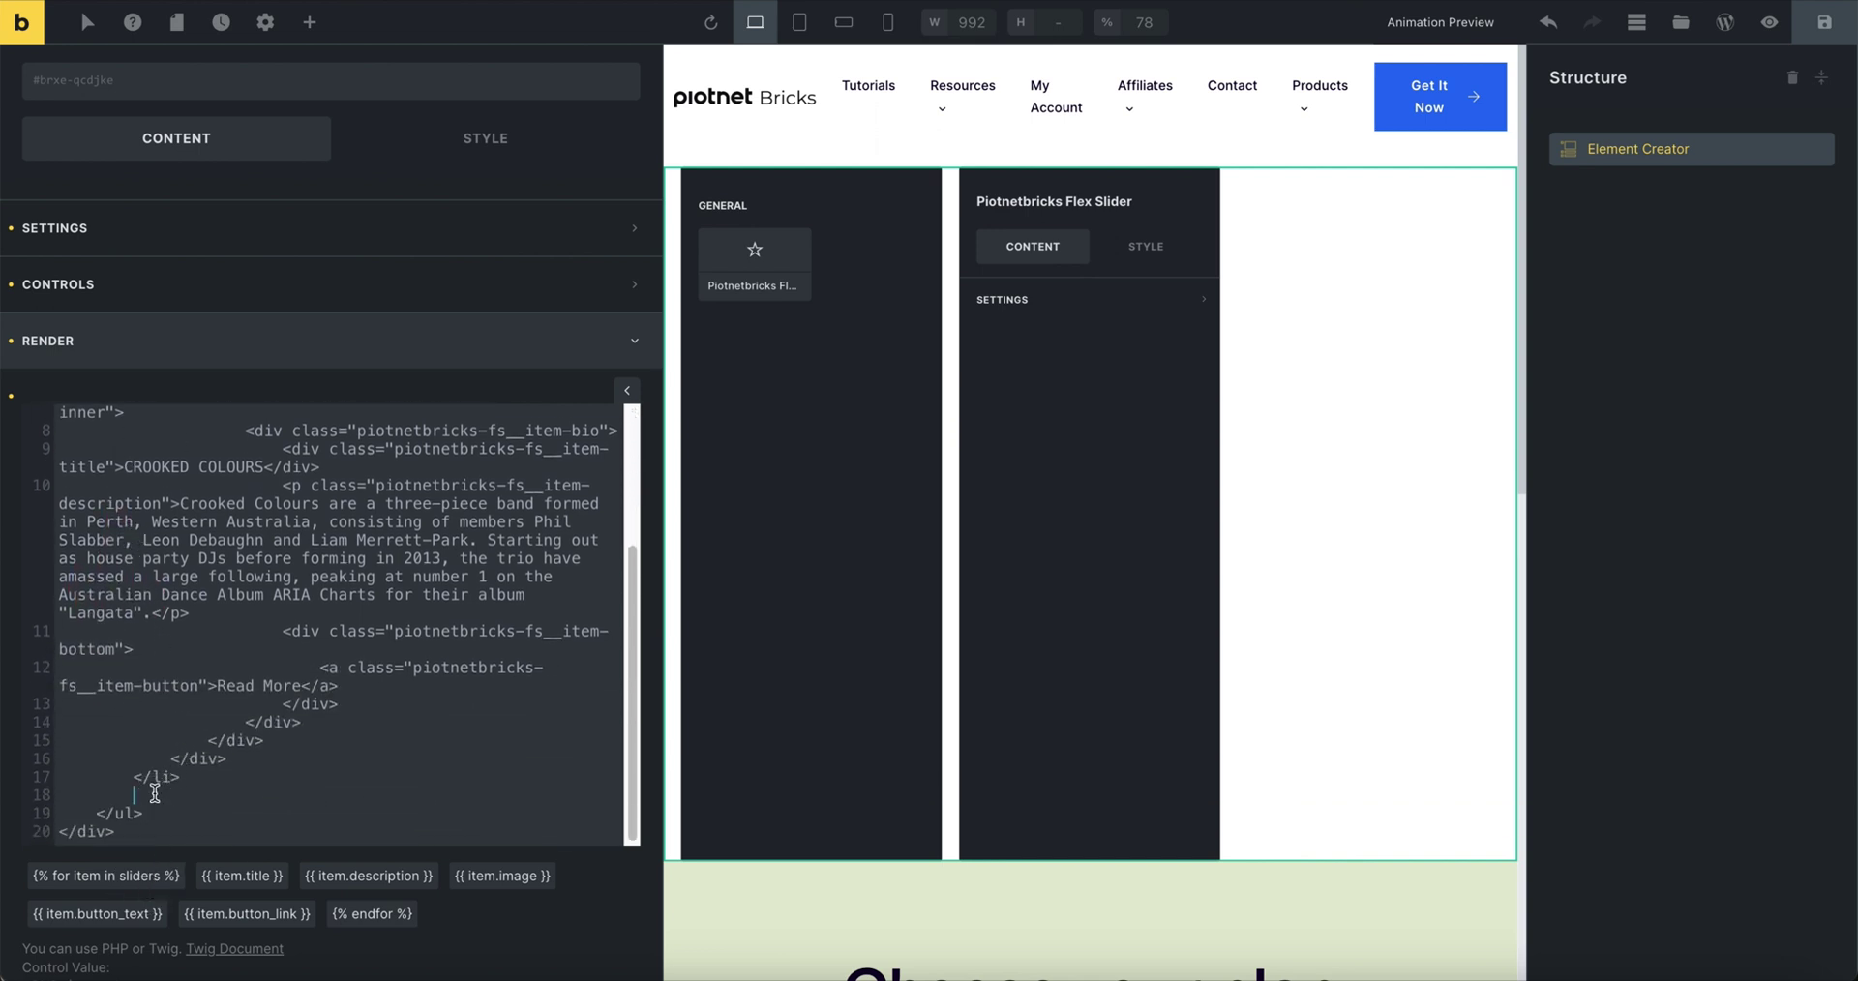
left_click(388, 916)
scroll(298, 840, "up", 5)
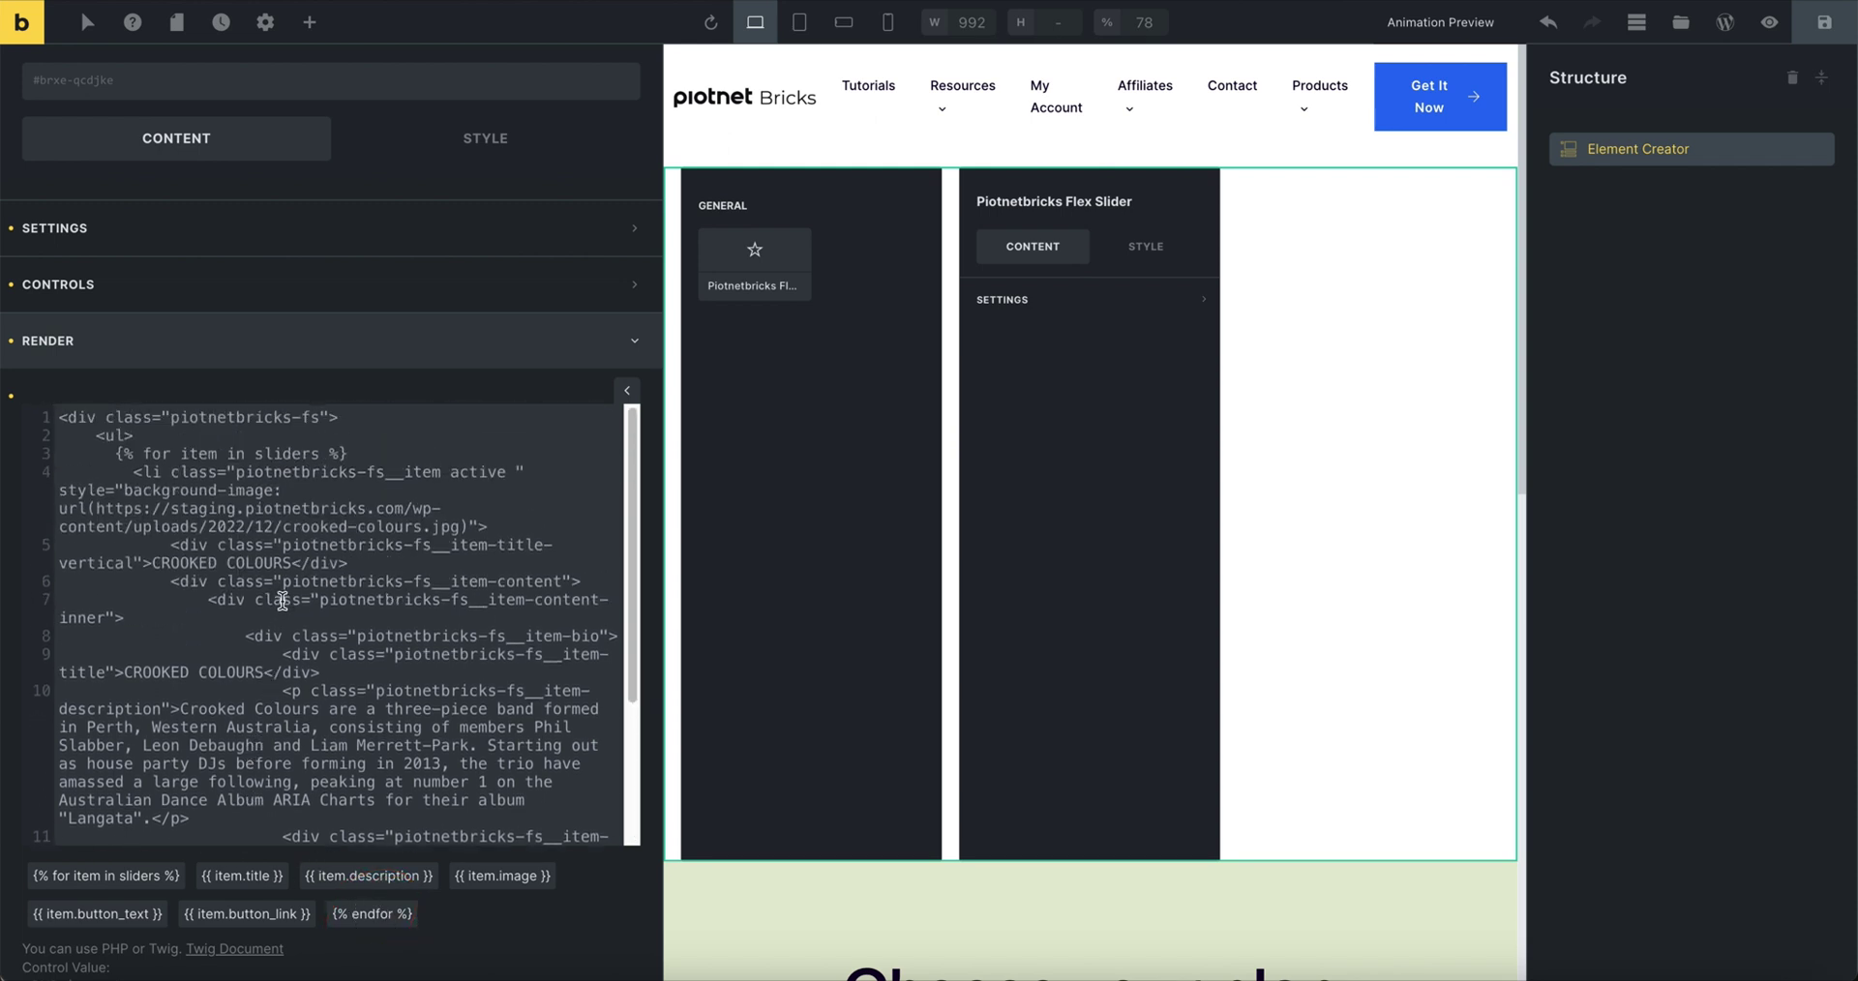
left_click(116, 452)
key("Tab")
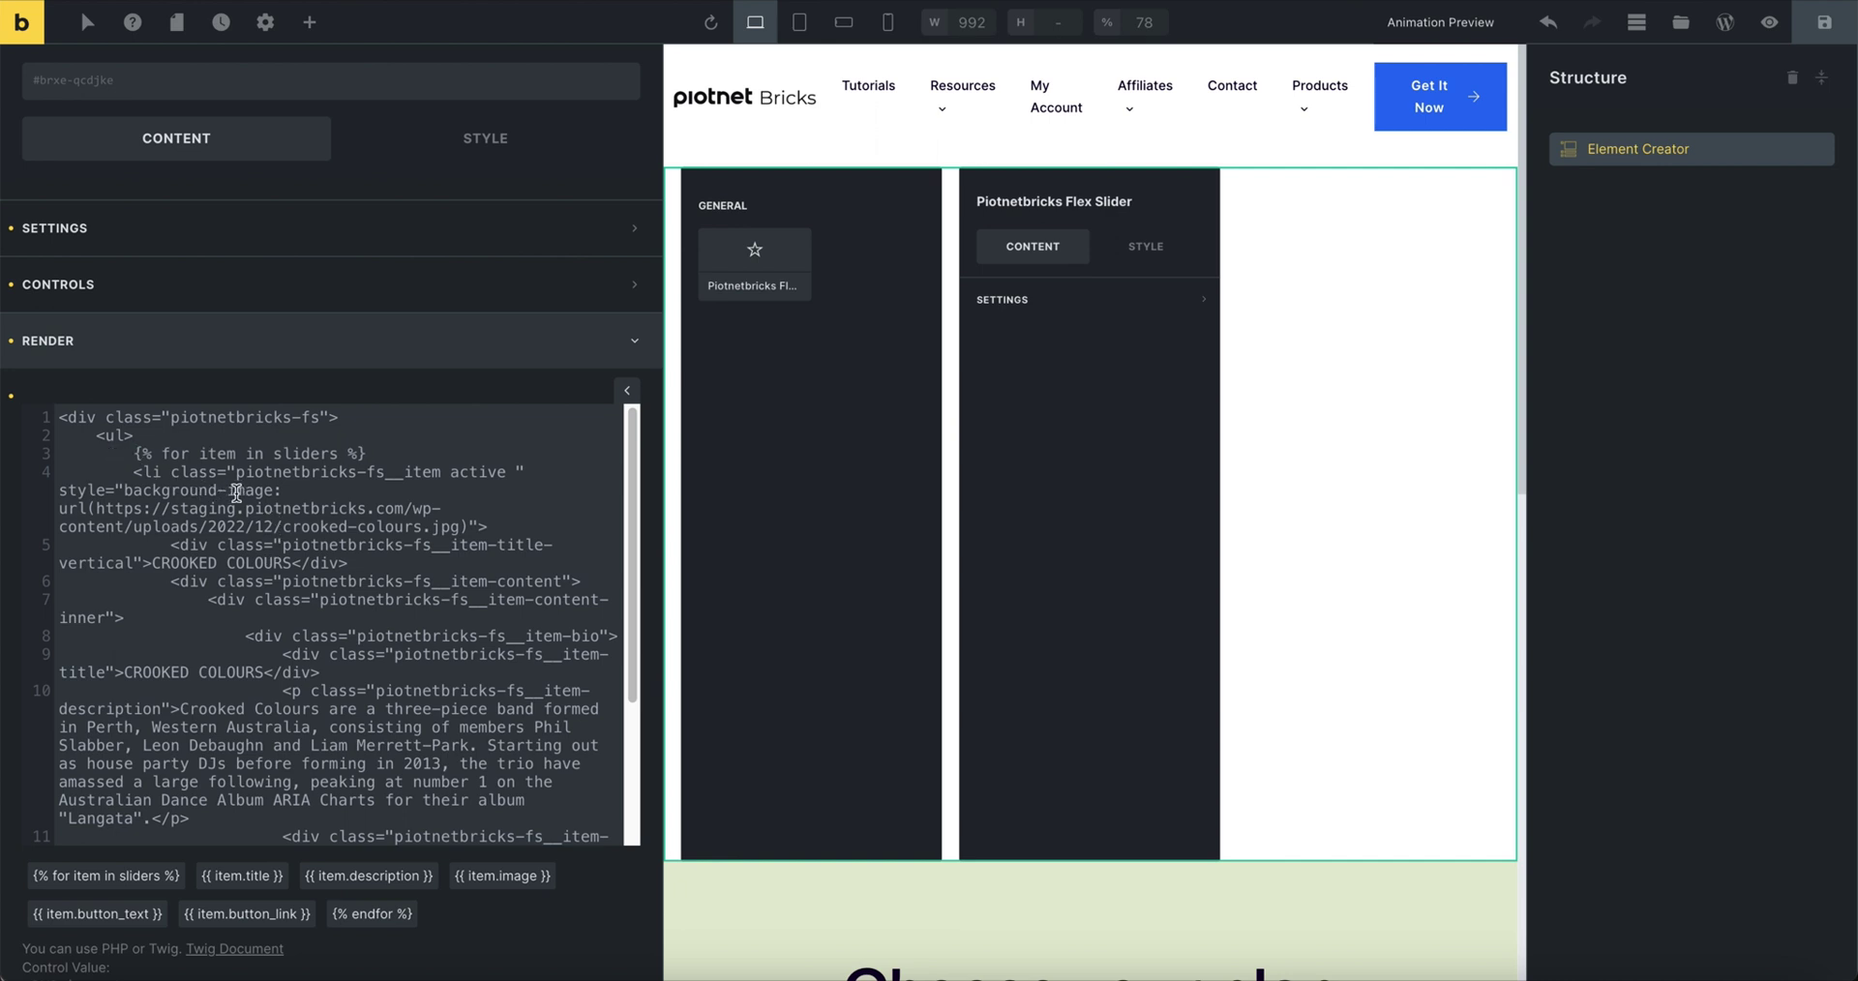
Step: Replace the image URL in the list item's background-image style with {{ item.image }}
scroll(237, 501, "down", 1)
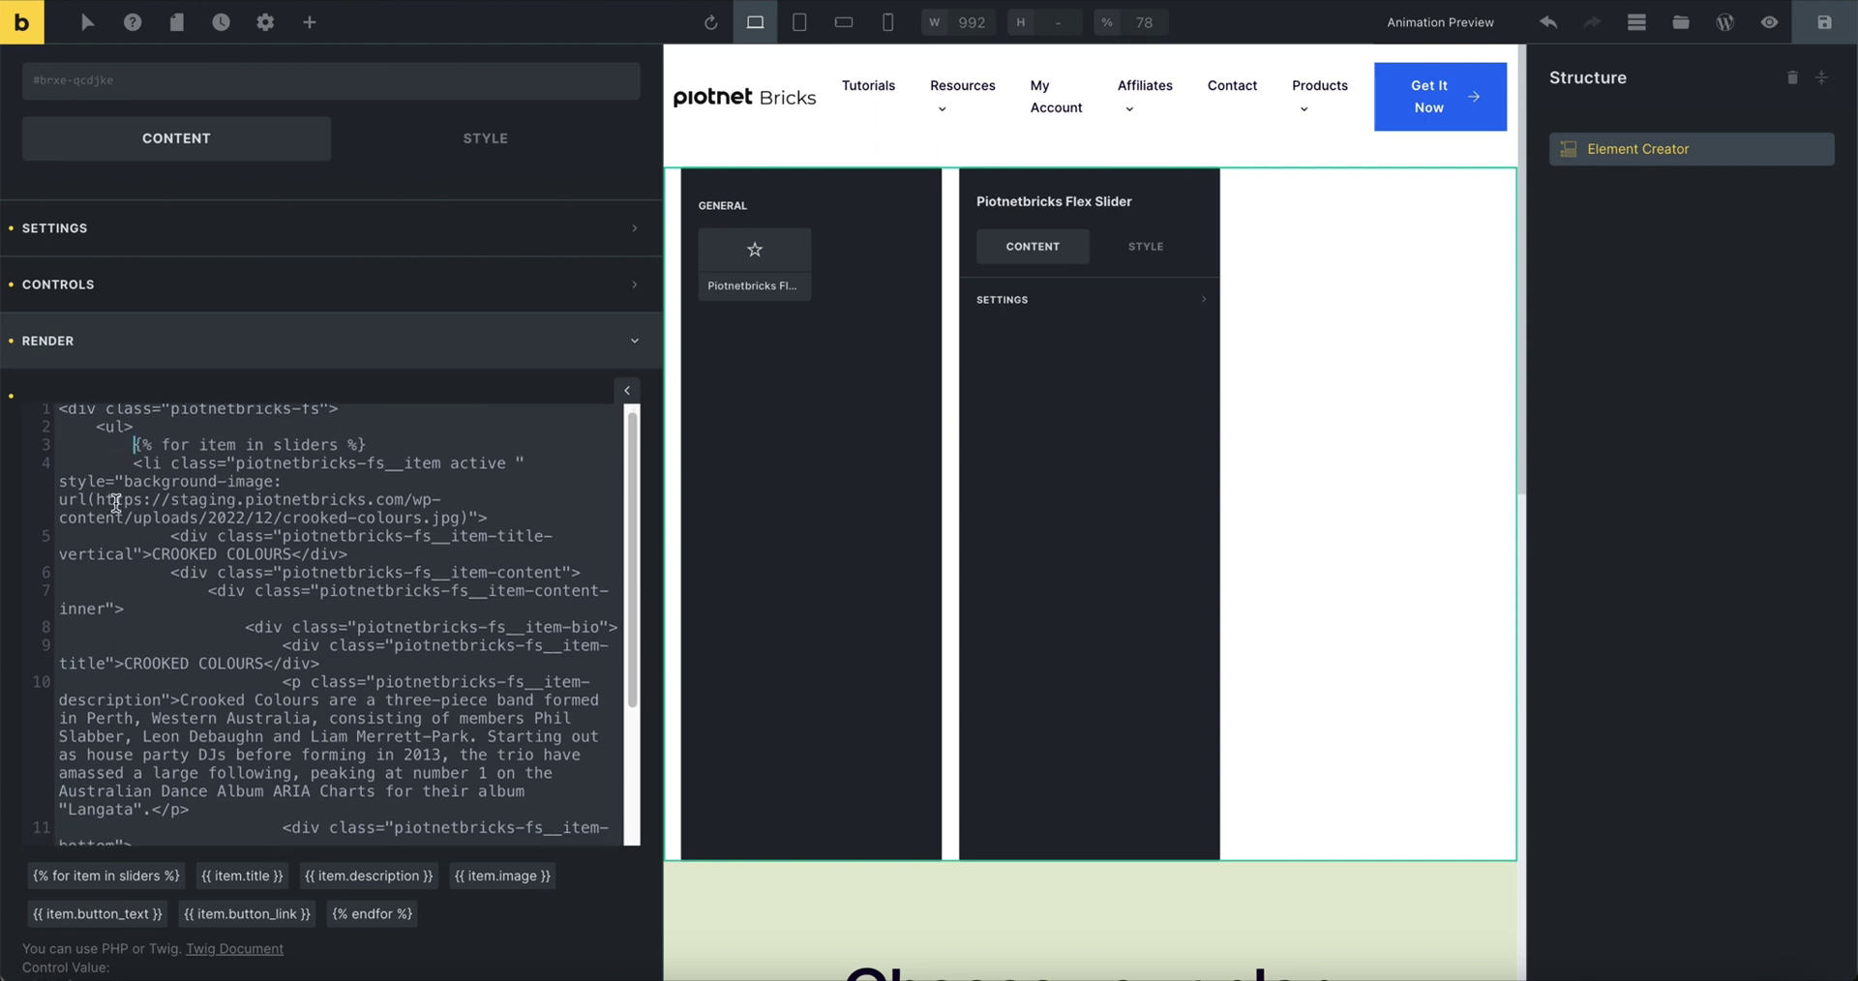
left_click_drag(94, 500, 462, 519)
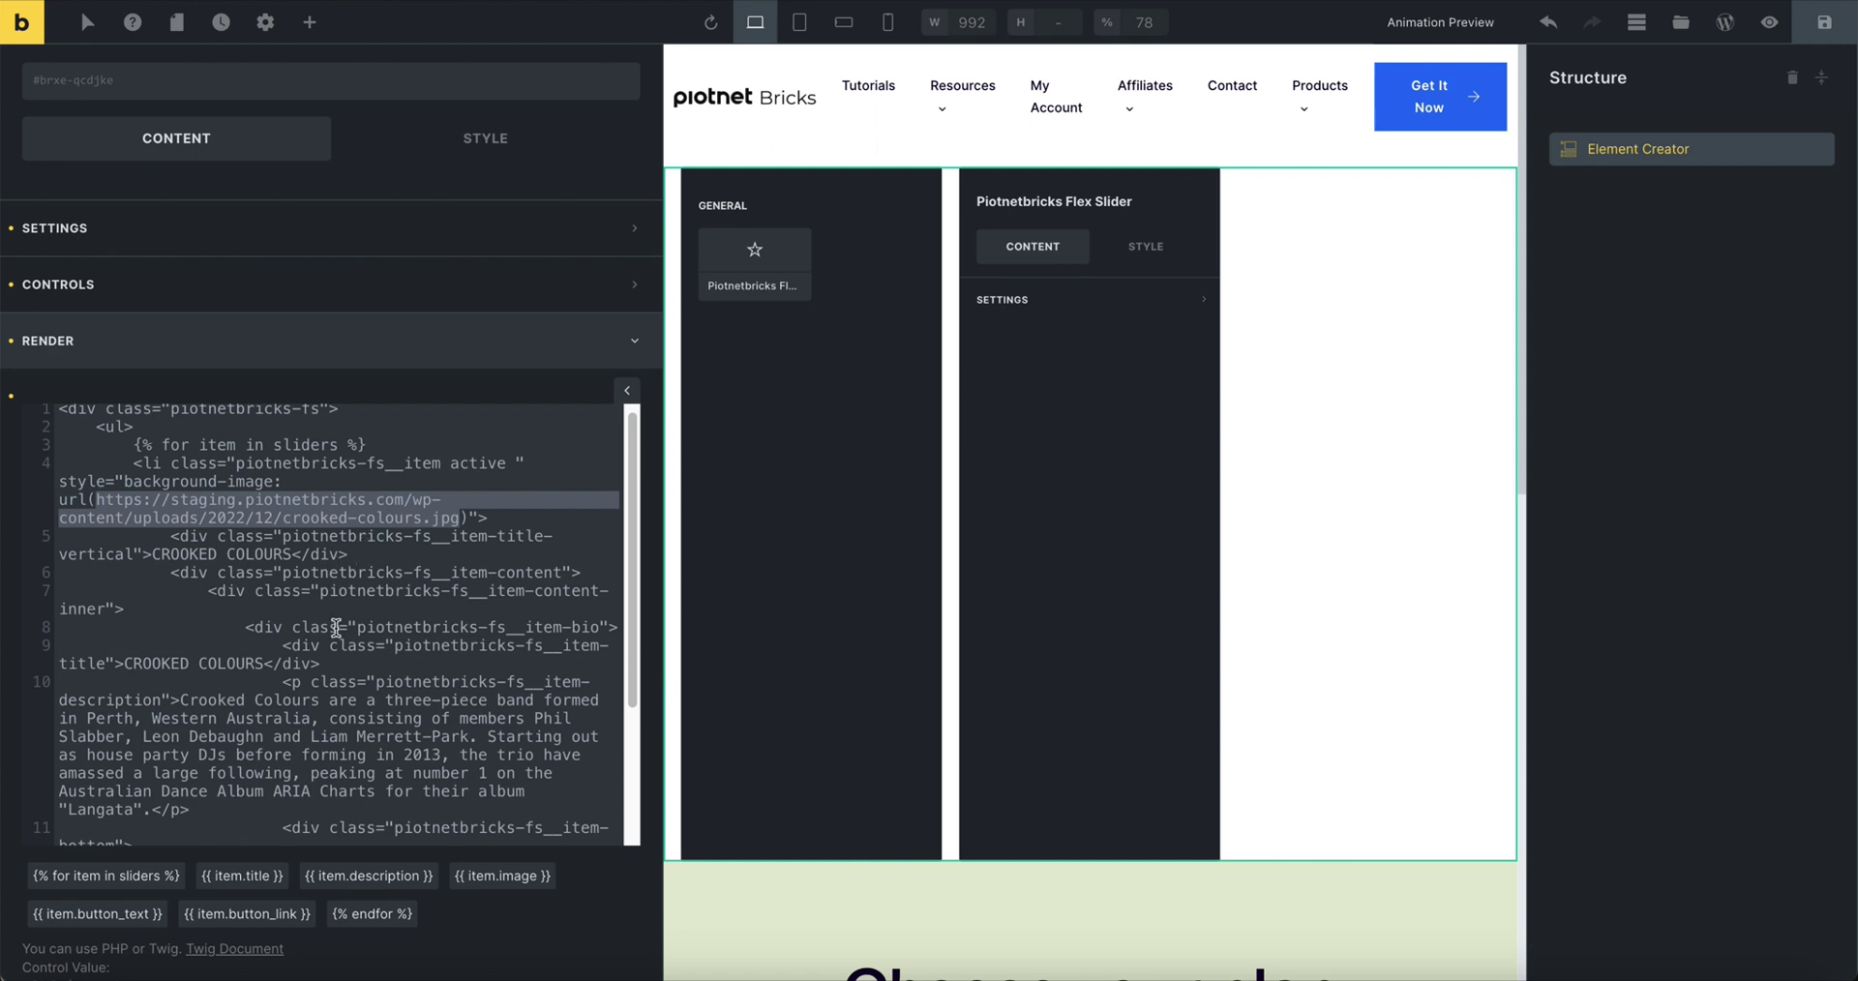
left_click(474, 886)
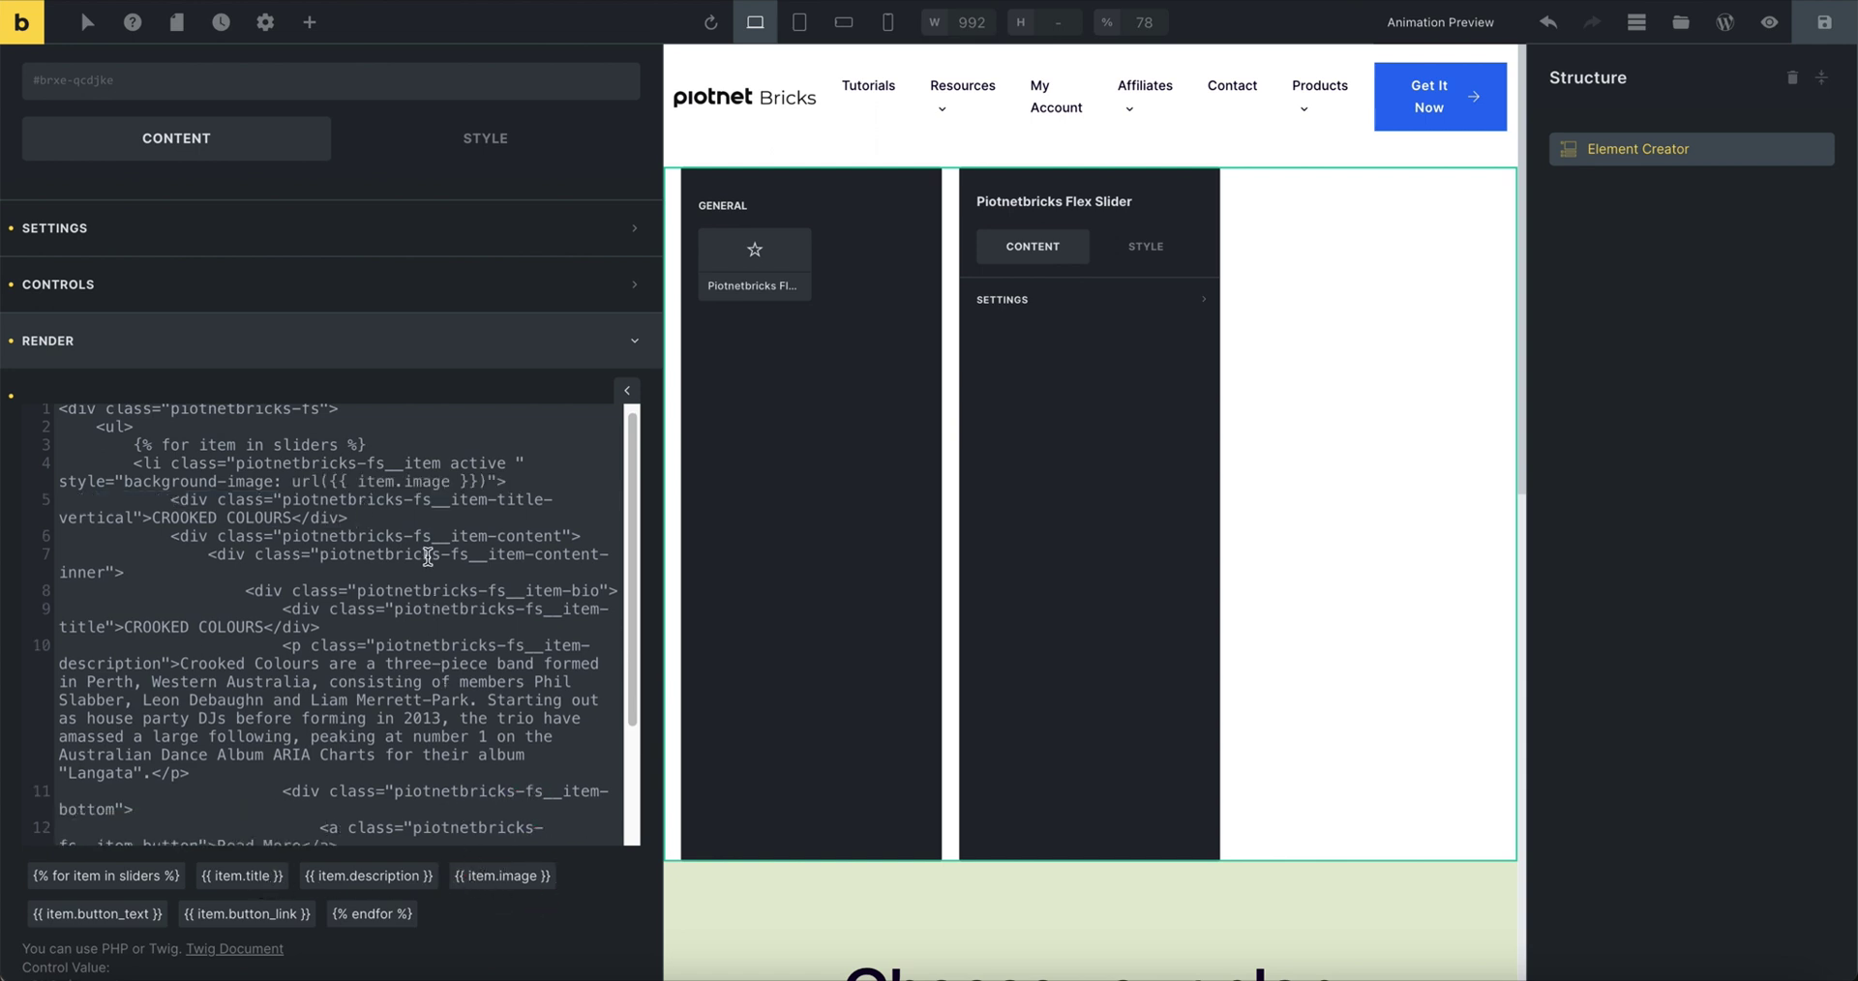
Step: Replace the CROOKED COLOURS text in both the vertical title and the item title with {{ item.title }}
scroll(333, 518, "down", 1)
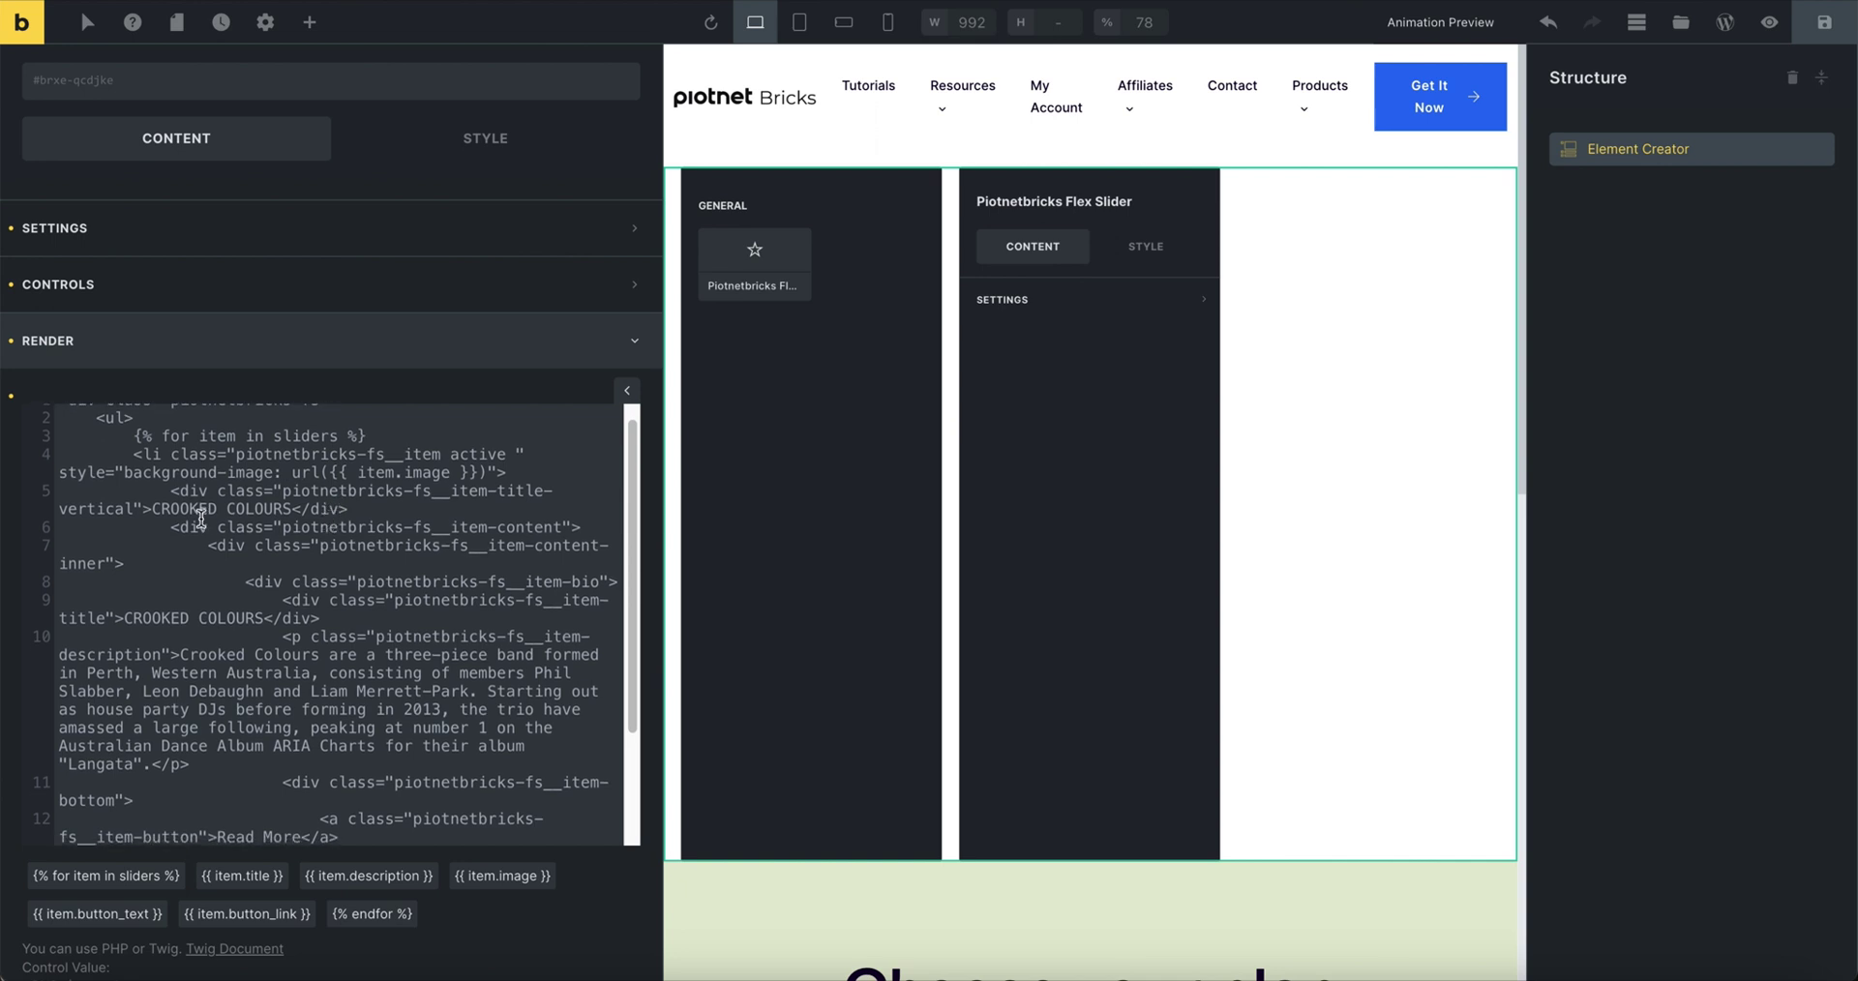
left_click(164, 510)
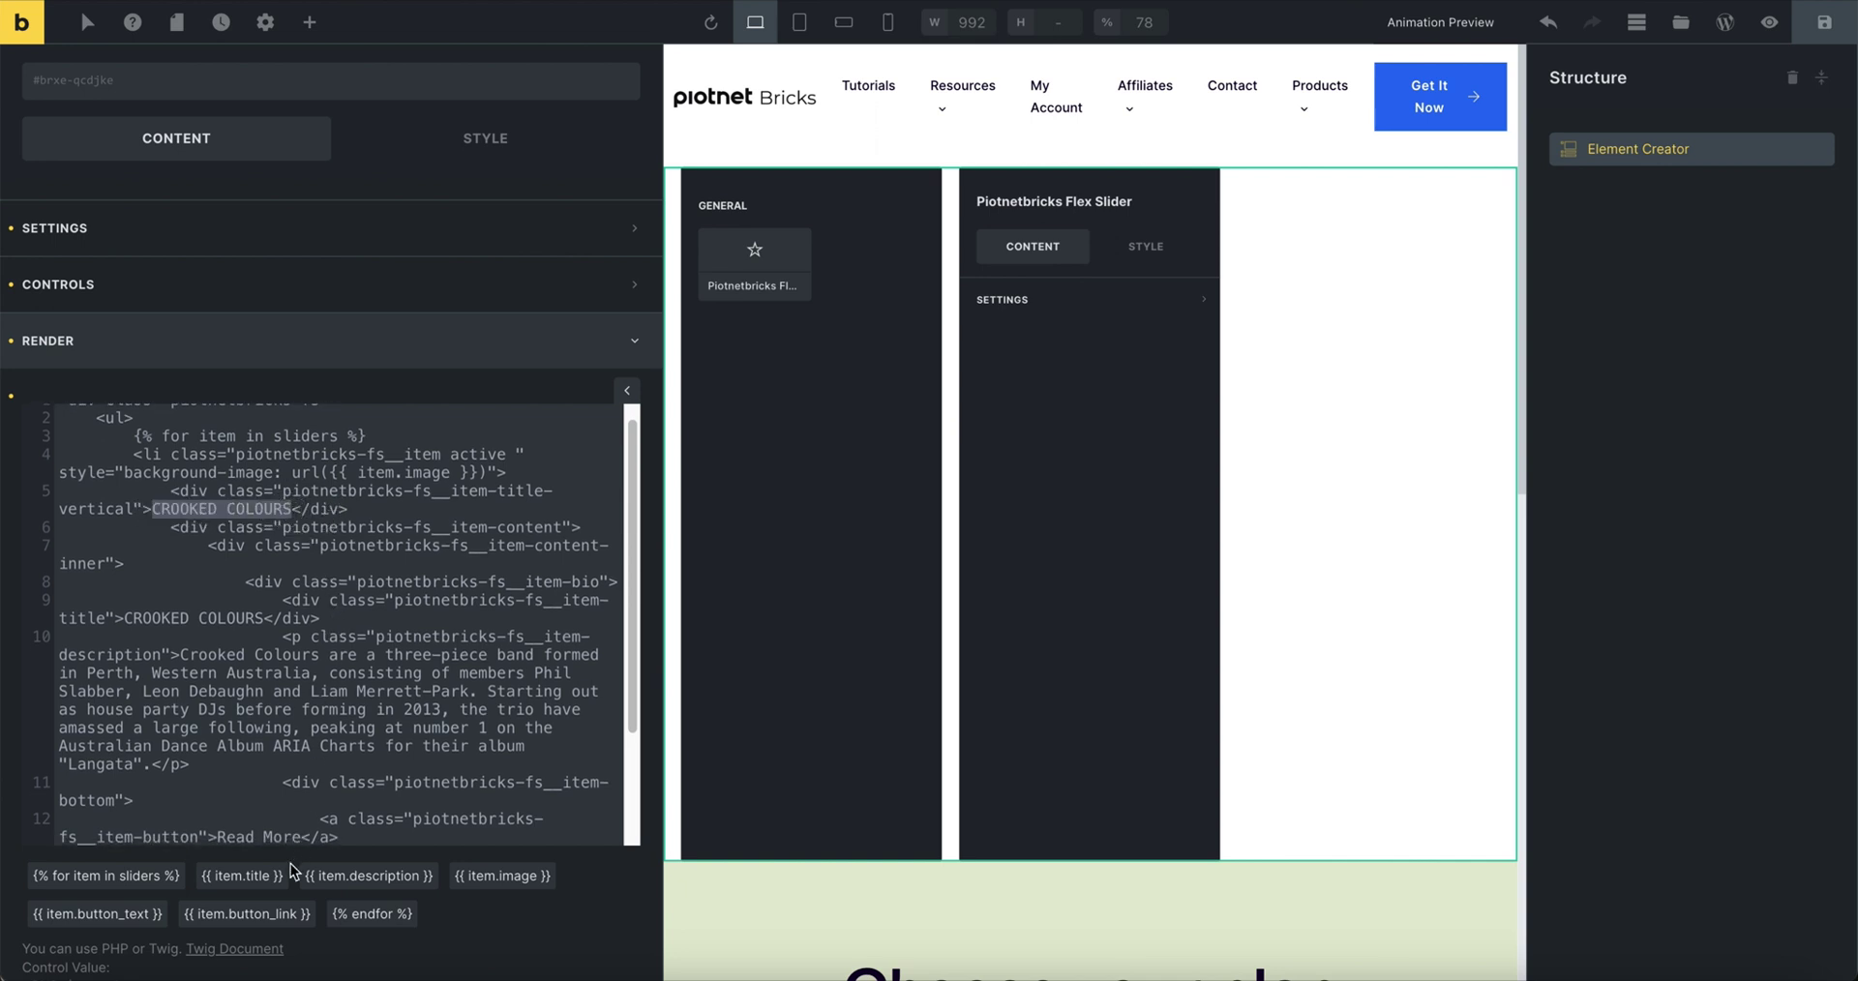
left_click(243, 877)
scroll(363, 627, "down", 2)
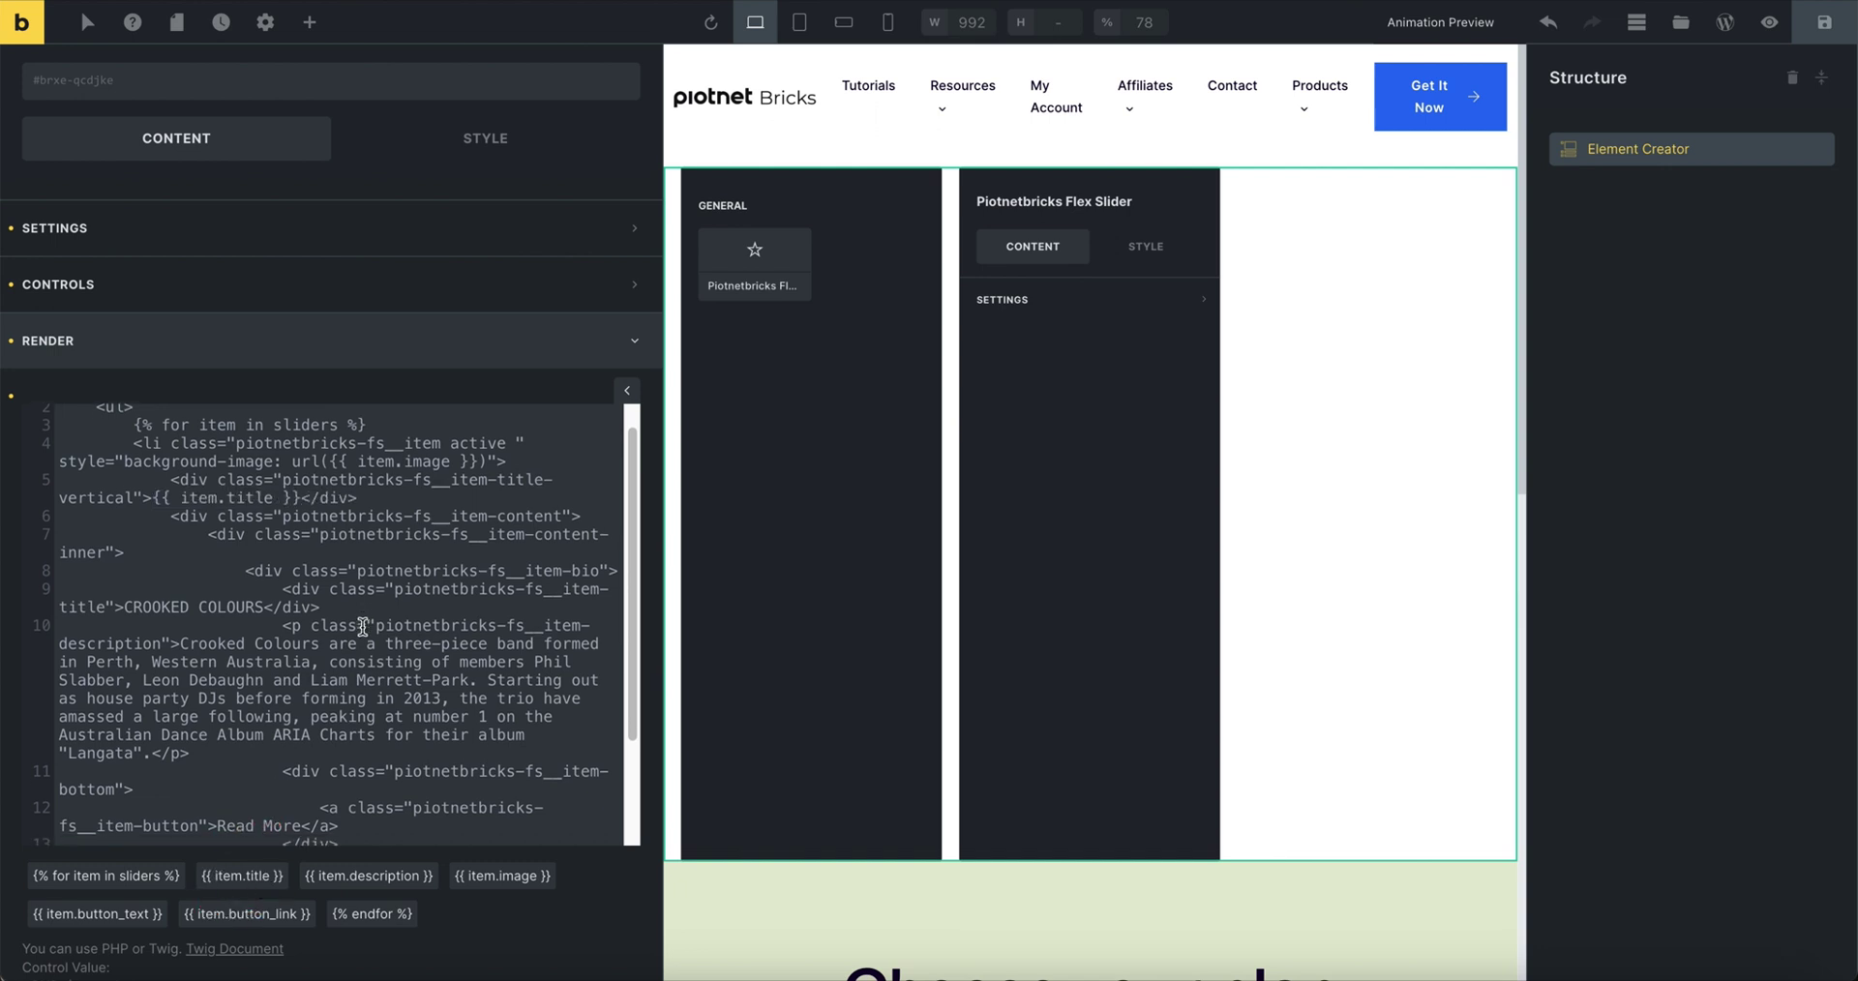
scroll(362, 628, "down", 1)
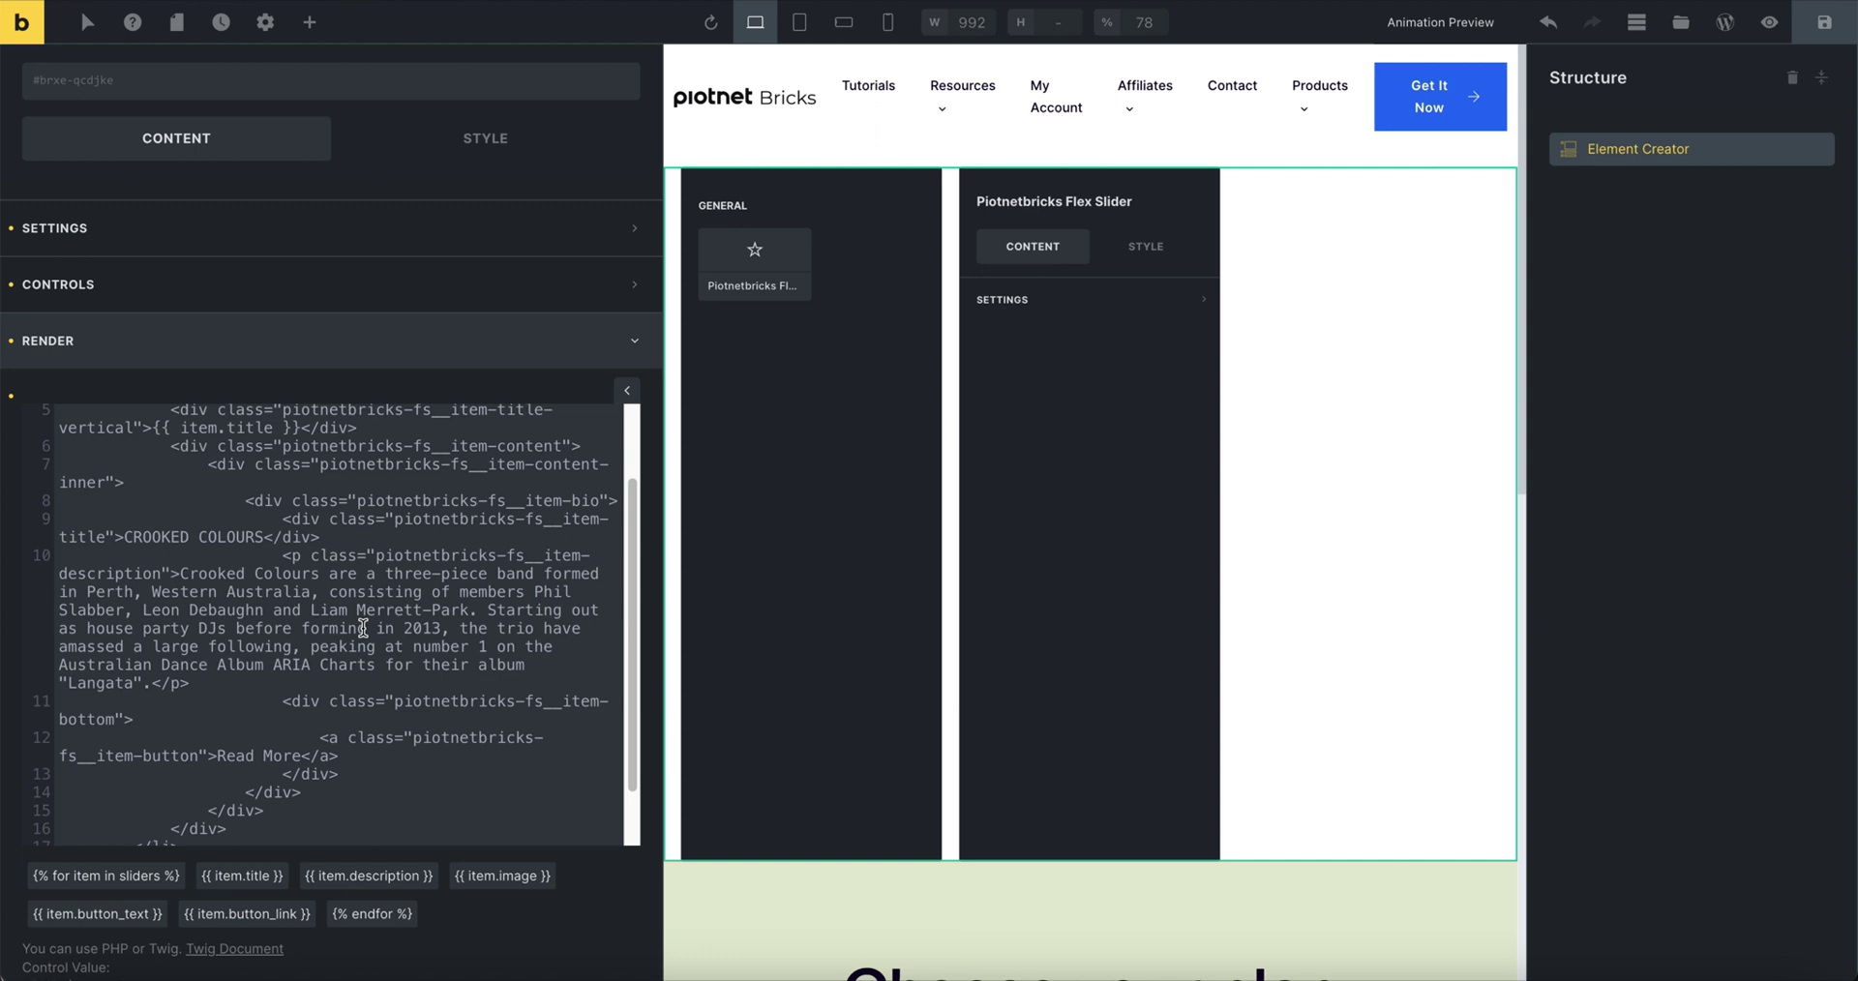
left_click(131, 538)
left_click_drag(131, 538, 263, 538)
left_click(274, 876)
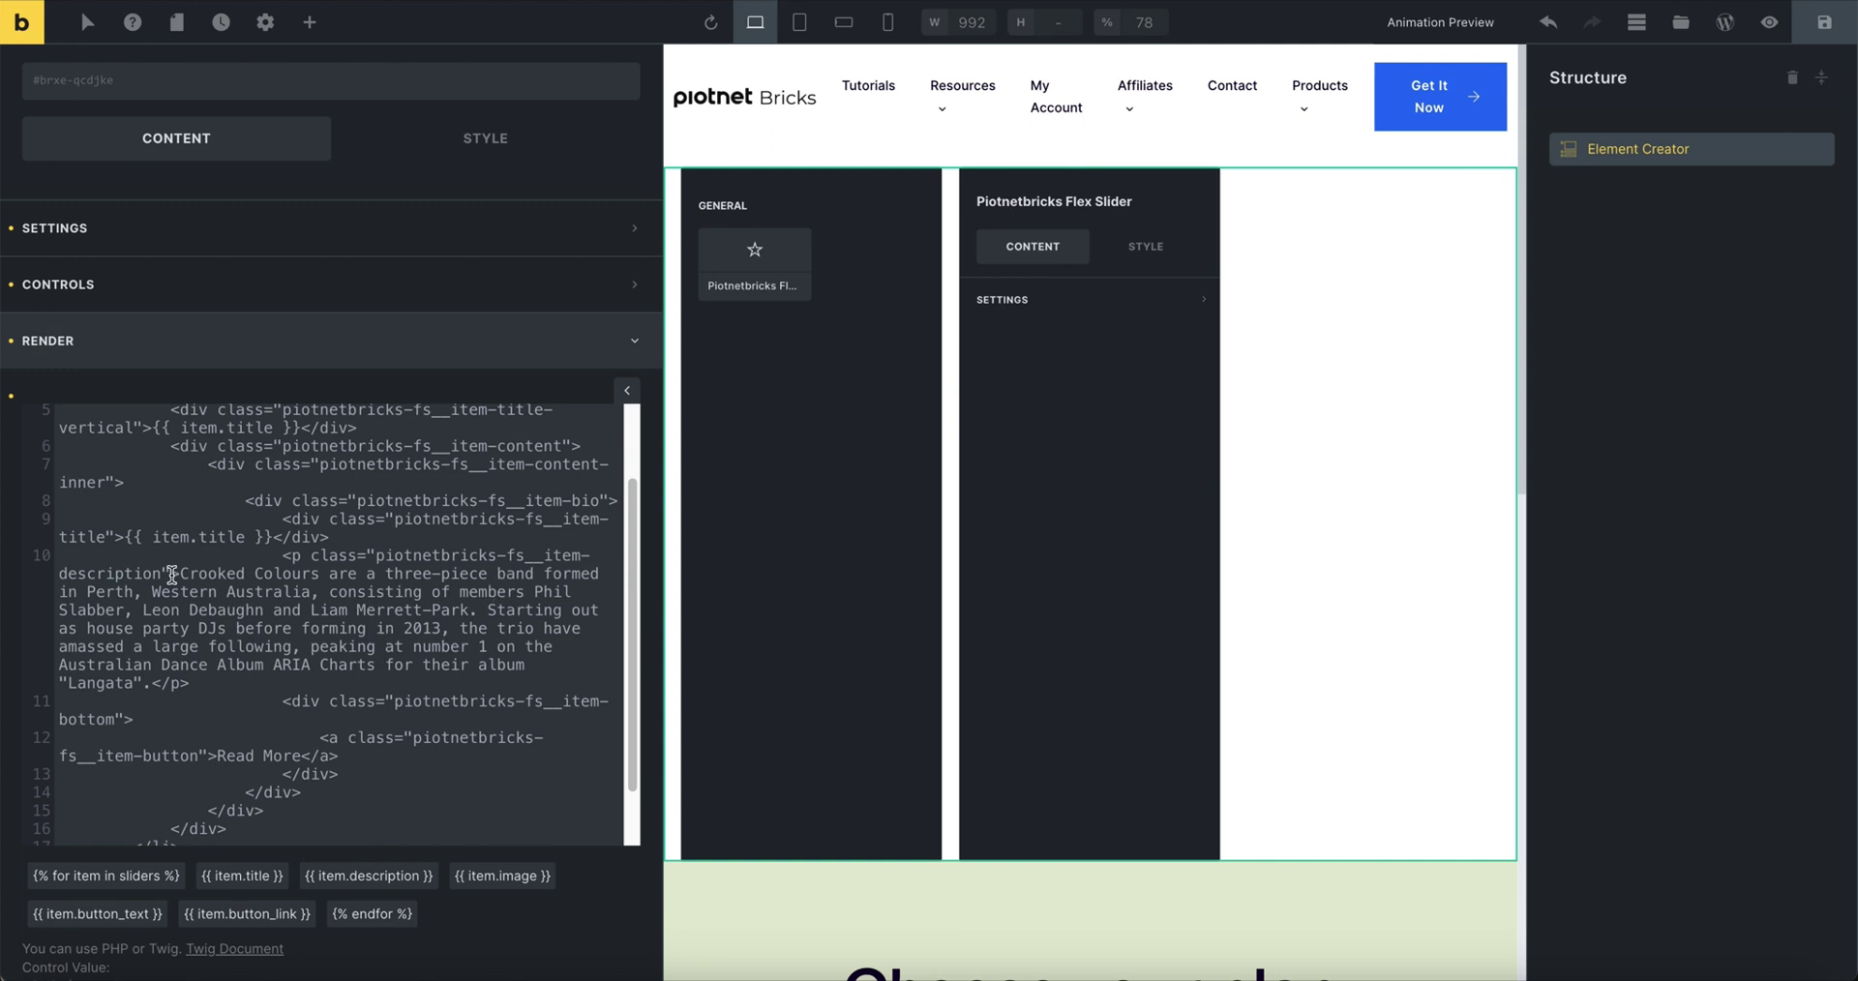
Step: Replace the description paragraph's text with {{ item.description }} and remove the leftover period after it
left_click_drag(180, 575, 147, 685)
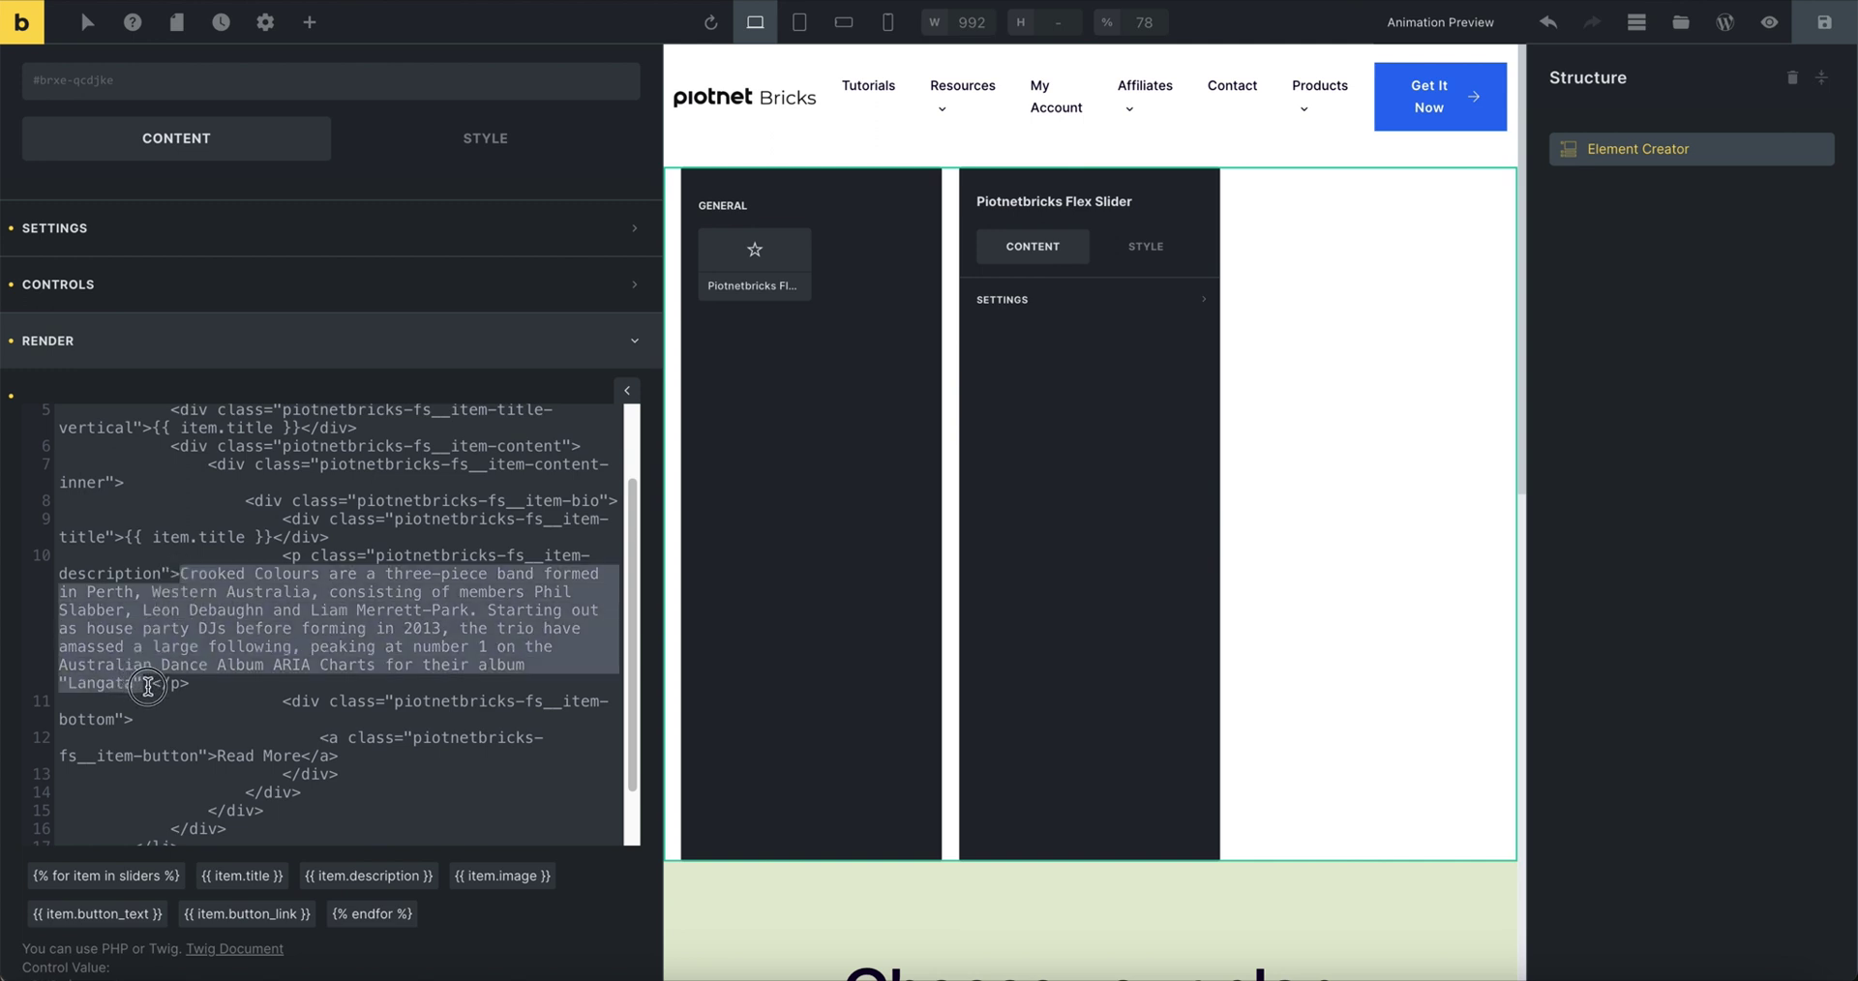
left_click(369, 875)
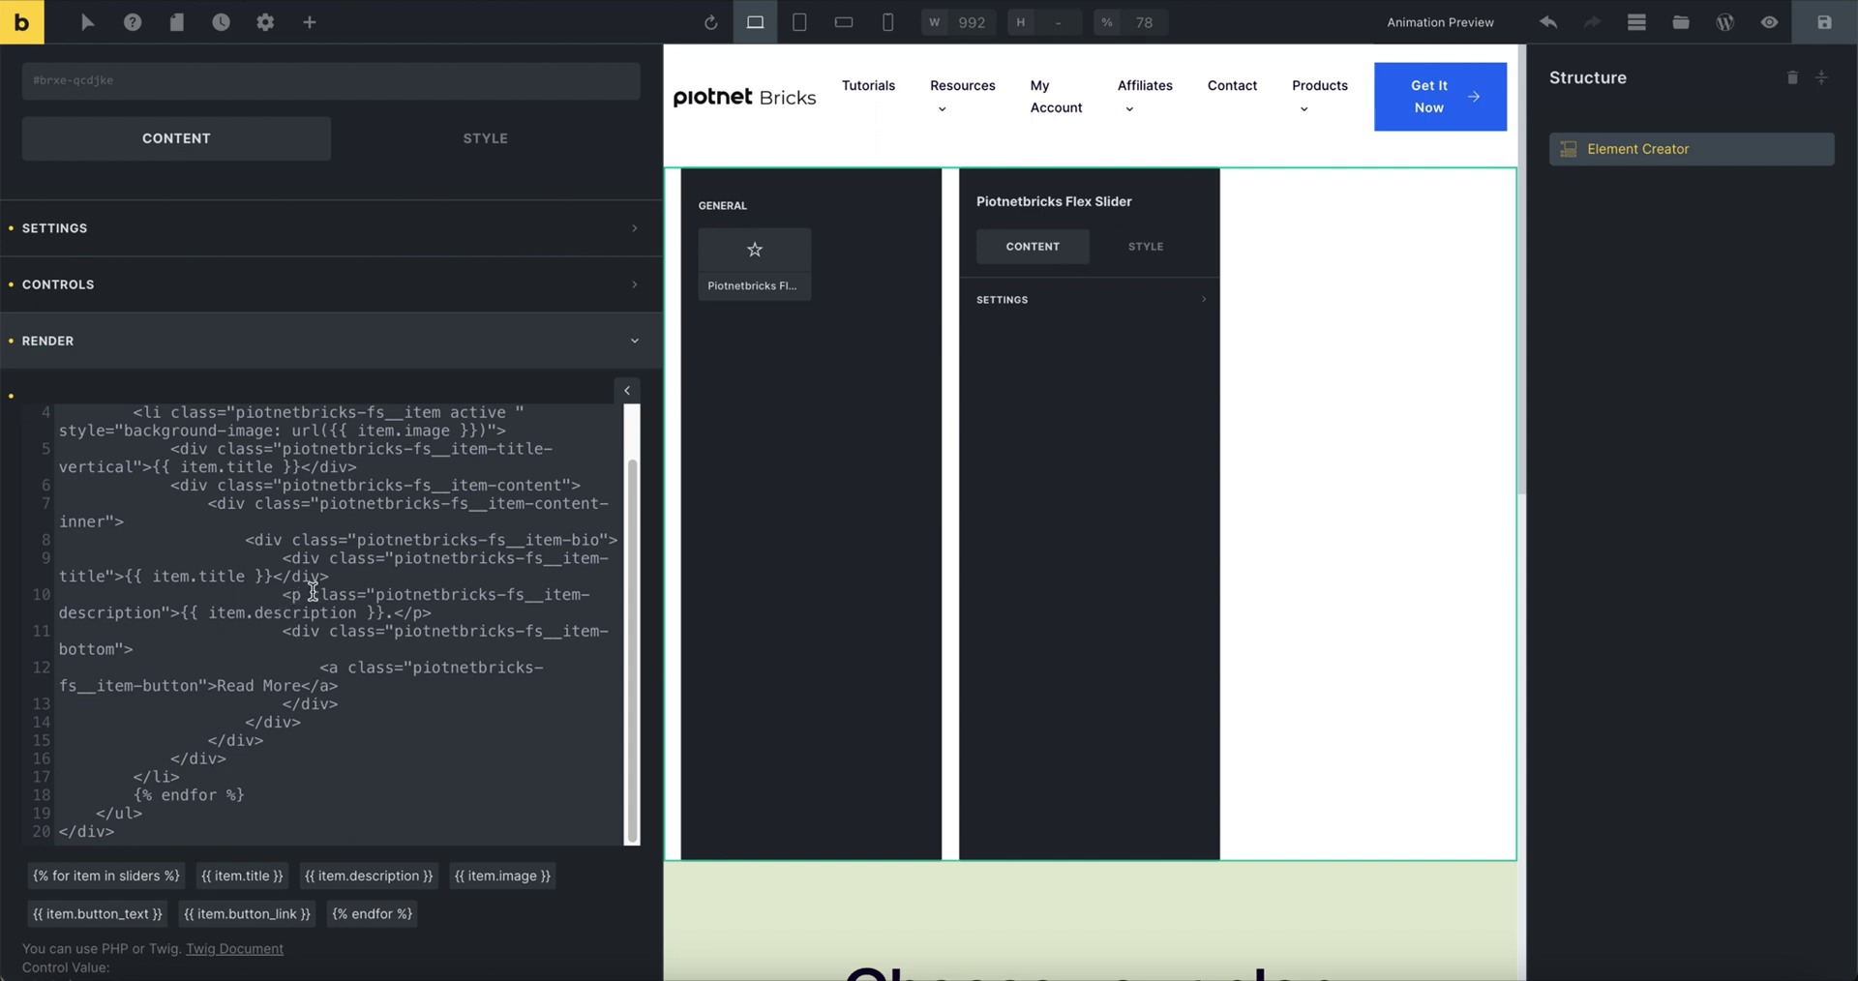
scroll(313, 592, "up", 1)
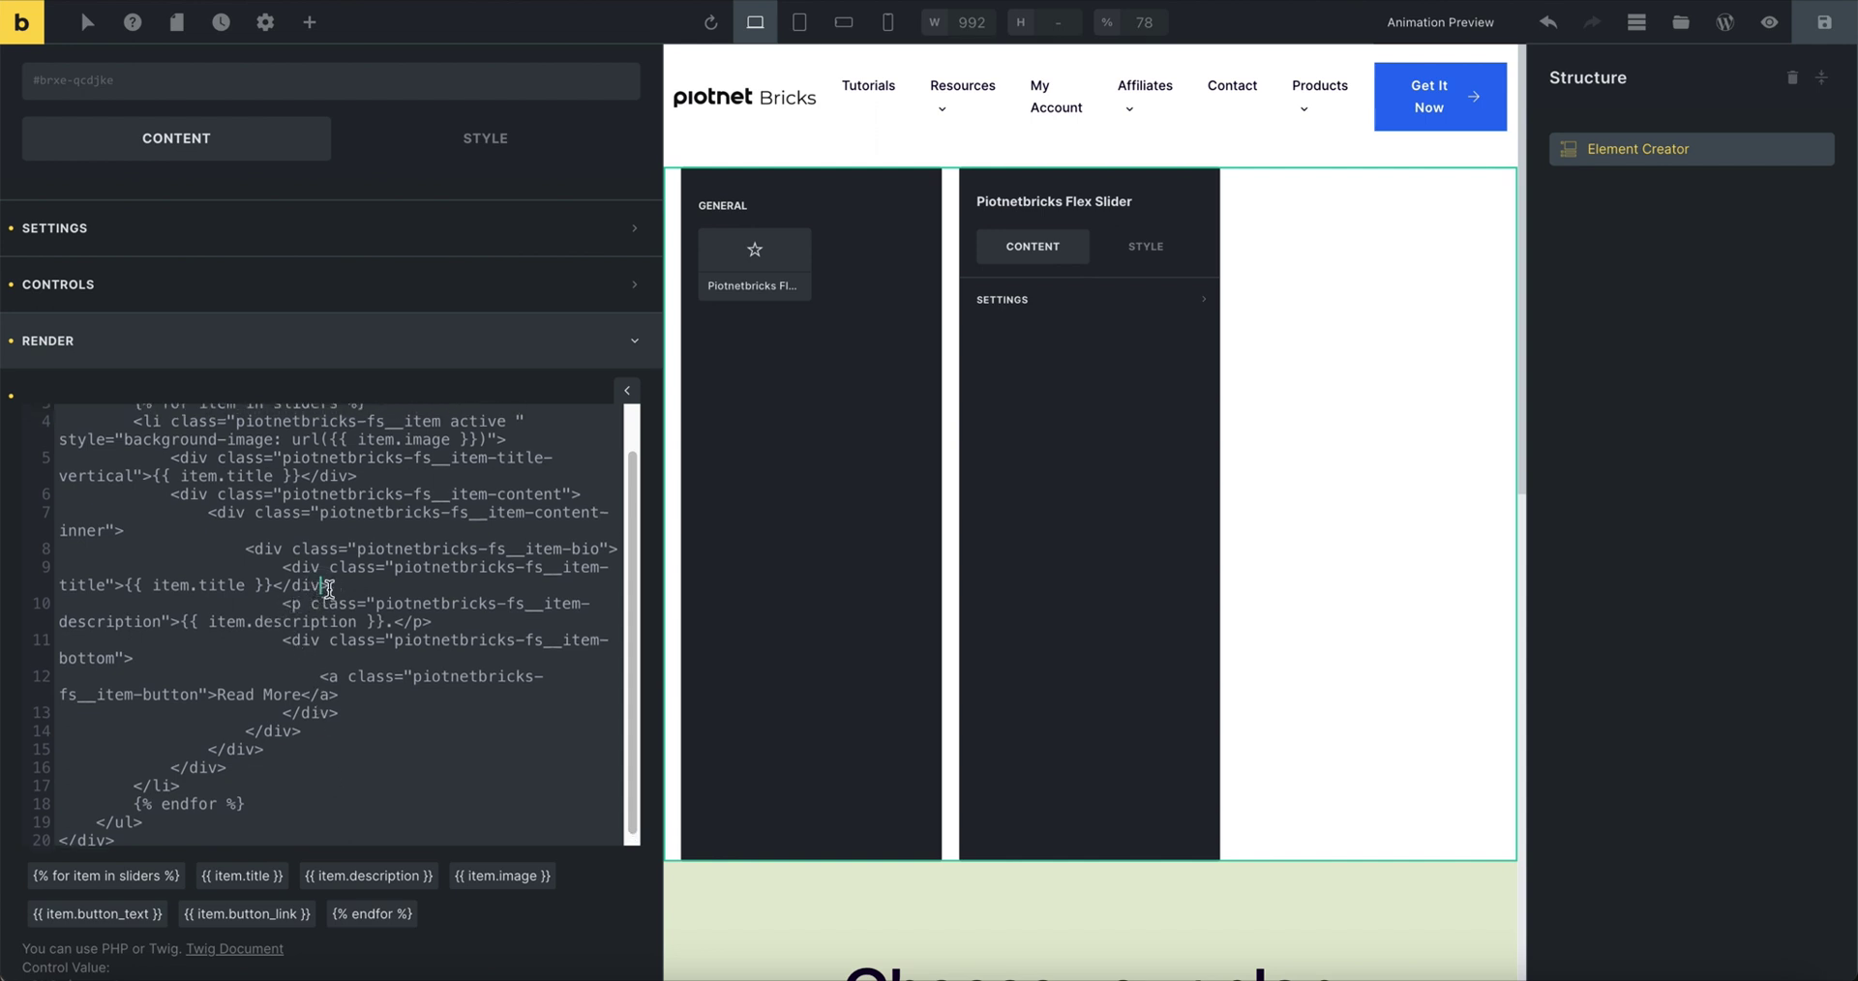
left_click(395, 623)
key("BackSpace")
Step: Replace the Read More text of the item button with {{ item.button_text }}
left_click_drag(217, 694, 301, 695)
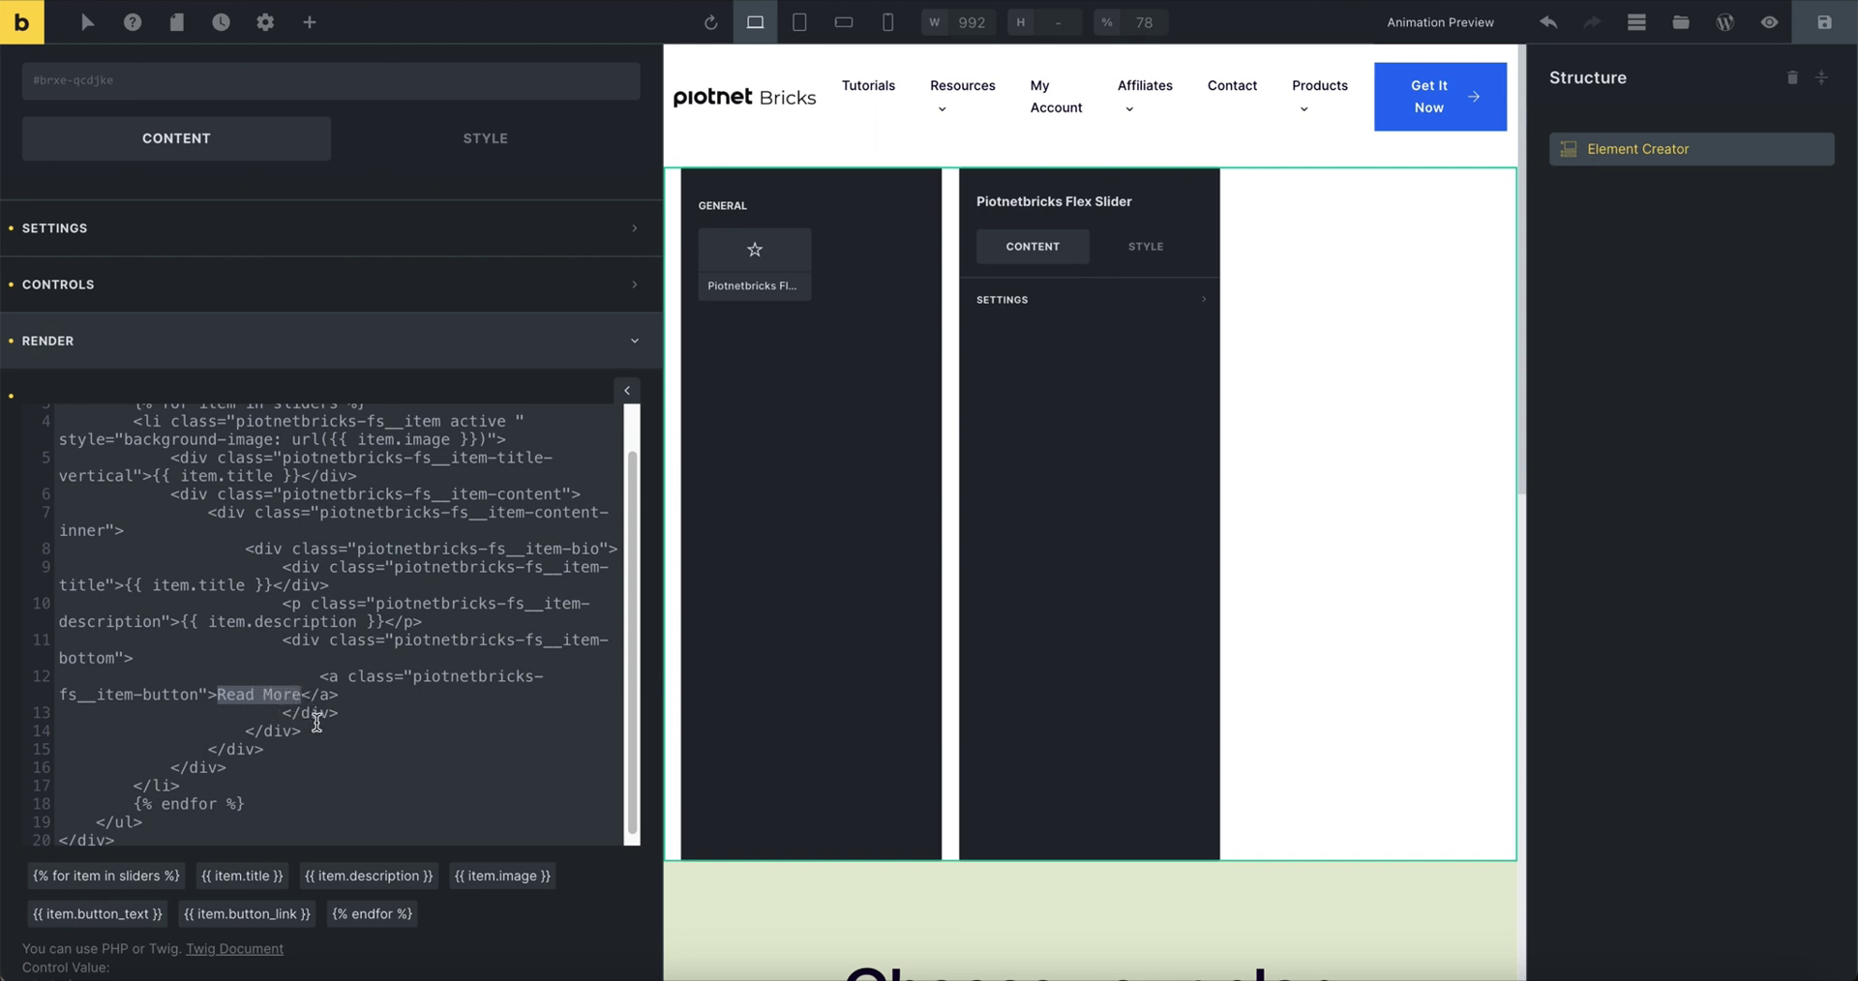
left_click(145, 915)
left_click(219, 696)
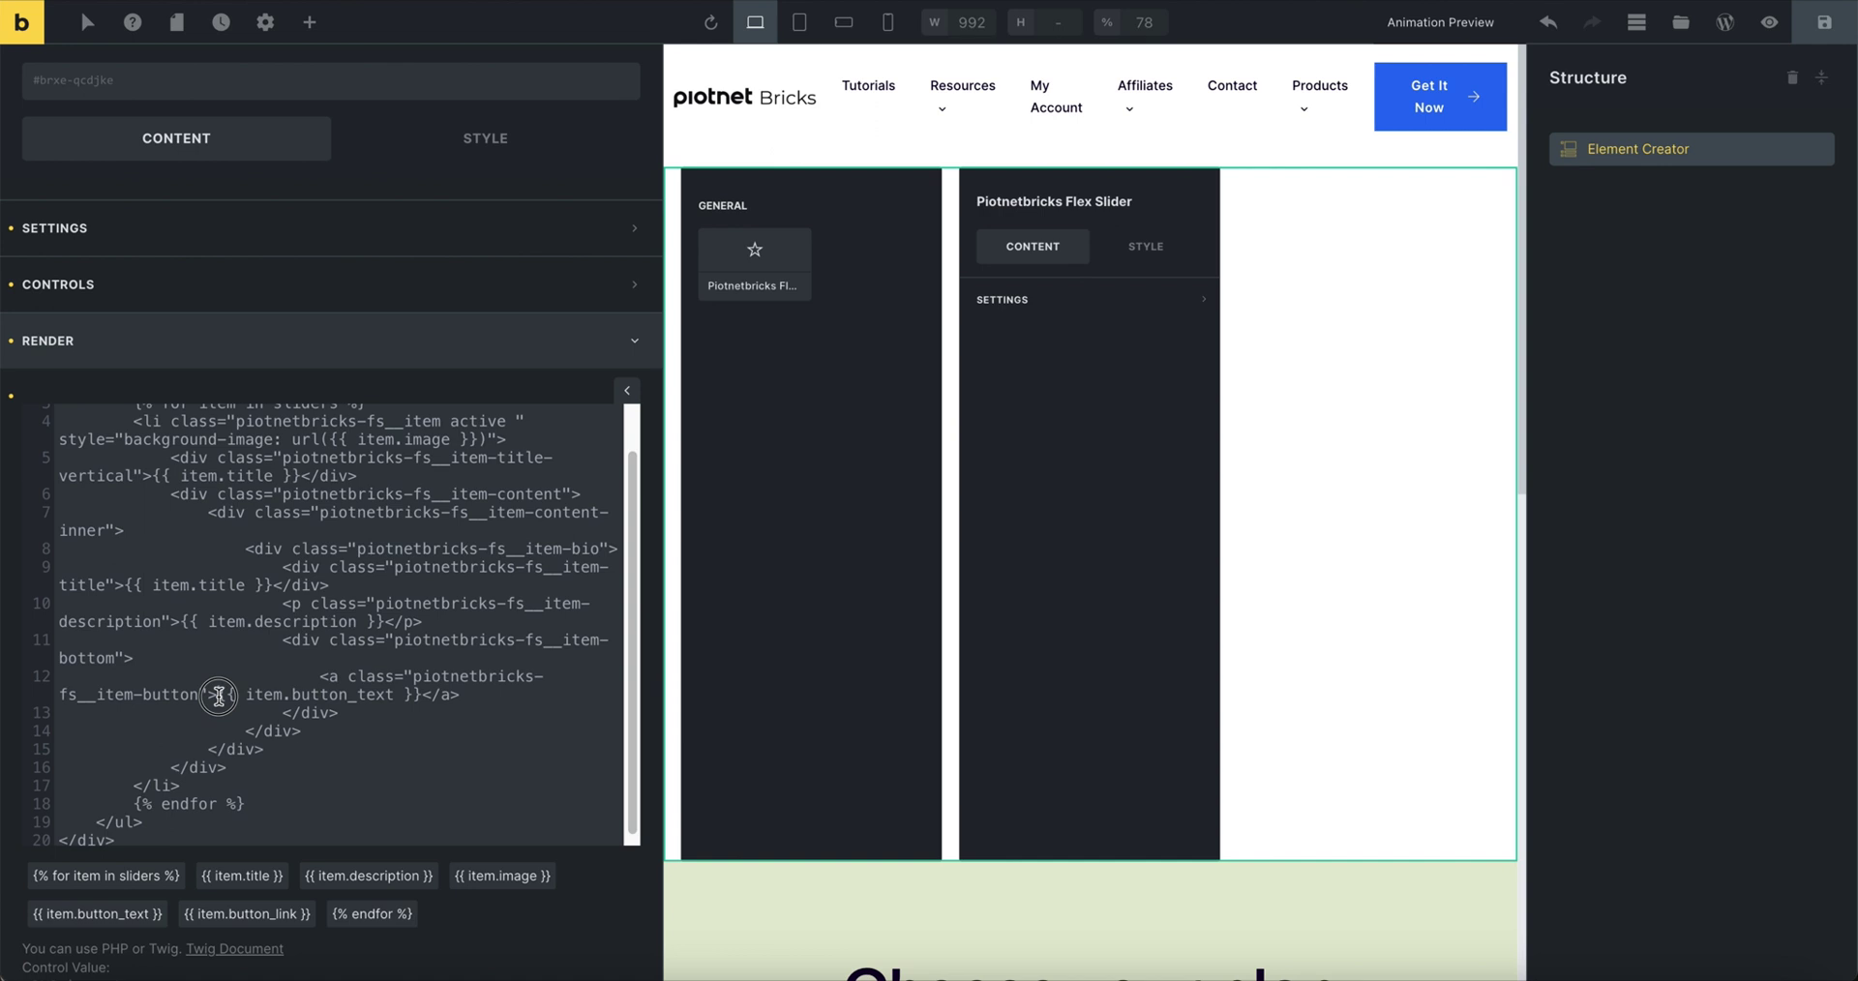
left_click_drag(218, 696, 417, 696)
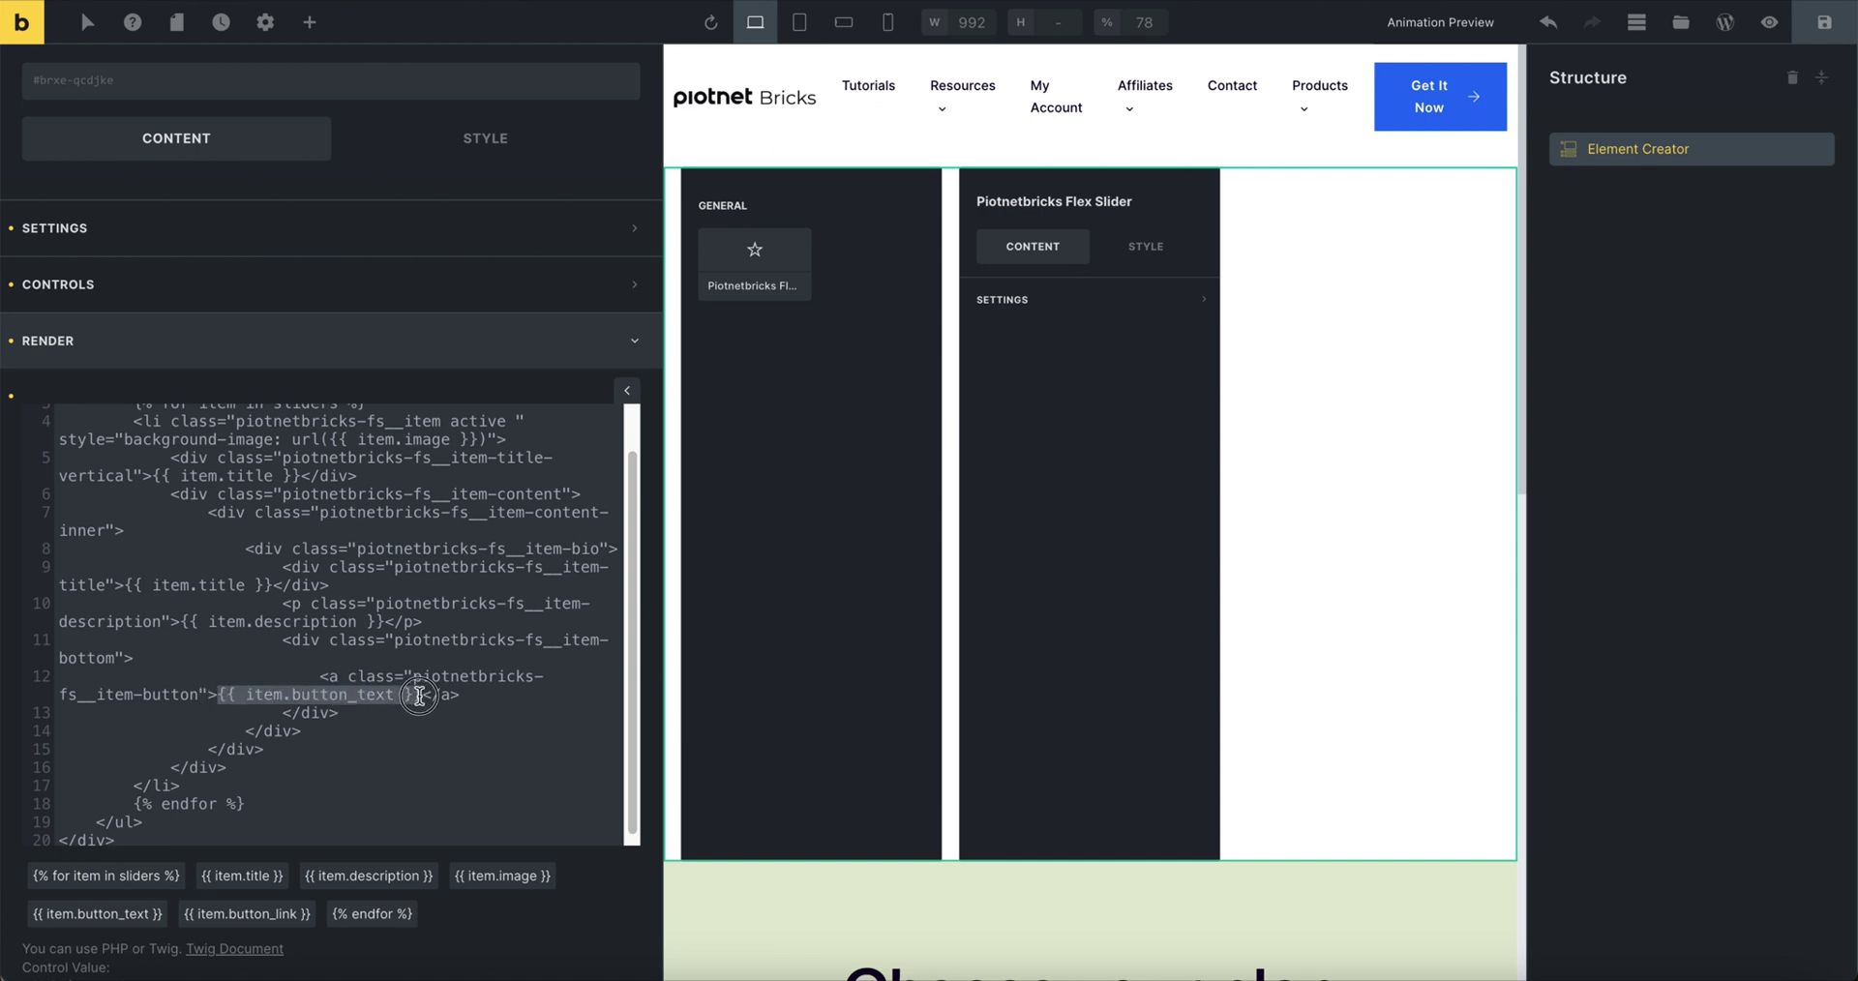
Step: Wrap the item button link in a Twig condition, {% if item.button_text %} above it and {% endif %} below it
left_click(419, 664)
key("Return")
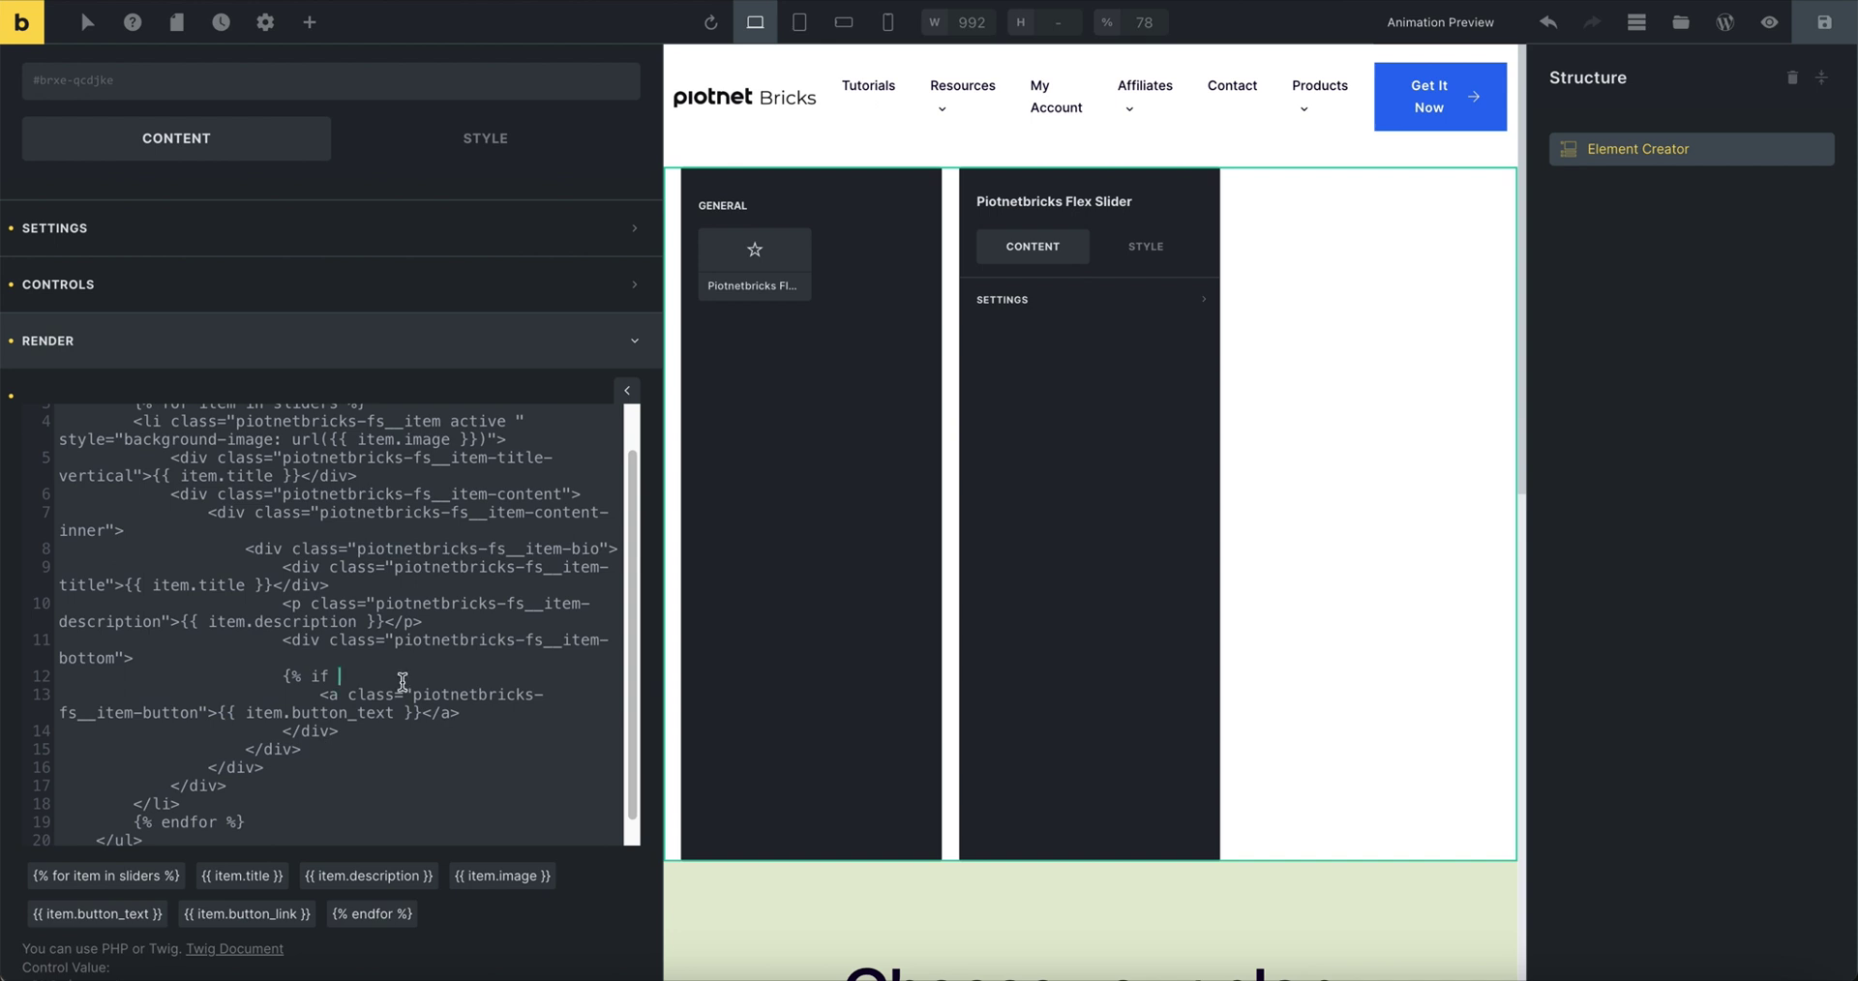
left_click_drag(246, 713, 394, 713)
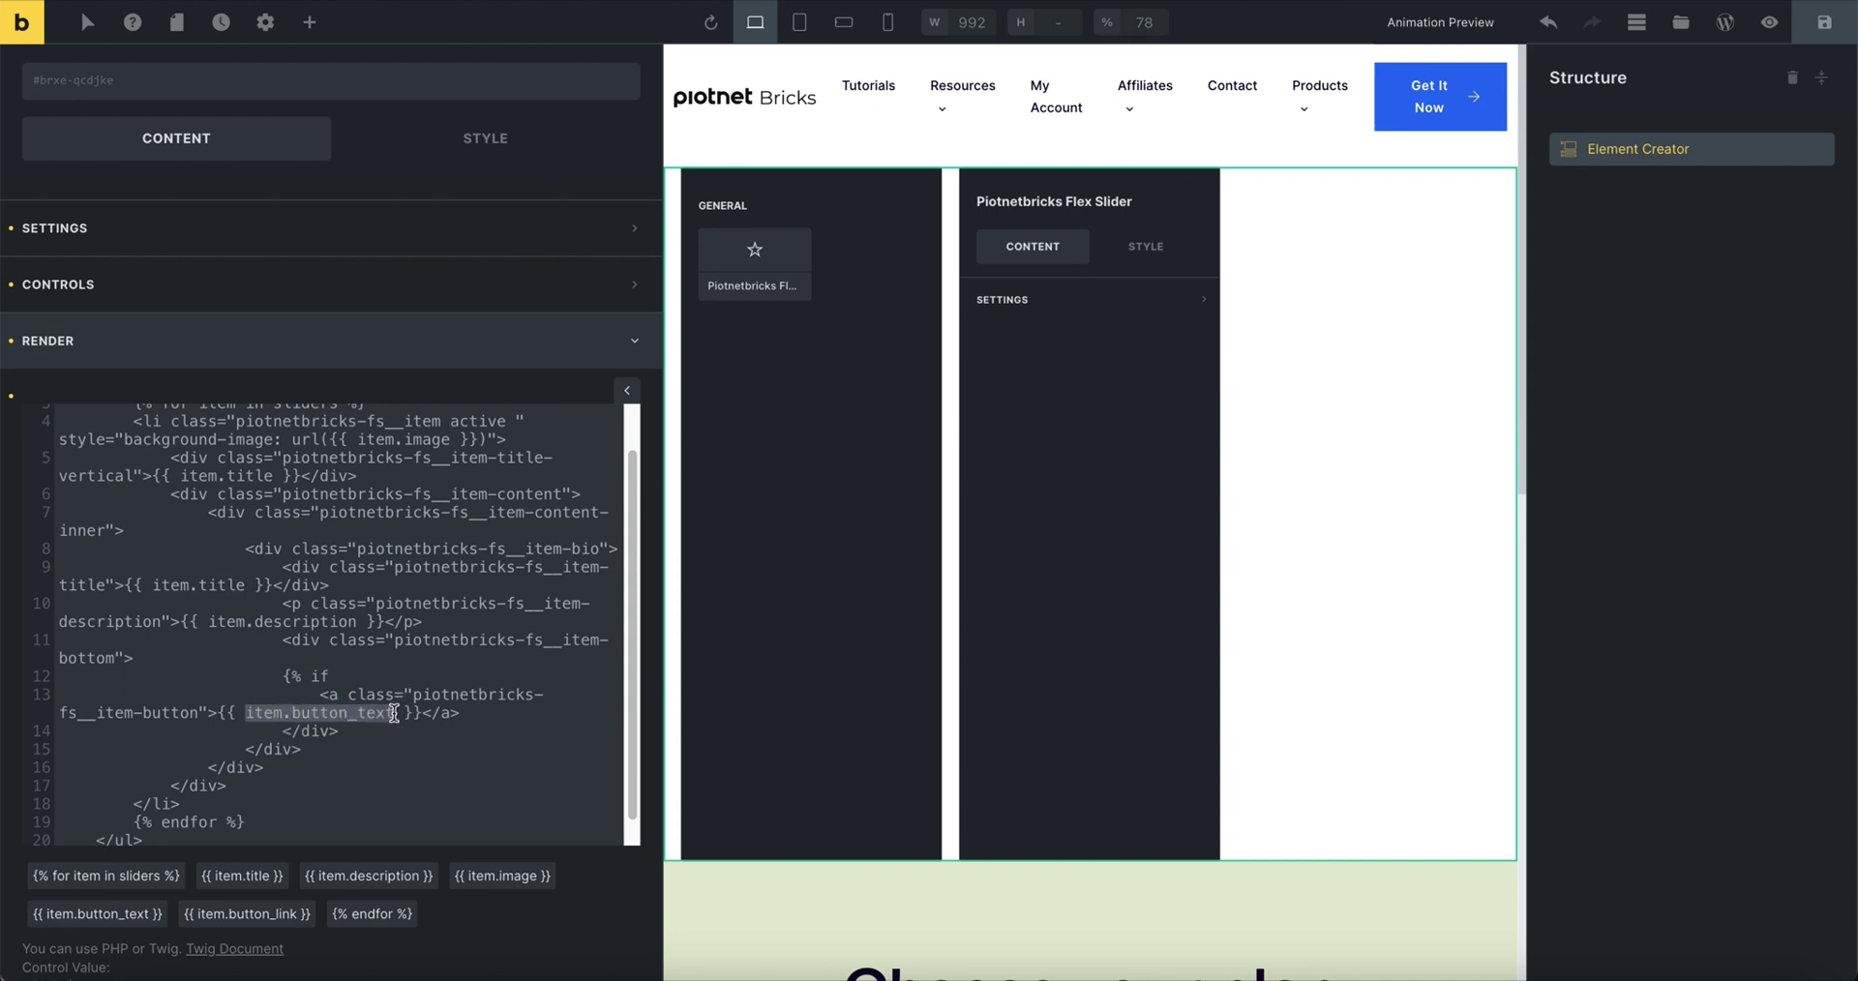
key("ctrl+c")
left_click(394, 676)
key("ctrl+v")
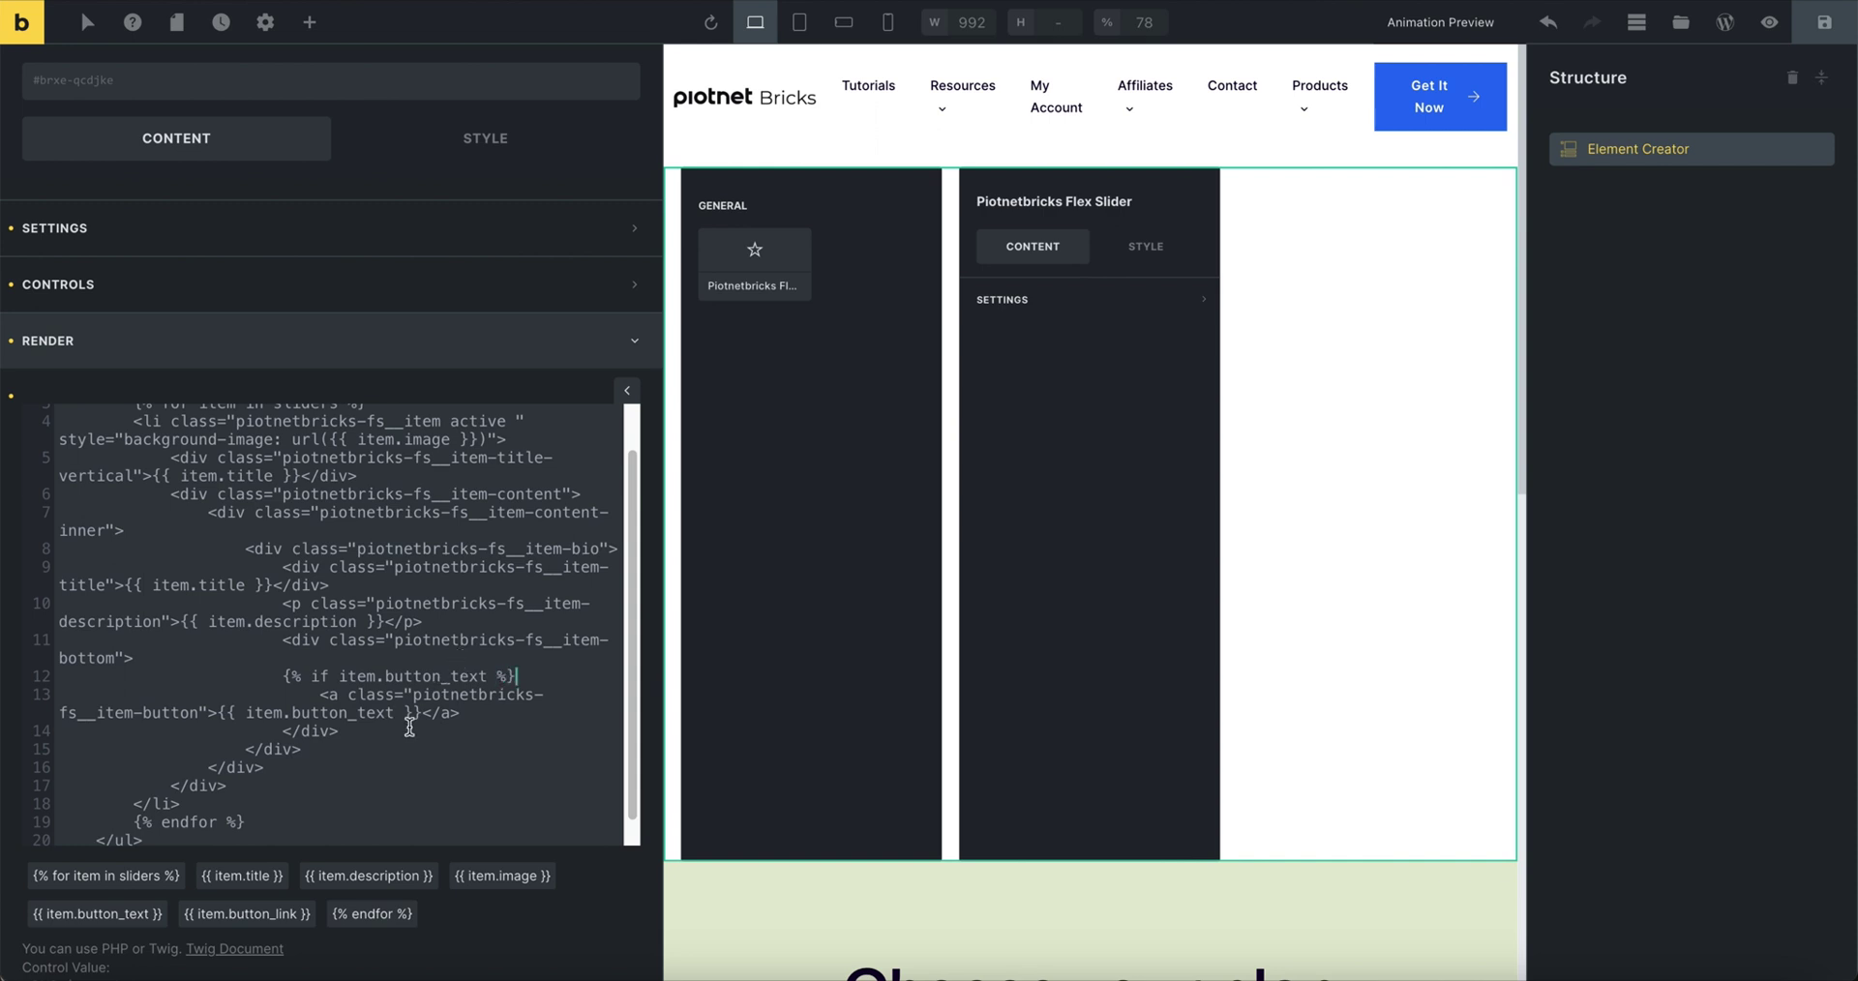
left_click(500, 720)
key("Return")
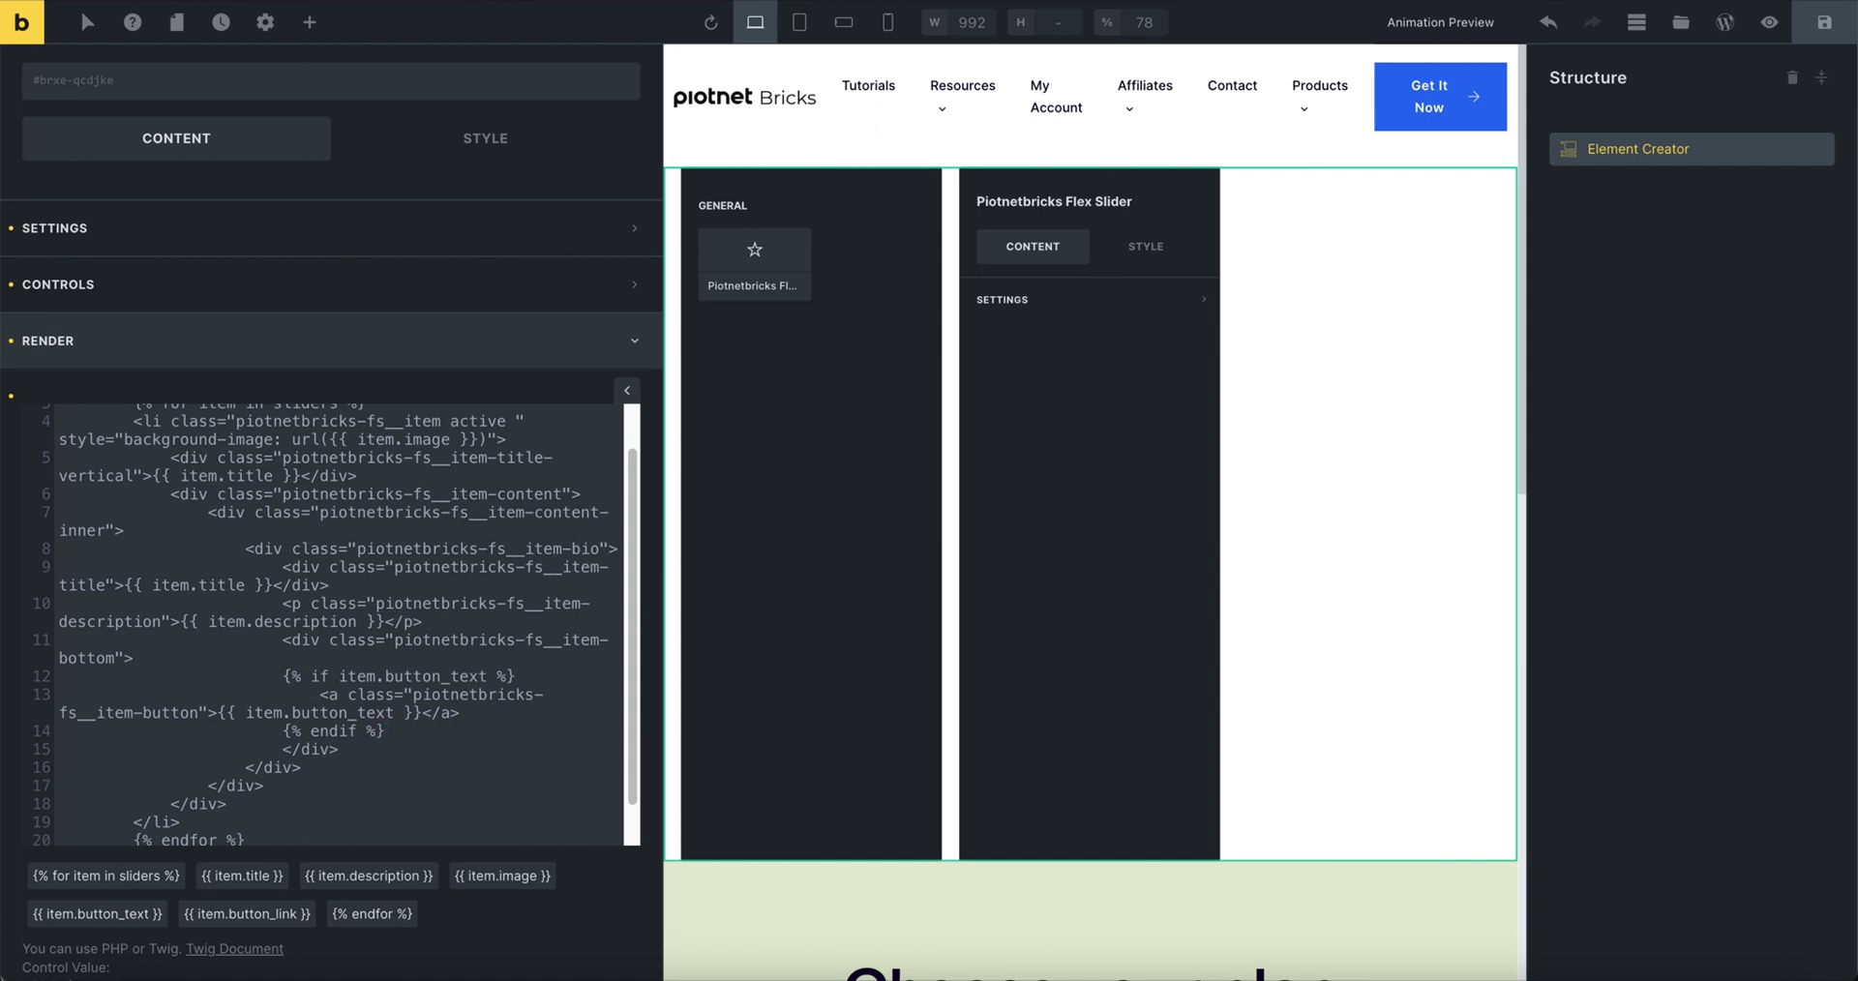
Step: Insert {{ item.button_link }} after the class attribute in the button's opening a tag and save the element
scroll(504, 713, "down", 1)
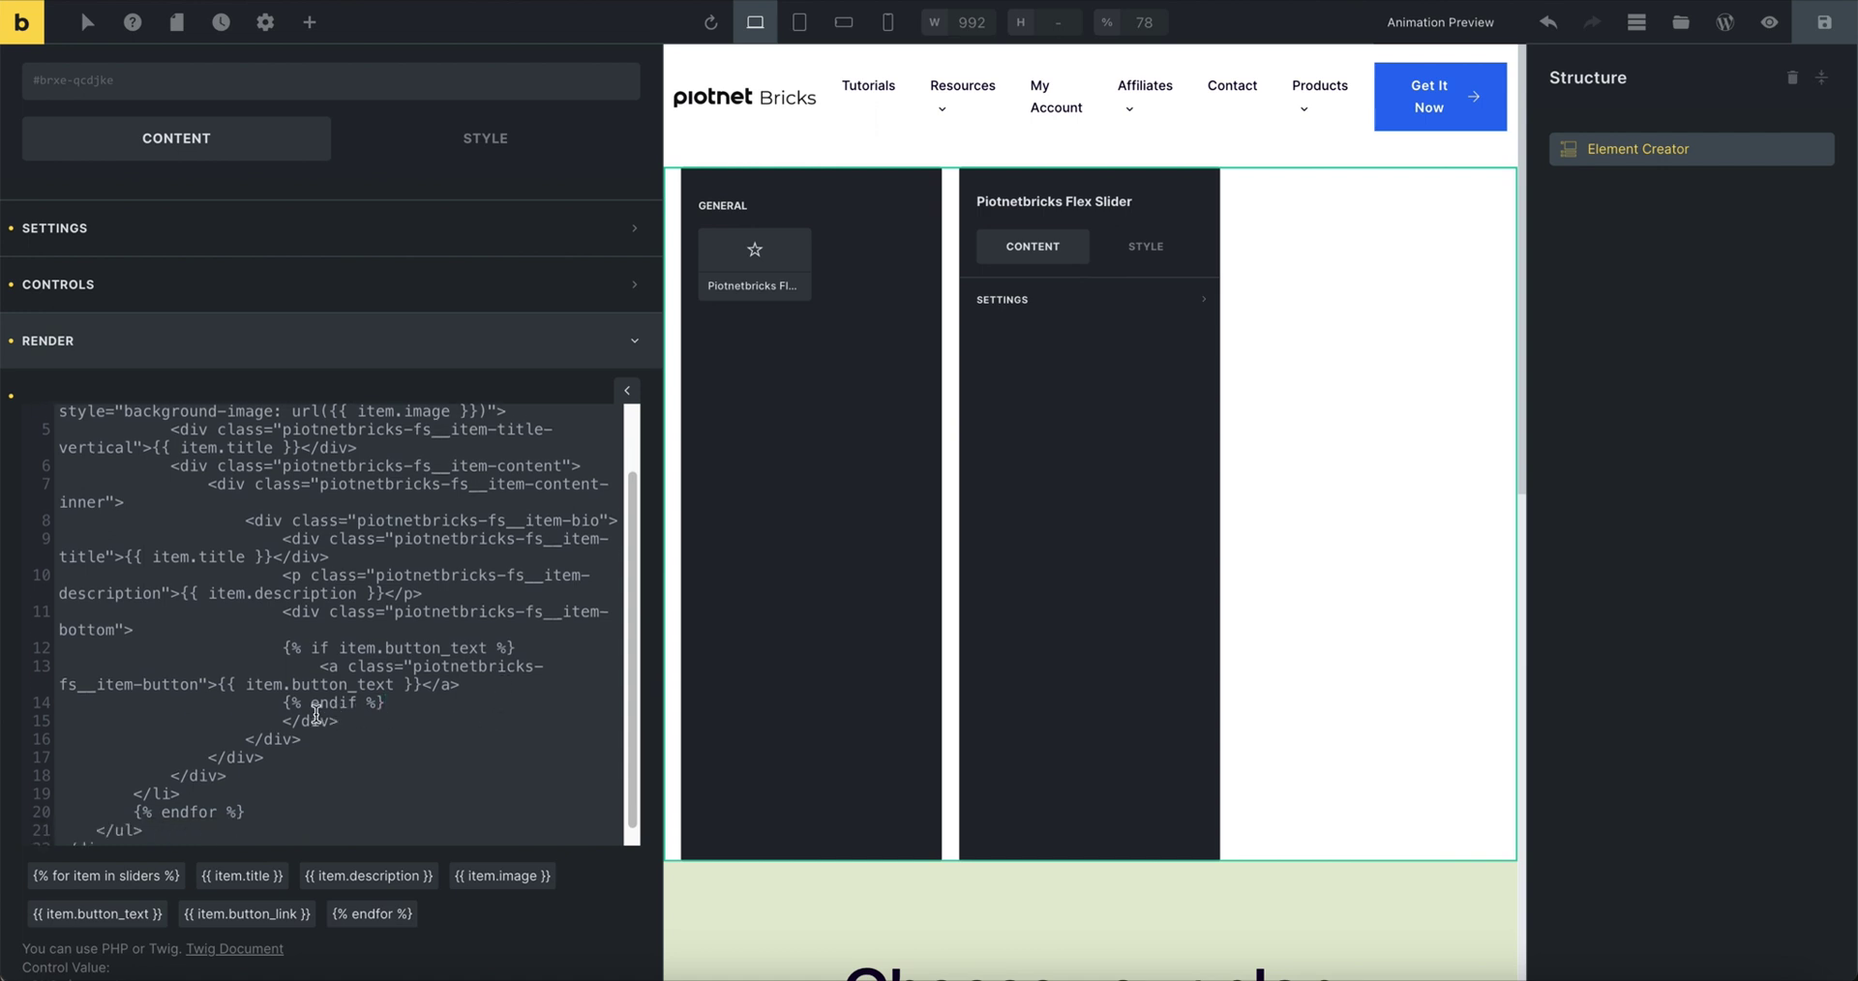
left_click(211, 684)
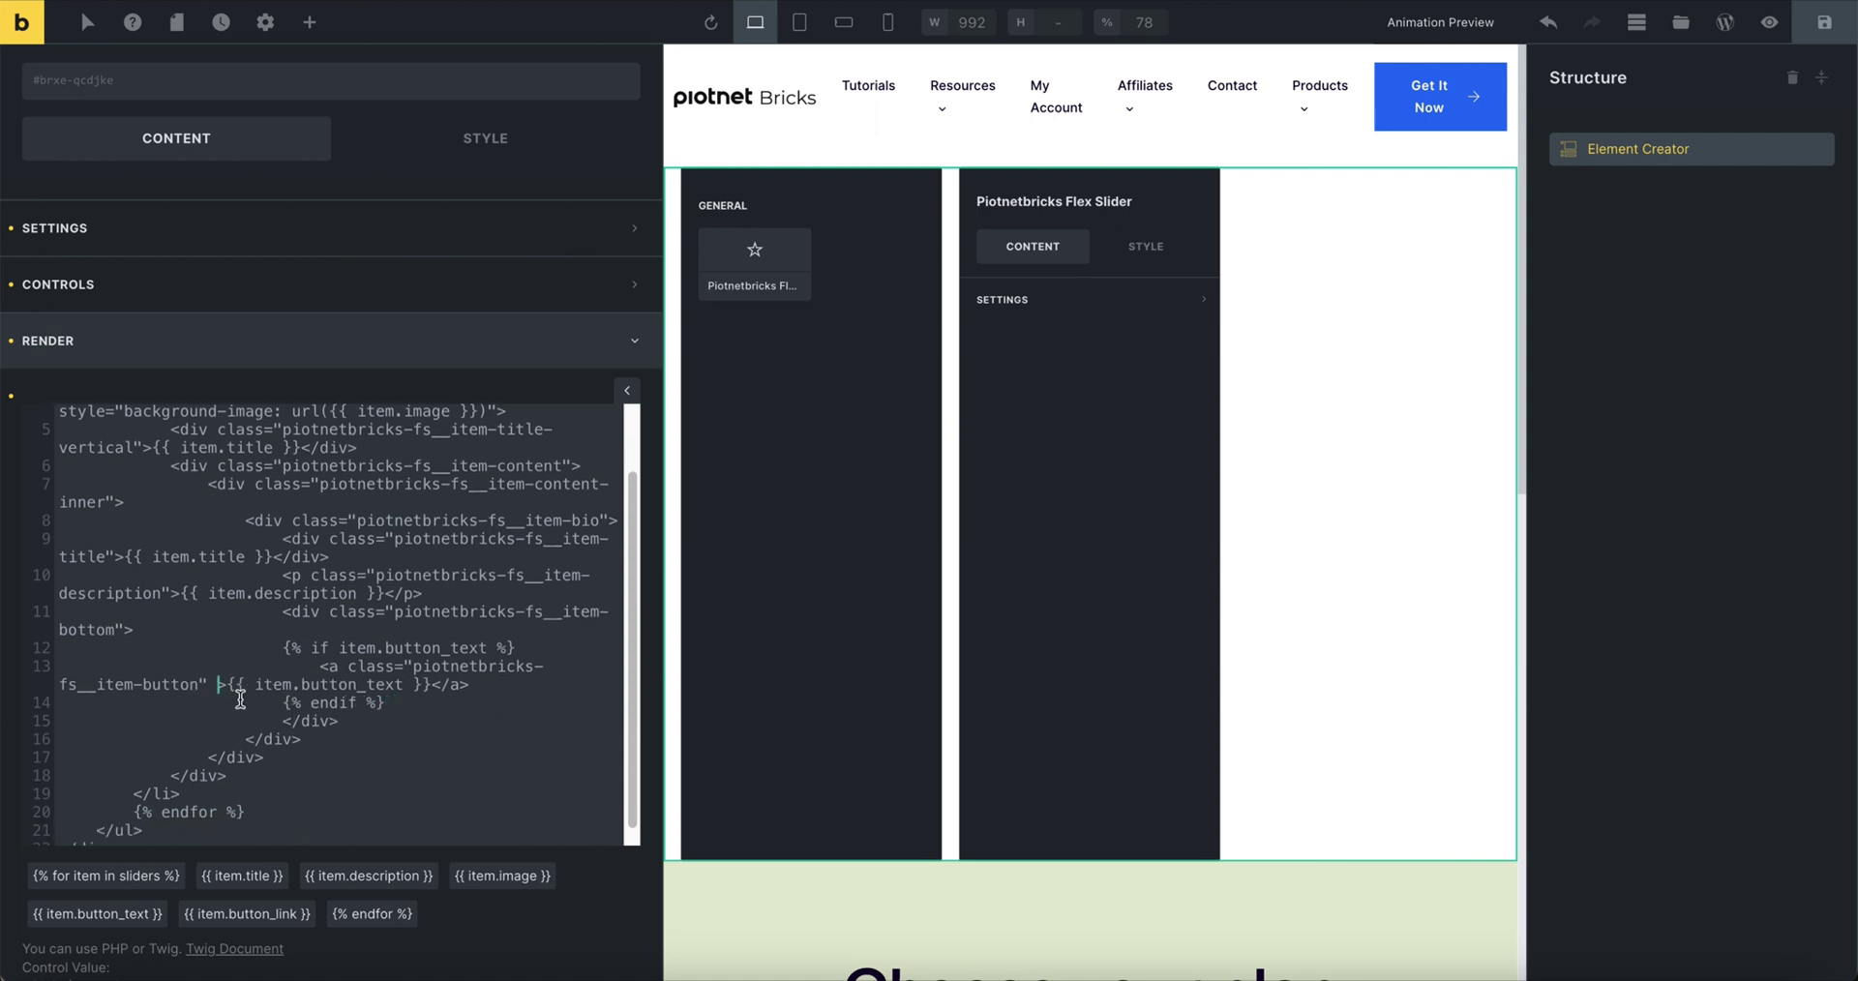
left_click(287, 913)
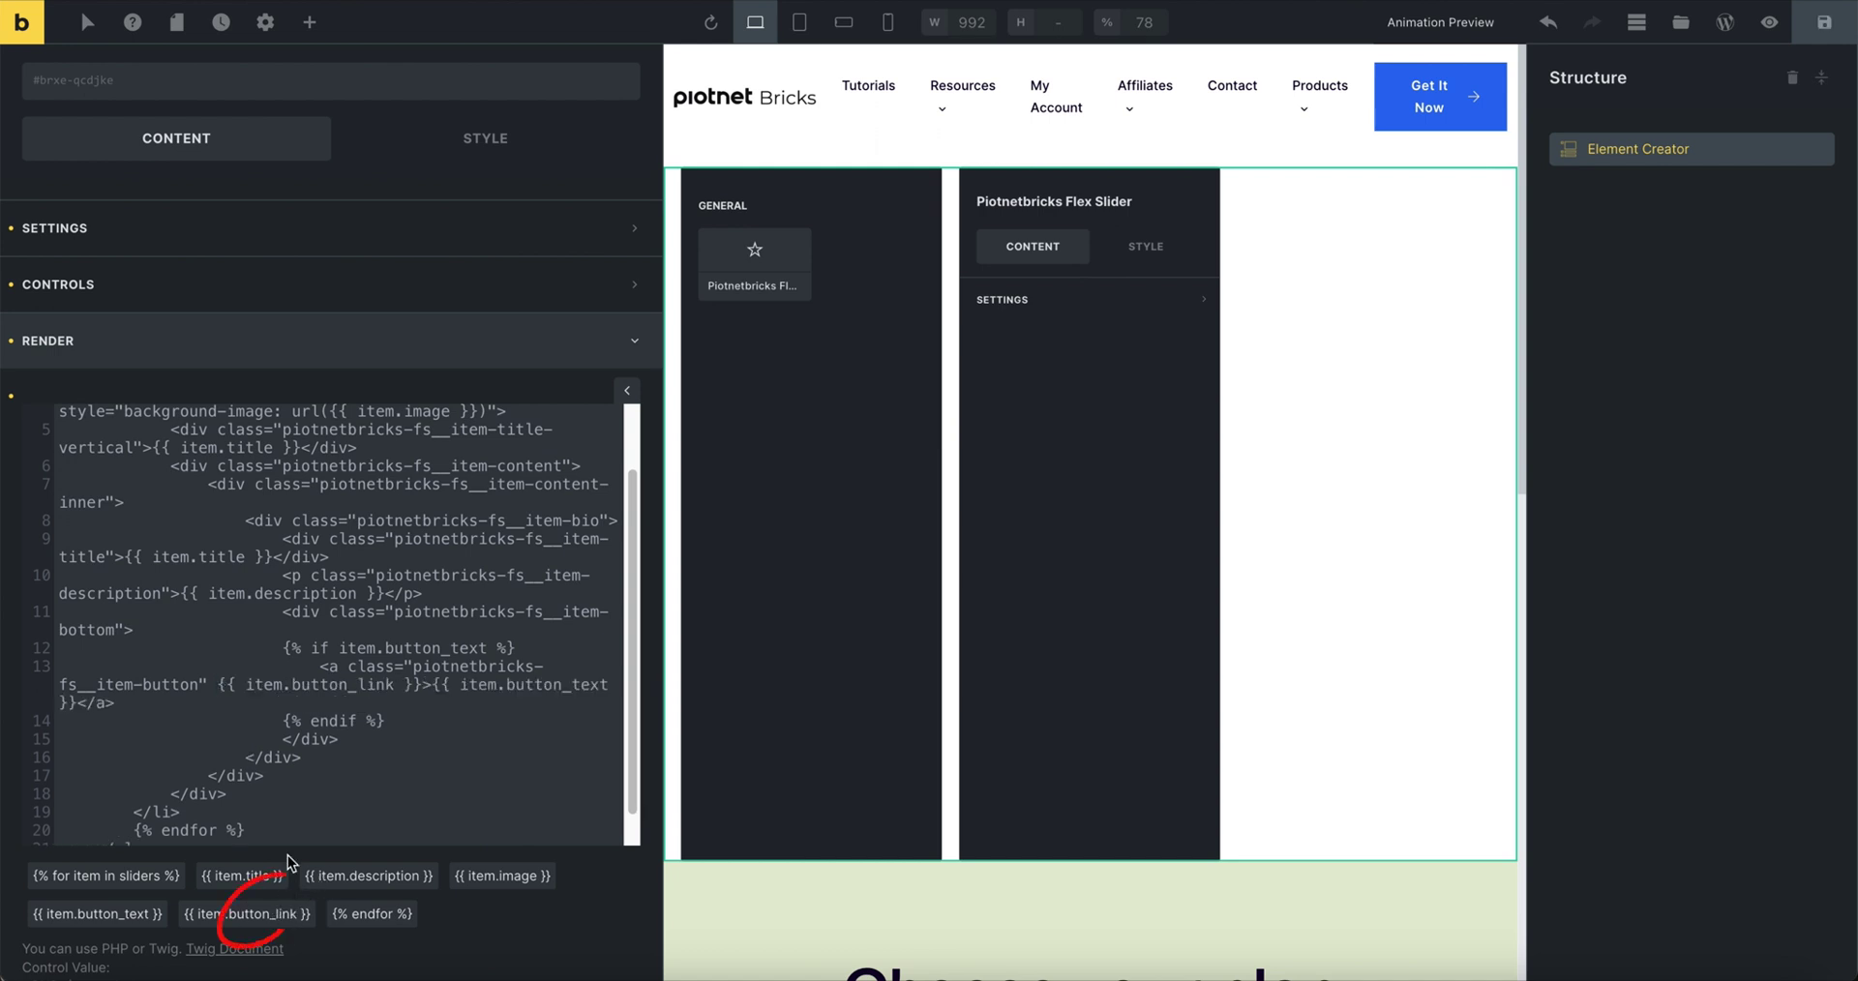
scroll(432, 736, "down", 1)
scroll(432, 737, "up", 4)
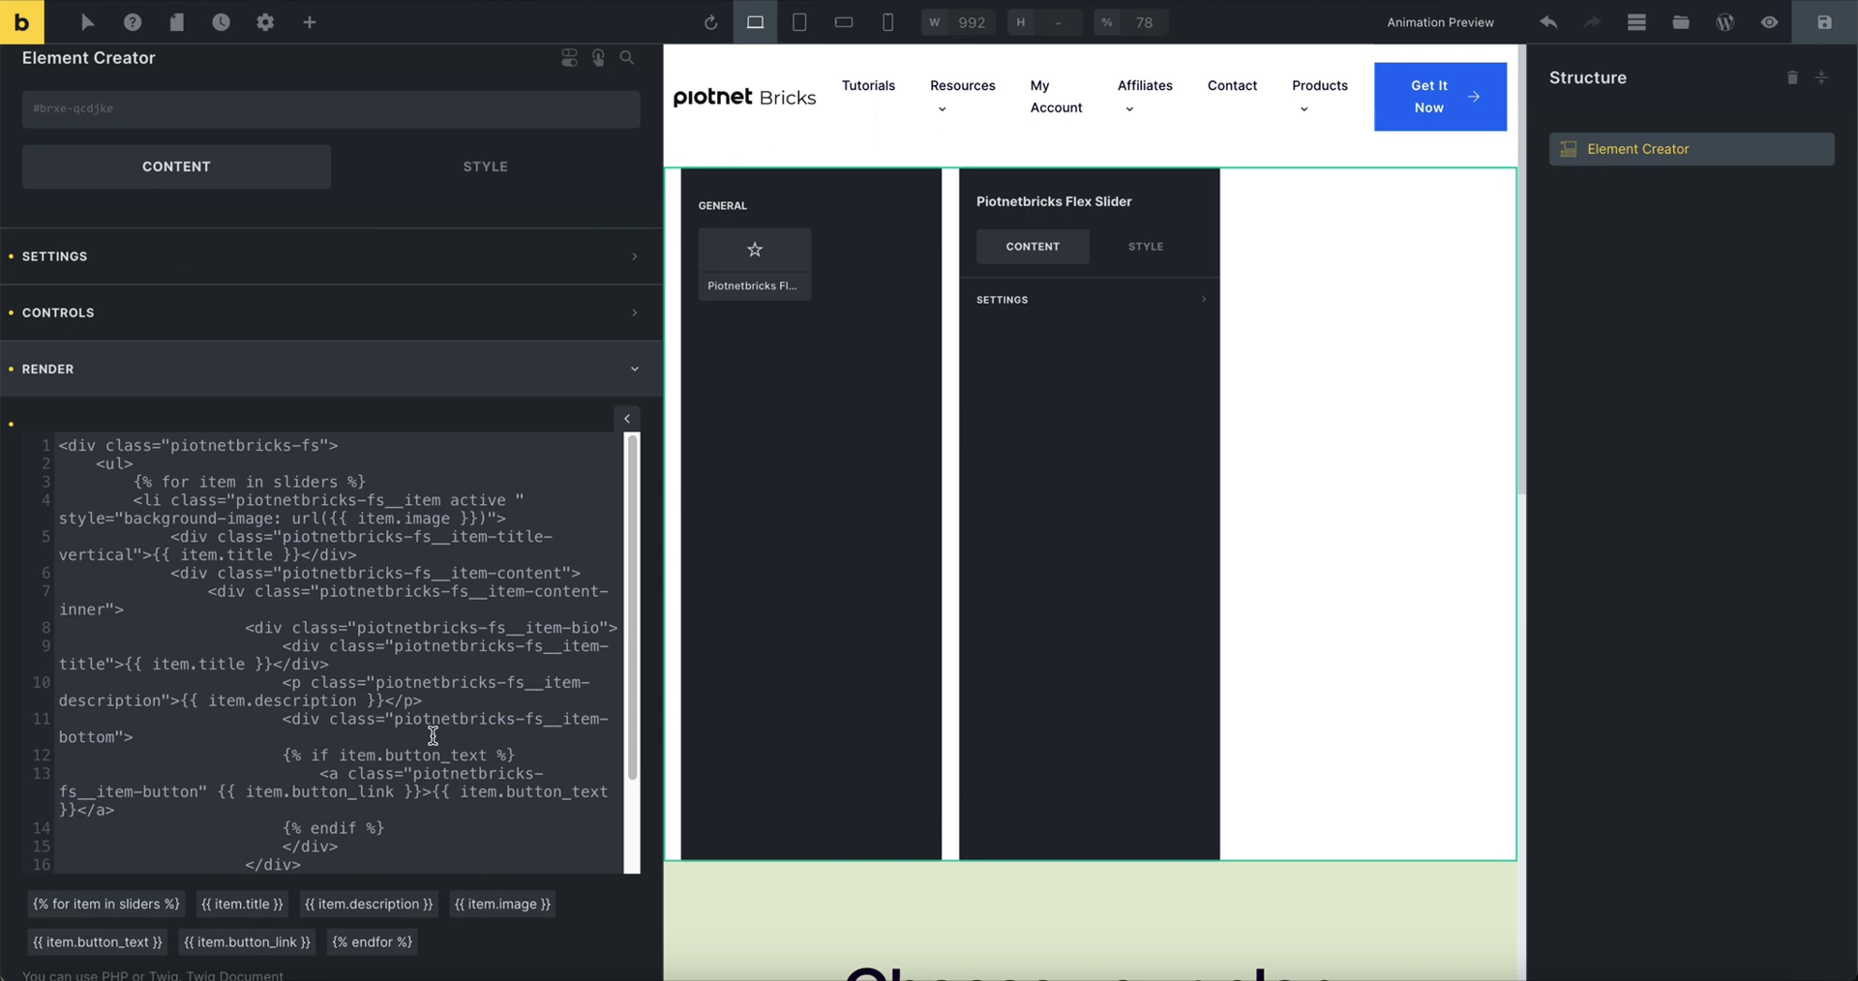
left_click(1827, 27)
scroll(413, 515, "down", 1)
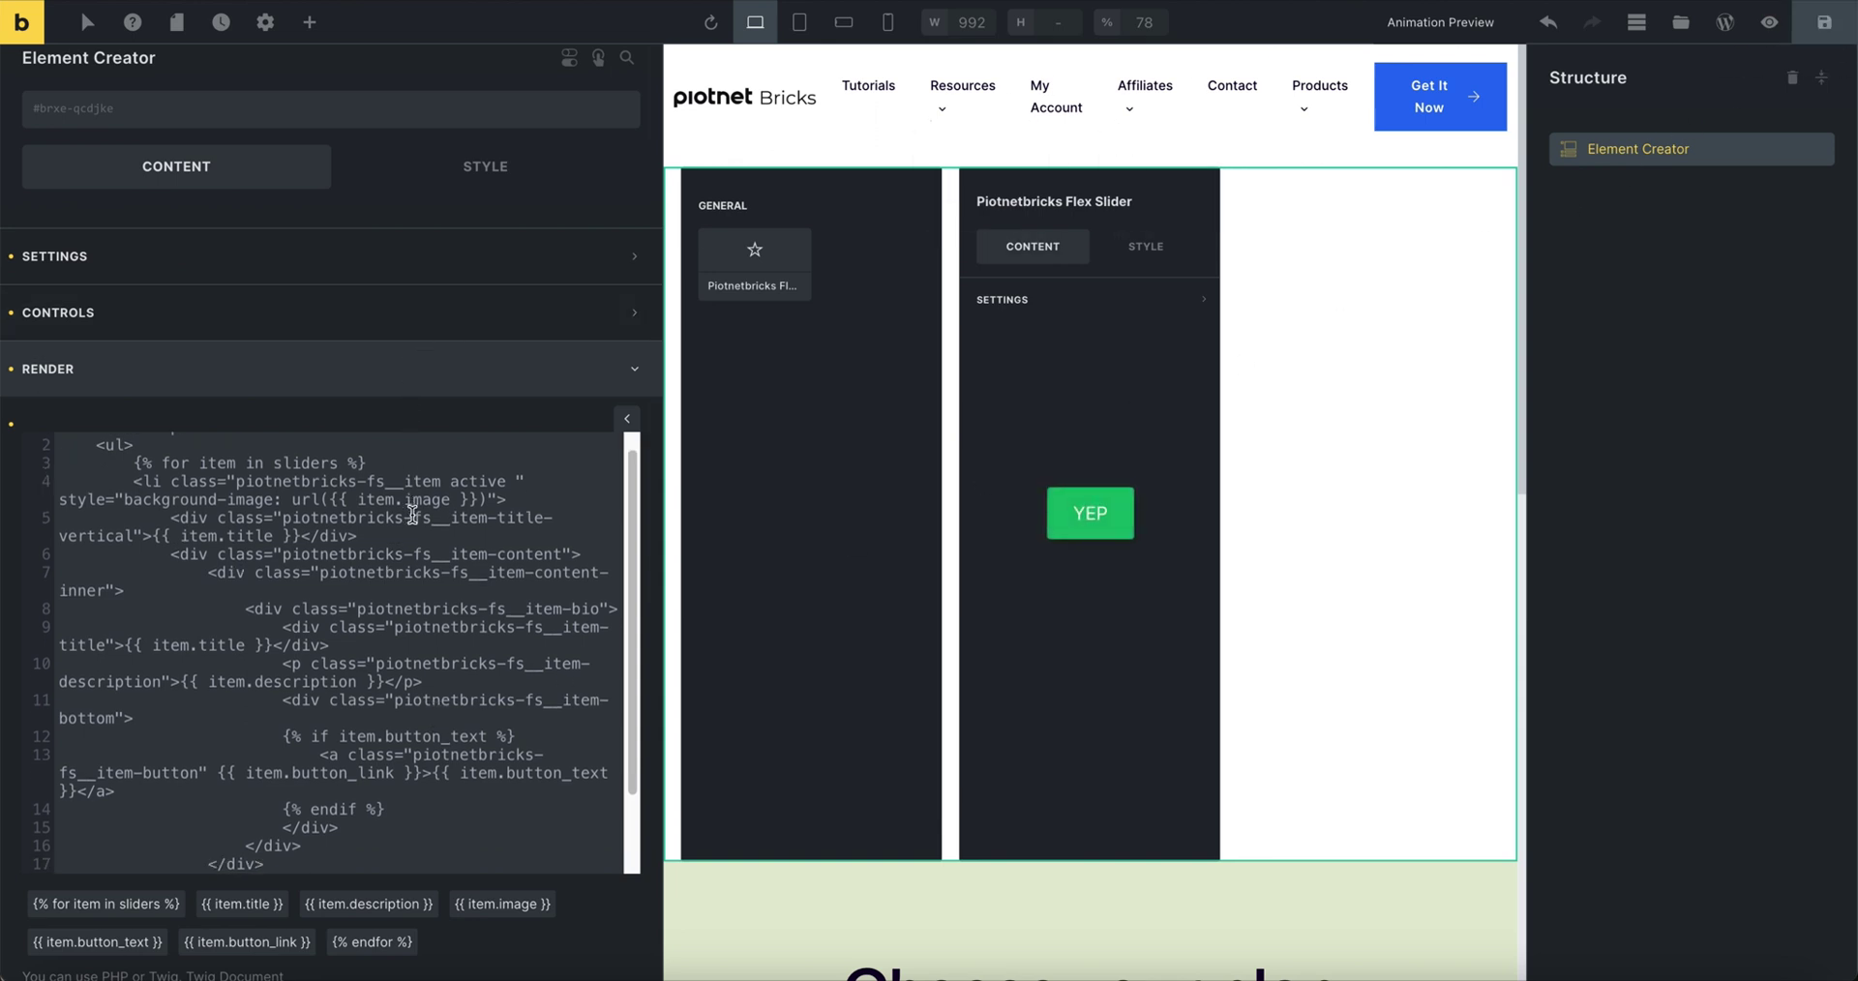
scroll(416, 511, "down", 1)
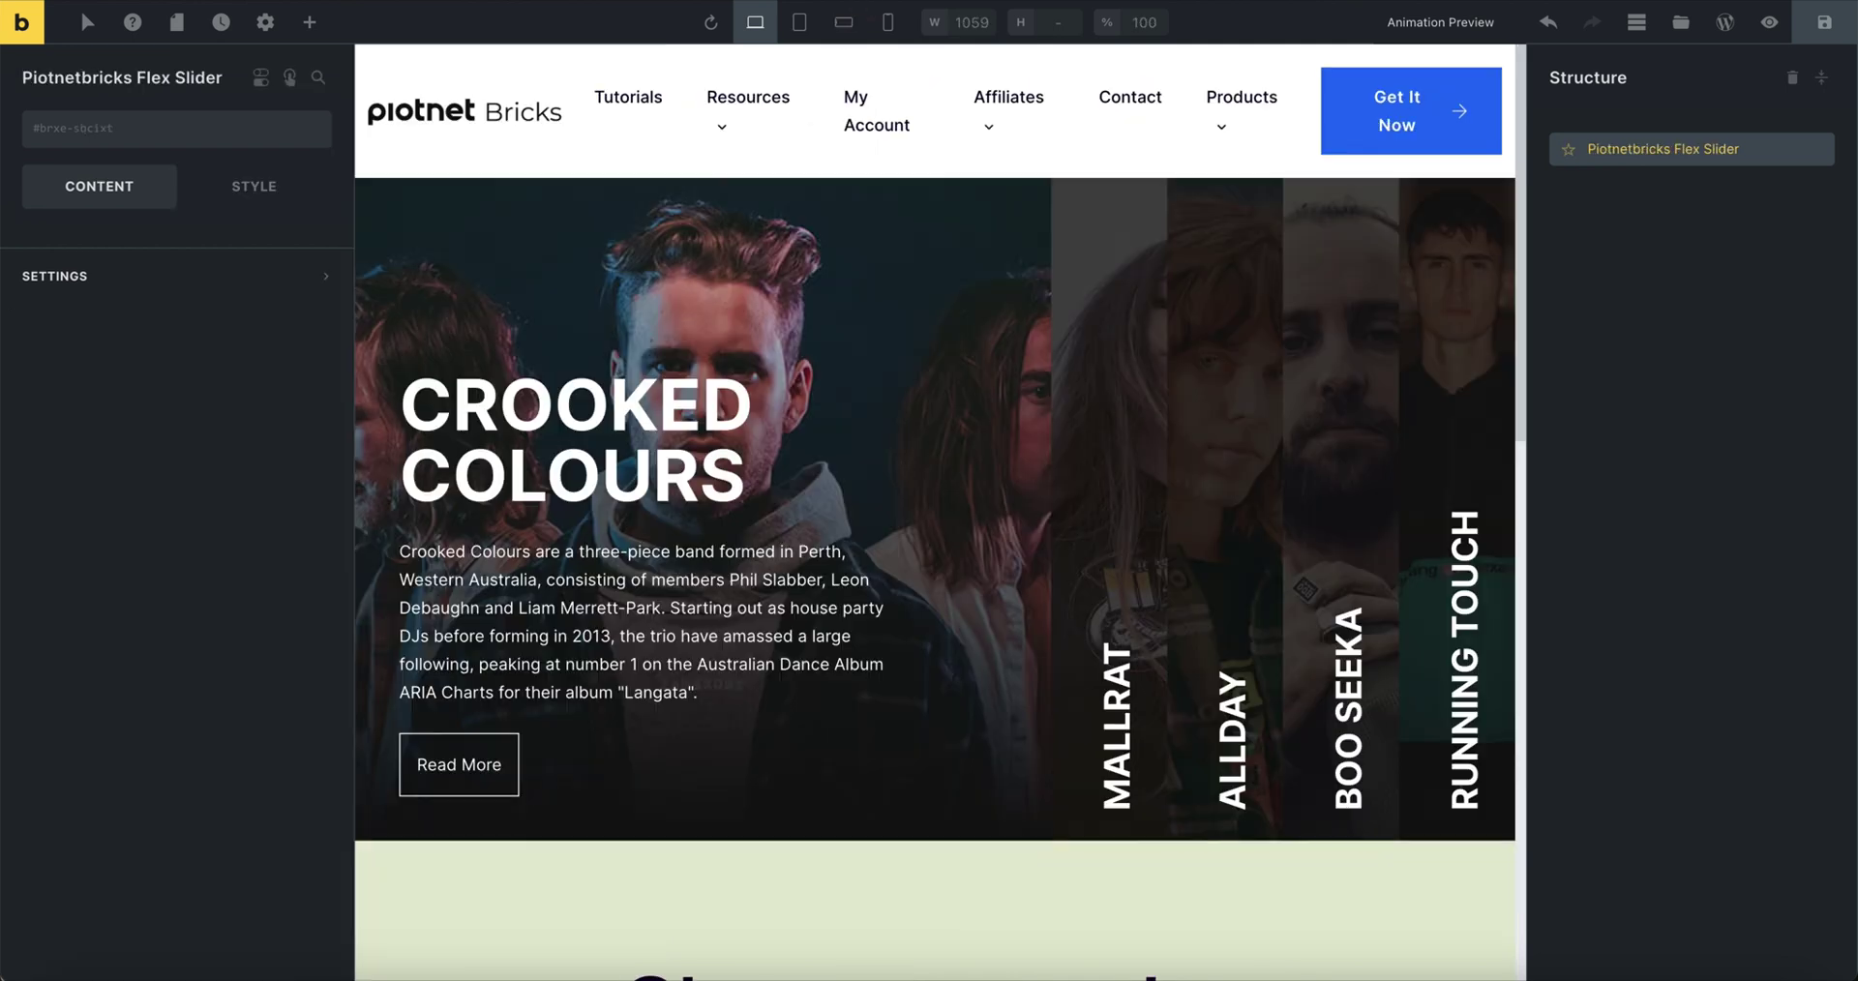
Step: Reload the Animation Preview page, discarding its current canvas, and add the custom Piotnetbricks Flex Slider element
key("super+r")
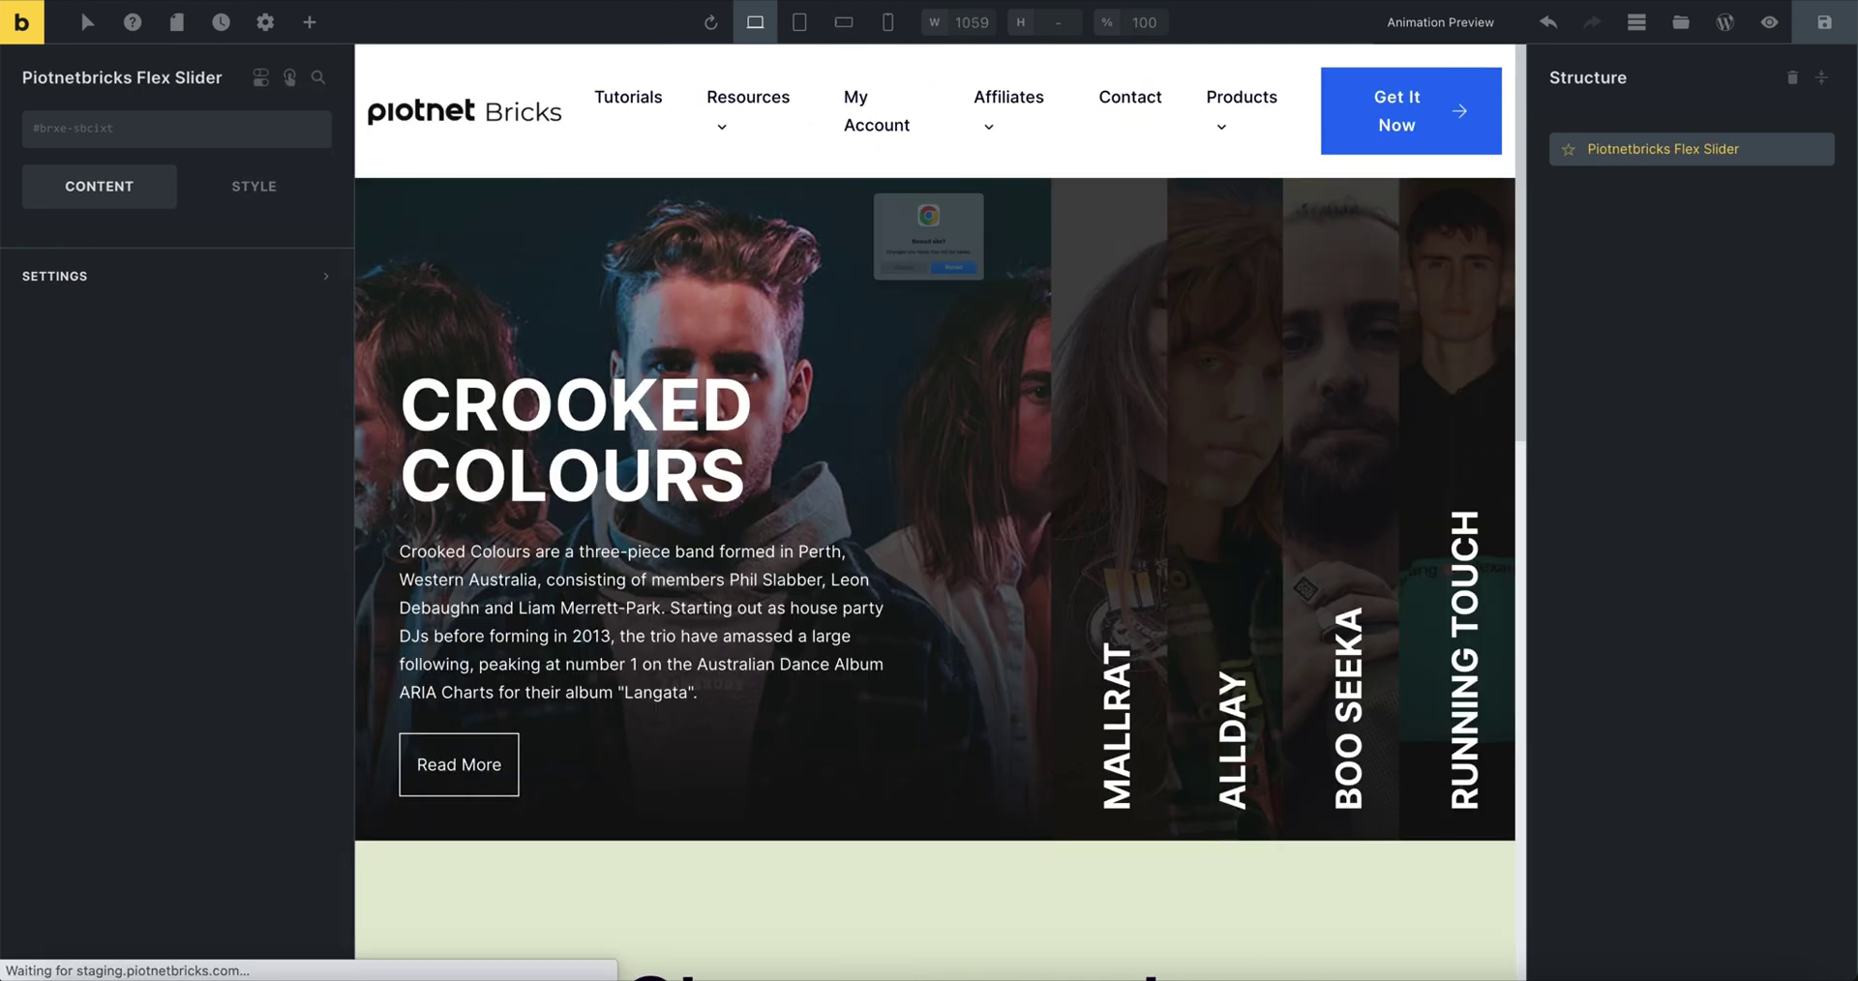
left_click(980, 306)
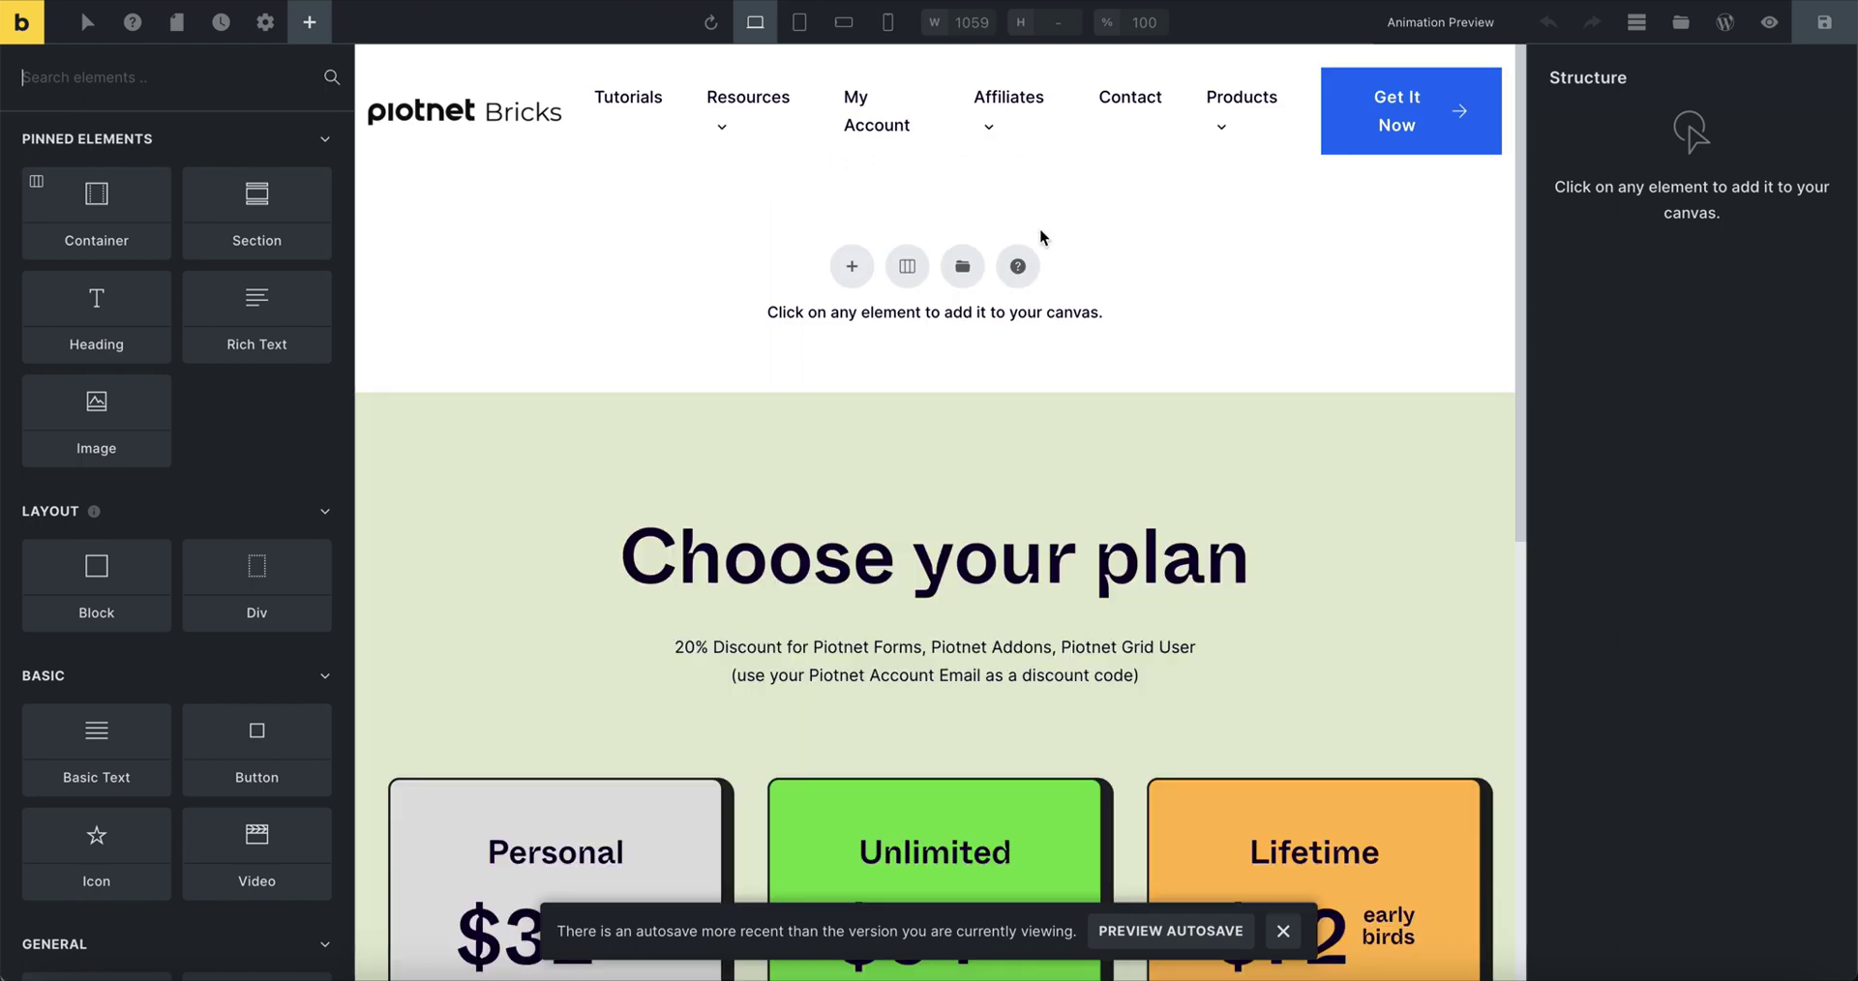
scroll(153, 244, "down", 15)
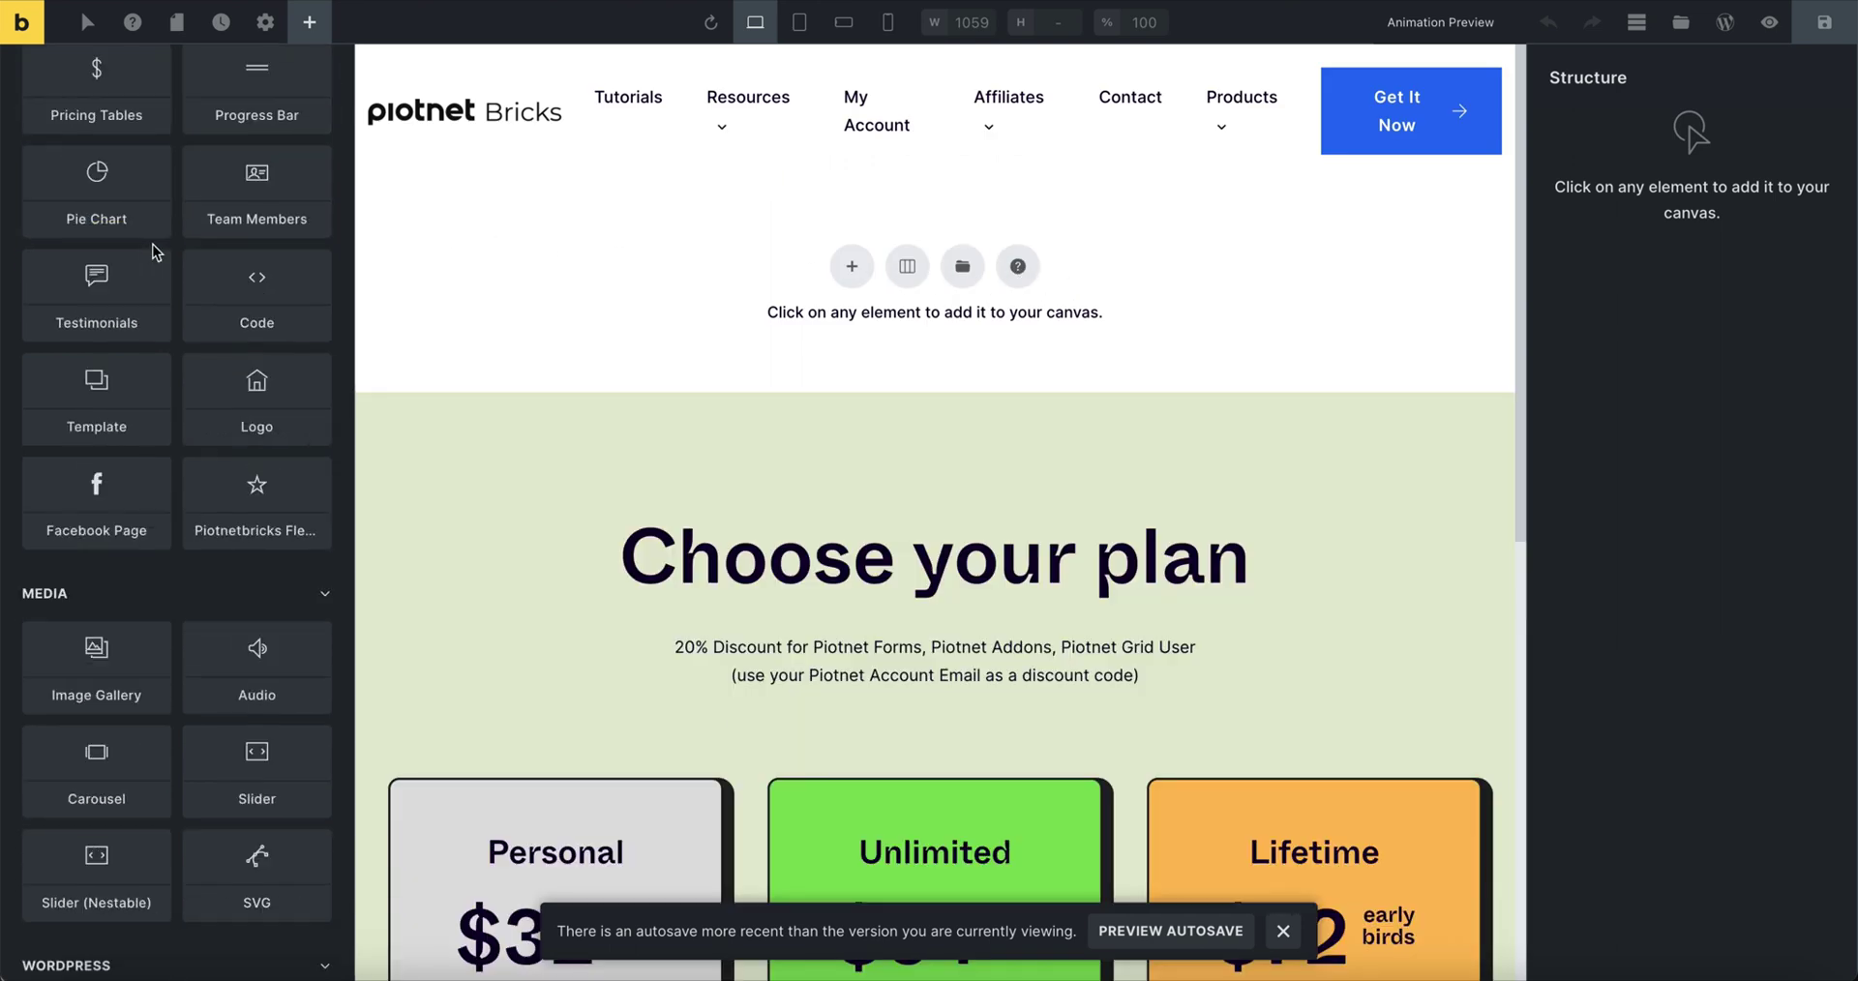
left_click(269, 412)
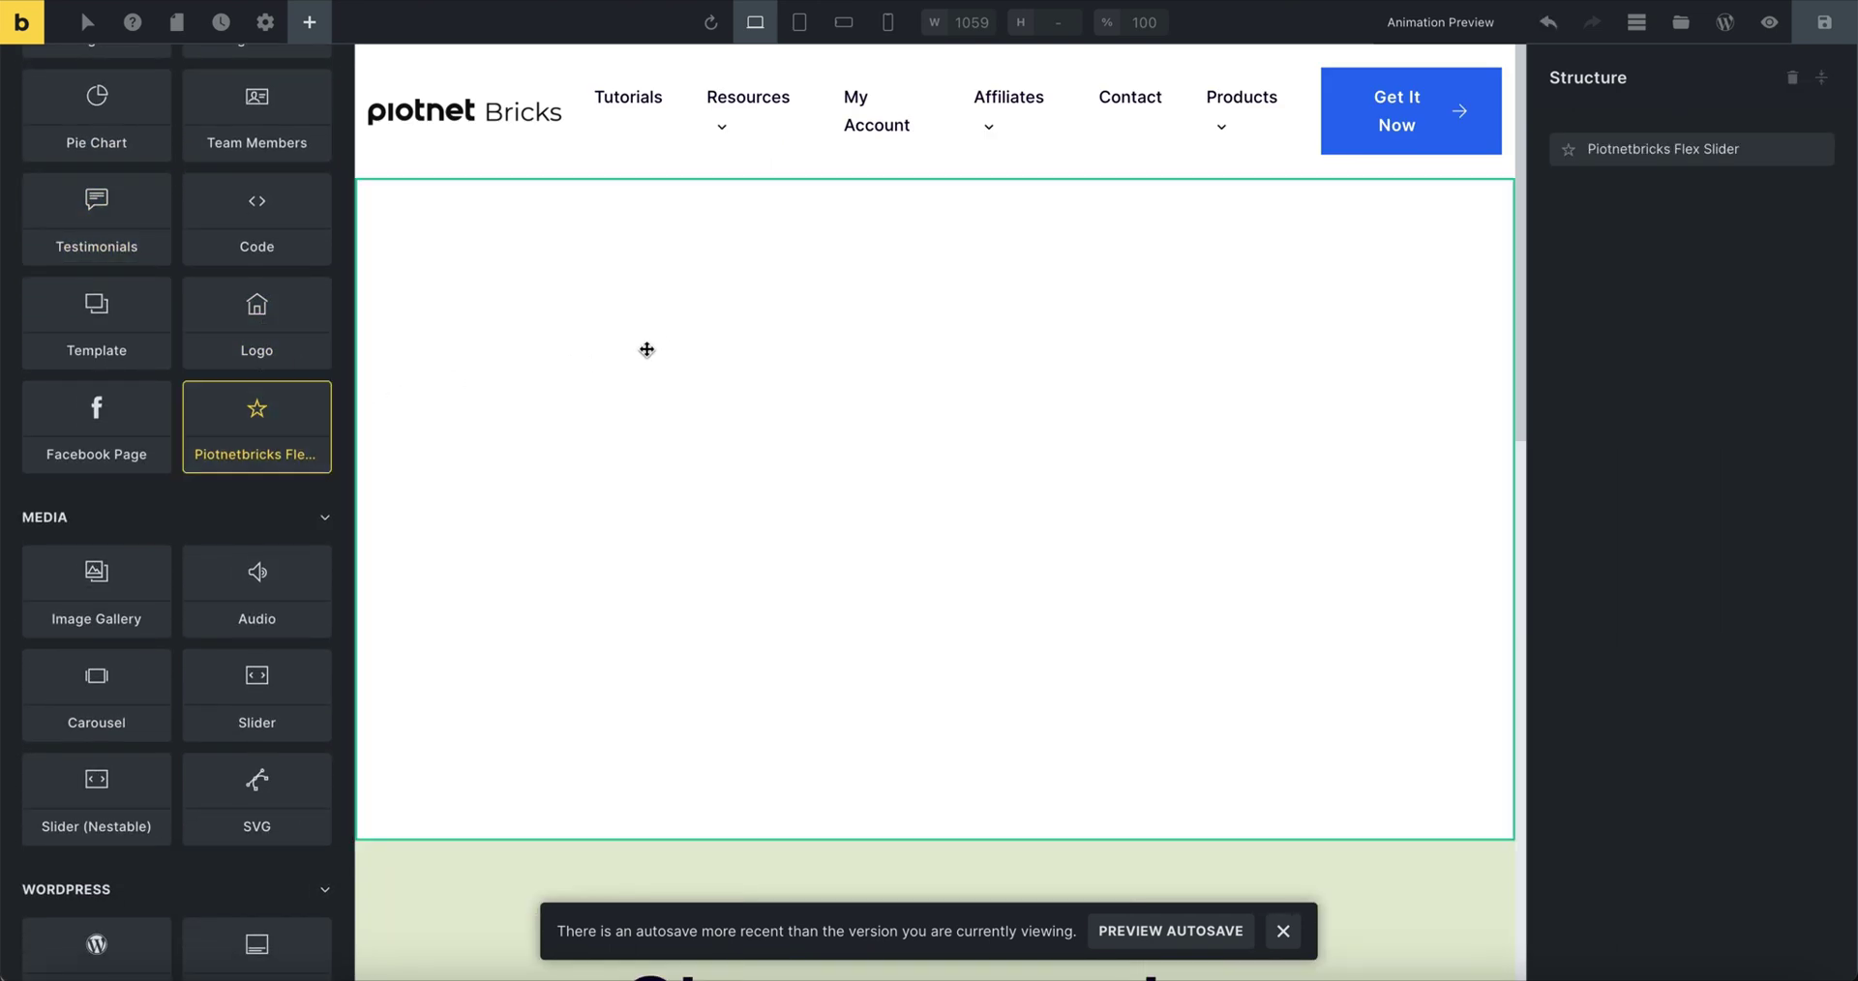
Step: Add an item to the Flex Slider's Sliders repeater and title it Slider 1
left_click(1623, 157)
left_click(207, 279)
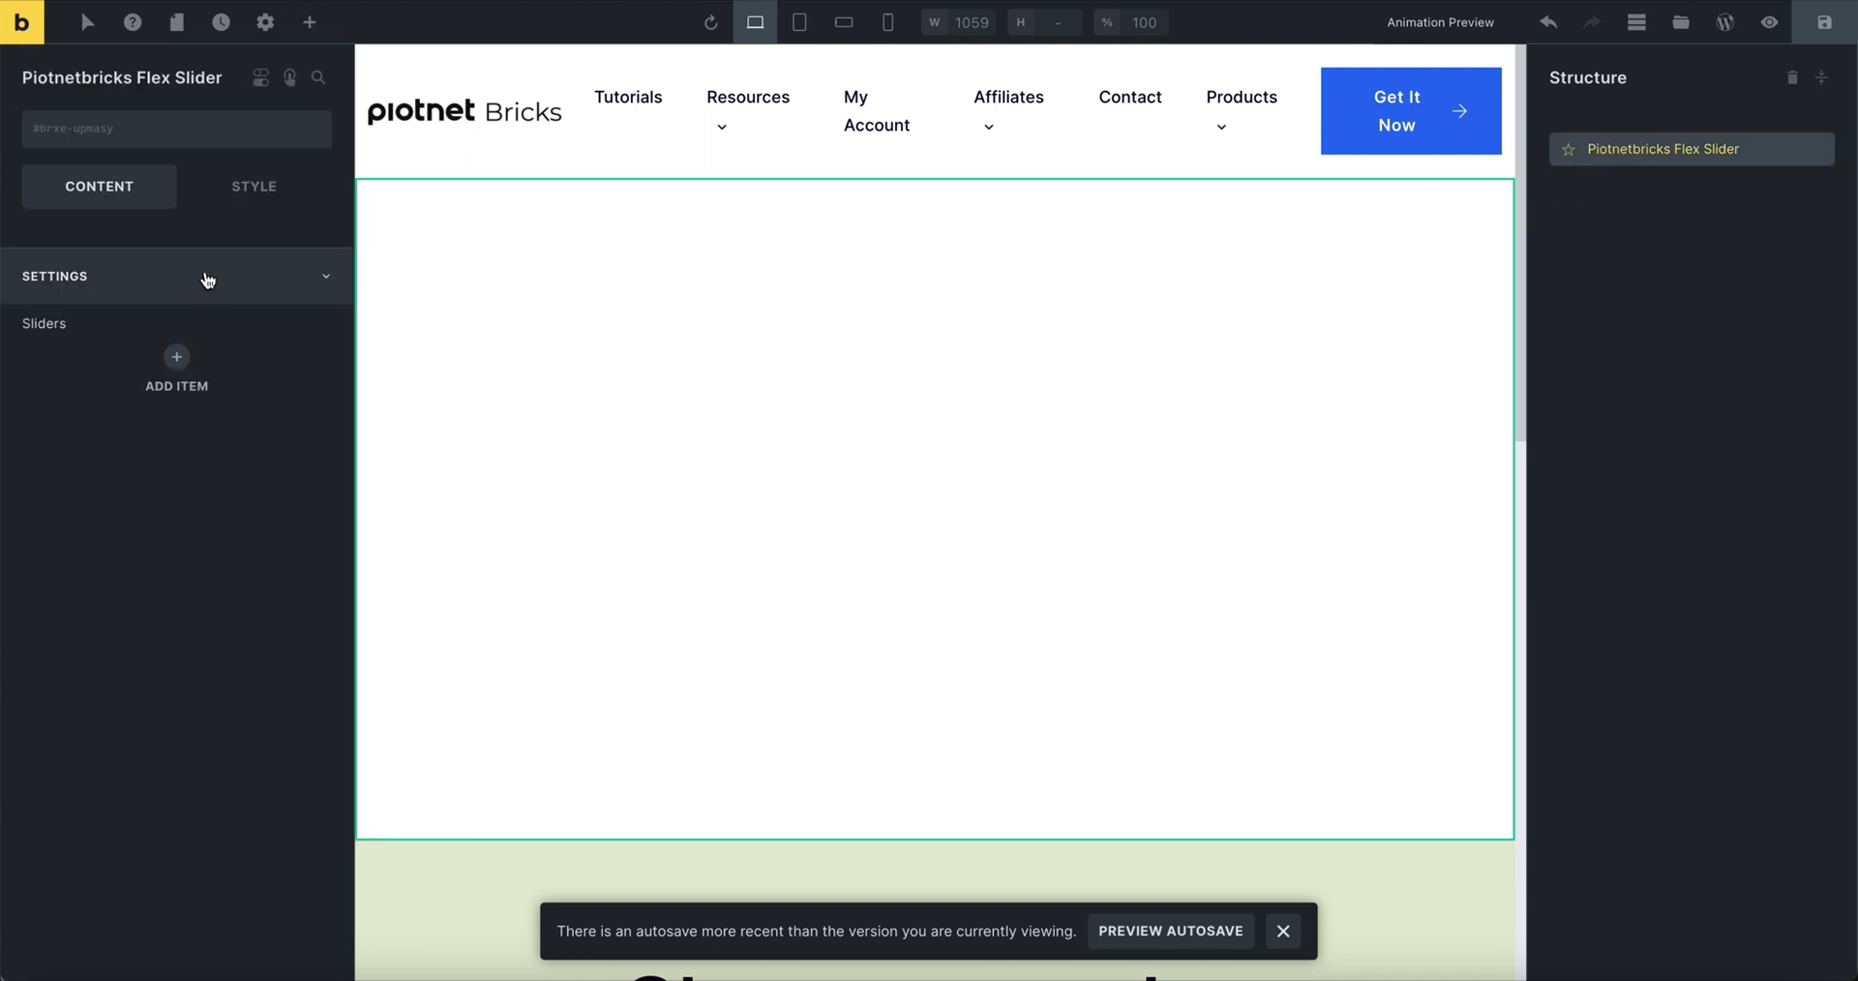
left_click(178, 360)
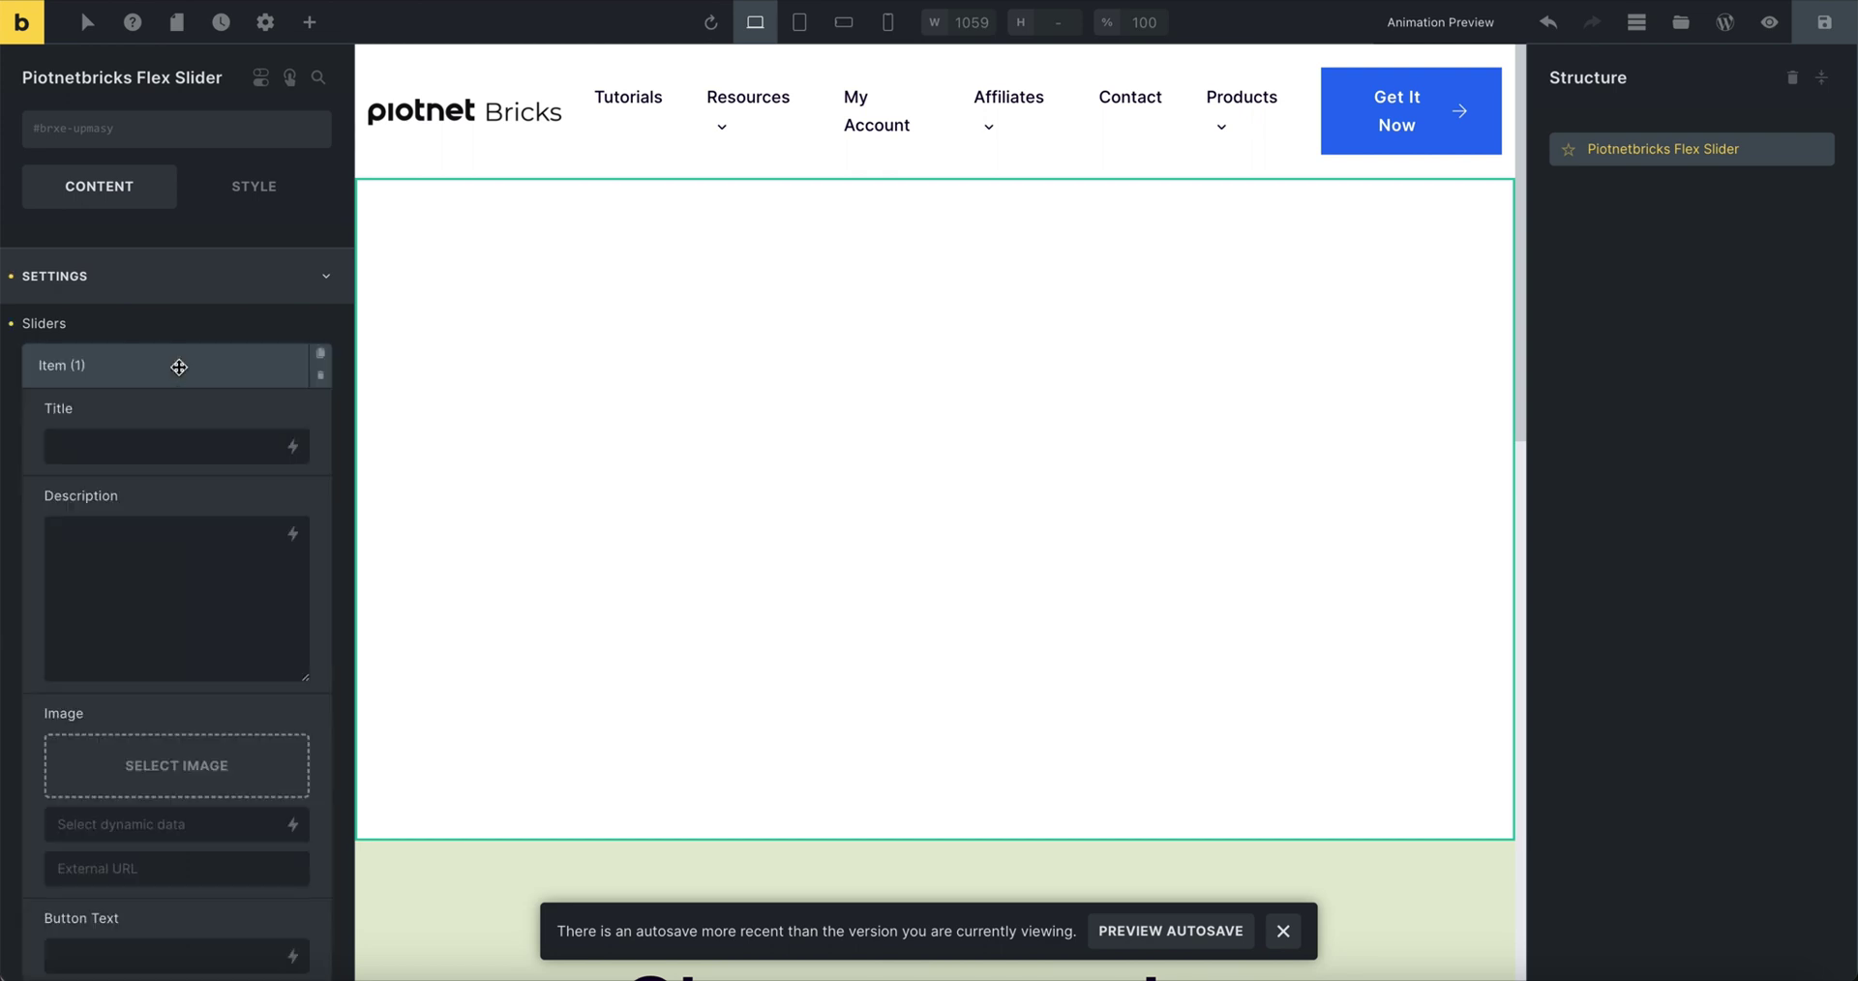
scroll(179, 373, "down", 1)
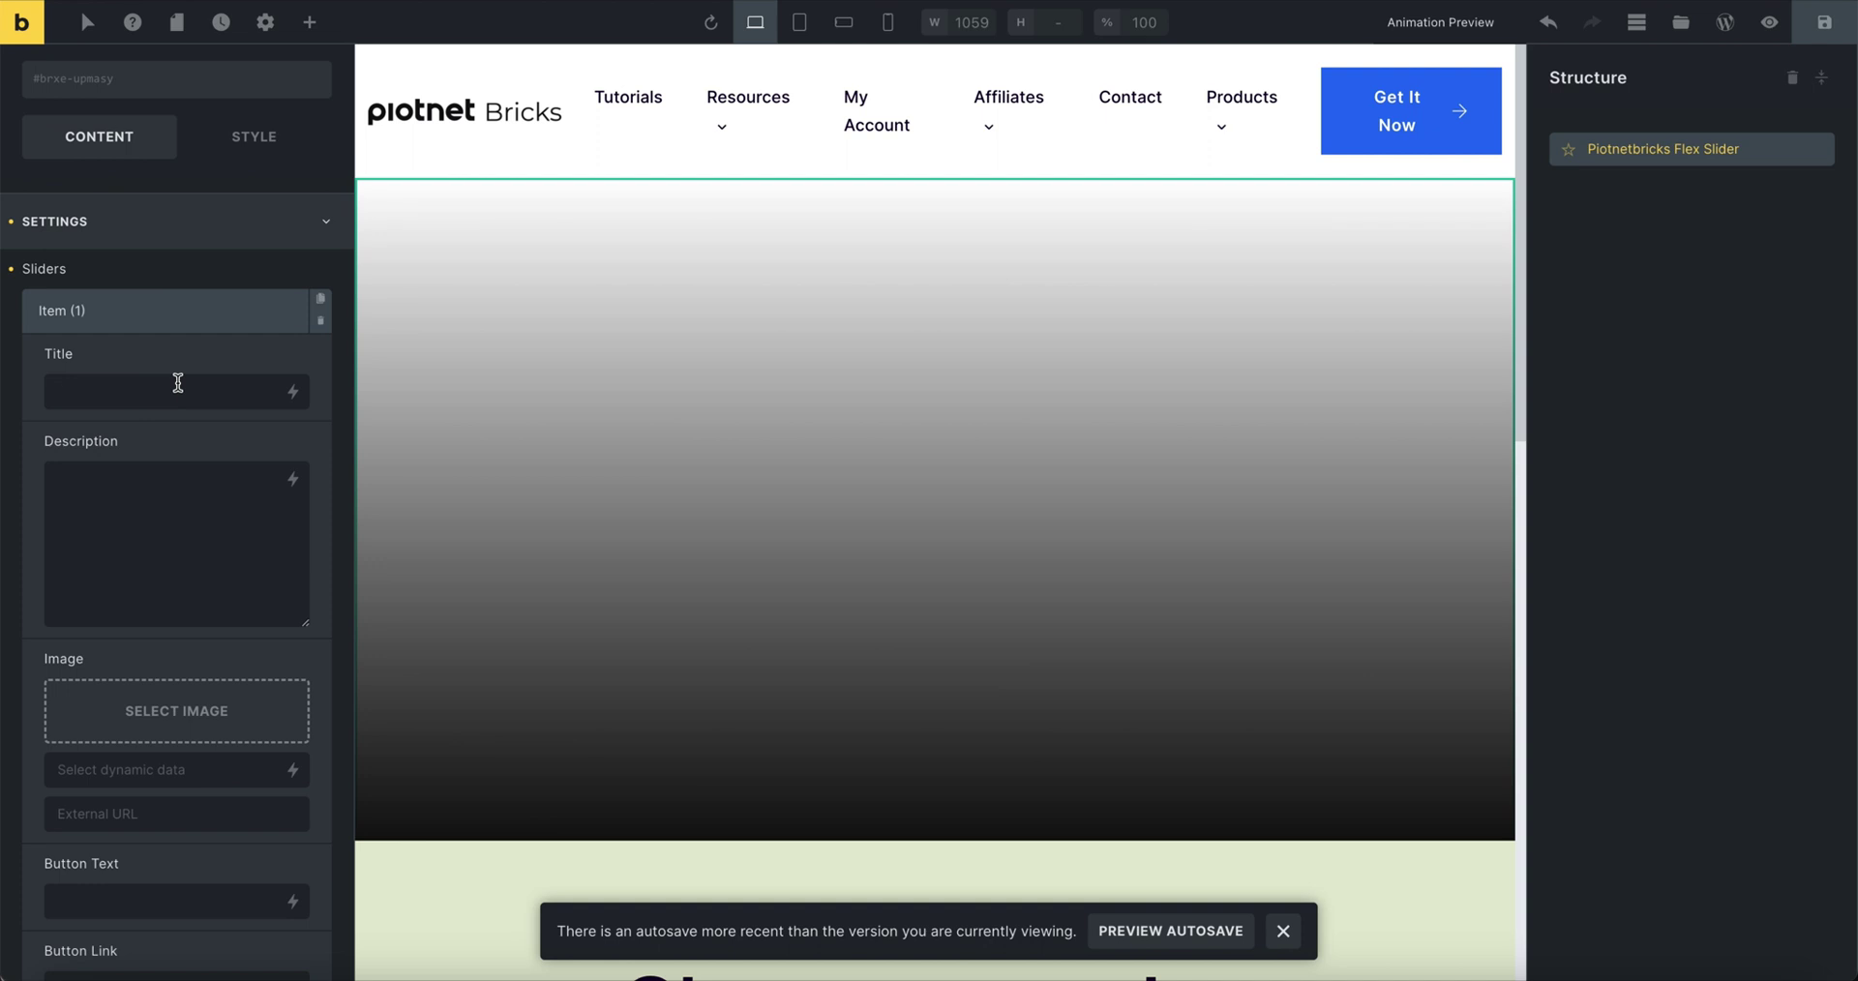
type("Slider 1")
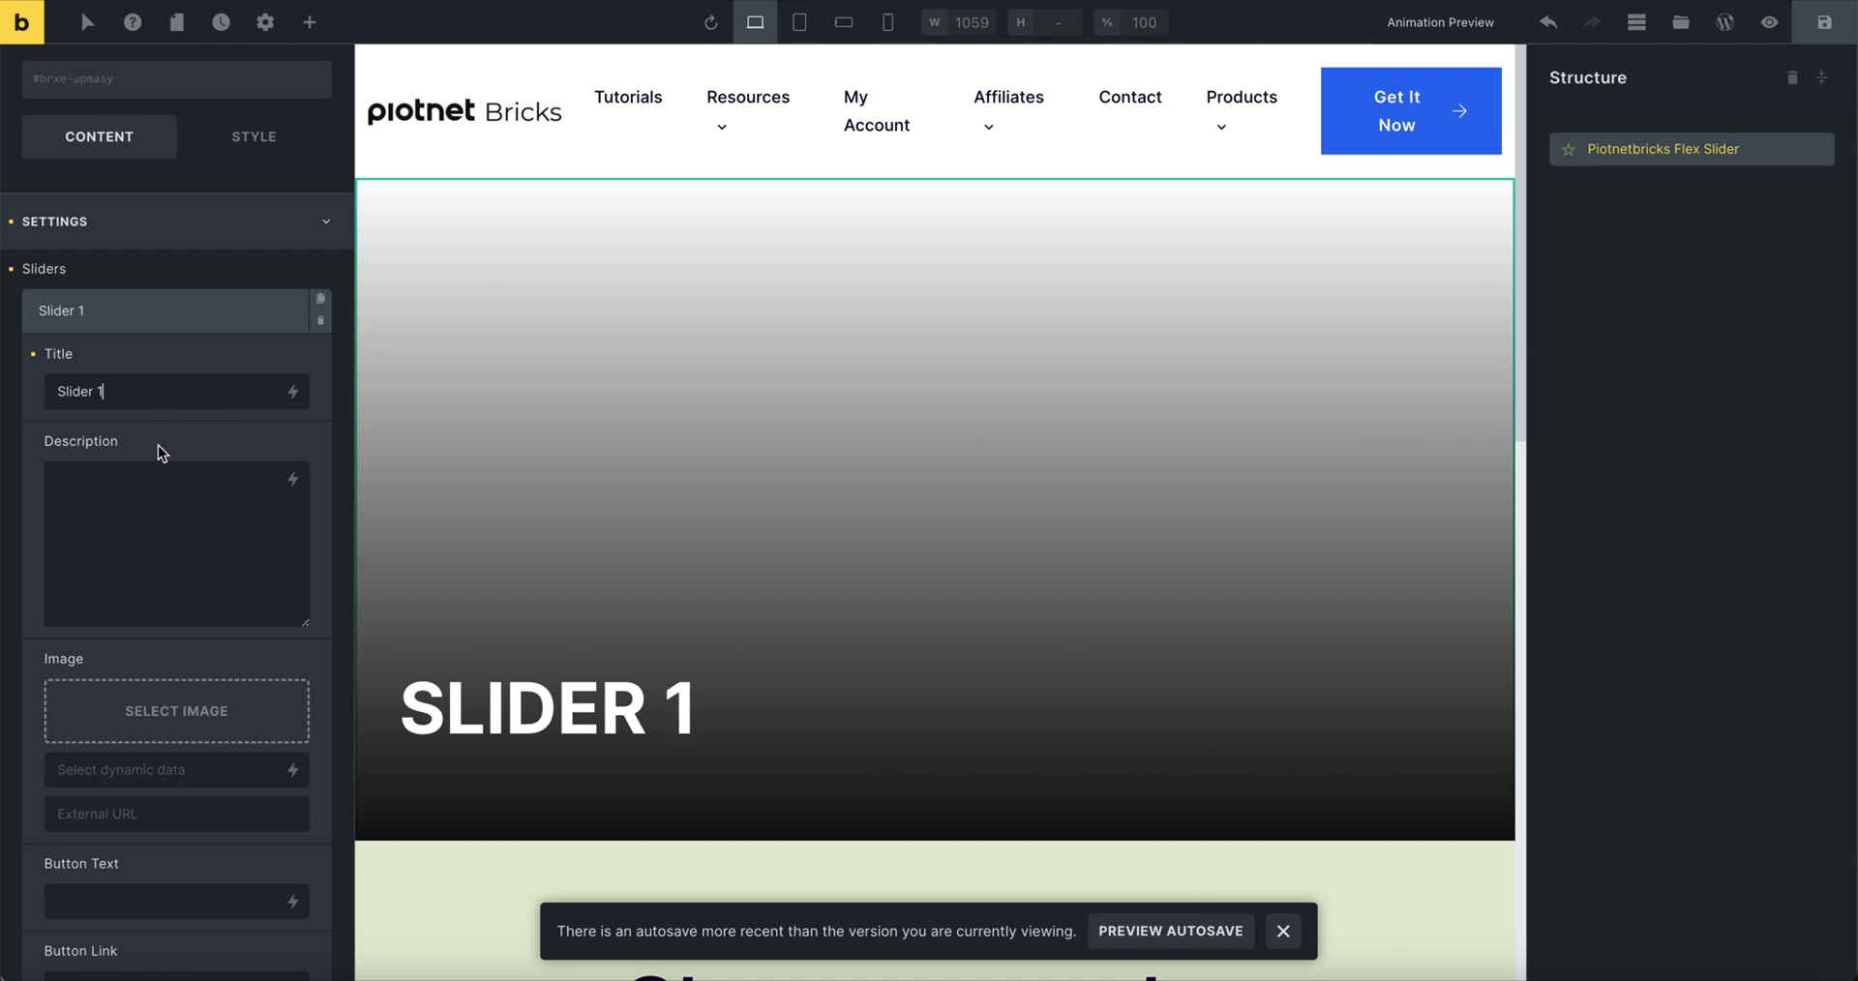
Step: Copy the Crooked Colours description paragraph from the CodePen HTML into the Slider 1 item's Description
left_click(151, 486)
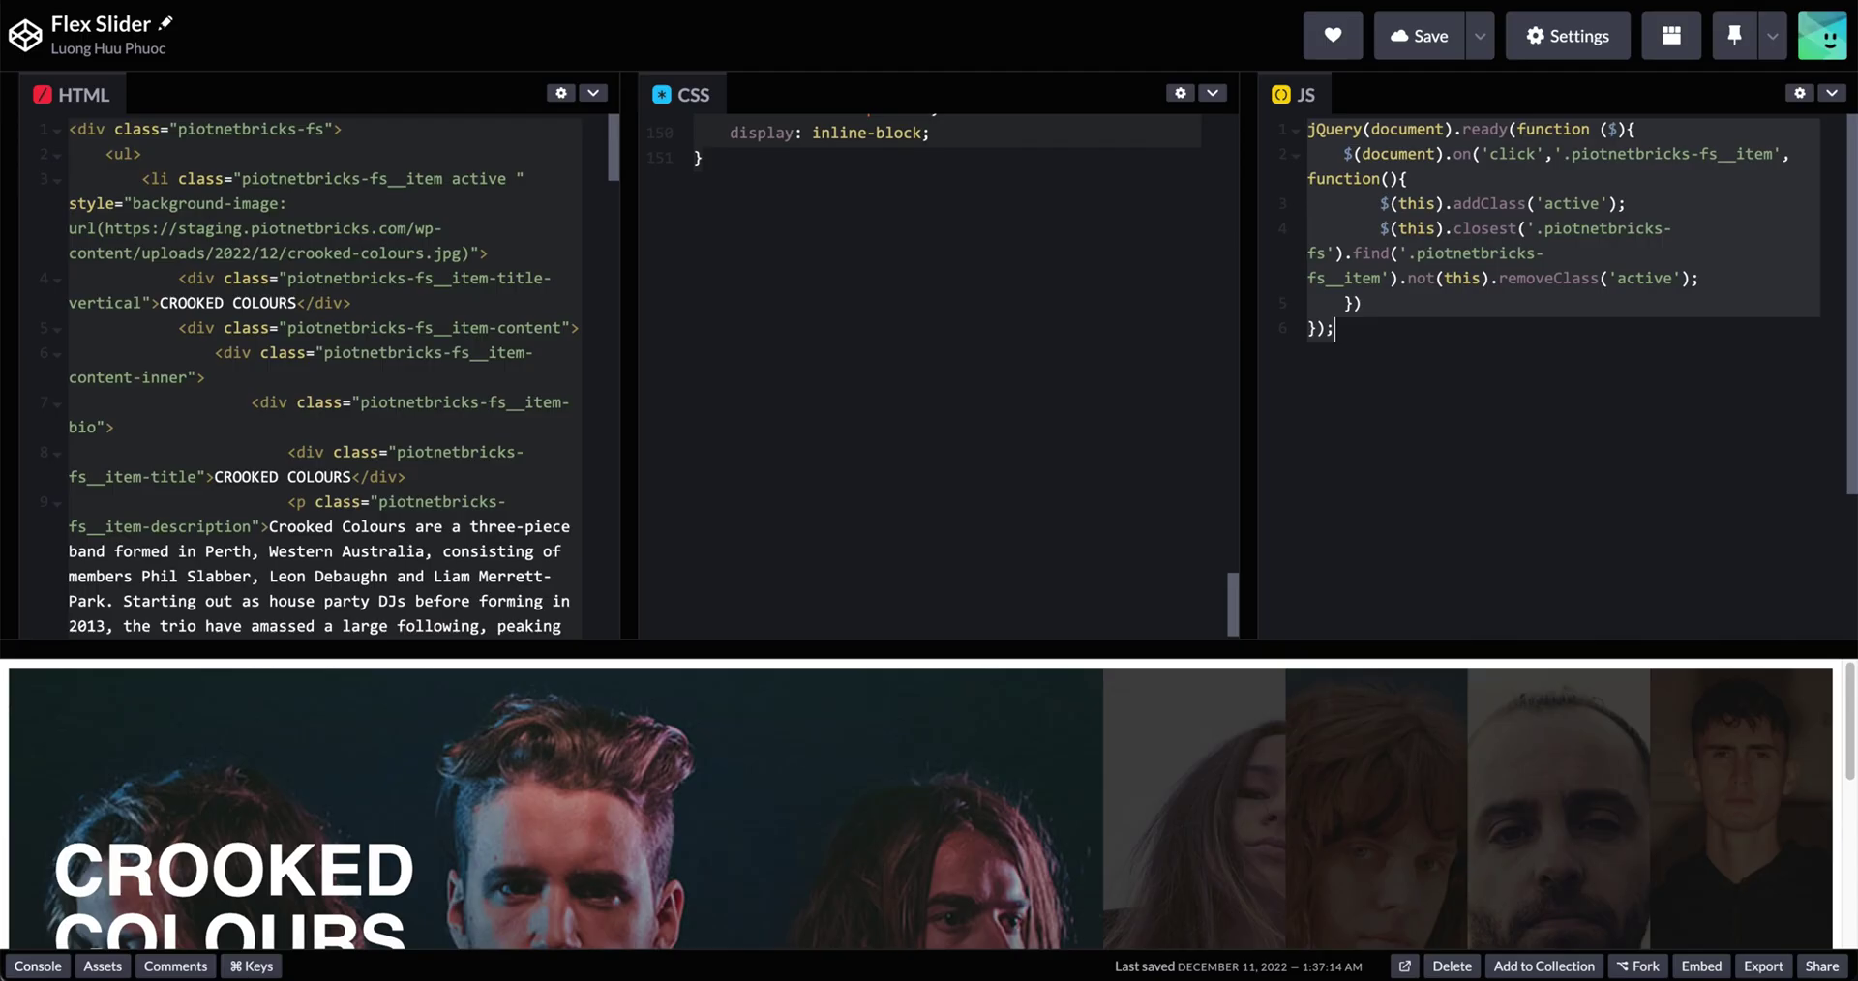
scroll(311, 414, "down", 3)
left_click(270, 314)
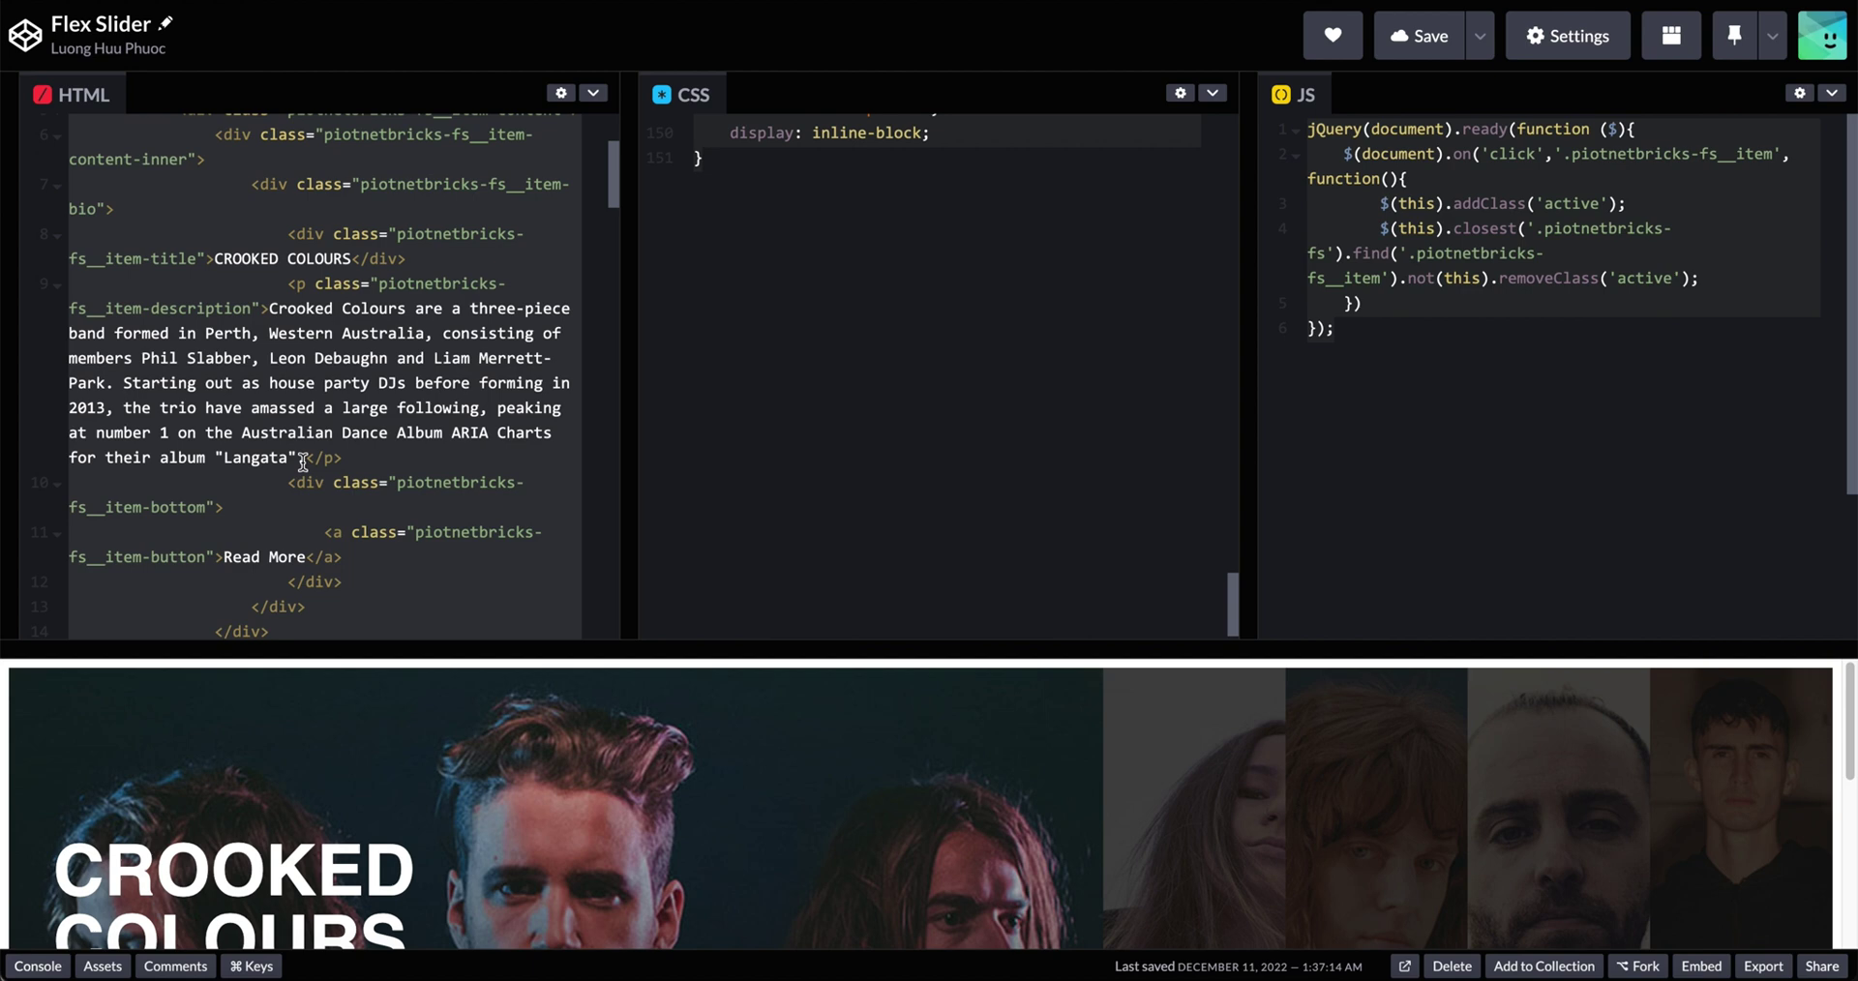
left_click(306, 382)
left_click_drag(270, 310, 306, 457)
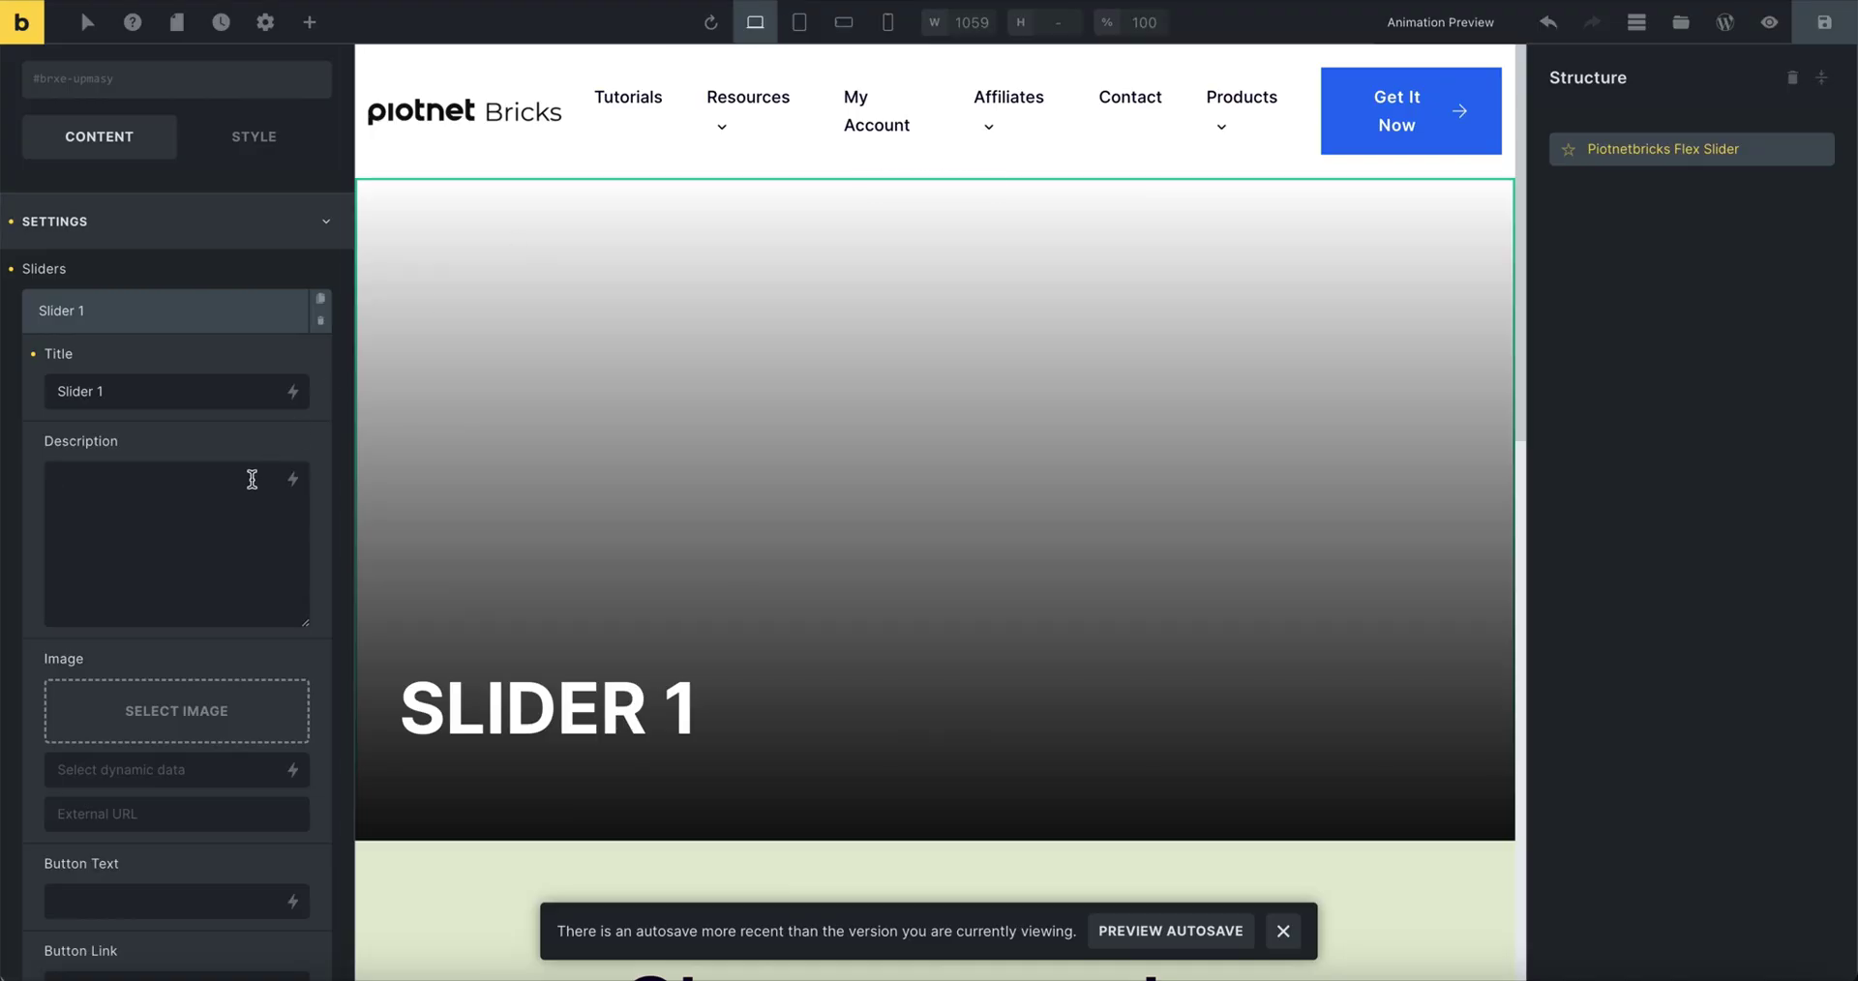
key("ctrl+v")
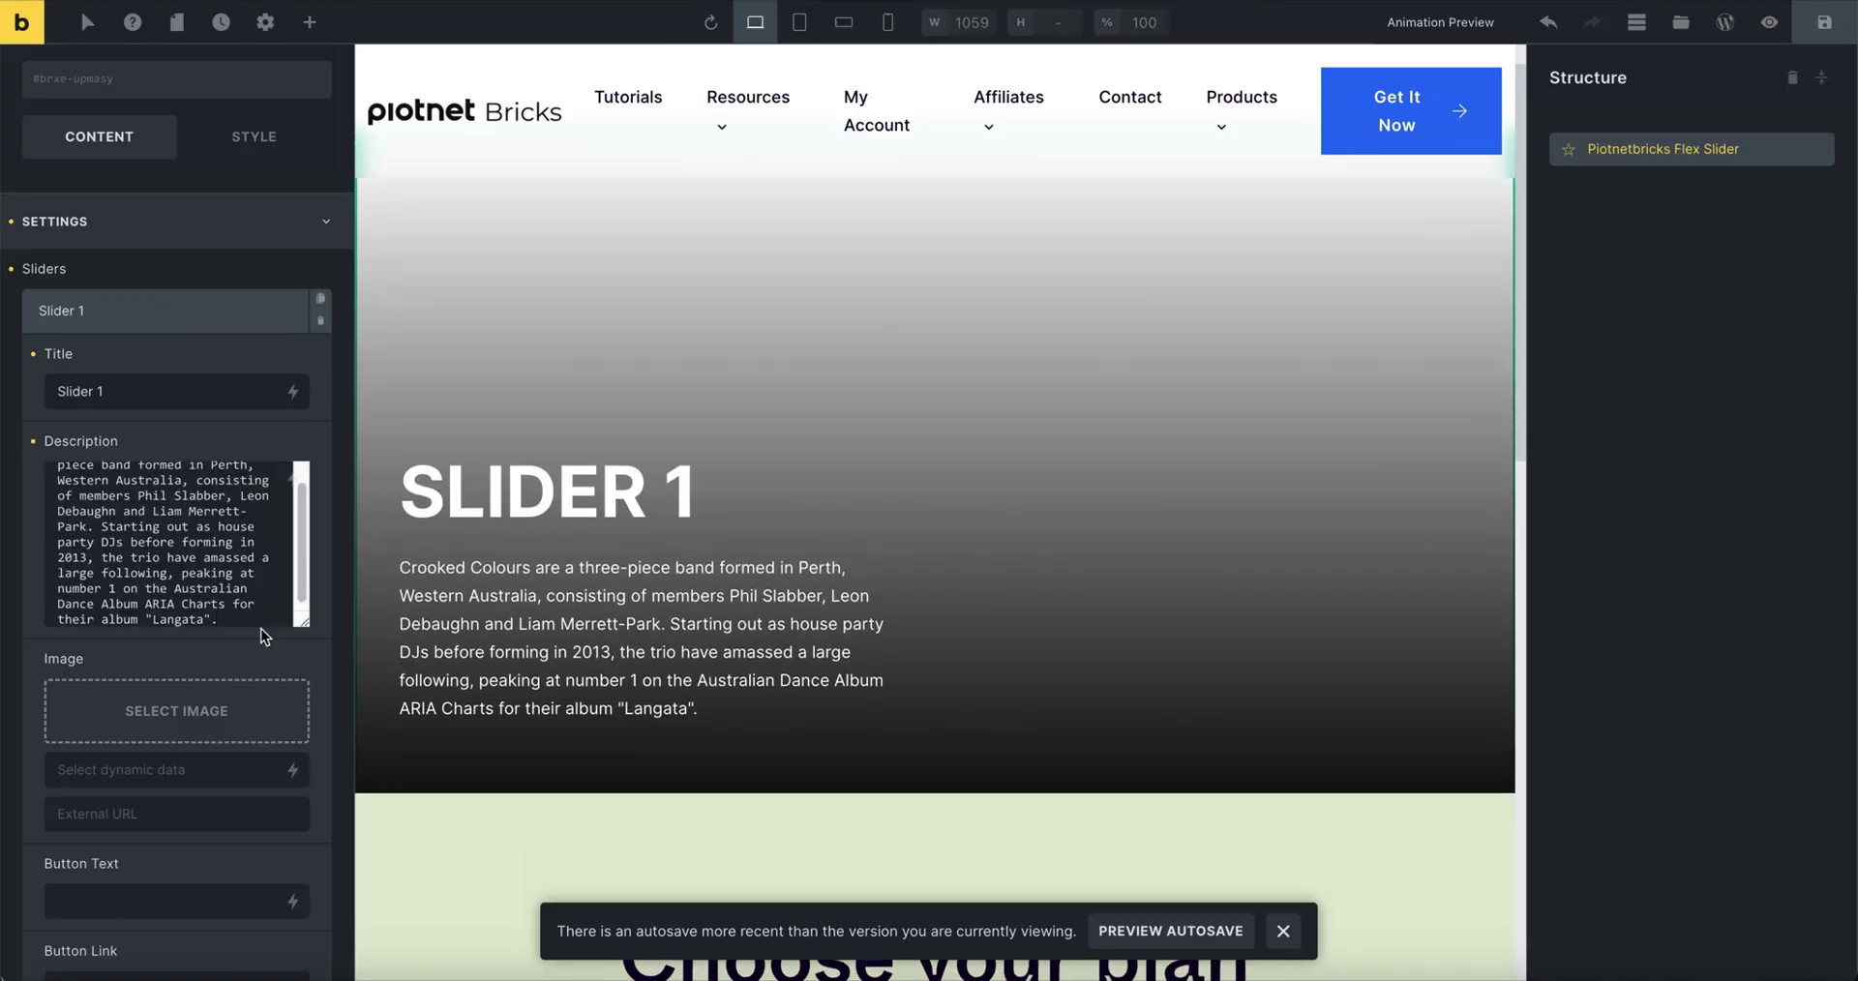
Step: Set the Slider 1 item's image to the three-man Crooked Colours band photo from the media library
left_click(213, 699)
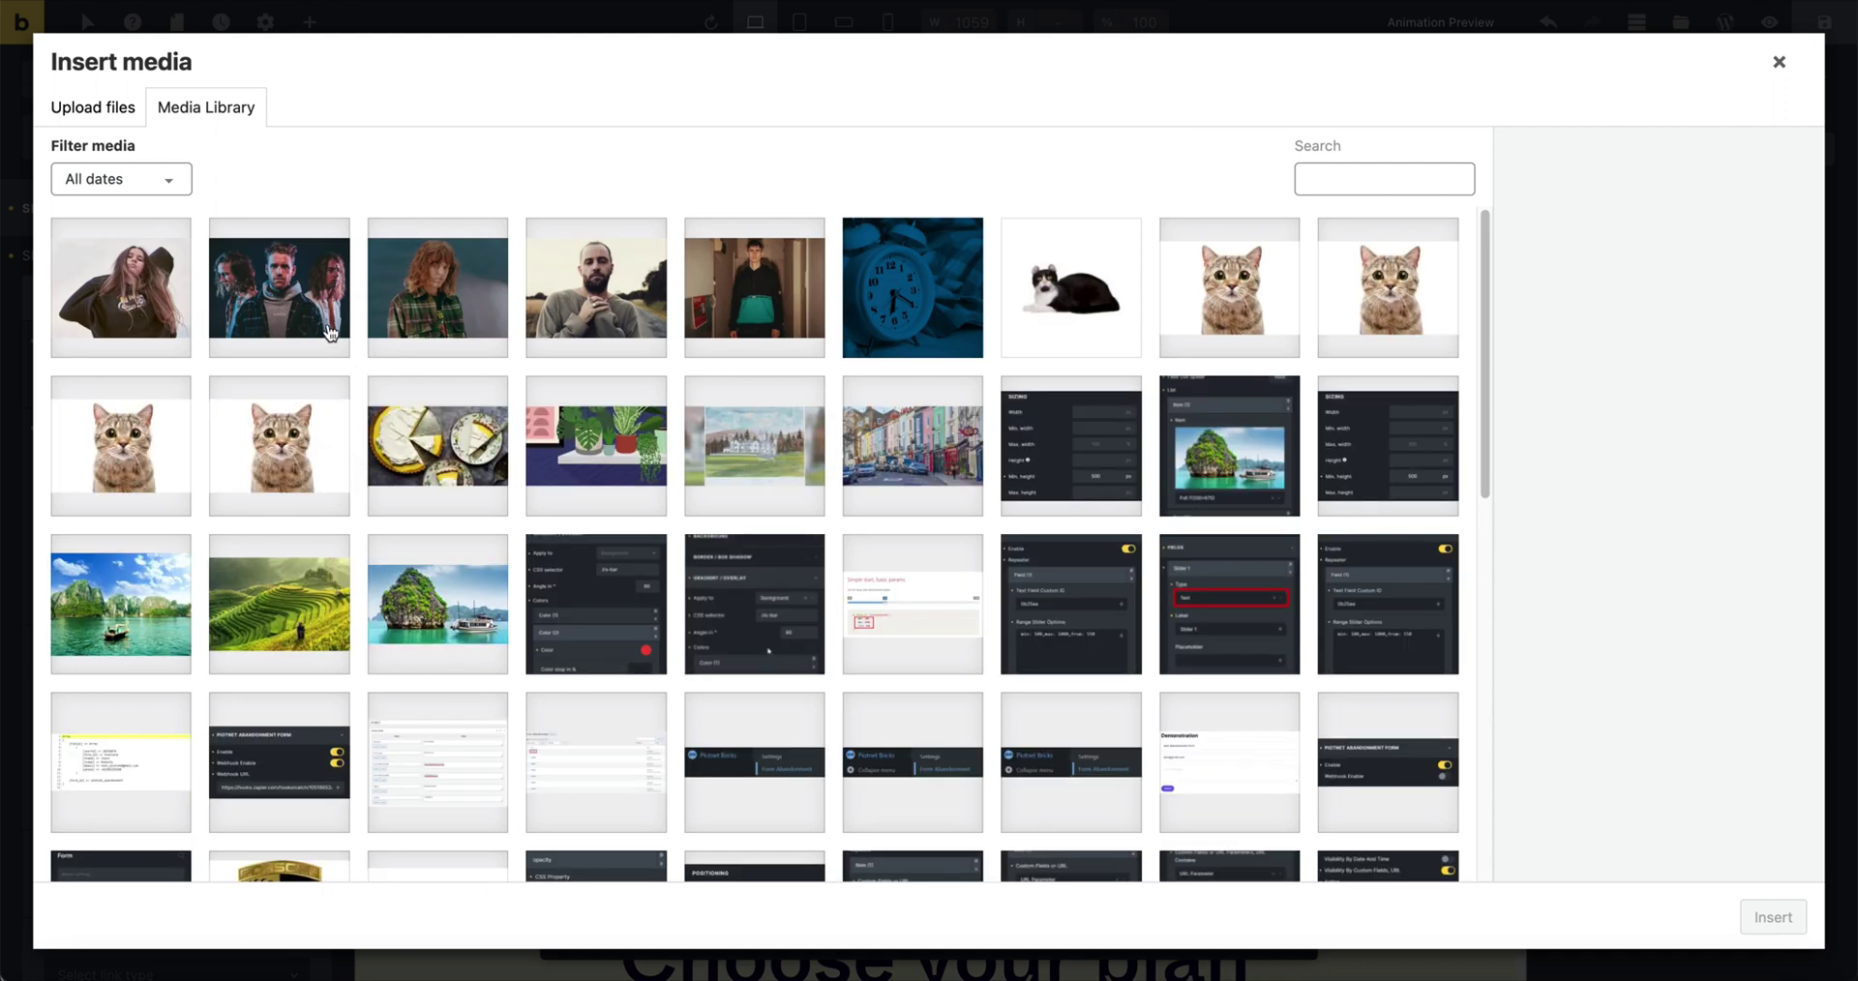
left_click(289, 322)
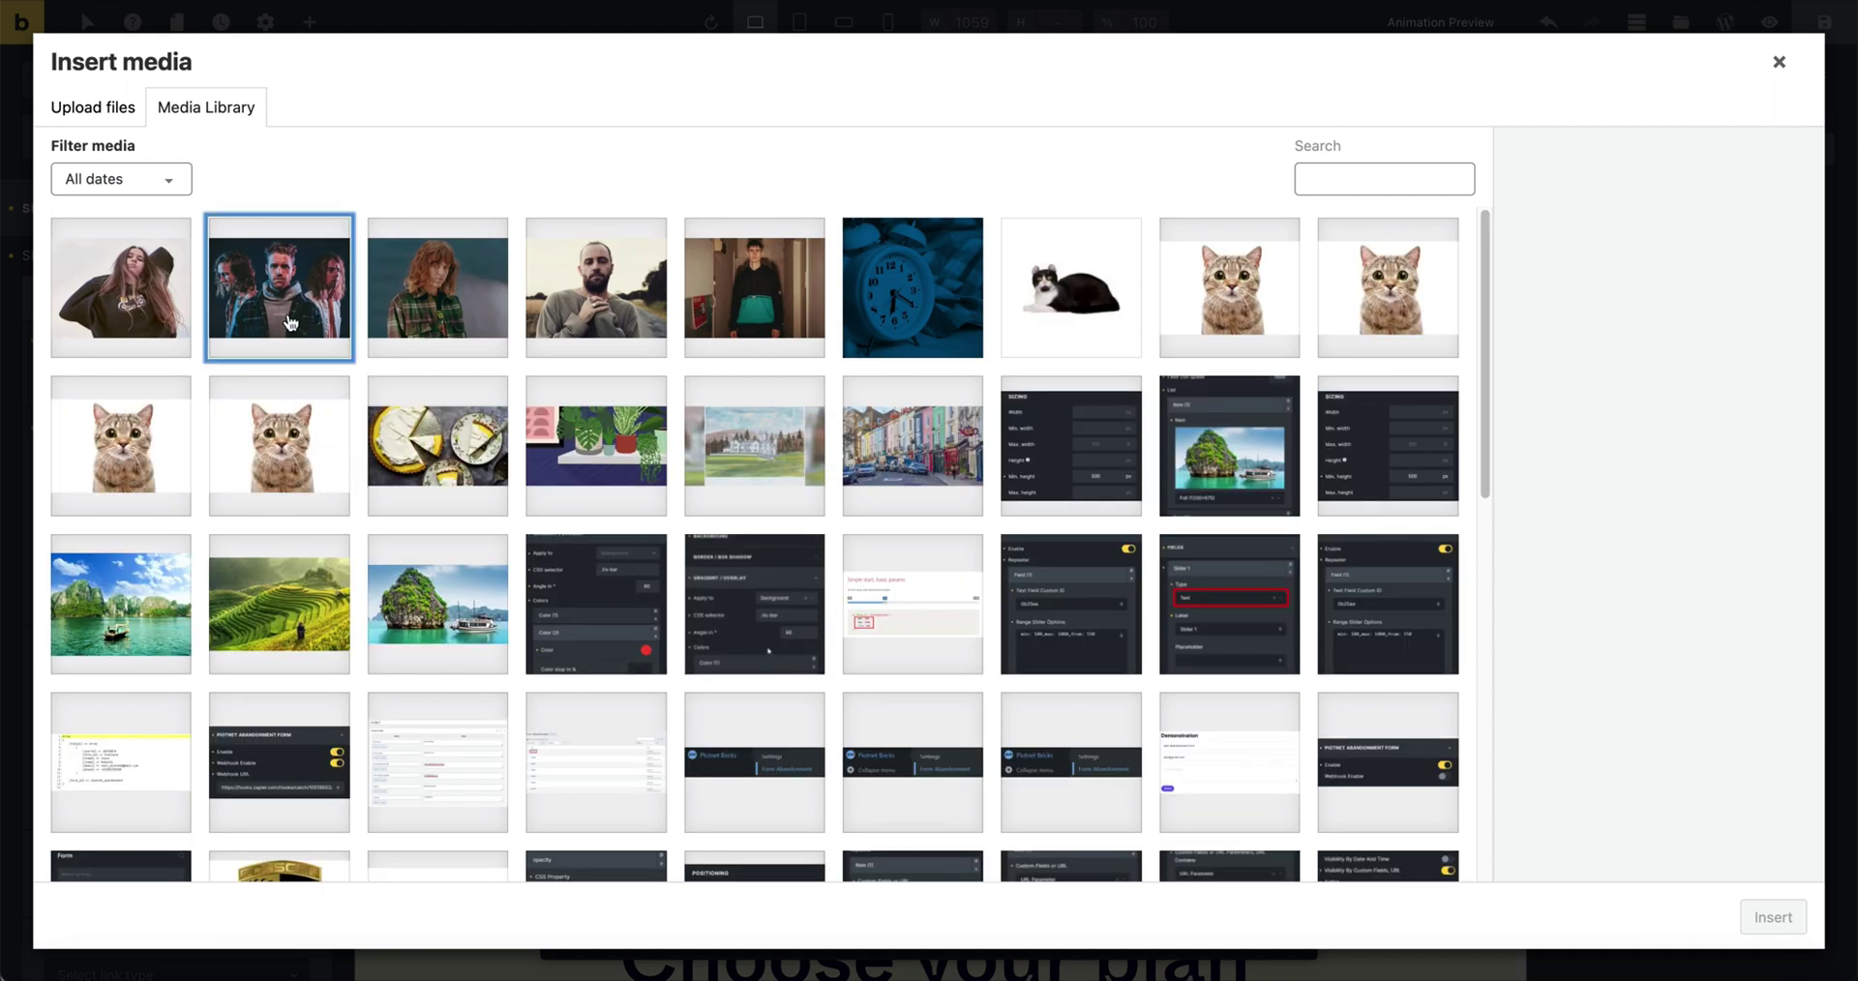
left_click(1773, 918)
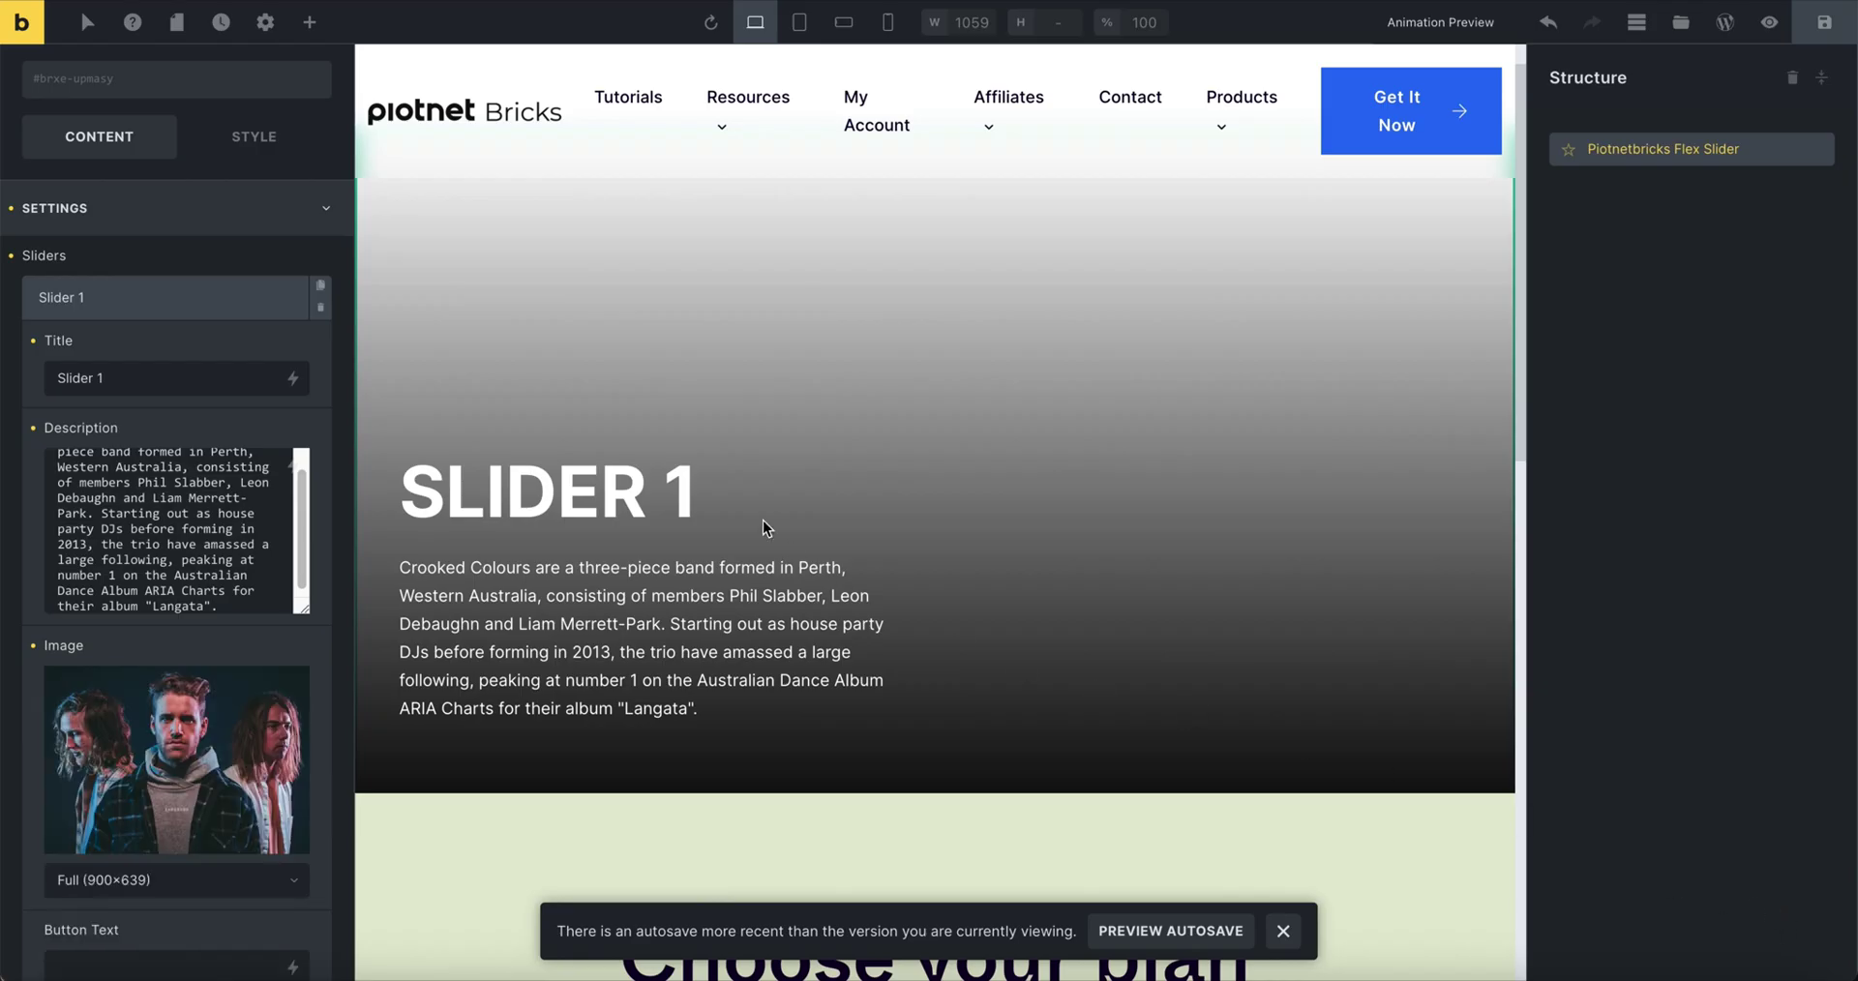
Step: Set the Slider 1 item's Button Text to Read More
scroll(252, 678, "down", 2)
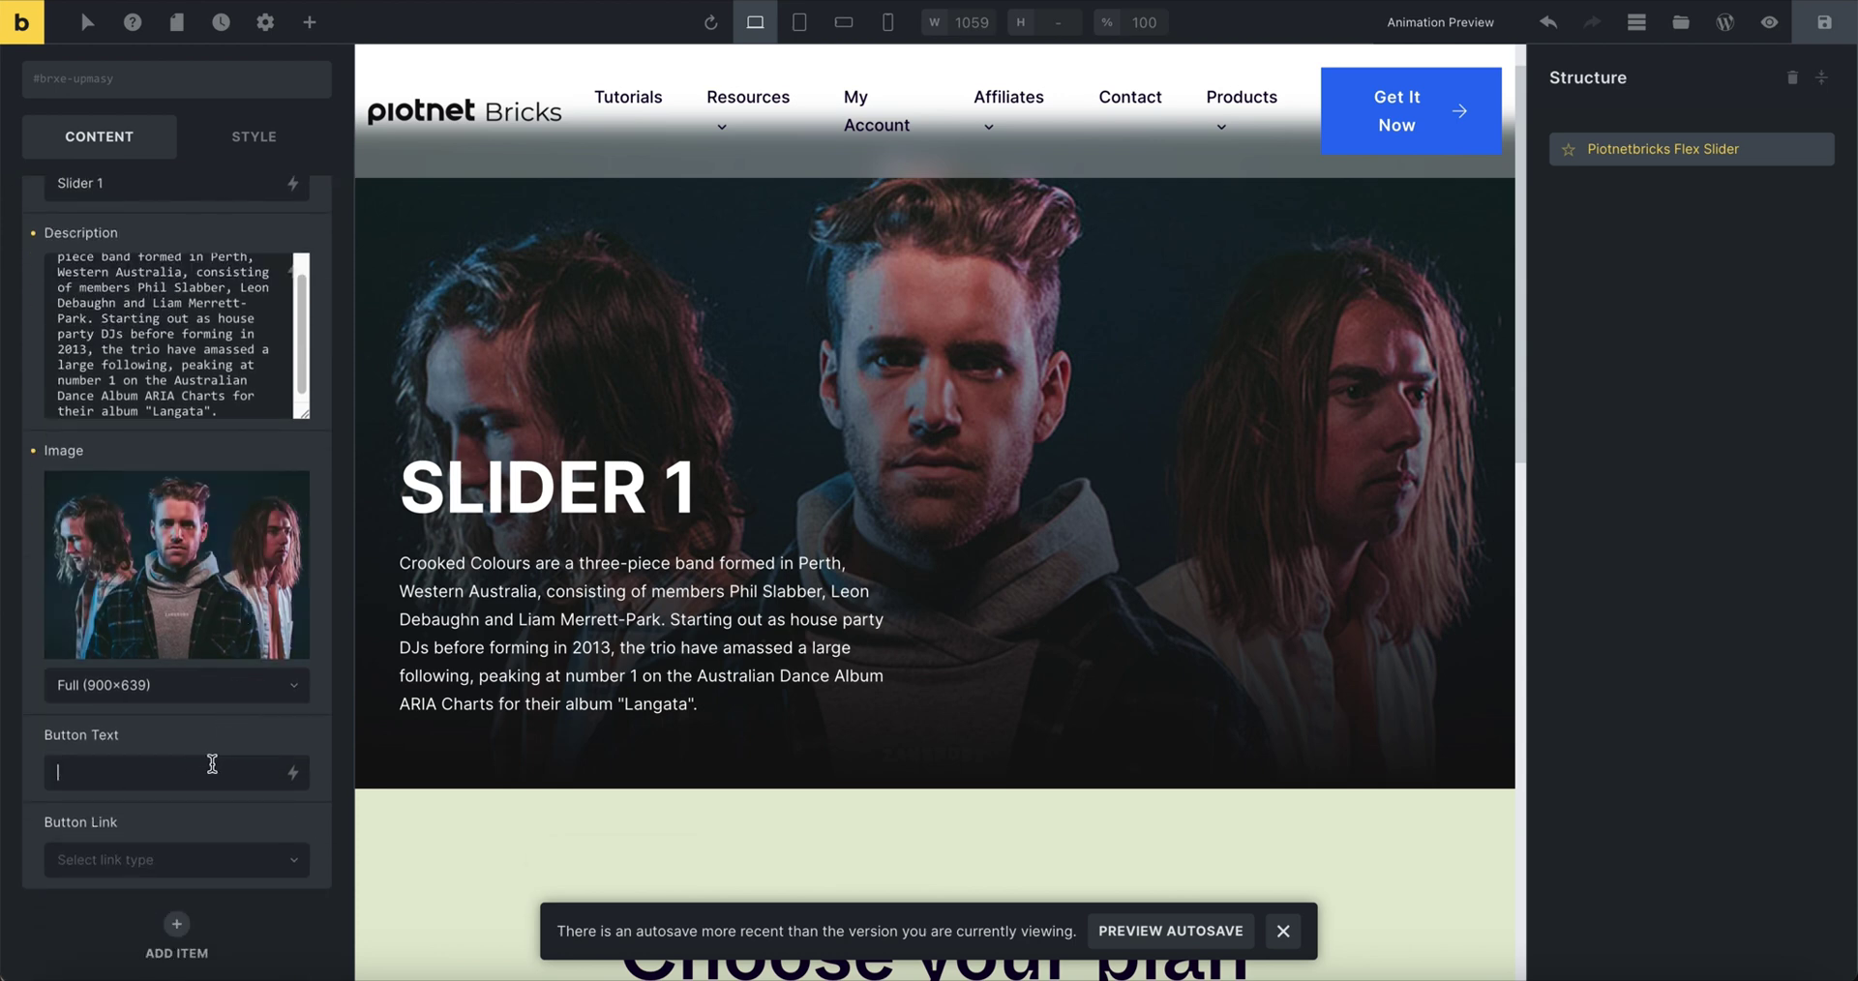
type("Read More")
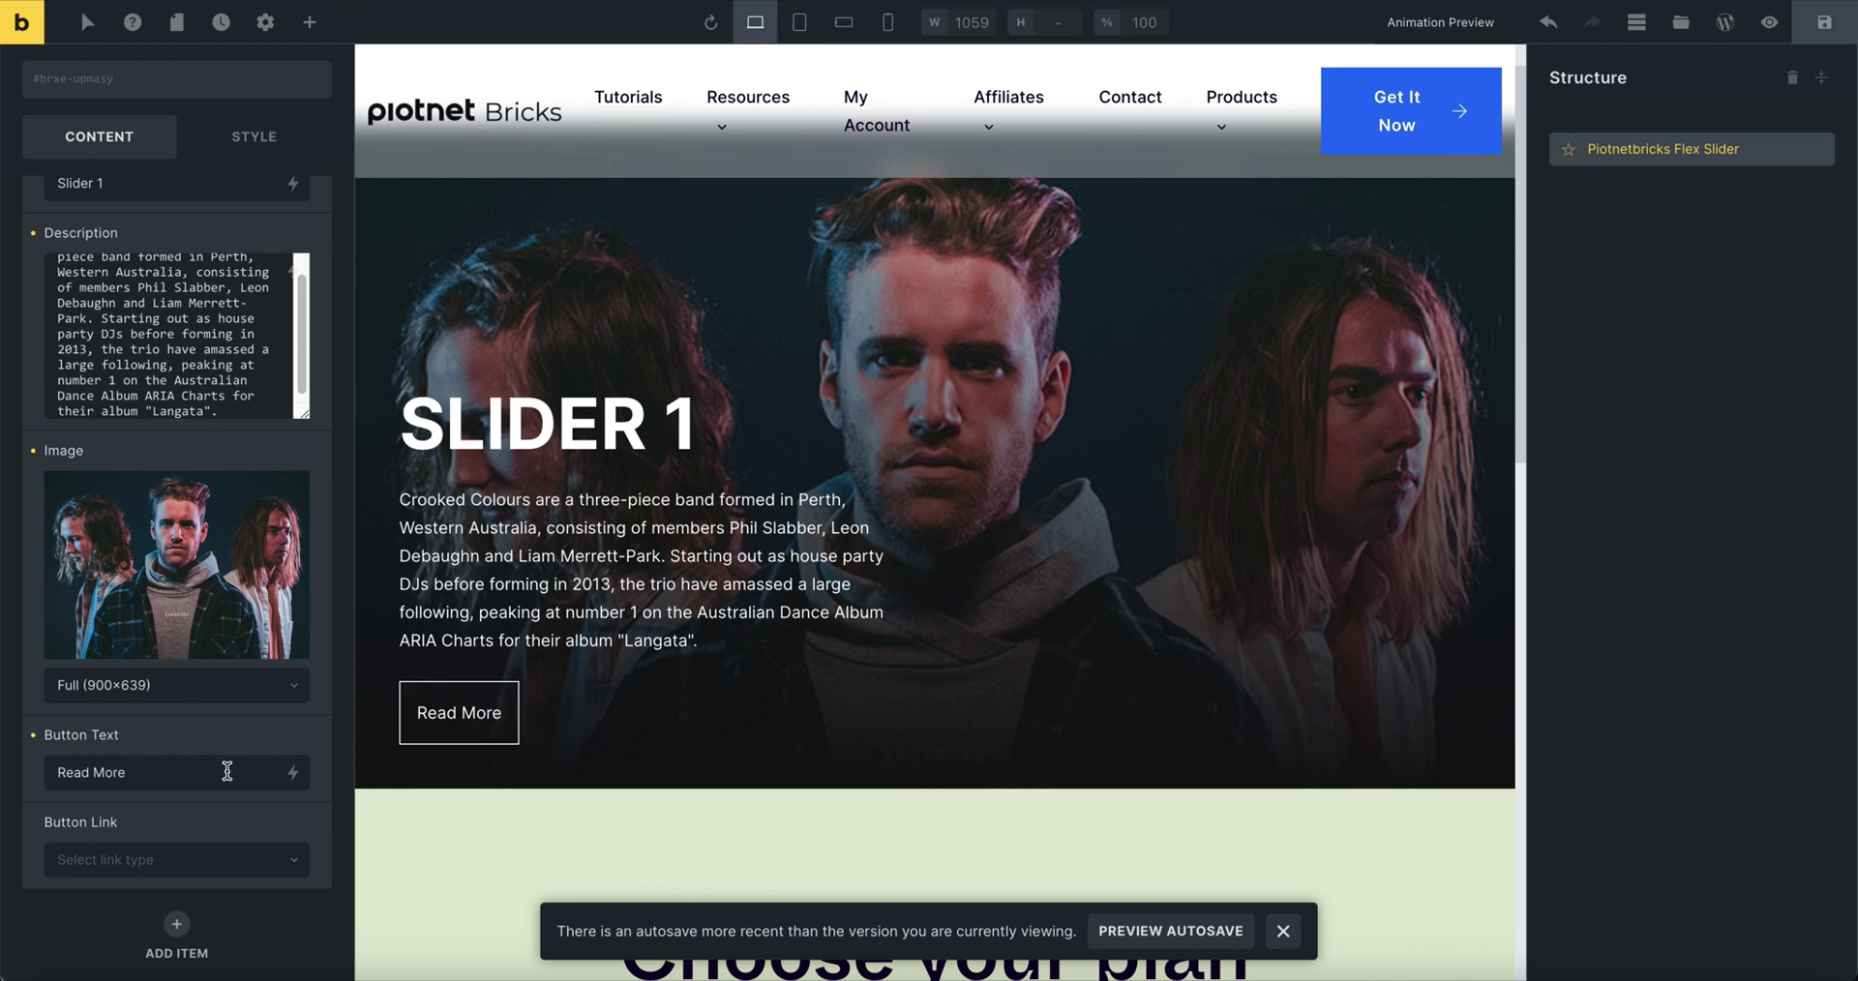
scroll(227, 772, "down", 1)
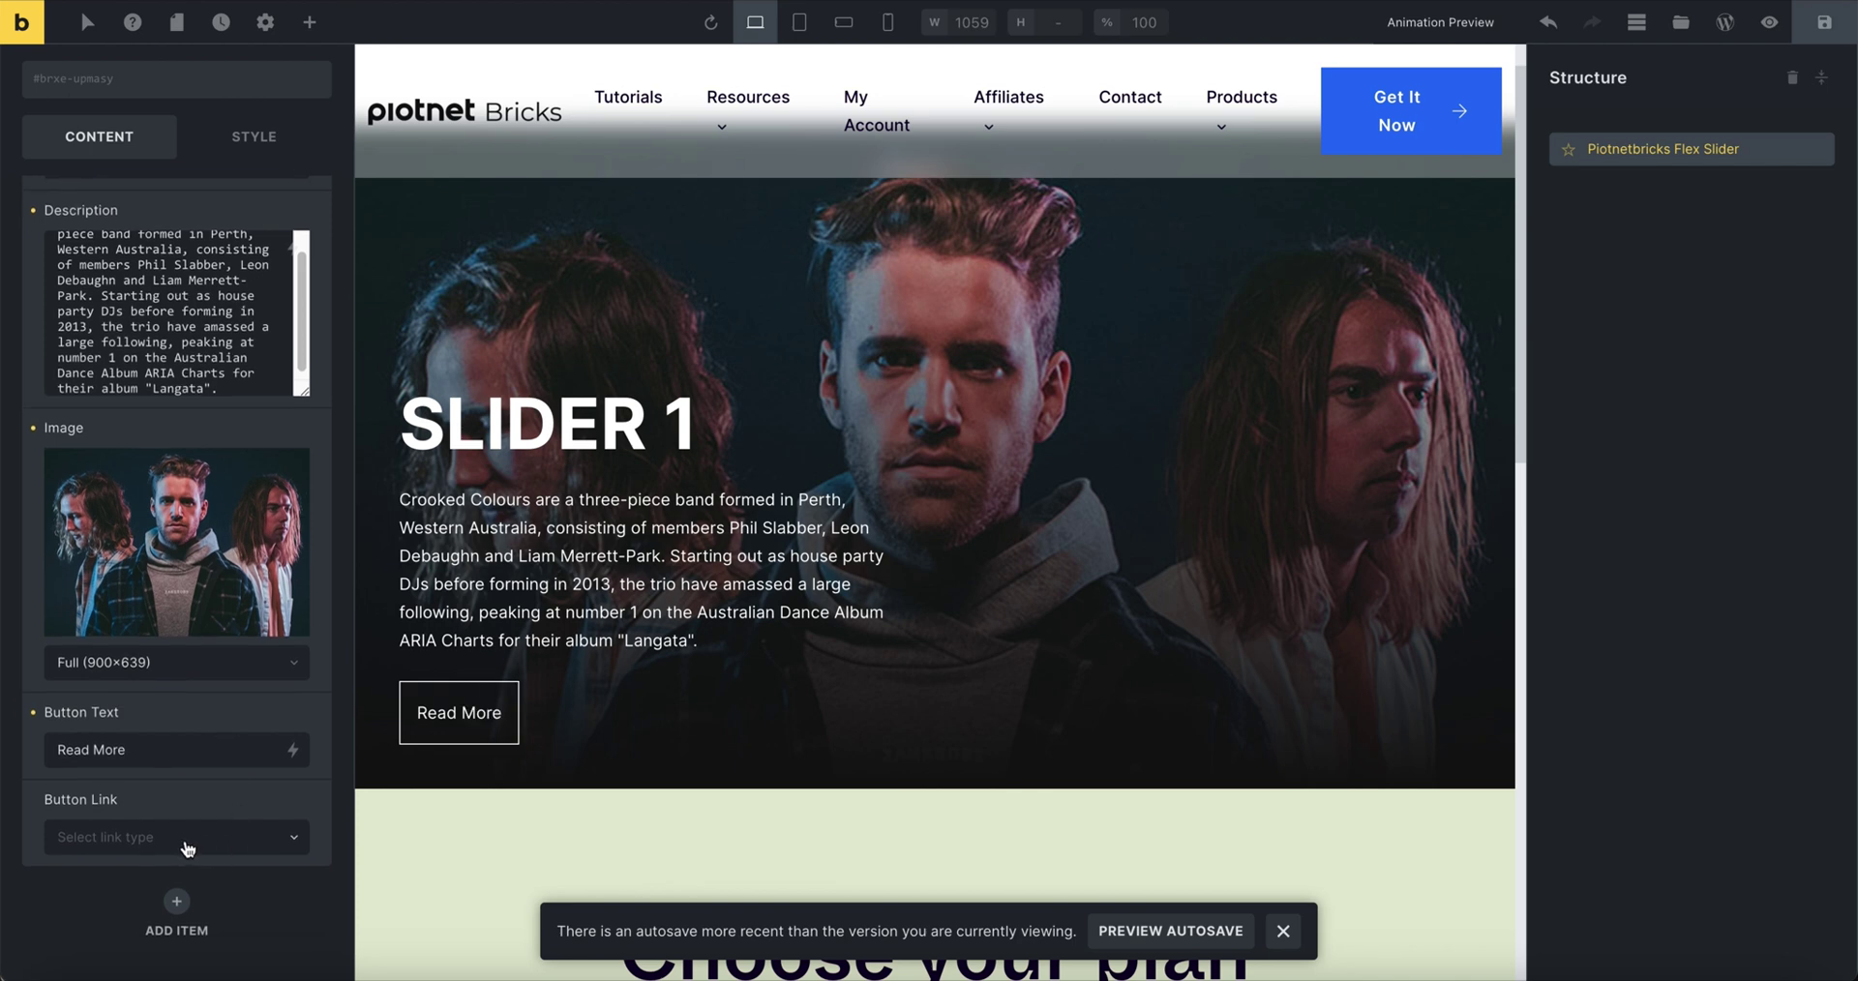
left_click(187, 842)
left_click(229, 807)
Step: Collapse the Slider 1 item, duplicate it three times to make four slides, and save the page
scroll(248, 727, "up", 3)
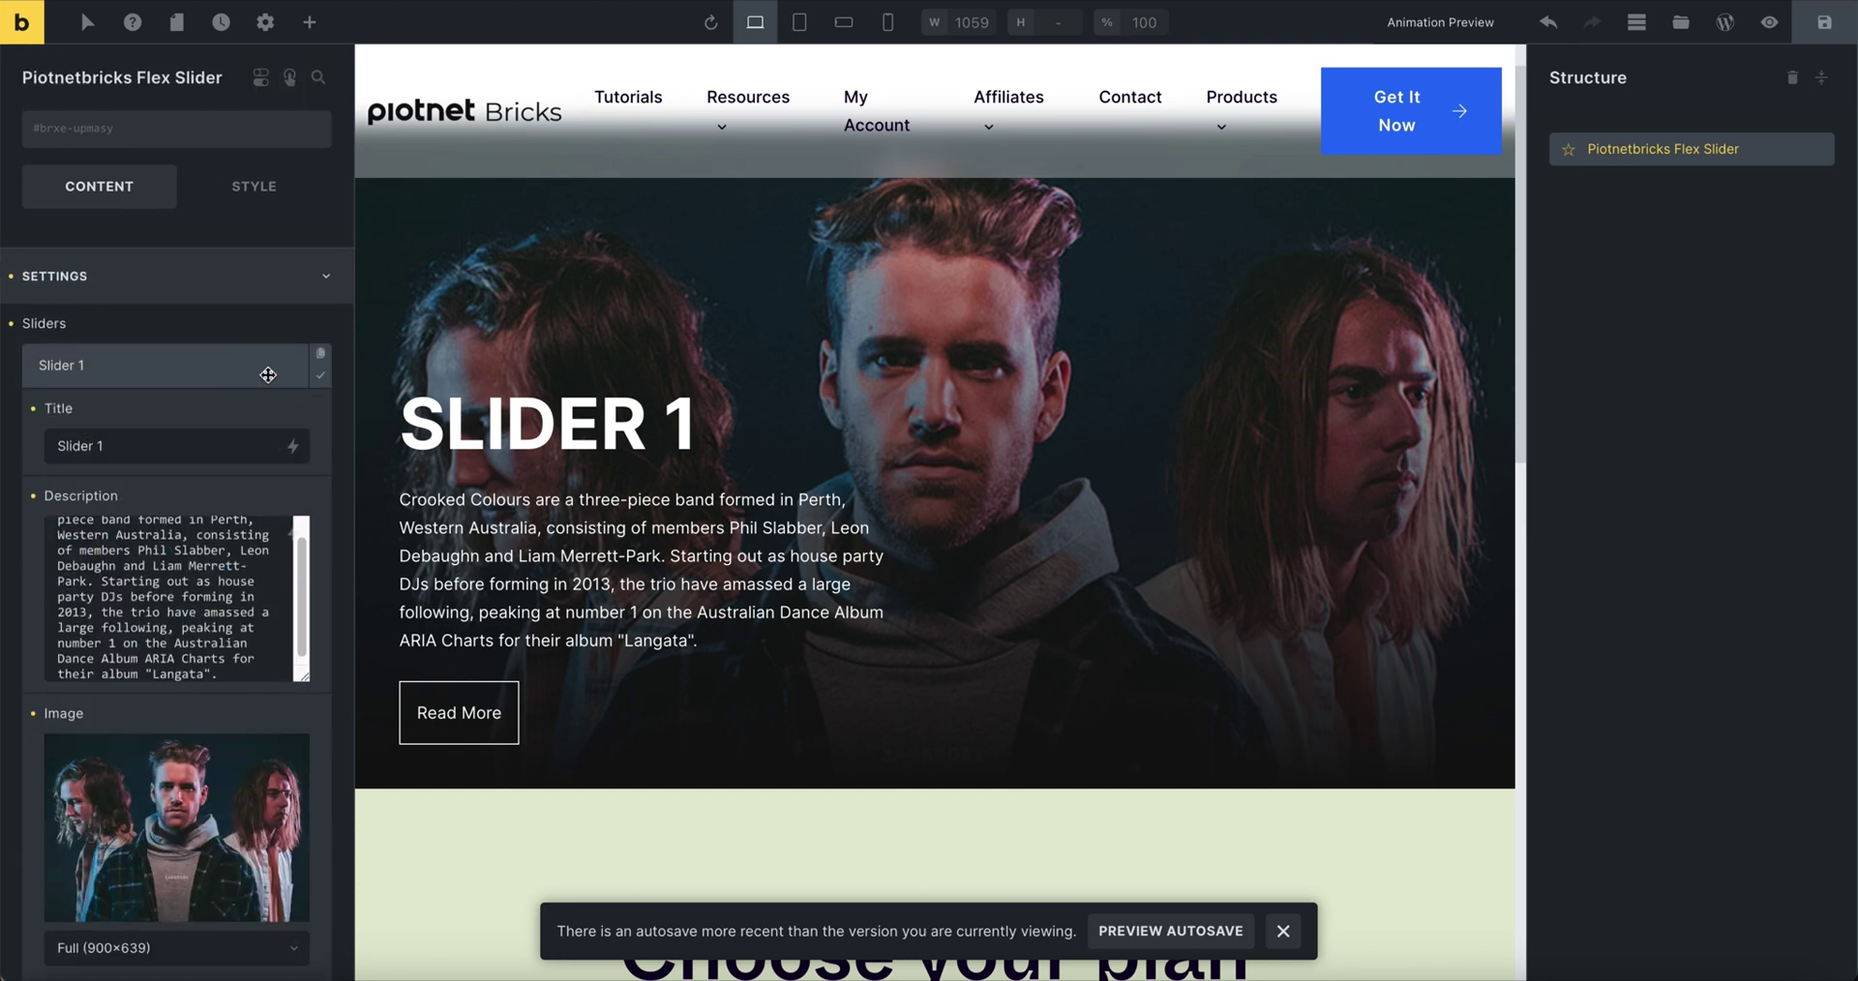
left_click(150, 368)
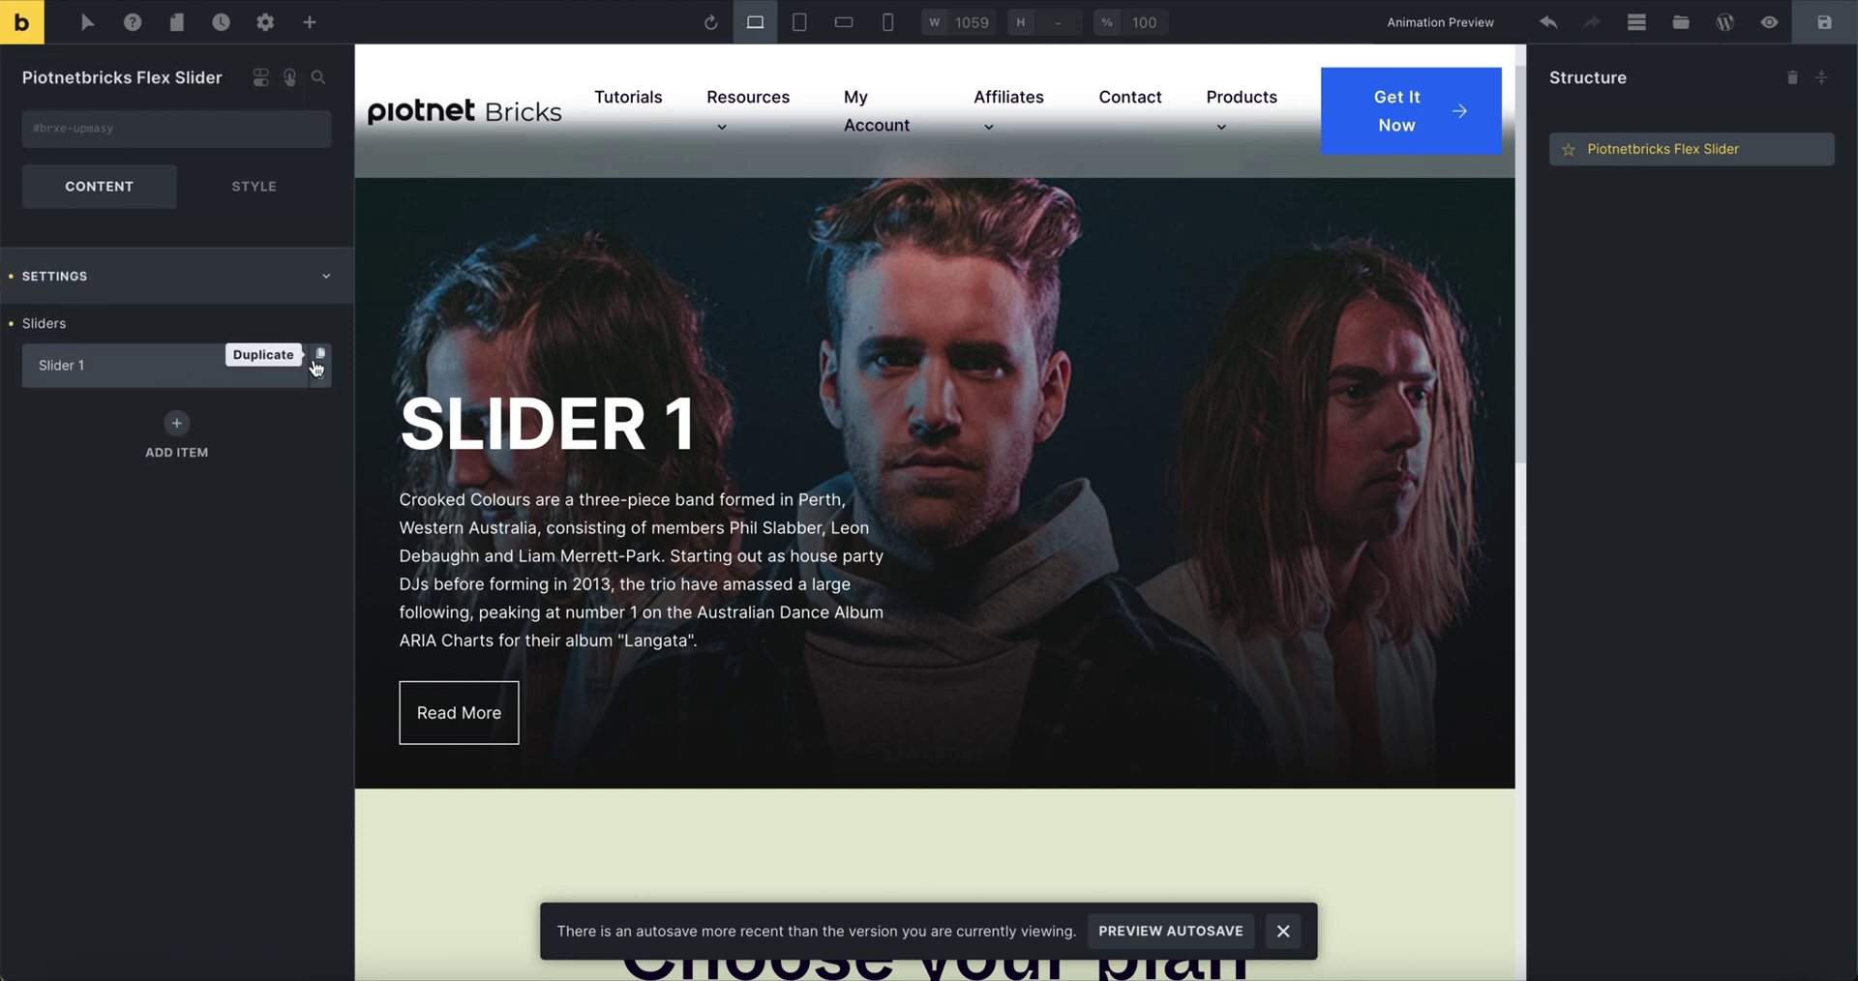
left_click(320, 360)
left_click(320, 405)
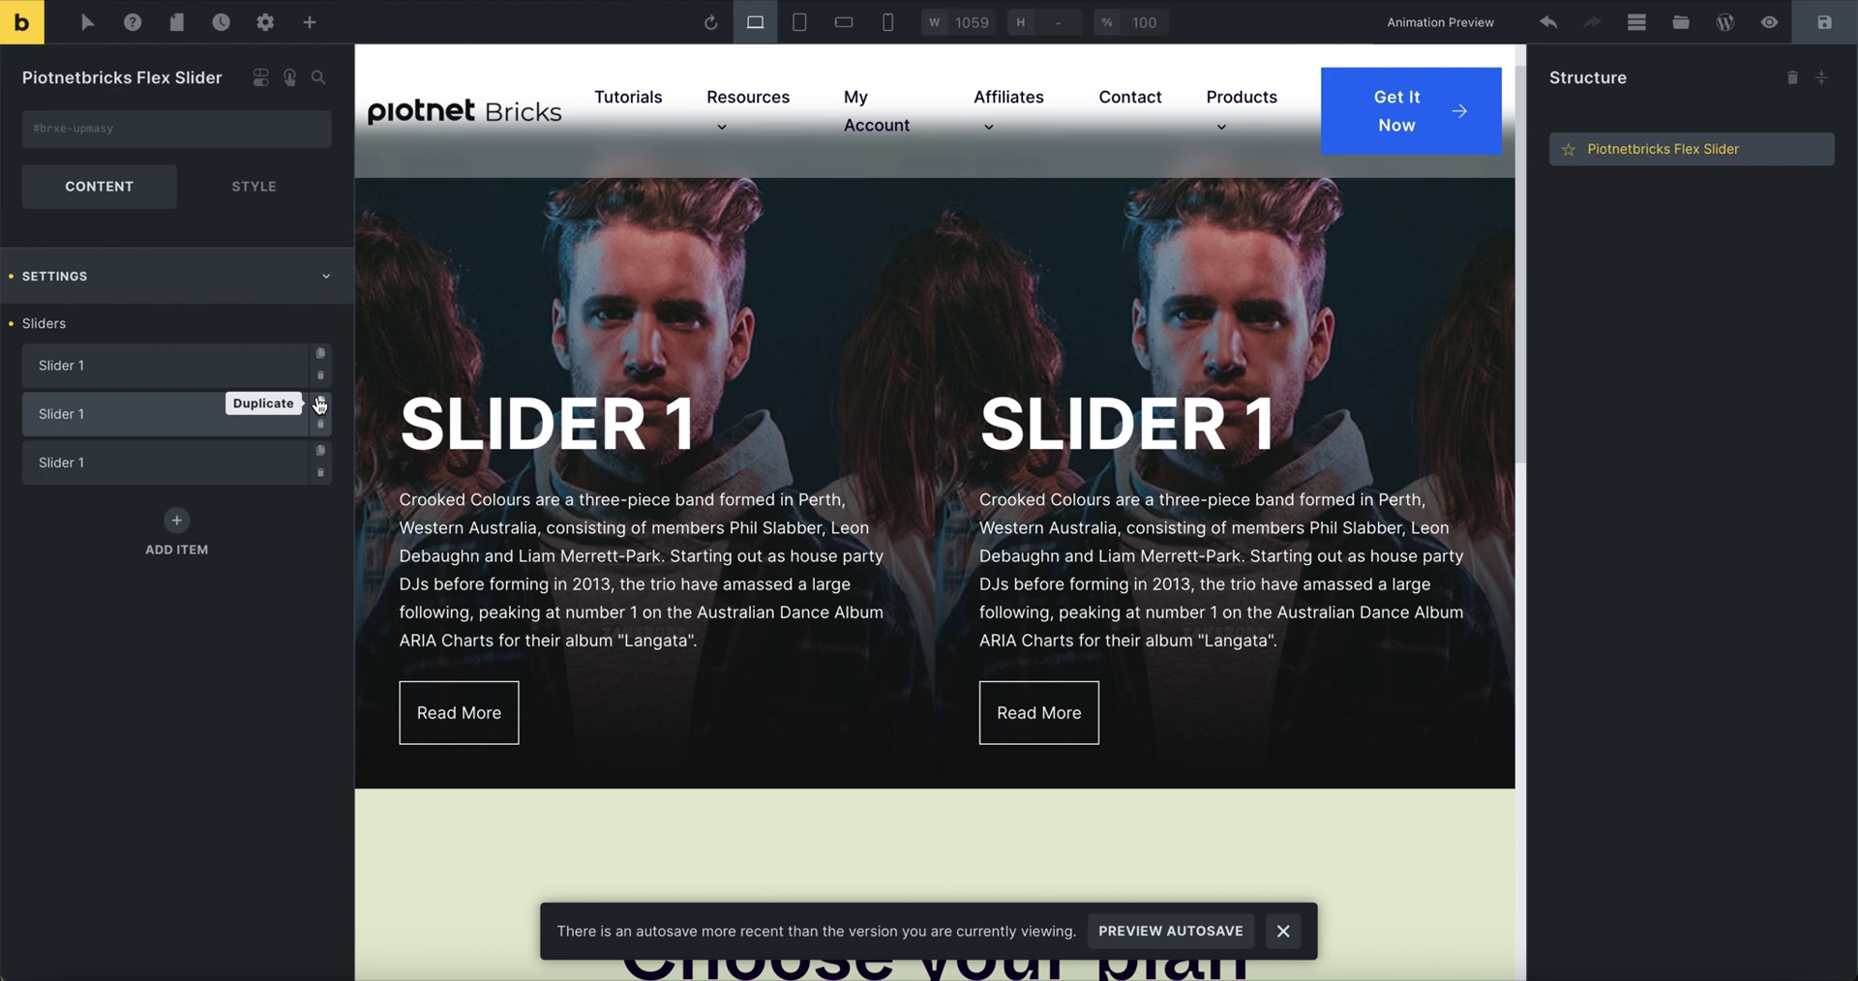
left_click(320, 451)
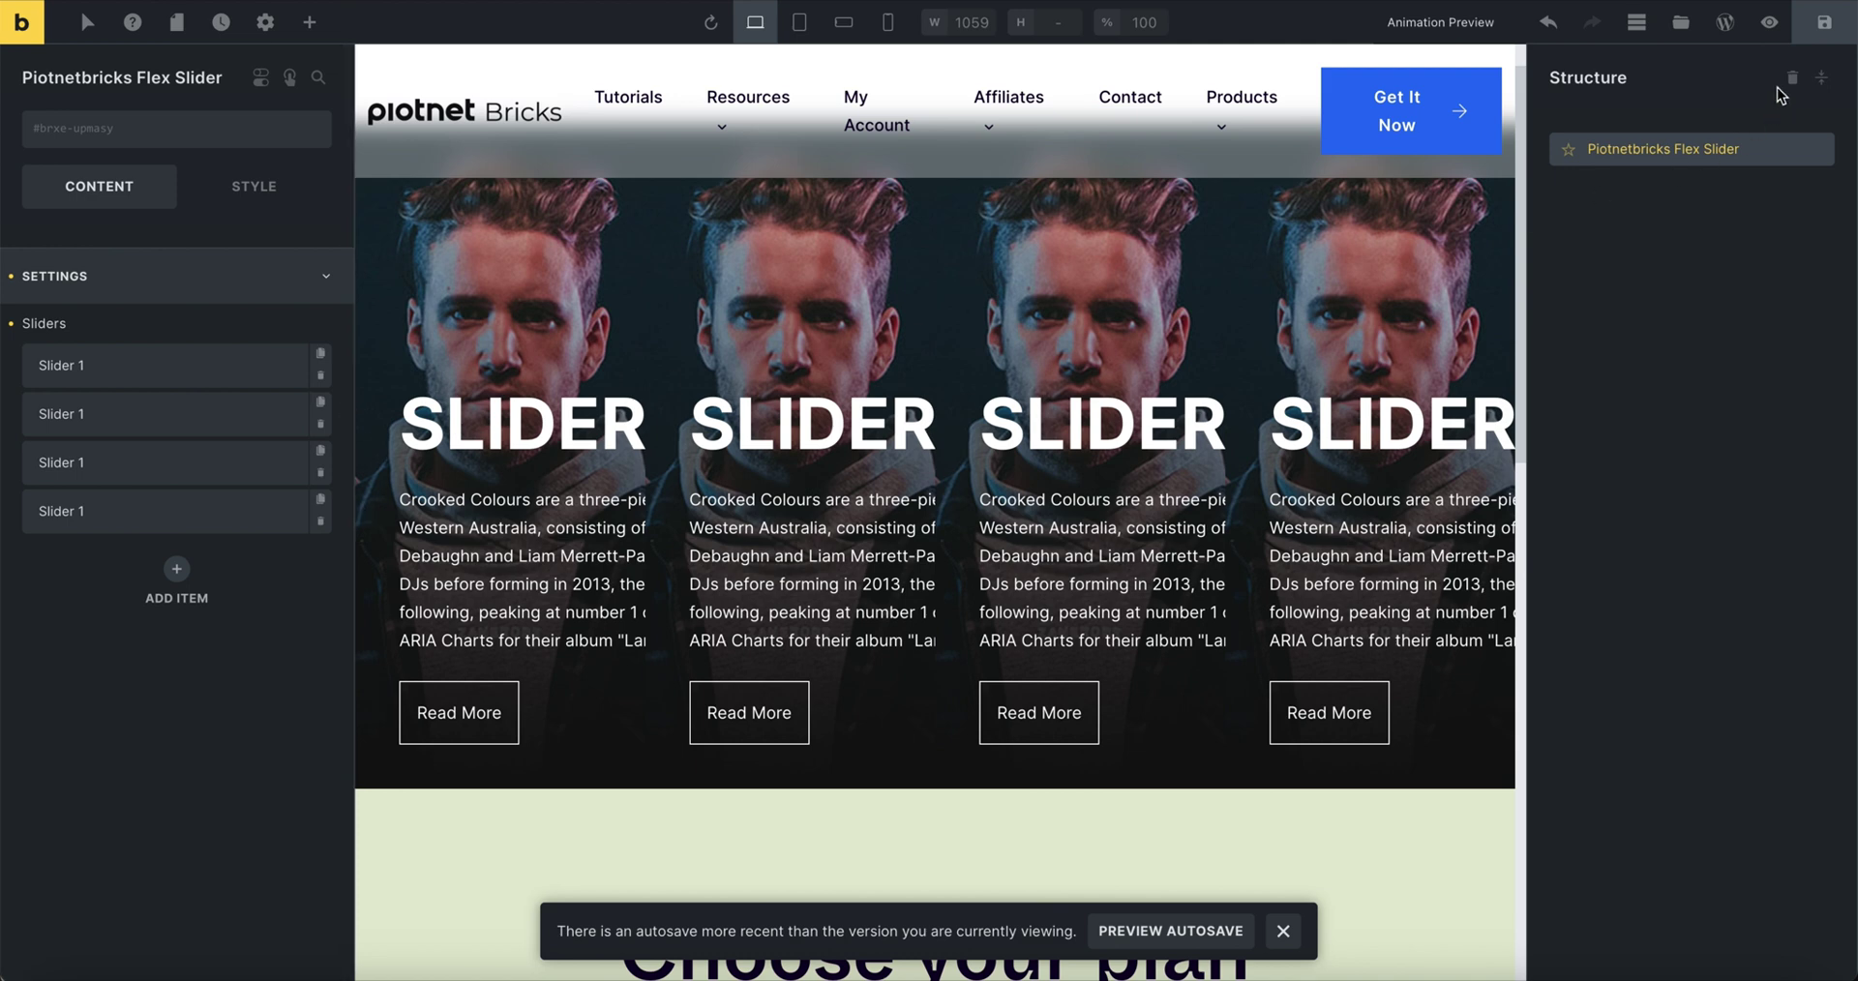
left_click(1815, 29)
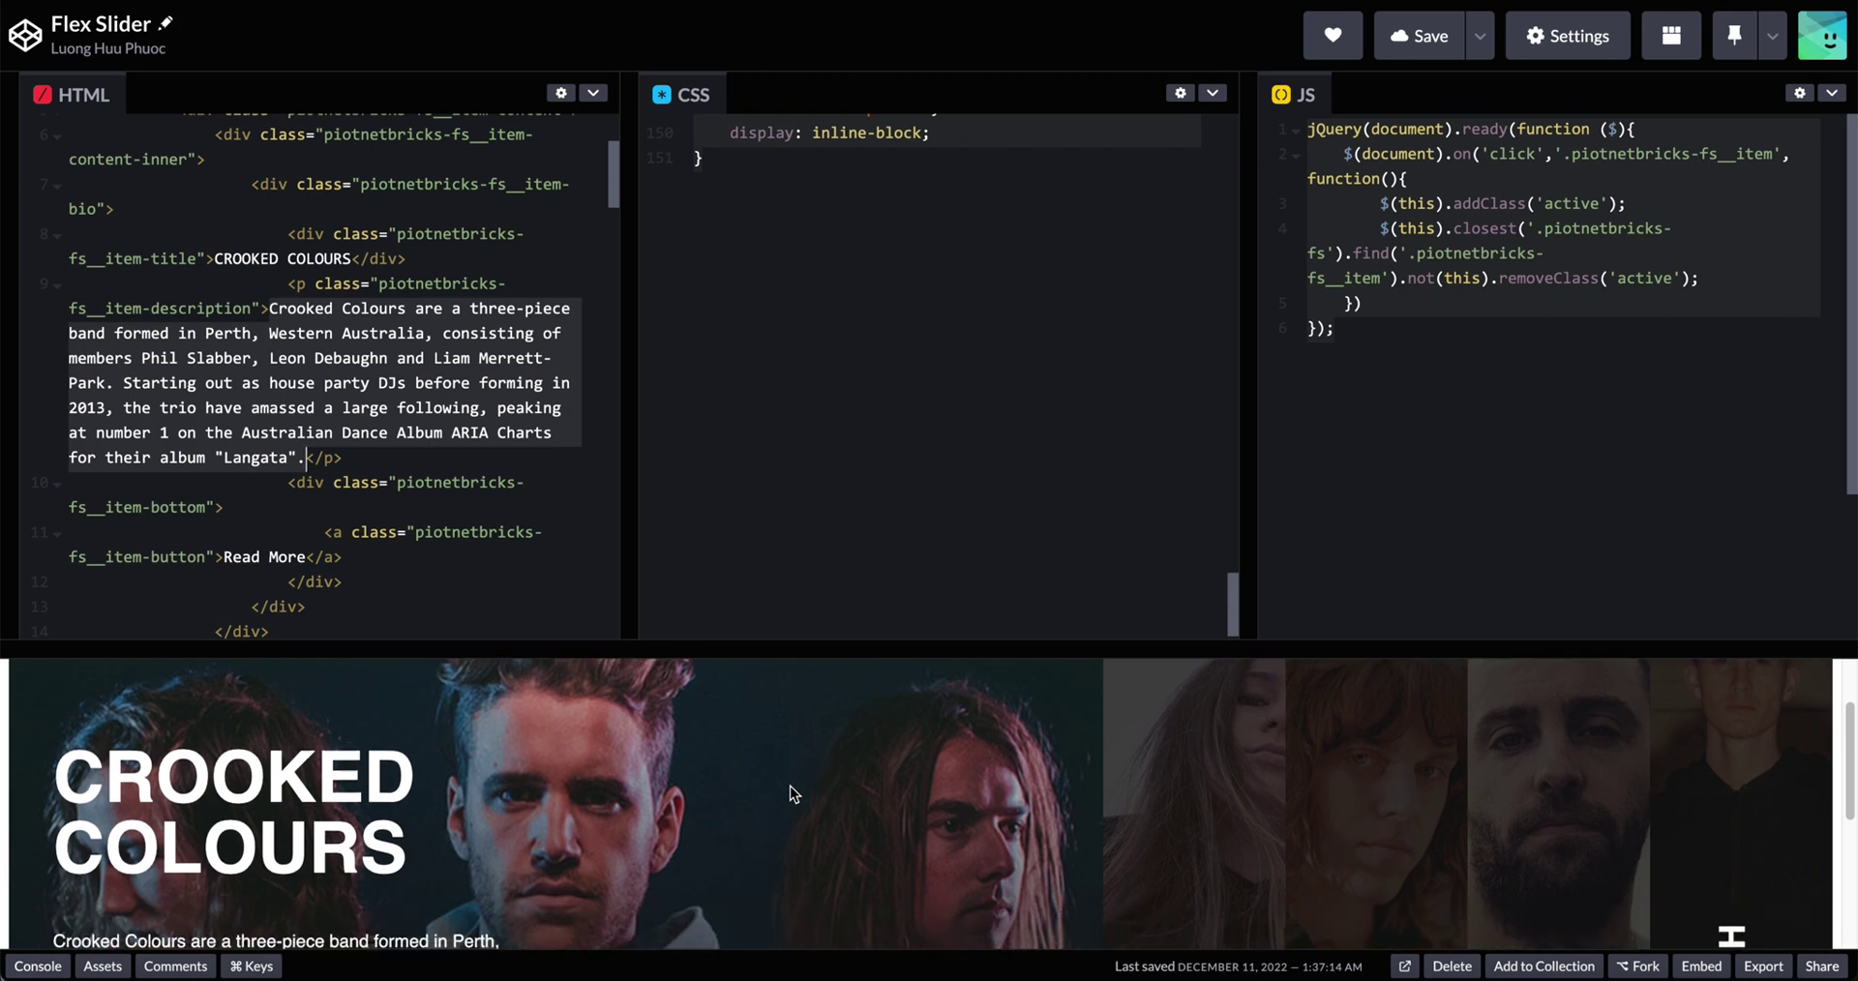
Step: Switch to the Flex Slider CodePen and examine the active class on the first list item in the HTML
scroll(789, 785, "down", 1)
scroll(485, 453, "up", 5)
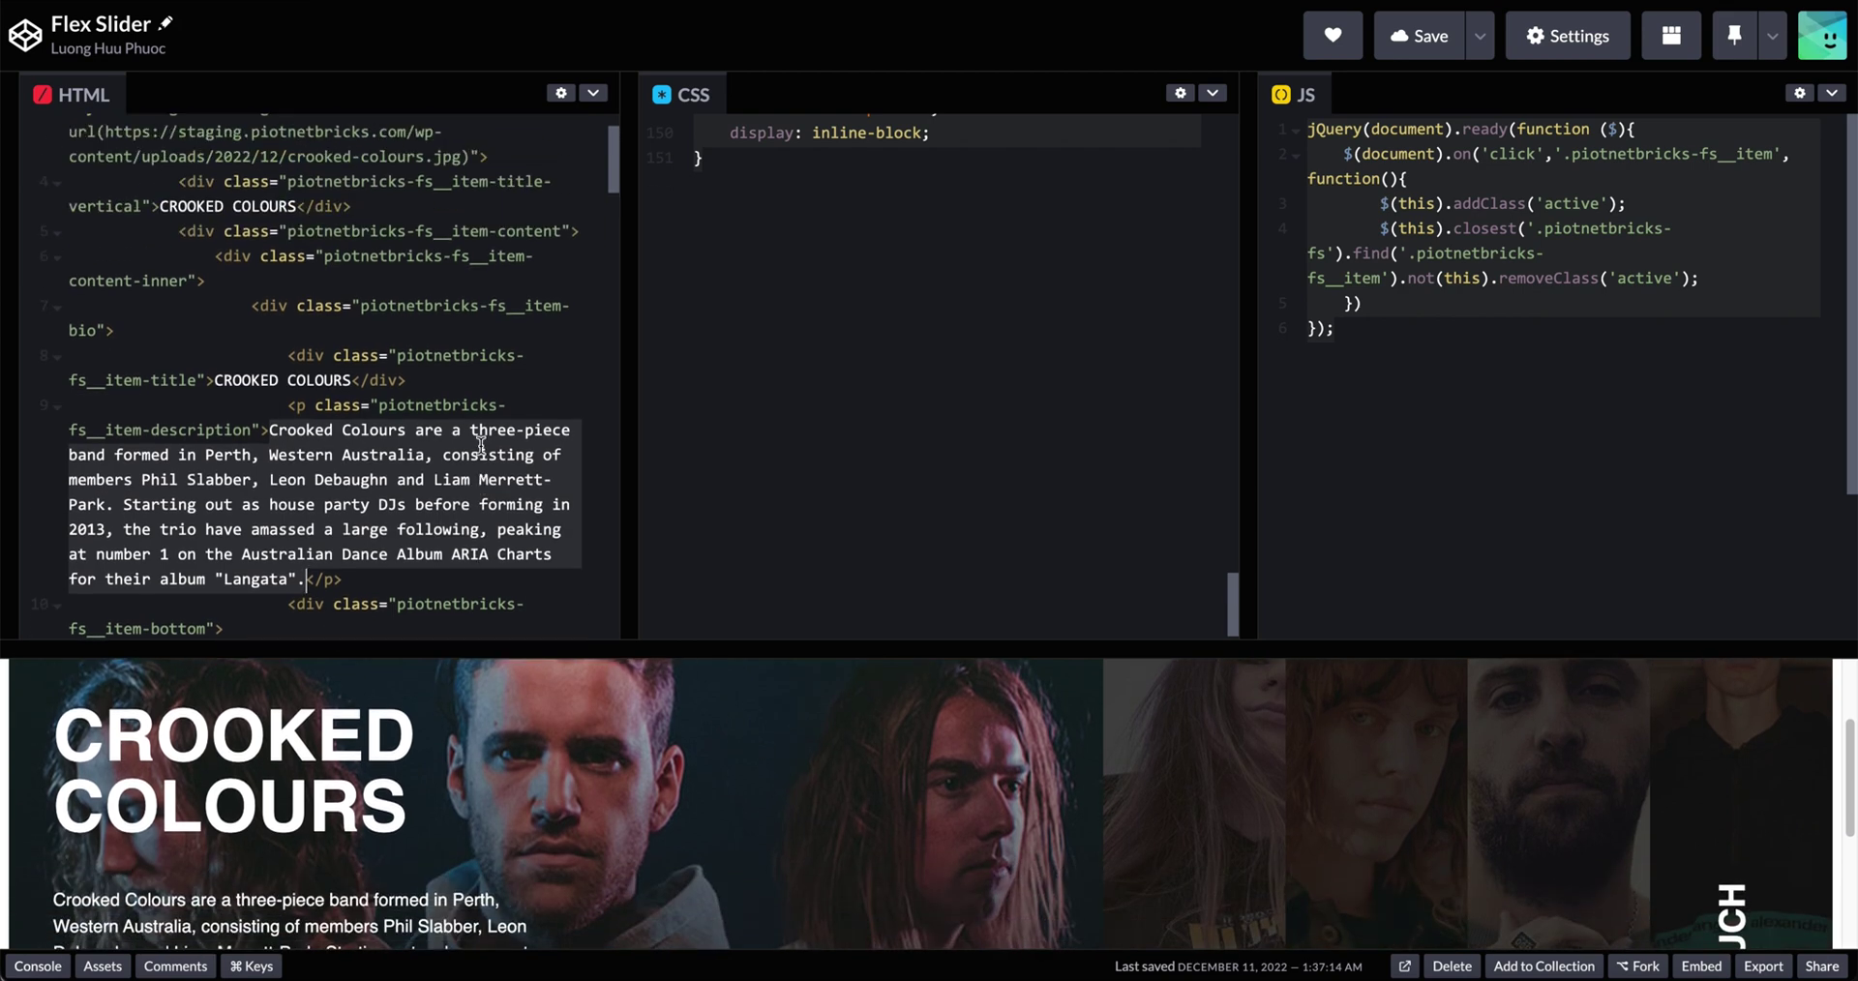
left_click(489, 179)
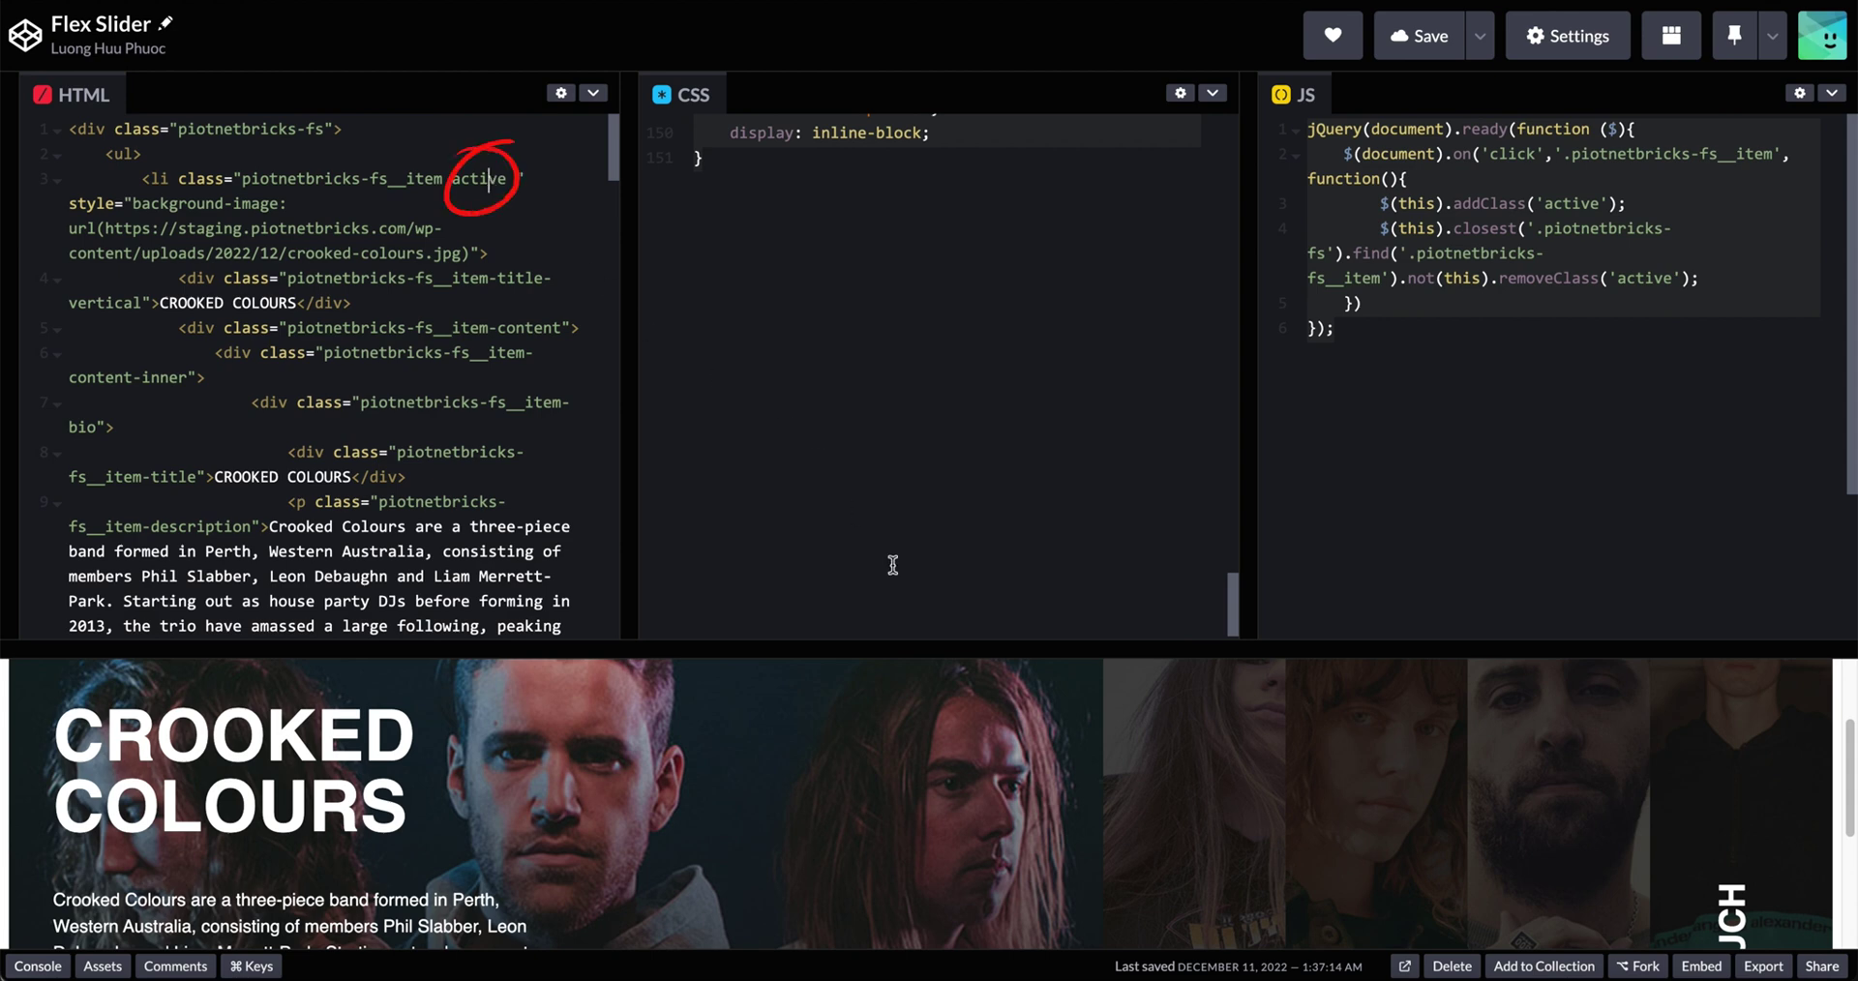
Step: Test the slider in the CodePen preview by activating each slide in turn across the whole row and back
left_click(1137, 777)
left_click(1391, 832)
left_click(1487, 817)
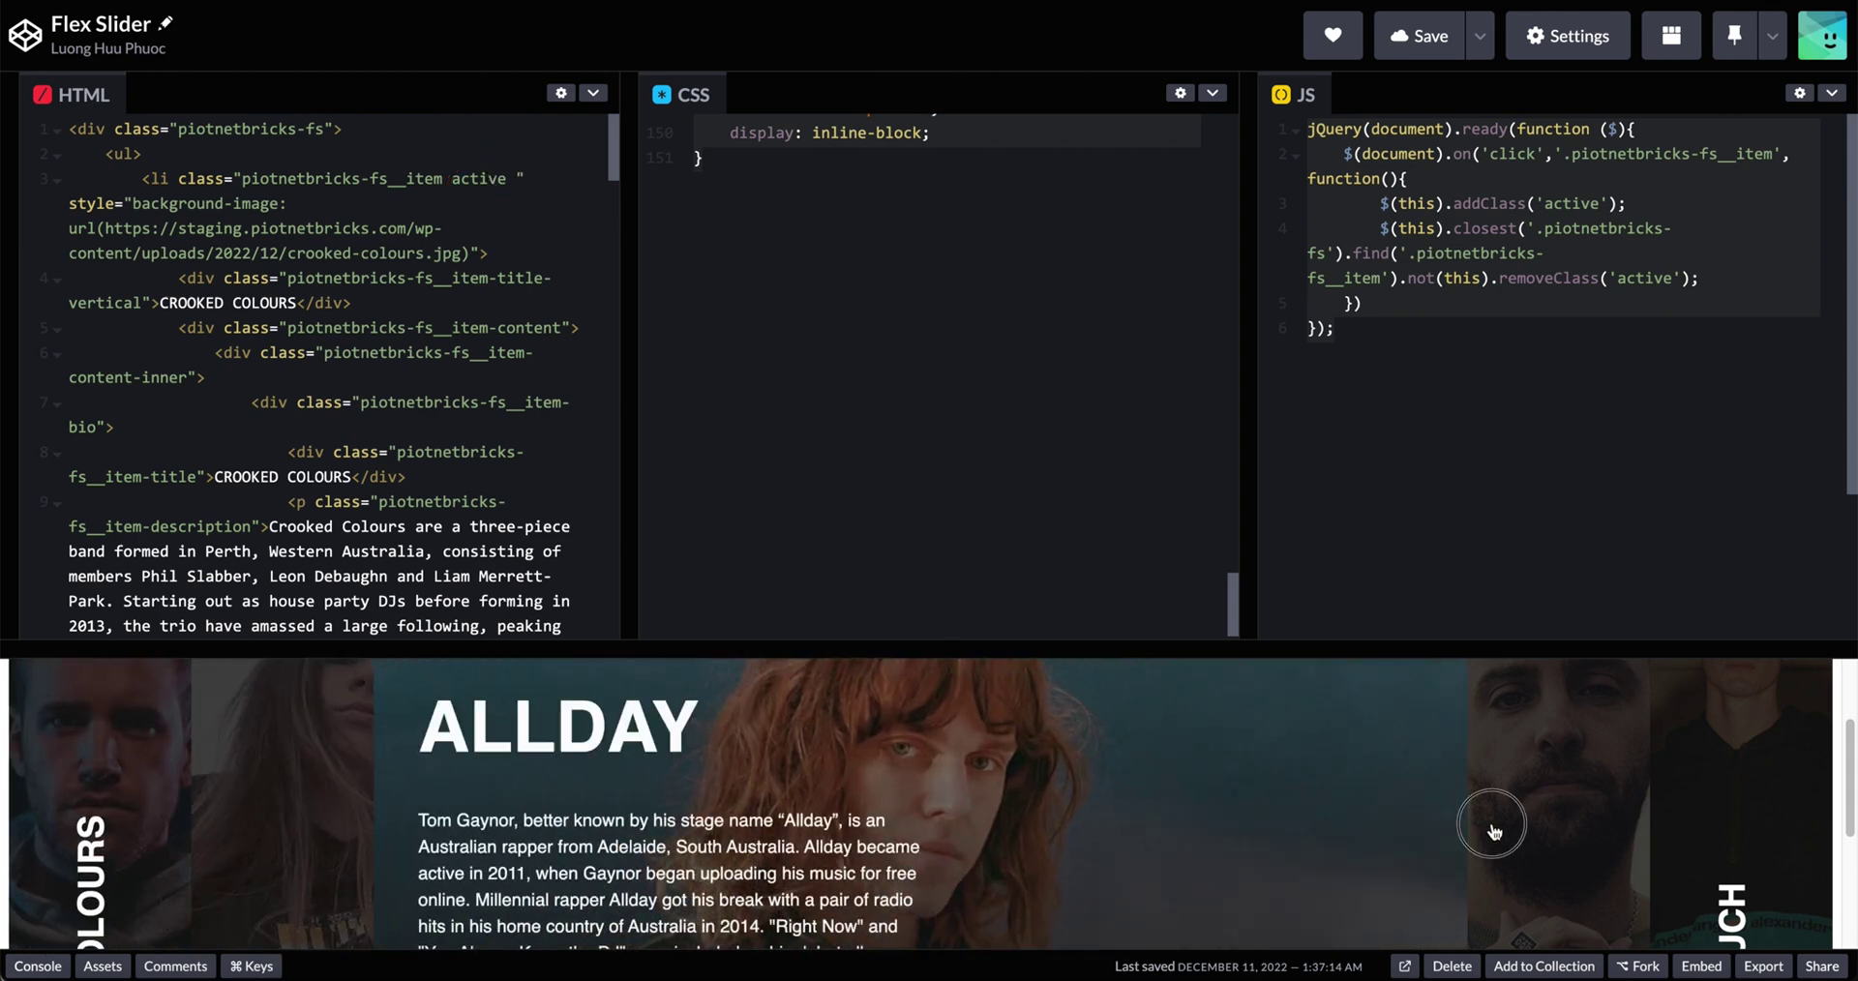
left_click(1680, 820)
left_click(707, 792)
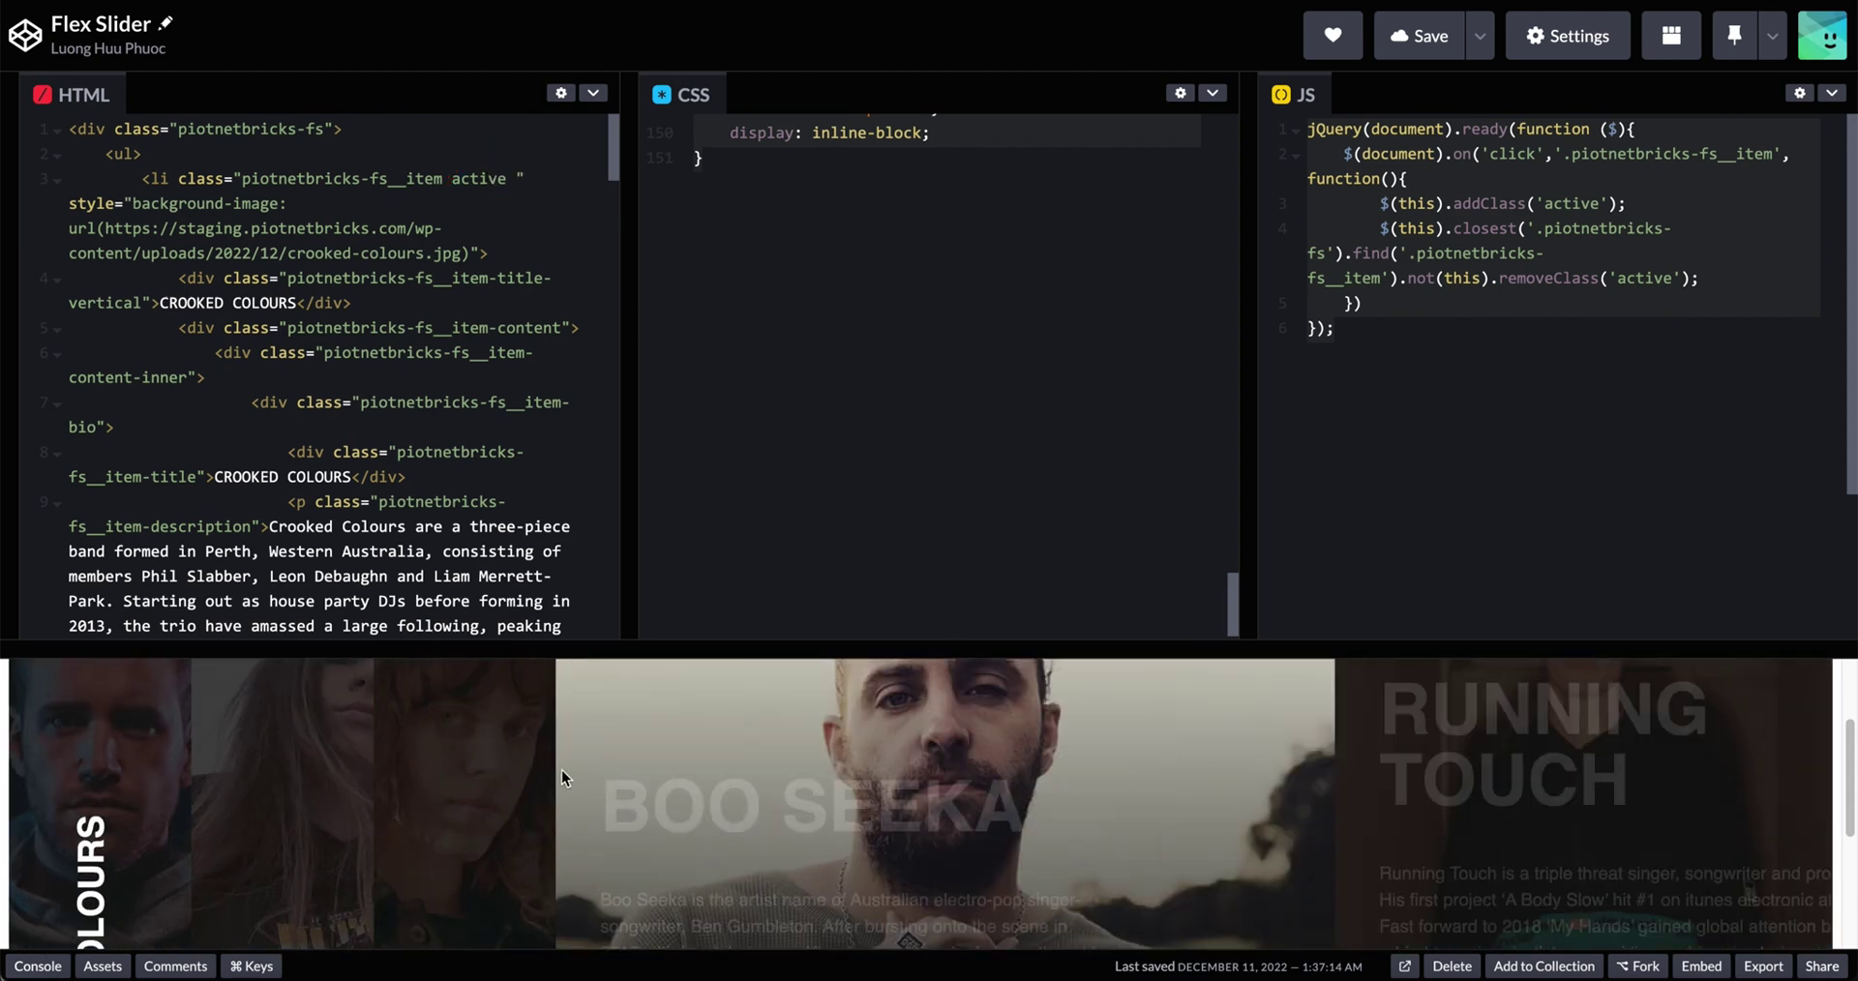
left_click(464, 769)
left_click(213, 745)
left_click(127, 736)
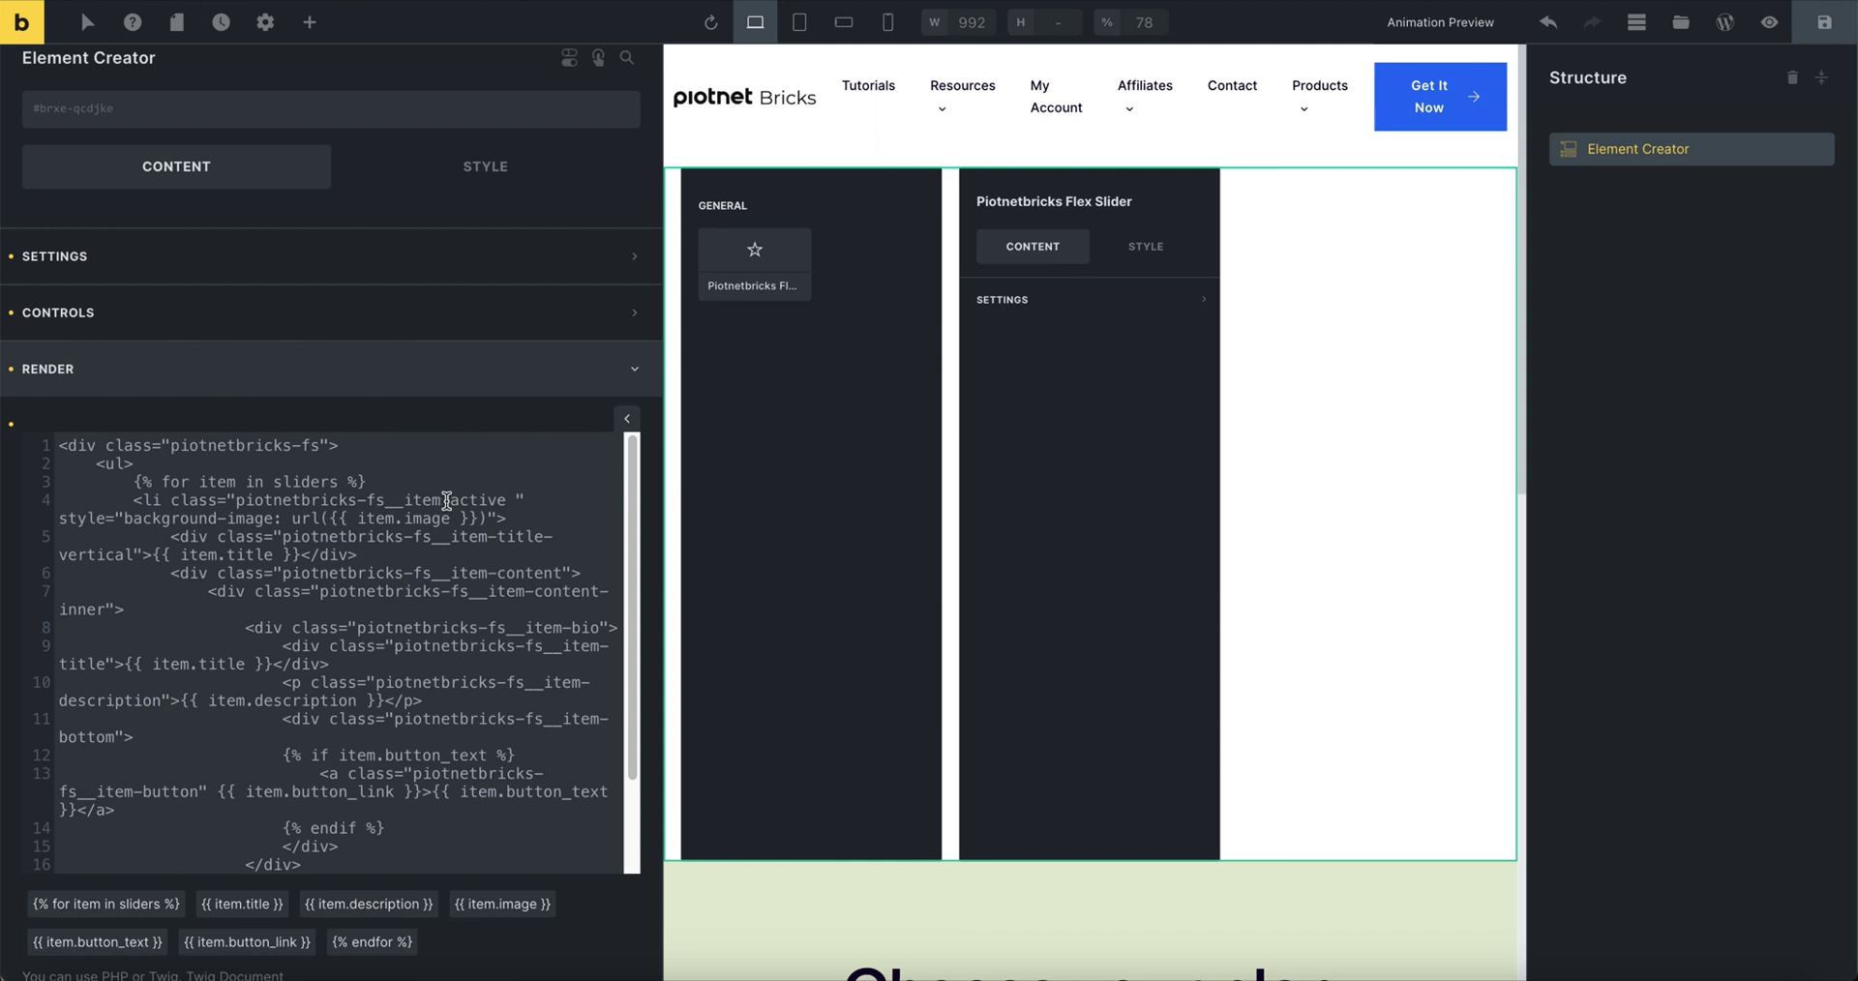
Step: Replace the hard-coded active class on the list item in the element's render code with the Twig condition {% if loop.index == 1 %}
left_click_drag(448, 500, 524, 483)
type("{{")
type(" }}")
key("BackSpace")
key("BackSpace")
key("BackSpace")
key("BackSpace")
type("%if")
key("BackSpace")
key("BackSpace")
type("if loop.index == ")
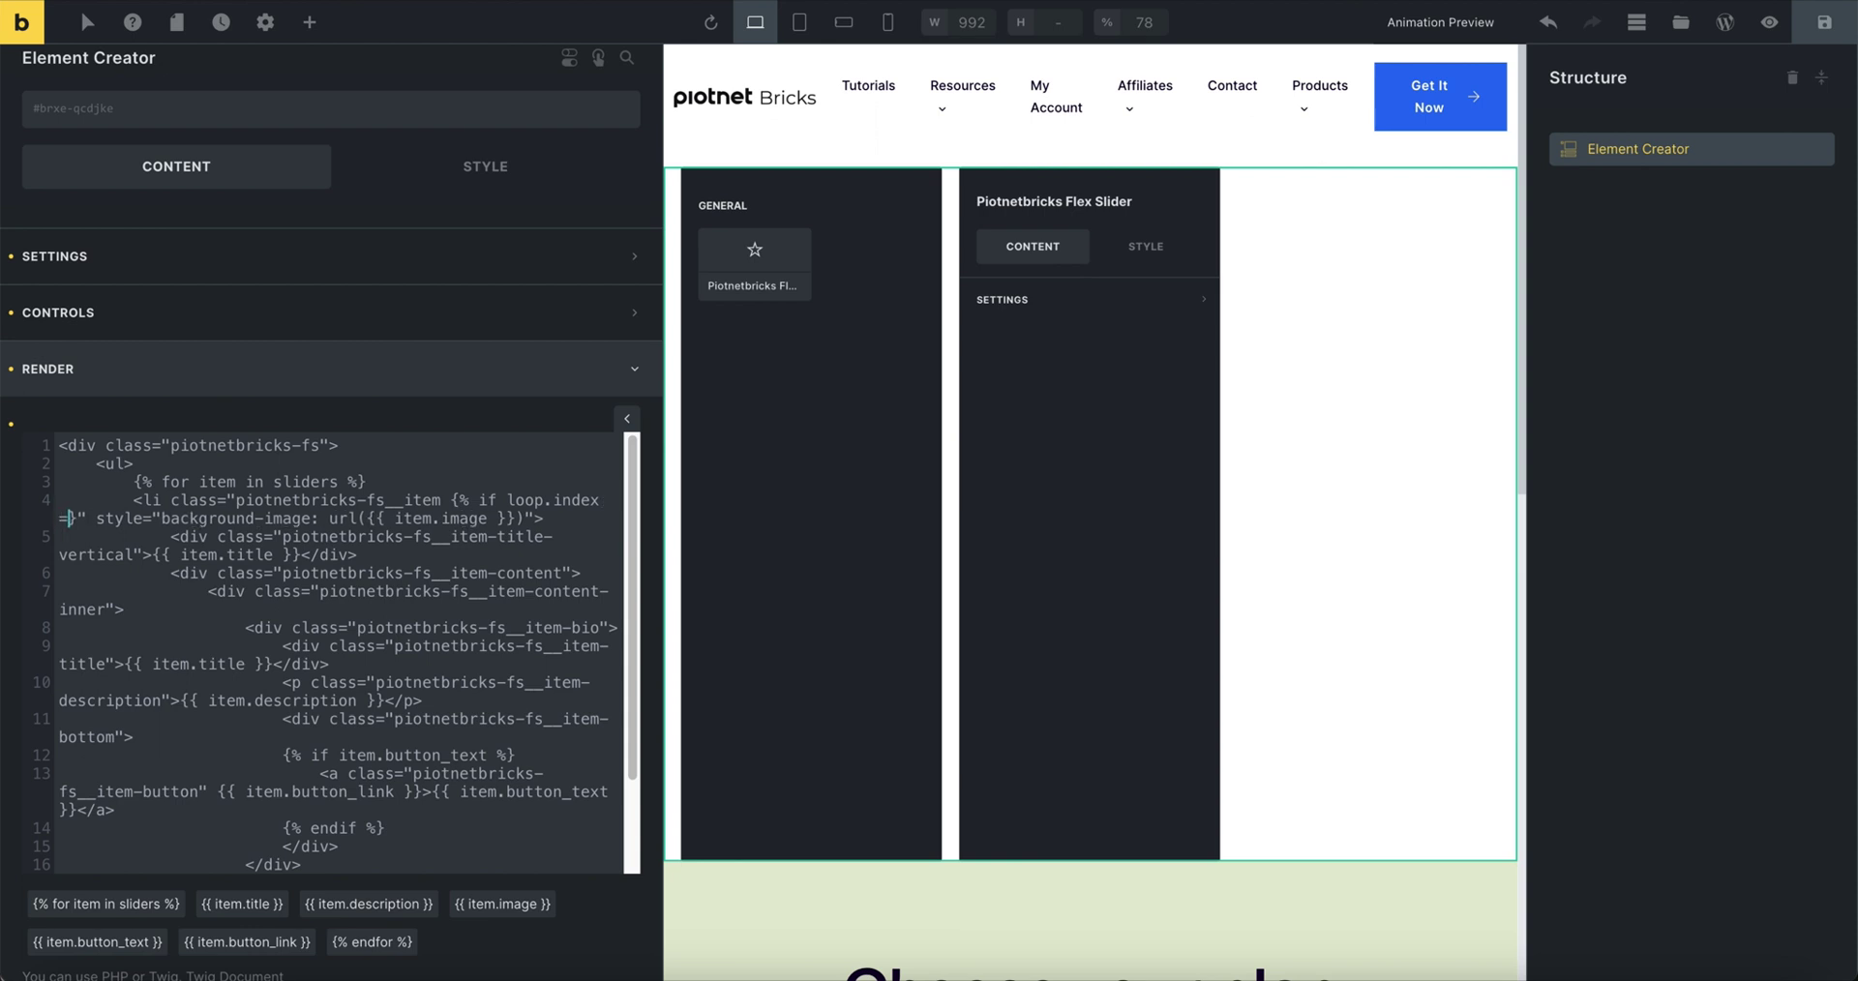
type("1")
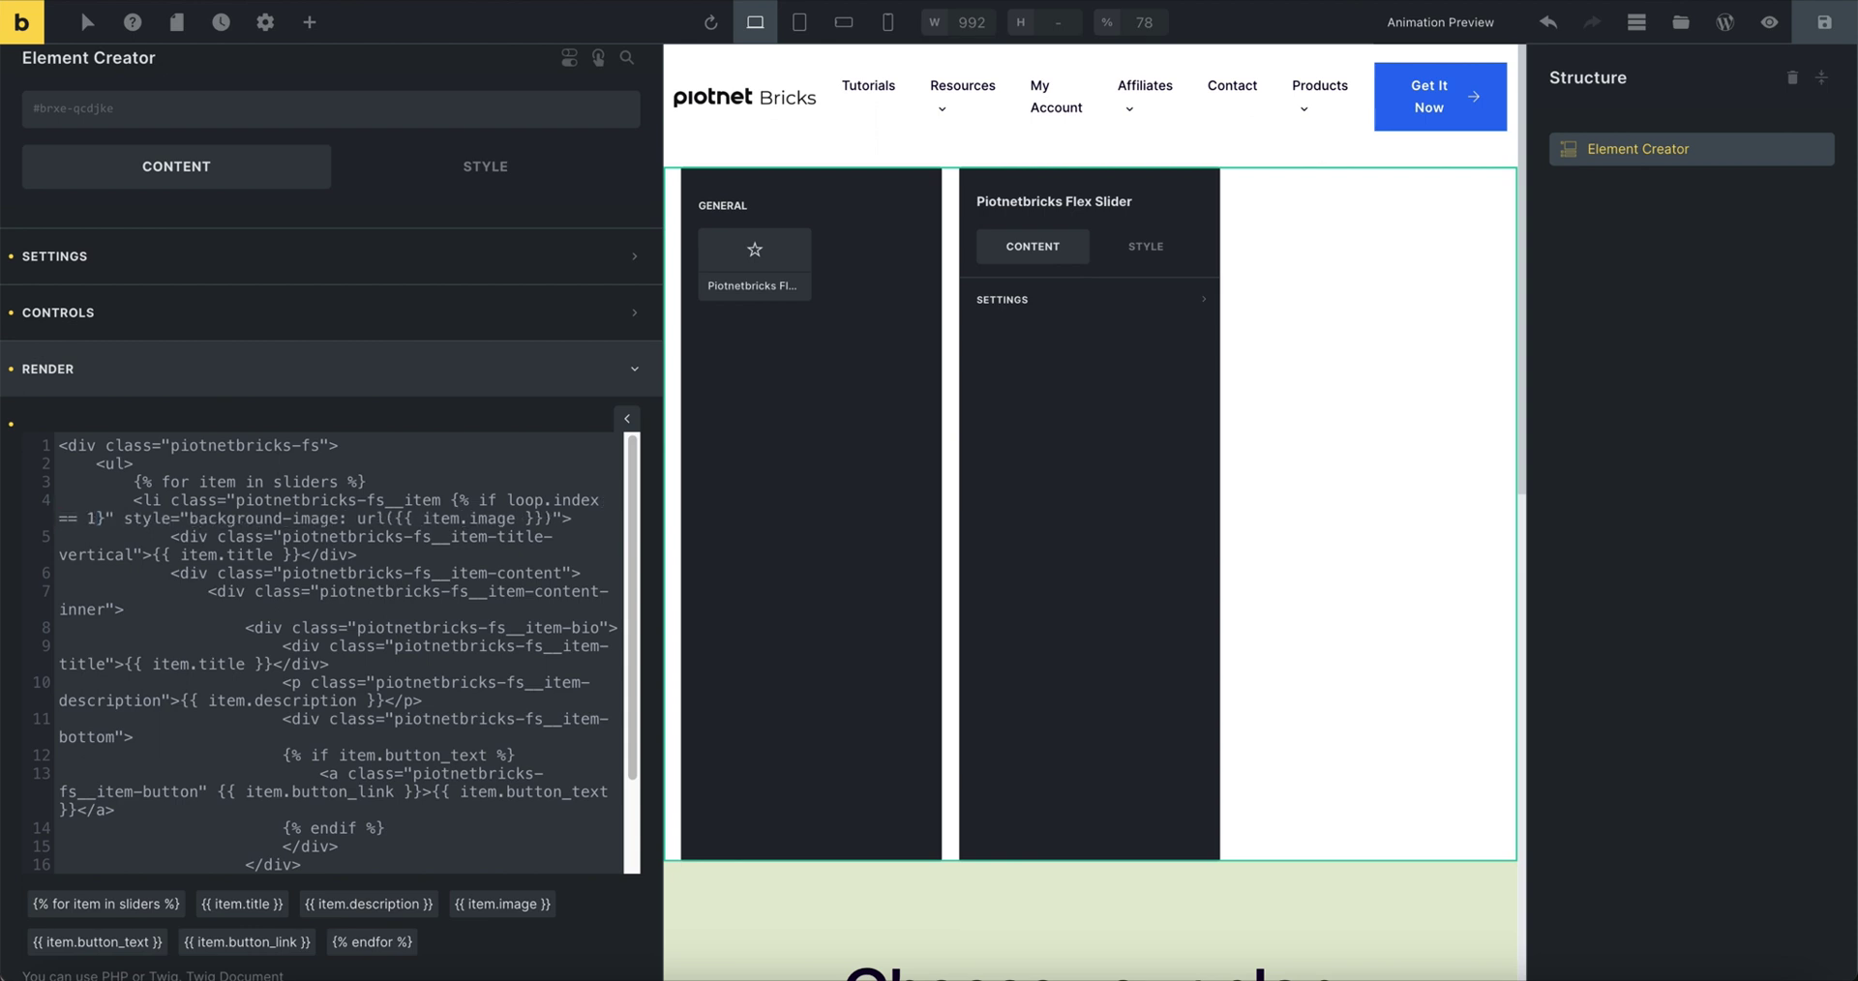
type(" %}")
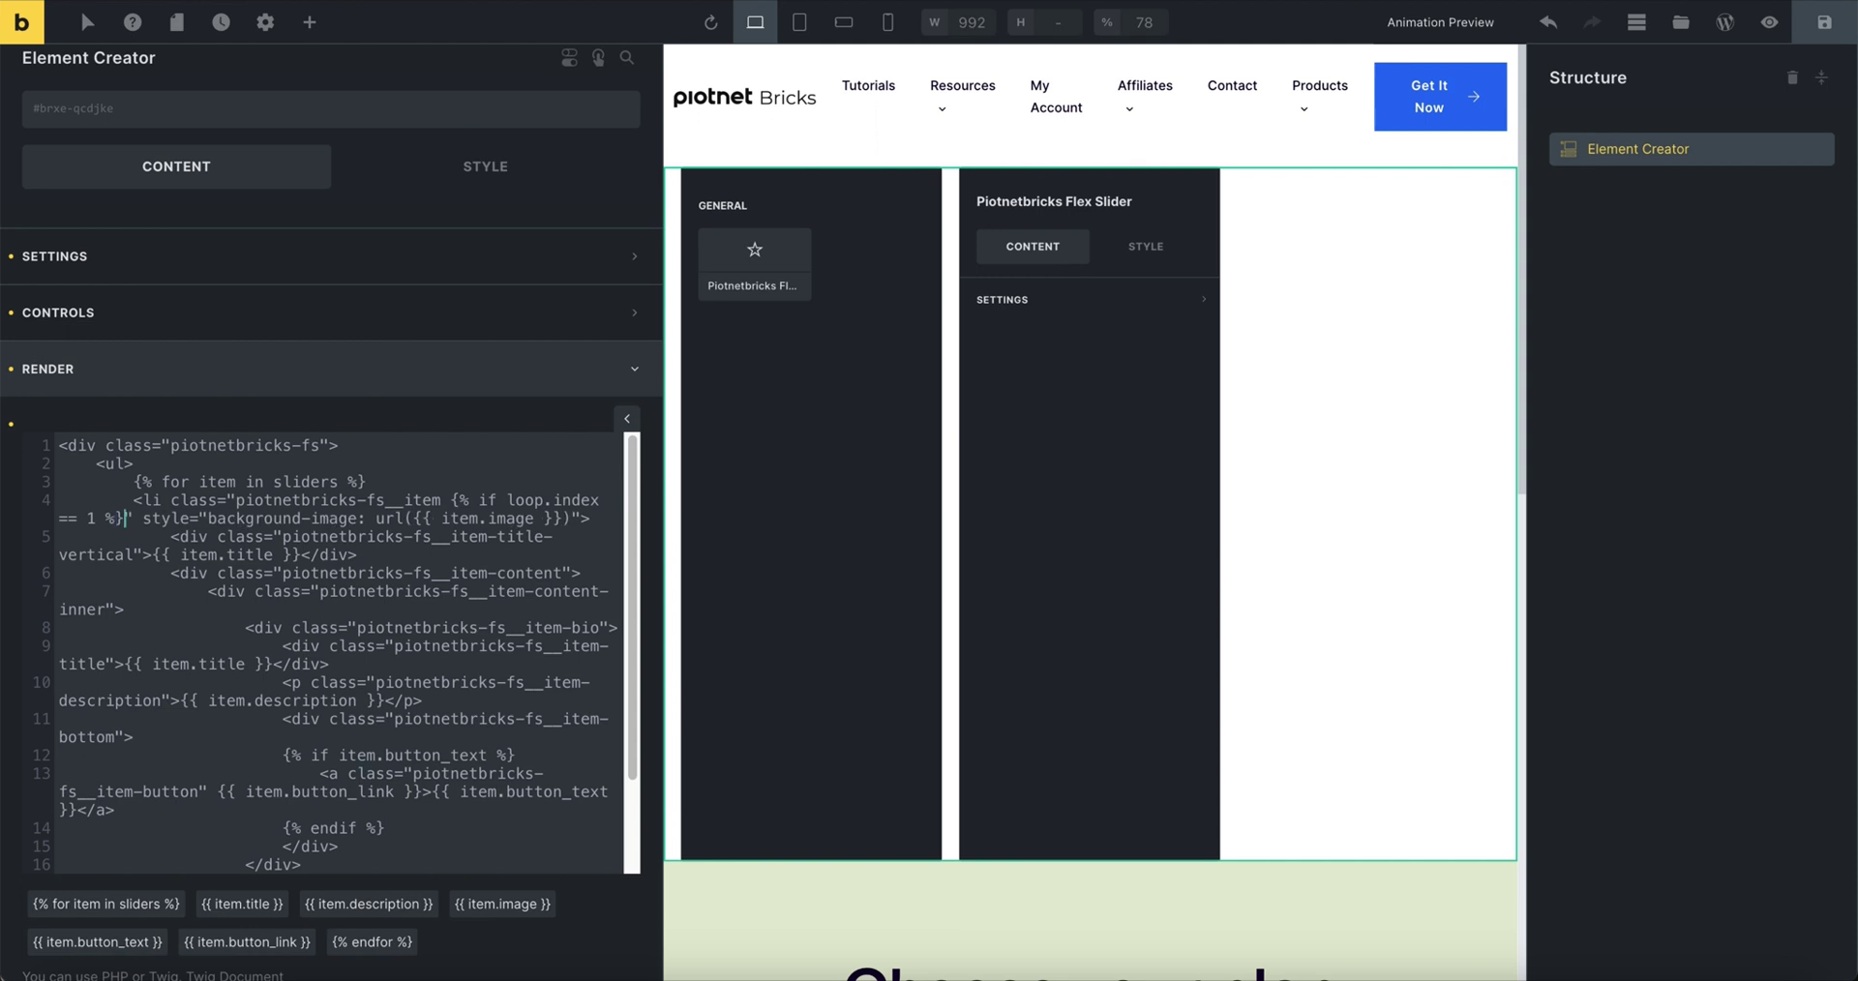
Step: Complete the list item's class condition with active{% endif %}
type("ac")
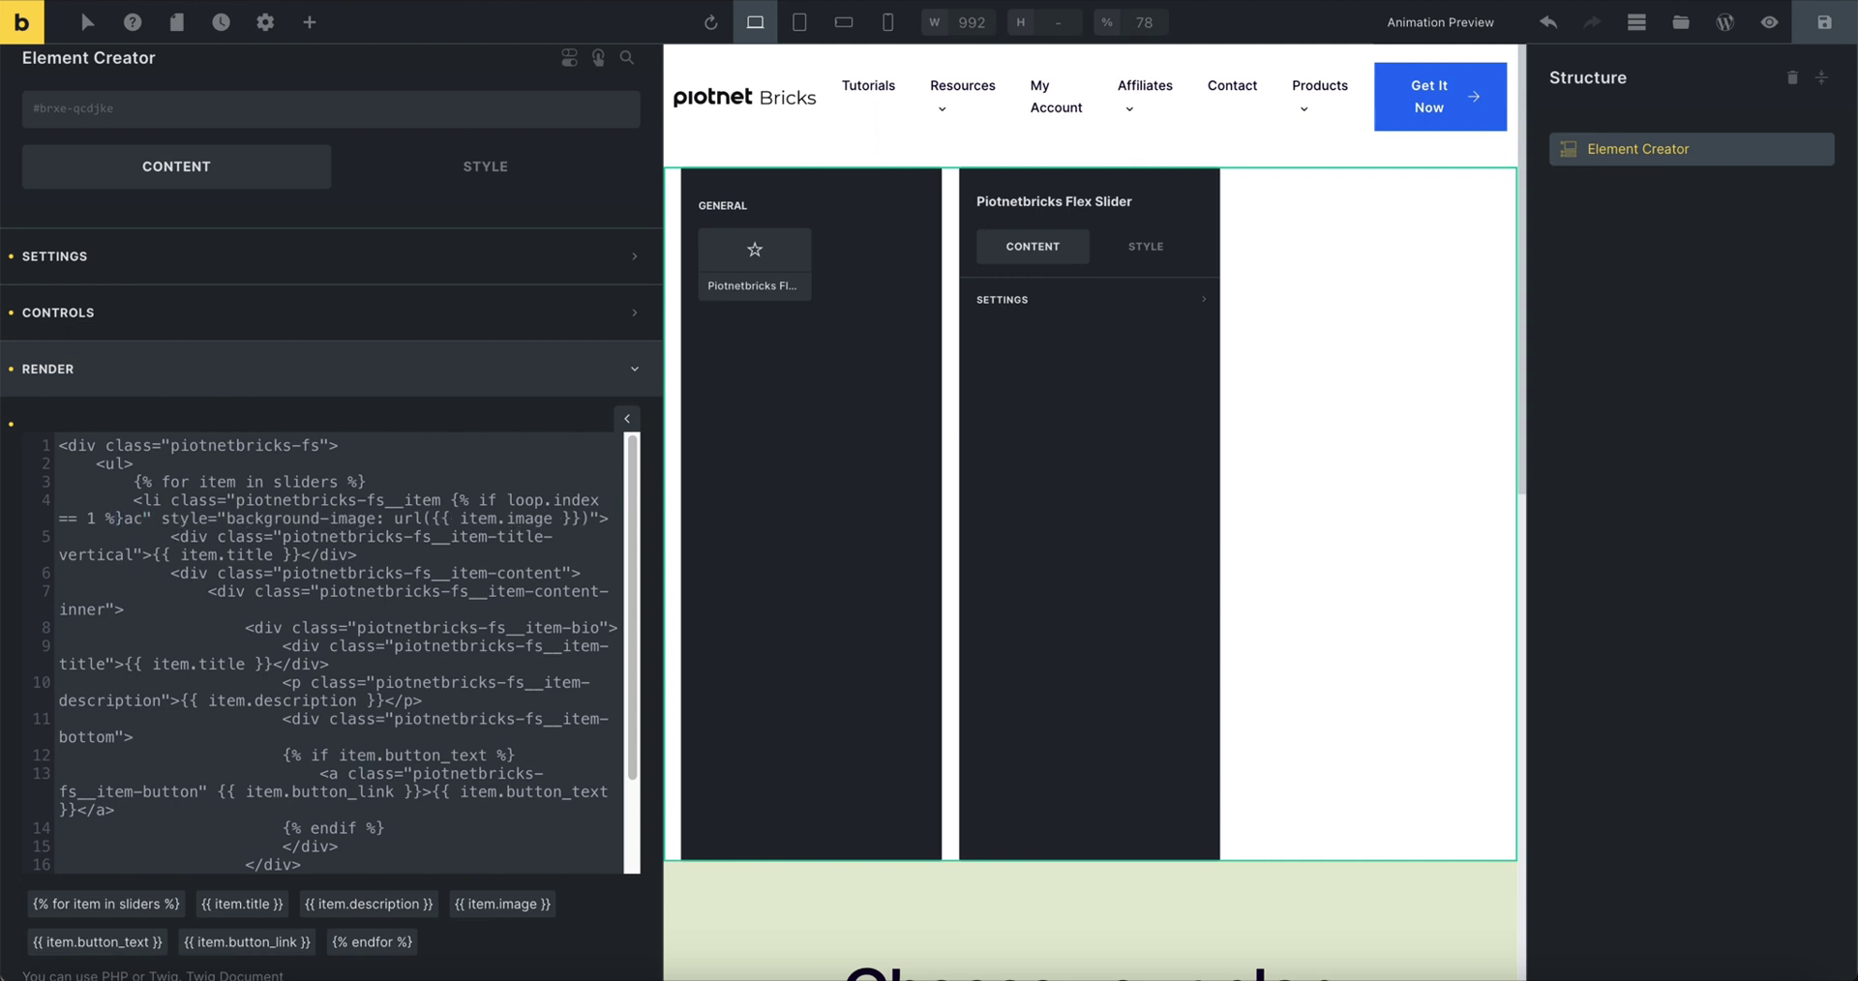
type("tive")
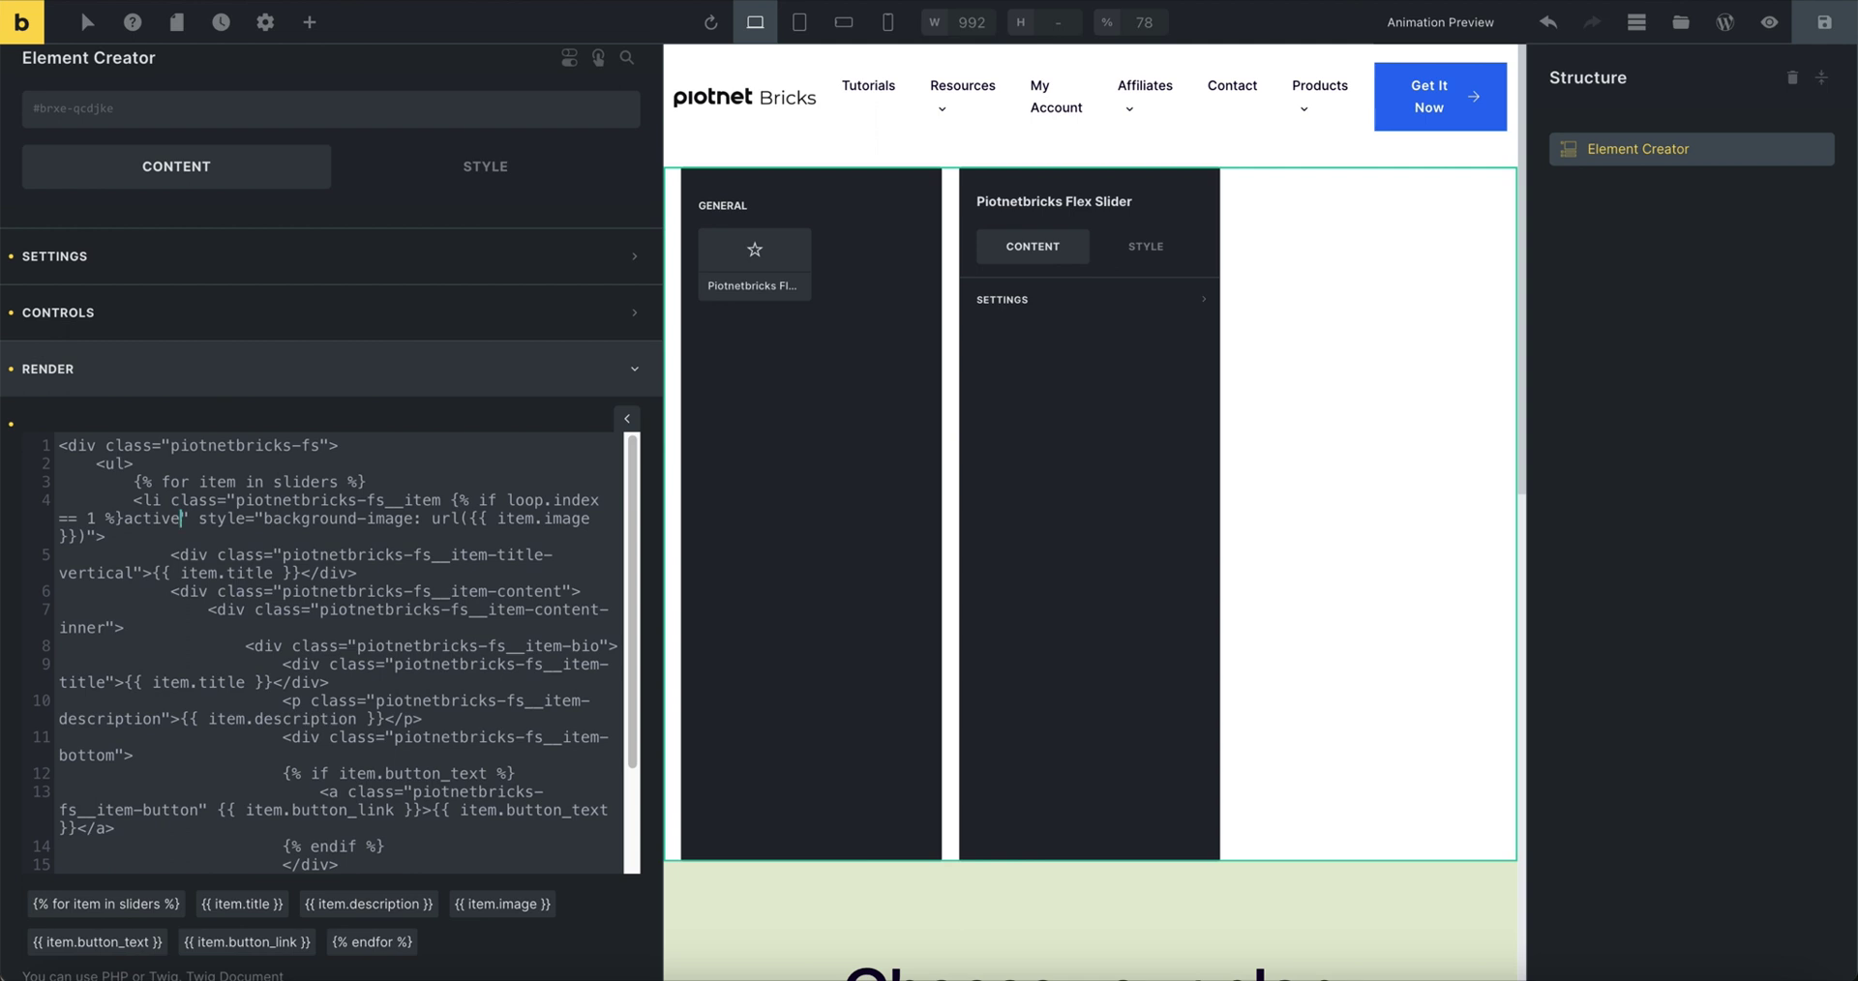
type("{")
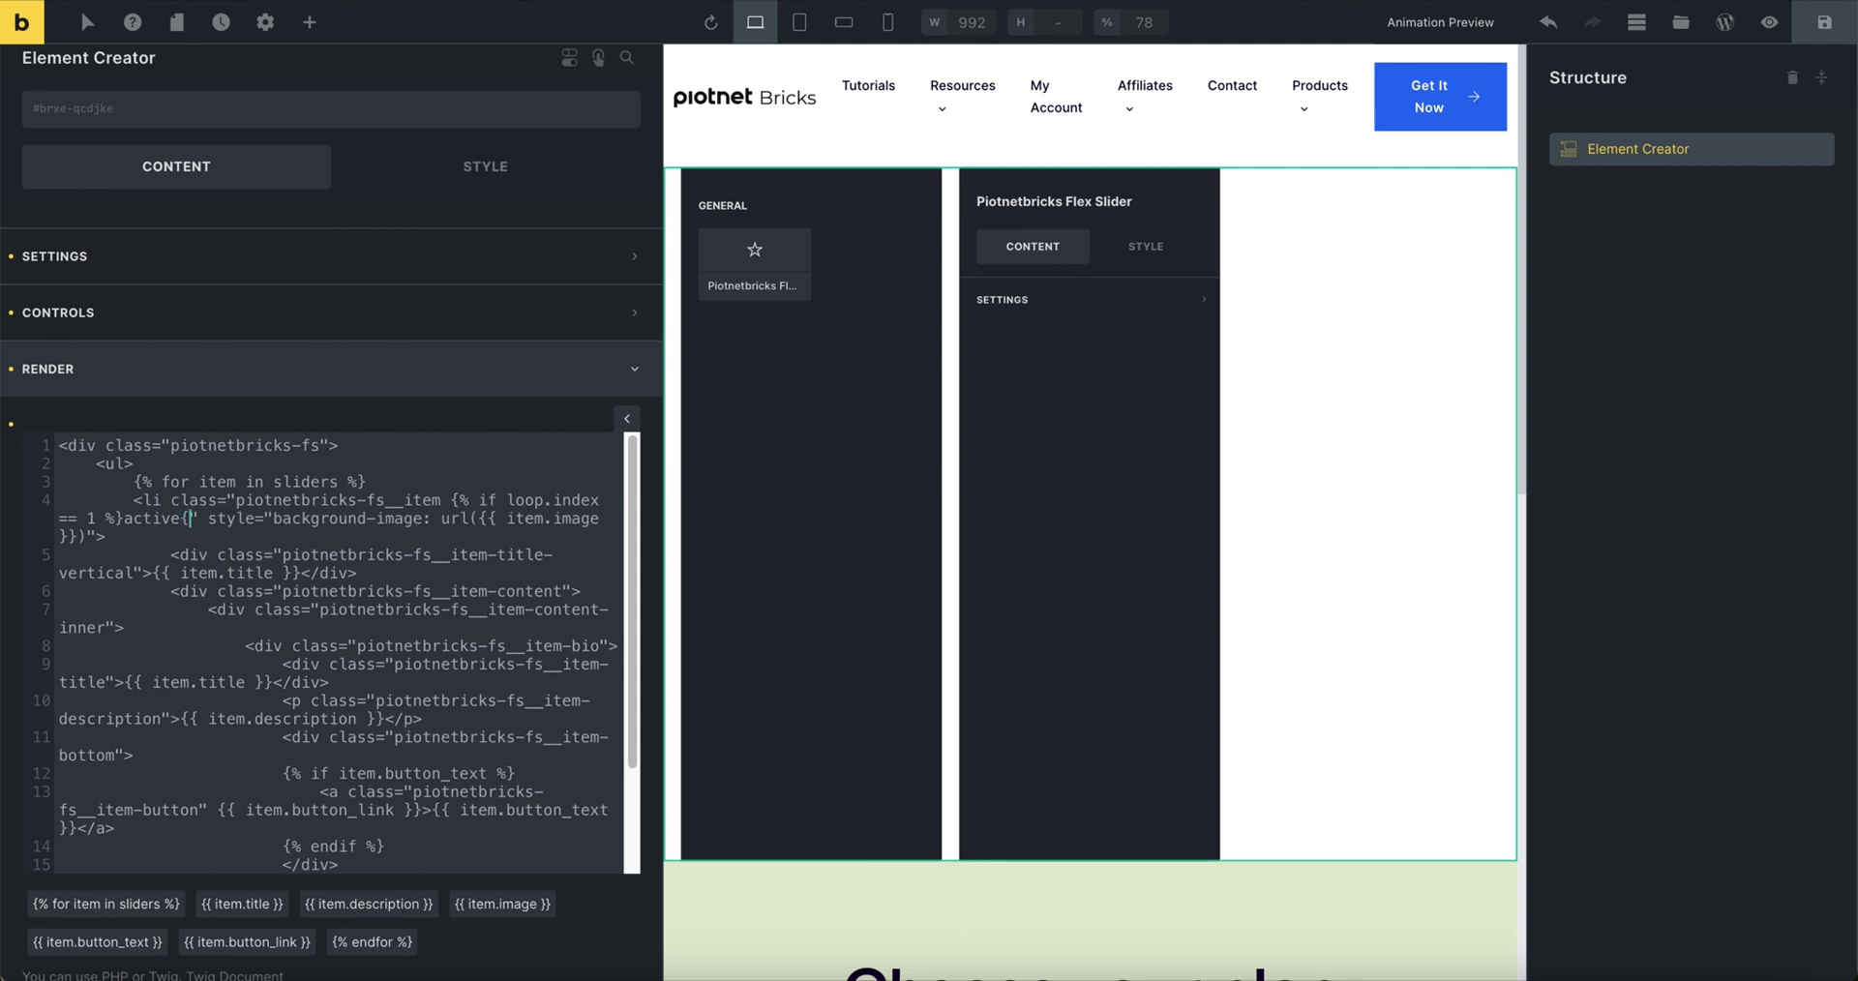
type("% endif")
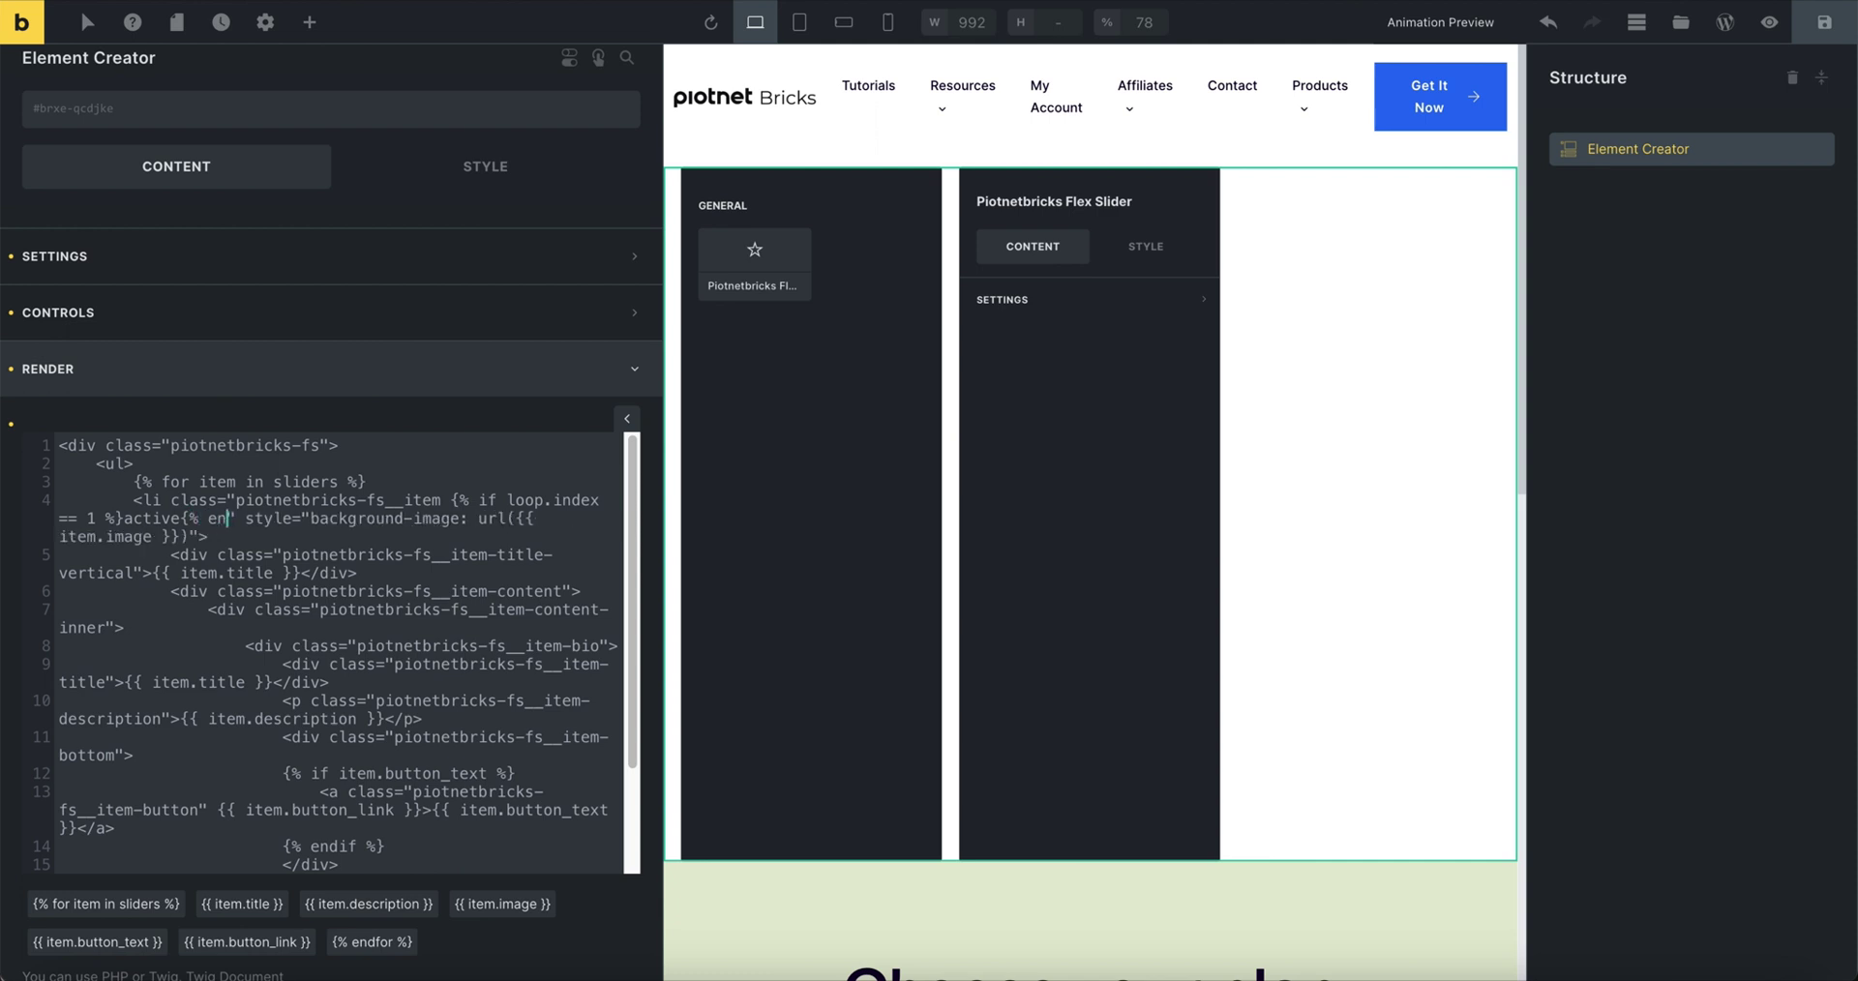
type(" %}")
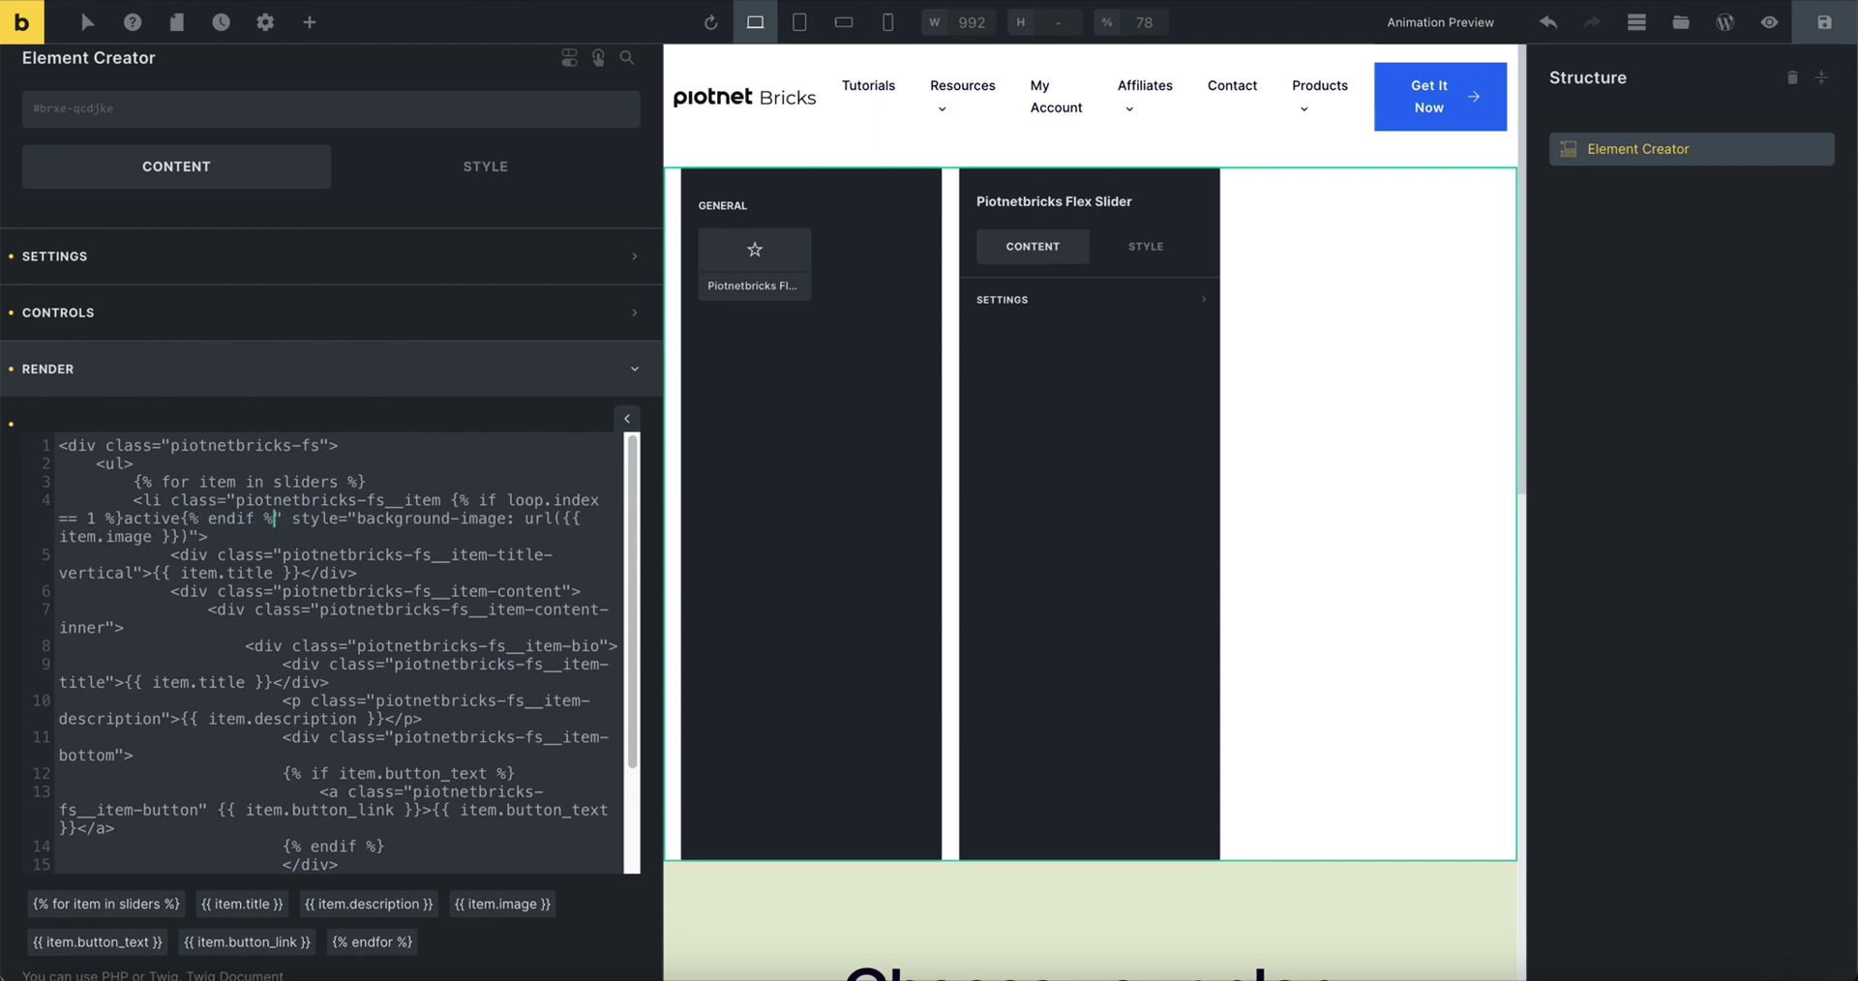
Step: Remove the space before the Twig condition in the class attribute and put one before active inside it
left_click(452, 502)
key("BackSpace")
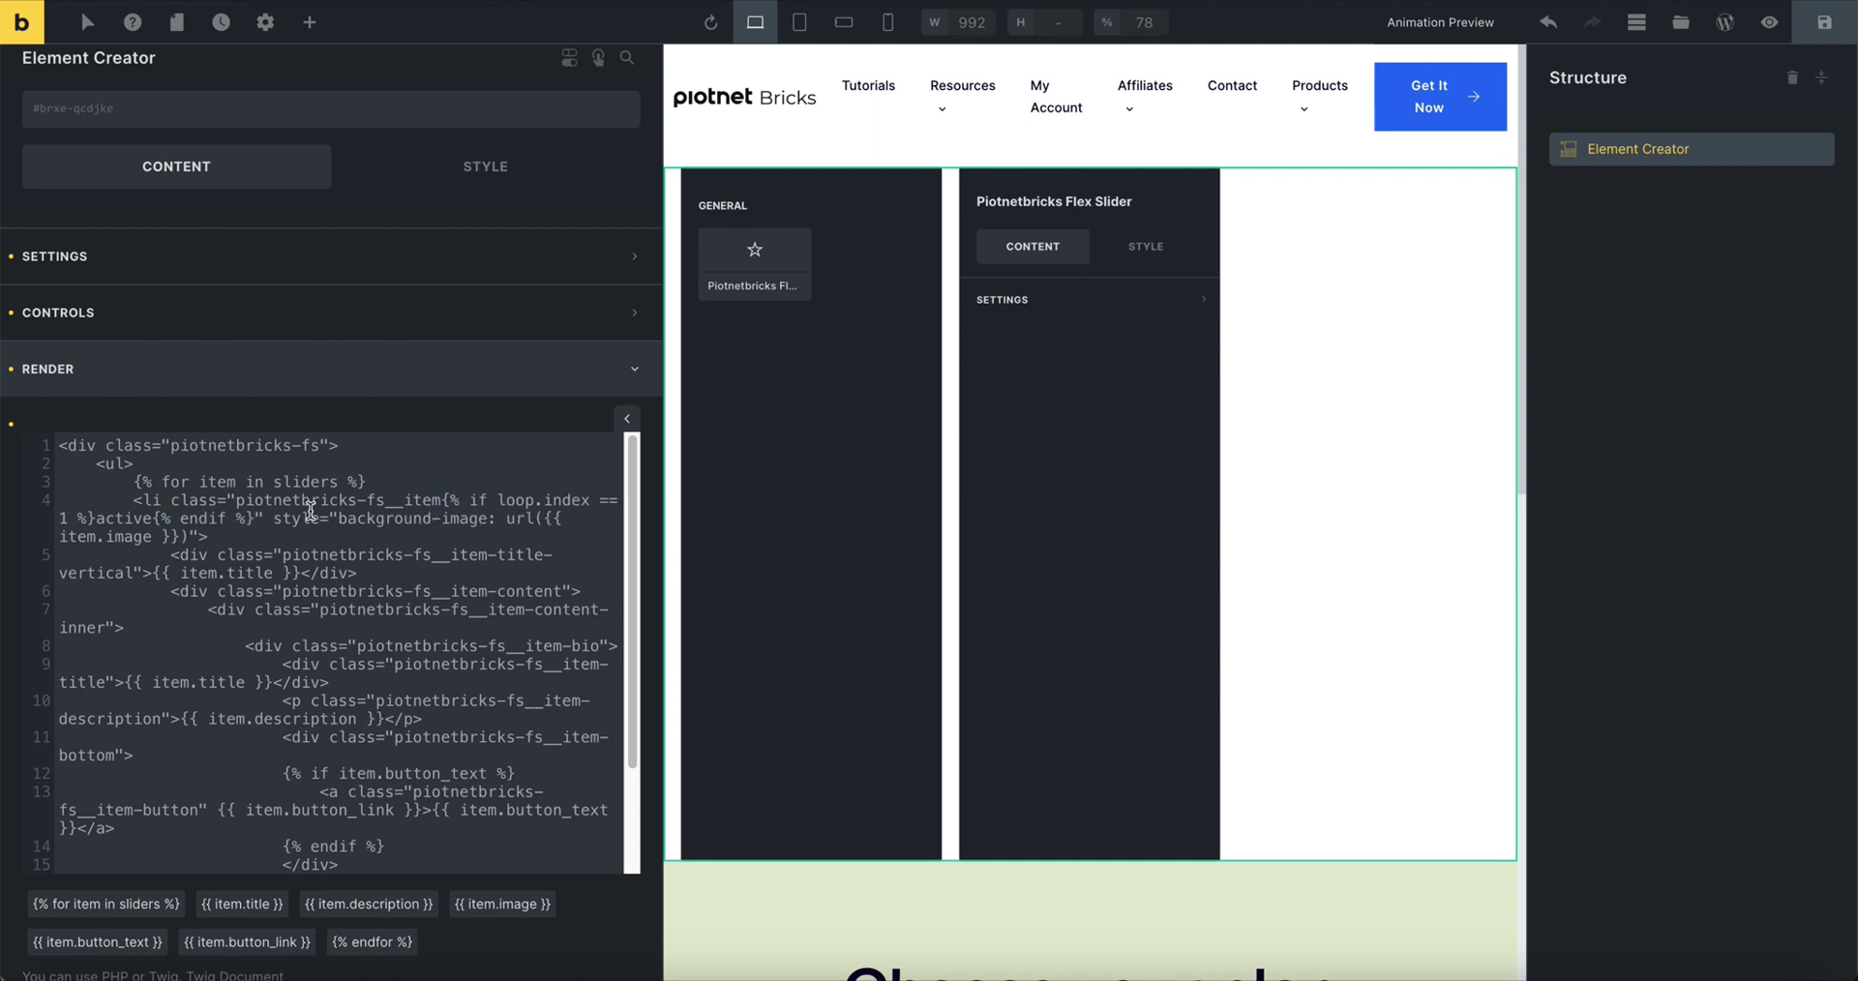
left_click(100, 519)
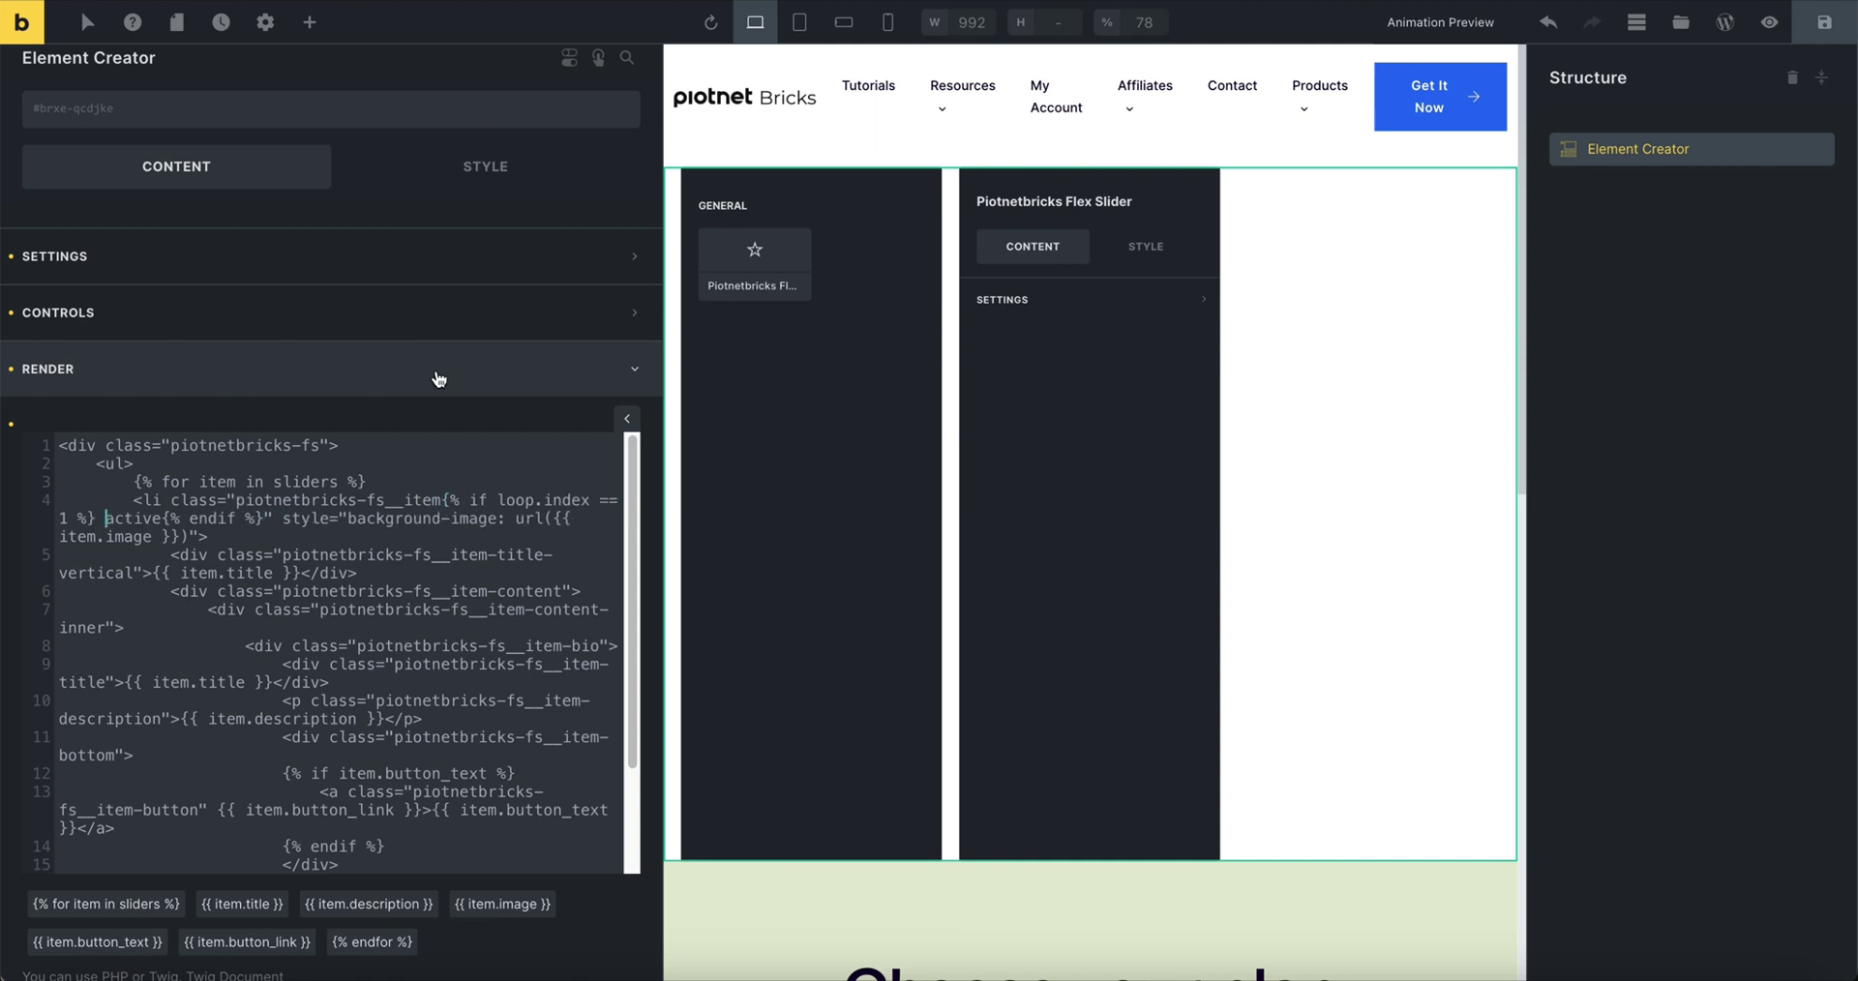
Step: Save the element and the page using the Flex Slider, and test activating its second slide
left_click(1817, 36)
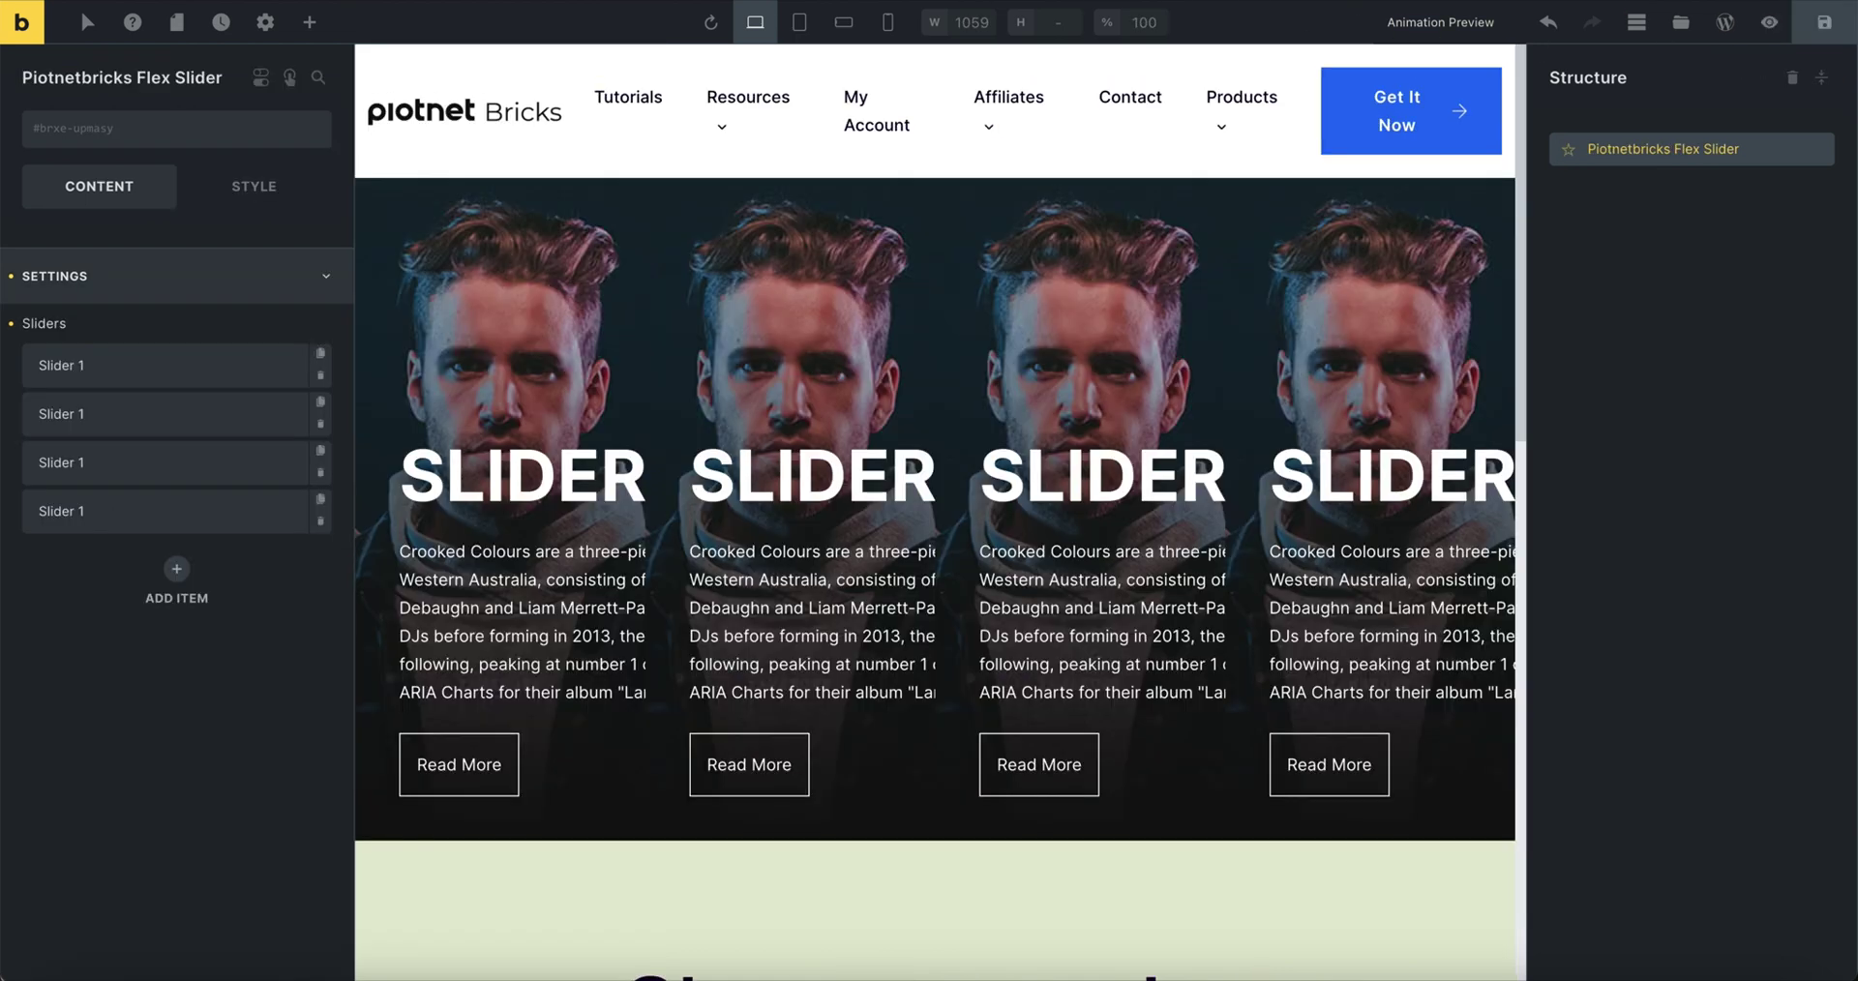
left_click(1824, 23)
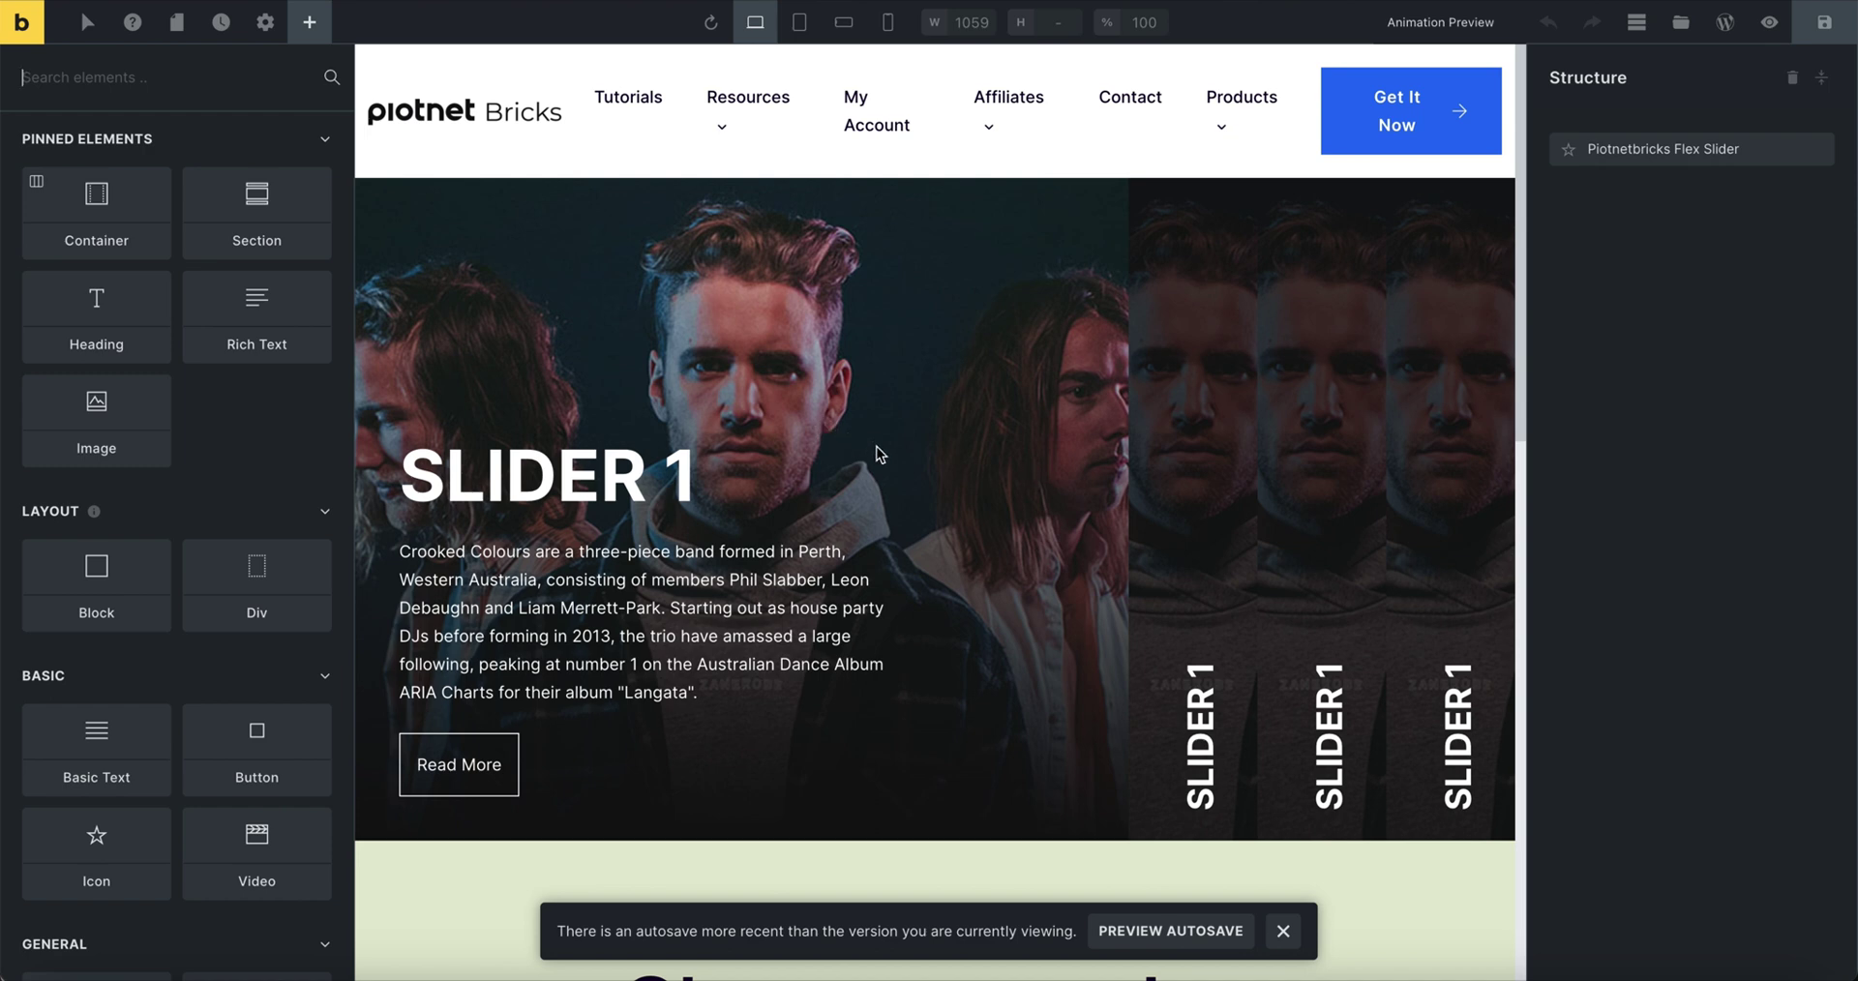
left_click(1160, 501)
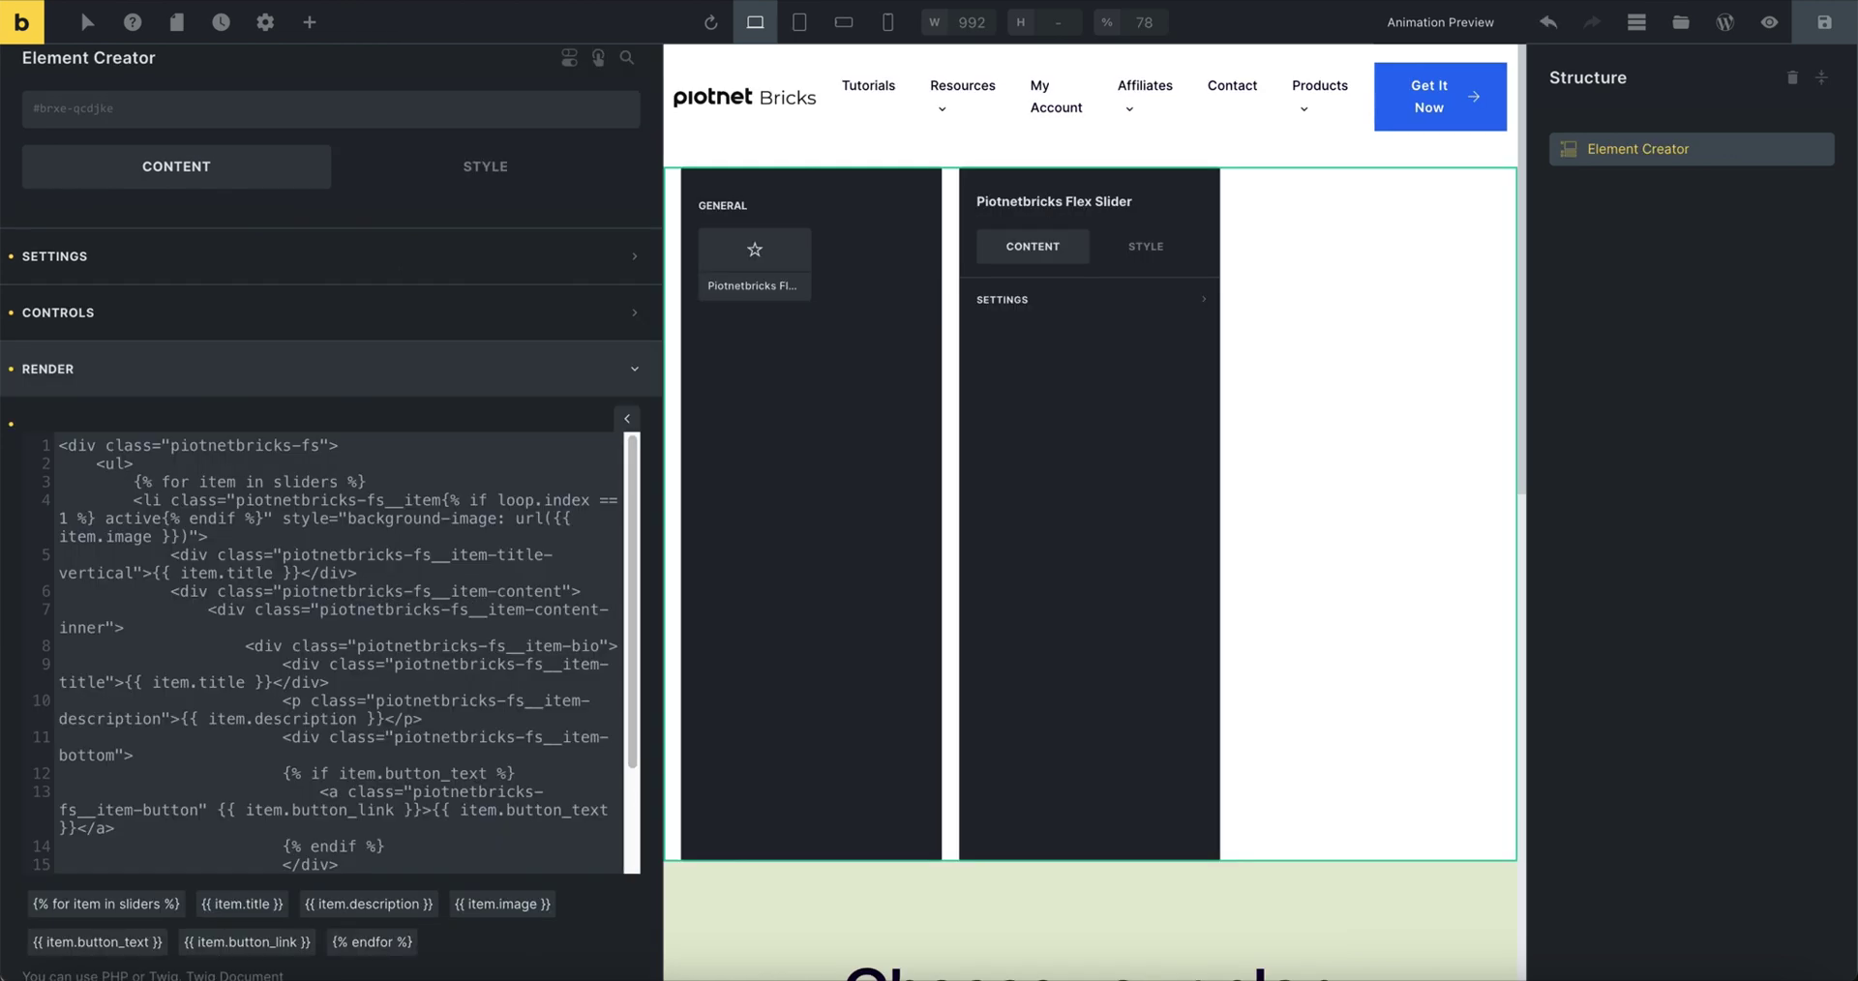
Step: Add a Group control to the element with the name title_style and the label Tittle Style
left_click(386, 313)
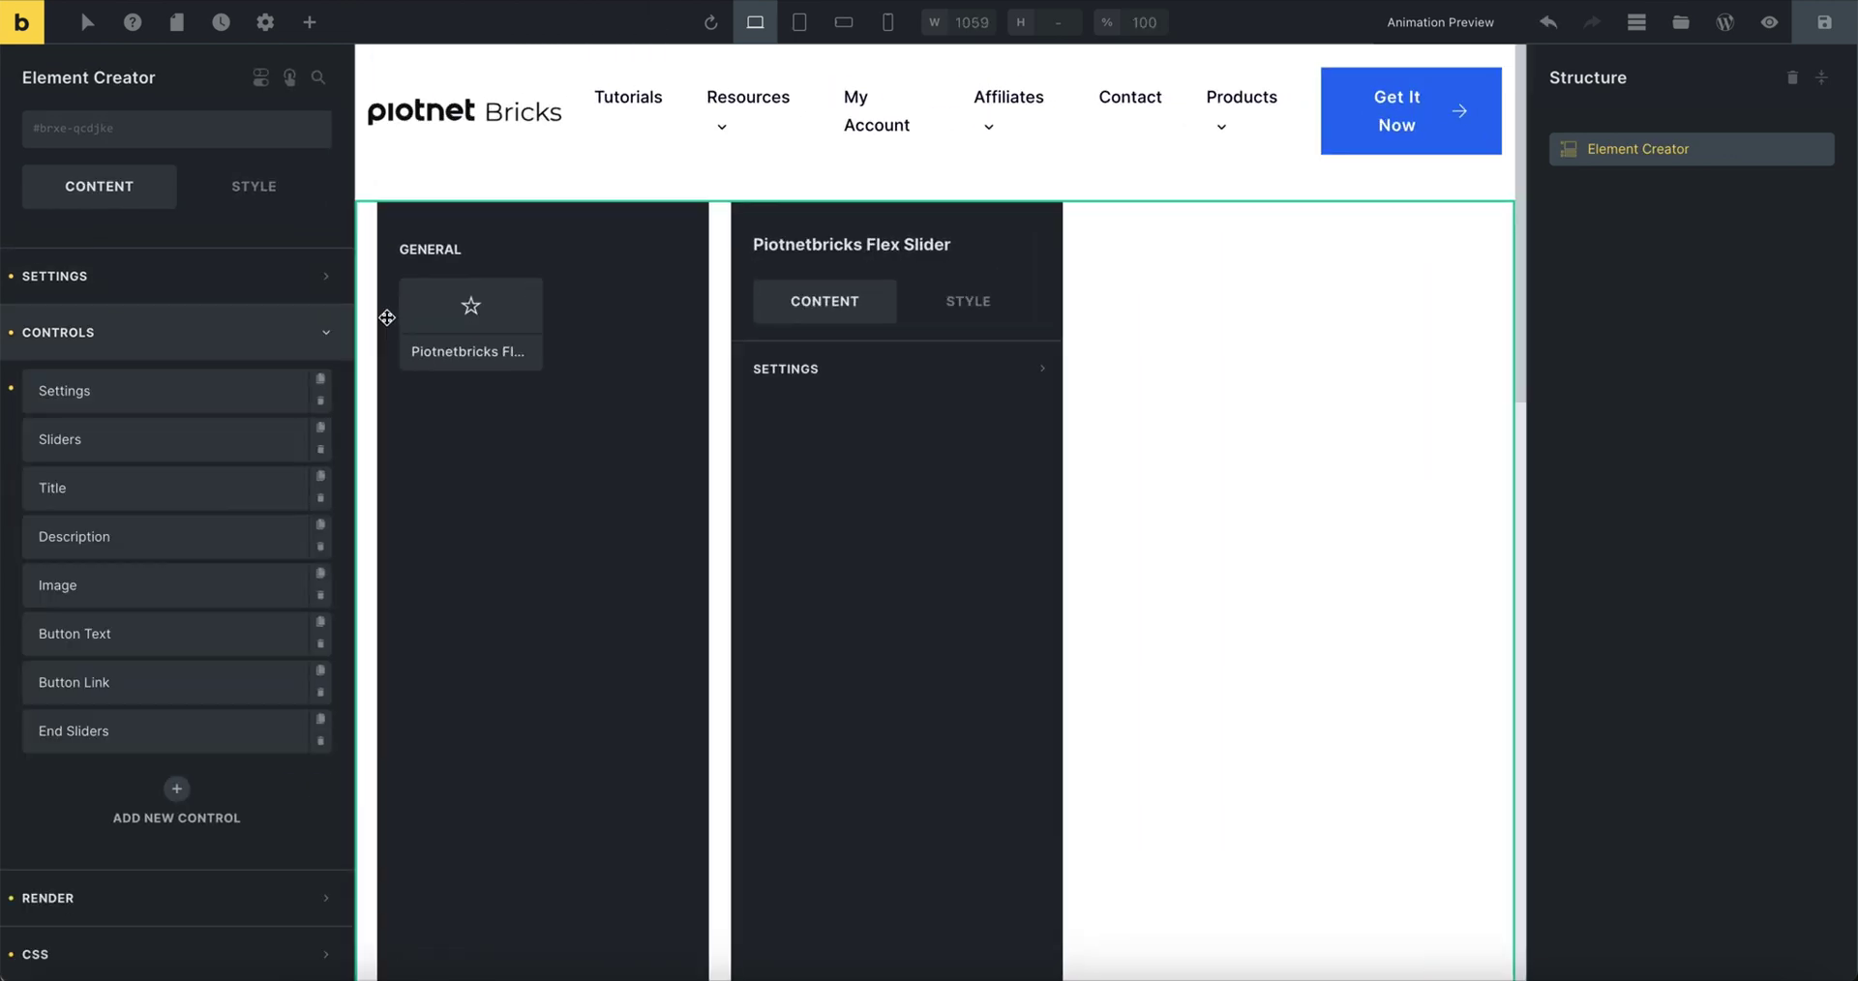
scroll(220, 740, "down", 3)
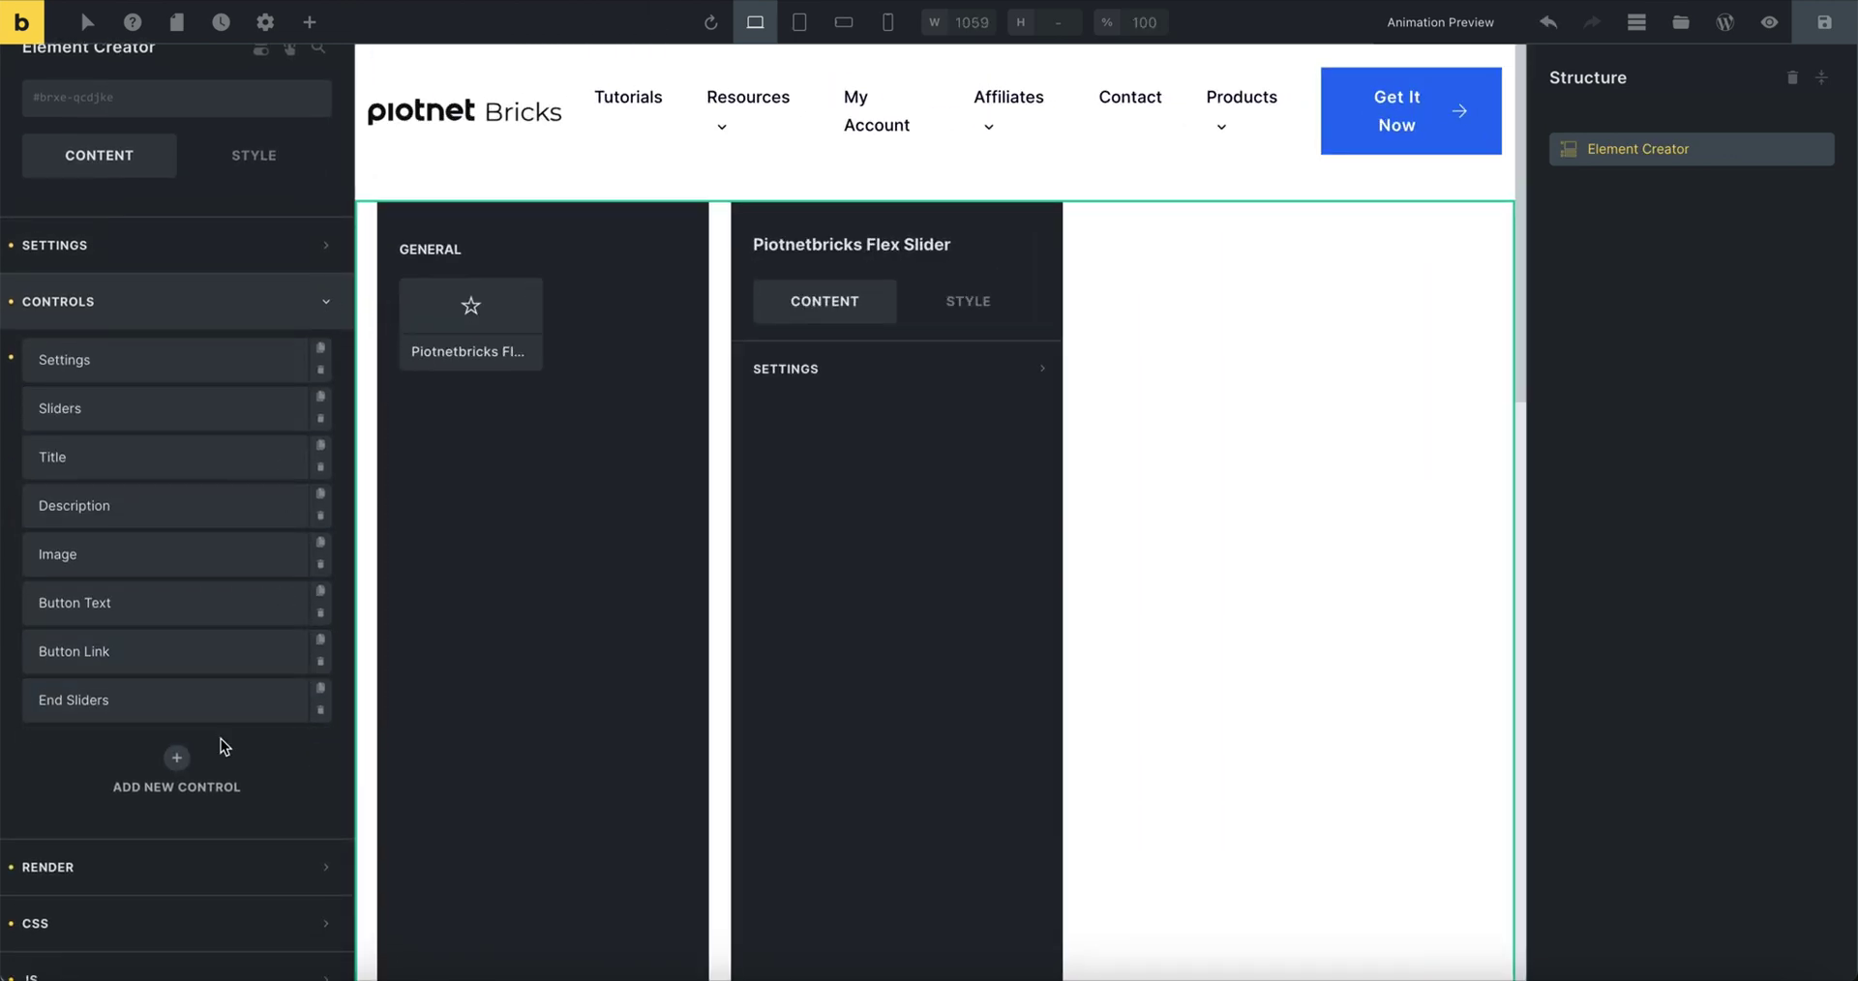
left_click(177, 676)
scroll(174, 678, "down", 2)
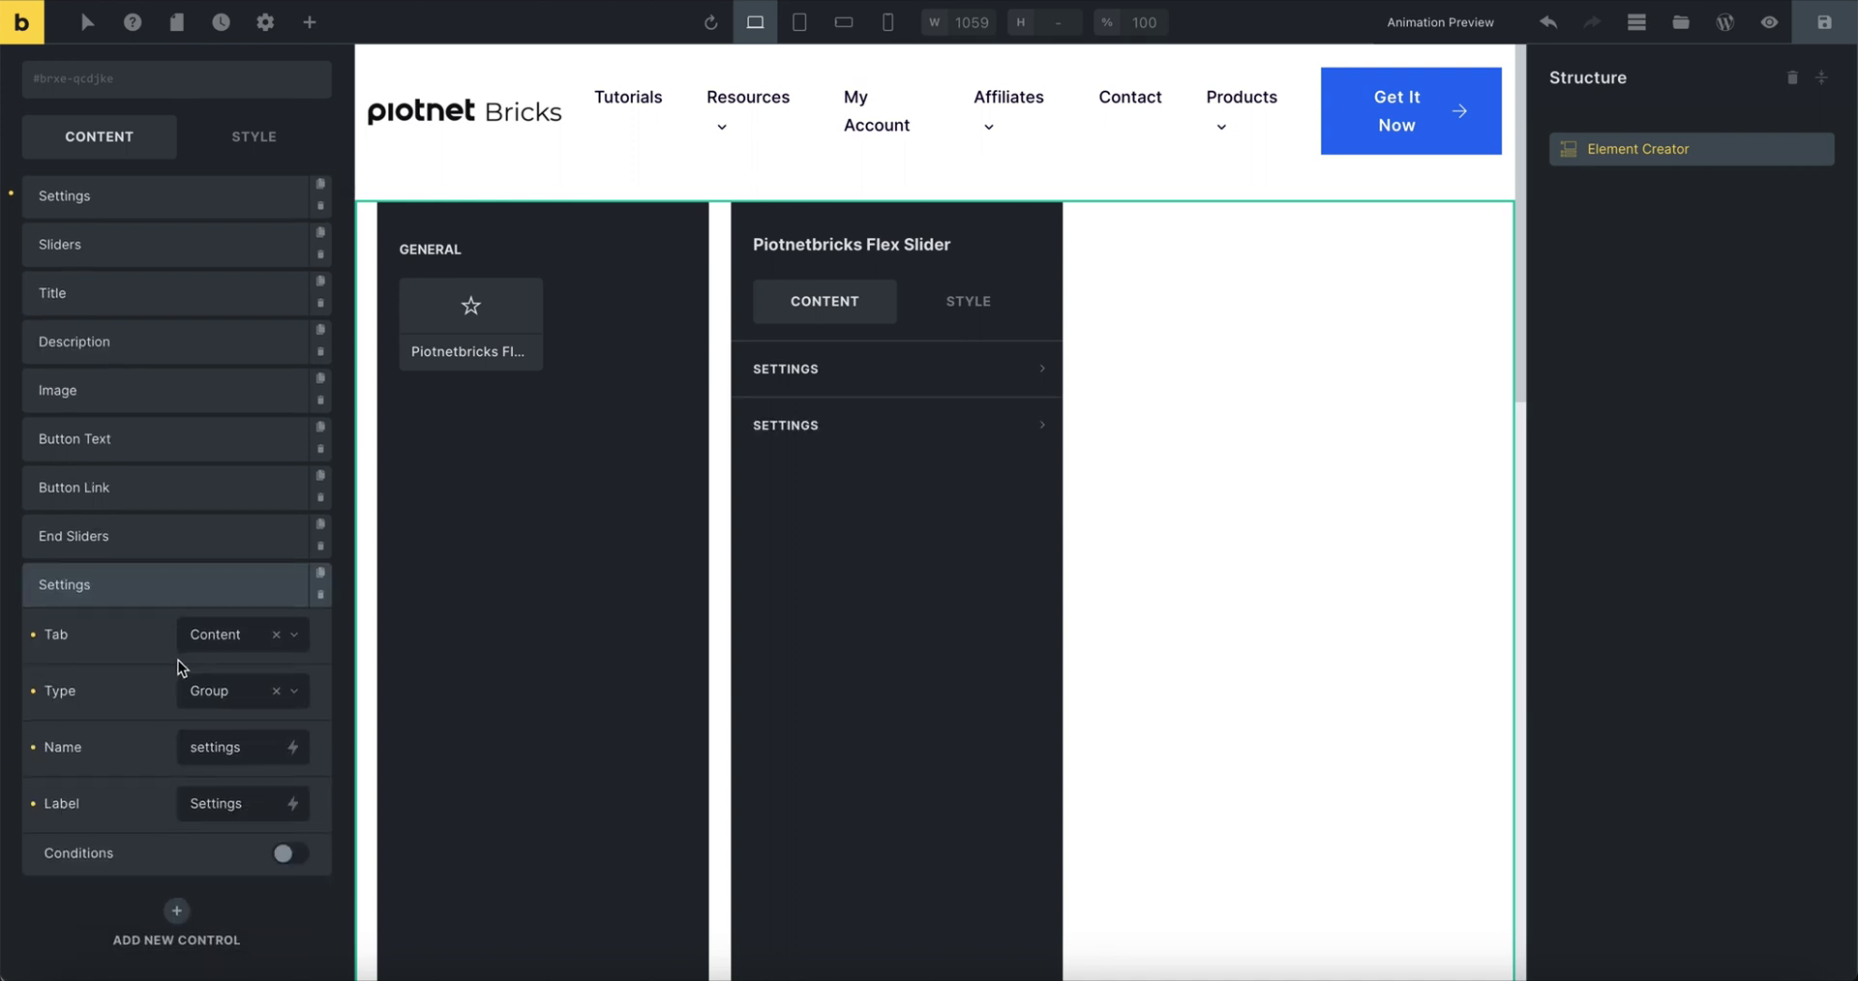
scroll(204, 654, "down", 3)
double_click(238, 609)
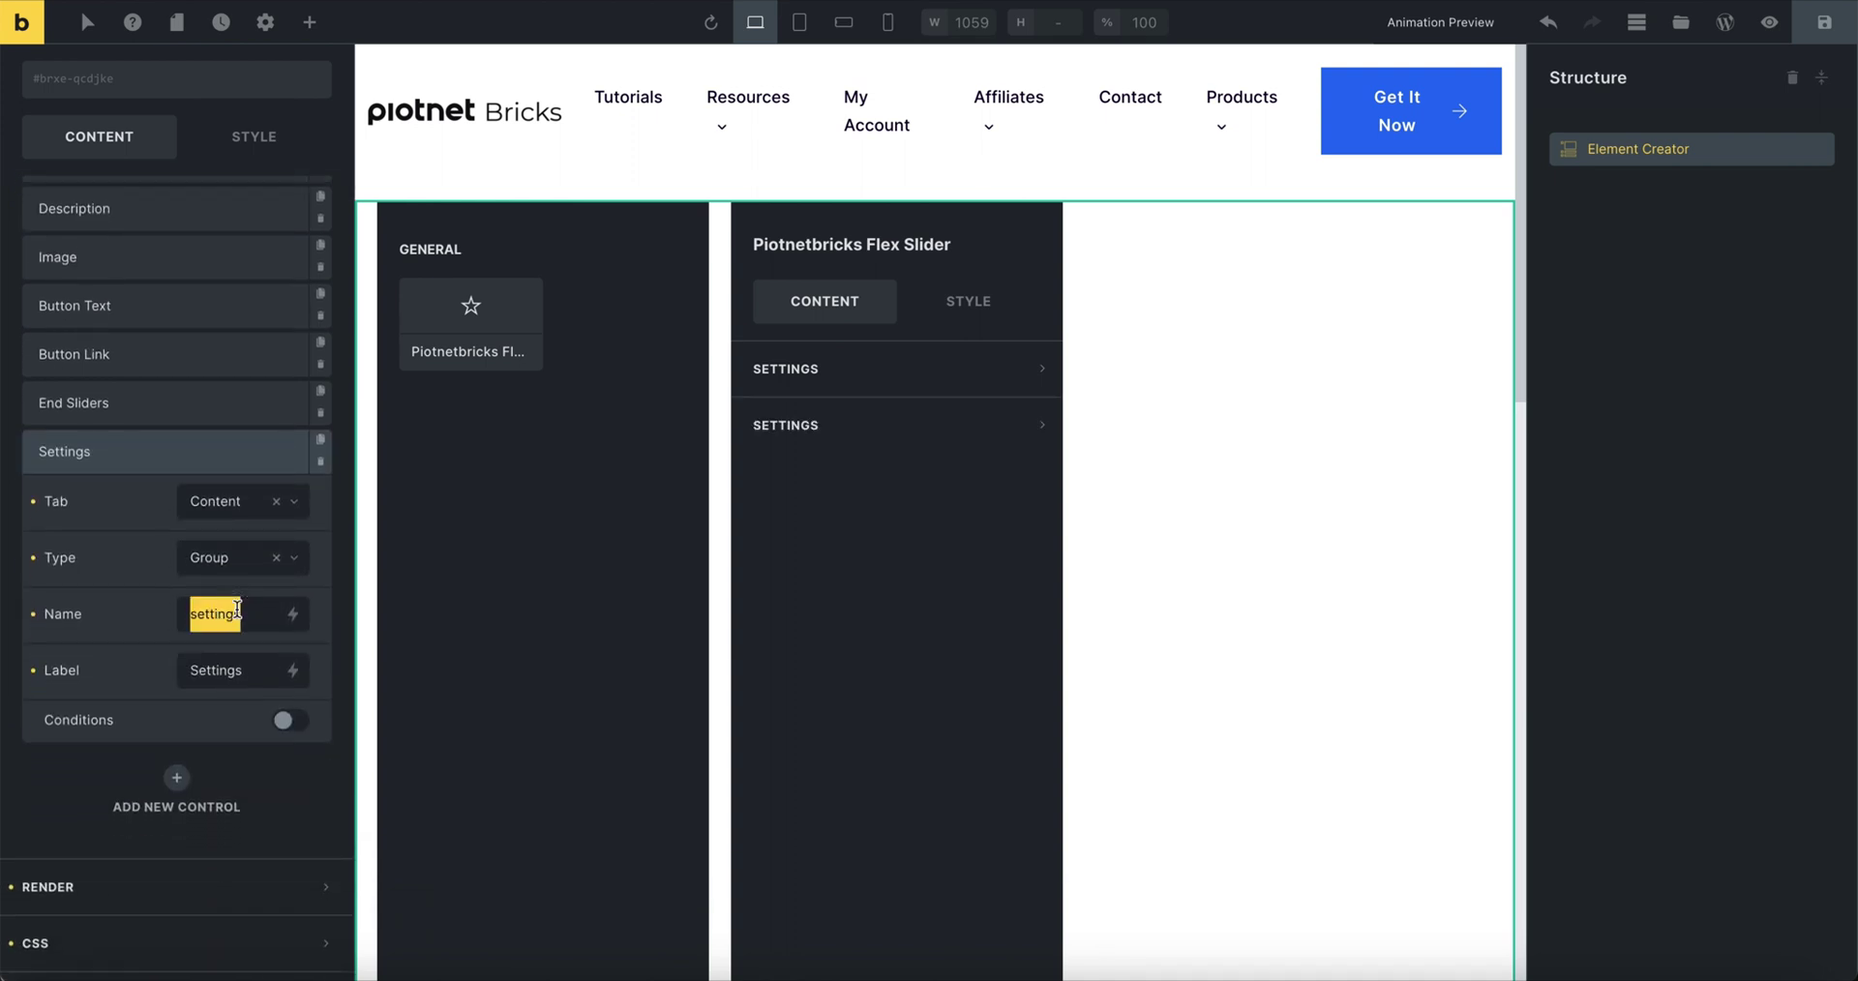
type("T")
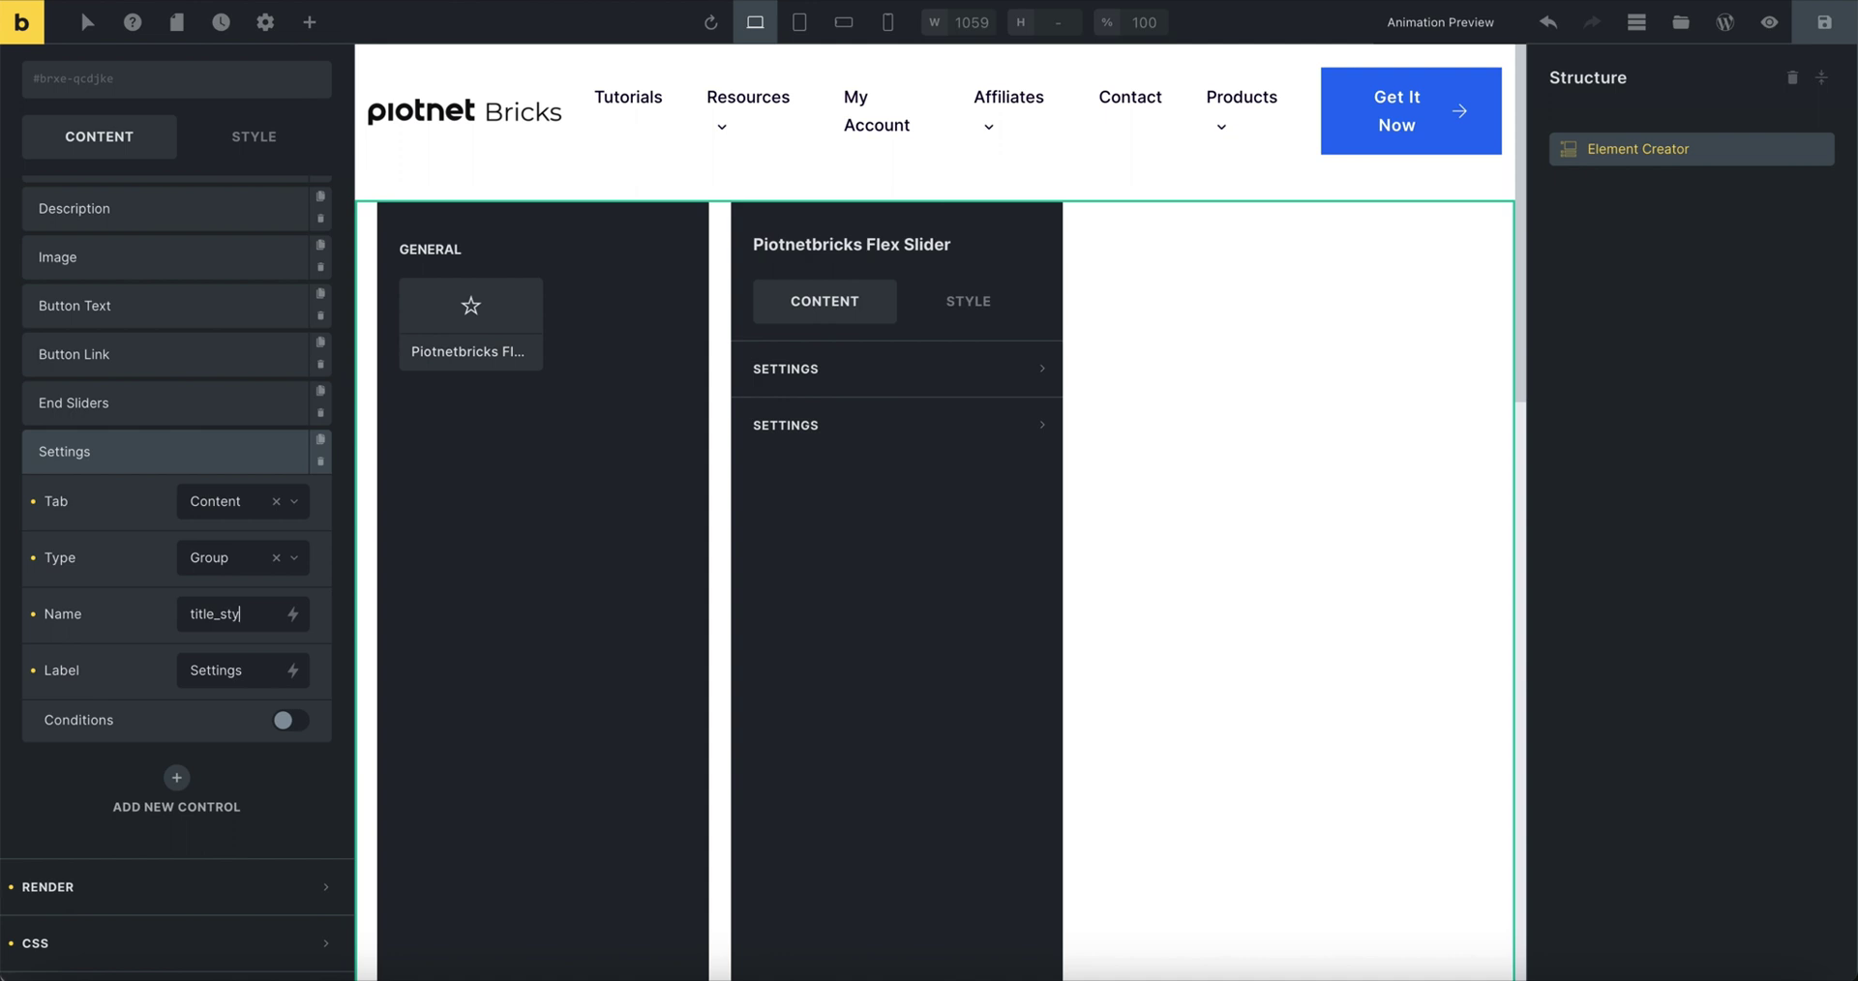
double_click(216, 669)
type("Titt")
key("BackSpace")
type("le Style")
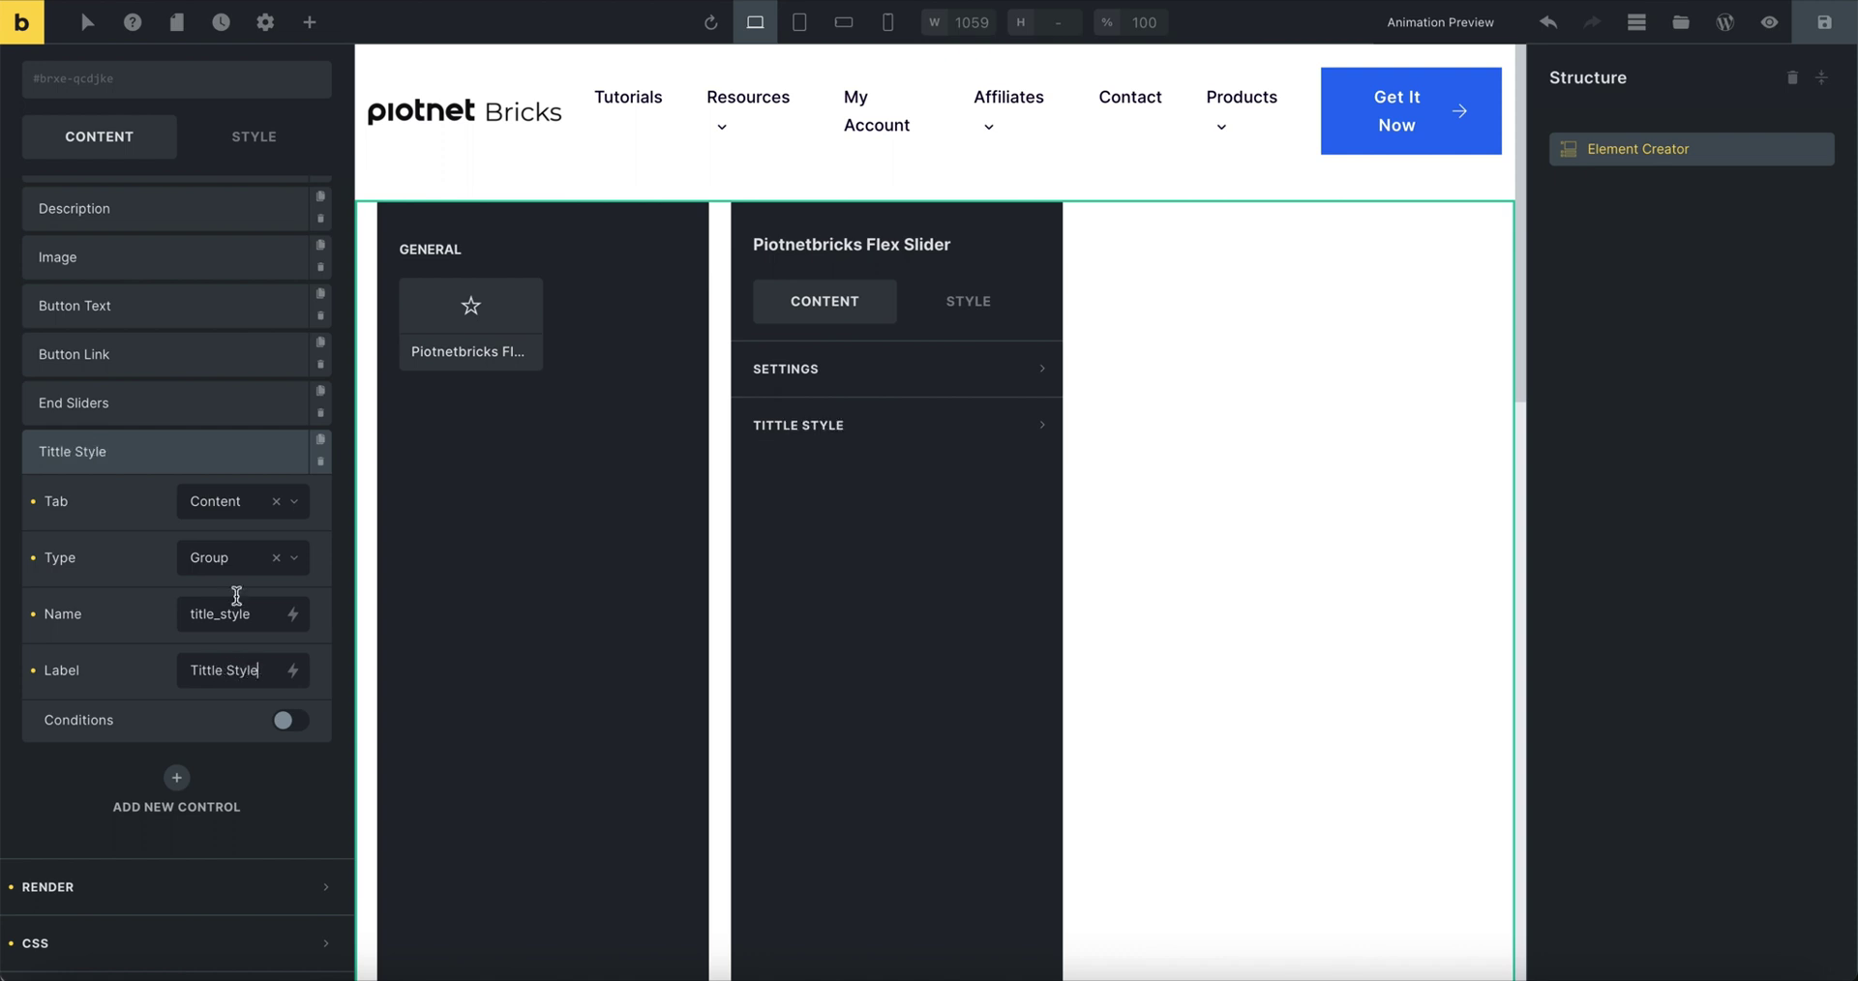
Step: Add another control under Tittle Style with the type Typography and the name title_typography
left_click(178, 776)
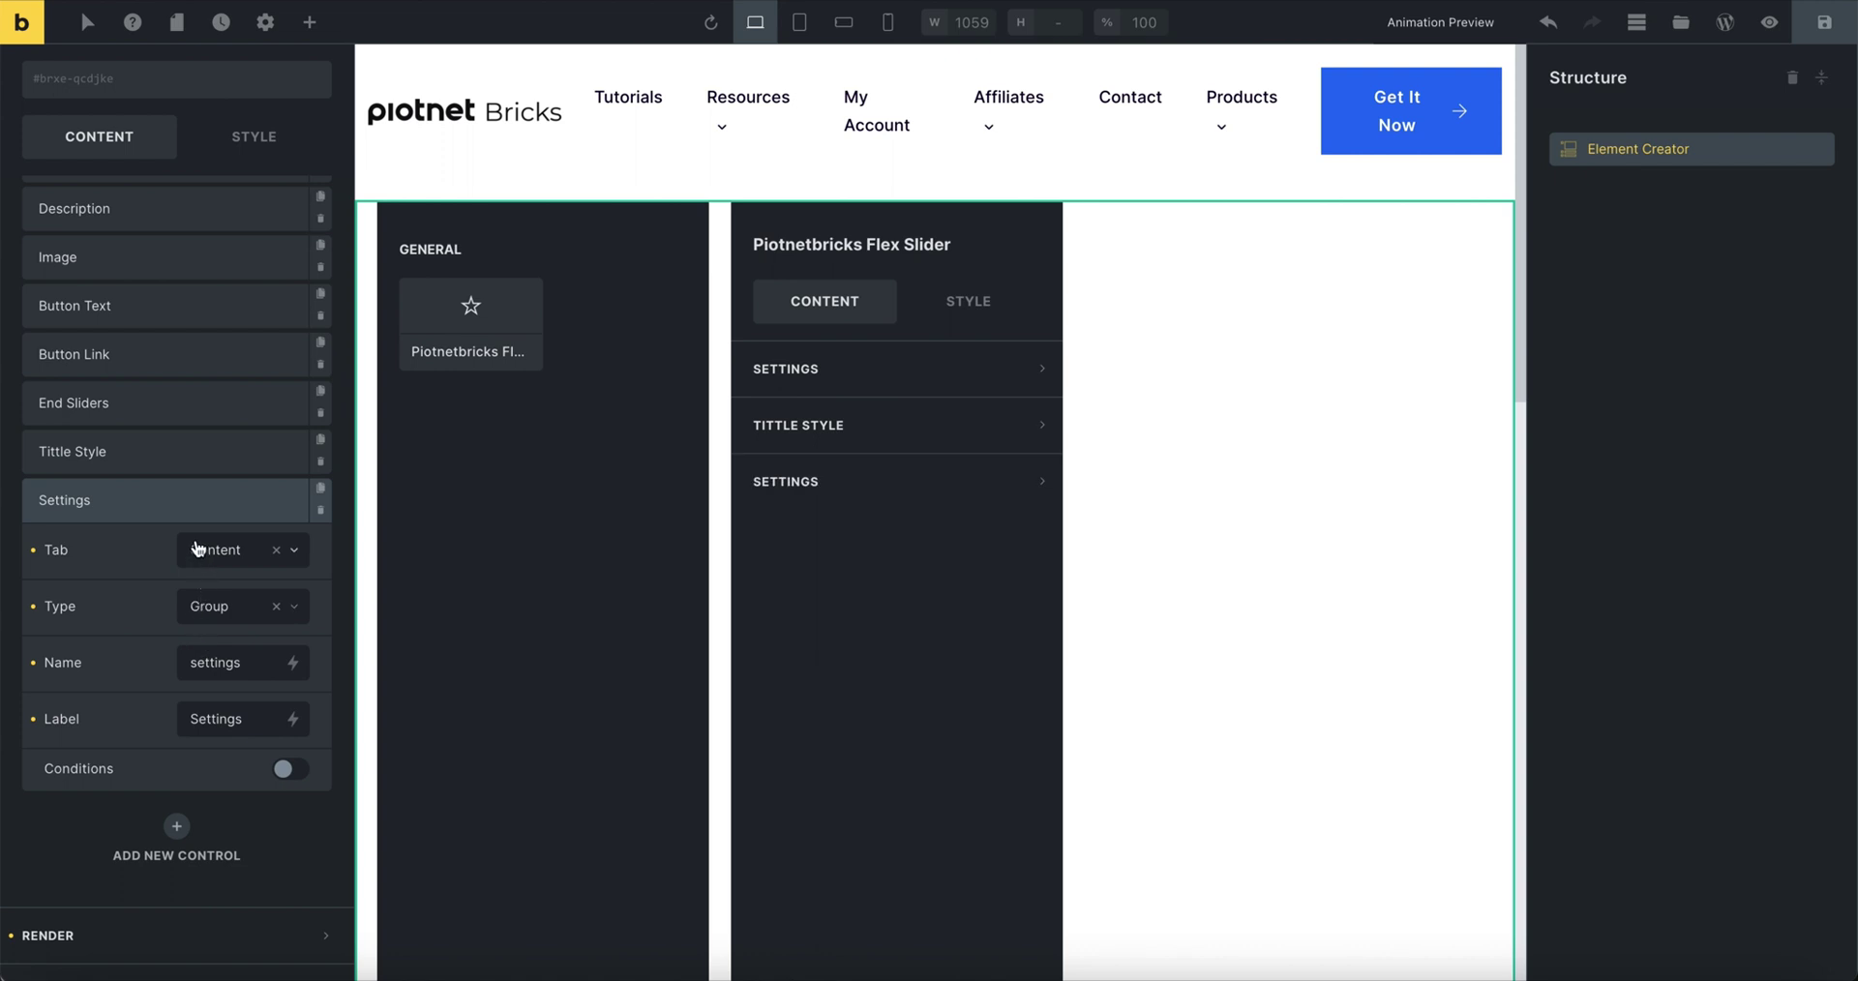
left_click(223, 610)
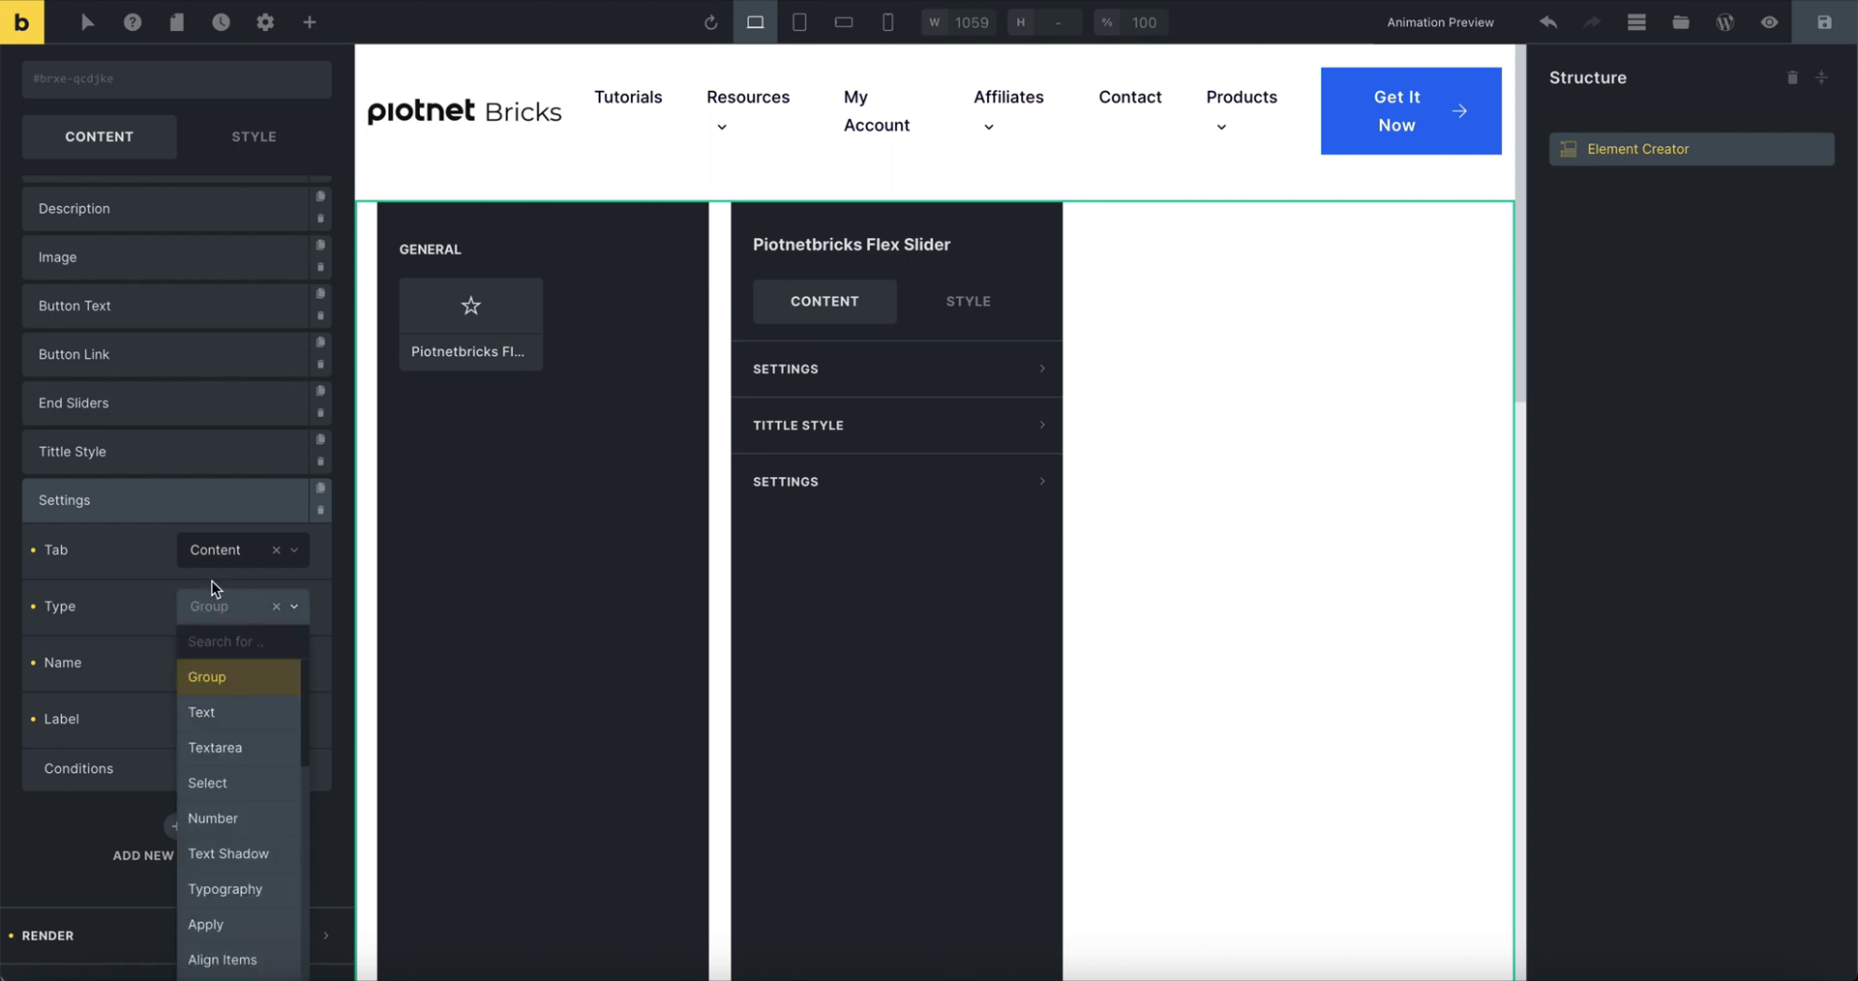
type("typo")
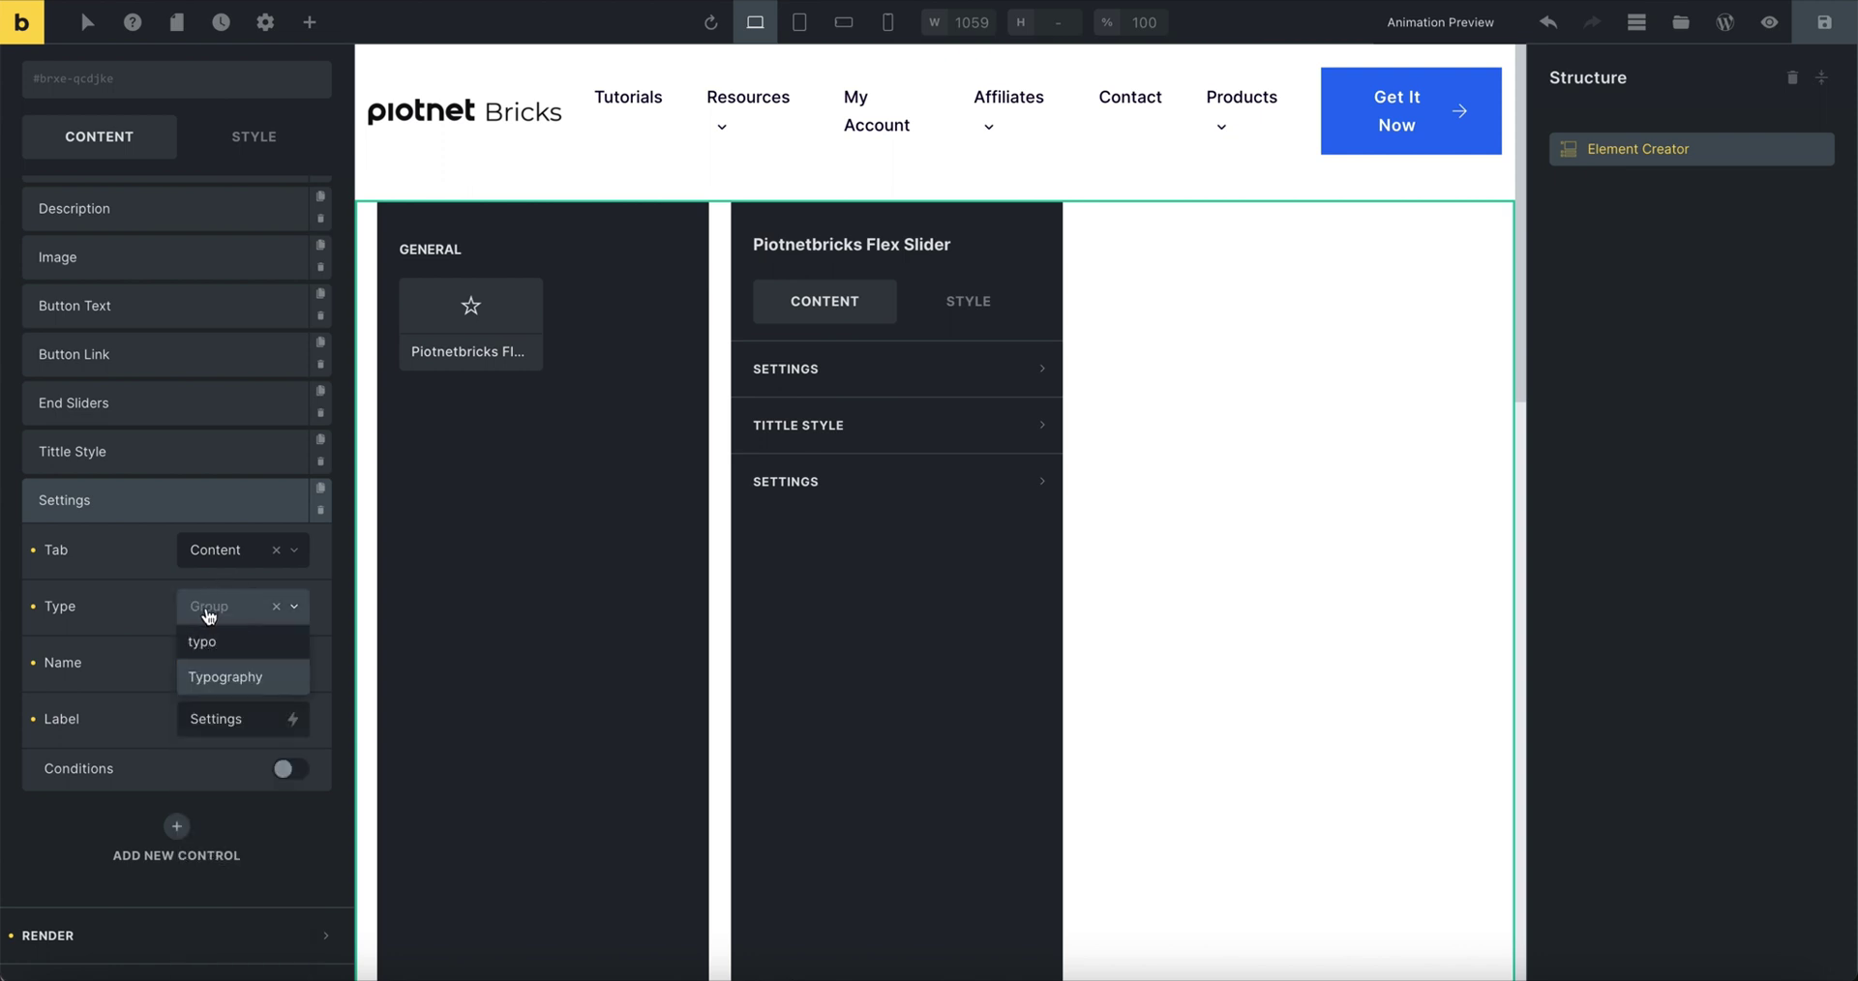
left_click(219, 677)
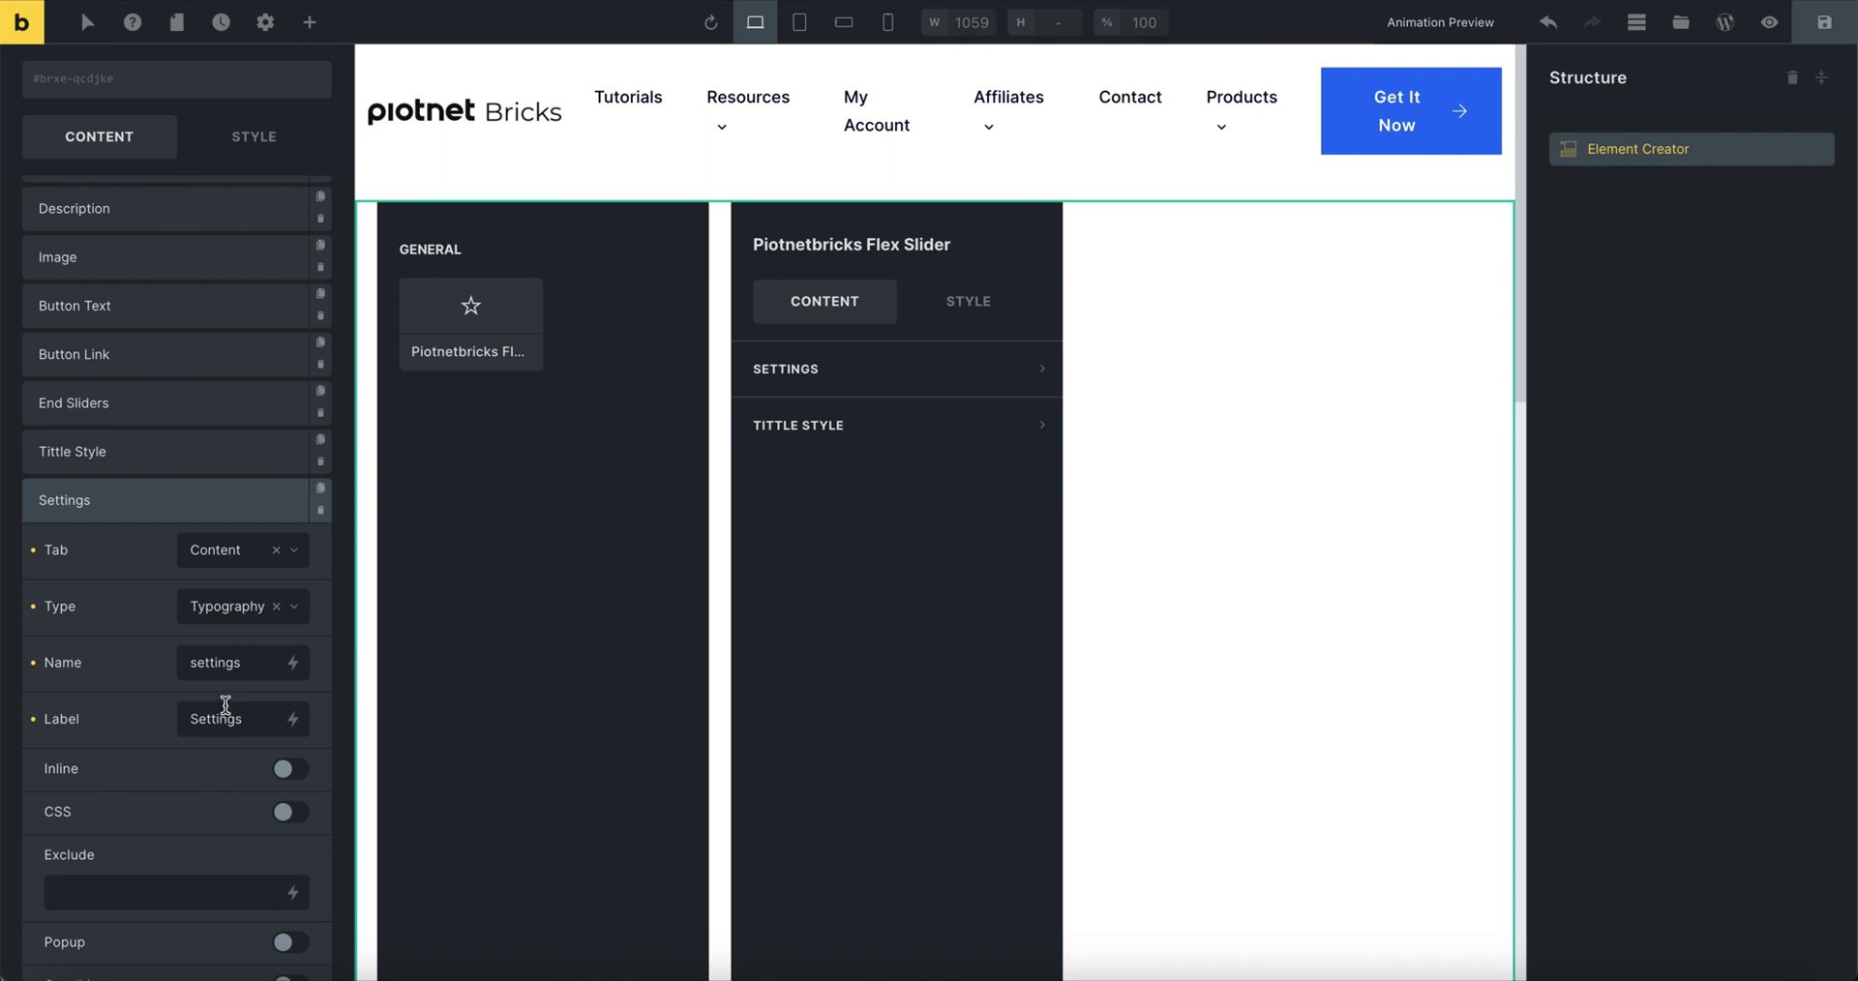
double_click(225, 663)
type("t")
type("itle_typography")
Step: Set the title_typography control's label to Typography, reusing the word from its name with a capital T
left_click_drag(206, 664, 280, 675)
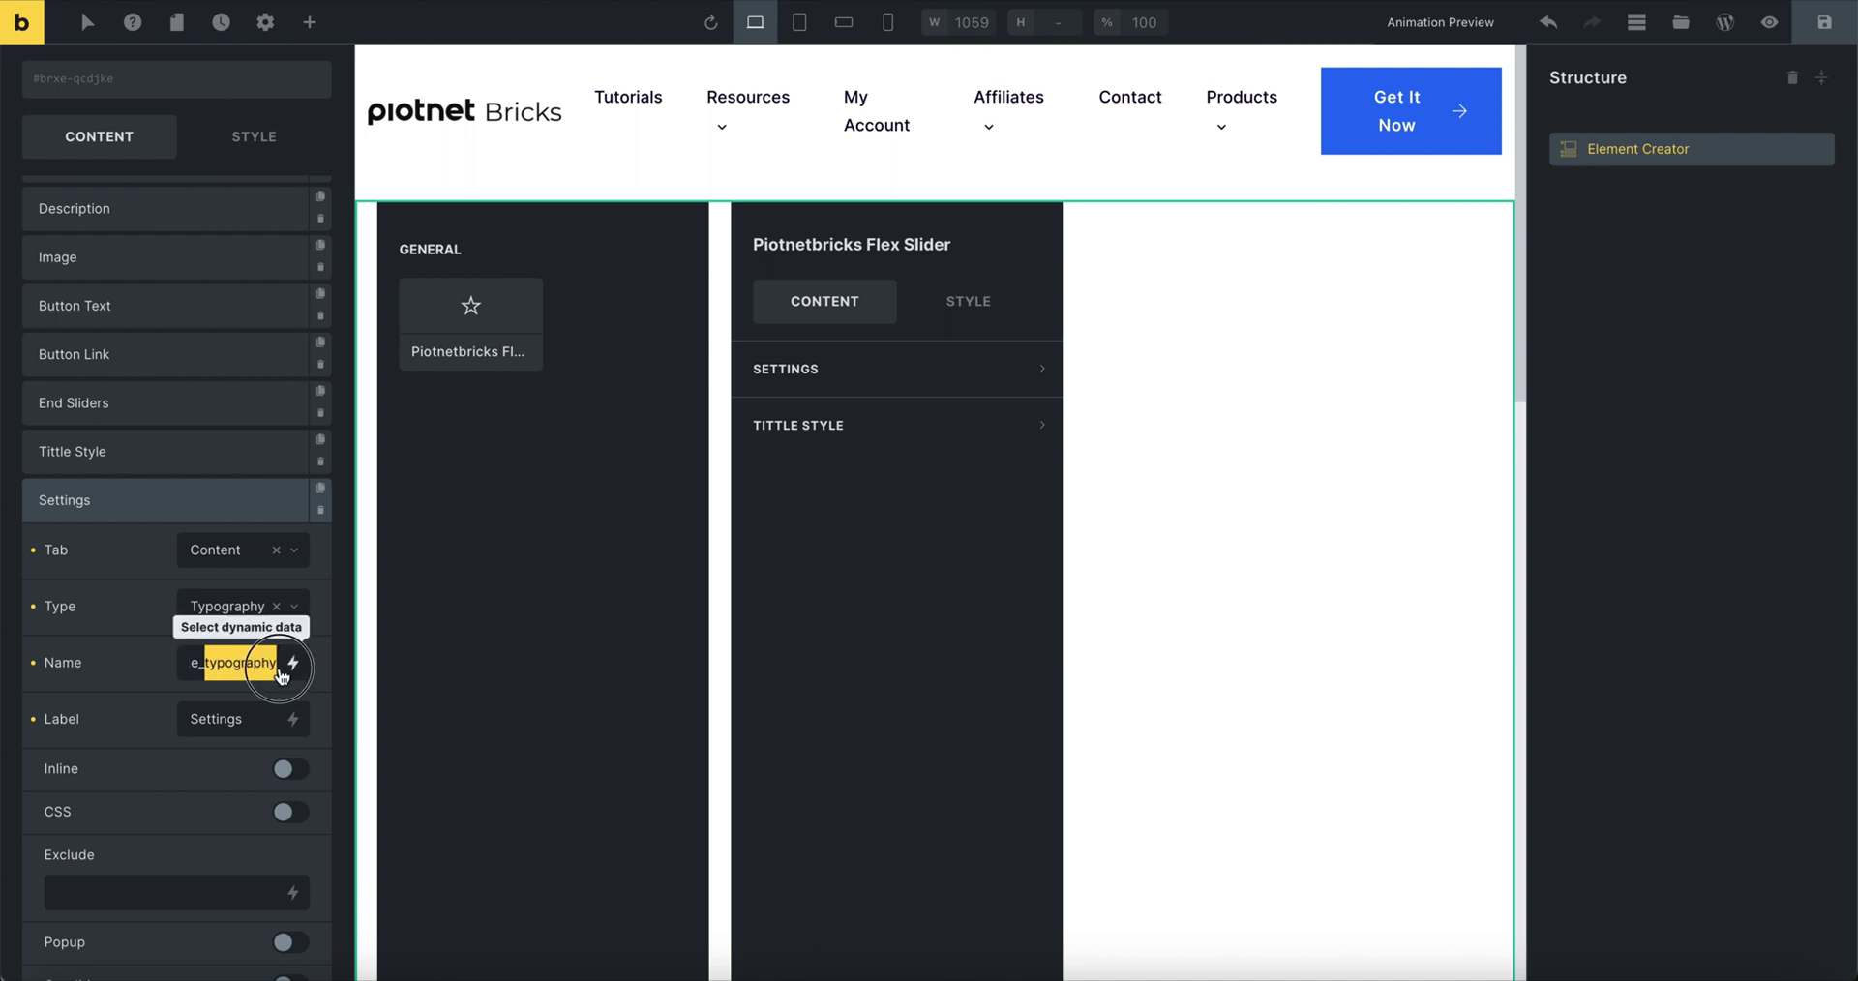
key("ctrl+c")
left_click(229, 718)
key("ctrl+a")
key("ctrl+v")
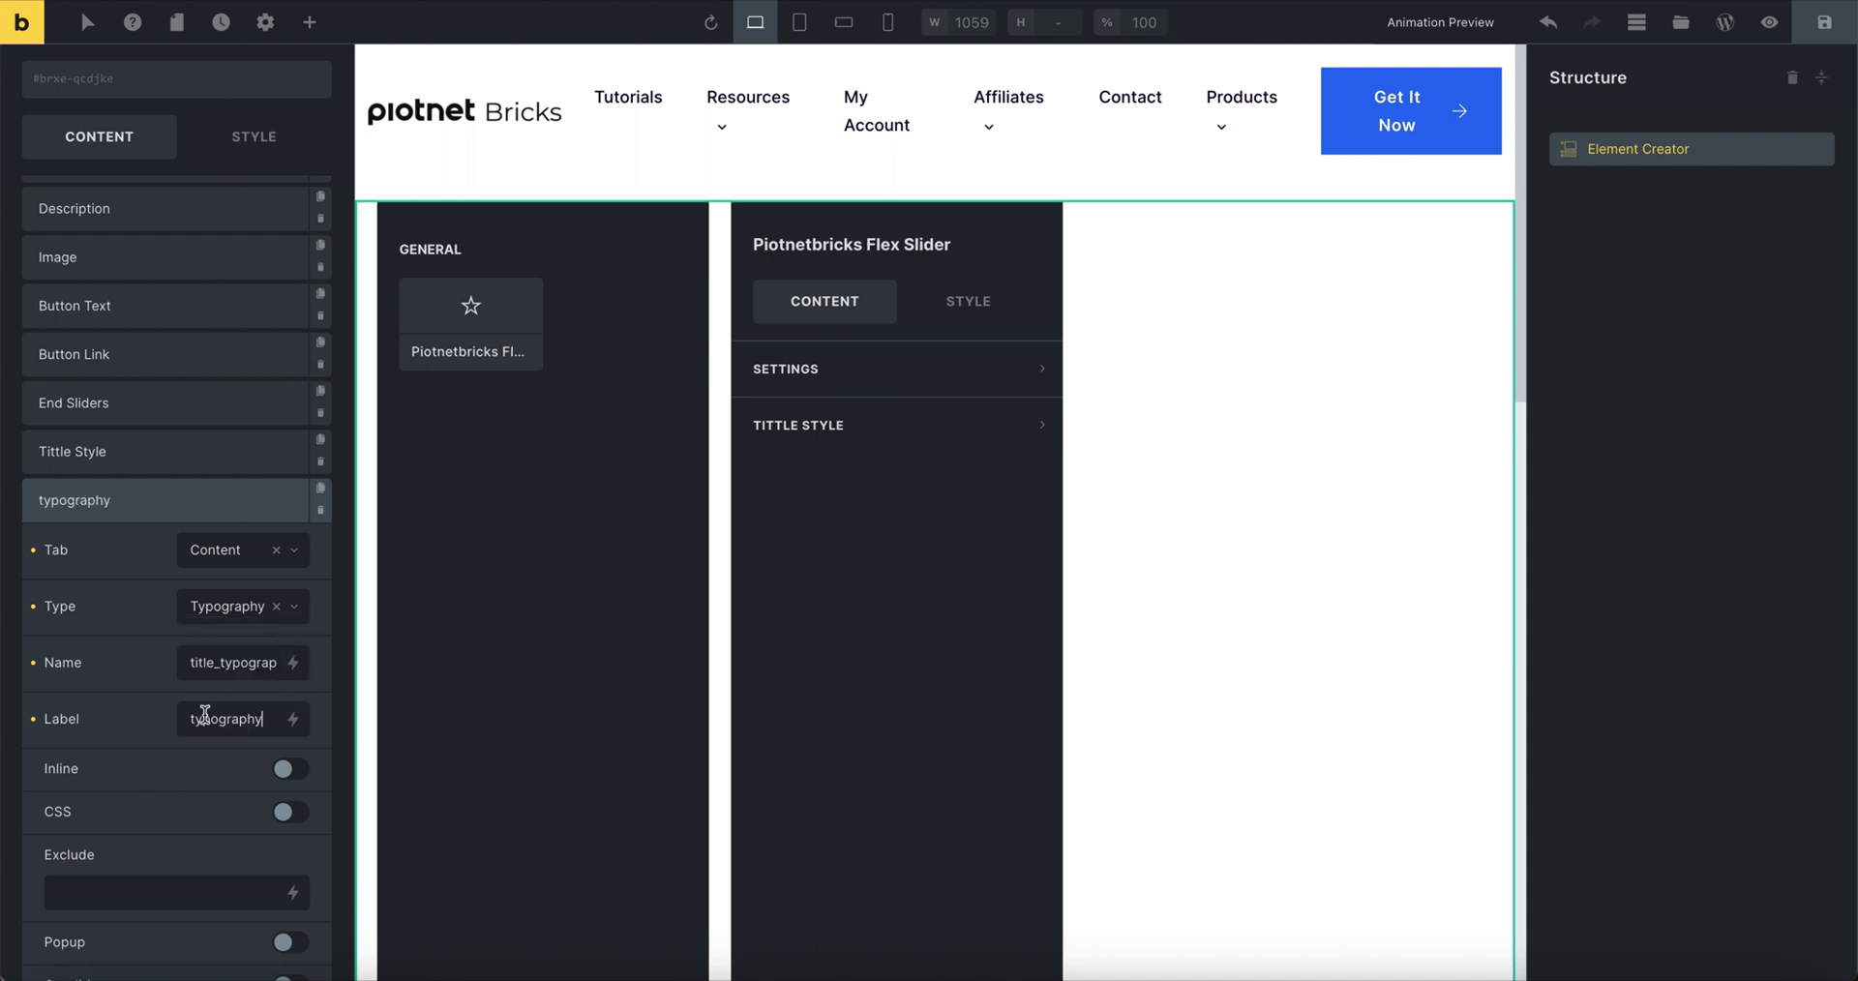
left_click(193, 718)
key("BackSpace")
type("T")
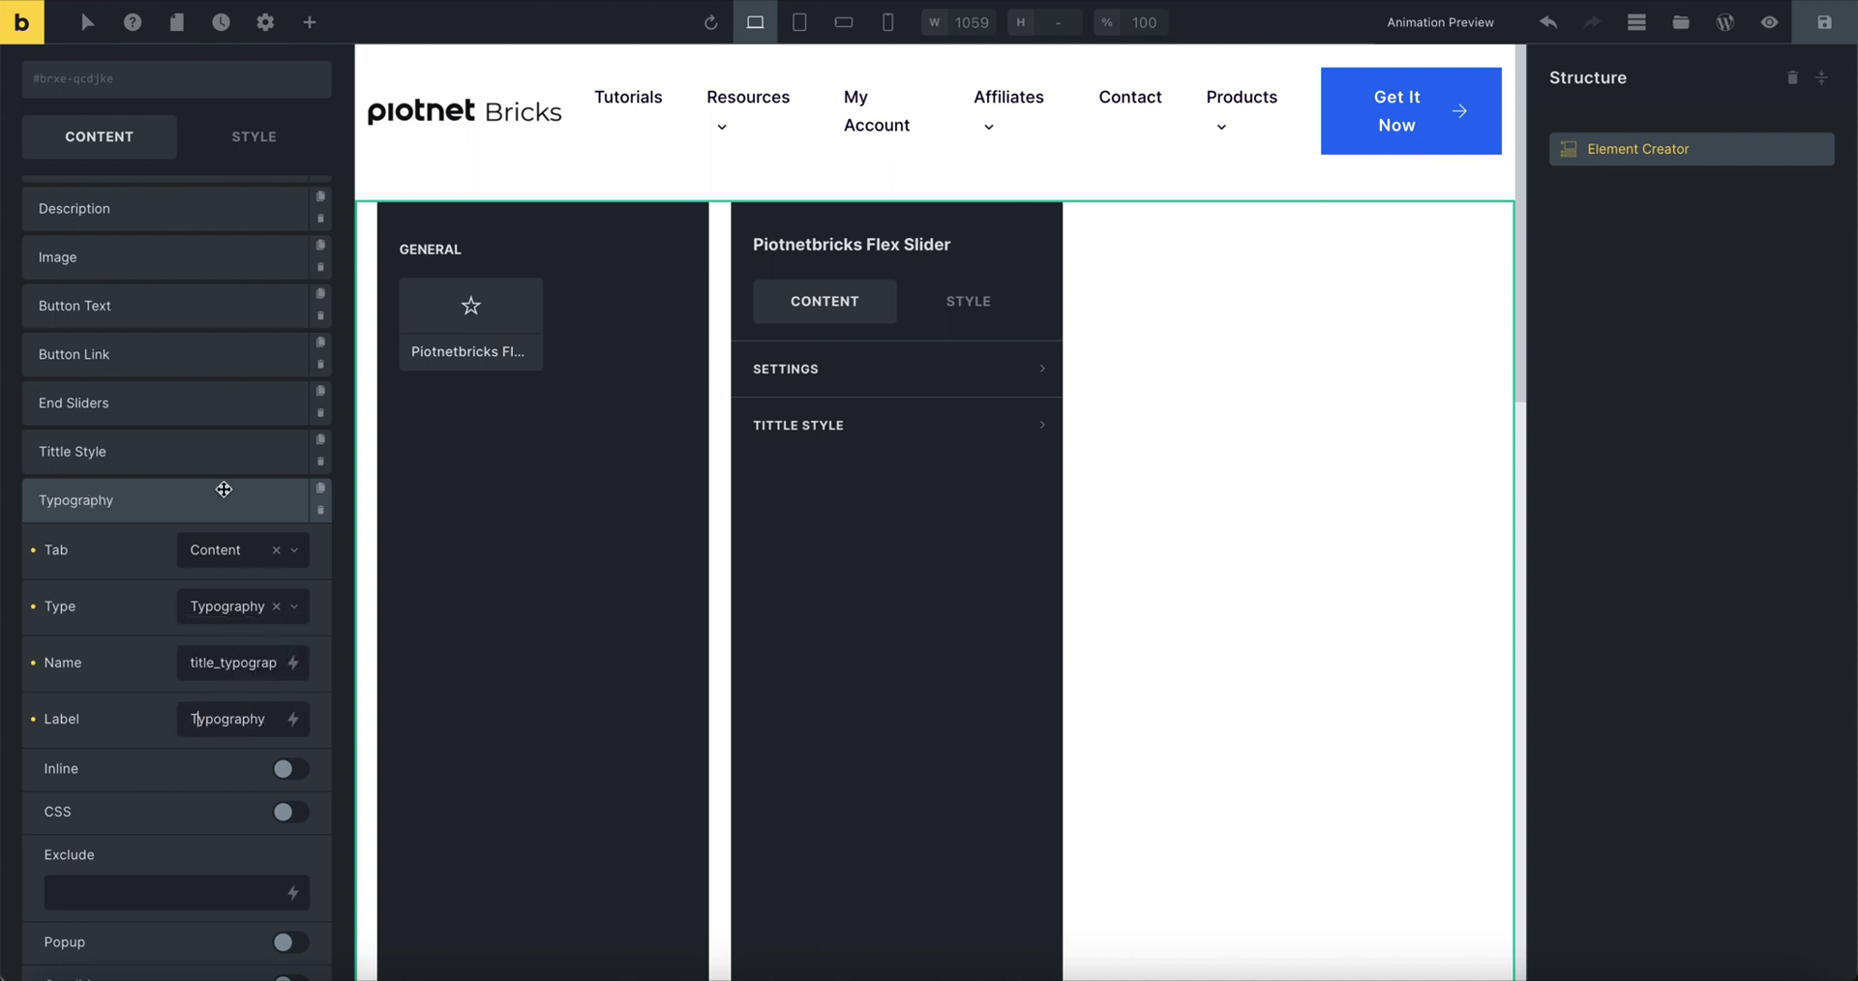
Step: Enable the CSS option for the Typography control
scroll(213, 513, "down", 2)
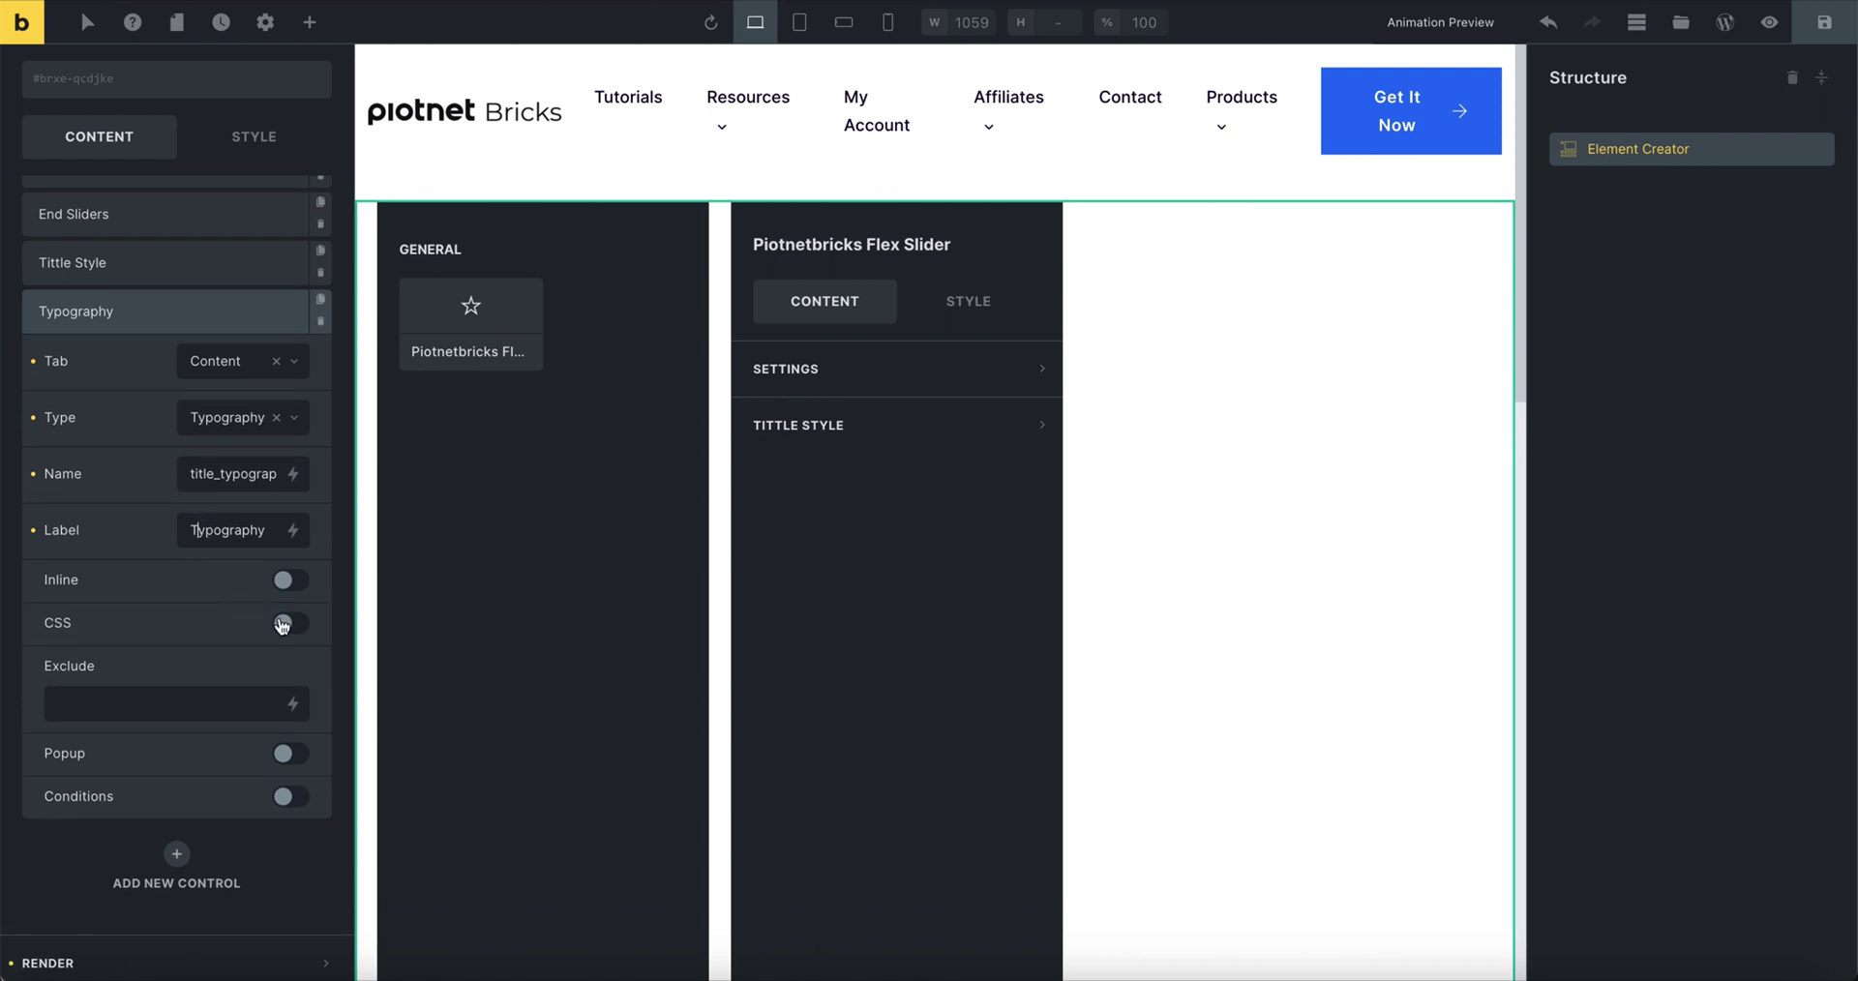
left_click(282, 624)
scroll(219, 607, "down", 1)
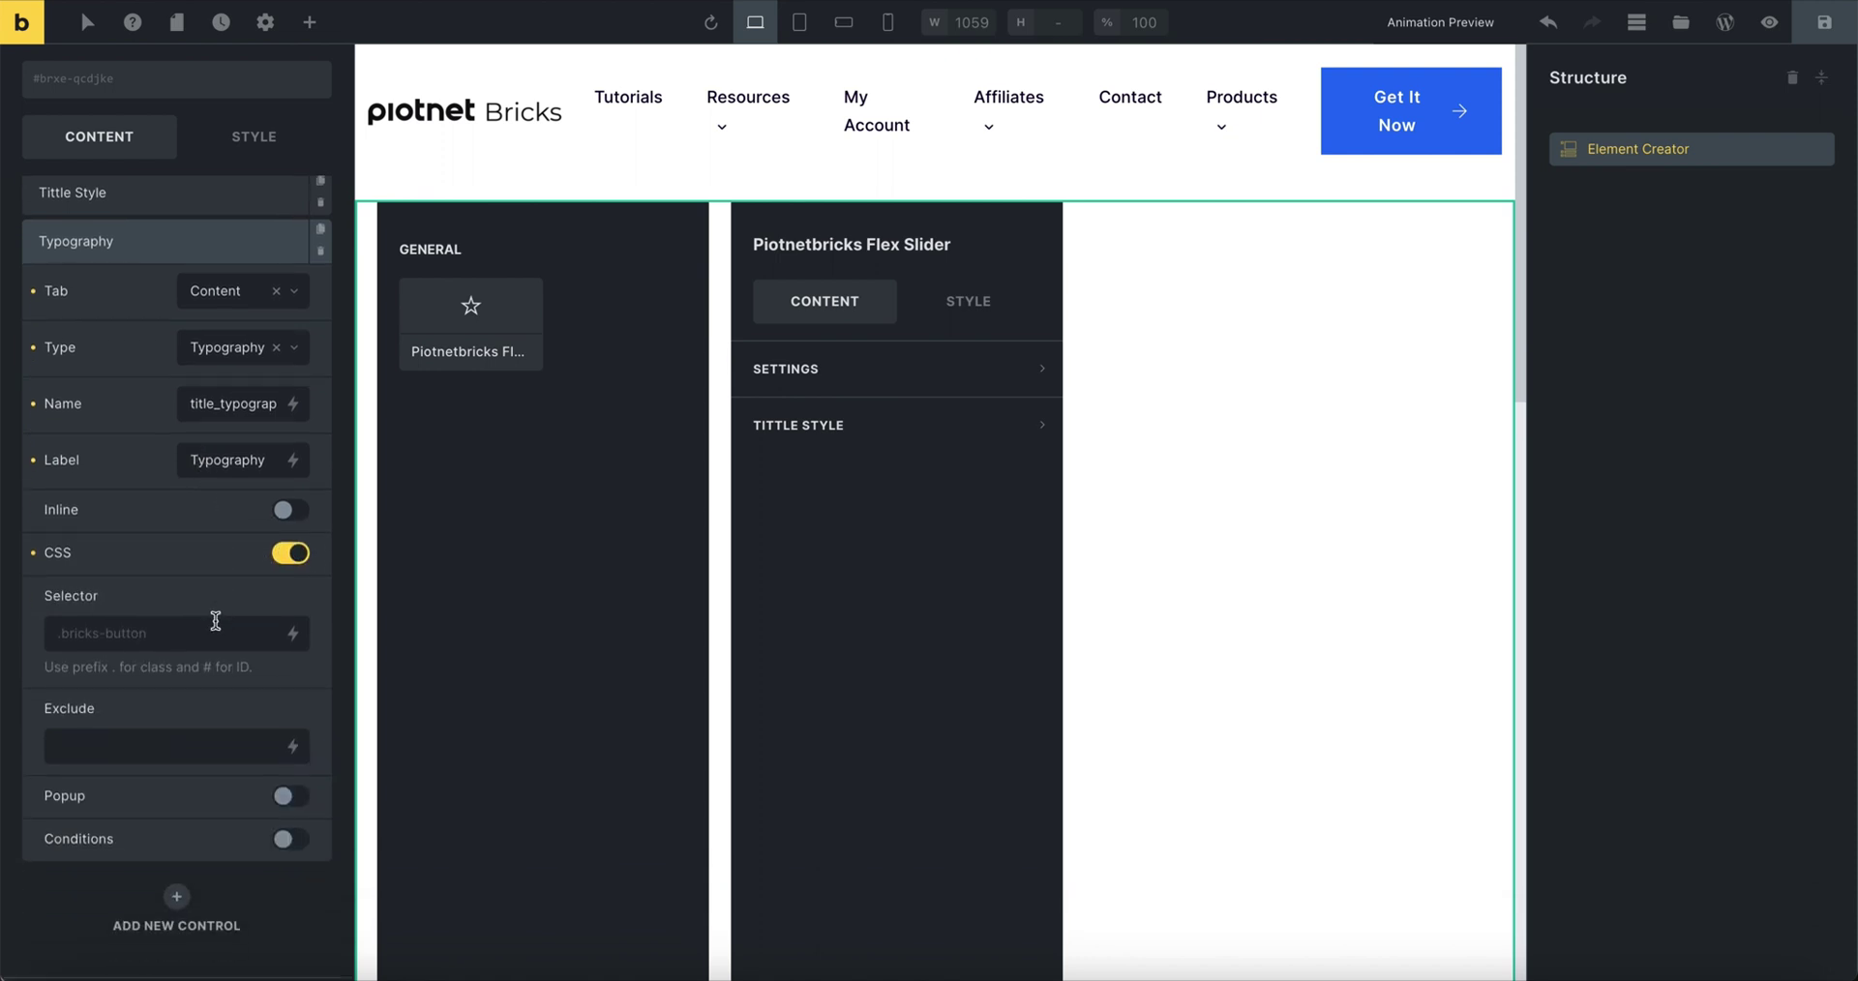
Step: Copy the item title class from the render code and set the Typography control's selector to .piotnetbricks-fs__item-title
left_click(209, 626)
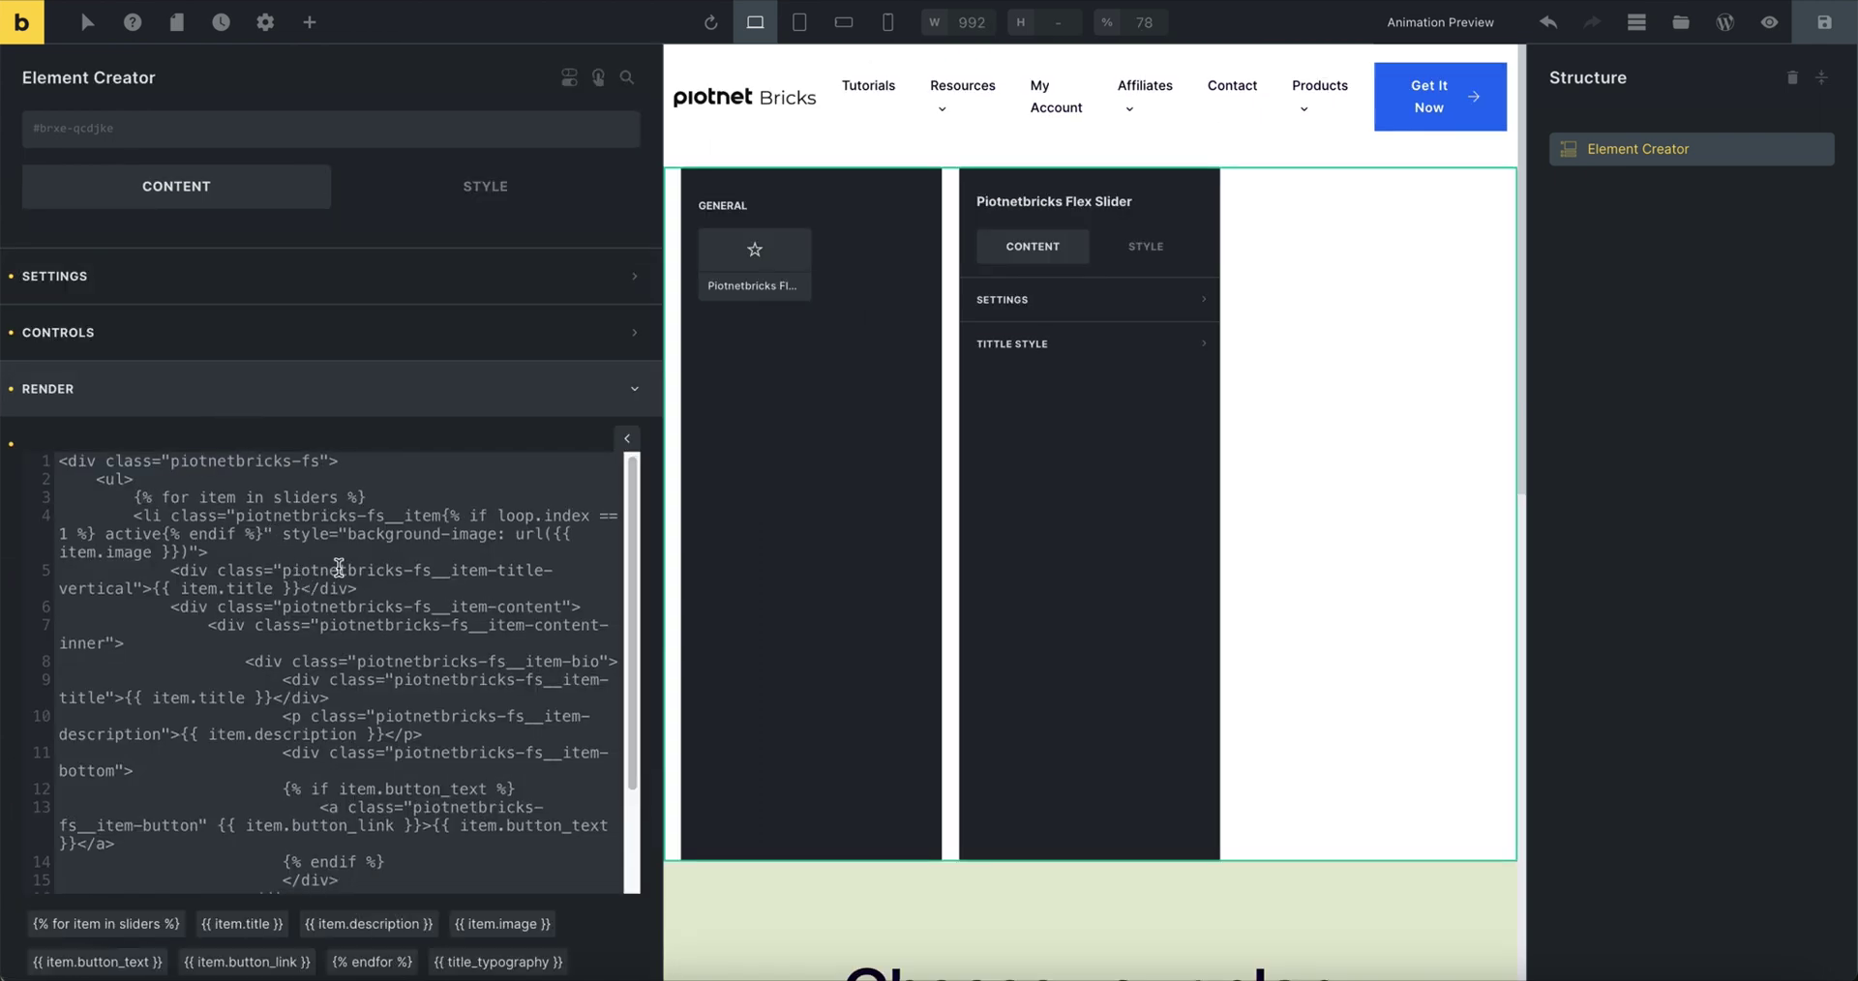
scroll(344, 580, "down", 1)
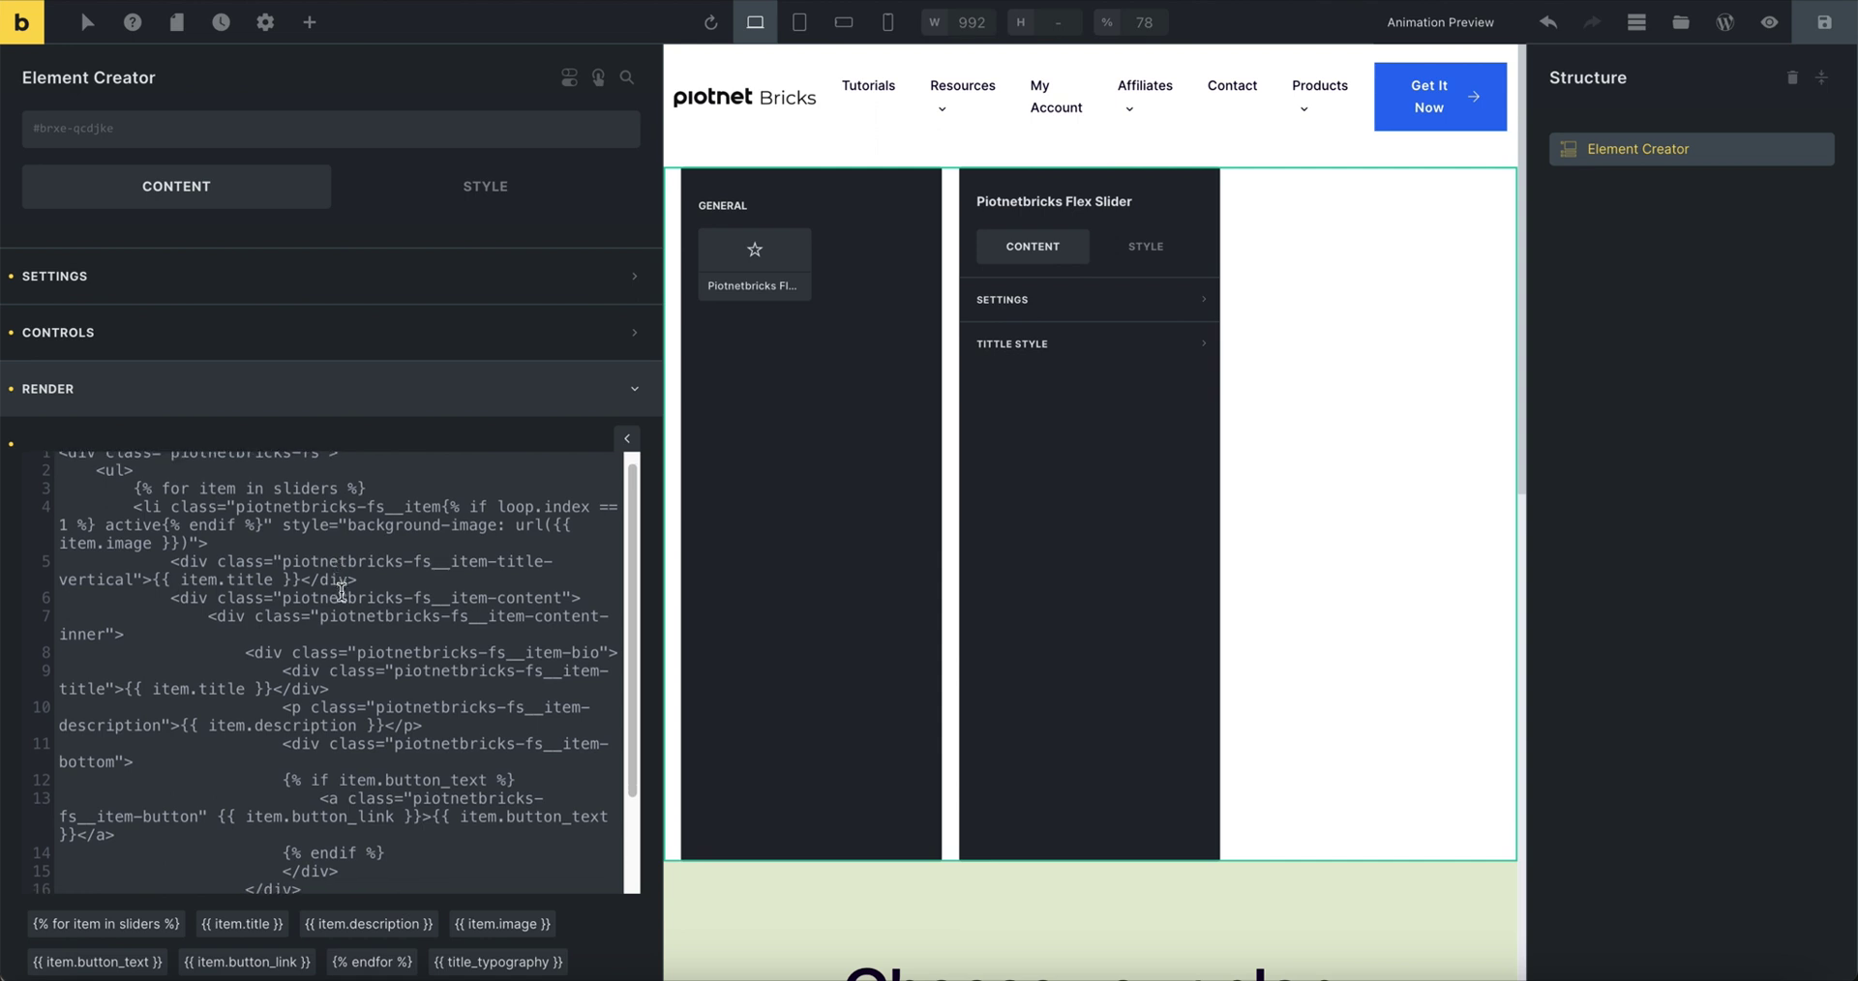
left_click_drag(391, 675, 105, 694)
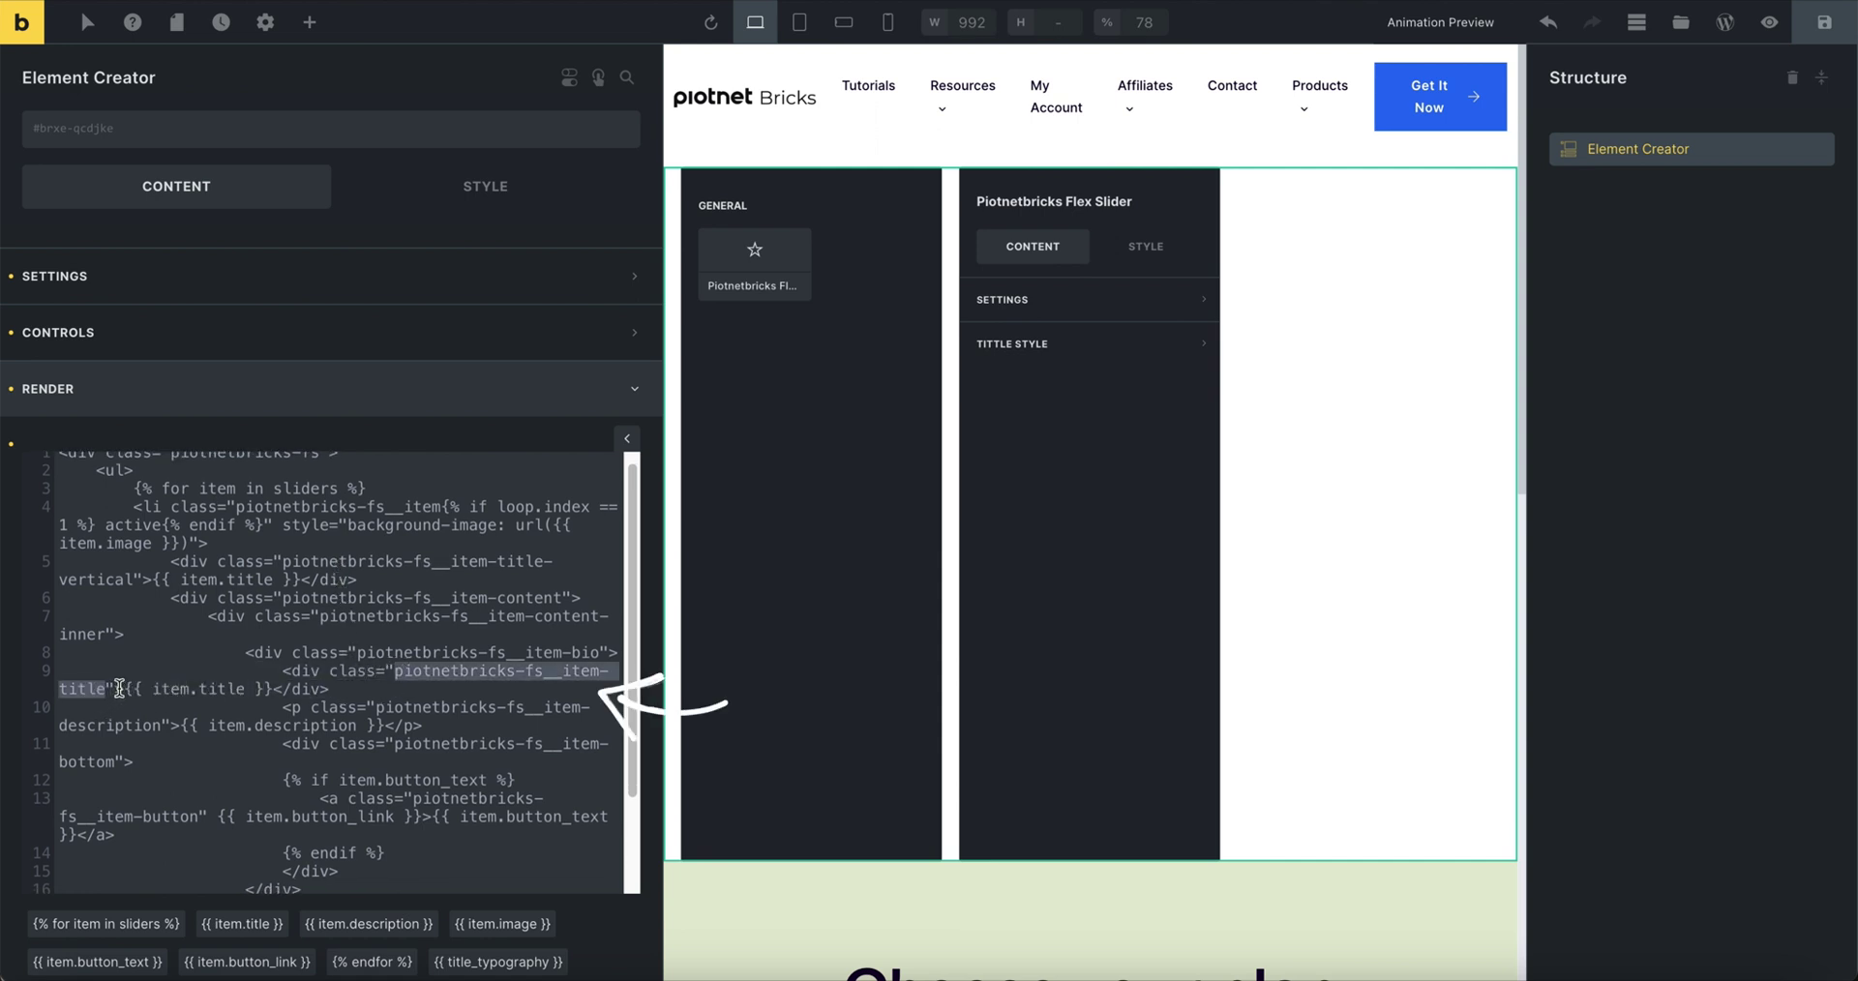
left_click(293, 344)
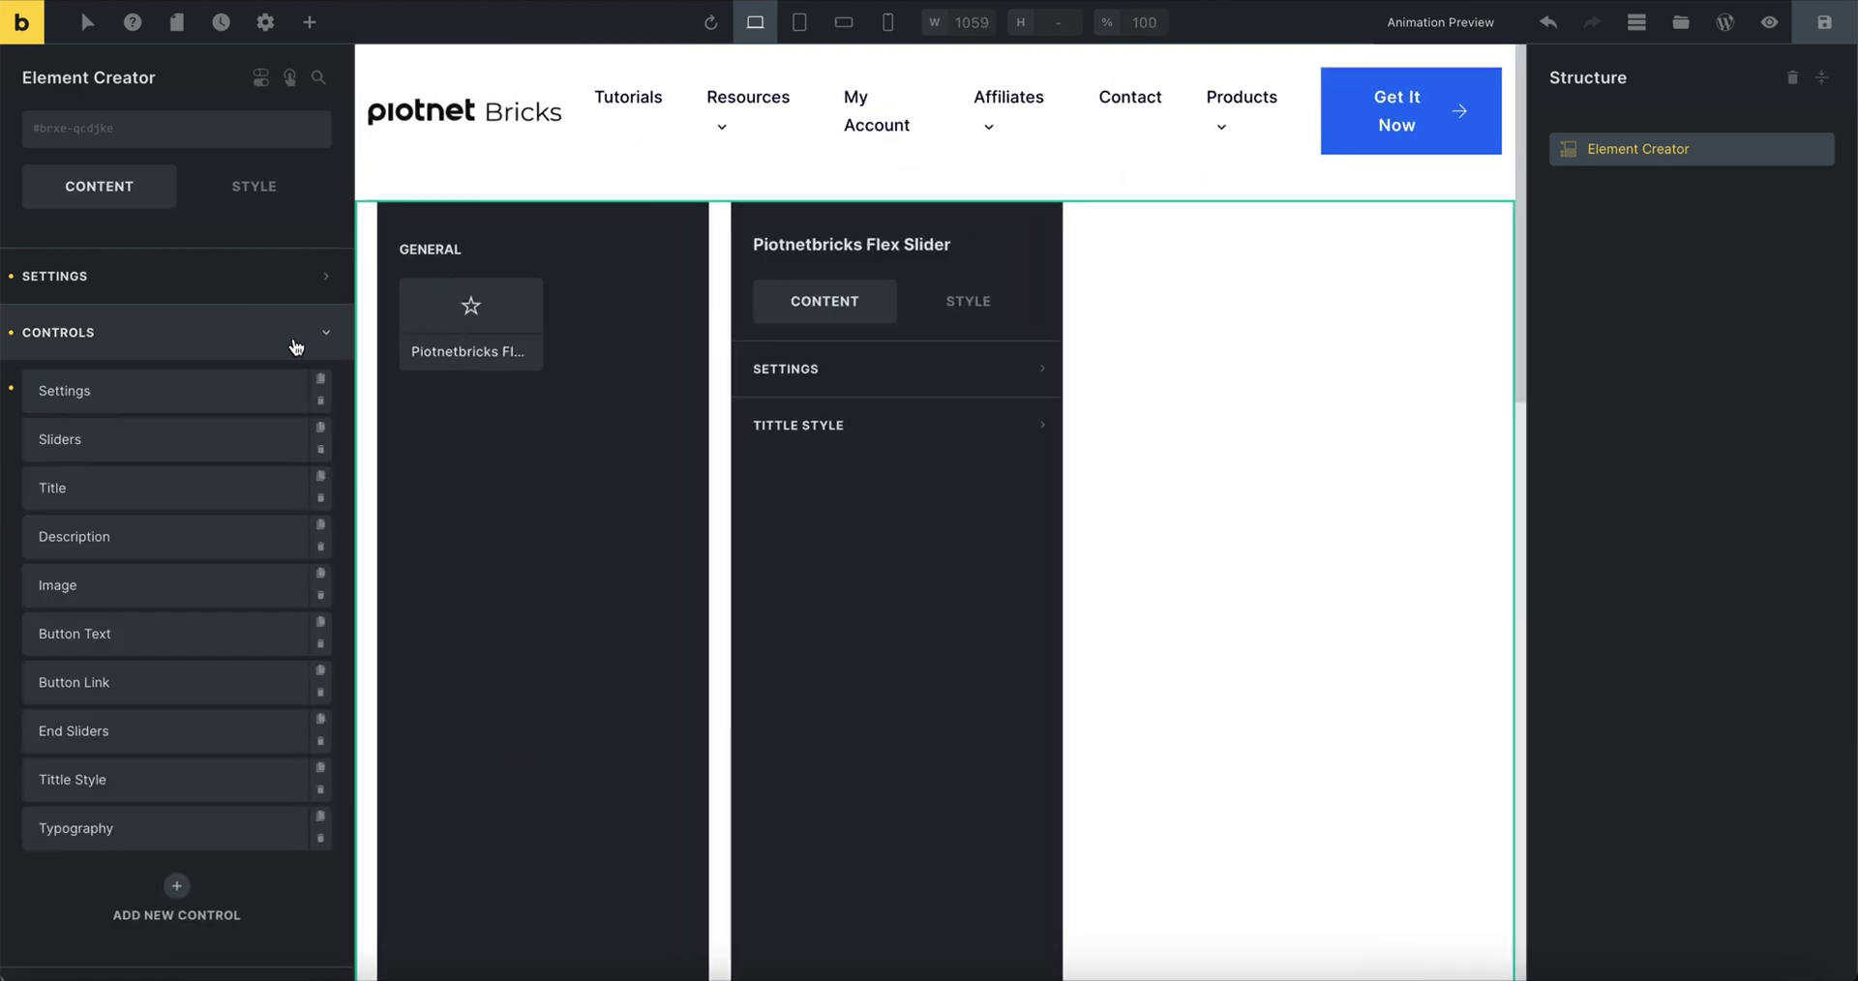
left_click(189, 828)
scroll(206, 757, "down", 5)
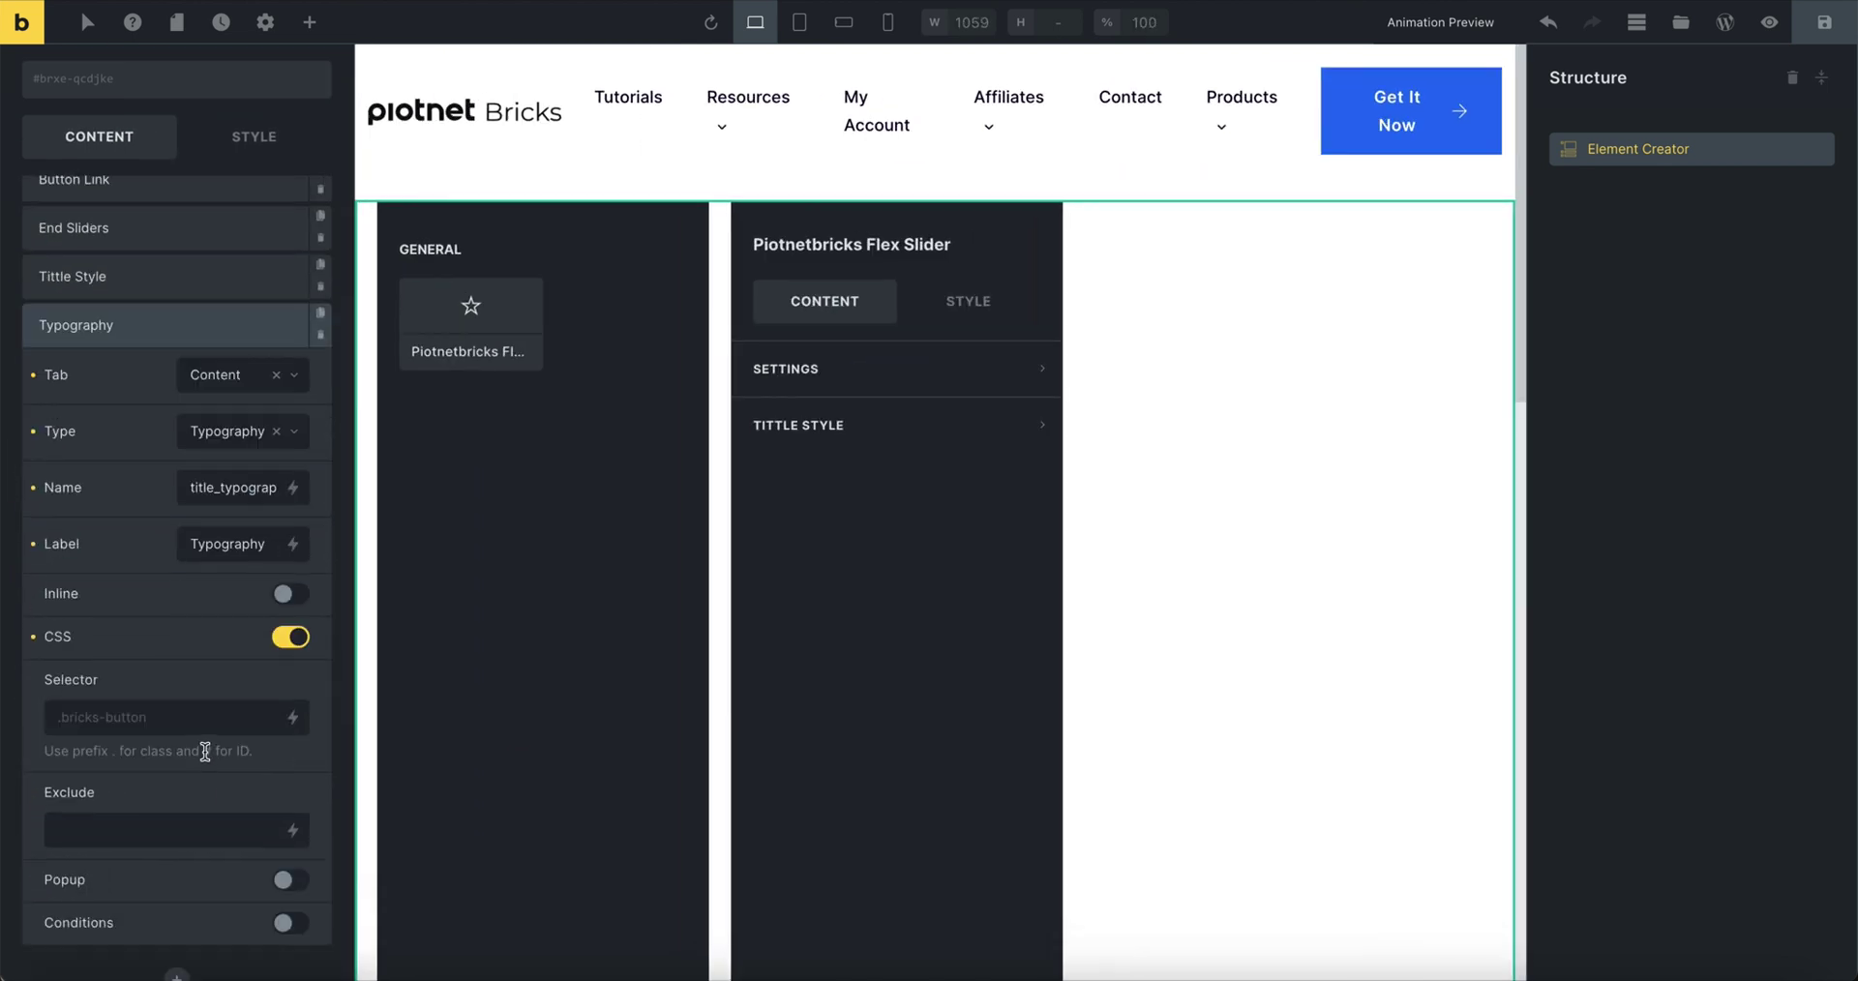
scroll(201, 713, "down", 3)
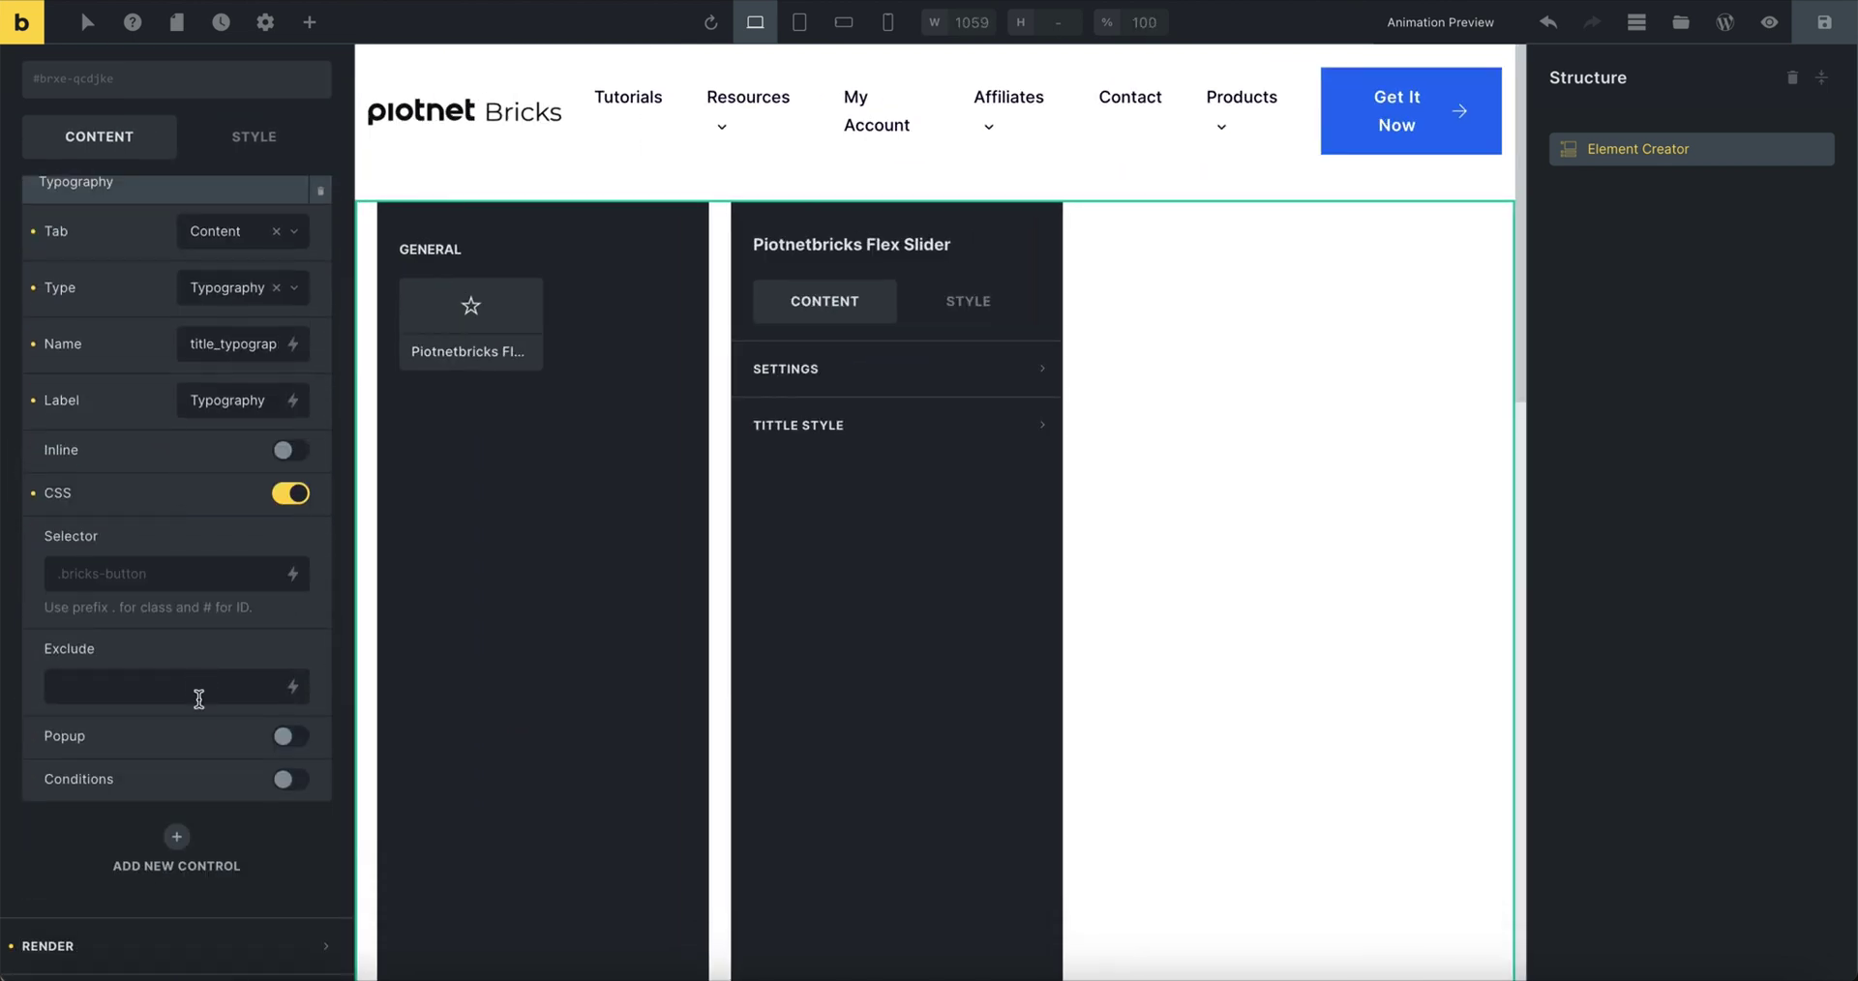
left_click(167, 575)
key("ctrl+v")
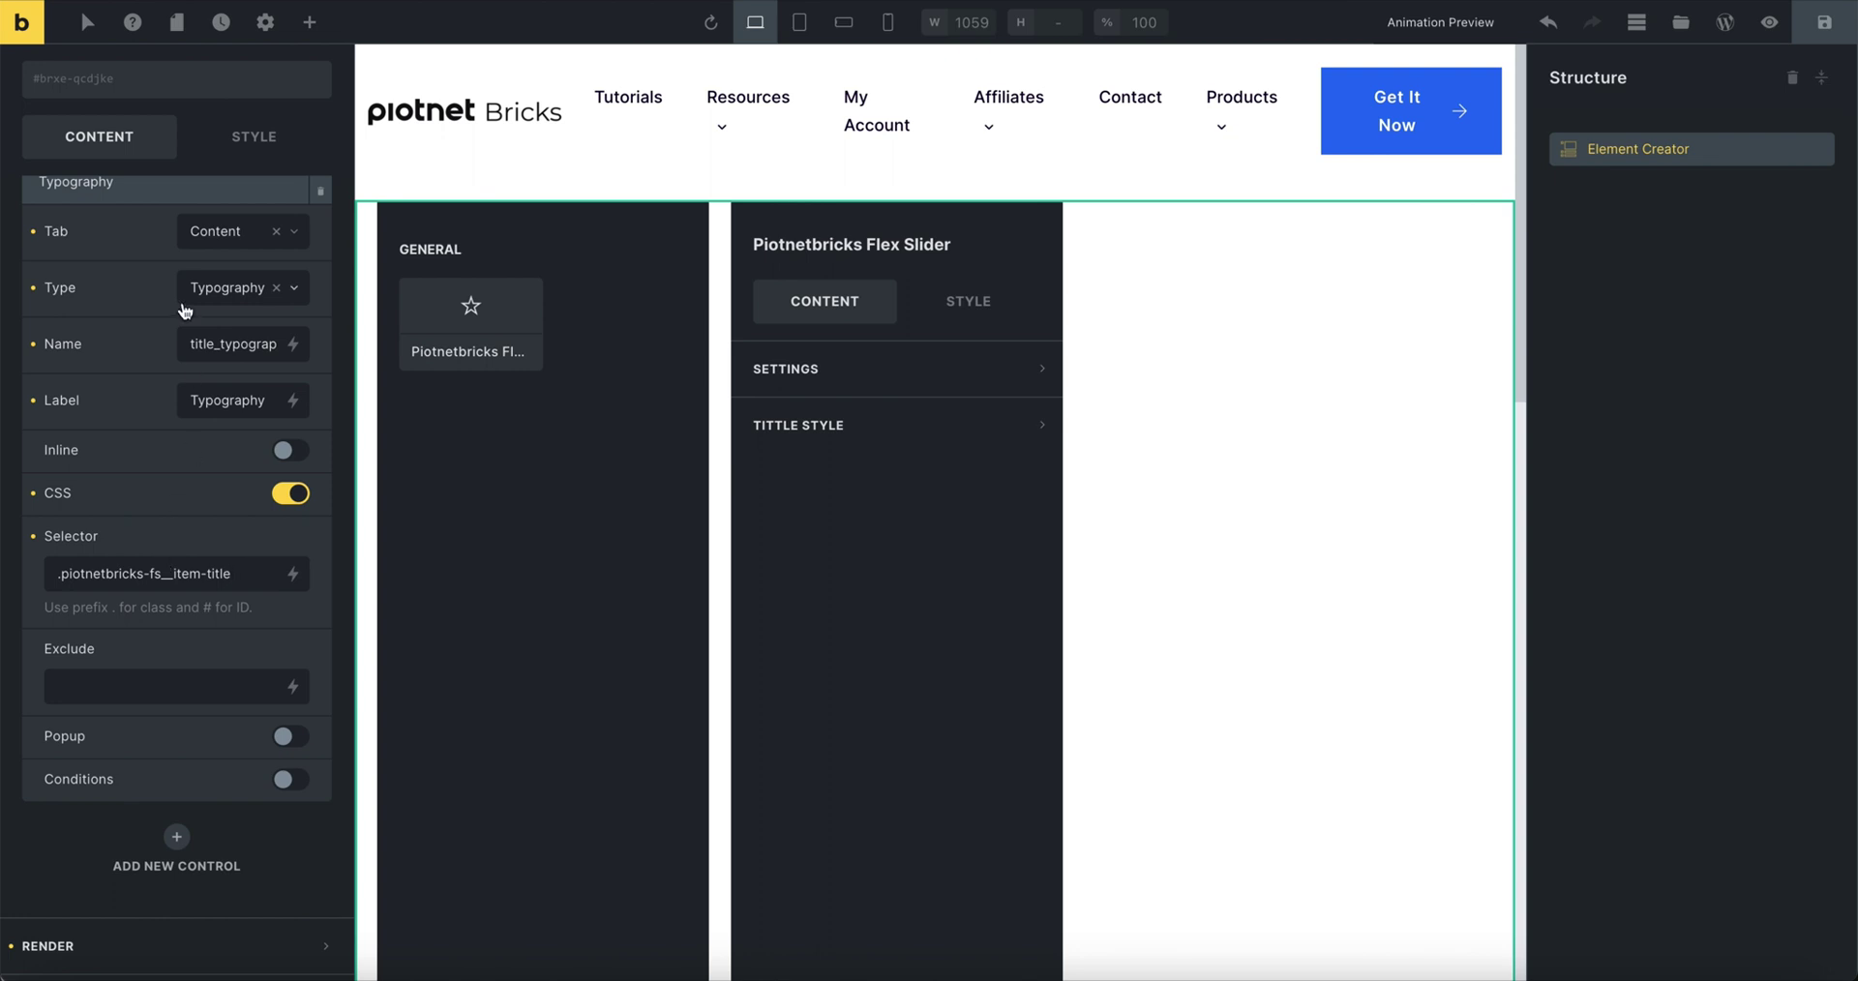
Step: Add .piotnetbricks-fs__item-title-vertical, copied from the render code, as a second comma-separated class in the Typography control's selector
type(",")
scroll(207, 622, "down", 3)
left_click(146, 801)
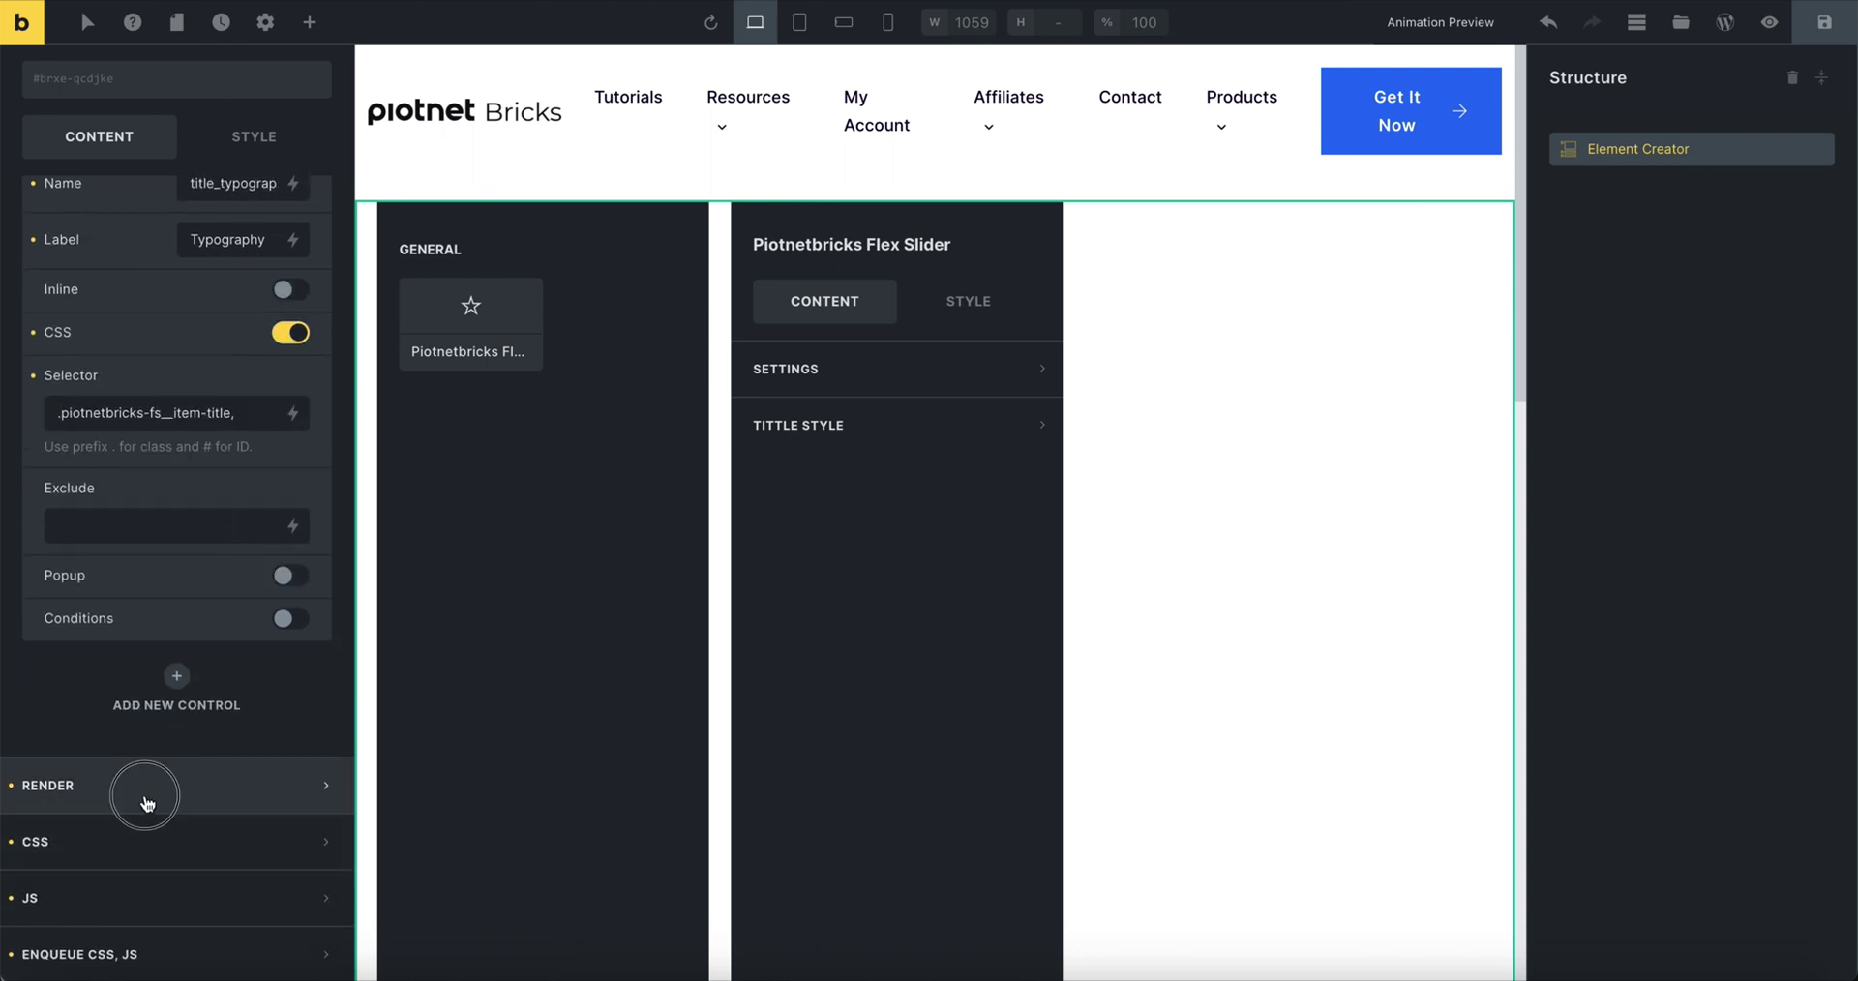
scroll(160, 714, "down", 3)
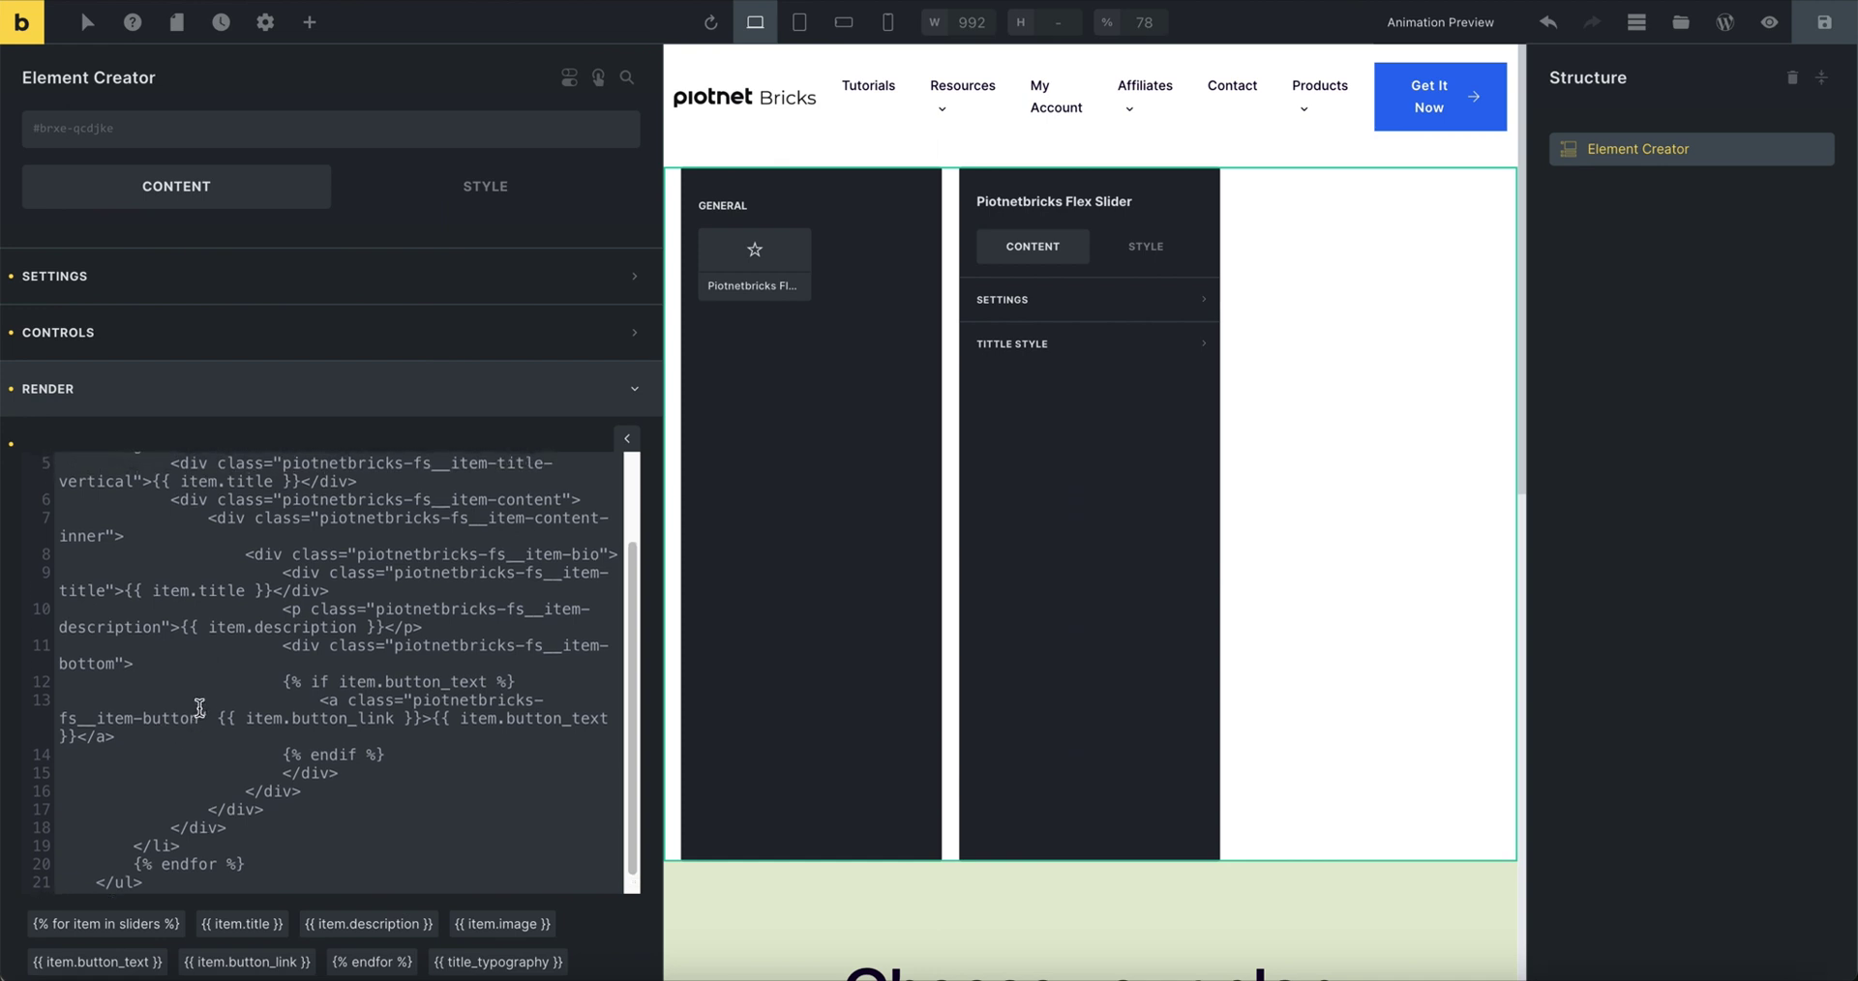
scroll(200, 707, "up", 3)
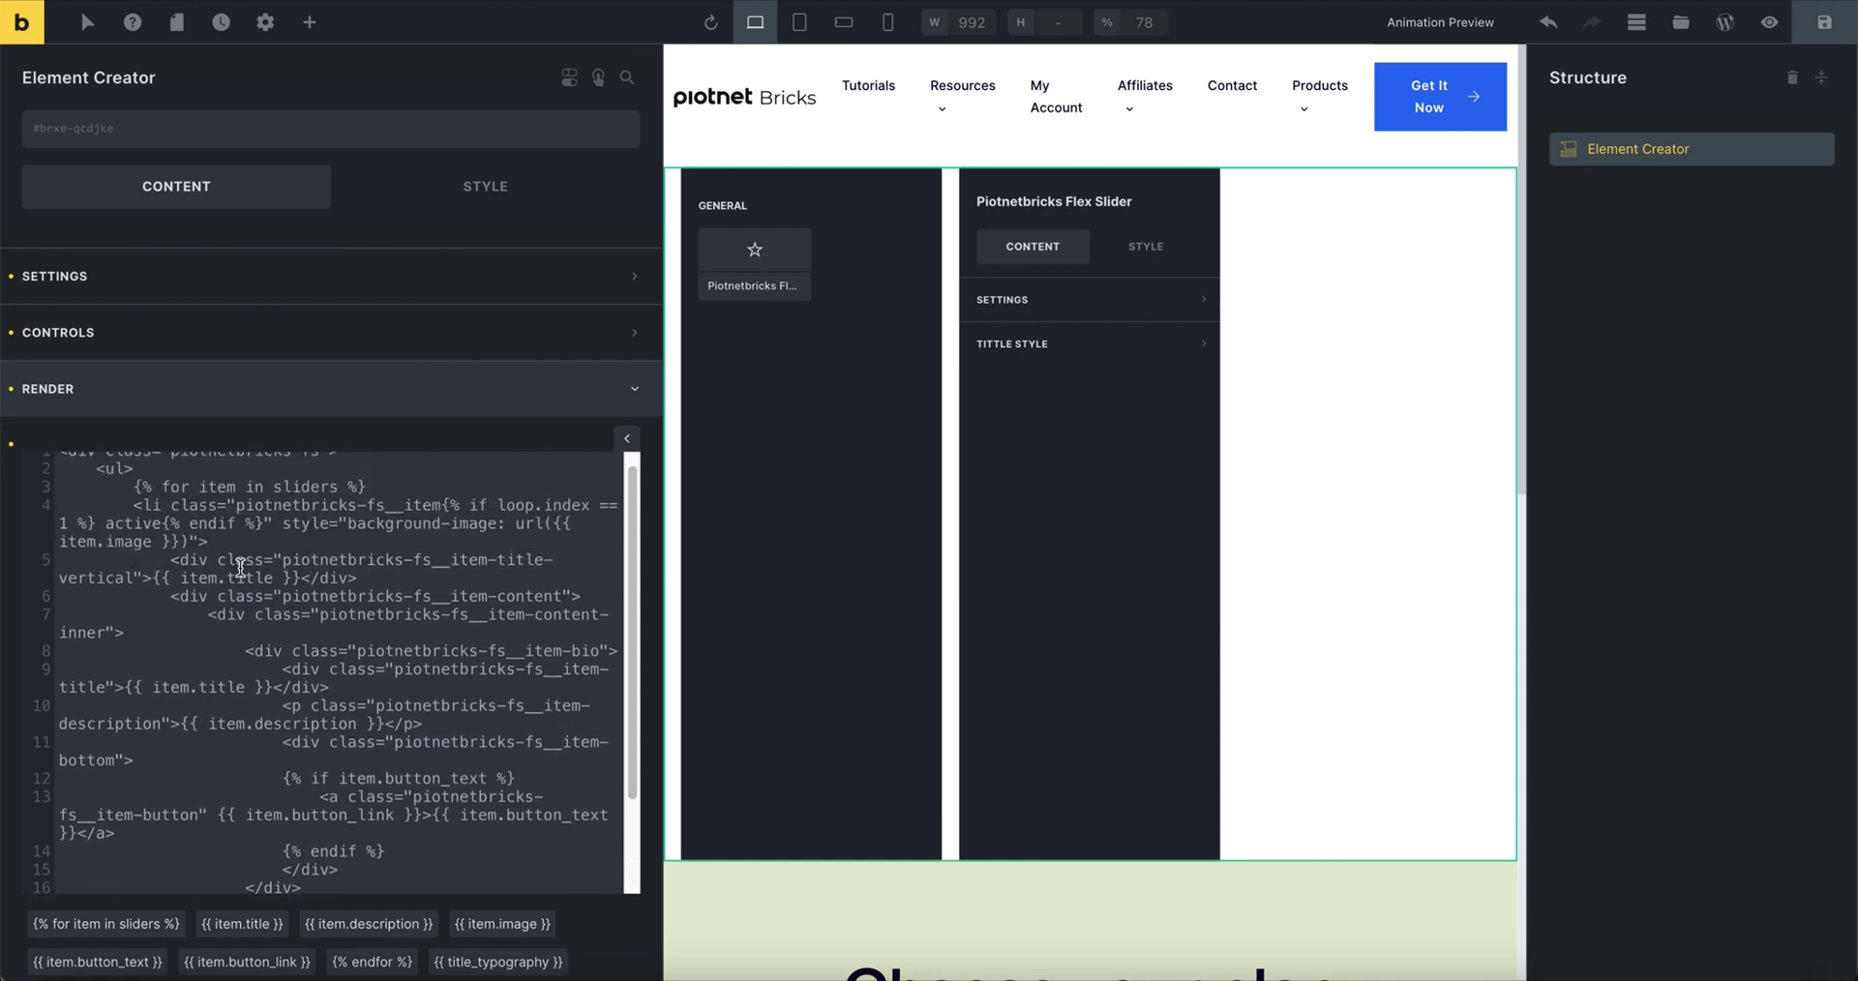
left_click_drag(283, 561, 128, 582)
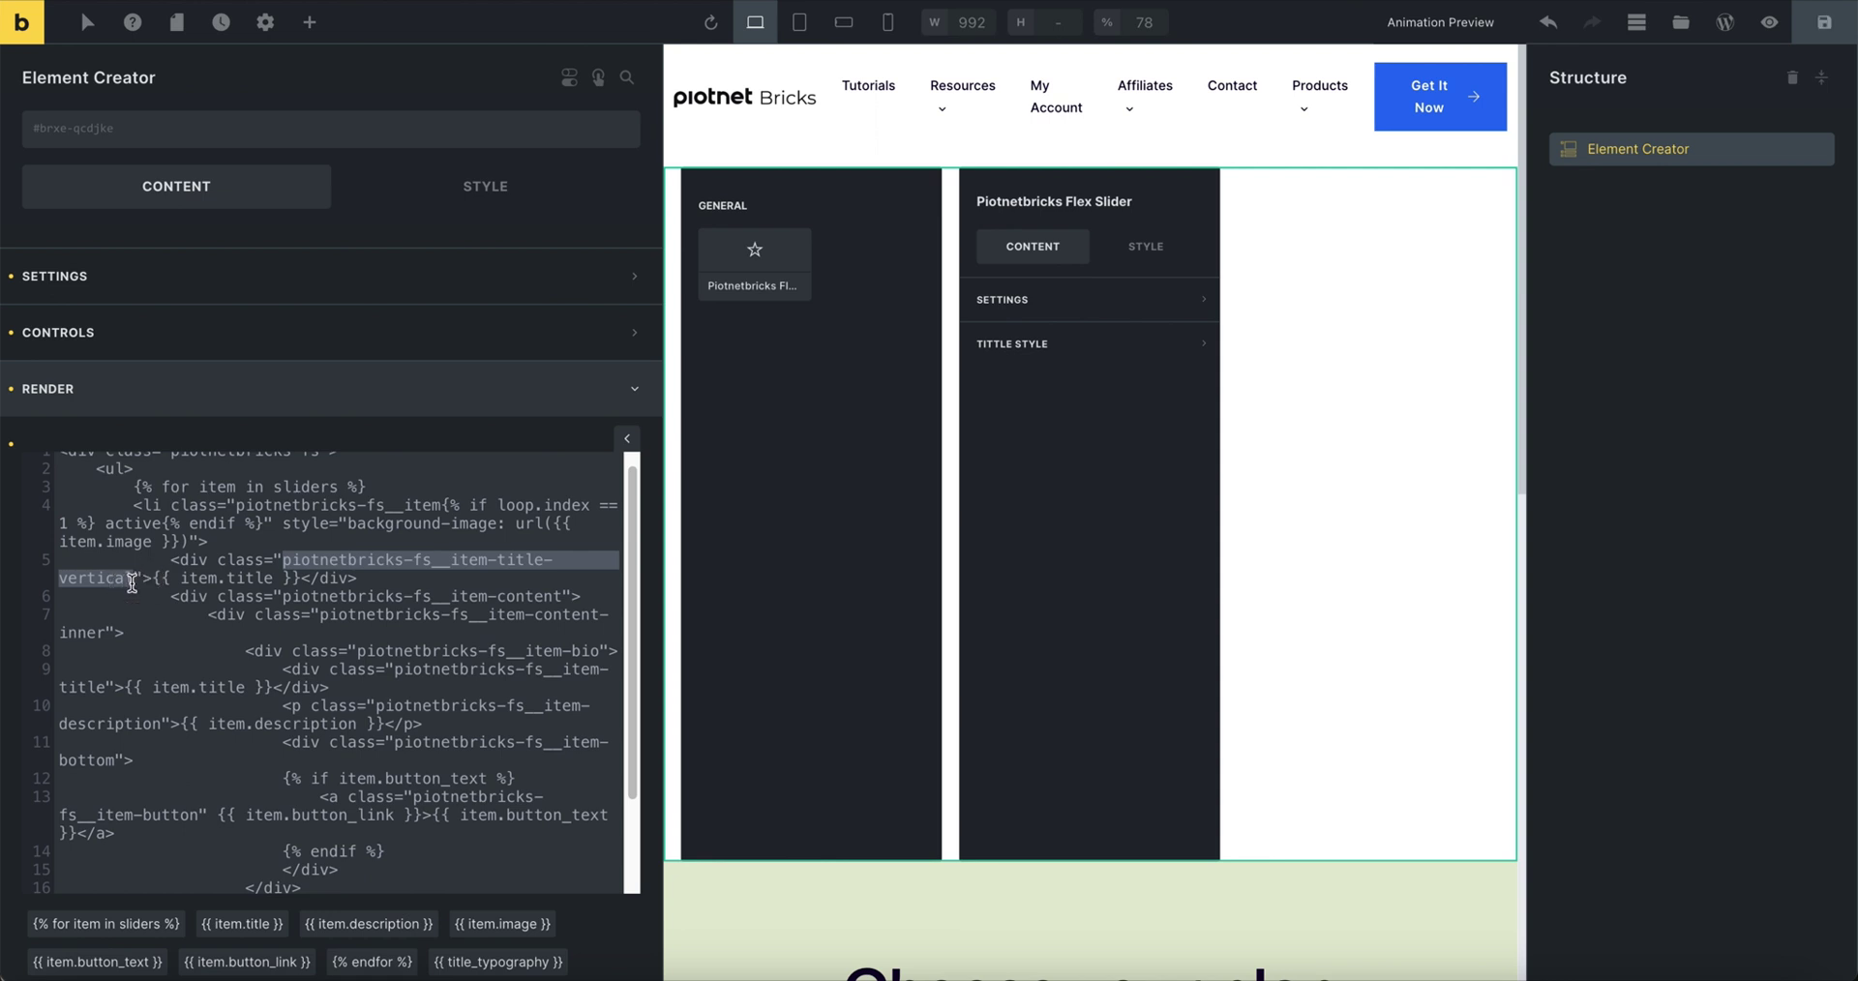
left_click(271, 332)
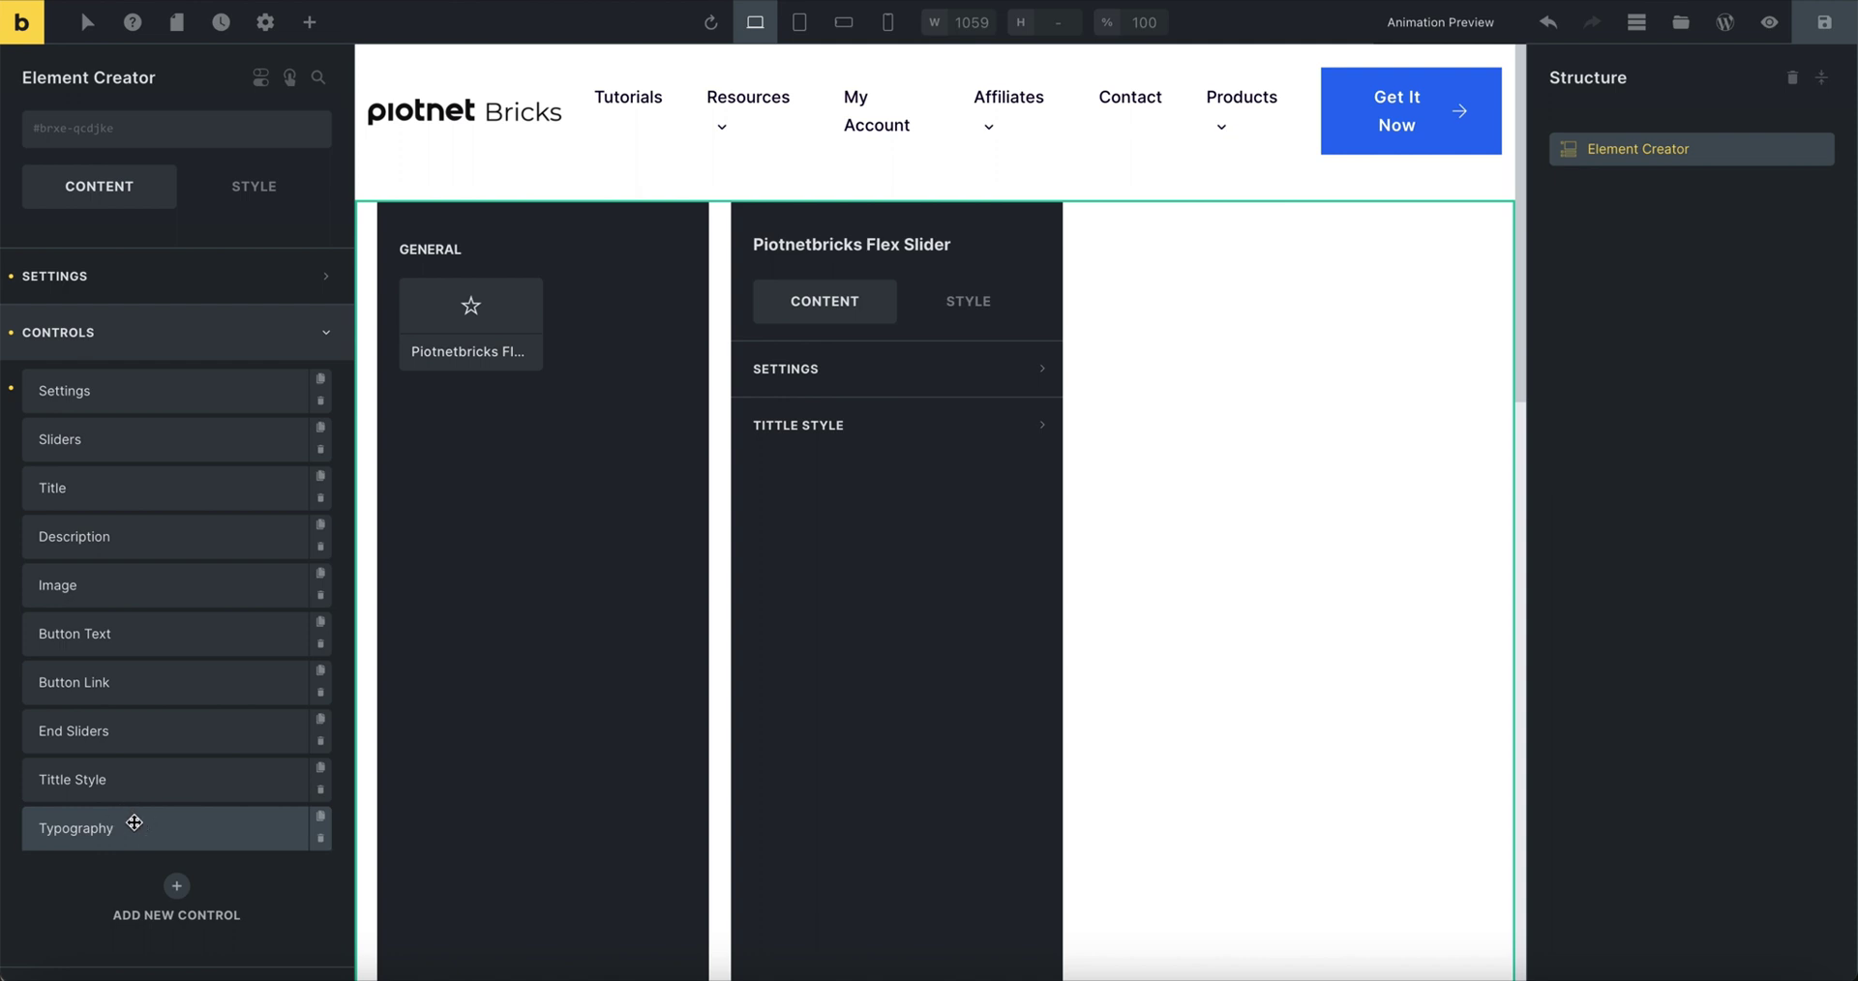
left_click(135, 822)
scroll(175, 629, "down", 6)
scroll(175, 627, "up", 2)
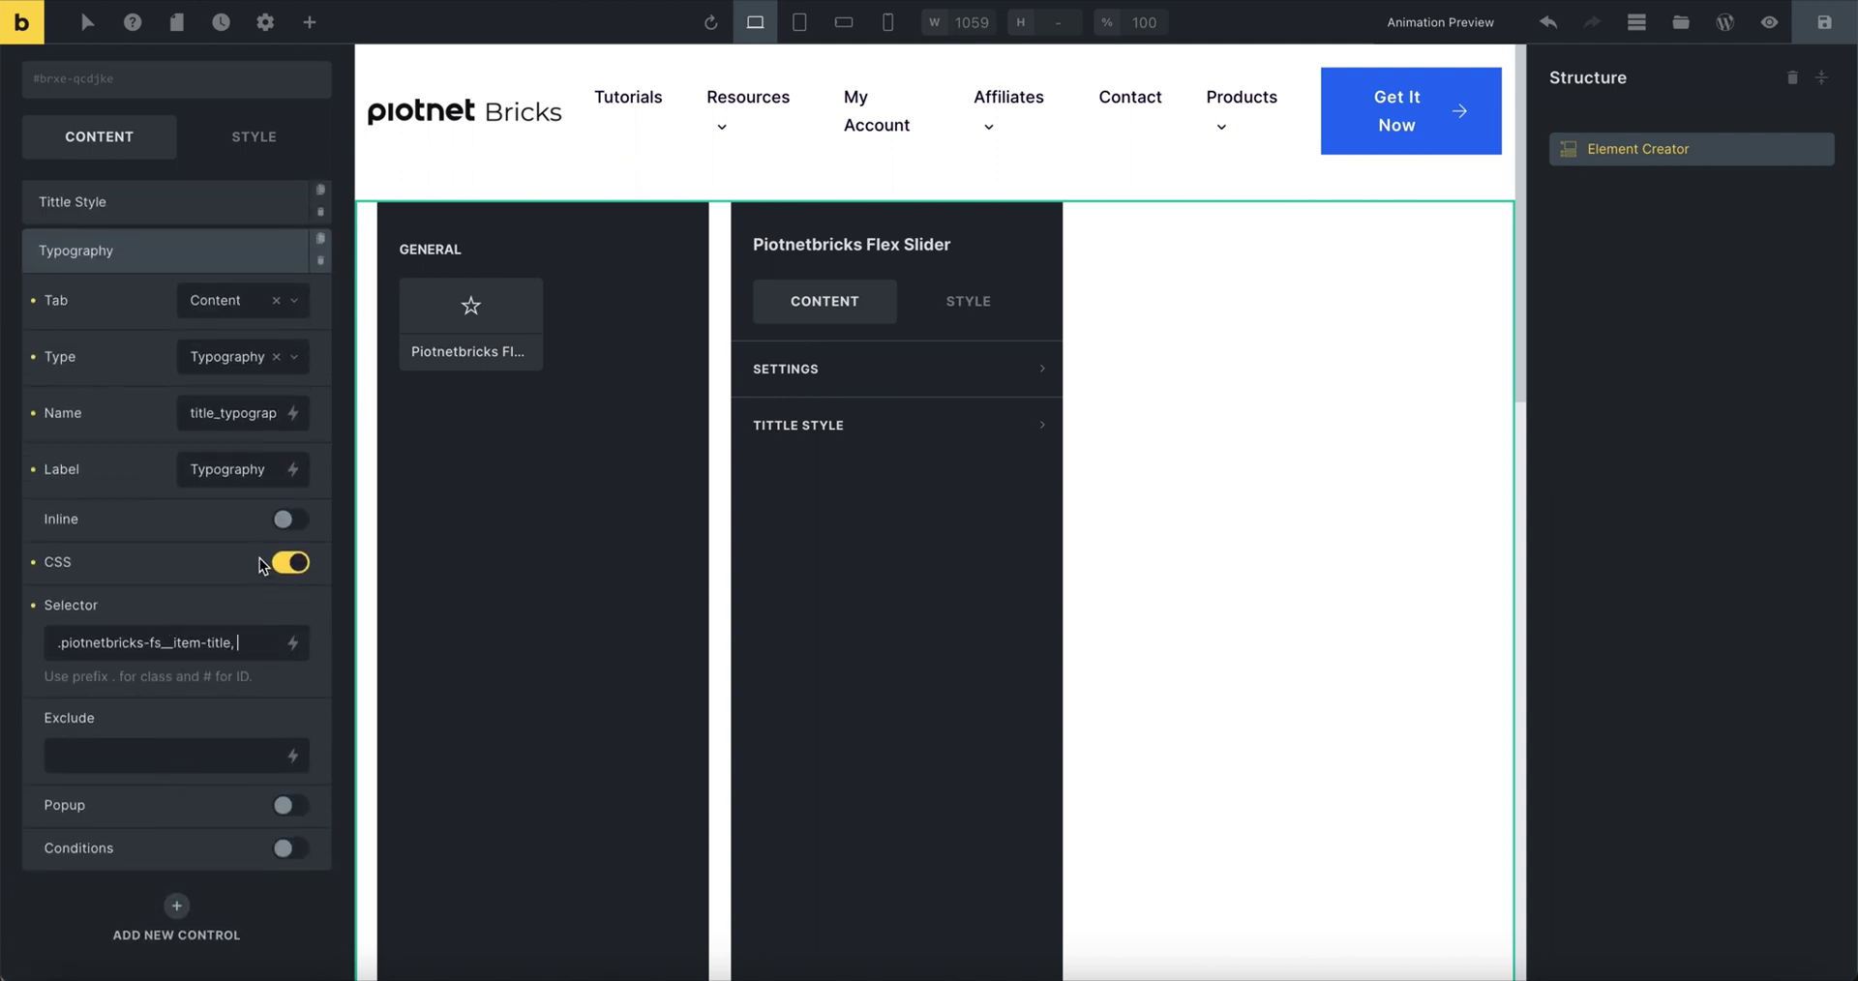
key("ctrl+v")
left_click_drag(129, 643, 45, 638)
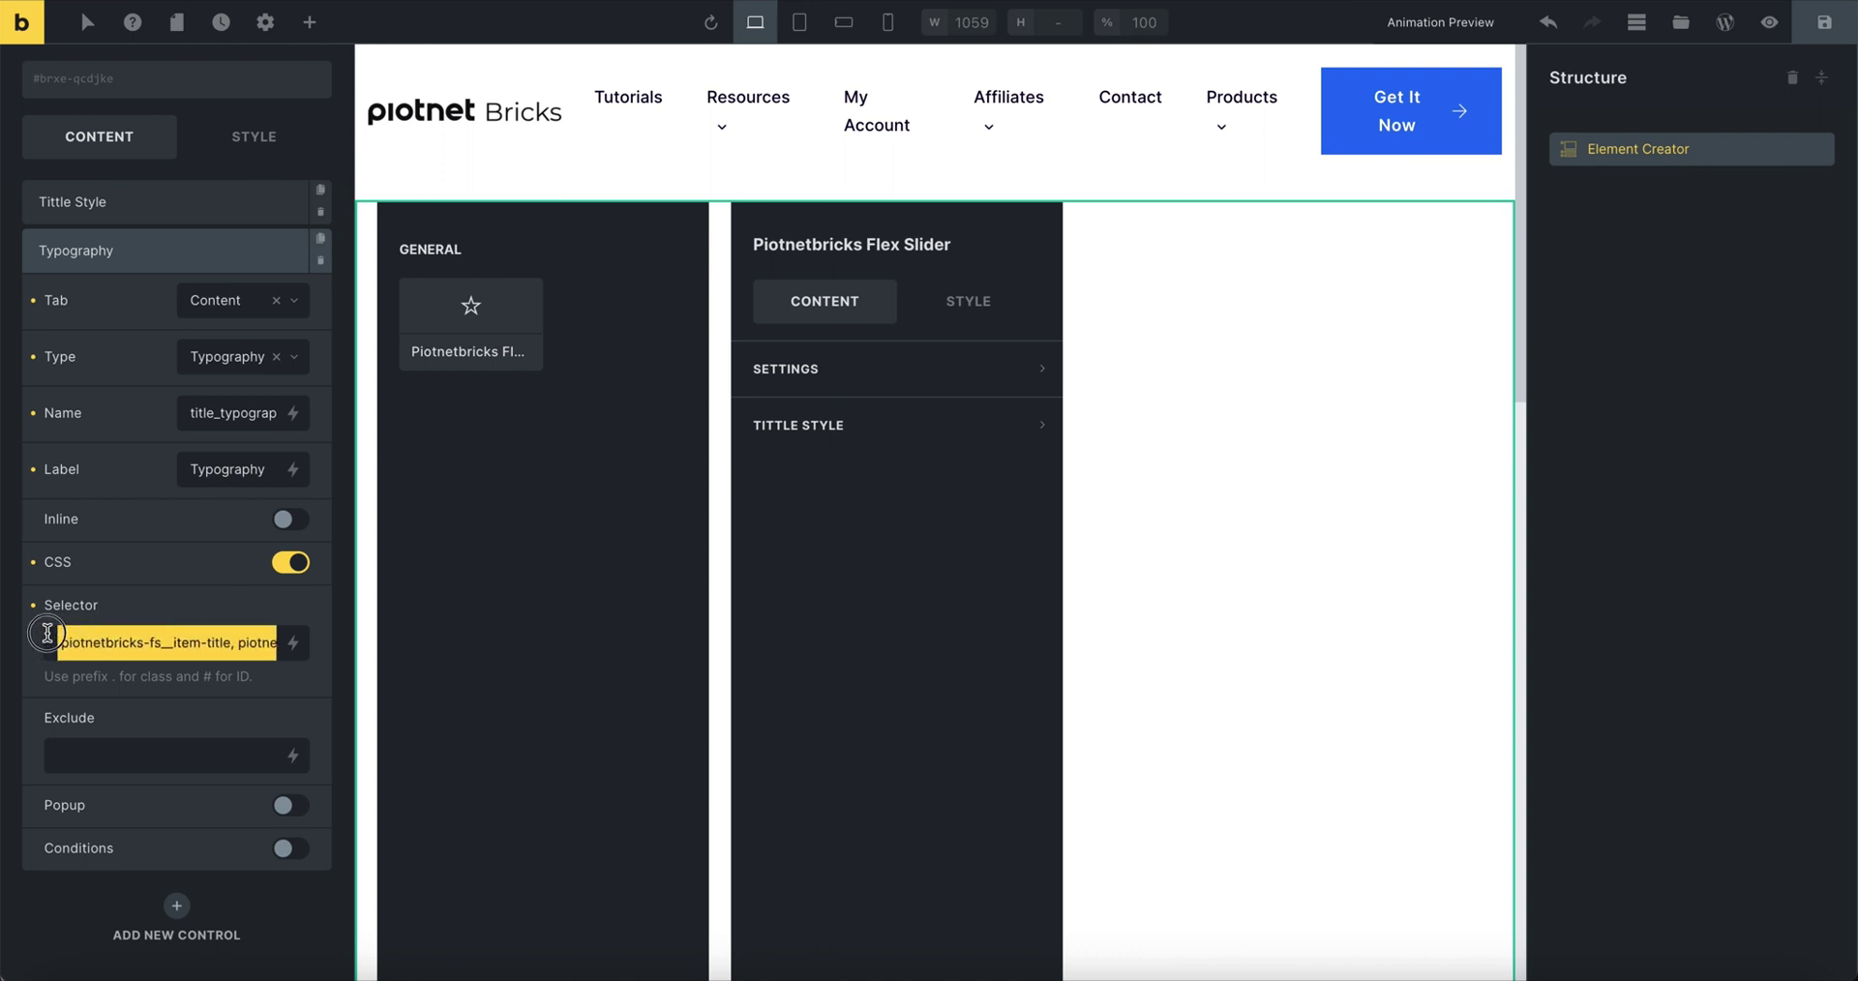
left_click(239, 649)
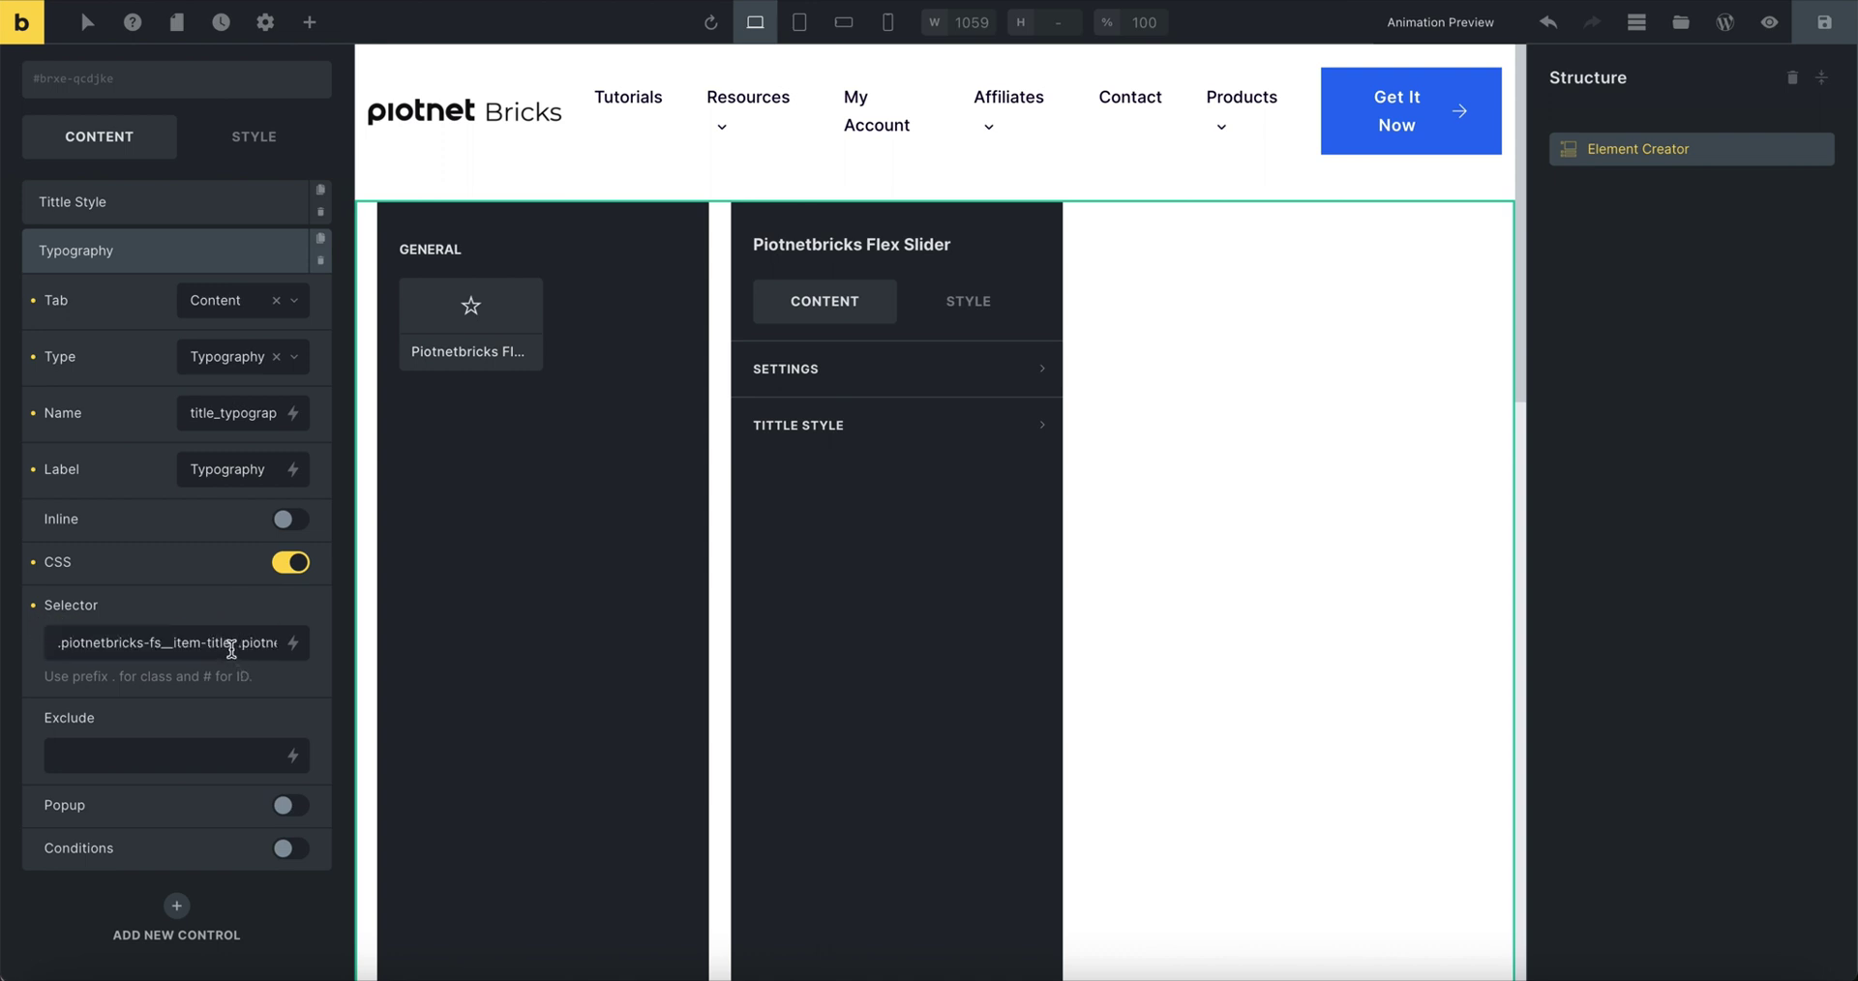
Step: Remove the second class and its comma from the Typography control's selector and collapse the control
left_click_drag(231, 647, 329, 652)
key("BackSpace")
left_click(240, 258)
Step: Add a Dimensions control after Typography with the name title_padding and the label Padding
left_click(176, 678)
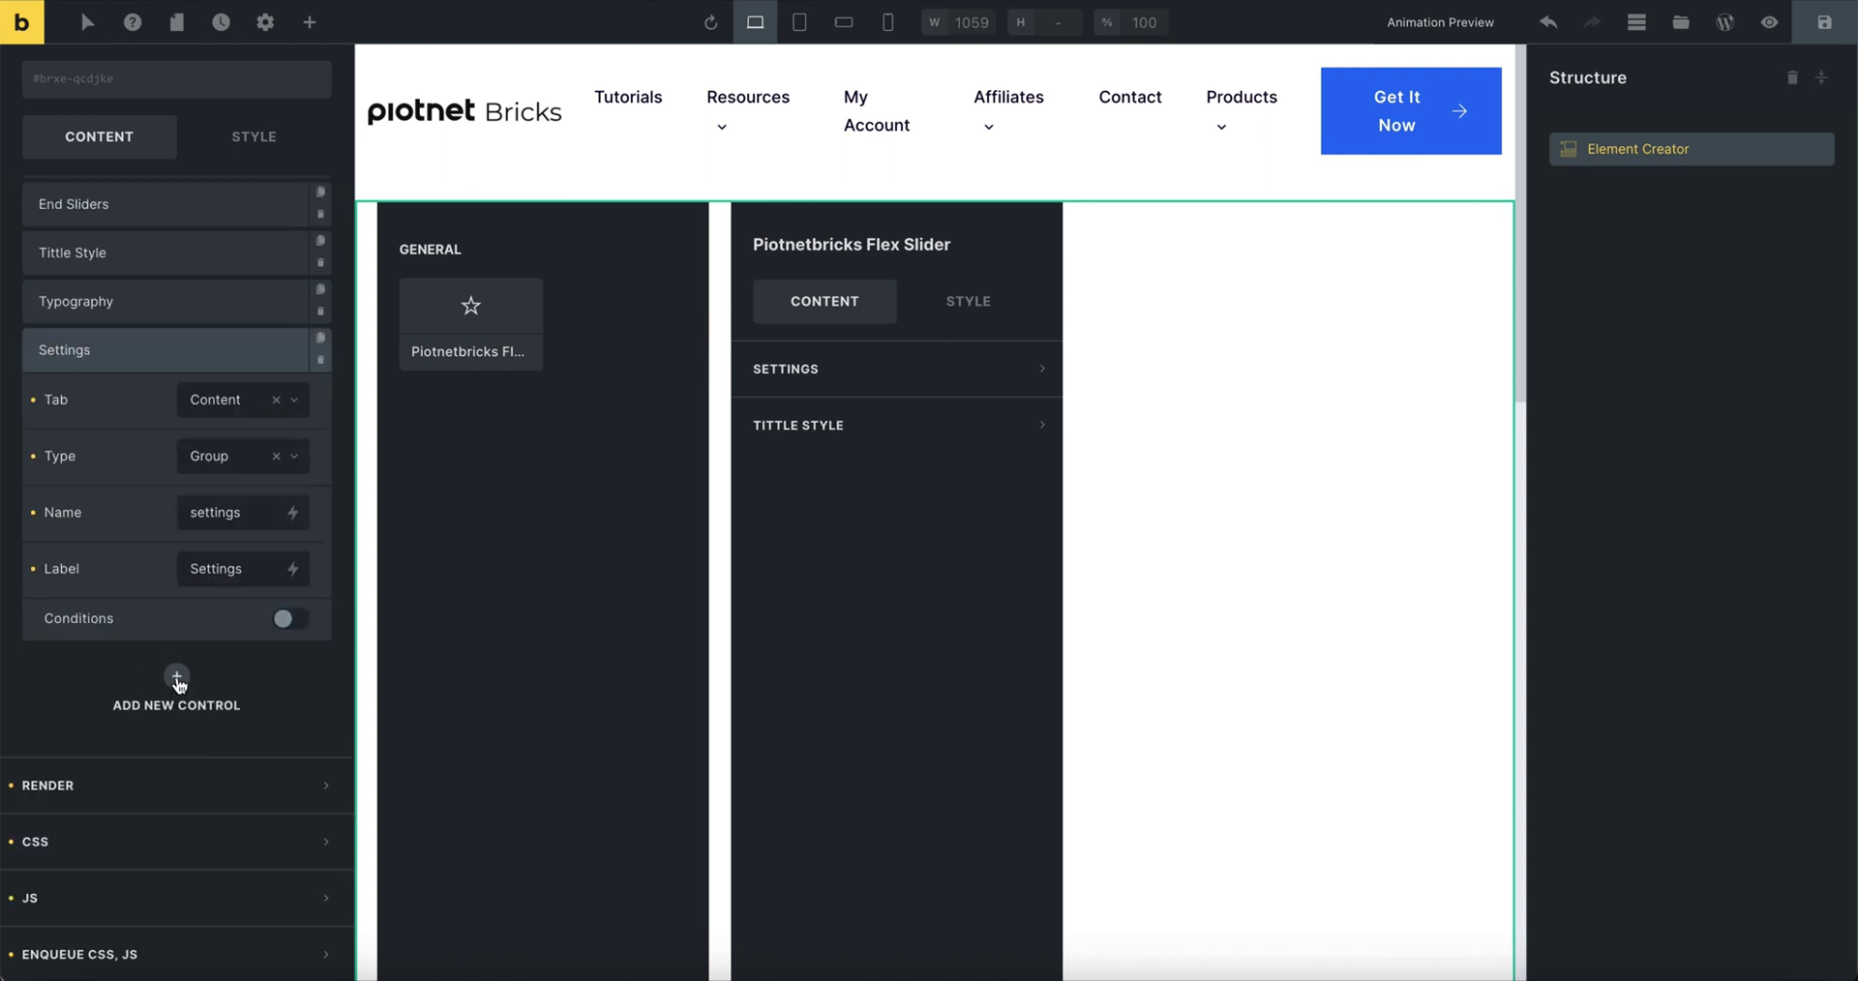
left_click(224, 463)
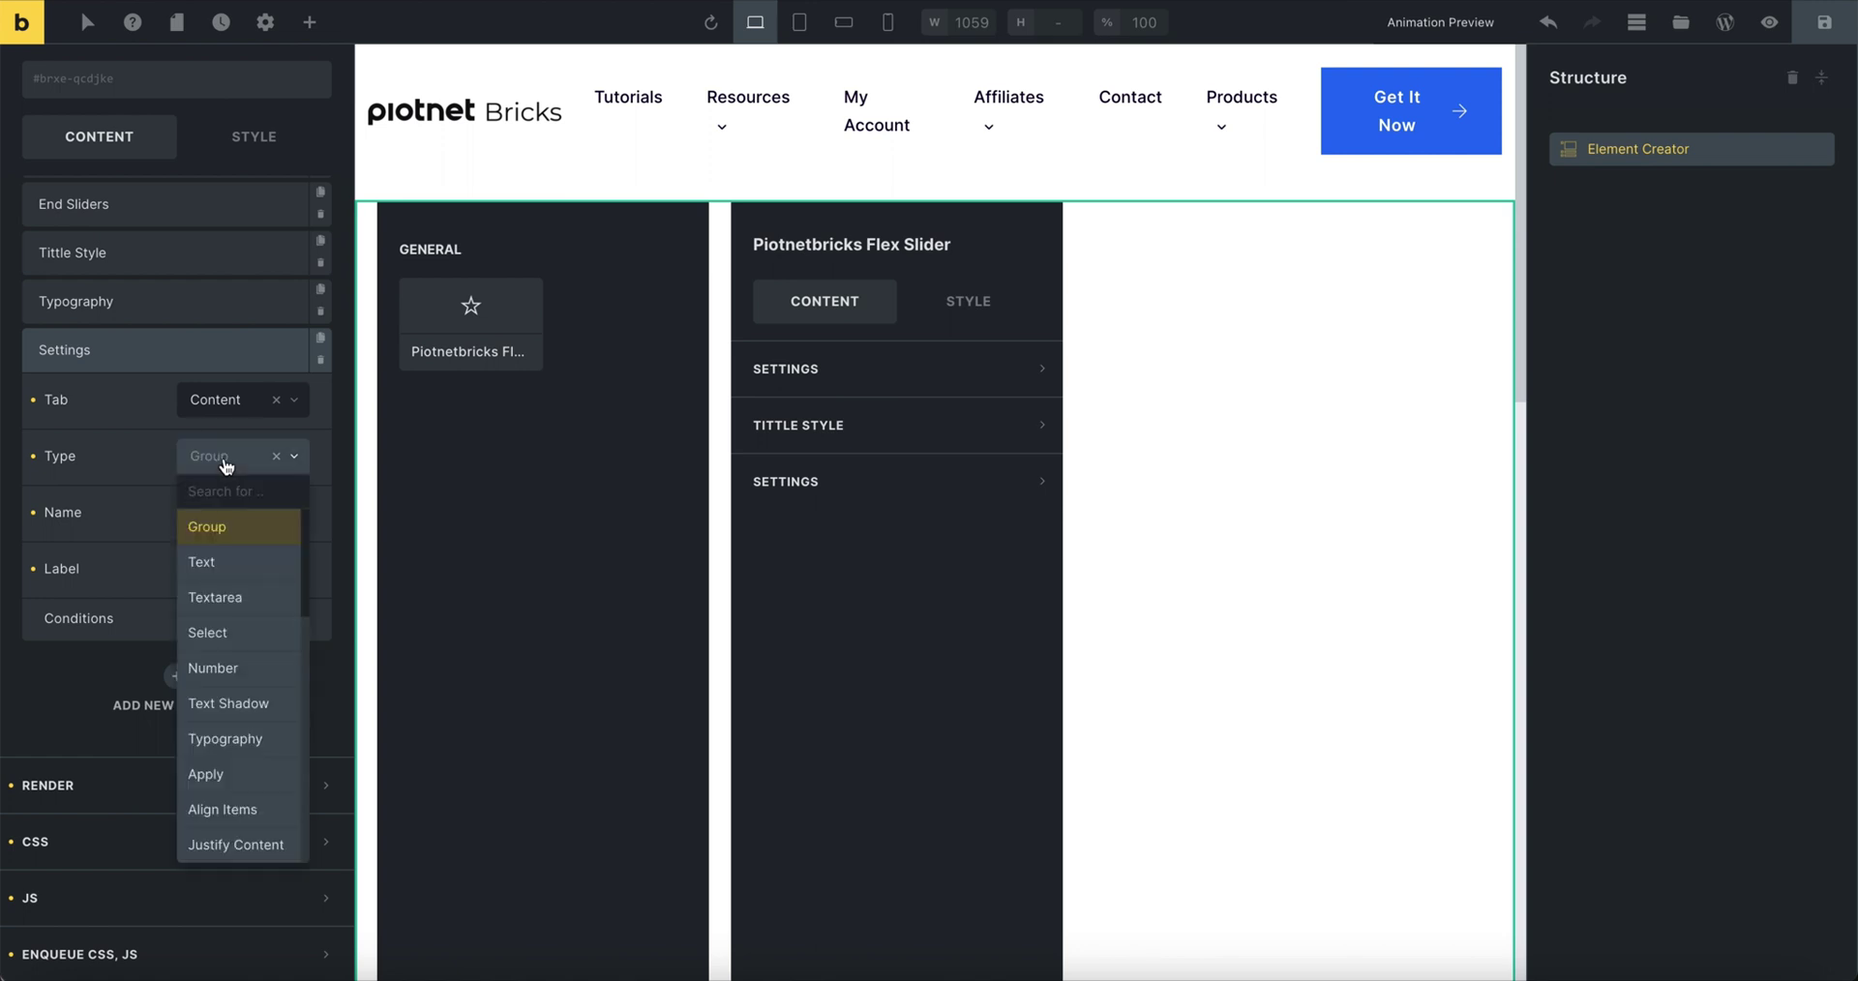
type("dim")
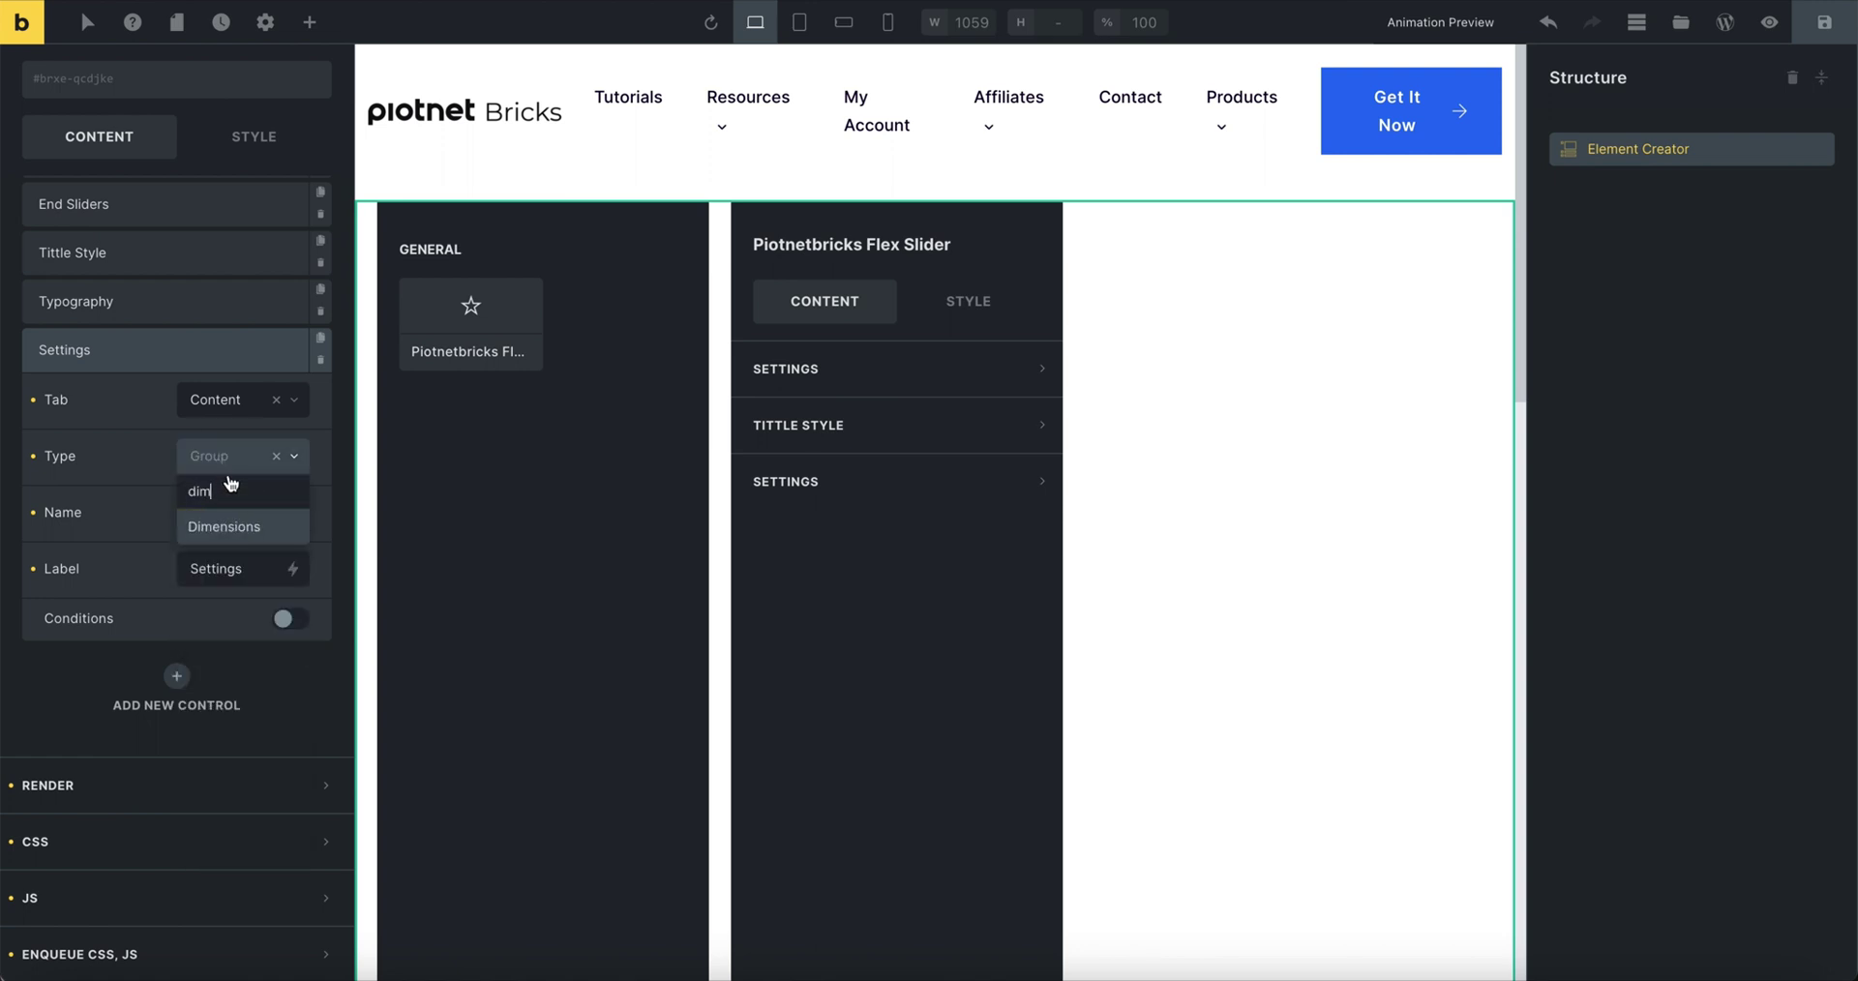
left_click(231, 528)
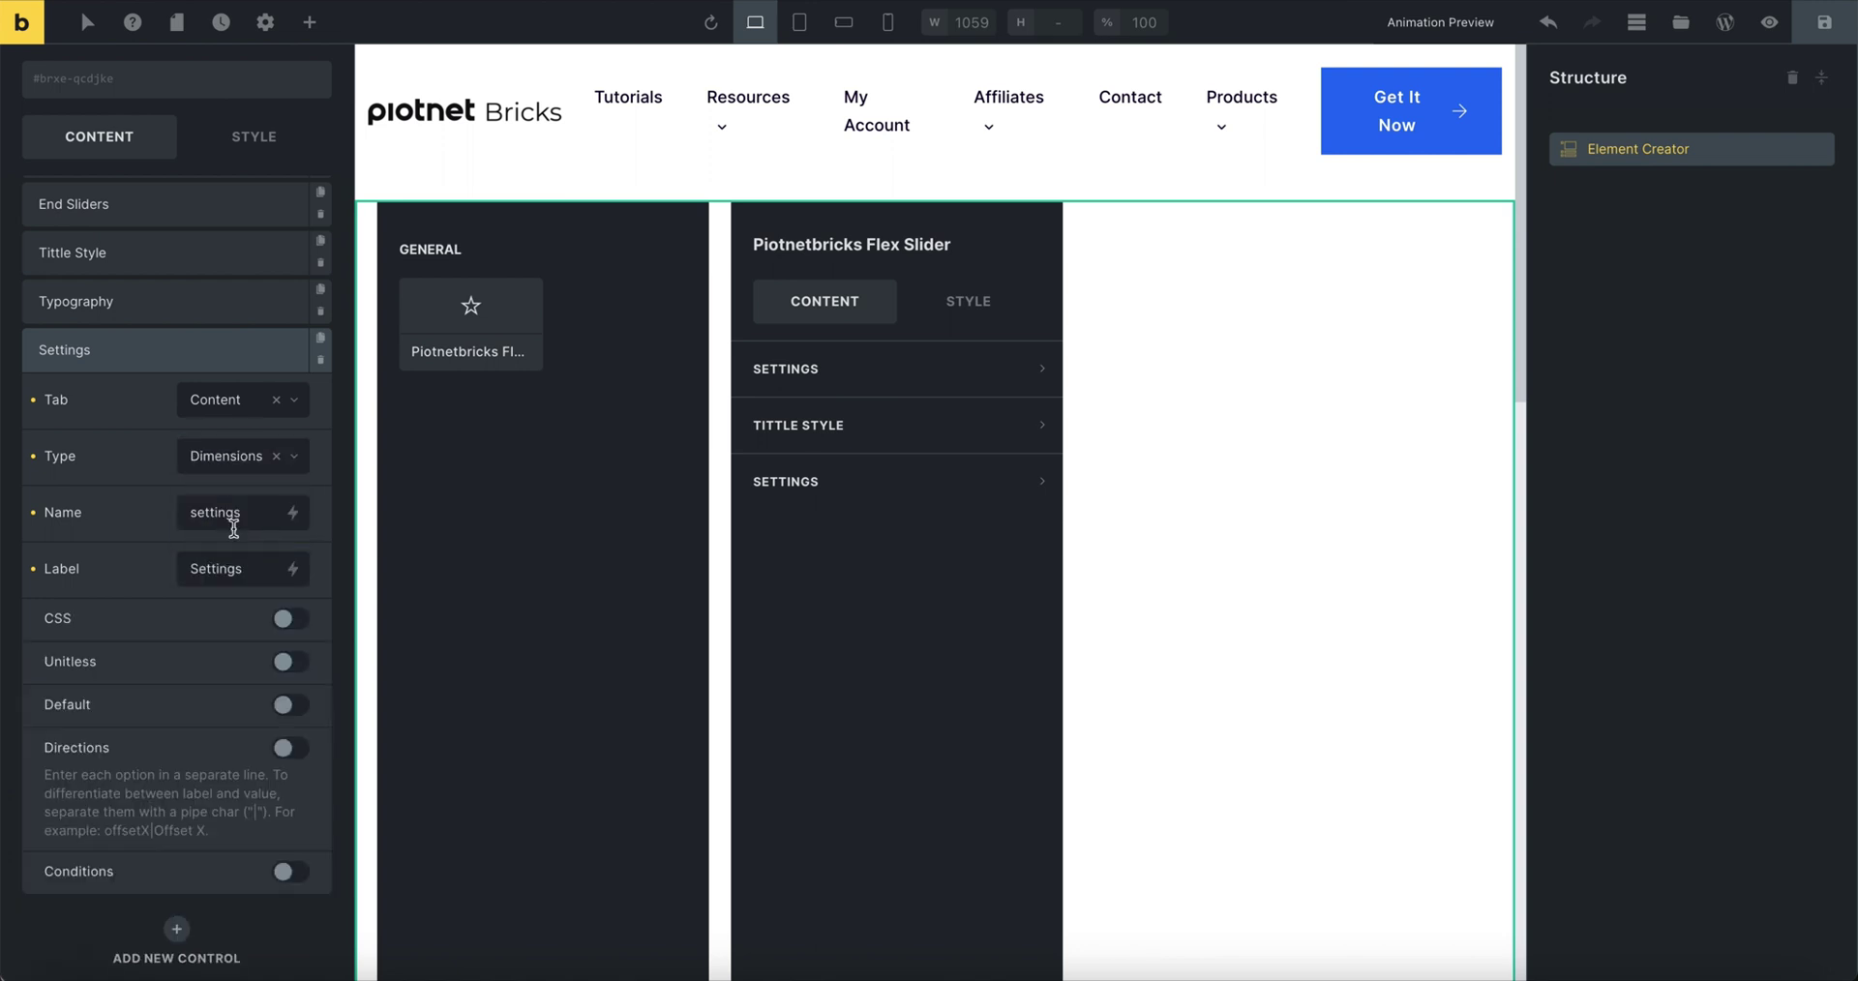
double_click(235, 526)
type("tit")
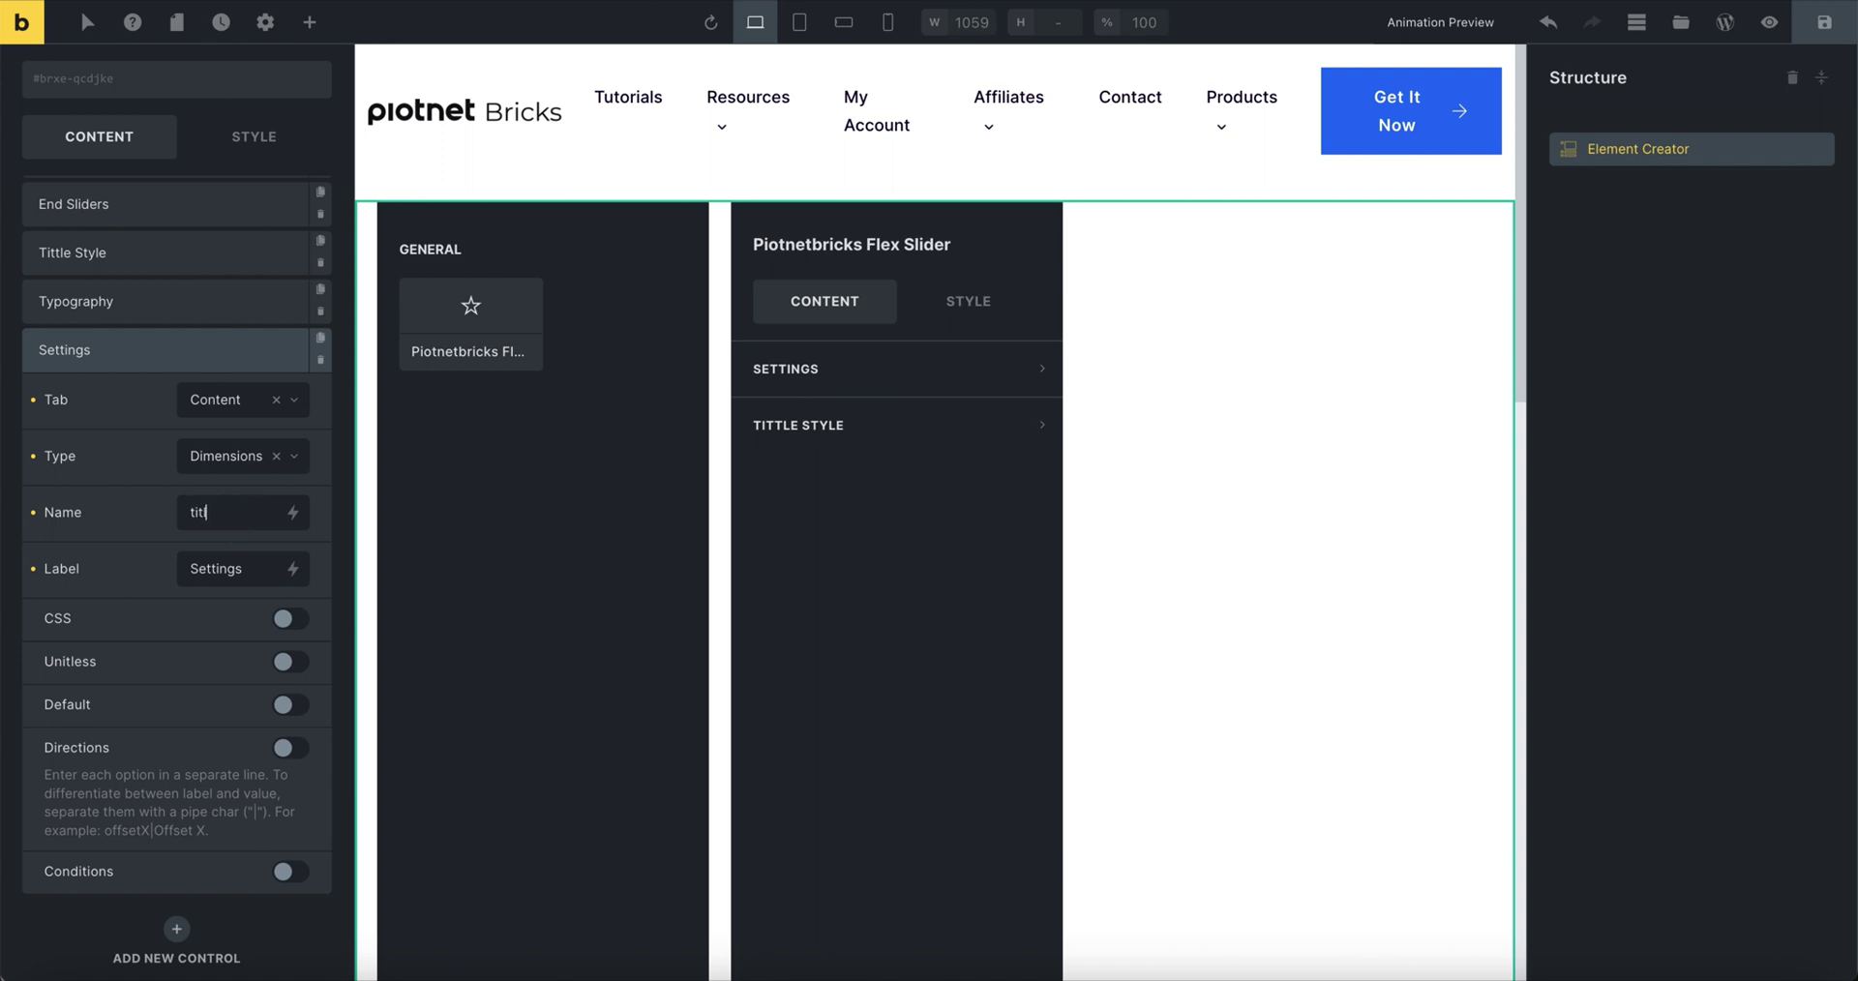
type("le_padding")
key("Tab")
type("Padding")
Step: Enable CSS for the Padding control with the property padding and the selector .piotnetbricks-fs__item-title
left_click(285, 619)
scroll(166, 654, "down", 1)
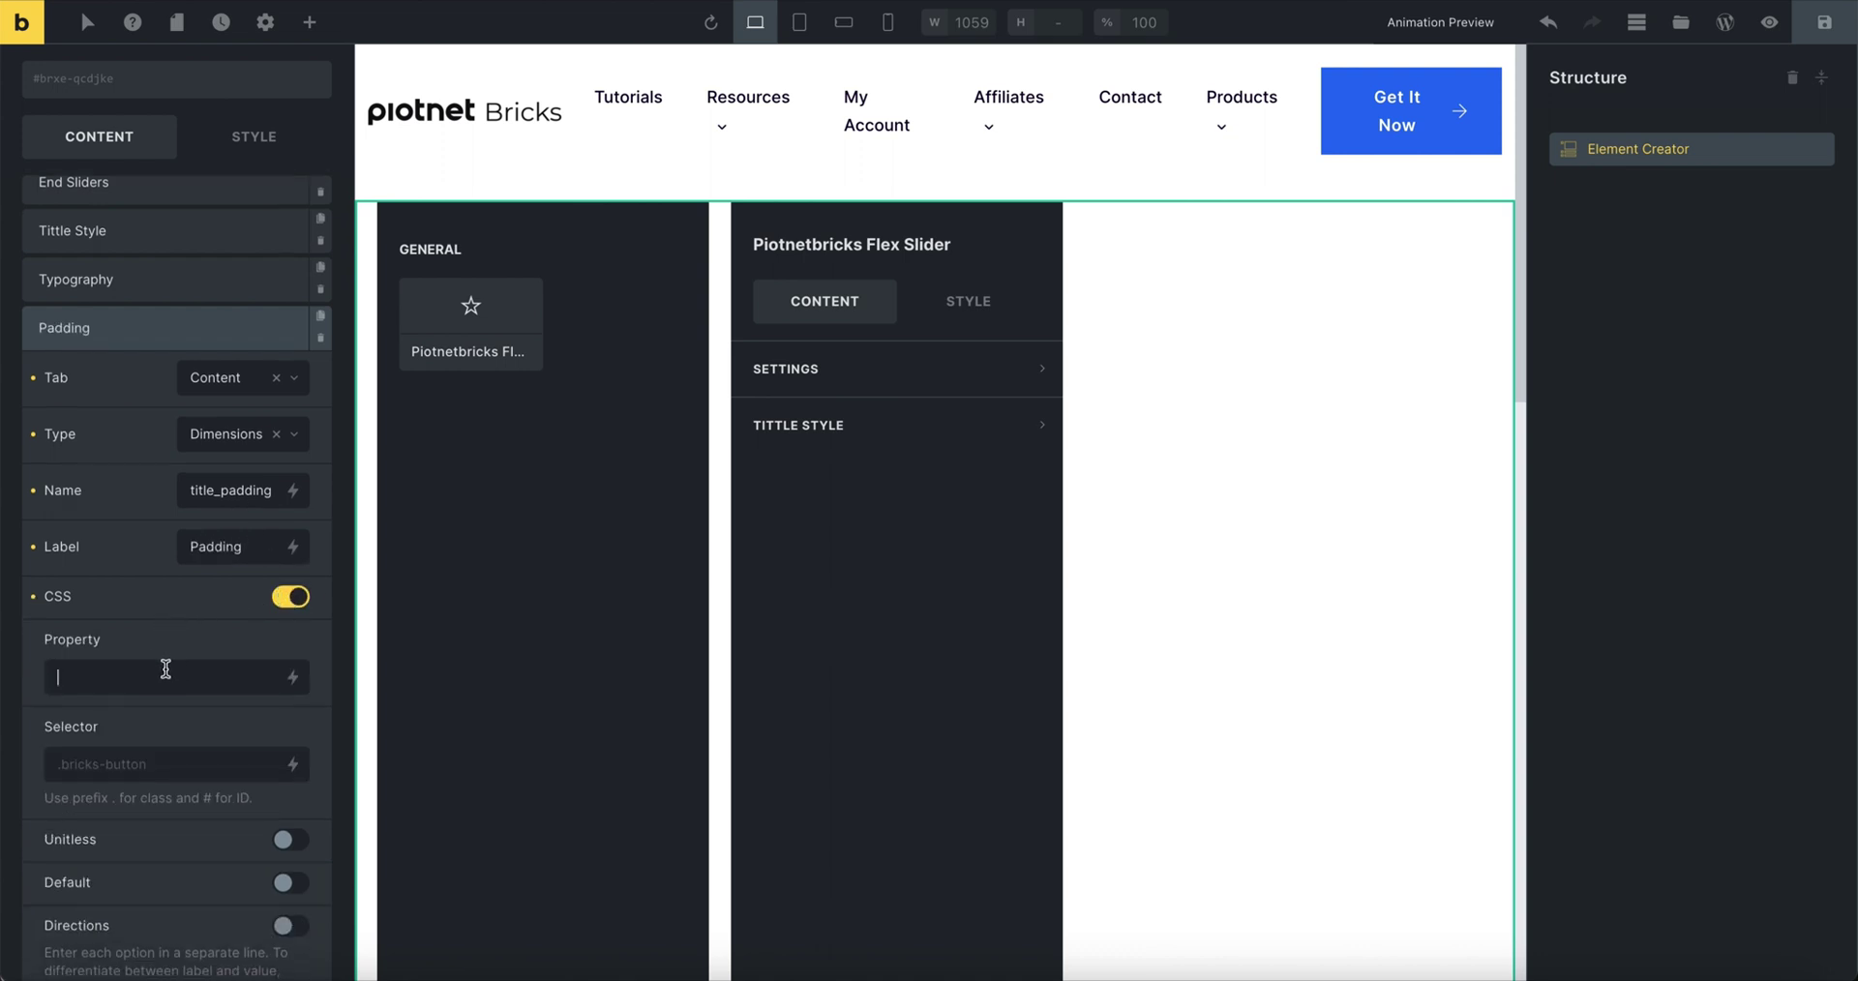
type("padding")
left_click(149, 764)
key("ctrl+v")
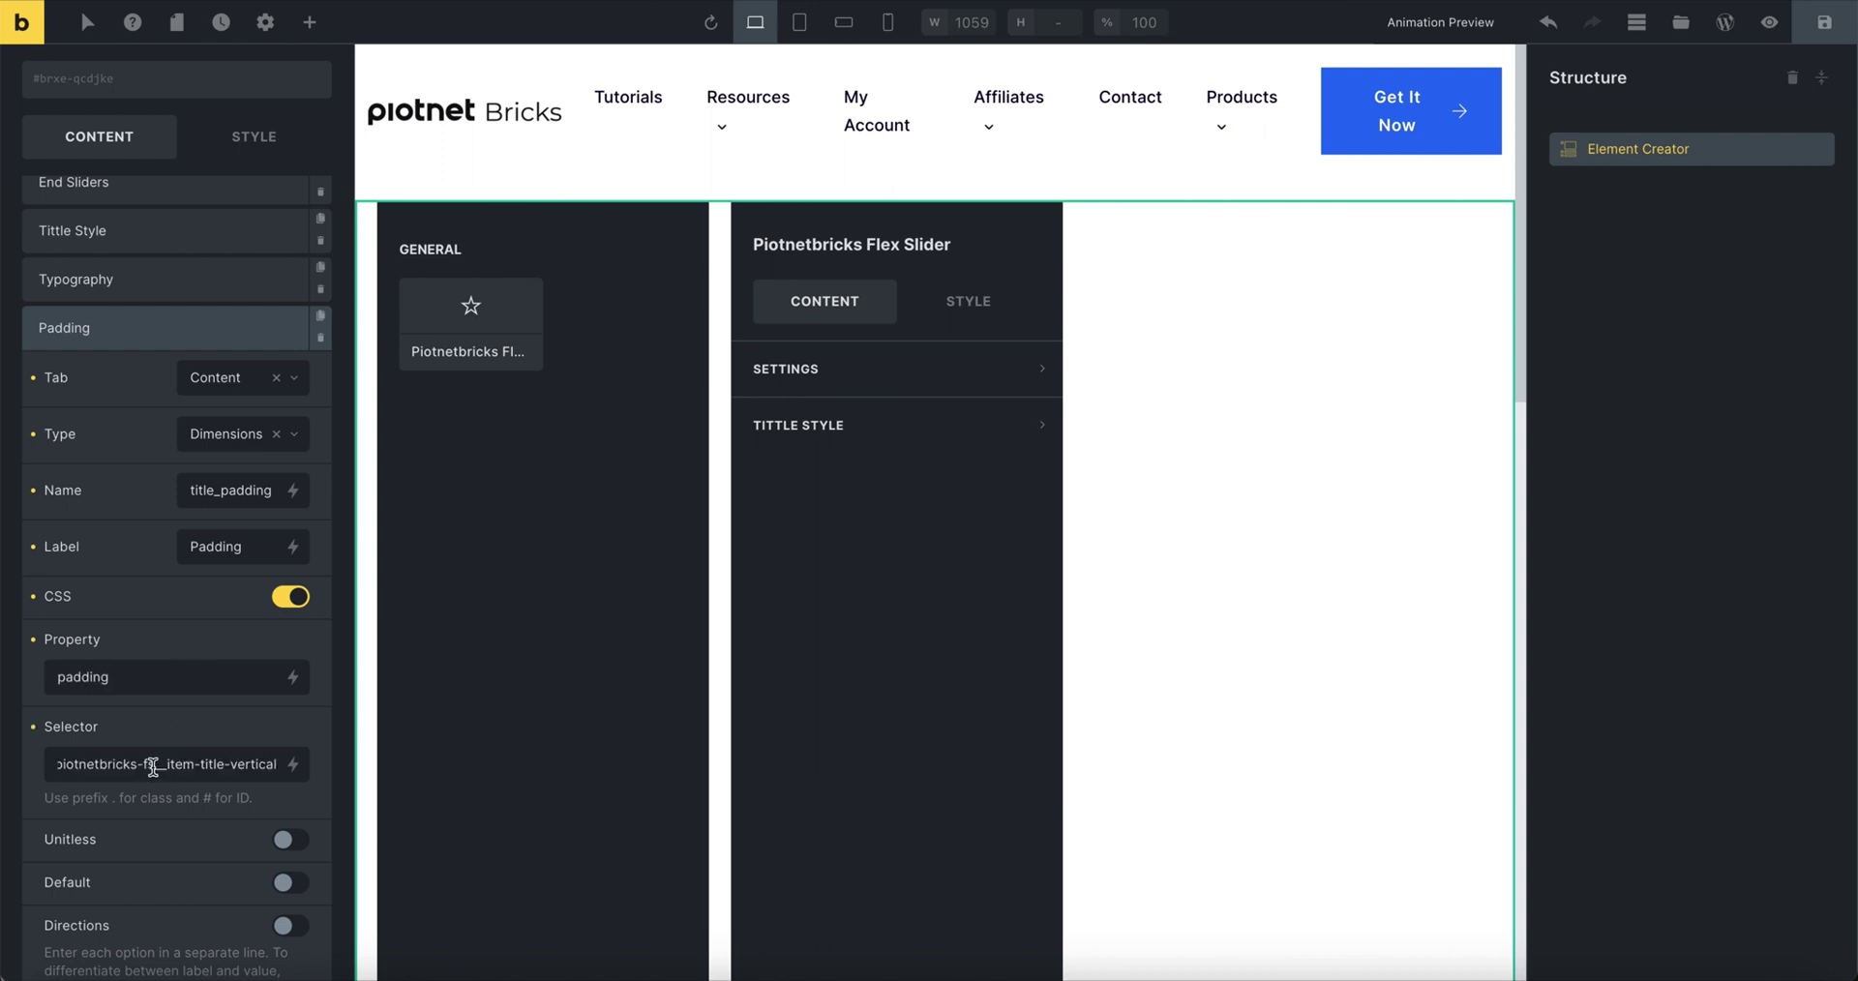
left_click_drag(221, 764, 309, 764)
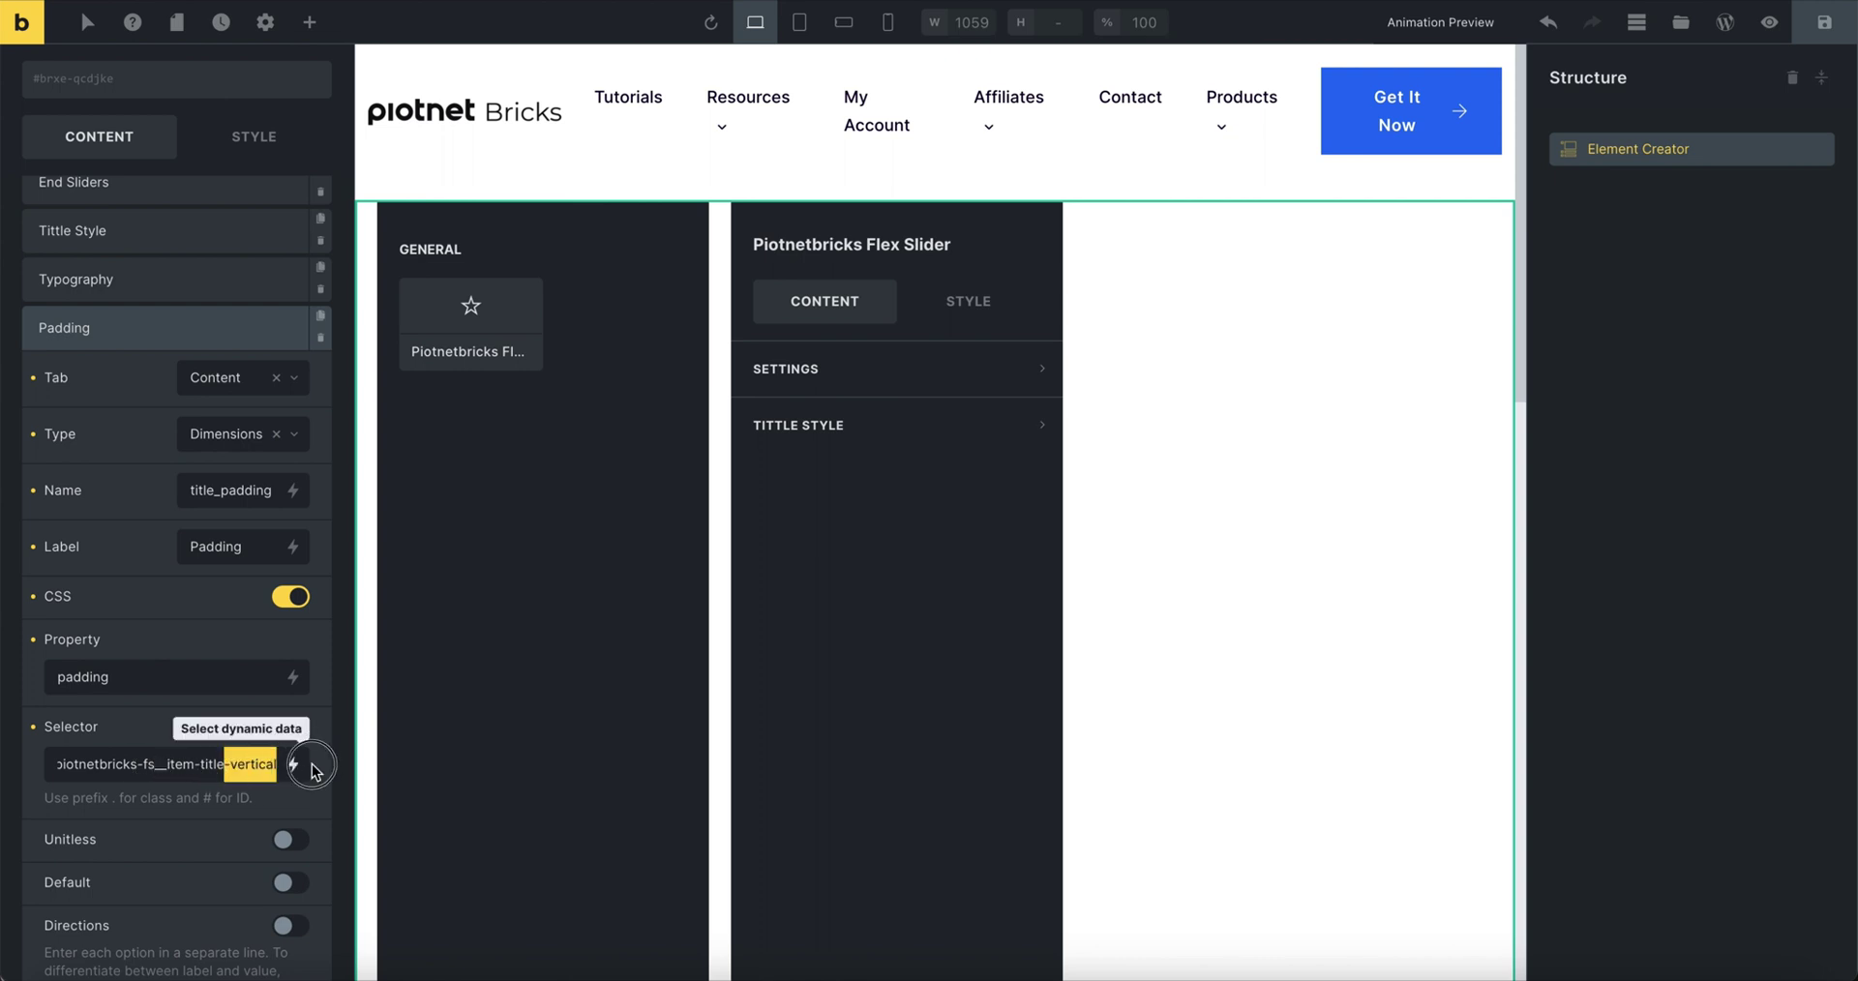
key("BackSpace")
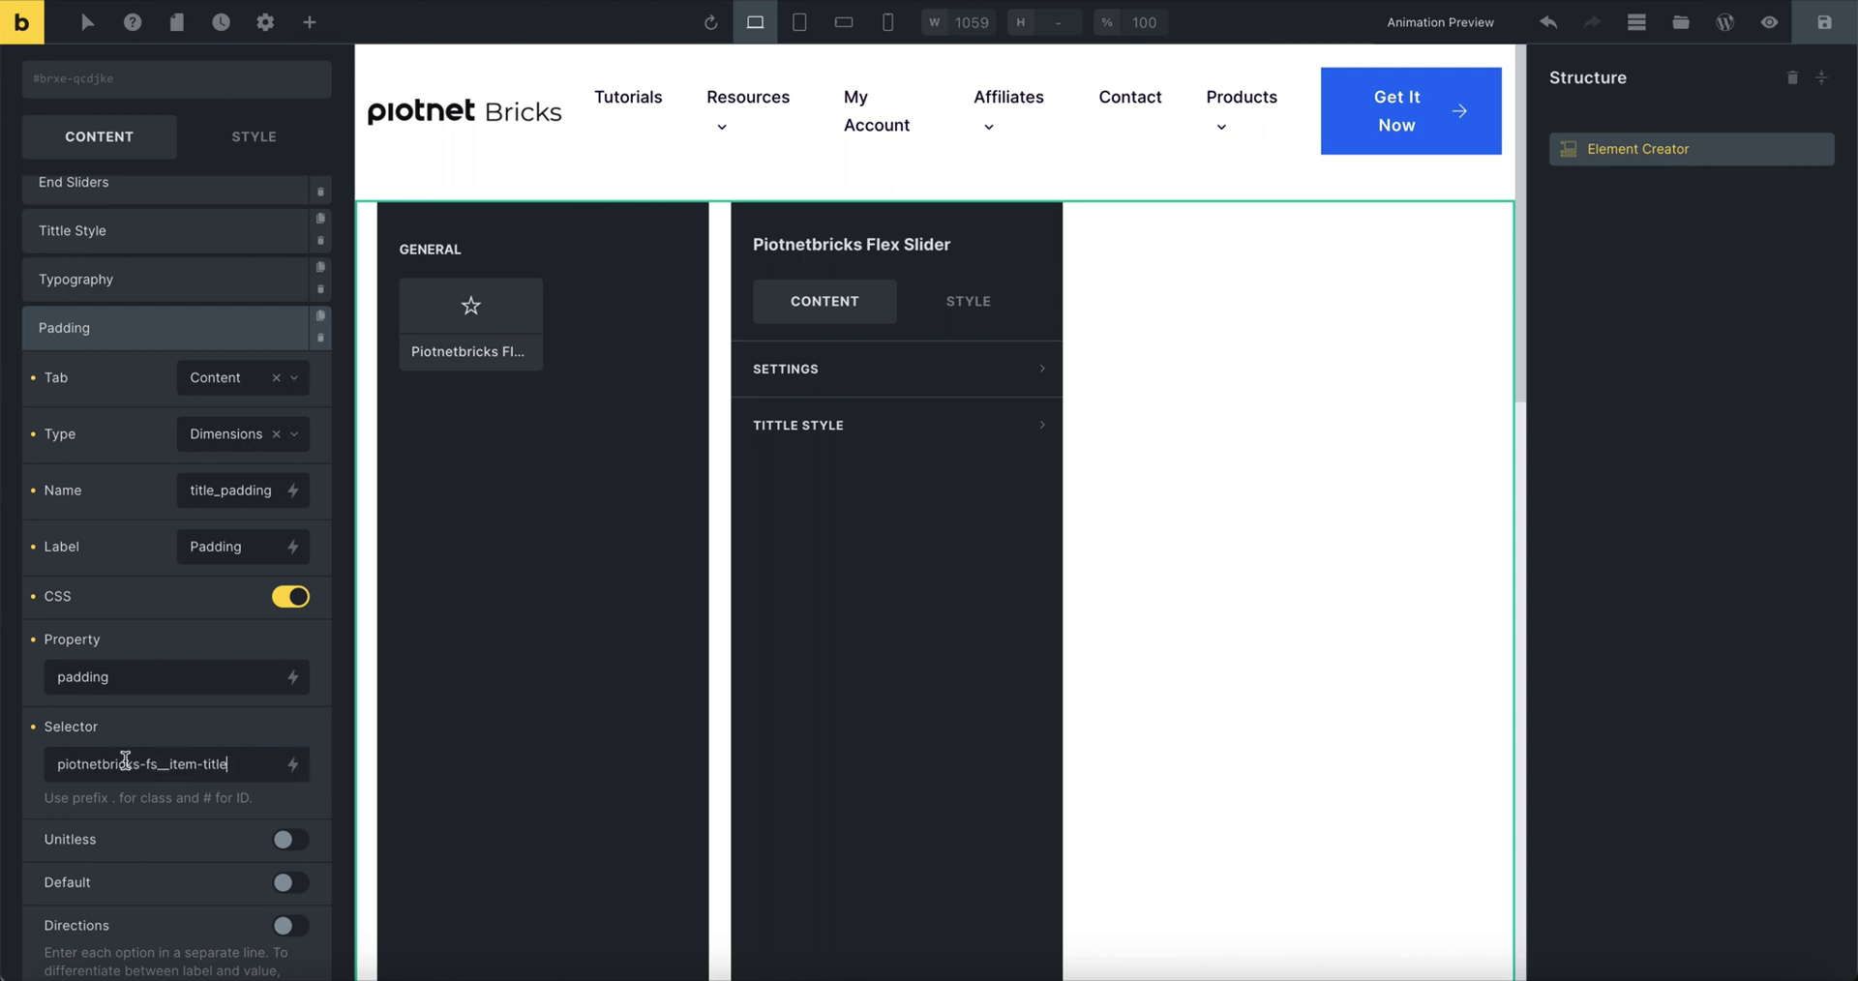
left_click(60, 765)
type(".")
left_click(158, 327)
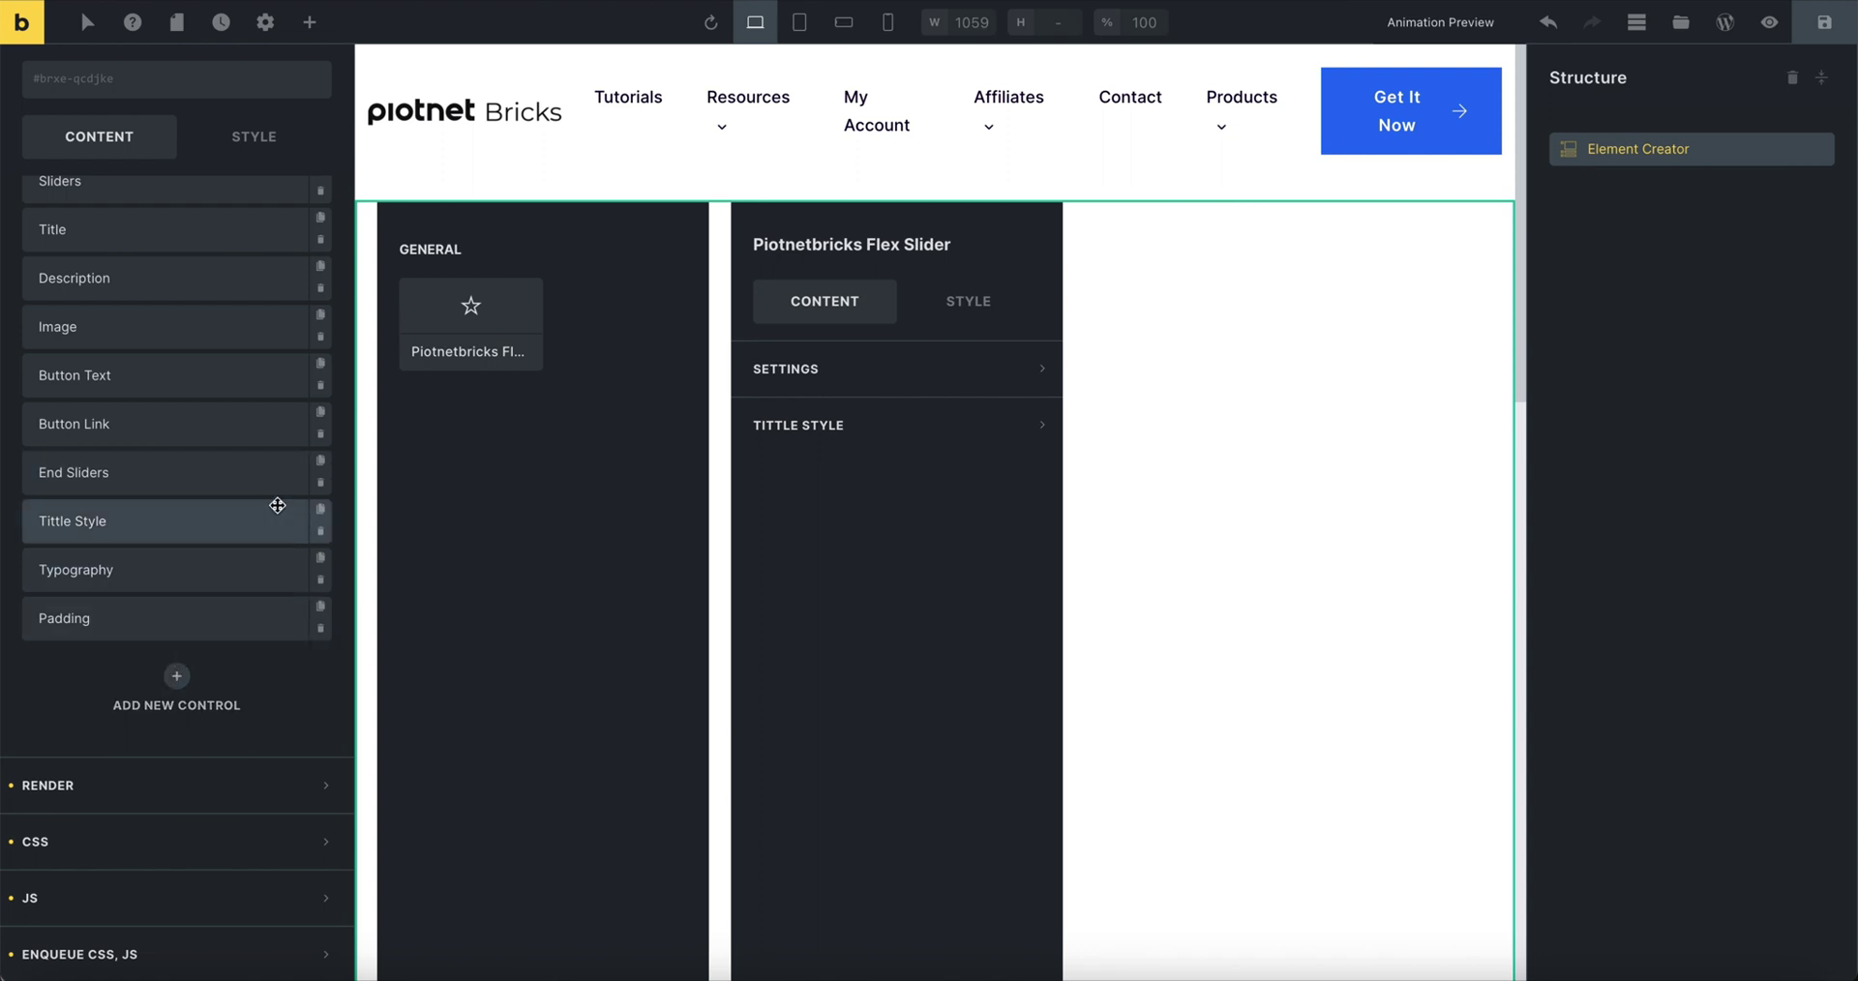
Step: Save the element and open the Tittle Style settings of the Flex Slider on the test page
left_click(1824, 22)
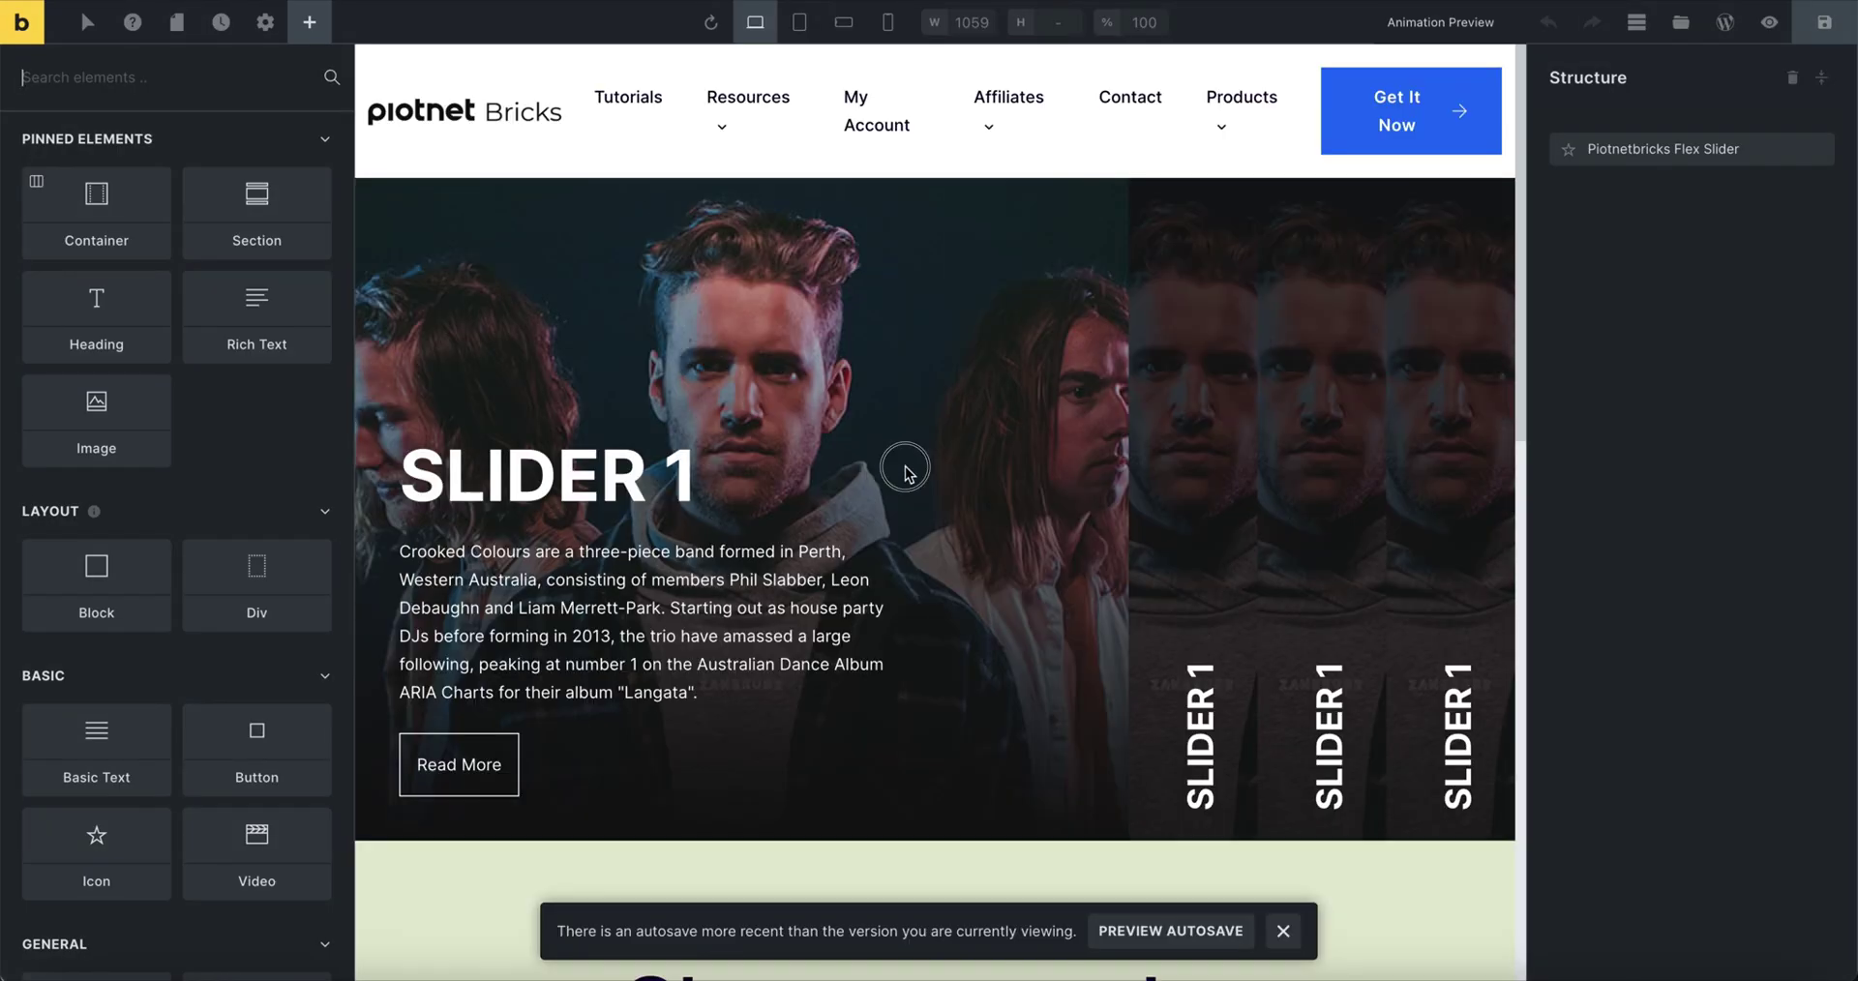
left_click(827, 457)
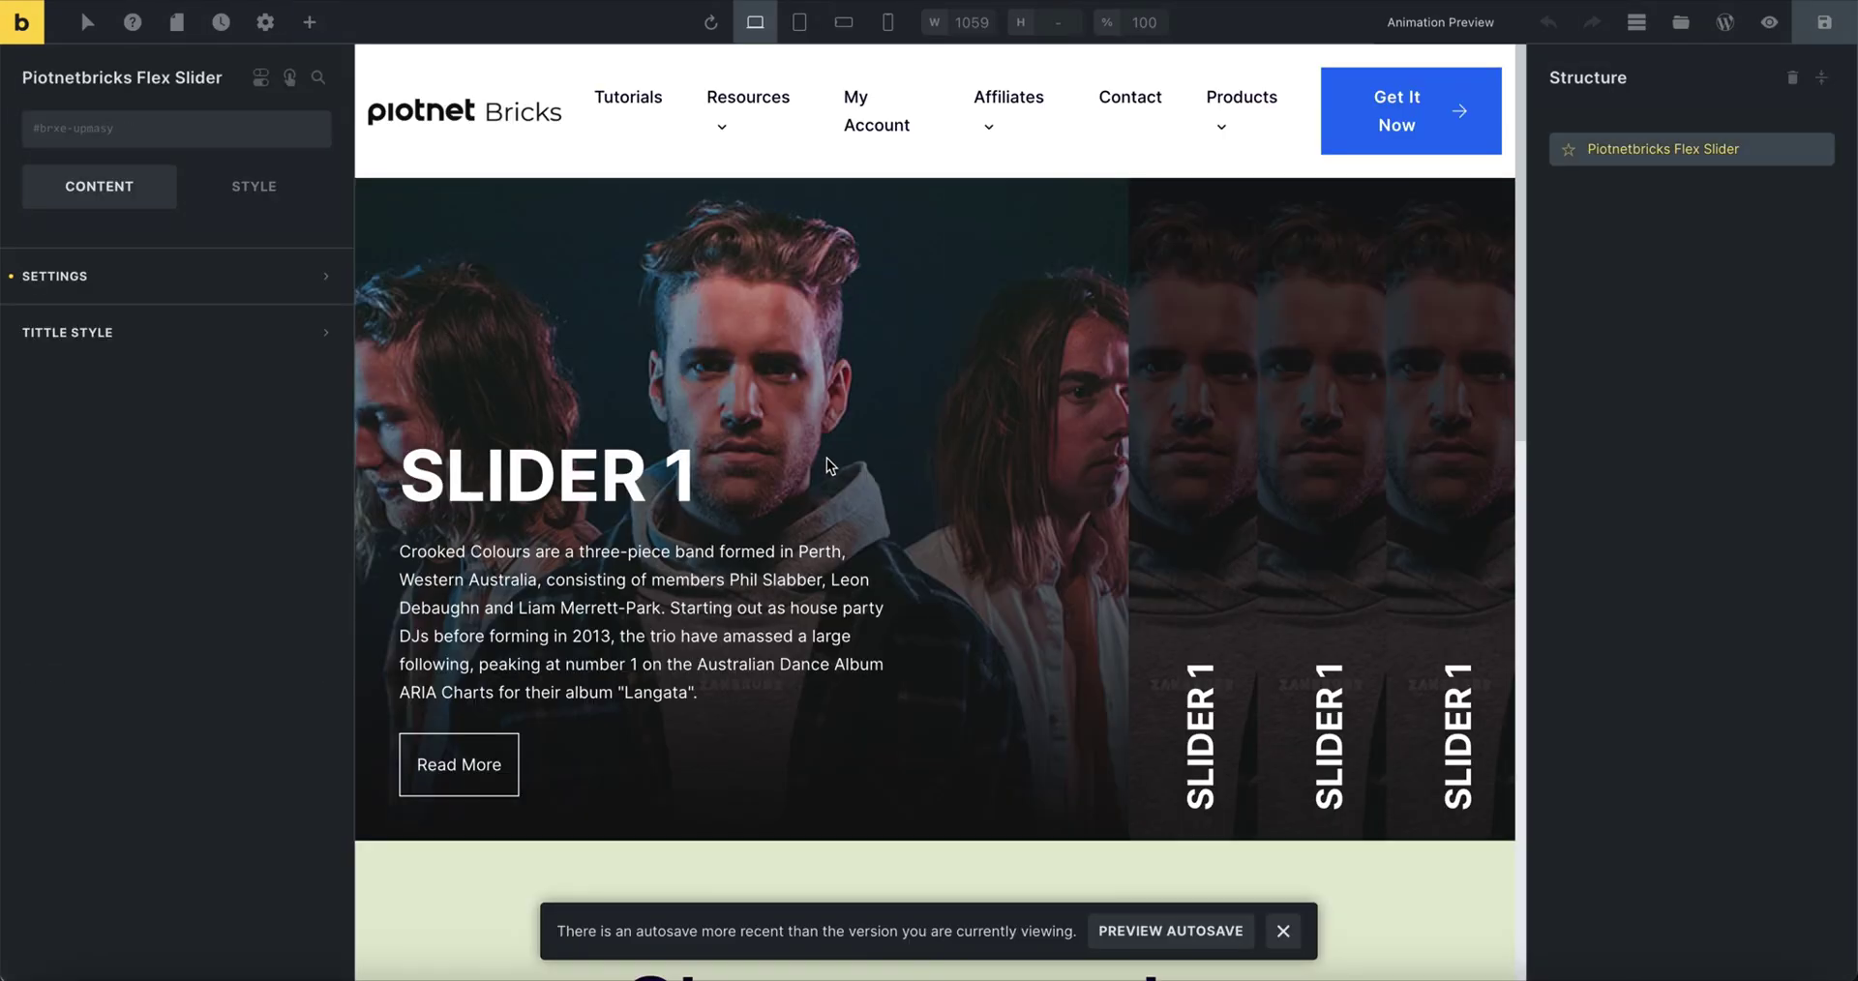
left_click(174, 345)
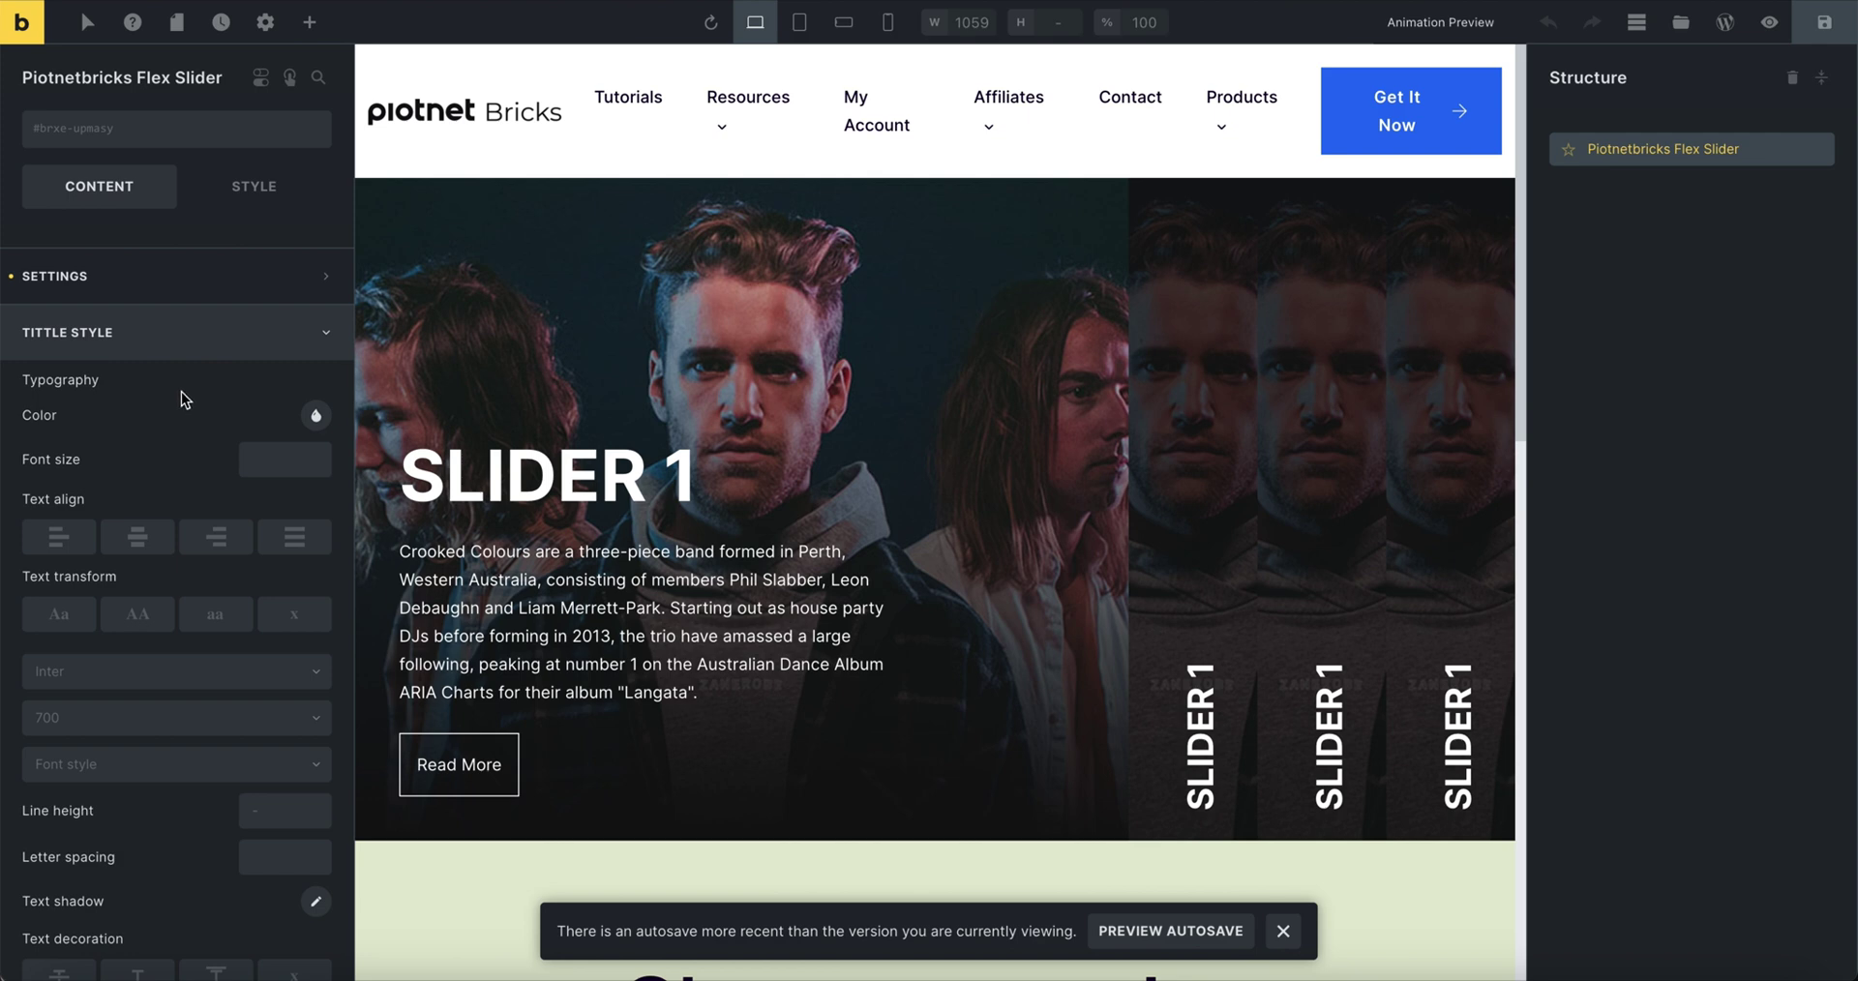
scroll(183, 393, "down", 3)
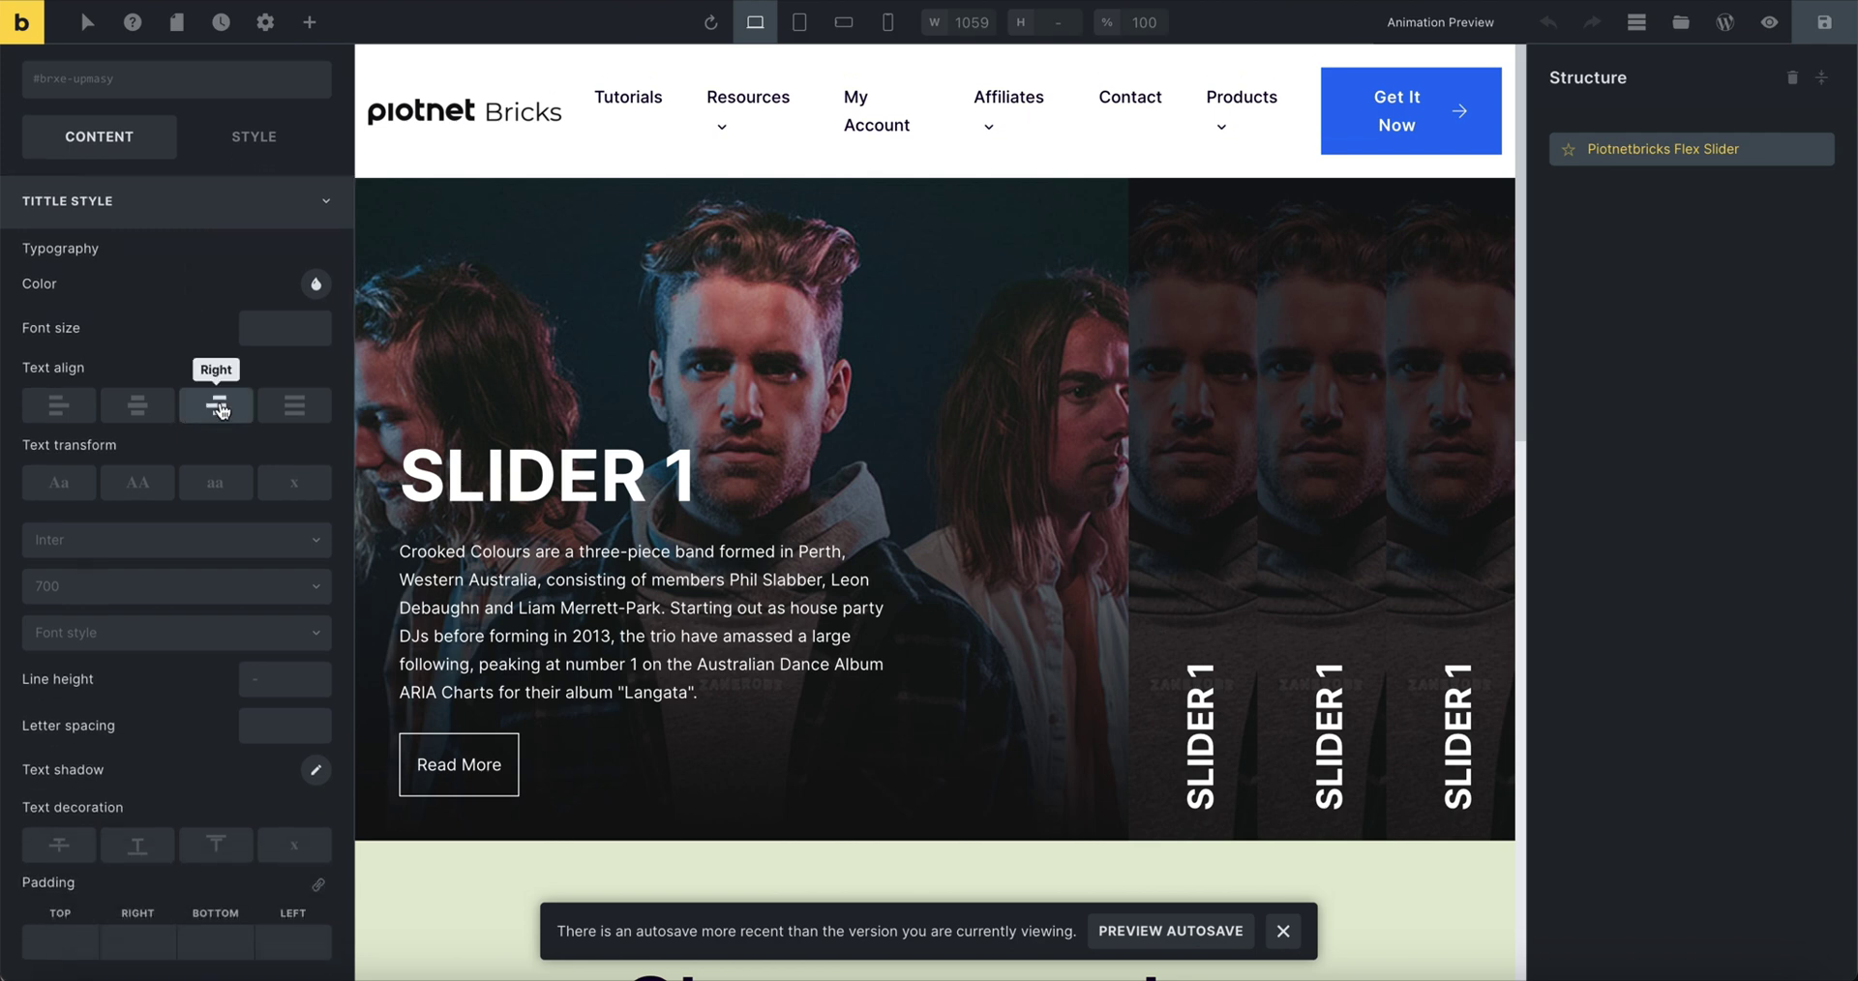
Step: Try red #f44336 as the Flex Slider's title color and check it on another slide
left_click(315, 283)
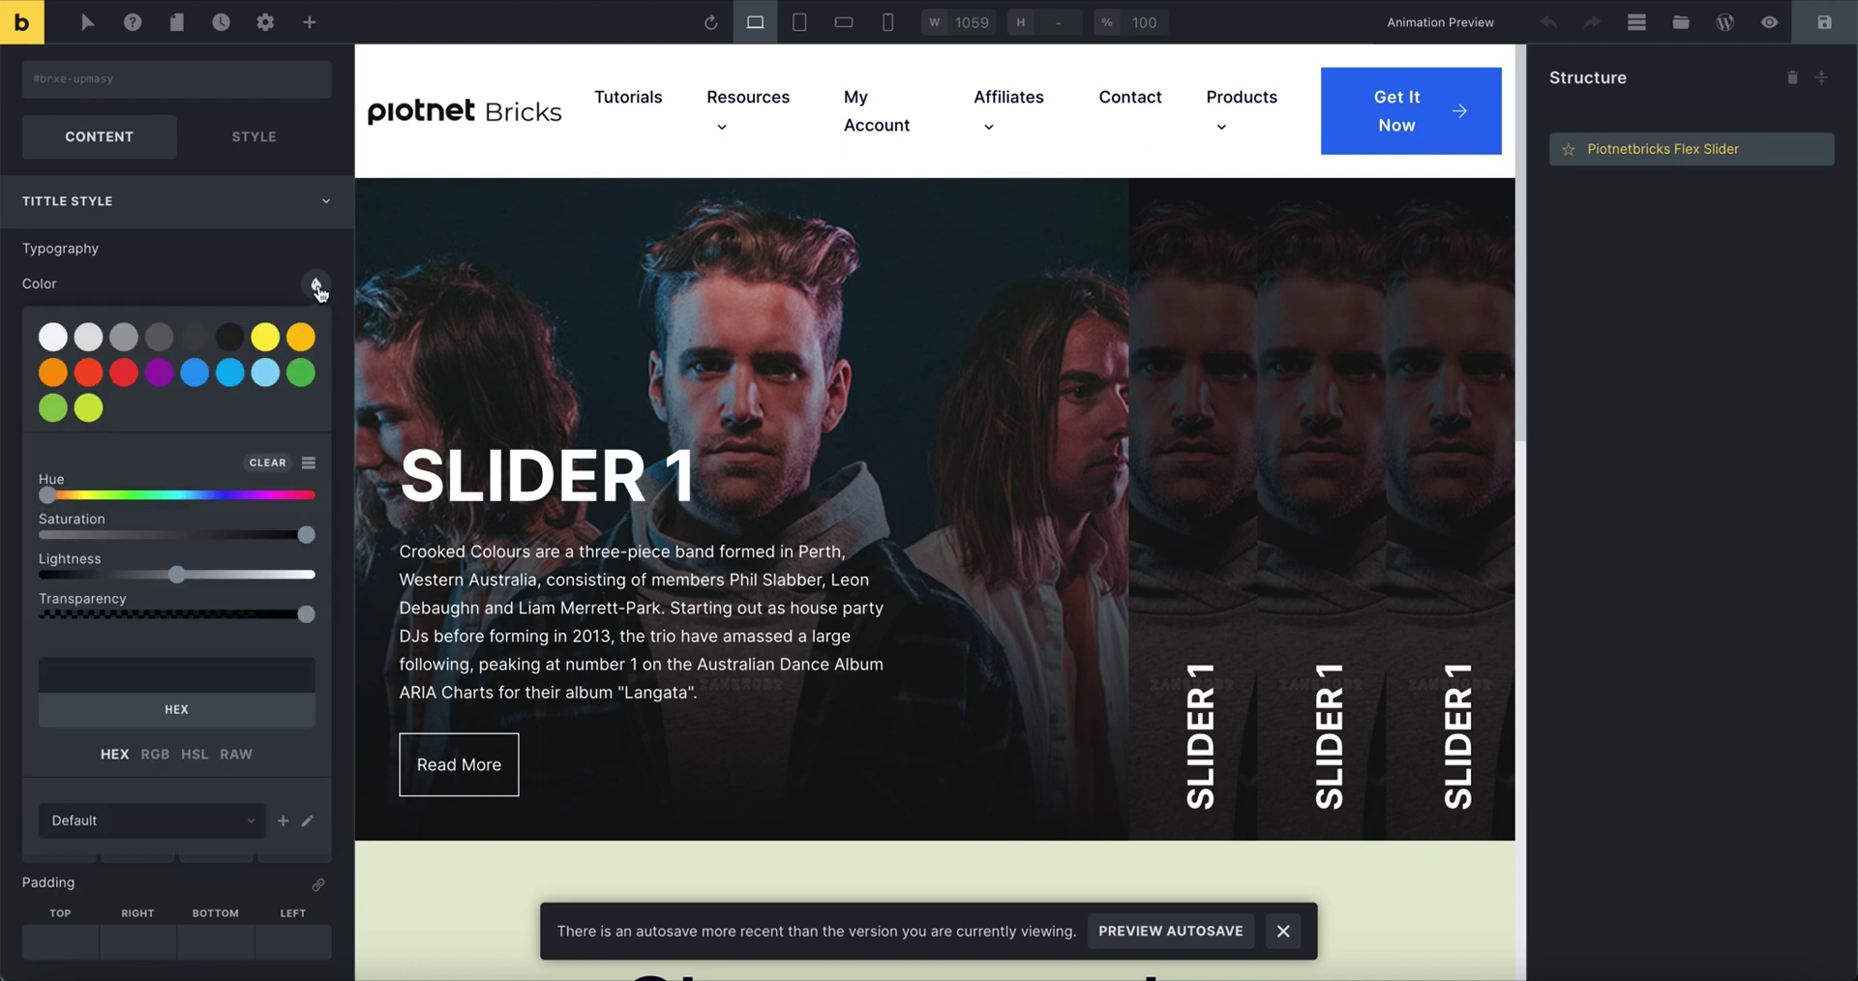
left_click(124, 373)
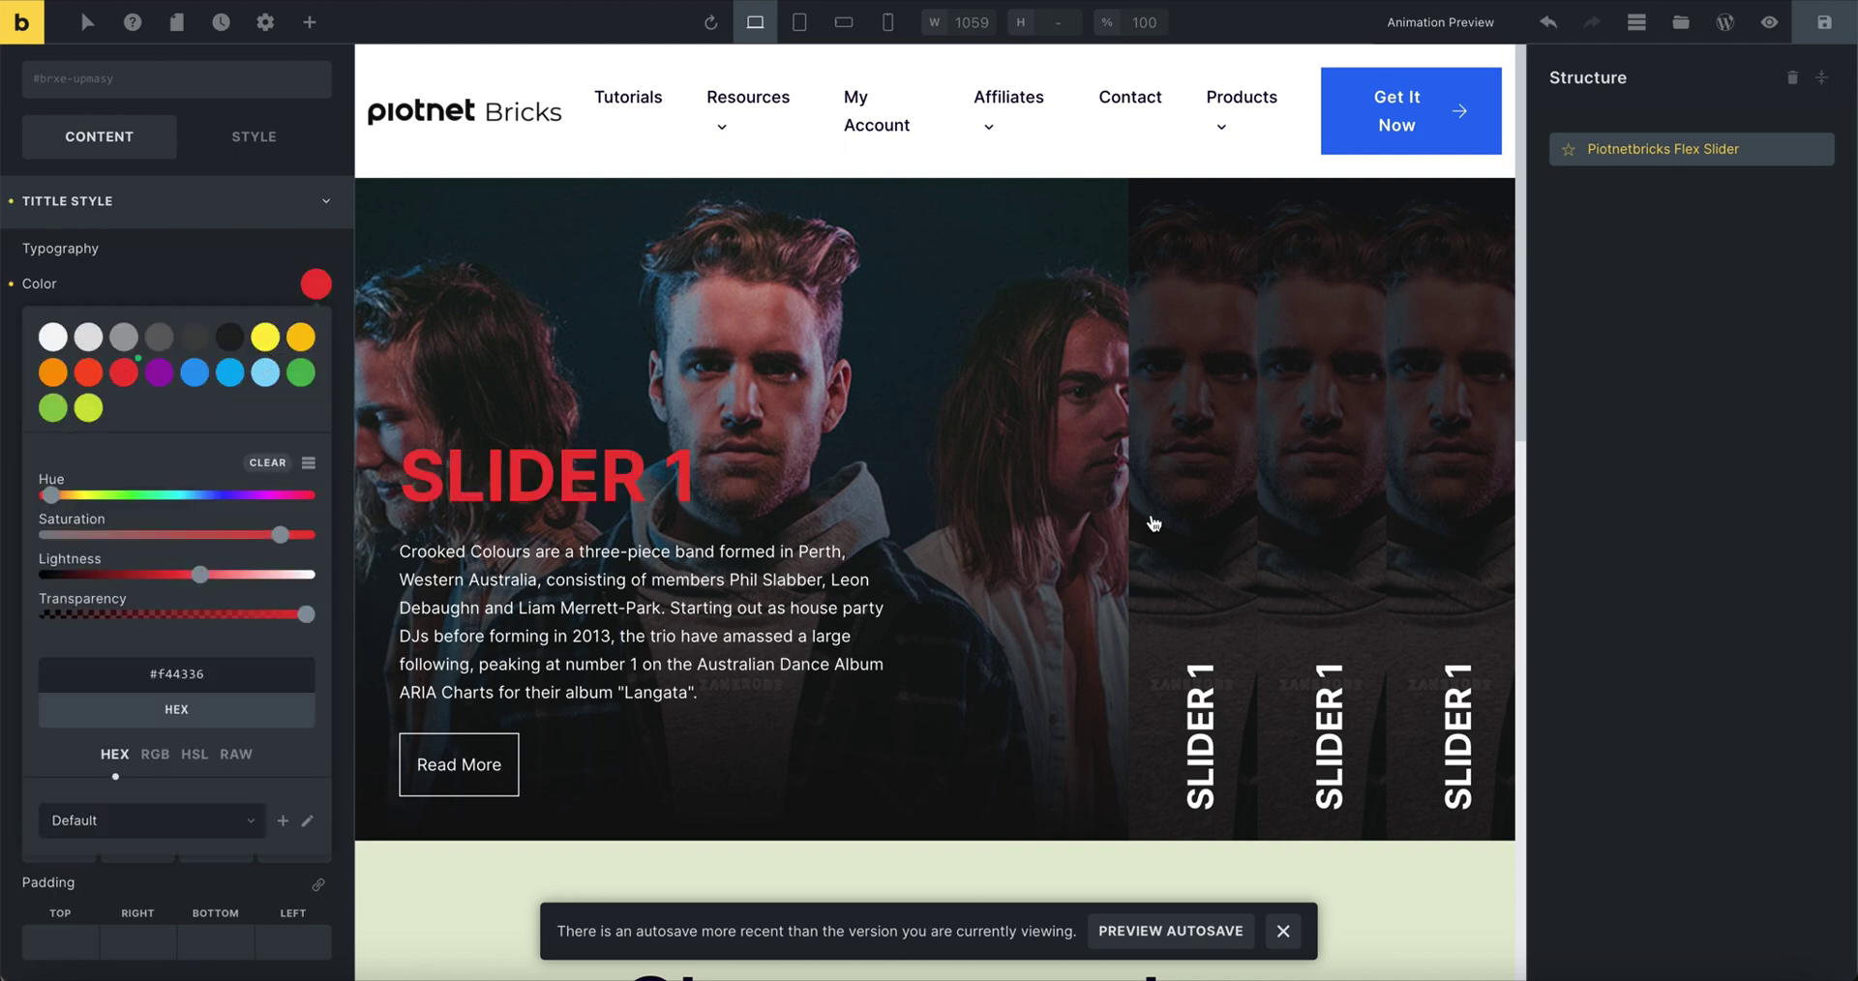
mouse_move(1152, 515)
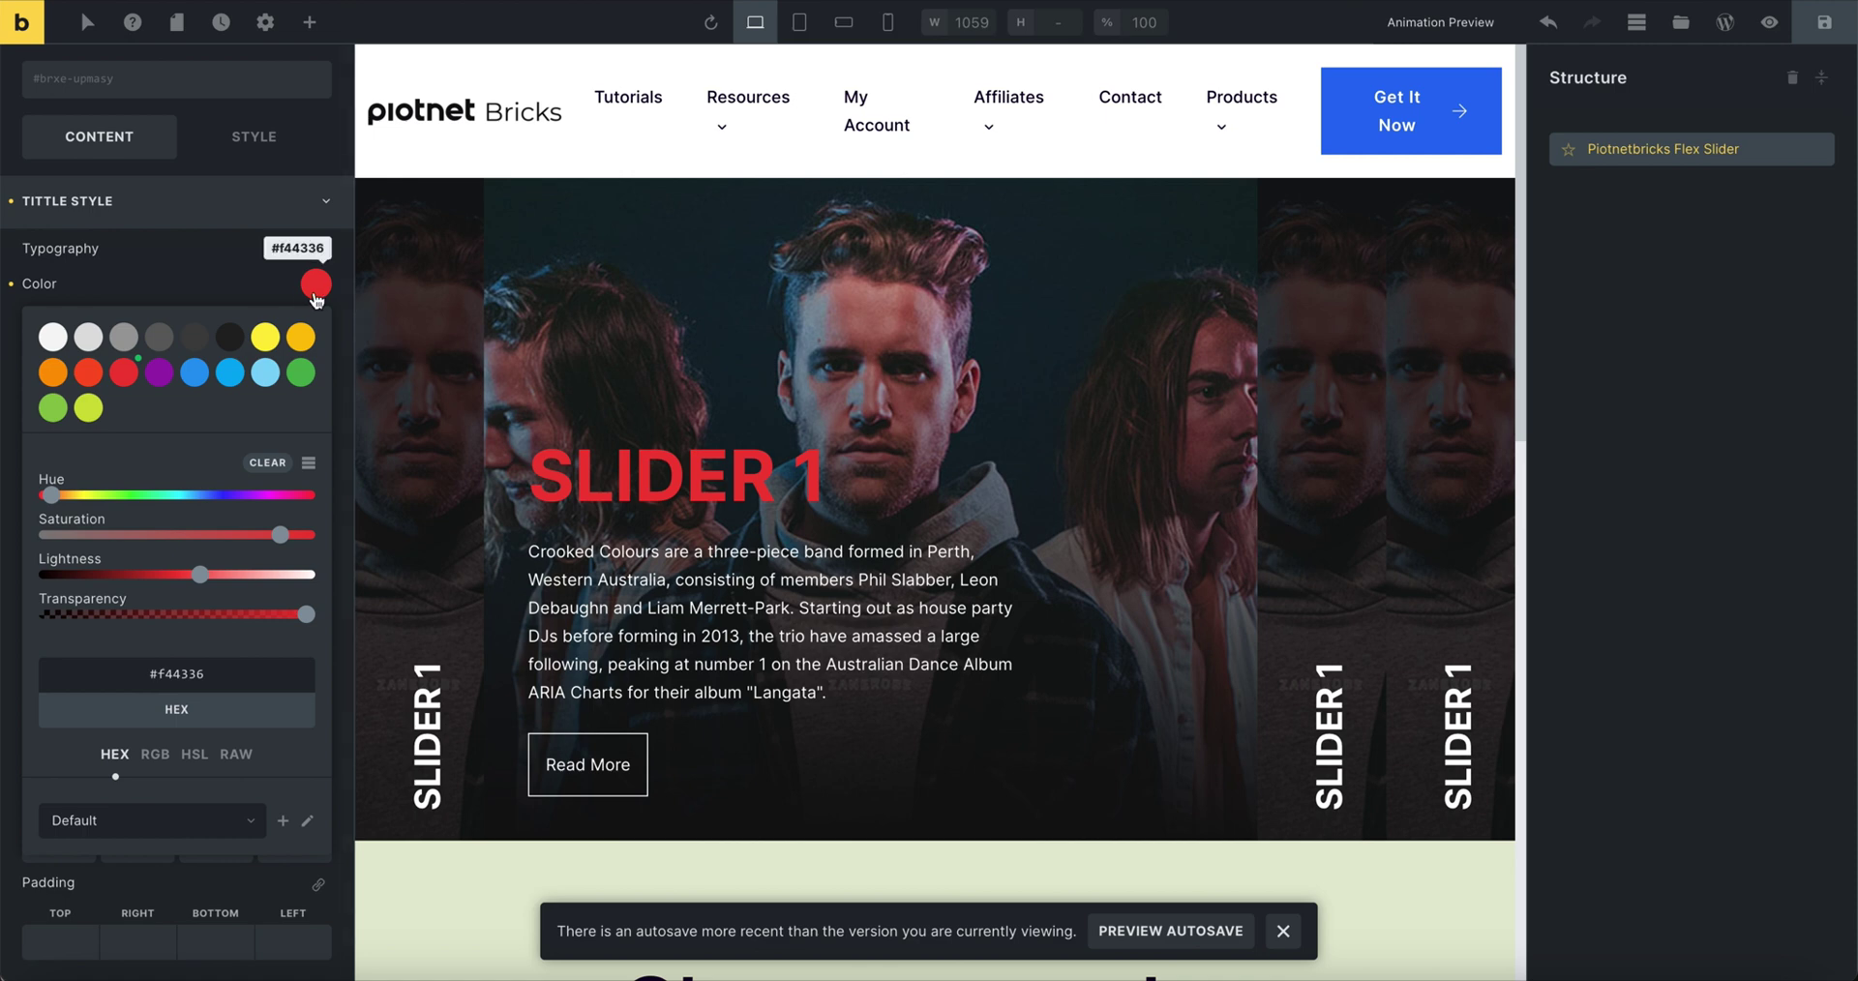
Step: Set the Flex Slider's title color to the off-white #f5f5f5 and its font size to 20
left_click(54, 337)
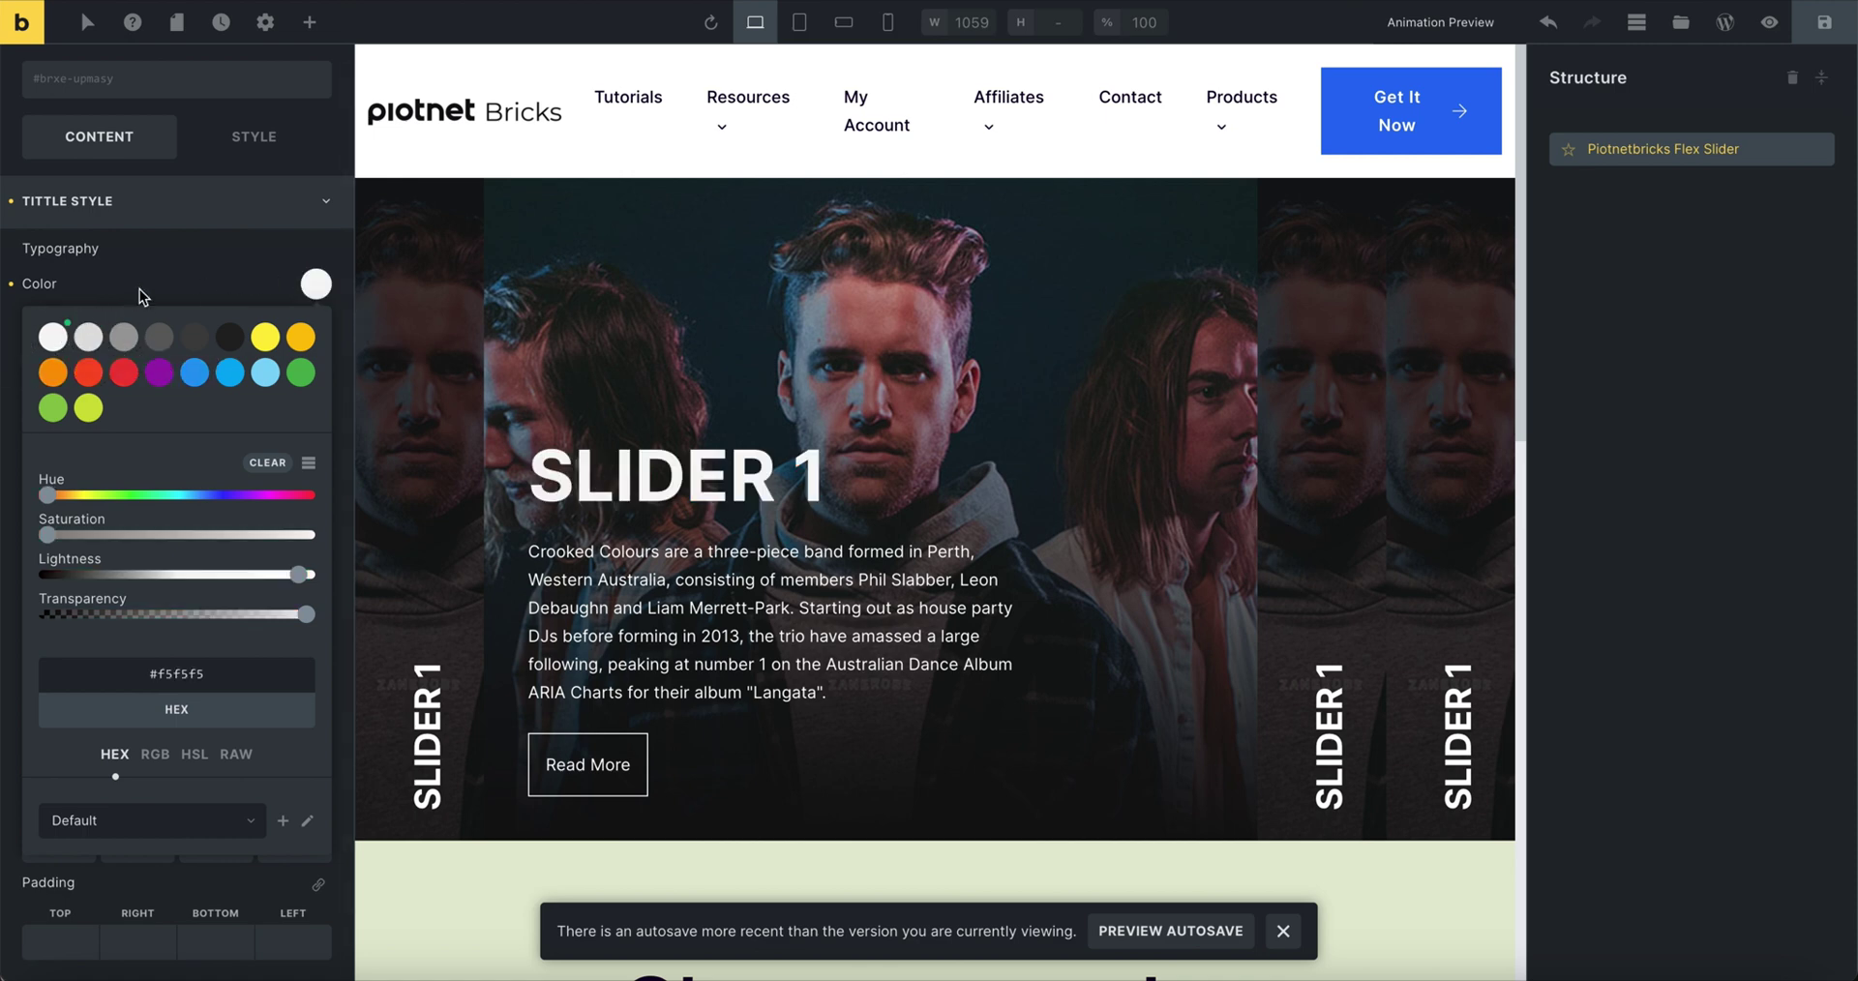
left_click(145, 293)
left_click(266, 334)
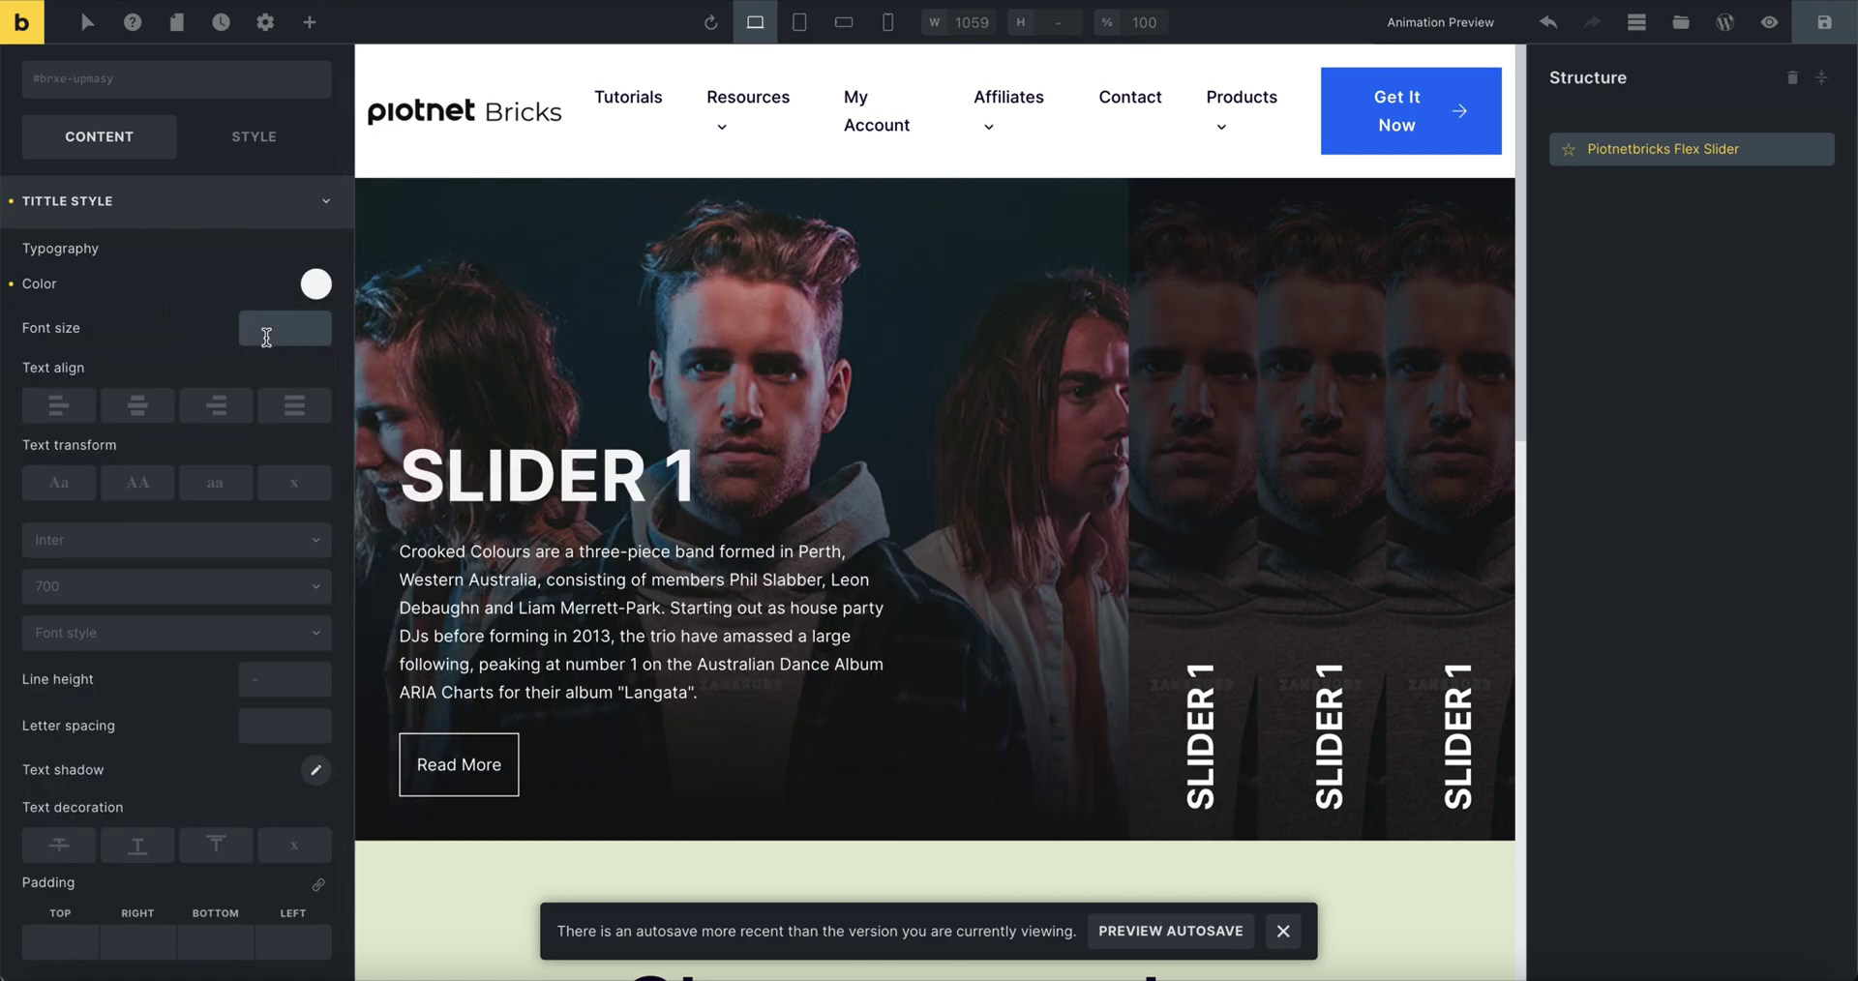
type("20")
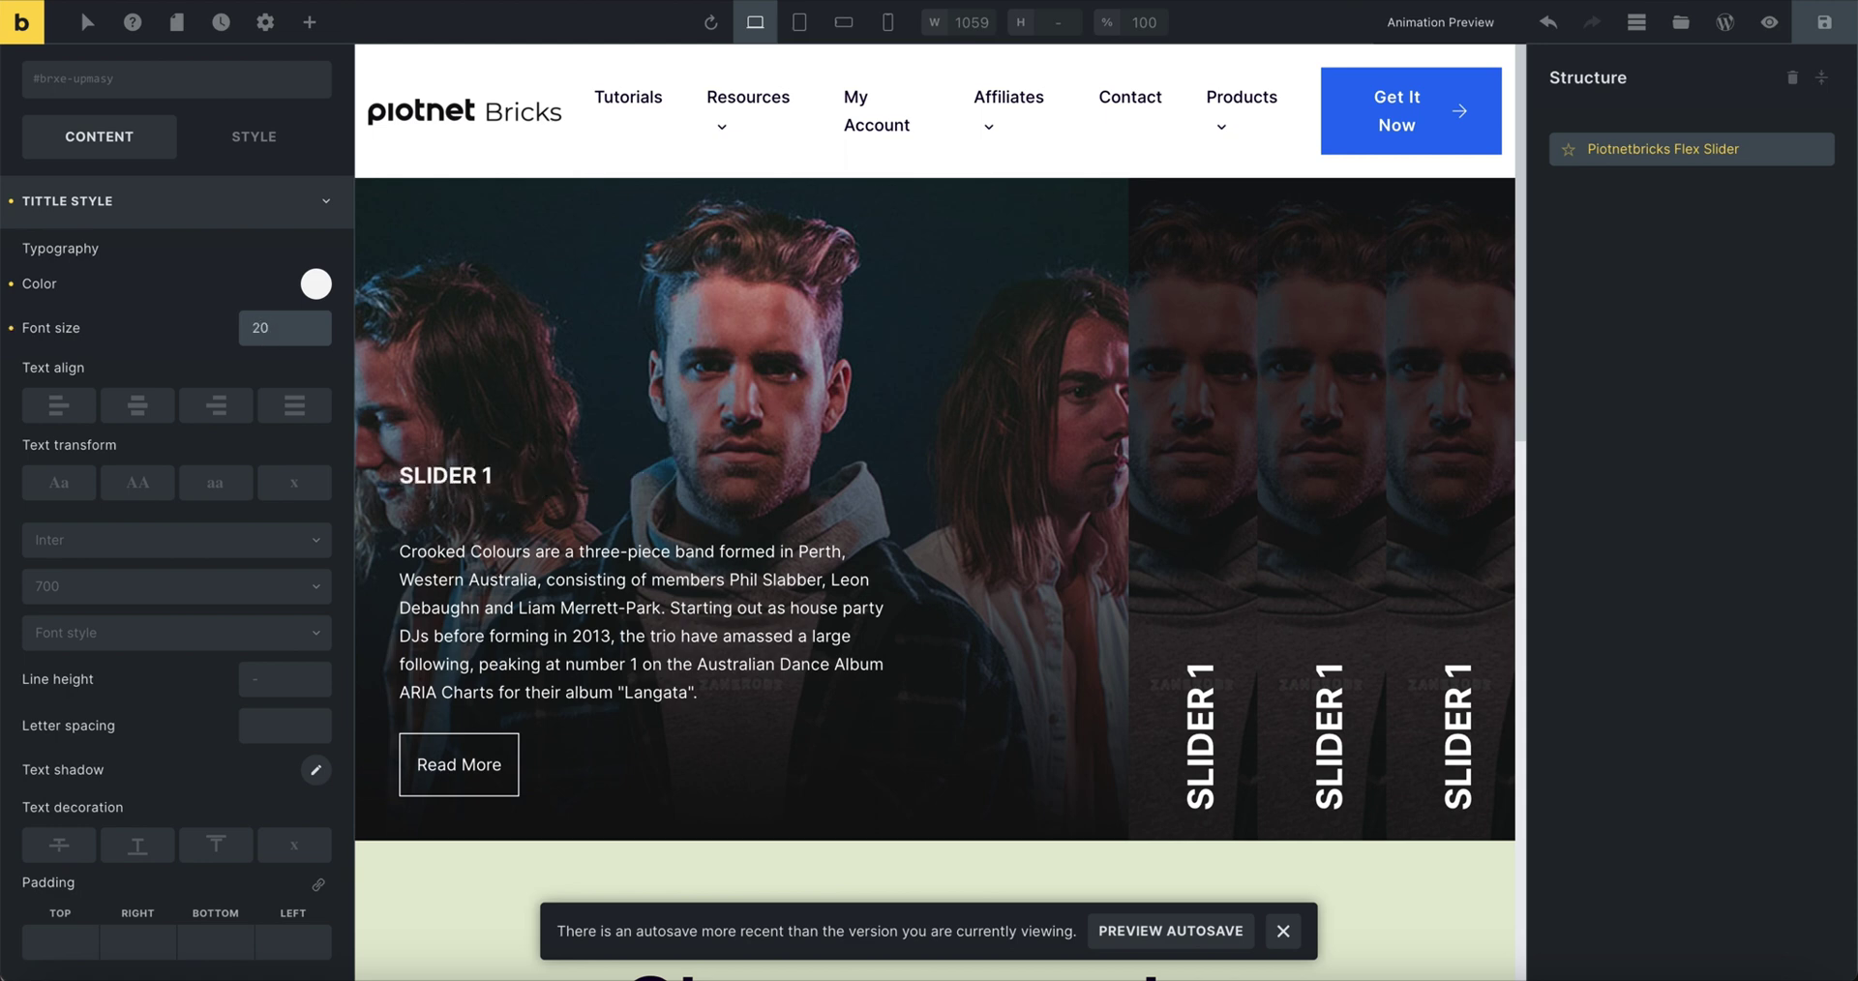
Step: Clear the Flex Slider title's font size, try right and justified text alignment, and align the title left
key("BackSpace")
key("BackSpace")
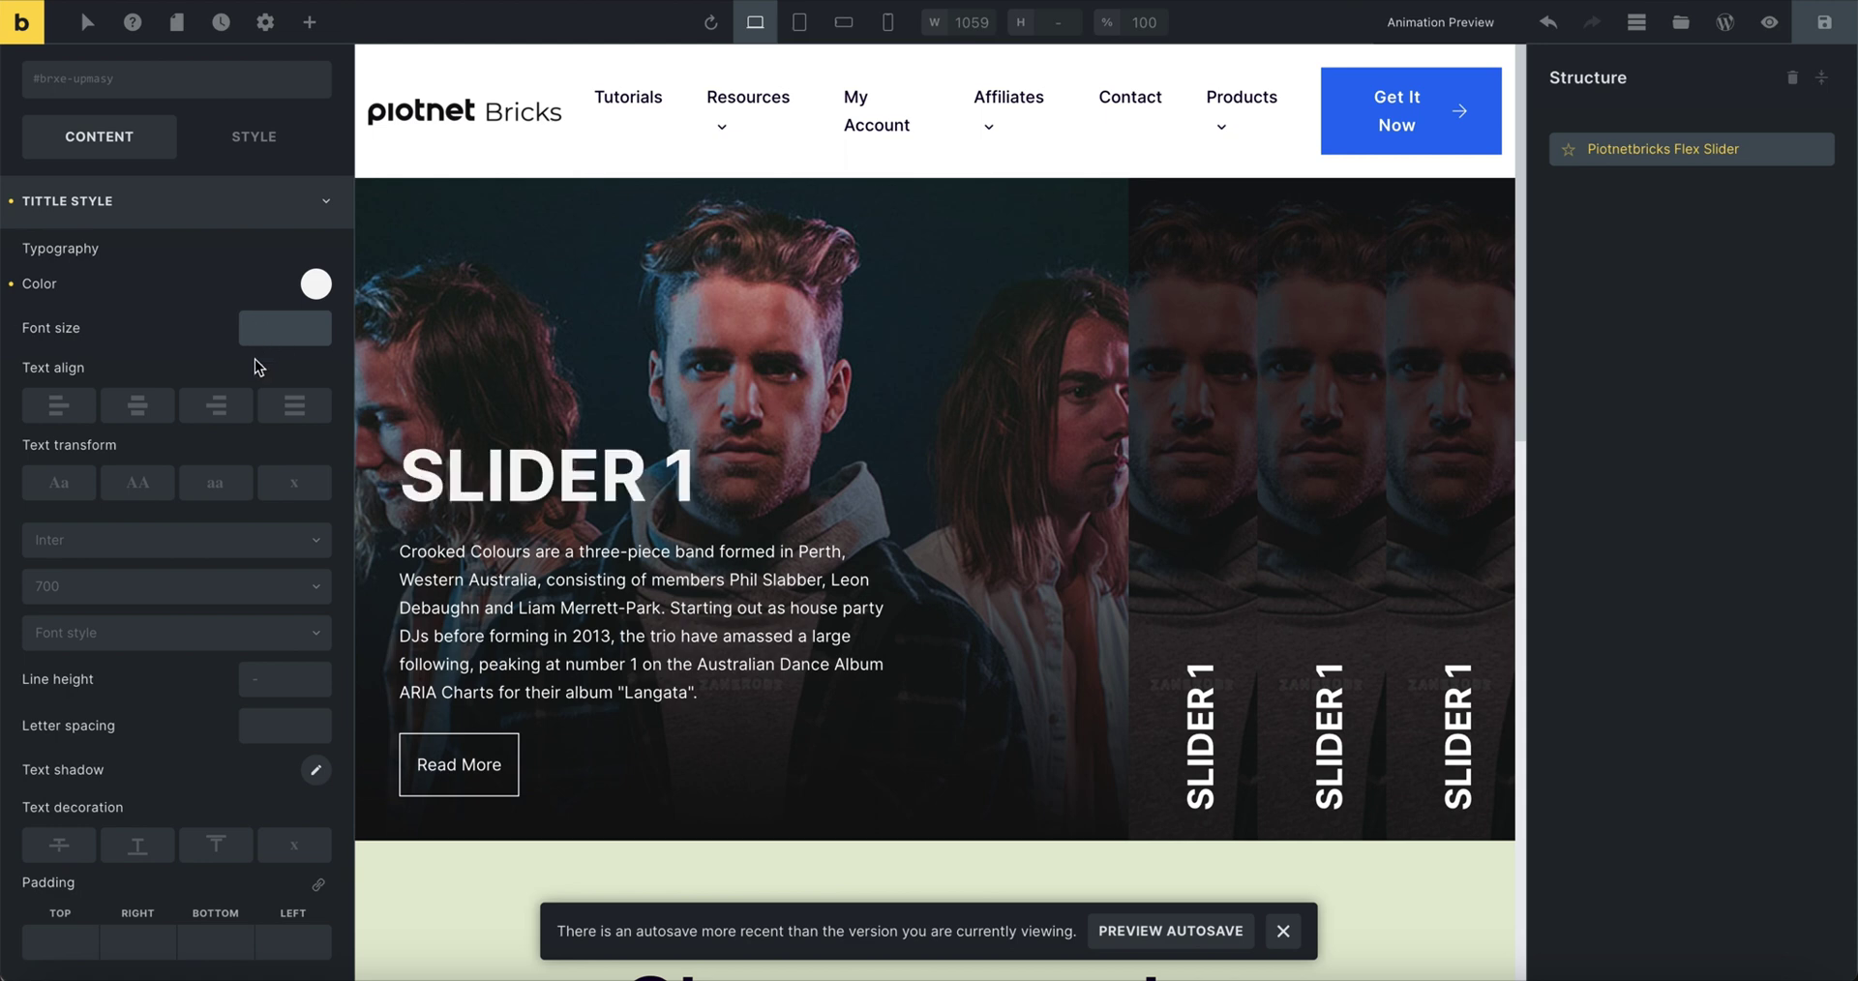
left_click(213, 405)
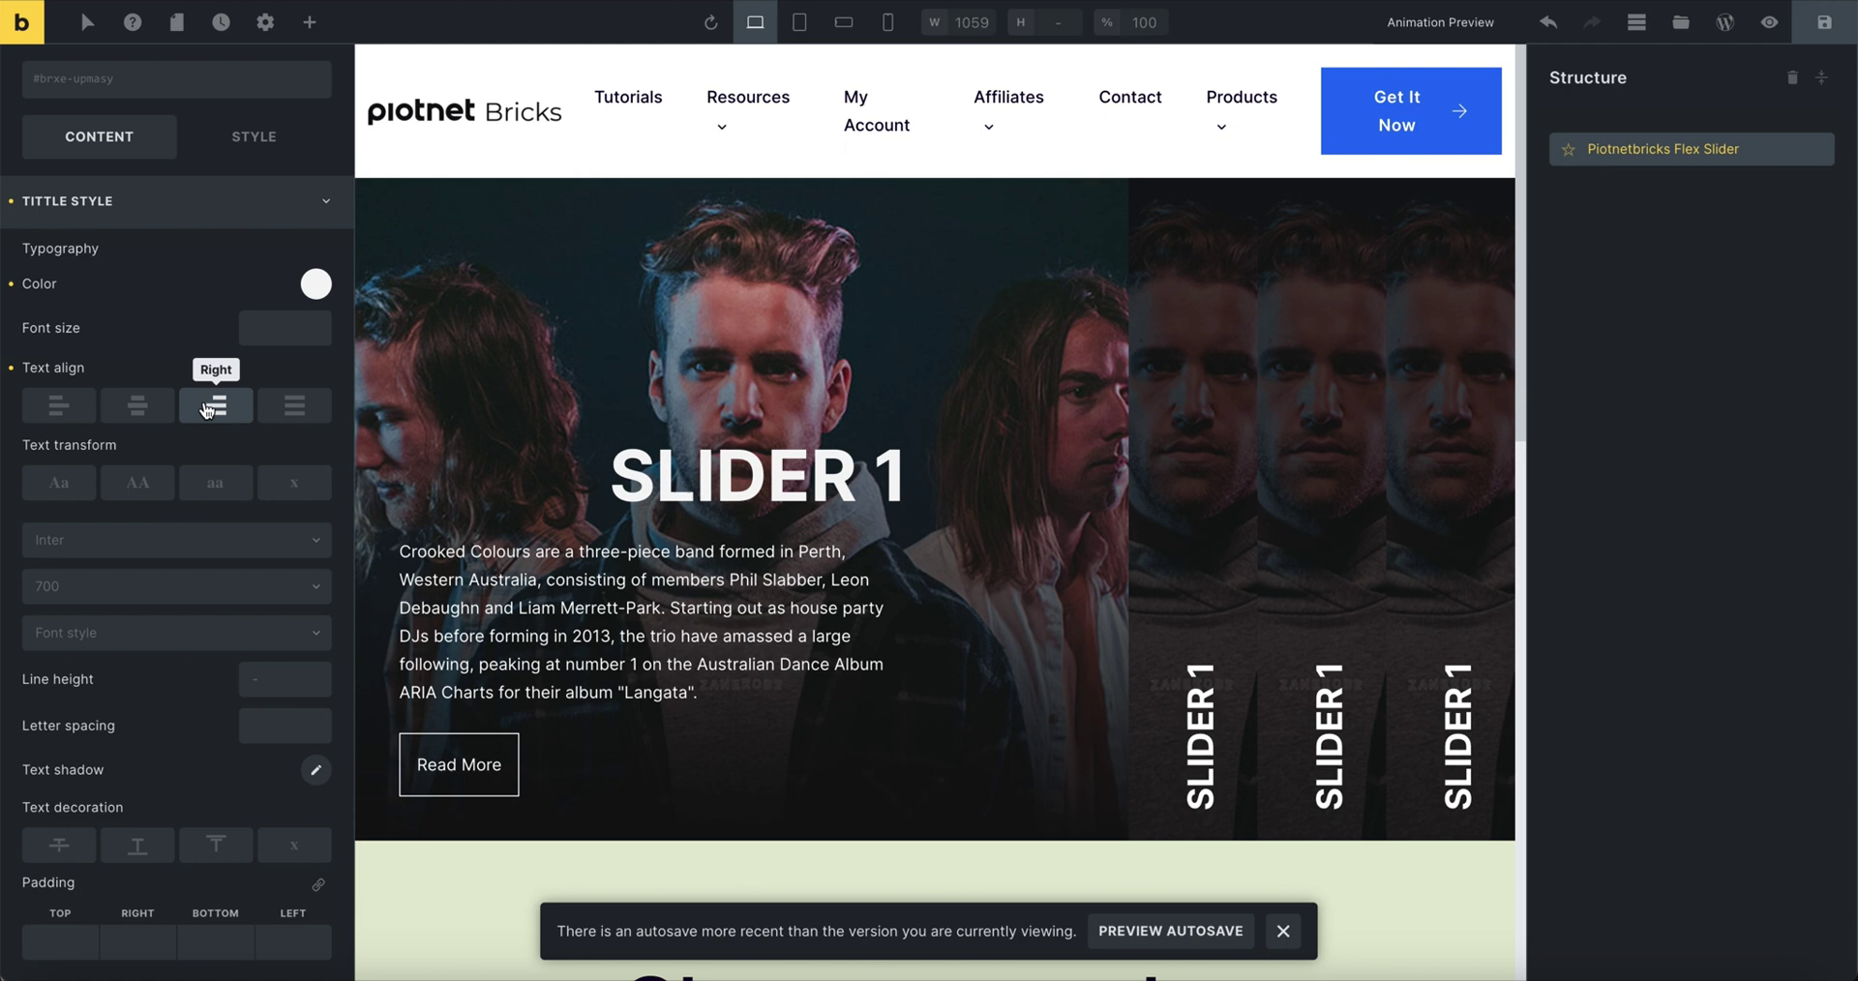
left_click(284, 414)
left_click(66, 411)
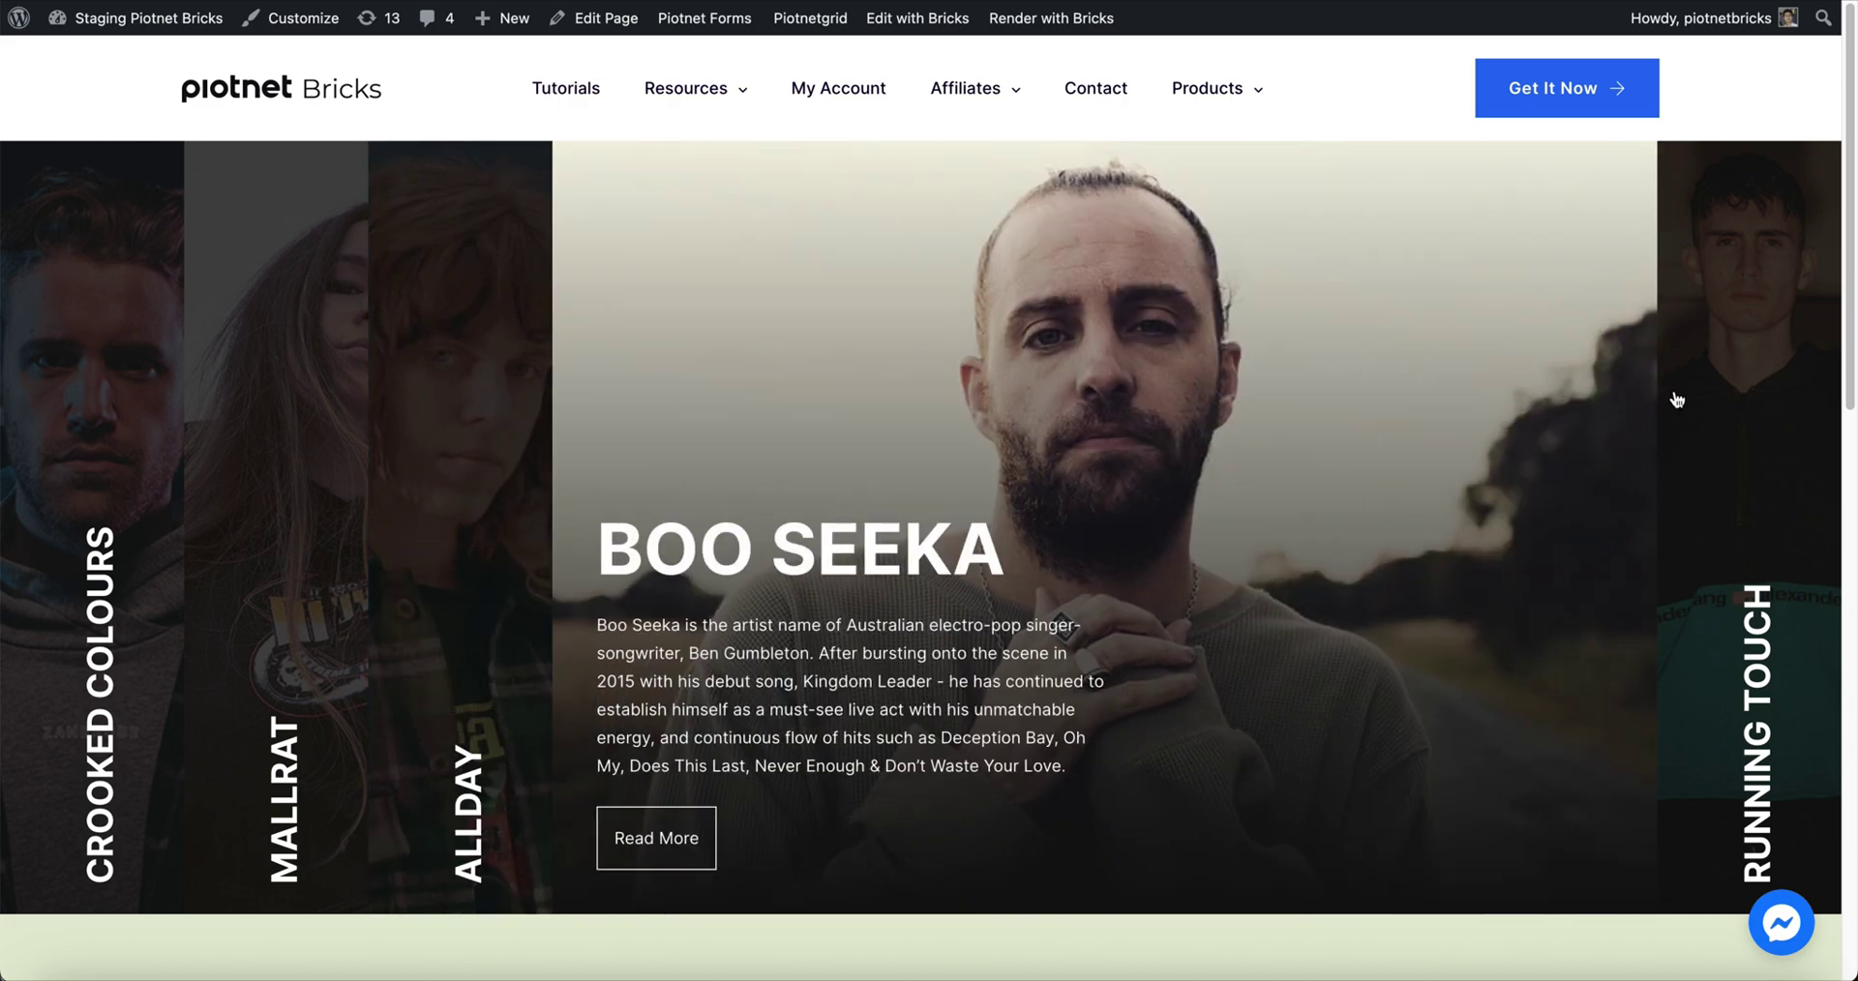
Step: Check the Flex Slider's expanding slides on the front-end page and look over the sections down to Our Features
mouse_move(1672, 403)
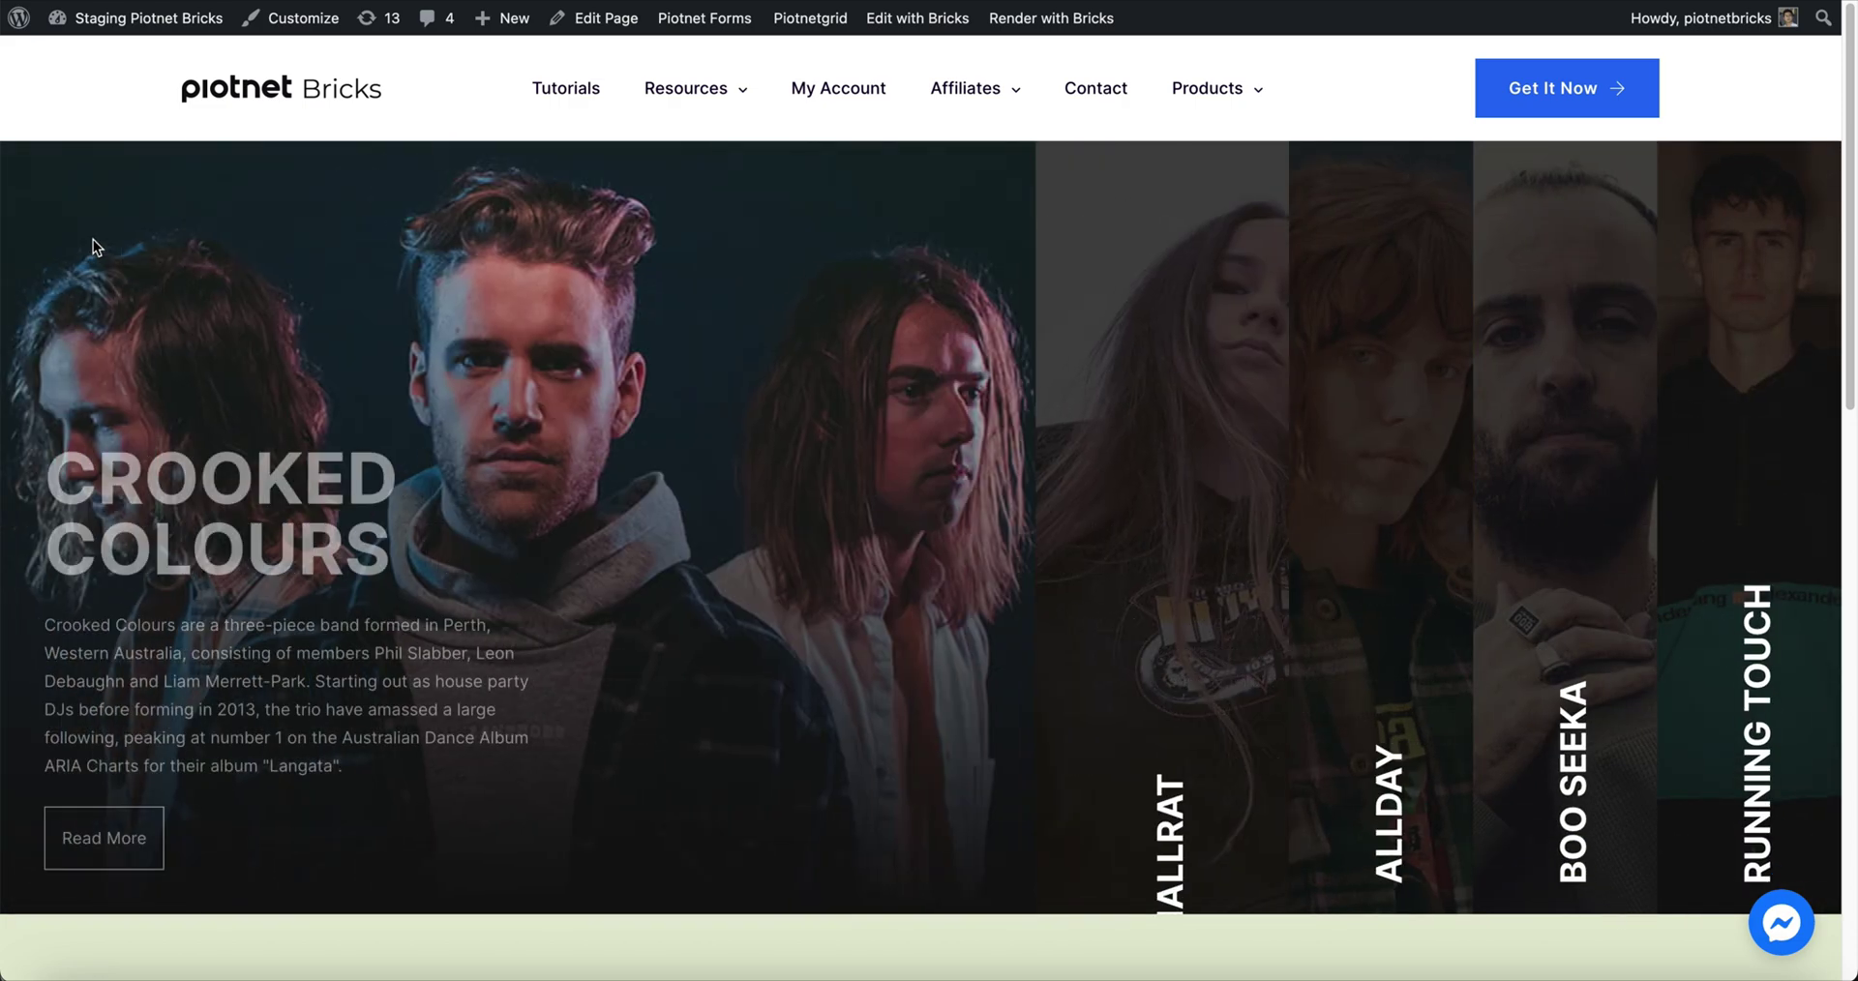
scroll(929, 484, "down", 10)
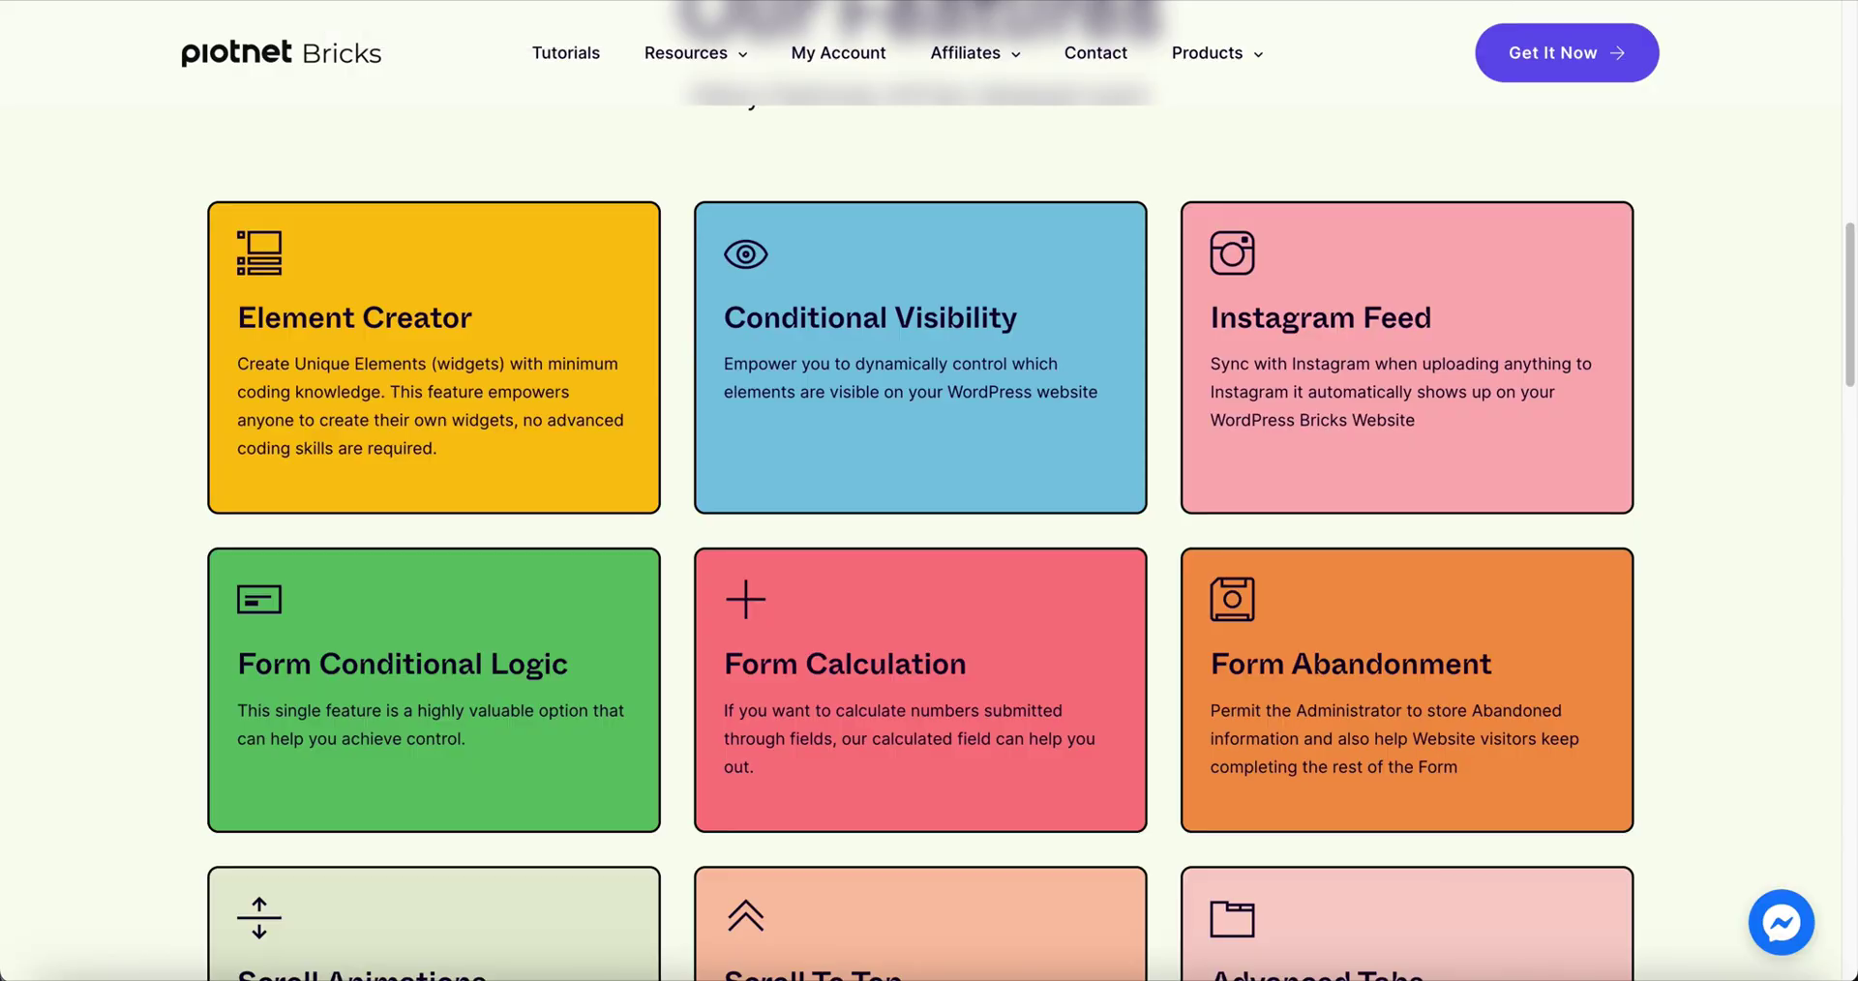
scroll(530, 260, "up", 15)
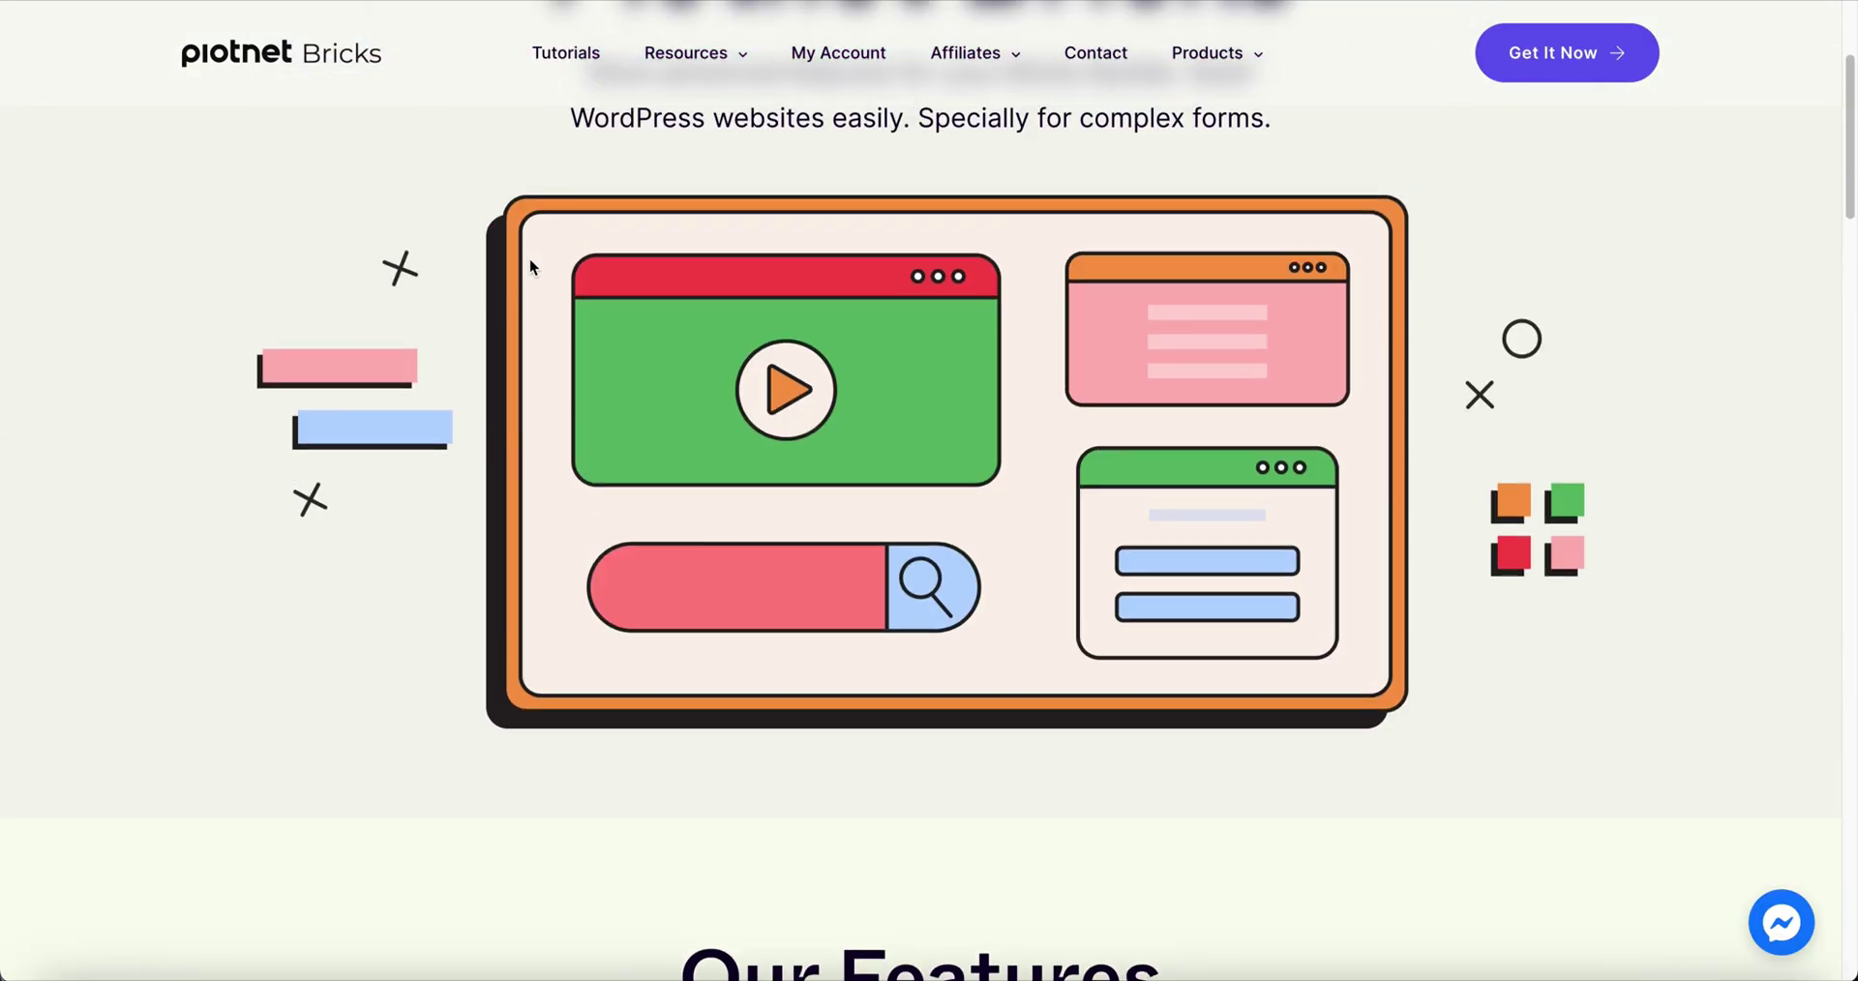
scroll(531, 253, "down", 2)
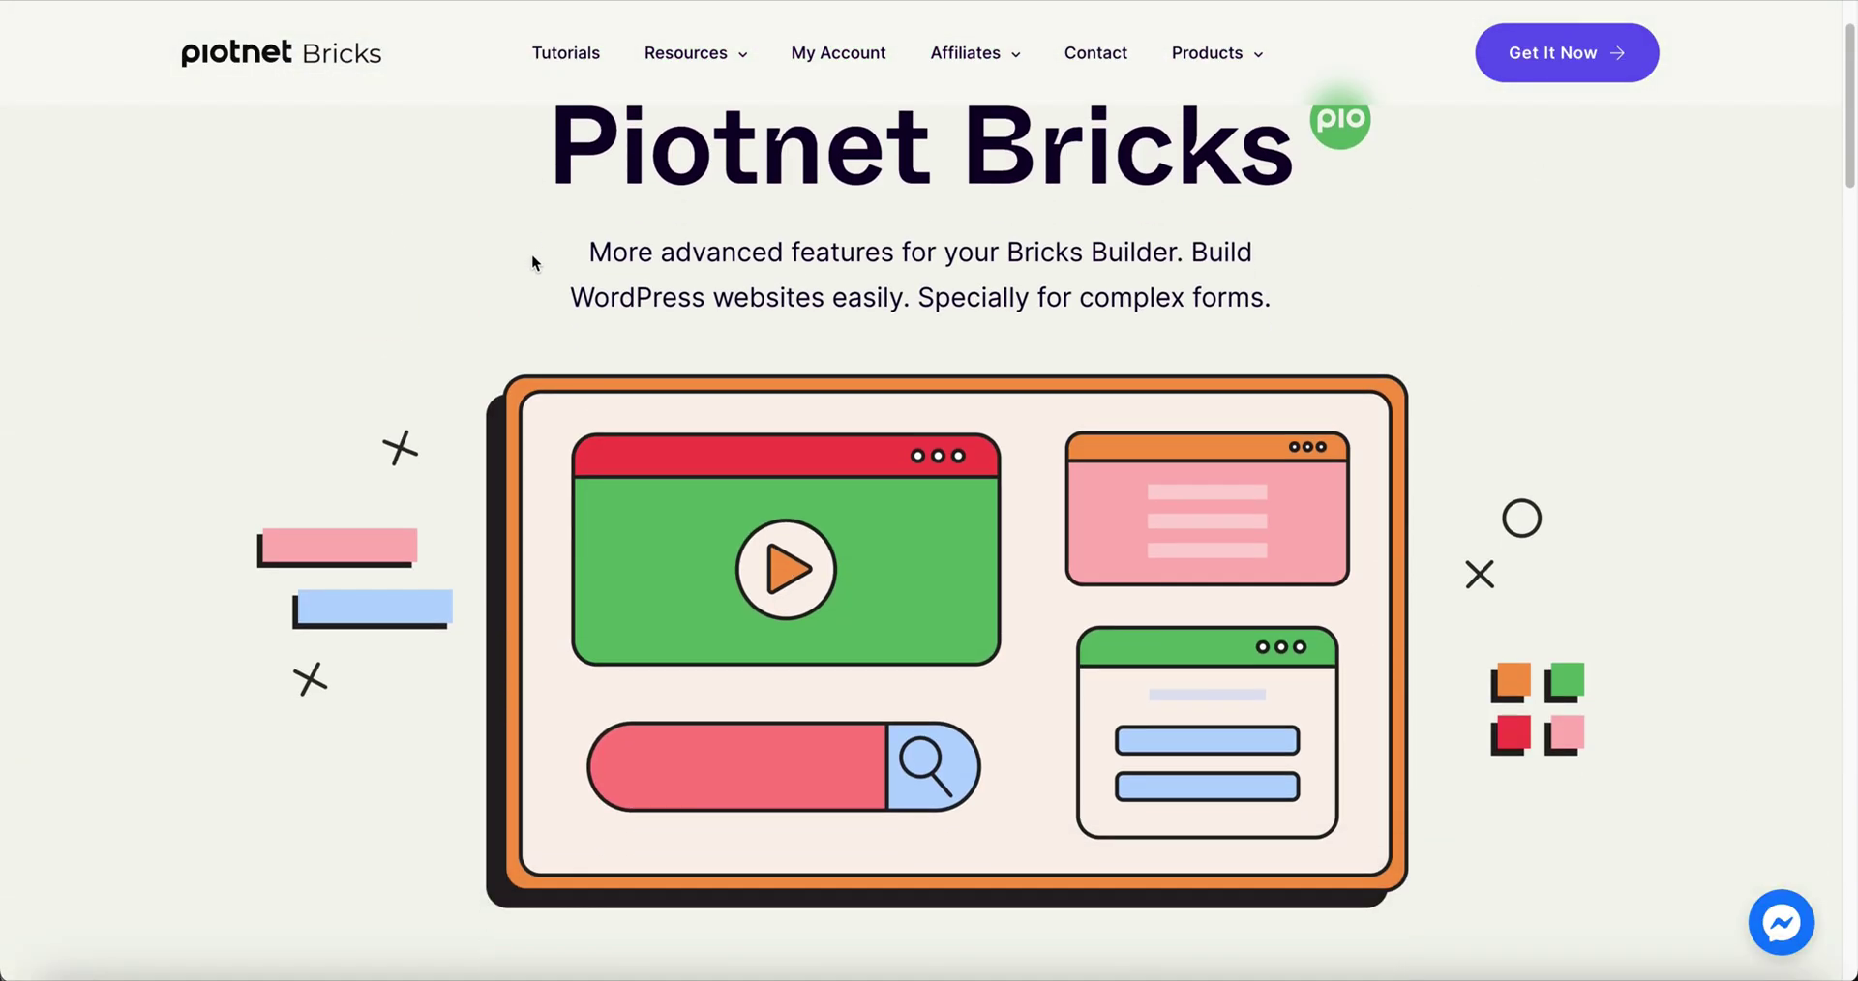
scroll(546, 264, "down", 9)
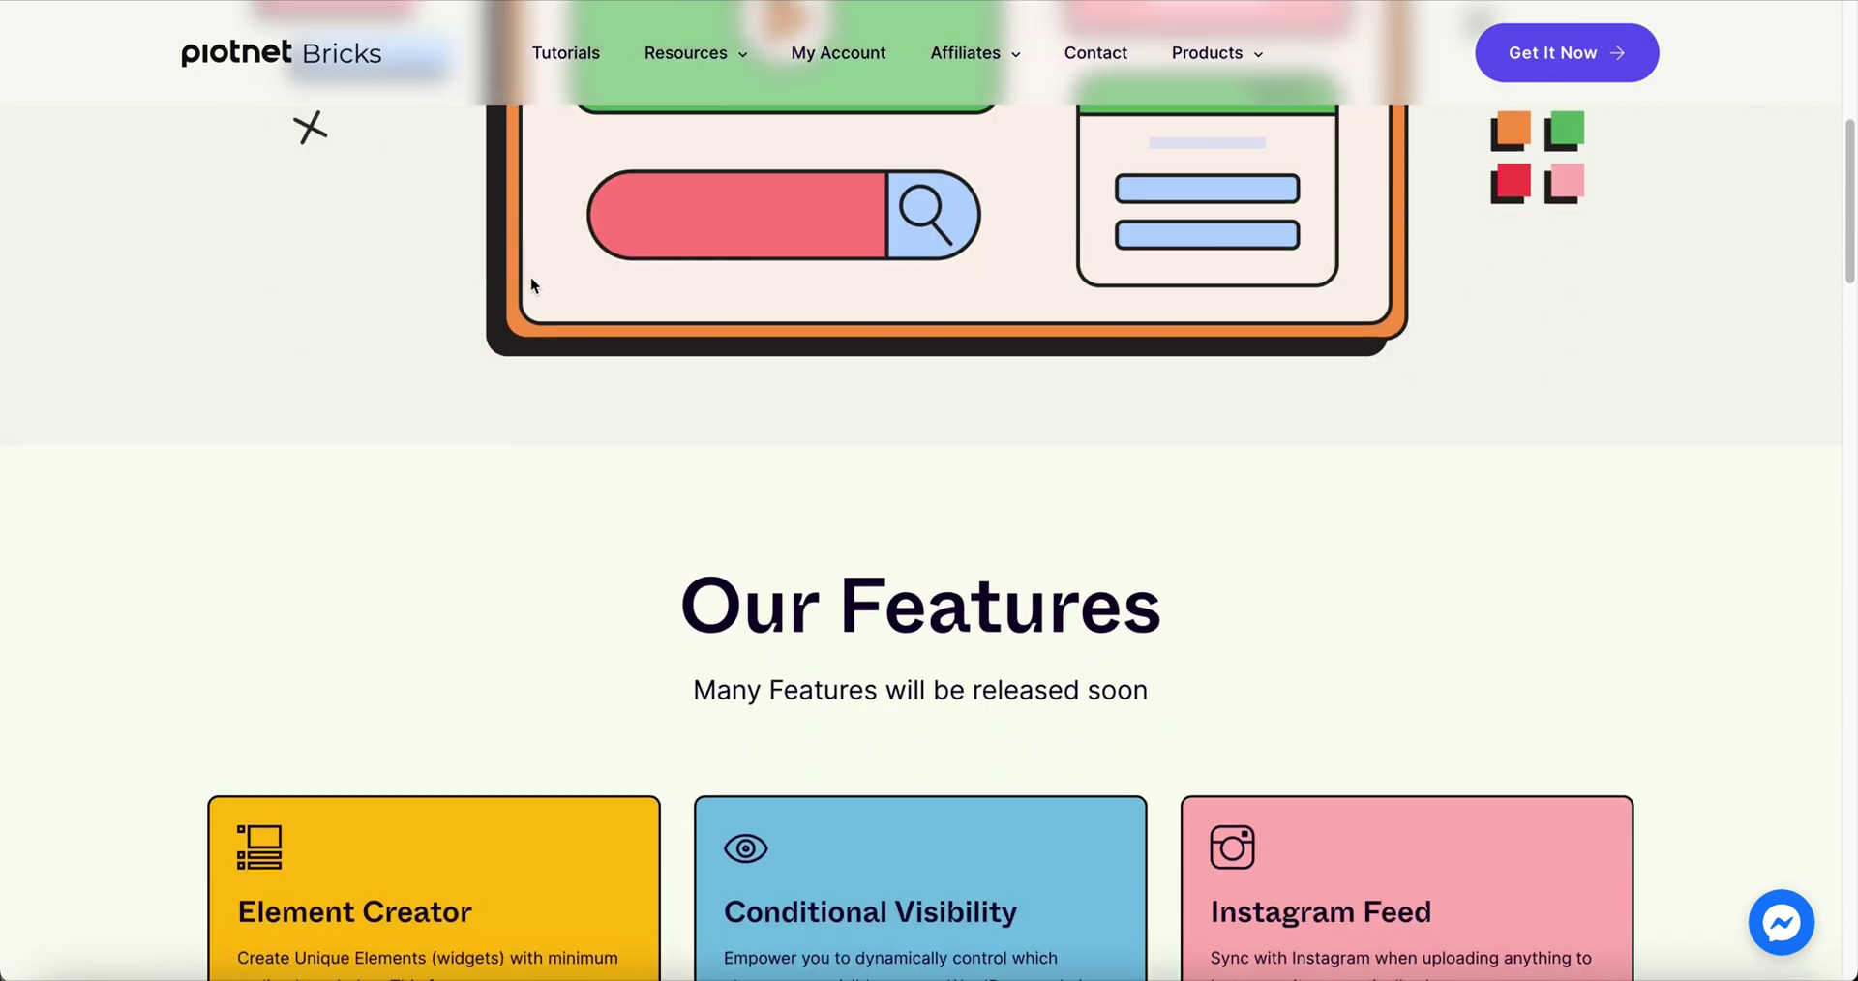